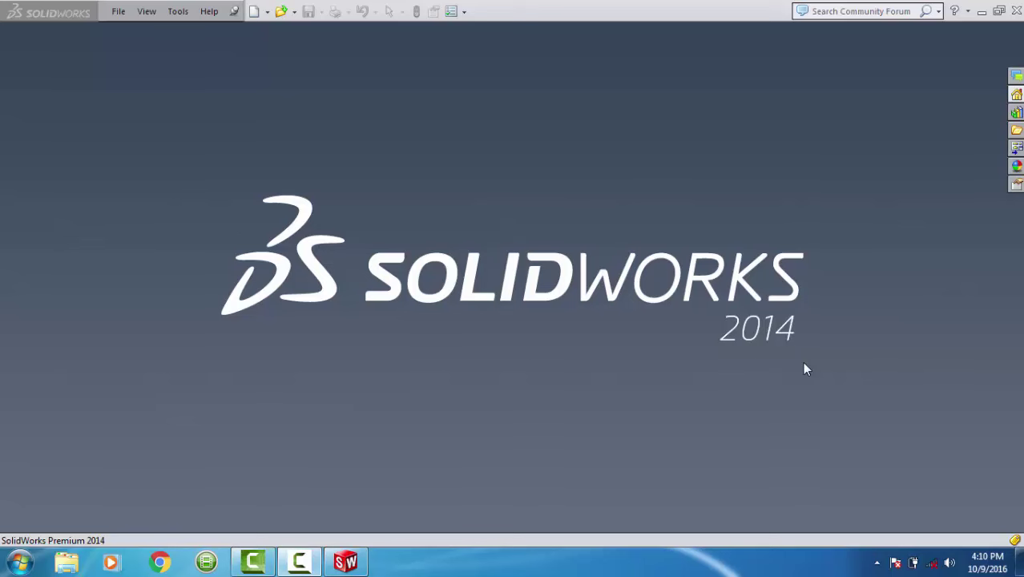
# Create a new blank Part document.
pyautogui.click(257, 20)
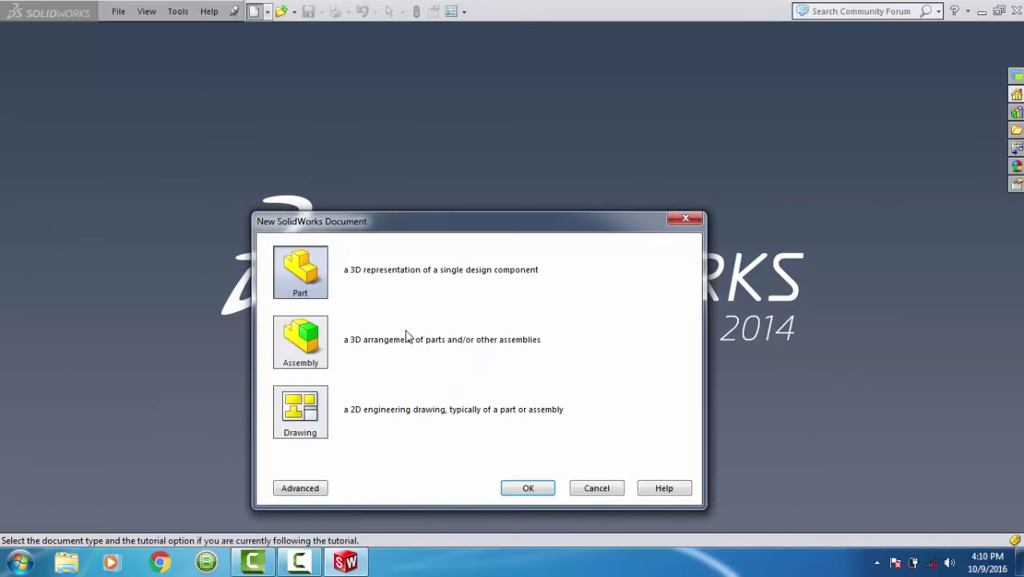
pyautogui.click(525, 488)
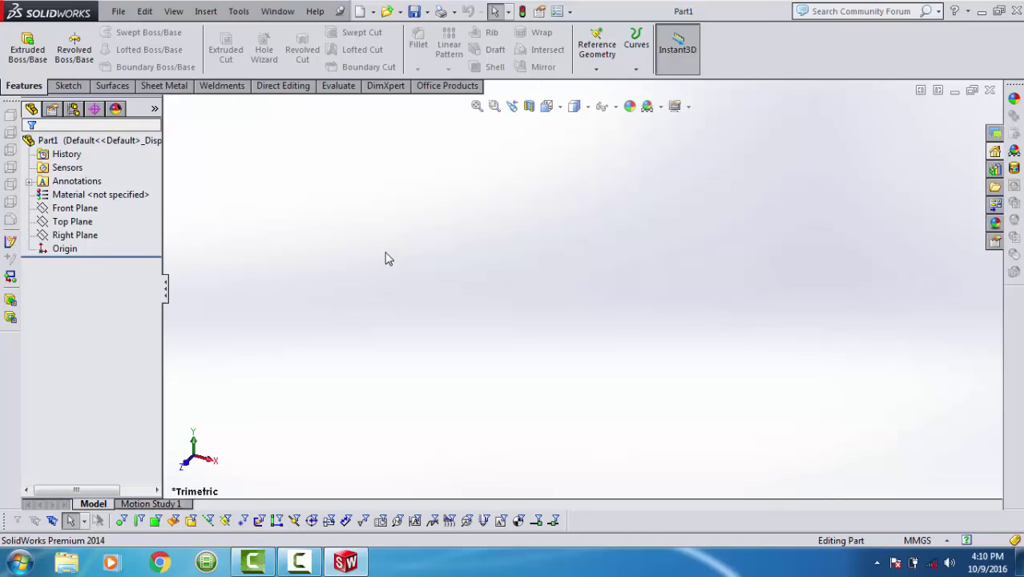
# On the Top Plane, draw a closed five-line outline: slanted roof from the apex, two vertical sides, flat base.
pyautogui.click(100, 222)
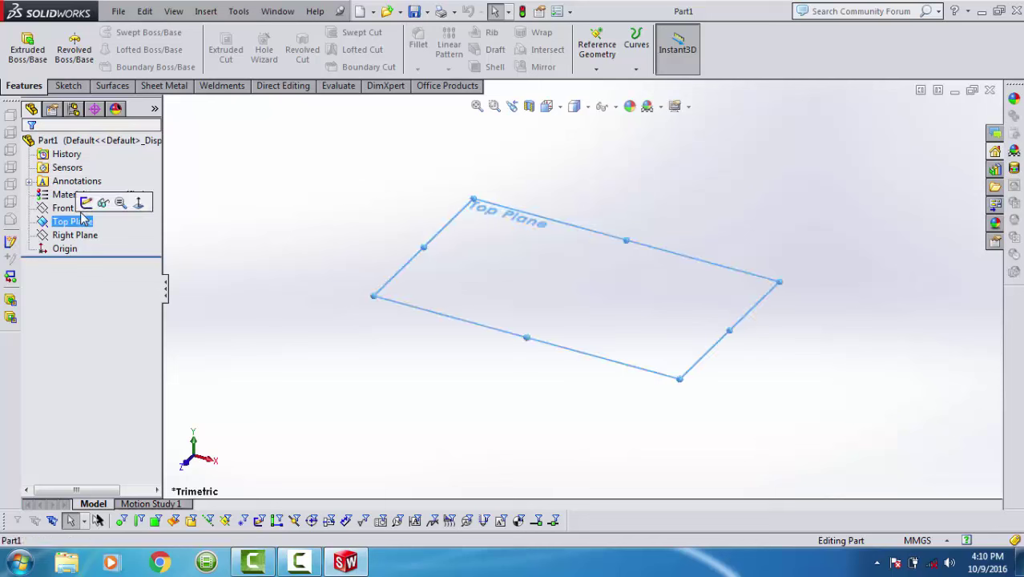
pyautogui.click(101, 200)
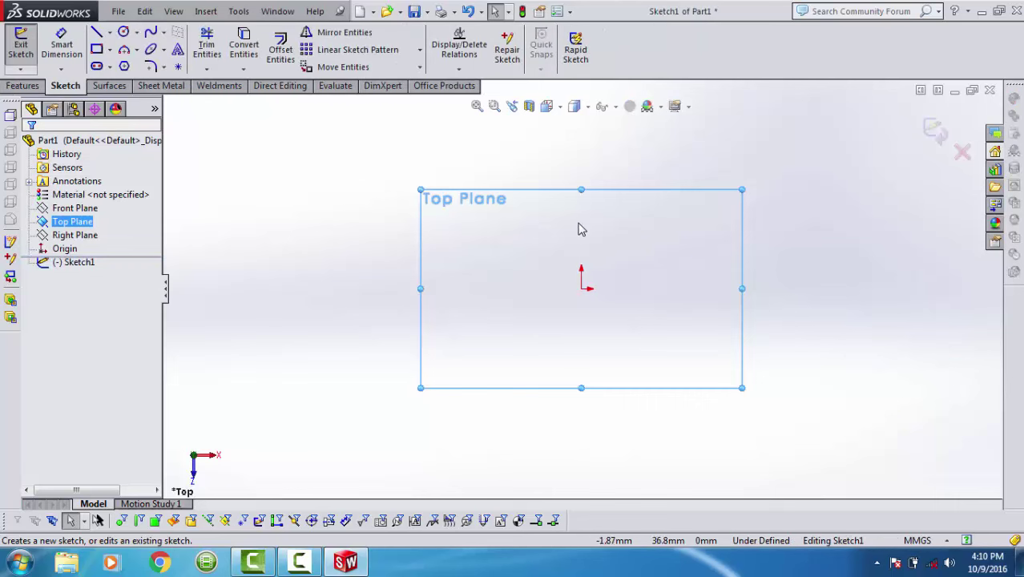
pyautogui.moveTo(581, 230); pyautogui.dragTo(525, 234, button='right')
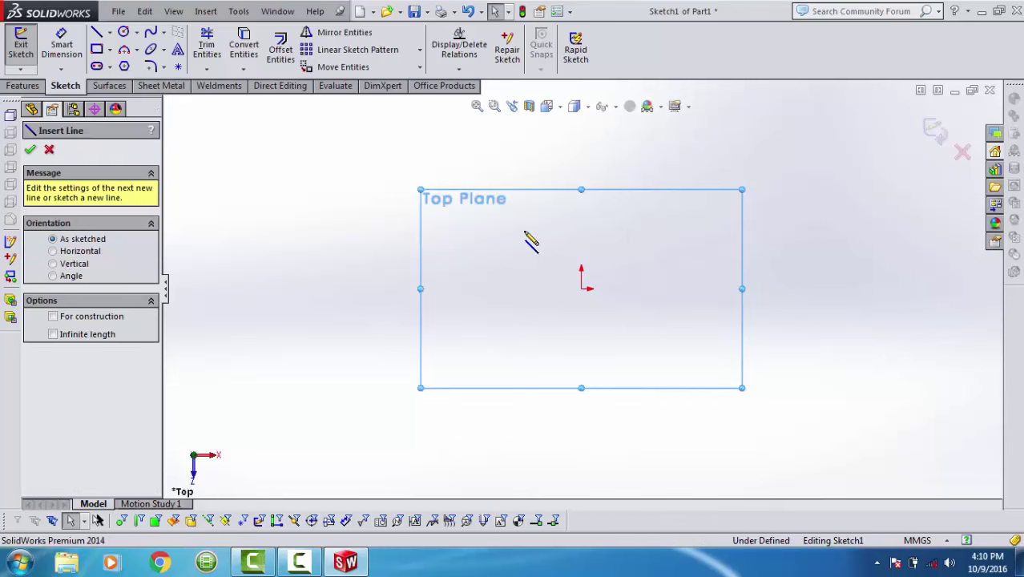
pyautogui.moveTo(570, 216); pyautogui.dragTo(580, 211)
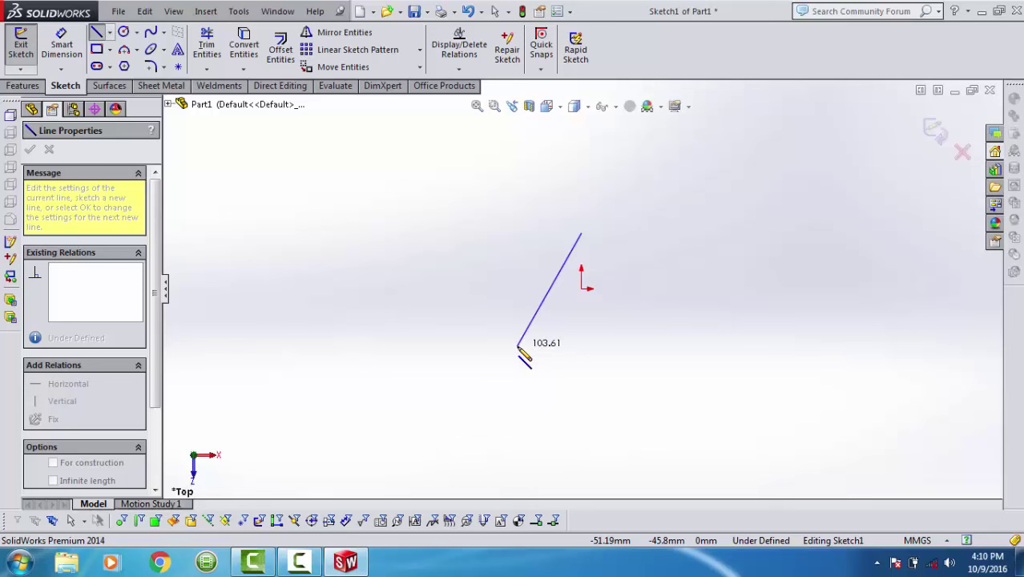
pyautogui.click(518, 346)
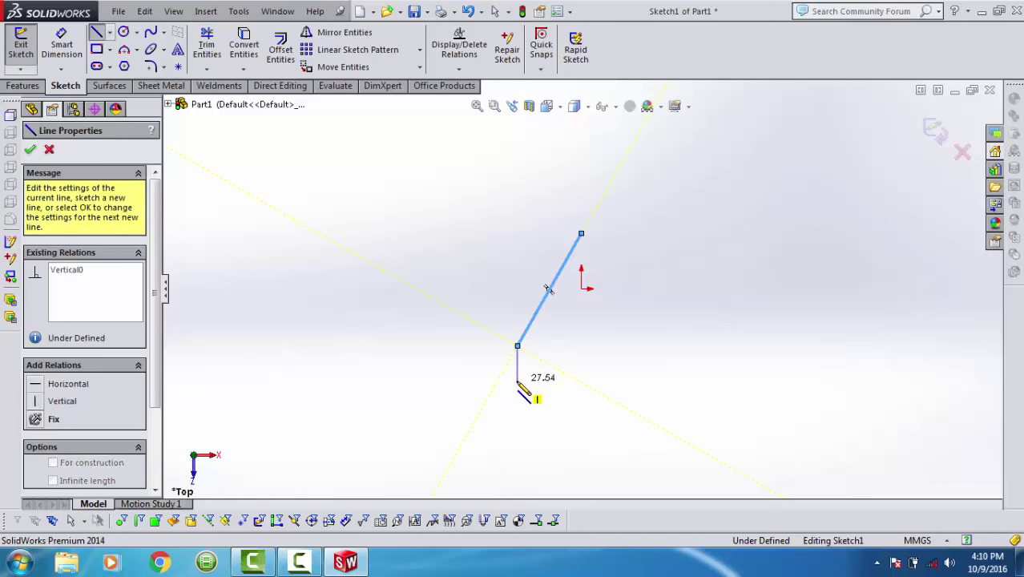
pyautogui.click(517, 381)
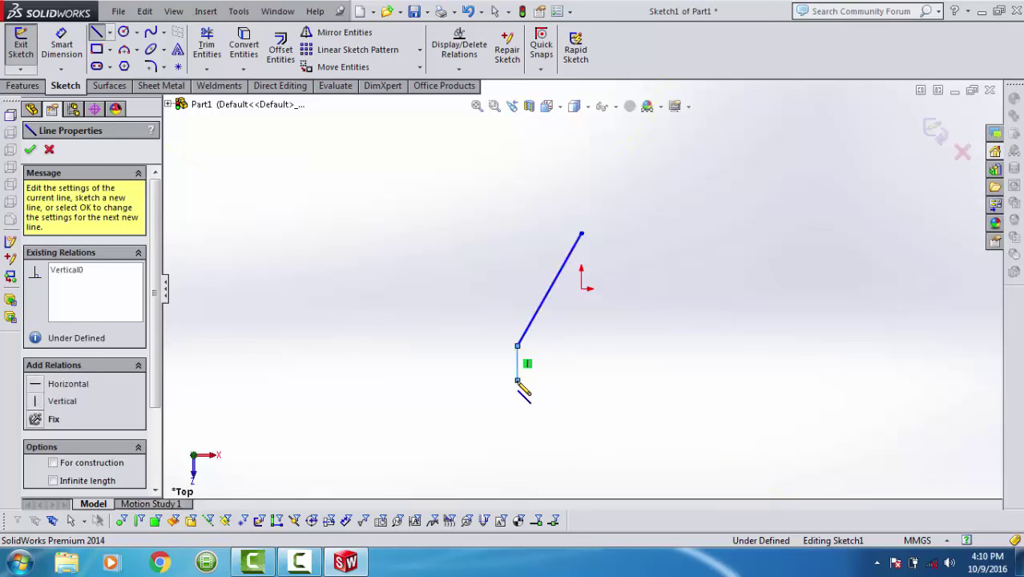
pyautogui.click(649, 380)
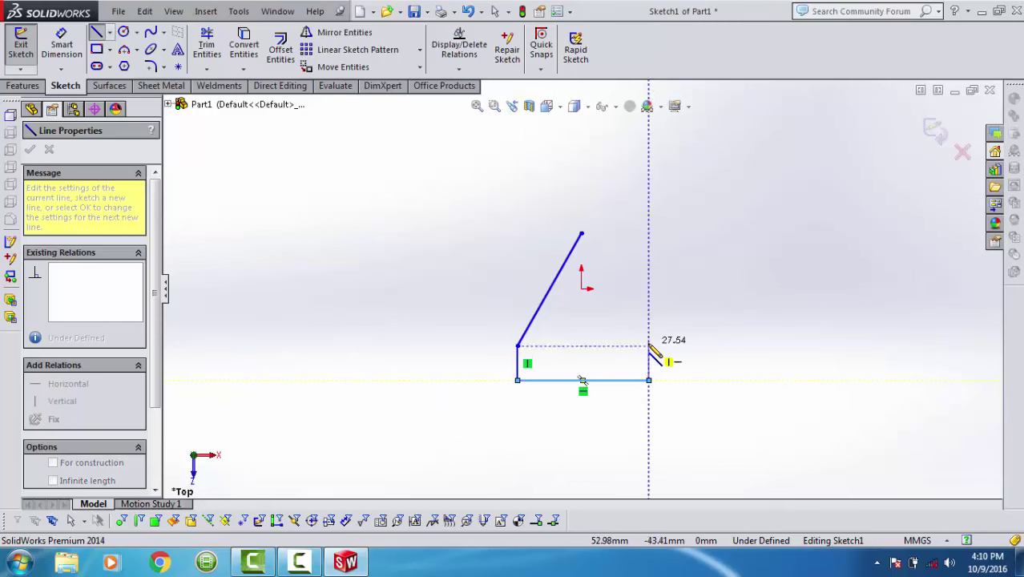
pyautogui.click(650, 346)
pyautogui.click(582, 234)
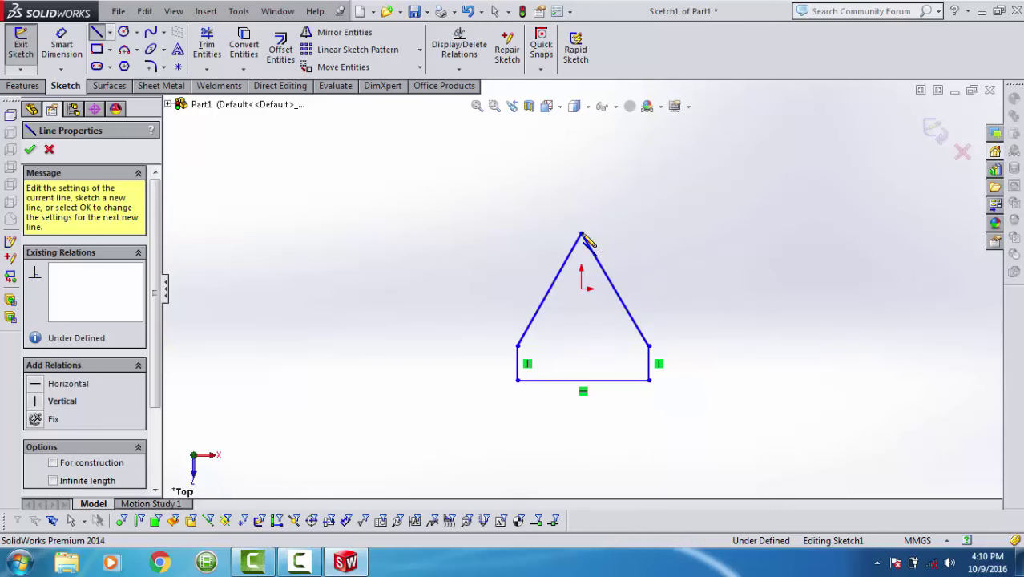
# Draw a vertical centerline from the apex to the base midpoint, with the origin at its midpoint.
pyautogui.rightClick(585, 237)
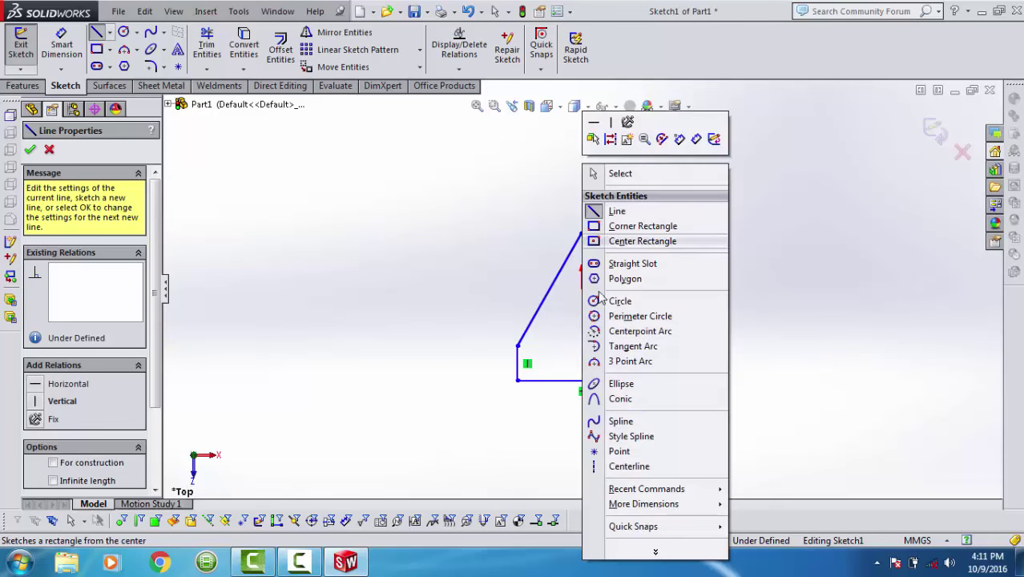
pyautogui.click(626, 465)
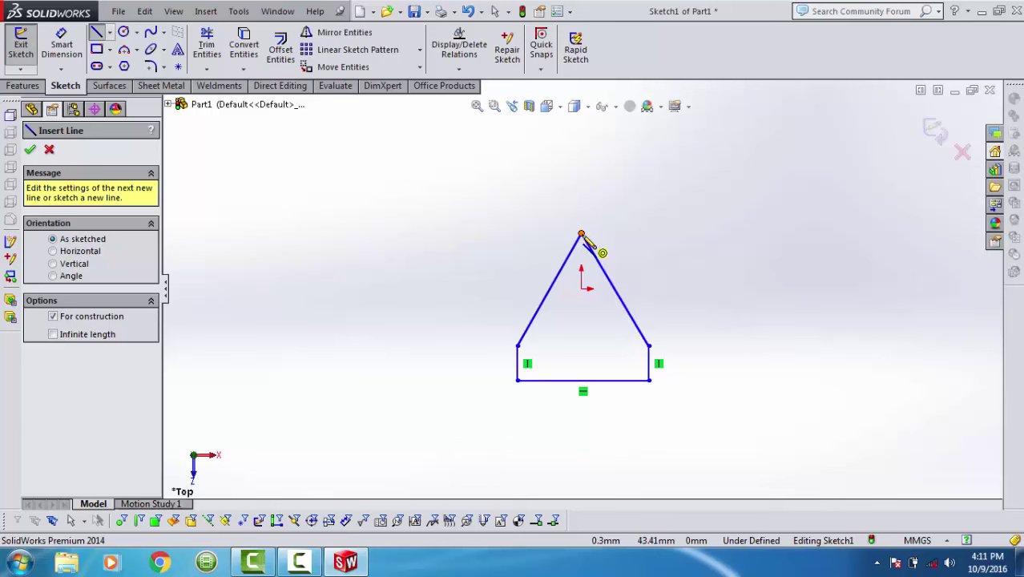
pyautogui.click(583, 235)
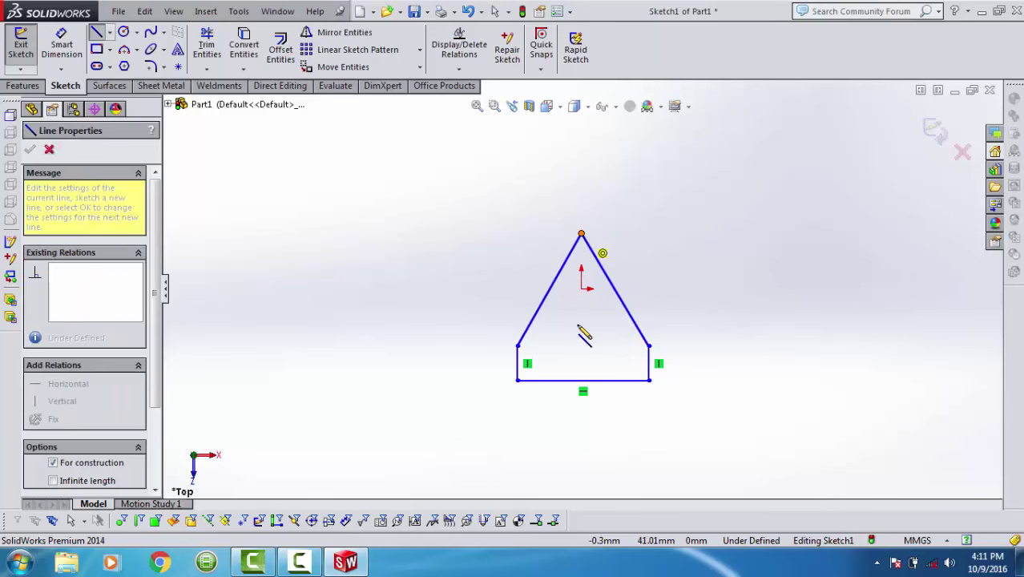
pyautogui.click(583, 380)
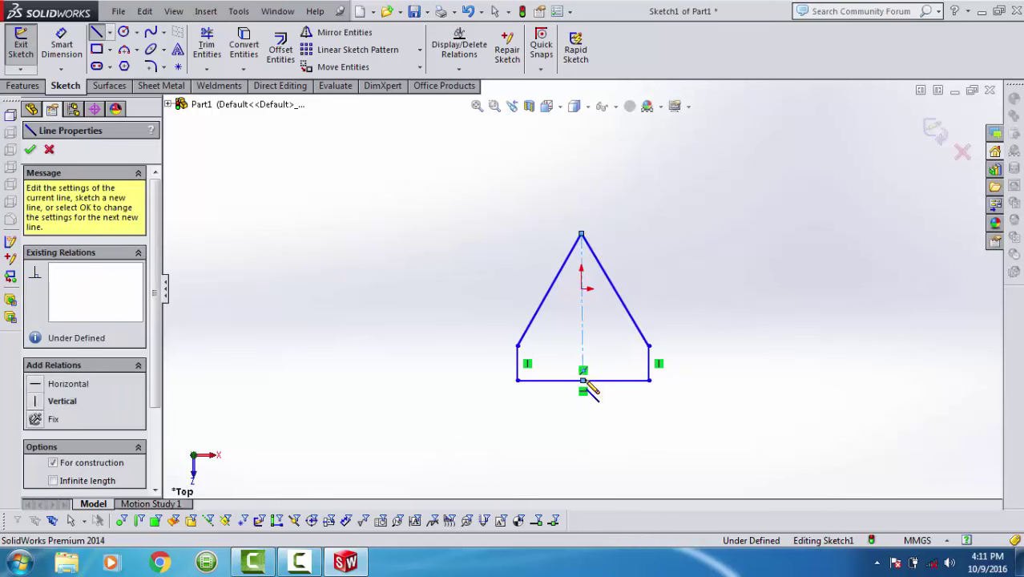
pyautogui.press('Escape')
pyautogui.press('Escape')
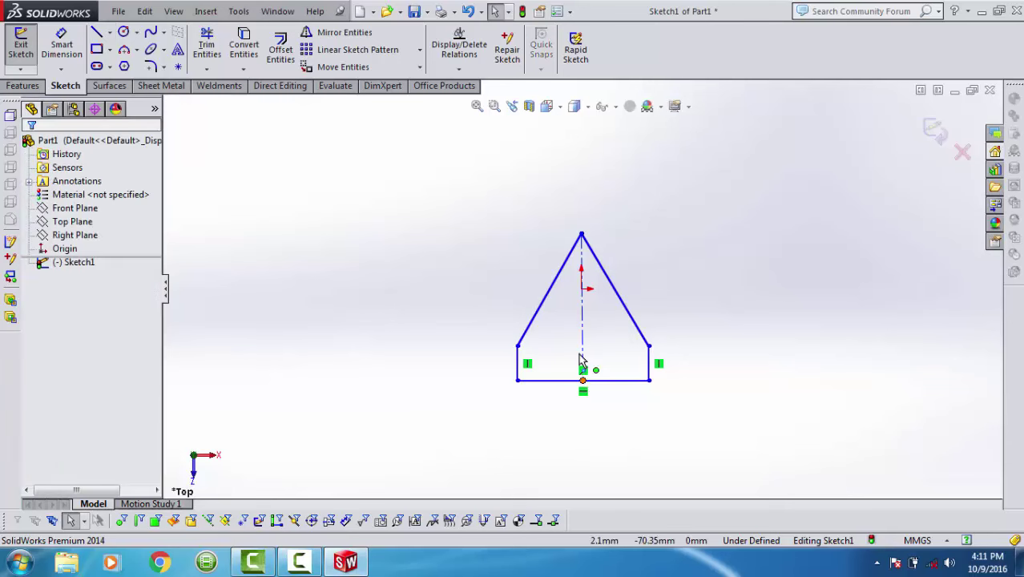
pyautogui.click(583, 317)
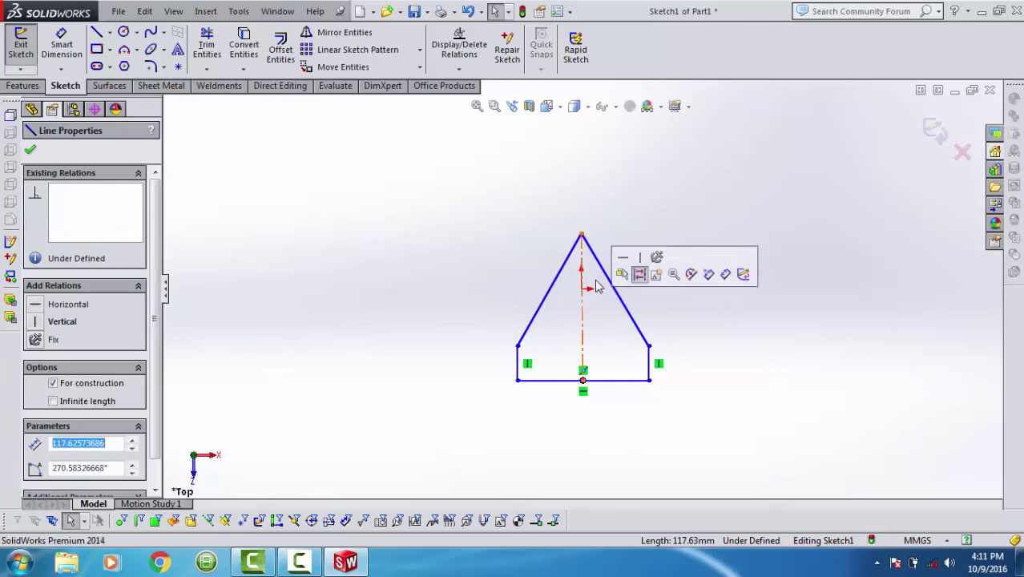
pyautogui.click(640, 258)
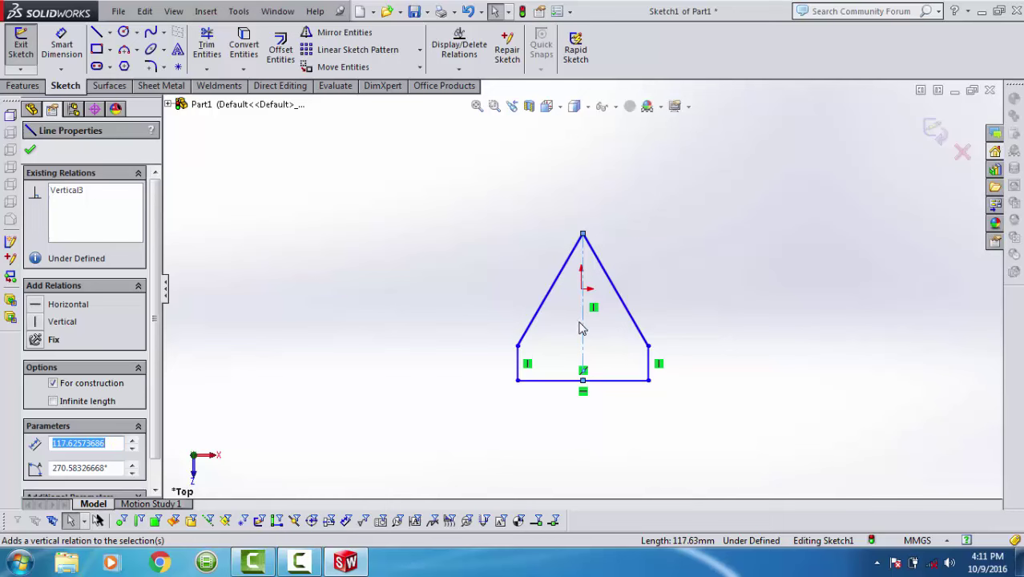
pyautogui.keyDown('ctrl'); pyautogui.click(581, 289); pyautogui.keyUp('ctrl')
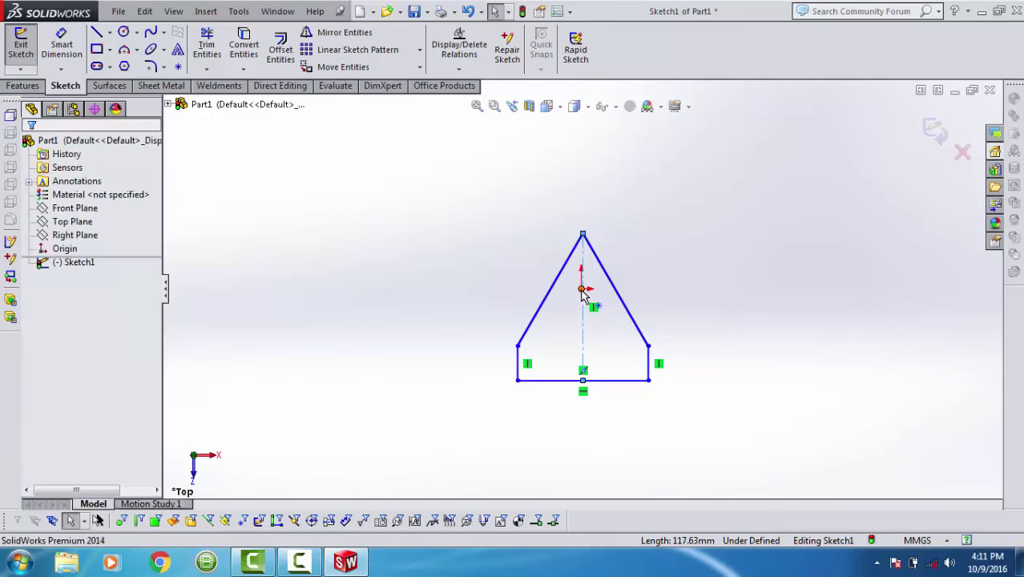
pyautogui.click(629, 230)
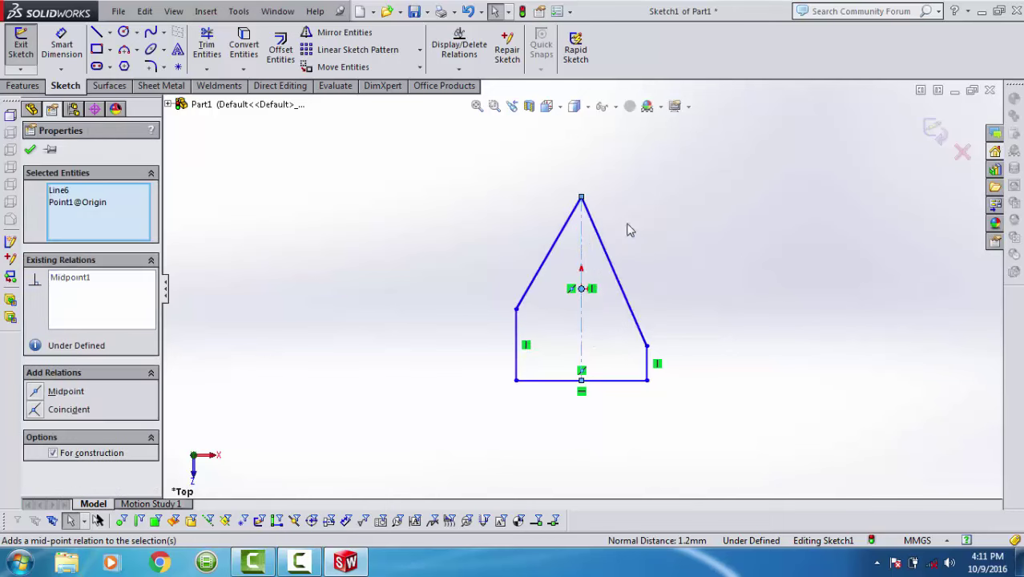
pyautogui.click(674, 312)
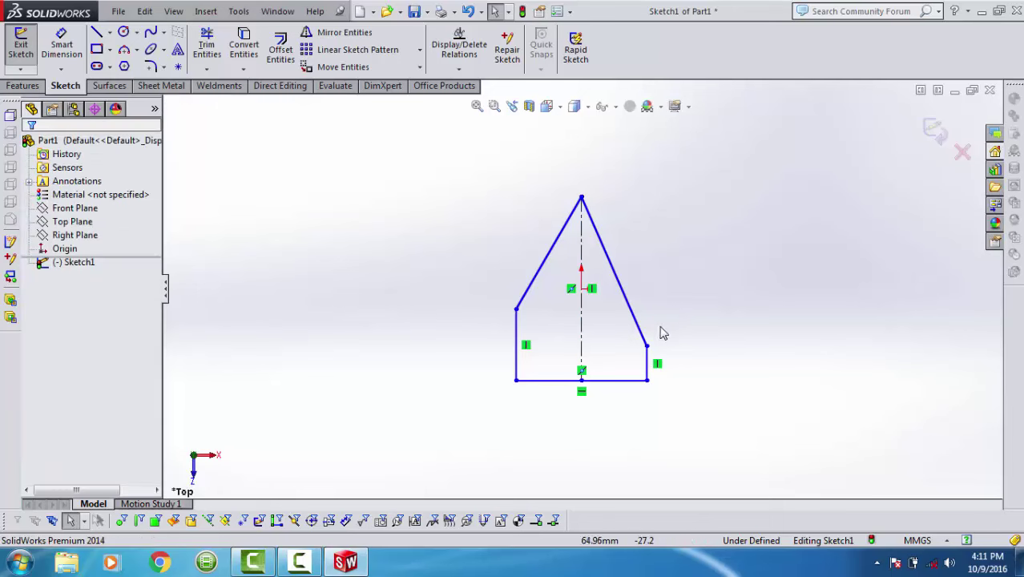
# Constrain the left and right shoulder corner points to be horizontal with each other.
pyautogui.click(646, 346)
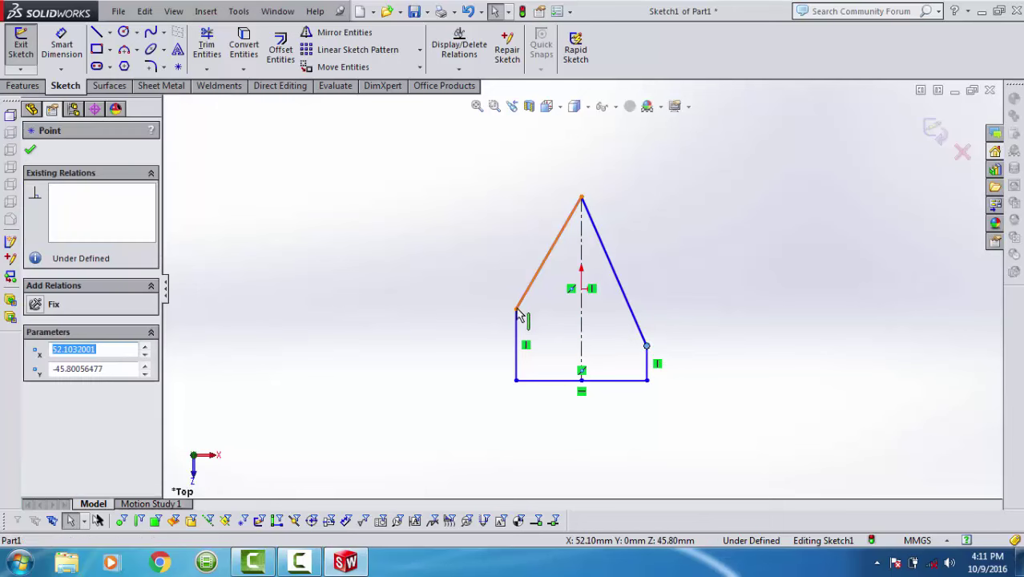
pyautogui.keyDown('ctrl'); pyautogui.click(515, 310); pyautogui.keyUp('ctrl')
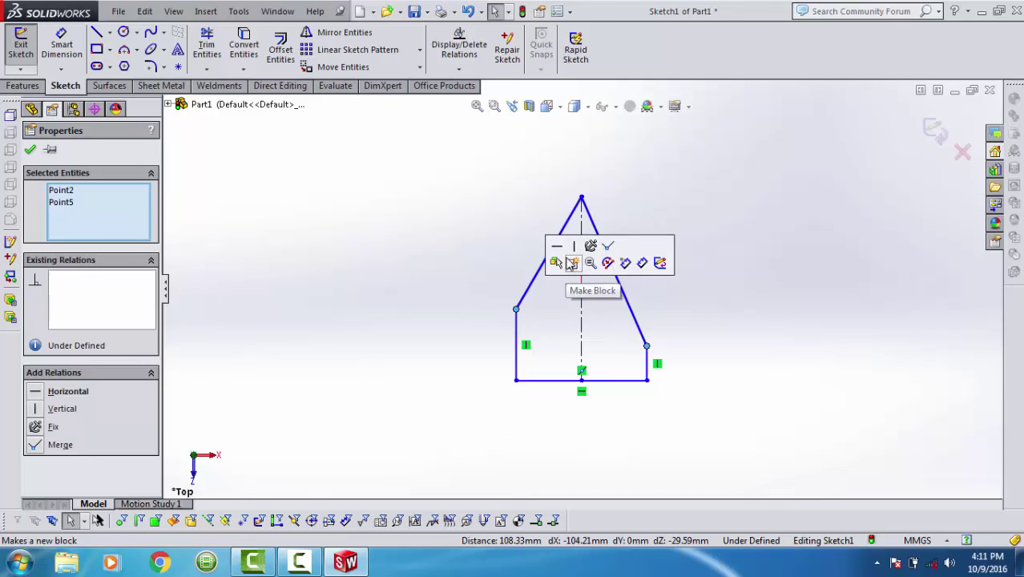
pyautogui.click(561, 248)
pyautogui.click(676, 287)
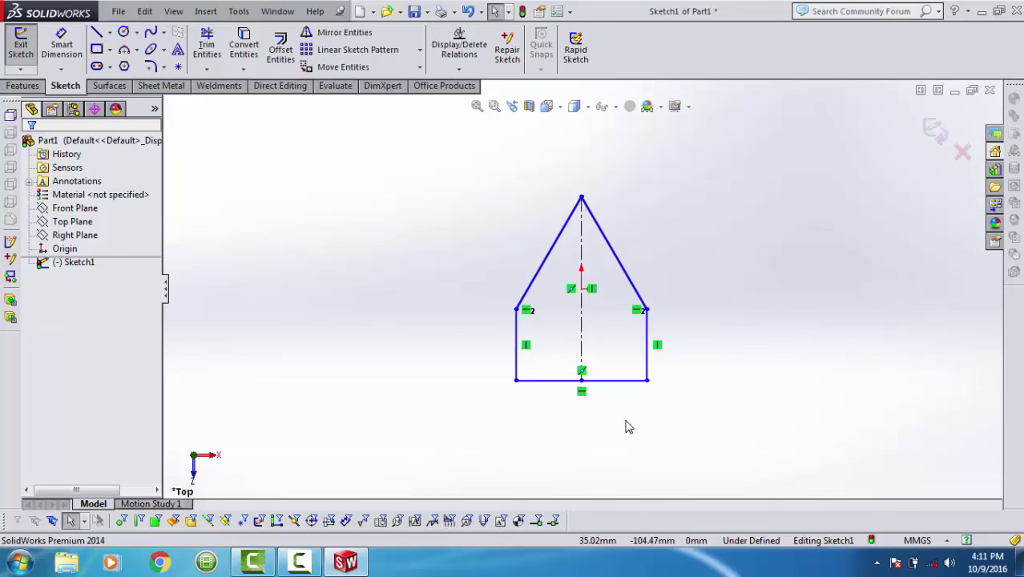
# Draw a short line from the left slanted edge to the right slanted edge just below the apex.
pyautogui.moveTo(669, 228); pyautogui.dragTo(633, 231, button='right')
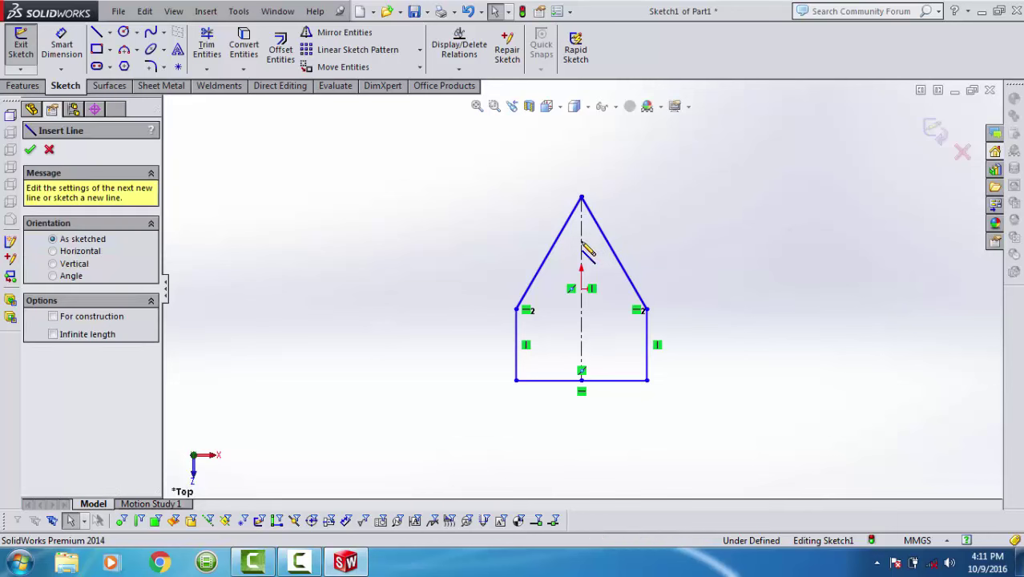
pyautogui.click(548, 253)
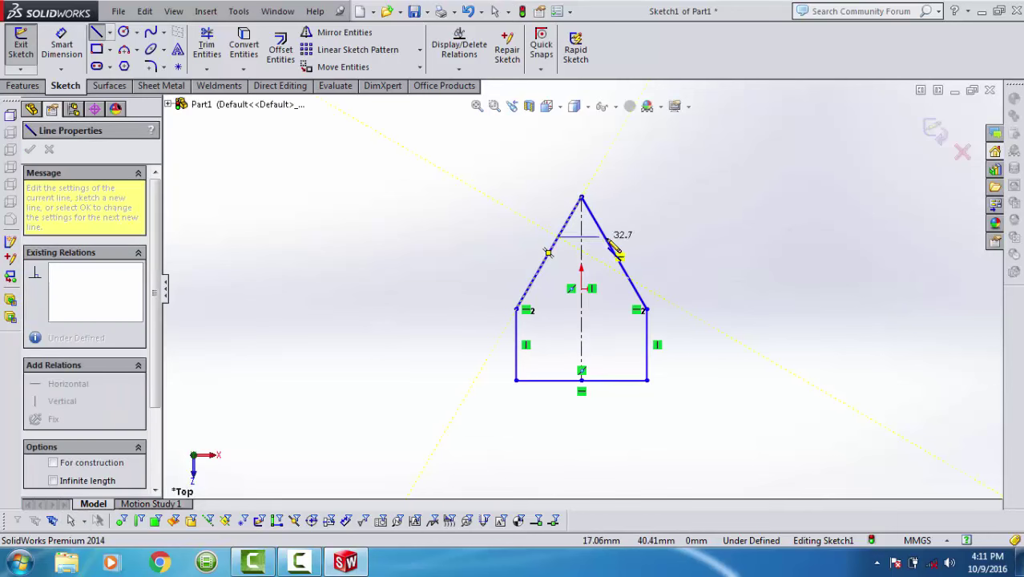
pyautogui.click(605, 237)
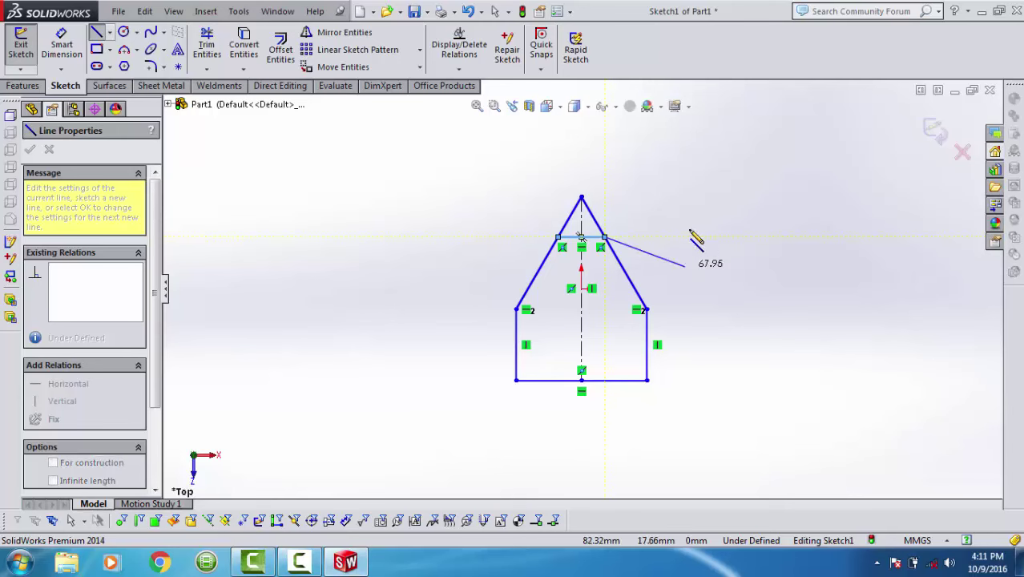
pyautogui.moveTo(695, 239); pyautogui.dragTo(691, 156, button='right')
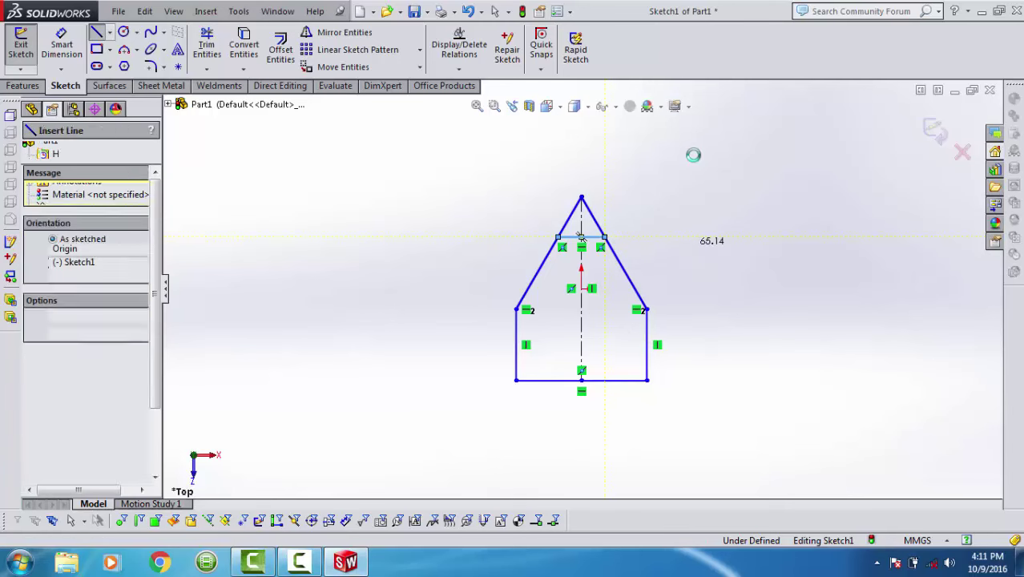
# Dimension the base width 1000 mm, the centerline height 1200 mm and the right side 300 mm.
pyautogui.click(633, 381)
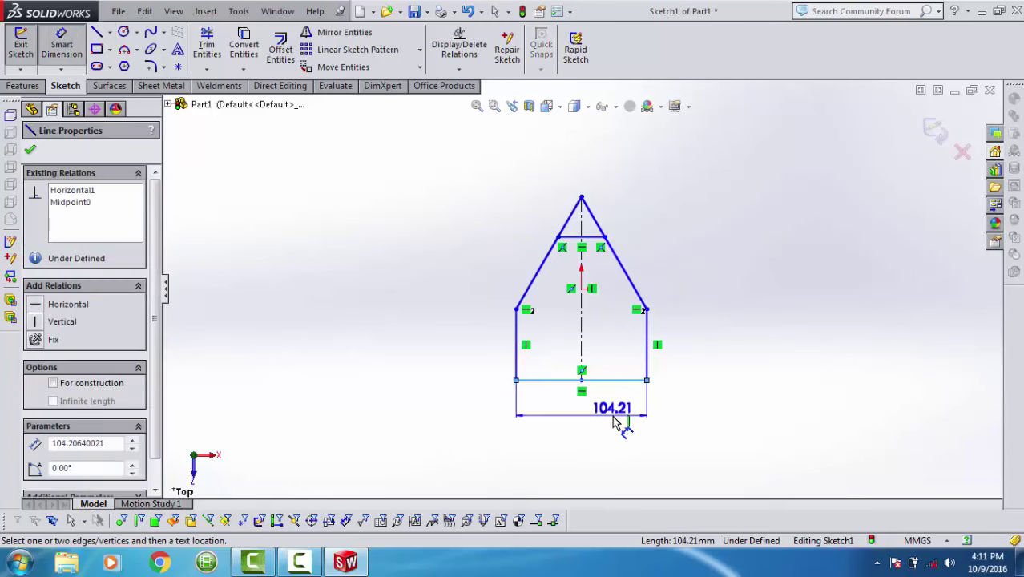
pyautogui.click(613, 423)
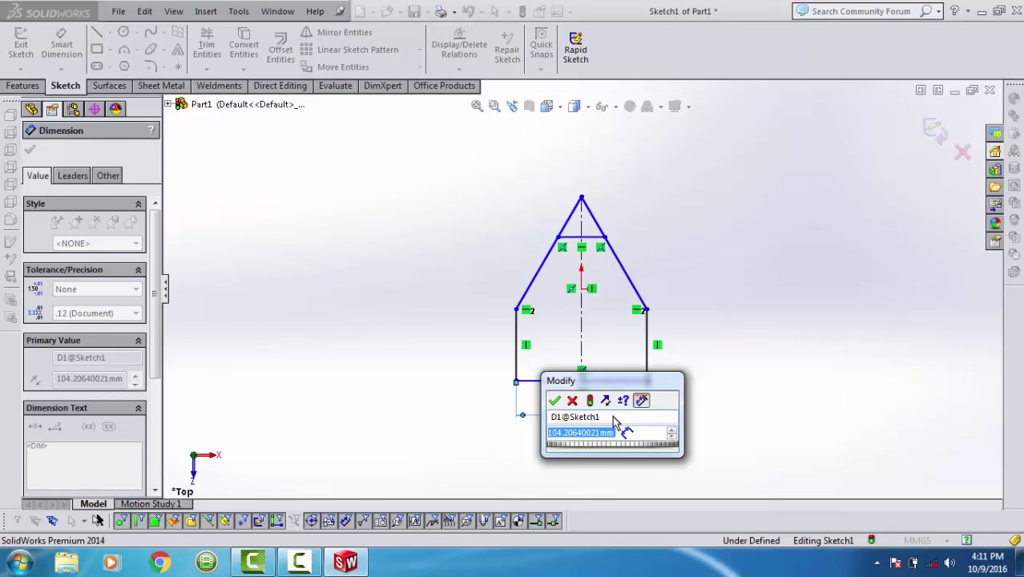
pyautogui.write('100')
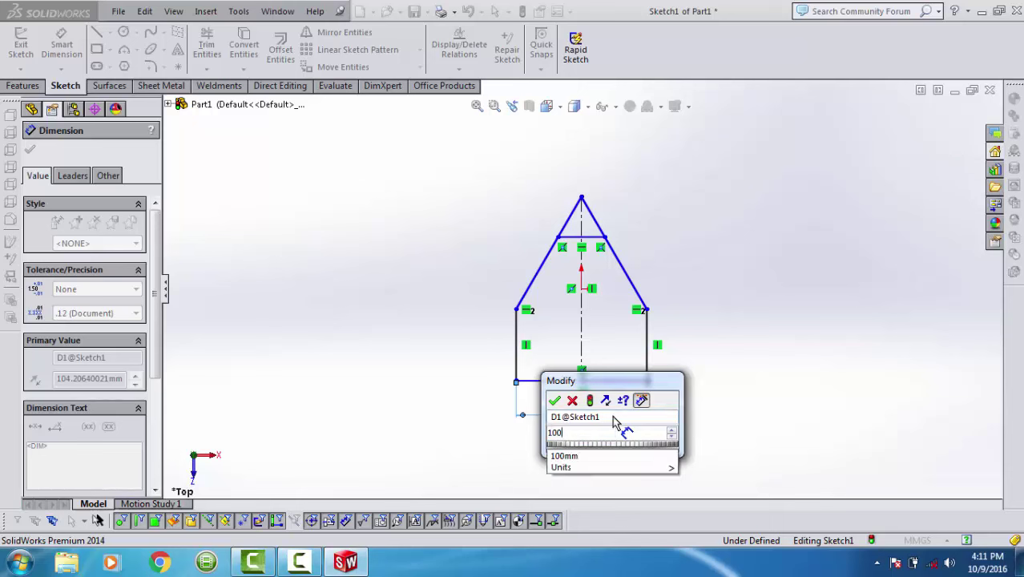
pyautogui.write('0')
pyautogui.press('Return')
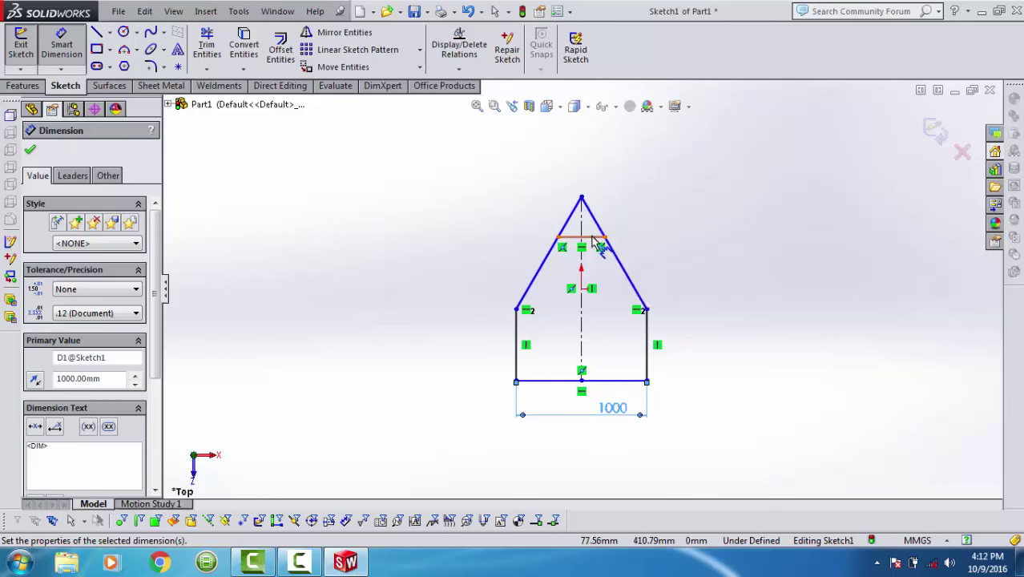
pyautogui.click(582, 329)
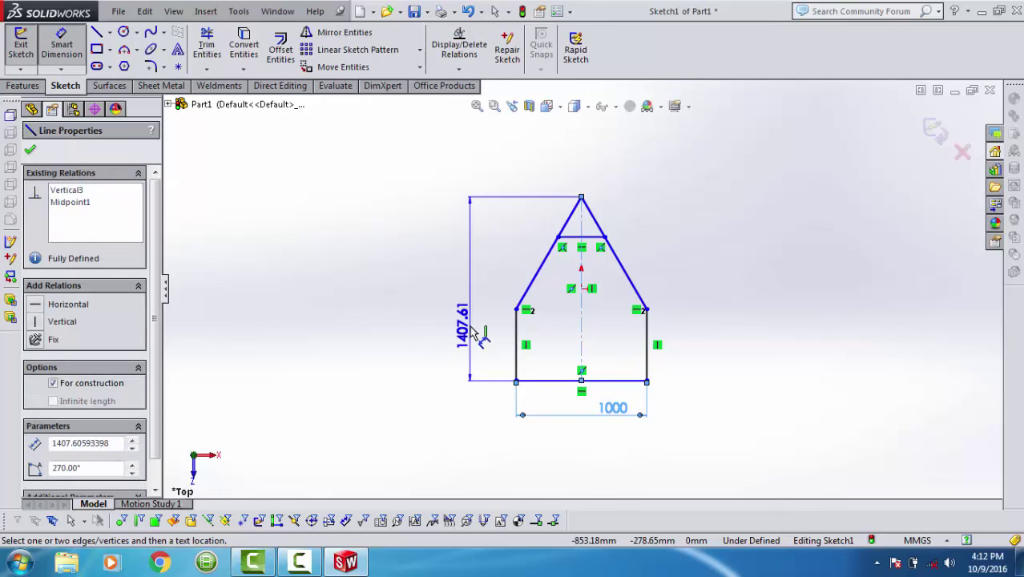
pyautogui.click(473, 331)
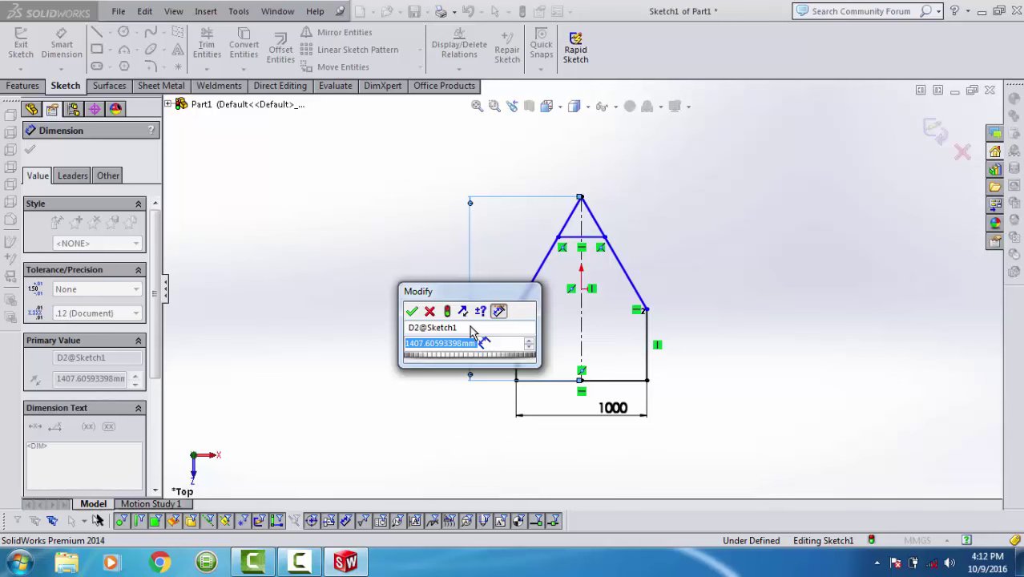
pyautogui.write('1')
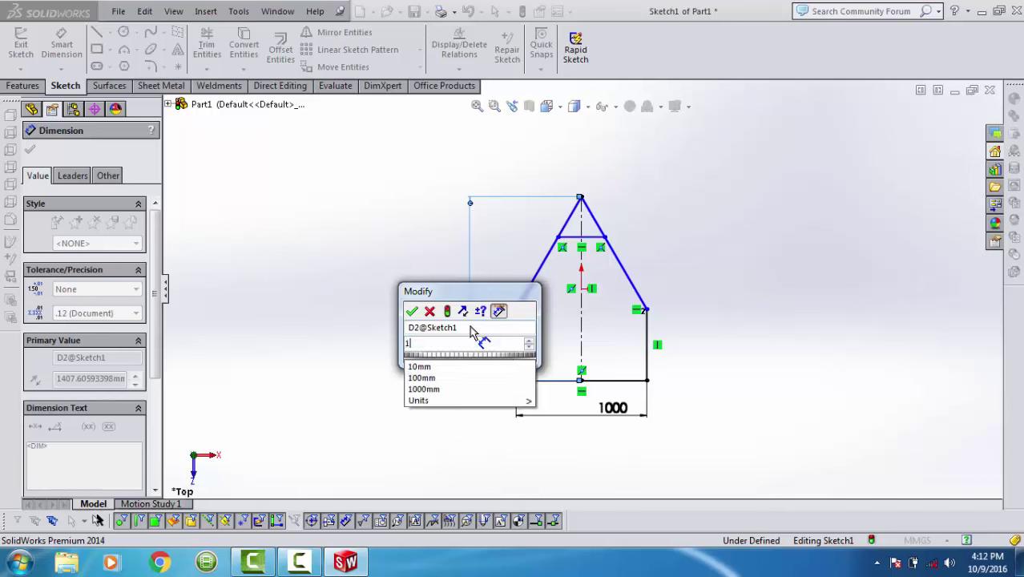
pyautogui.write('200')
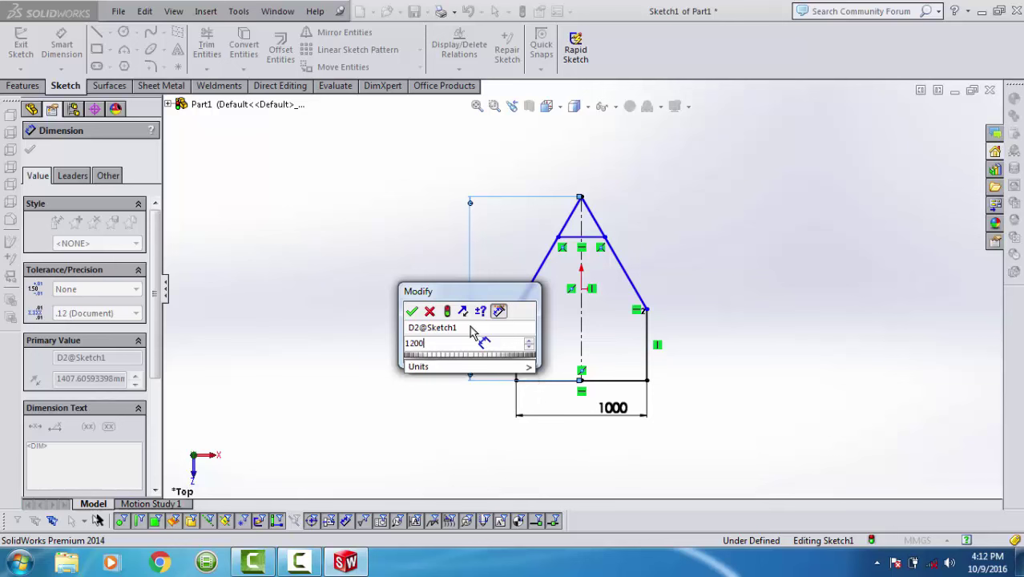
pyautogui.press('Return')
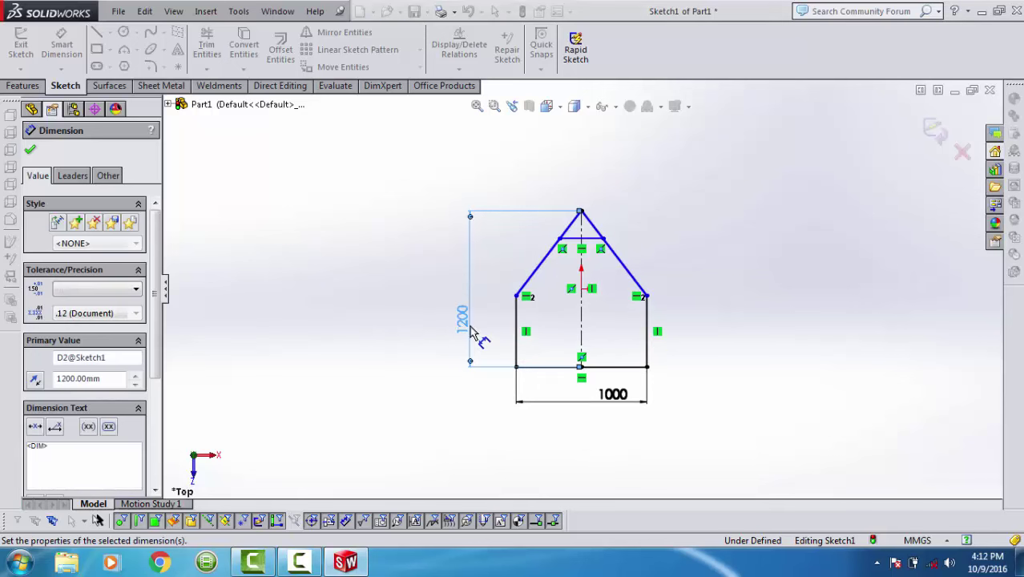
pyautogui.click(652, 339)
pyautogui.click(694, 338)
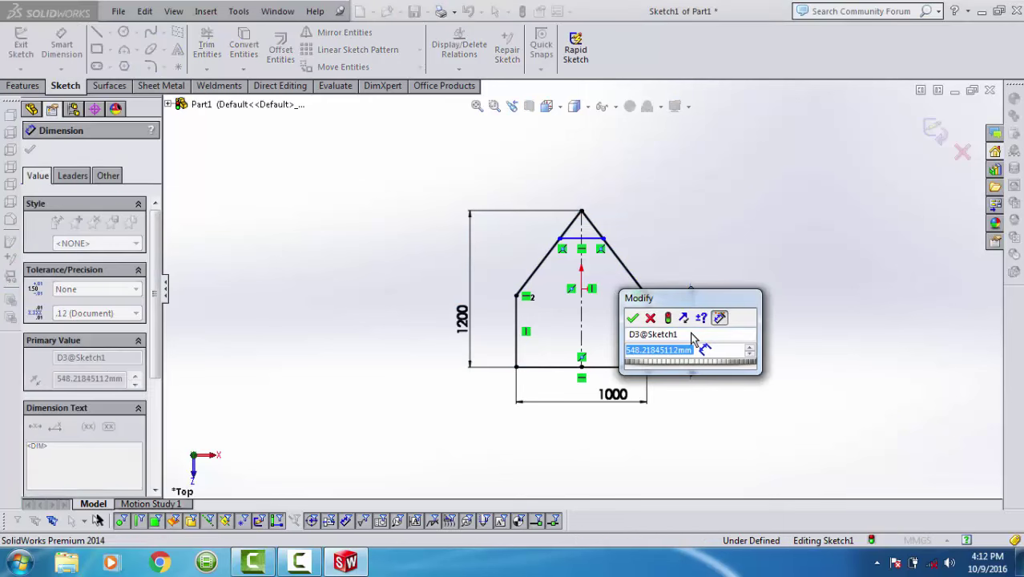
pyautogui.write('300')
pyautogui.press('Return')
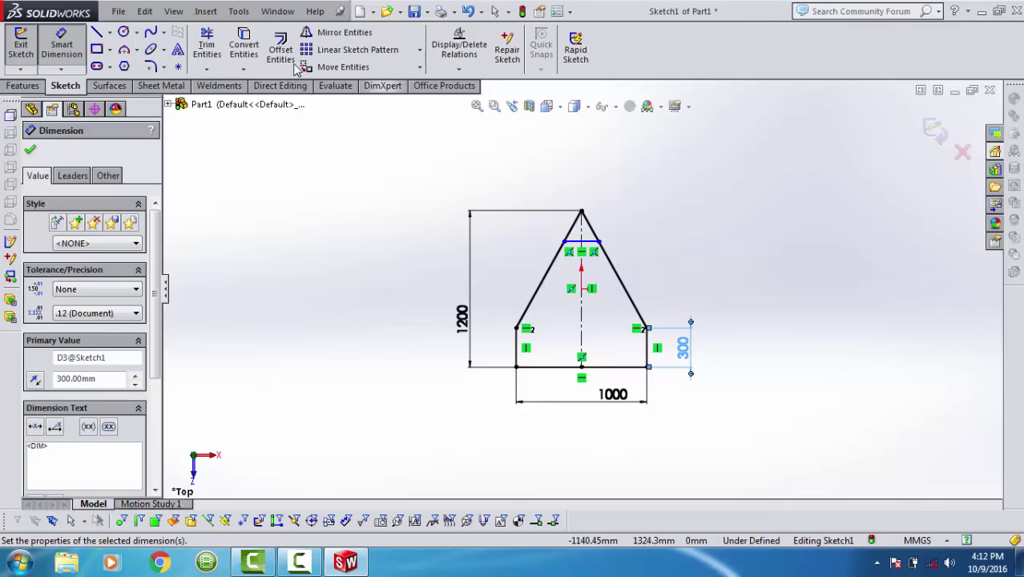
# Trim off the pointed tip and draw a horizontal crossbar between the slanted sides' lower ends.
pyautogui.click(207, 44)
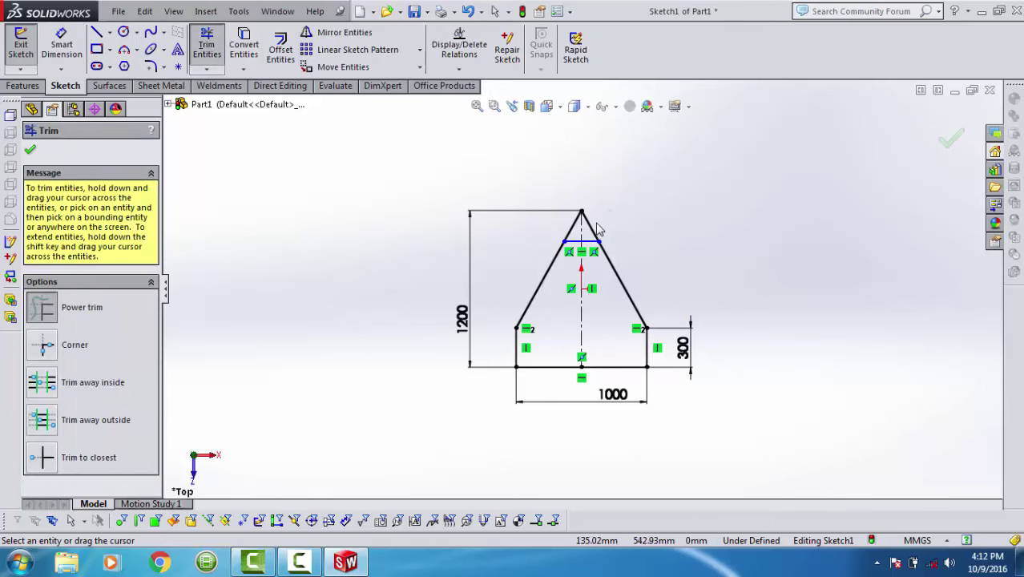
pyautogui.moveTo(611, 212); pyautogui.dragTo(597, 234)
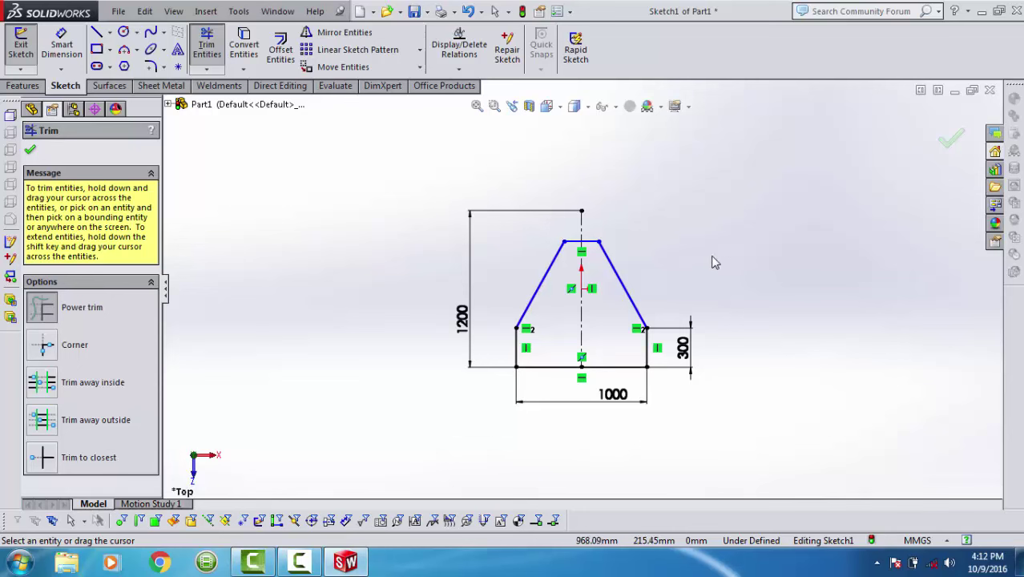
pyautogui.moveTo(768, 207); pyautogui.dragTo(727, 210, button='right')
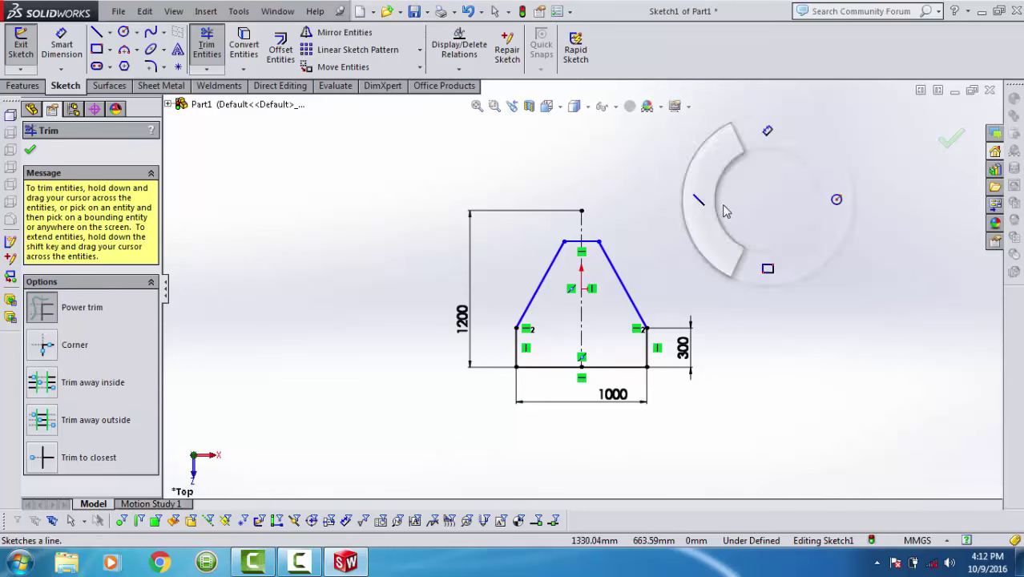
pyautogui.click(517, 329)
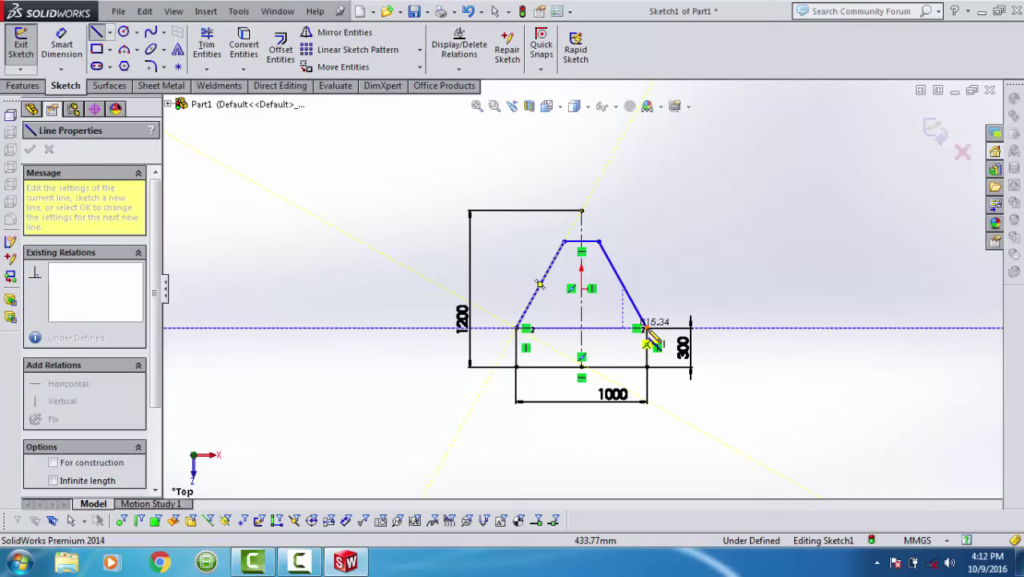
pyautogui.click(647, 329)
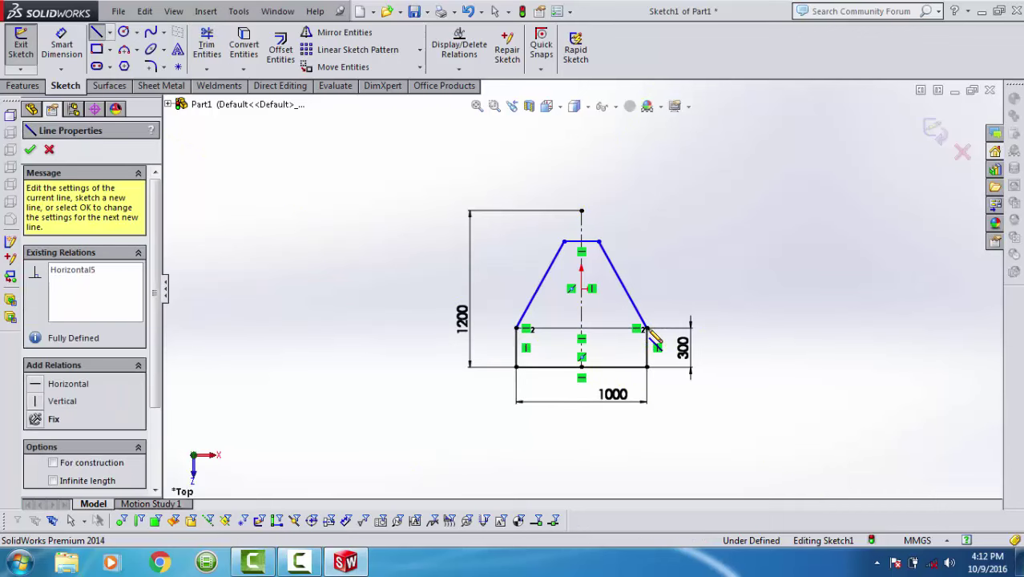
pyautogui.press('Escape')
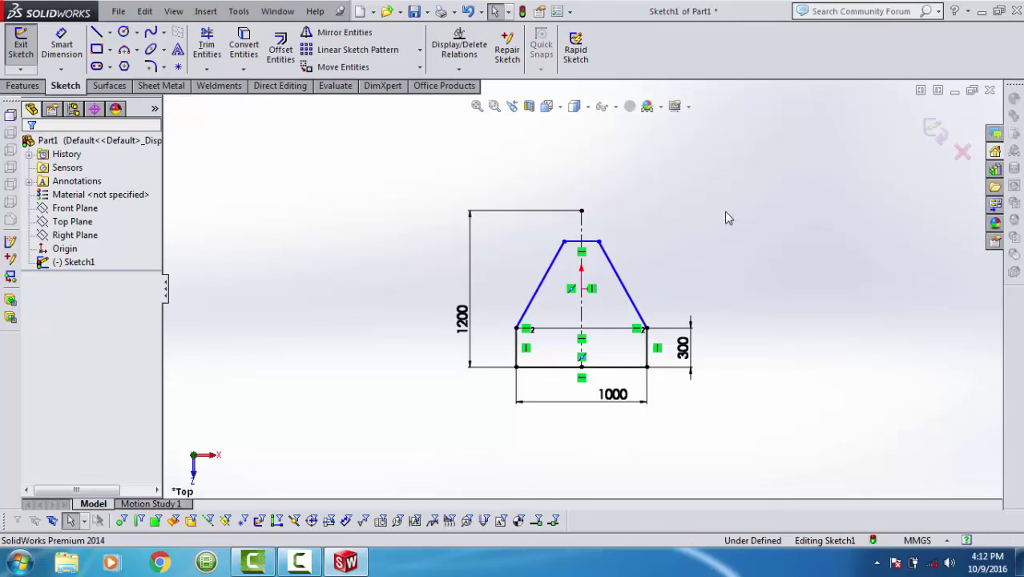
# Draw two vertical struts from the trapezoid's top corners down to the crossbar.
pyautogui.moveTo(681, 213); pyautogui.dragTo(726, 213, button='right')
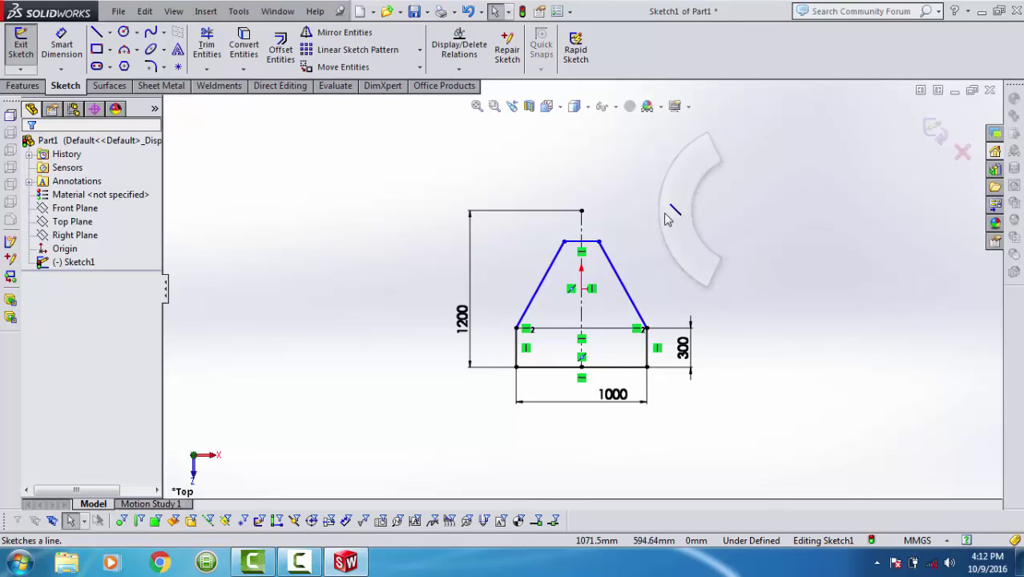
pyautogui.click(599, 242)
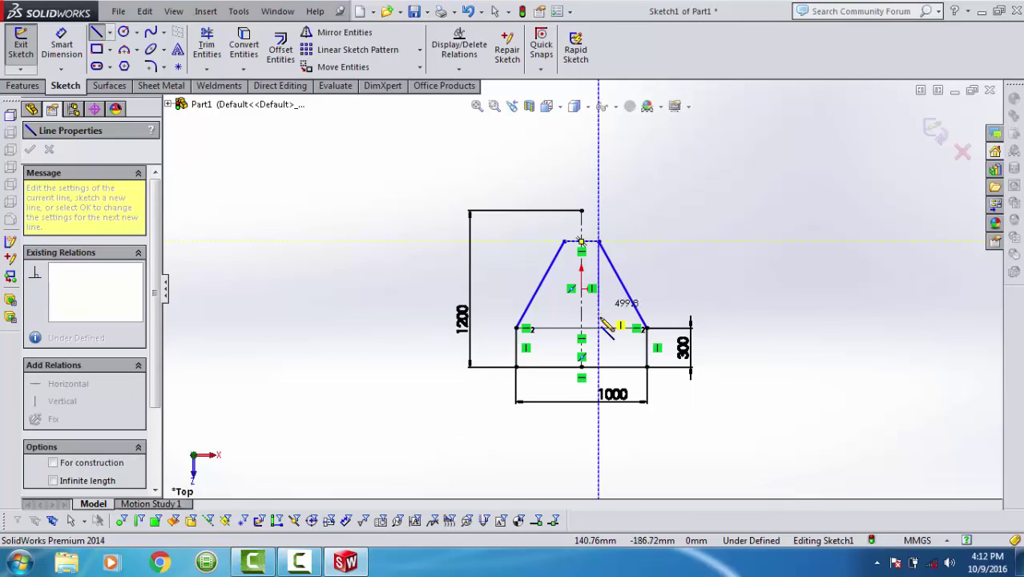
pyautogui.click(600, 328)
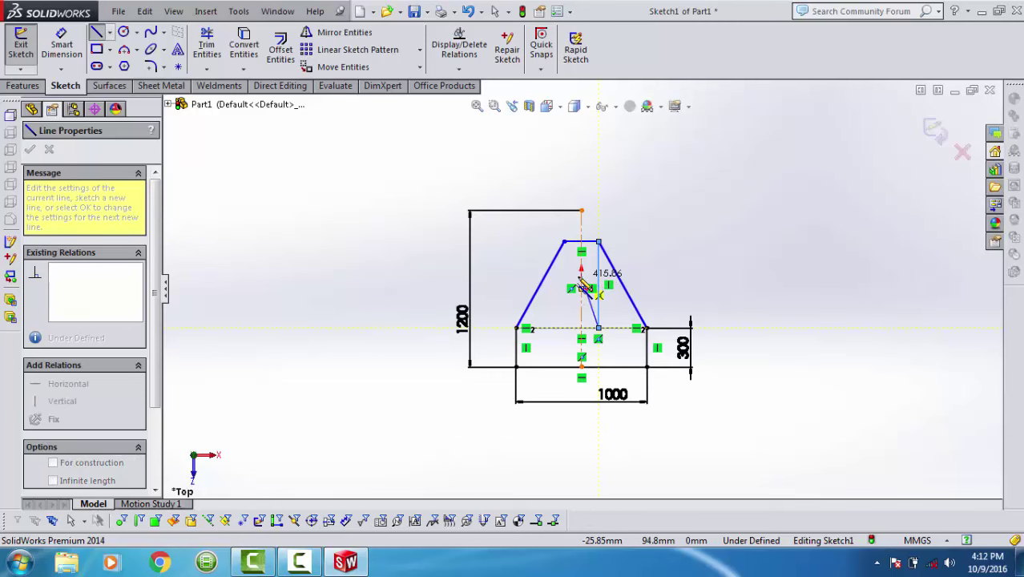
pyautogui.press('Escape')
pyautogui.press('Escape')
pyautogui.press('Return')
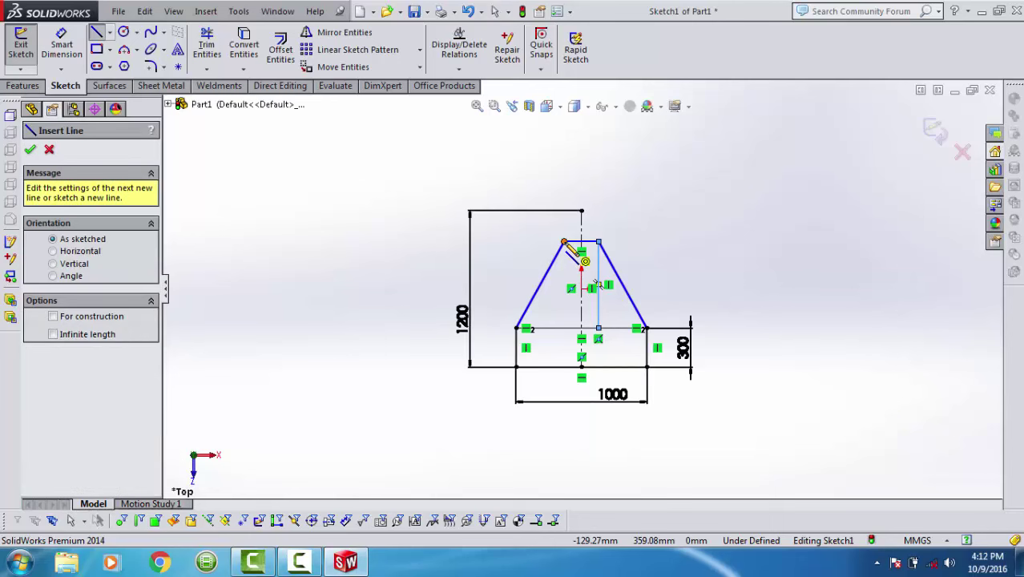
pyautogui.click(564, 242)
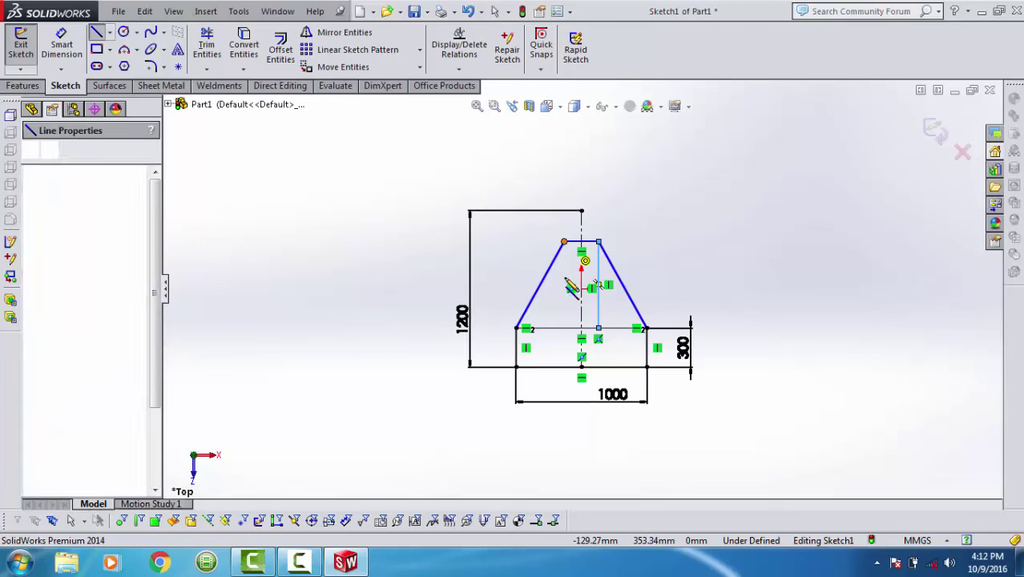
pyautogui.click(565, 328)
pyautogui.press('Escape')
pyautogui.press('Escape')
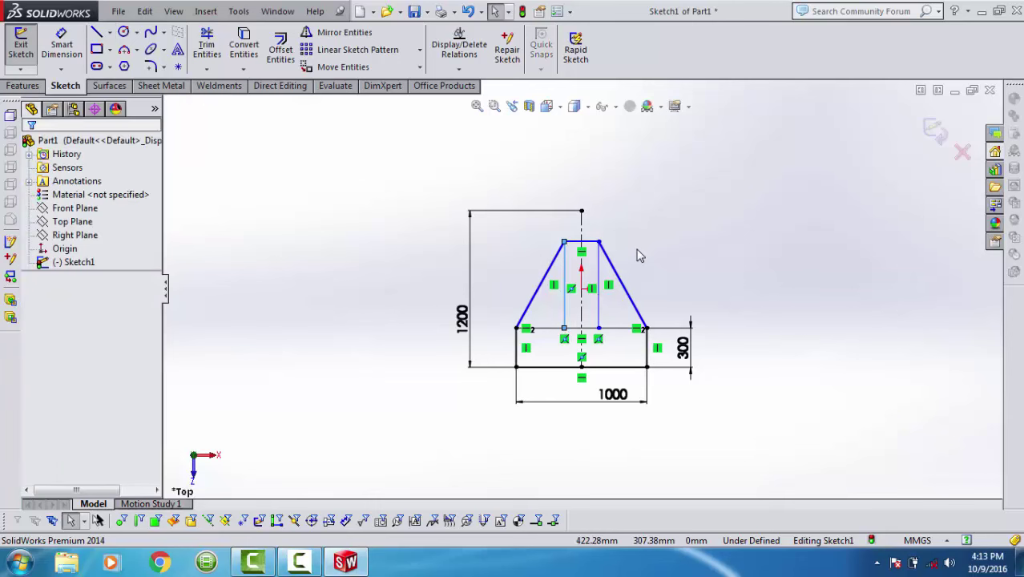
pyautogui.doubleClick(639, 255)
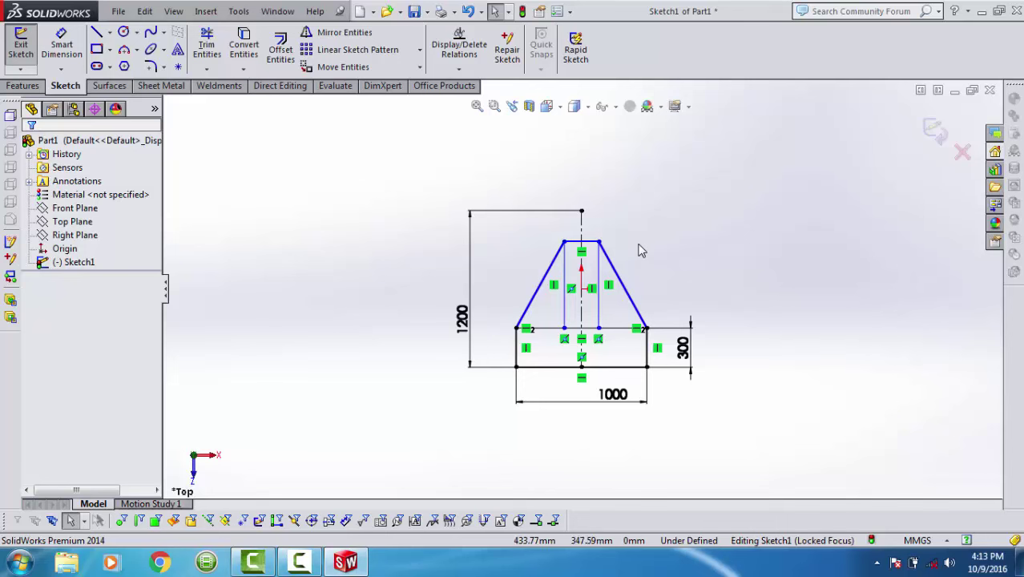
# Dimension the trapezoid's top line to 300 mm.
pyautogui.press('d')
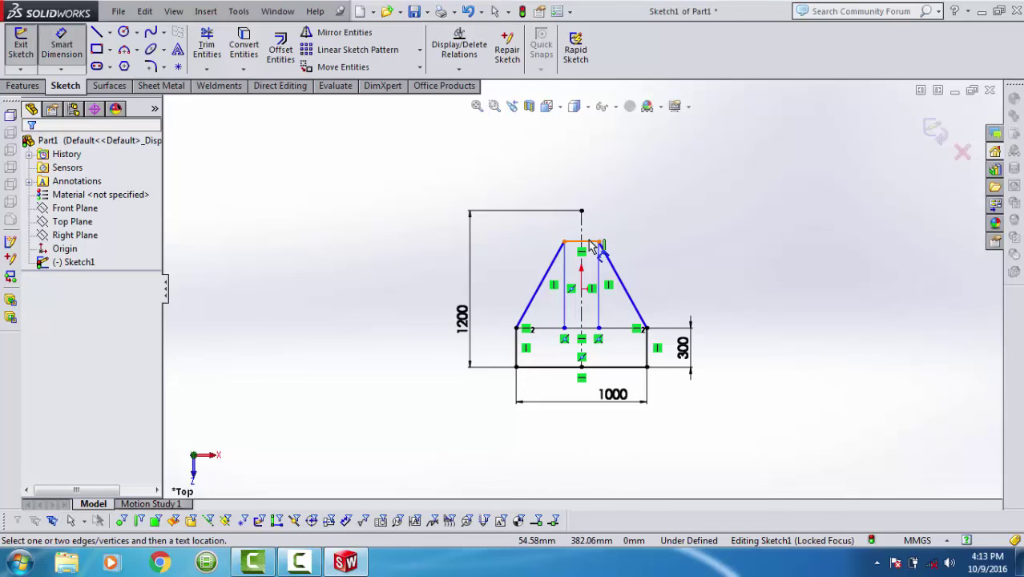
pyautogui.click(590, 234)
pyautogui.click(592, 200)
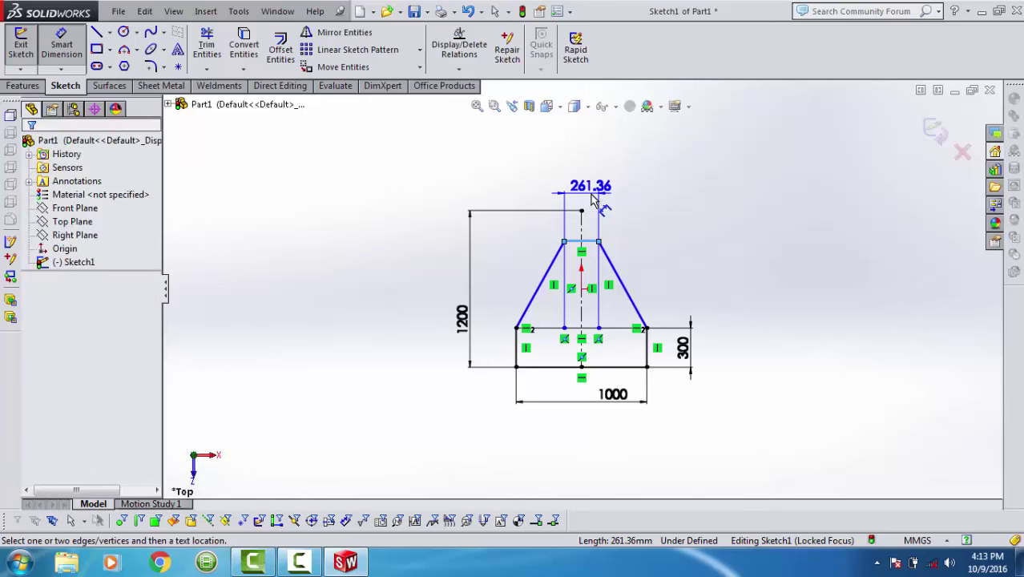
pyautogui.write('300')
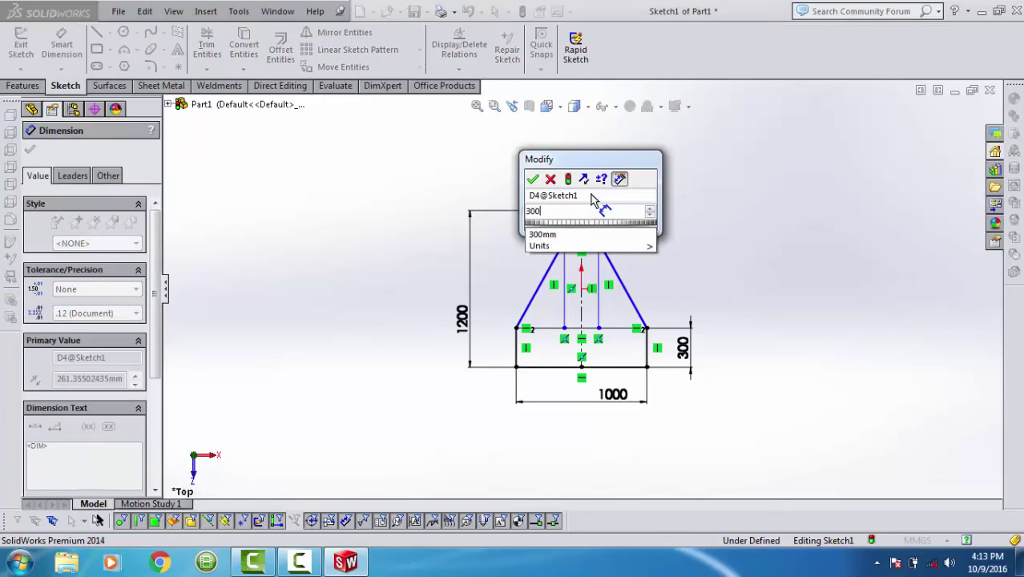
pyautogui.press('Return')
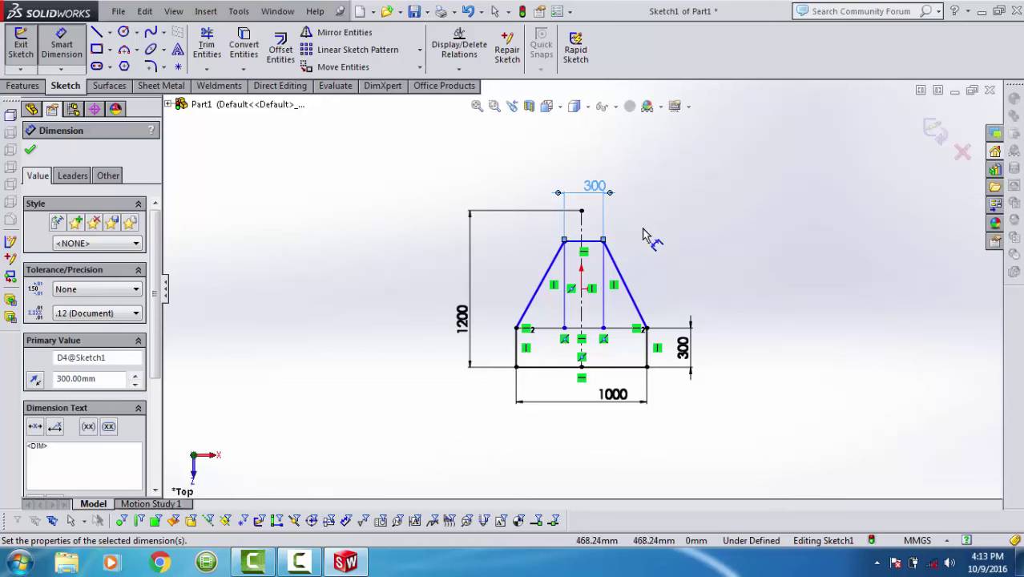
pyautogui.press('Escape')
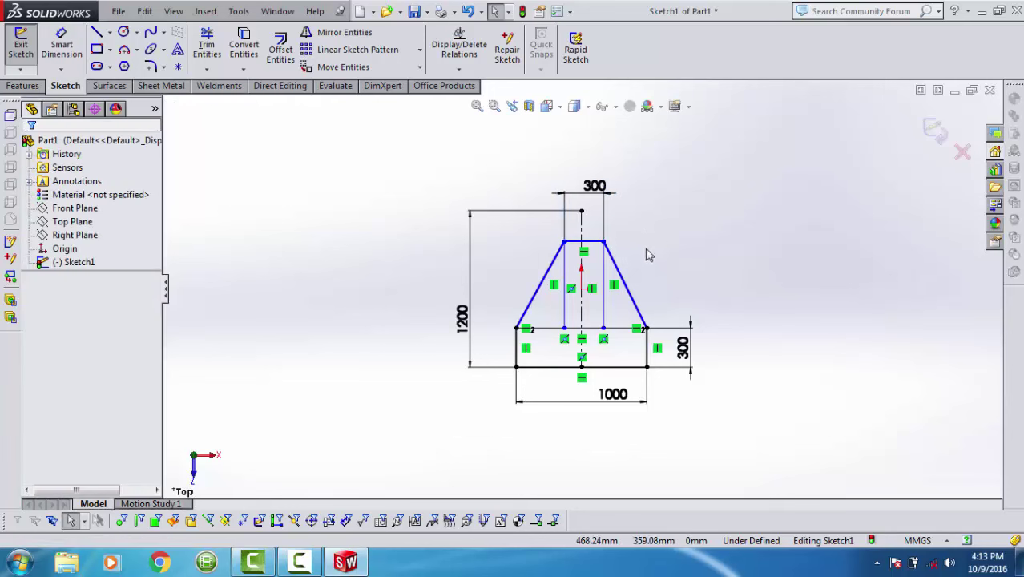
# Set the right strut 150 mm from the centerline and exit the sketch.
pyautogui.click(603, 271)
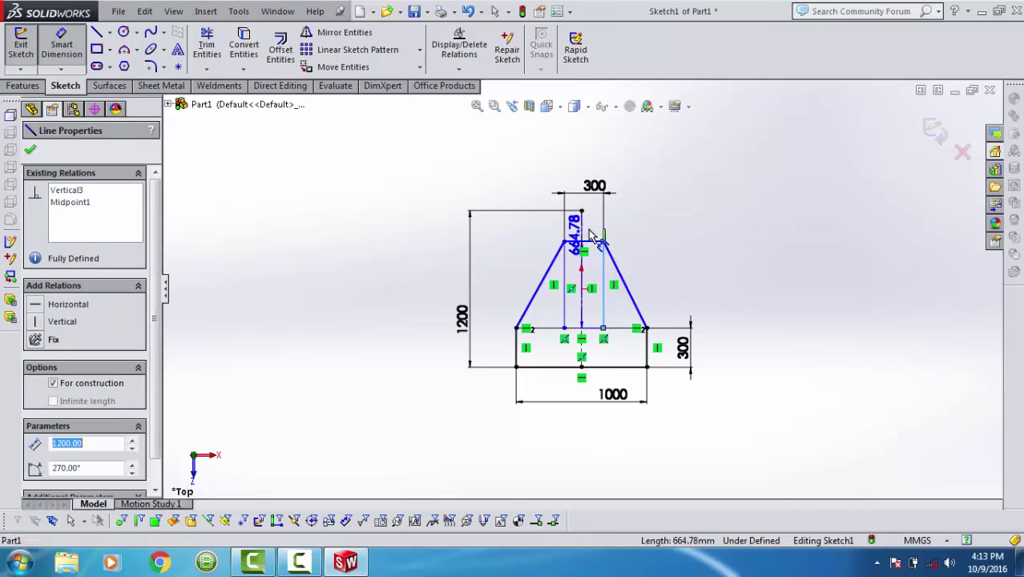
pyautogui.click(593, 234)
pyautogui.click(590, 235)
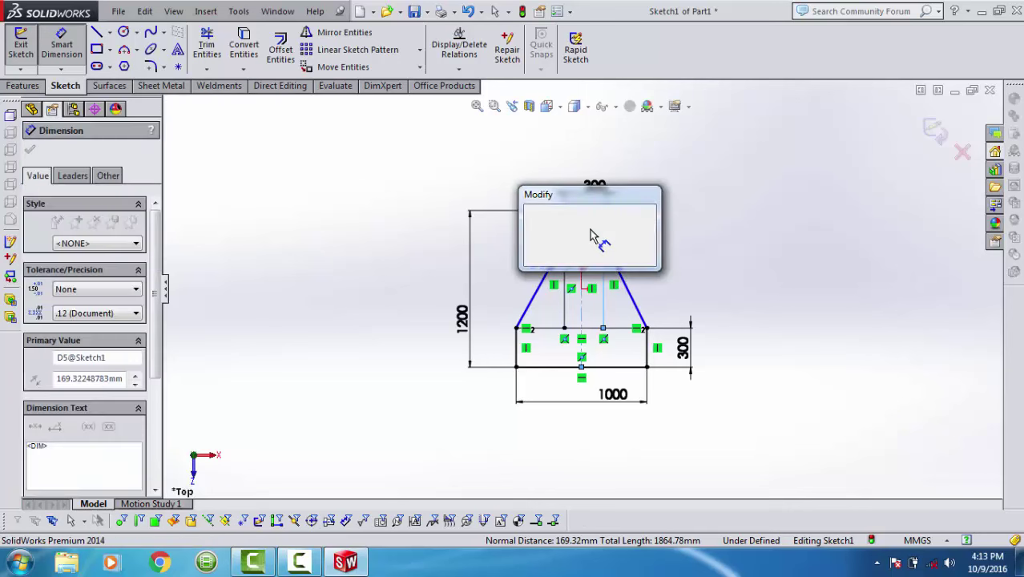
pyautogui.write('150')
pyautogui.press('Return')
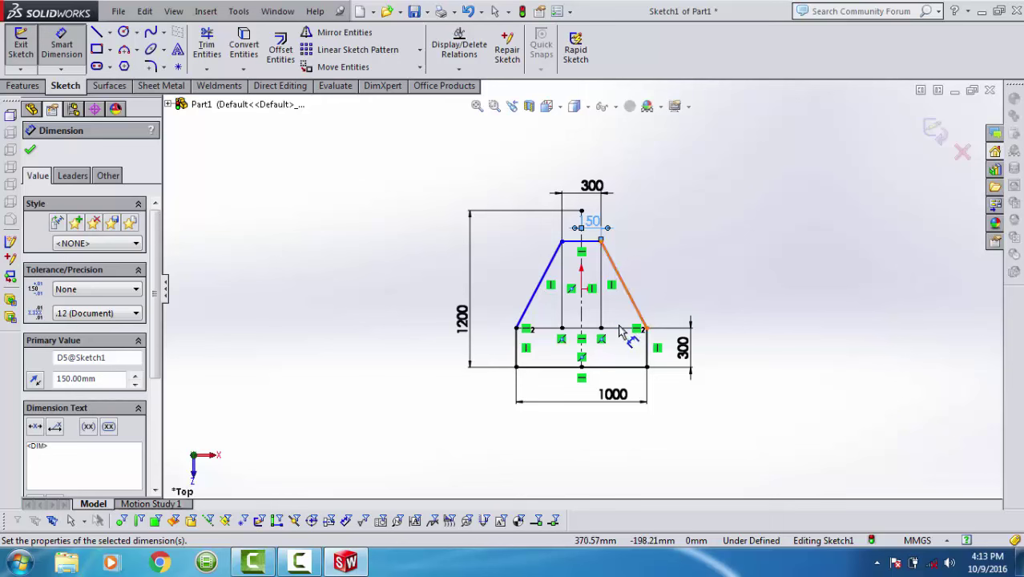
pyautogui.click(930, 133)
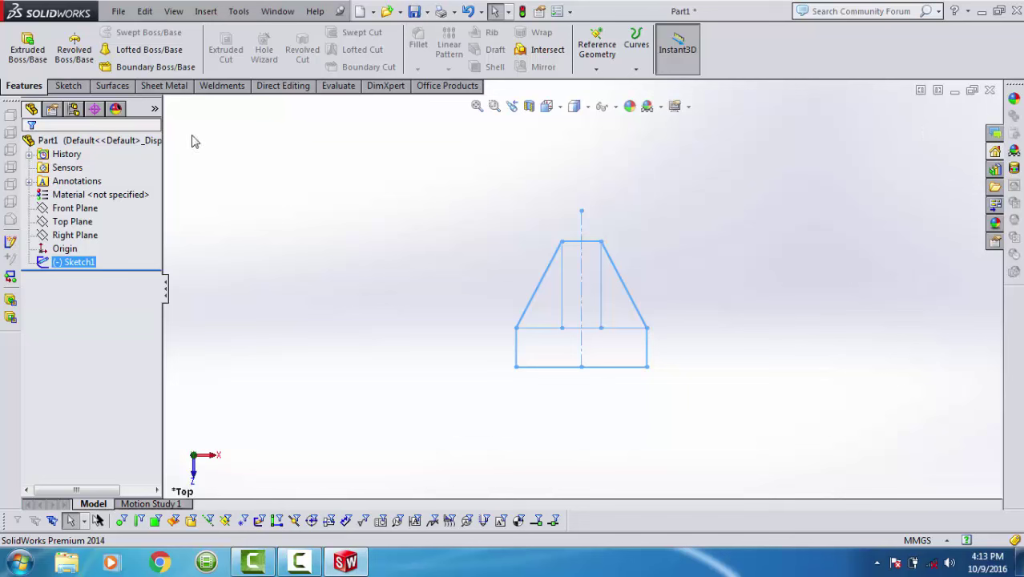
# Start a new 3D sketch and orbit to see the existing sketch at an angle.
pyautogui.click(68, 86)
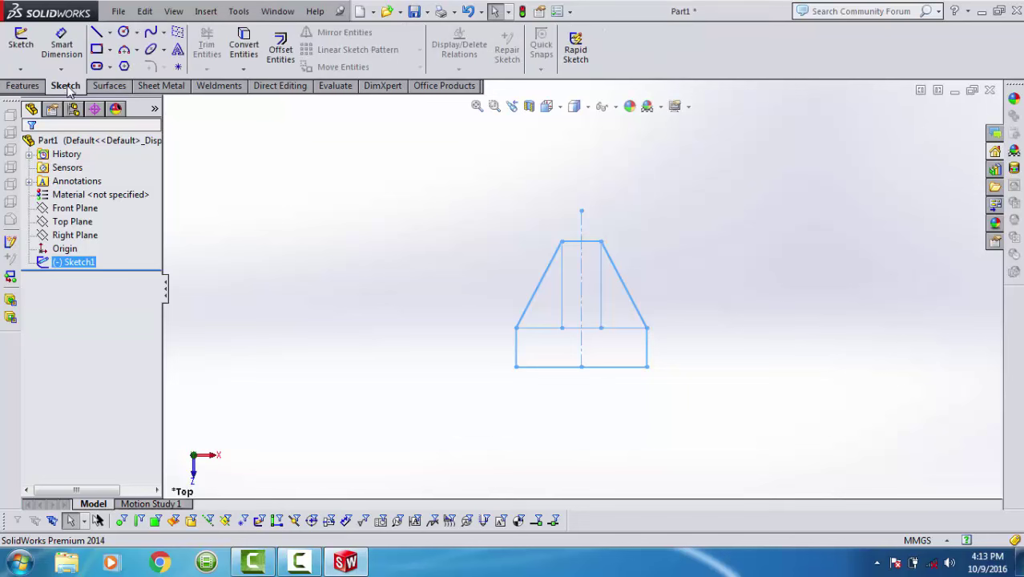
pyautogui.click(21, 71)
pyautogui.click(34, 99)
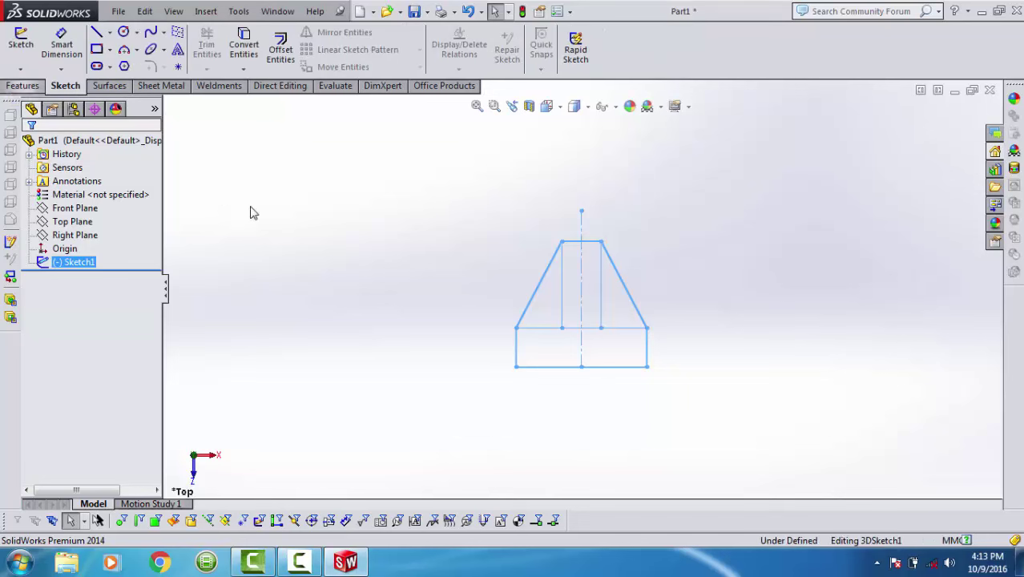
pyautogui.moveTo(451, 325)
pyautogui.mouseDown(button='middle')
pyautogui.moveTo(442, 252)
pyautogui.moveTo(477, 155)
pyautogui.moveTo(469, 135)
pyautogui.moveTo(430, 121)
pyautogui.moveTo(371, 142)
pyautogui.moveTo(356, 181)
pyautogui.mouseUp(button='middle')
# Check the reference planes and view the sketch Normal To the Right Plane.
pyautogui.click(88, 223)
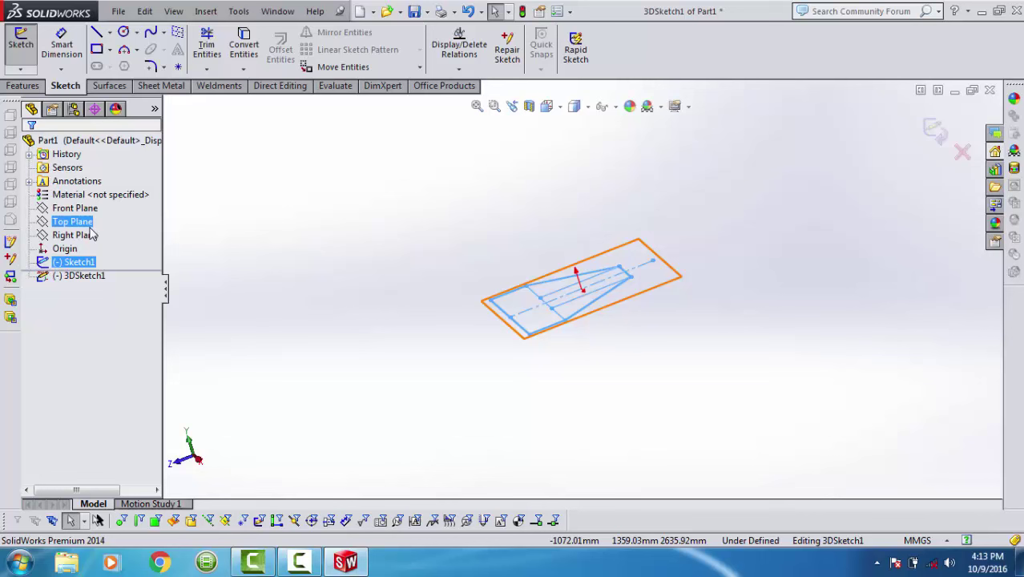
pyautogui.click(93, 210)
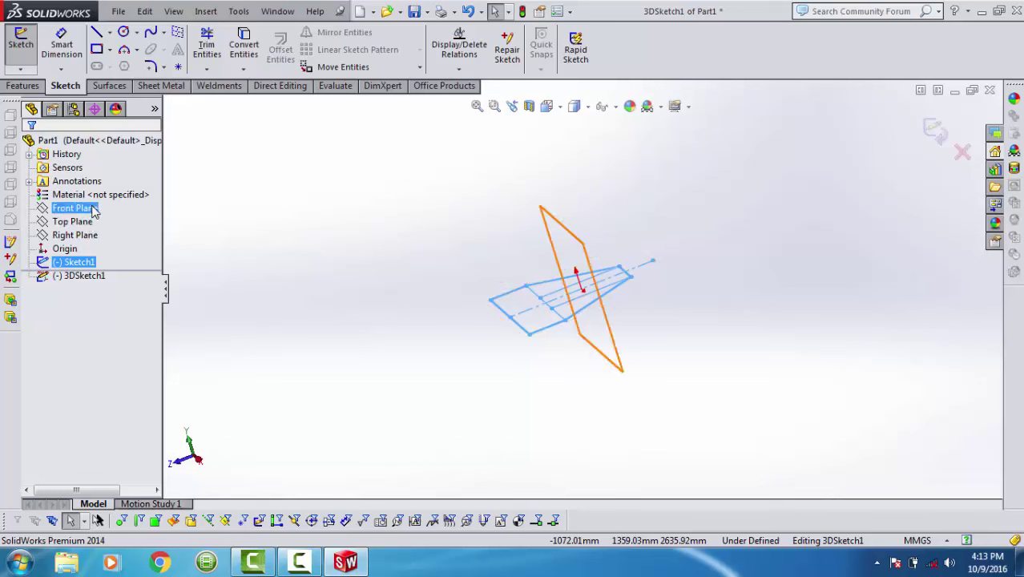
pyautogui.click(89, 238)
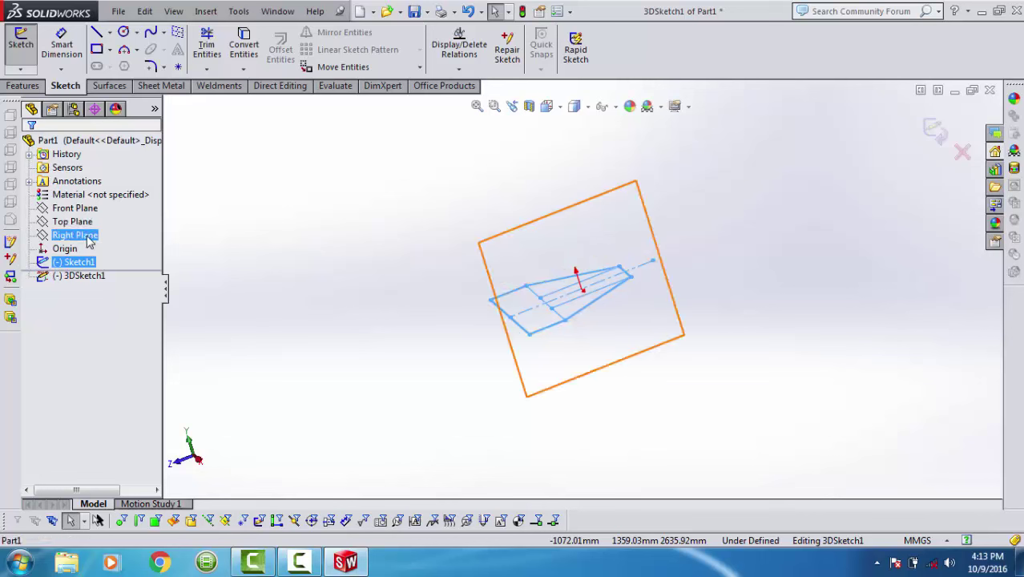
pyautogui.rightClick(89, 241)
pyautogui.click(126, 213)
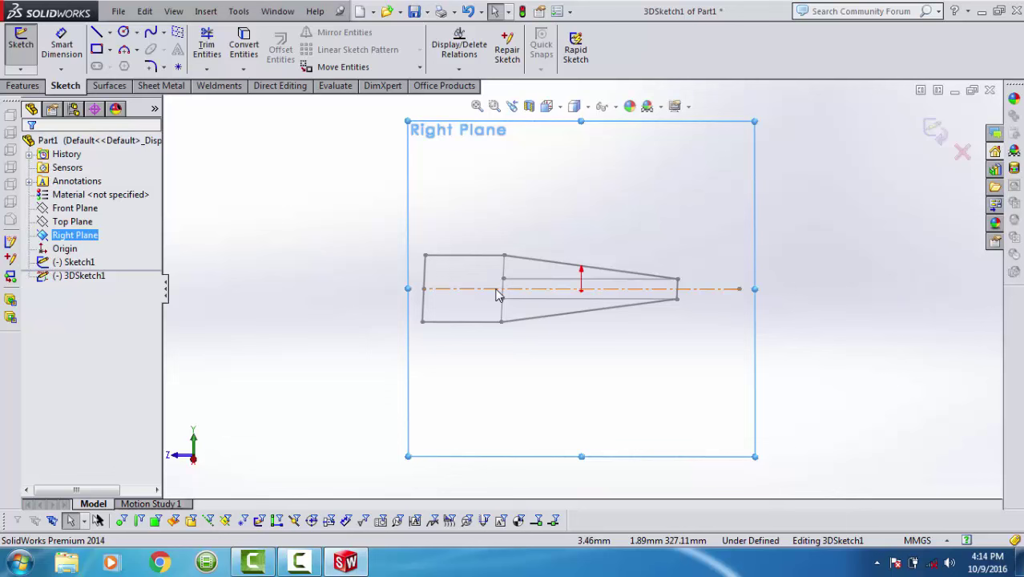
# Draw a vertical centerline rising from the midpoint on the axis.
pyautogui.rightClick(519, 213)
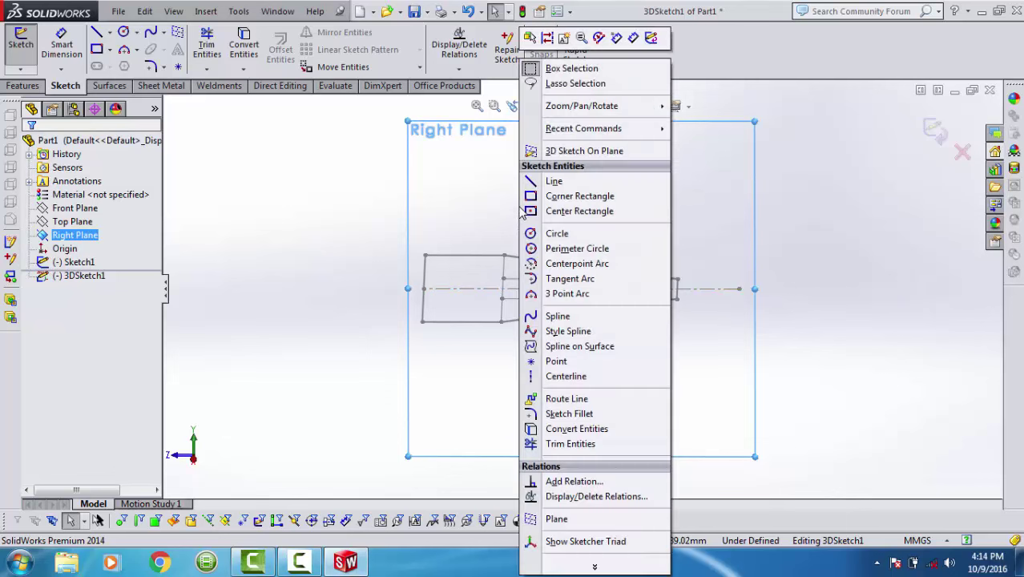
pyautogui.click(556, 376)
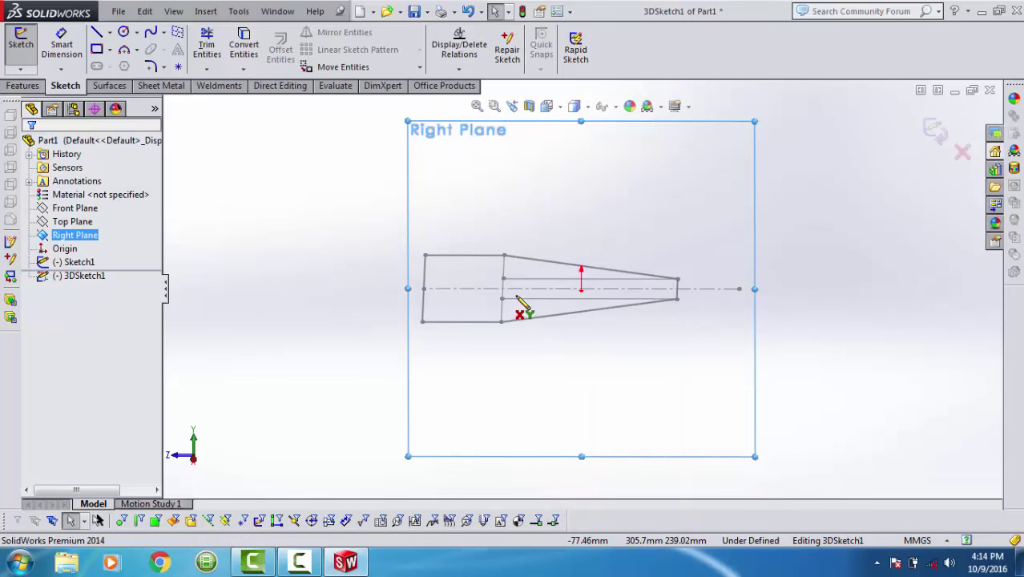
pyautogui.click(502, 289)
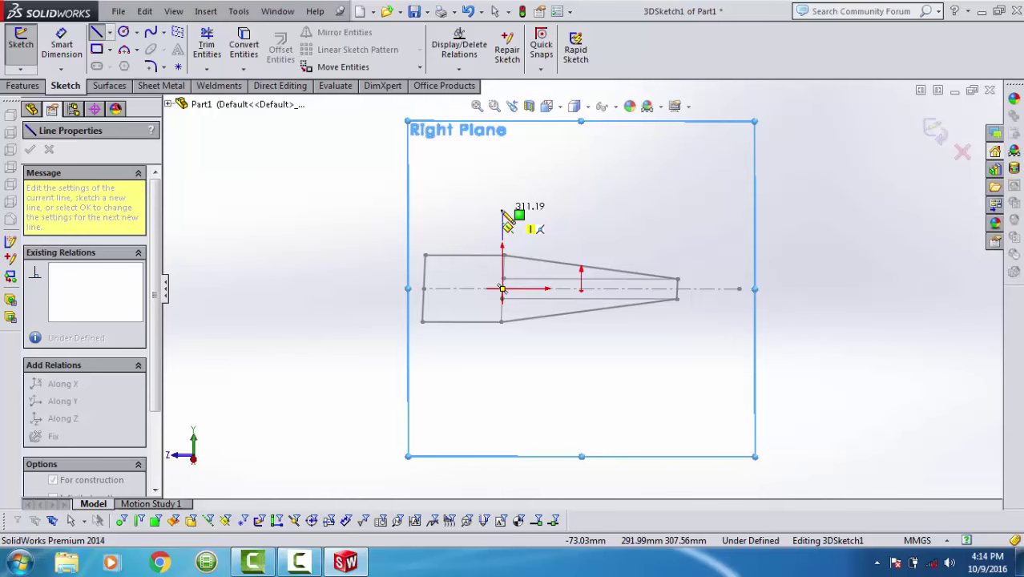
pyautogui.click(502, 211)
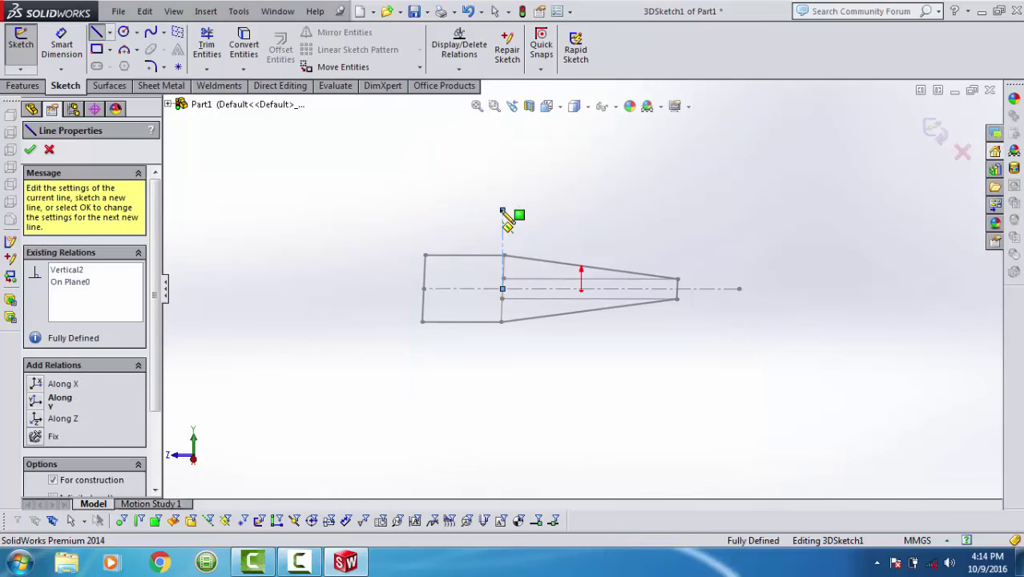
pyautogui.press('Escape')
# Sketch a short line near the top end of the vertical centerline.
pyautogui.moveTo(479, 277)
pyautogui.mouseDown(button='middle')
pyautogui.moveTo(441, 277)
pyautogui.moveTo(434, 287)
pyautogui.mouseUp(button='middle')
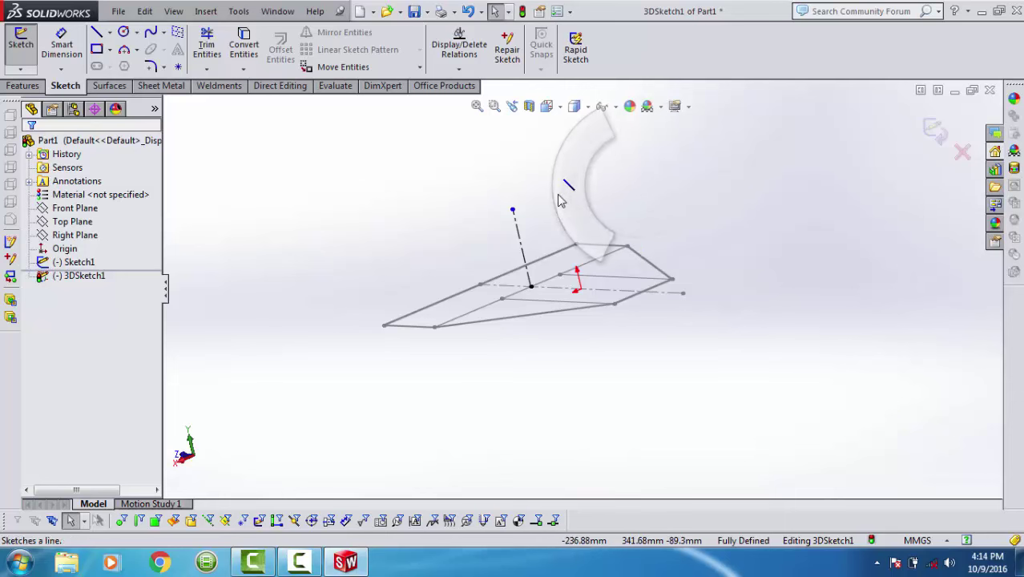
pyautogui.moveTo(639, 190); pyautogui.dragTo(560, 201, button='right')
pyautogui.click(520, 206)
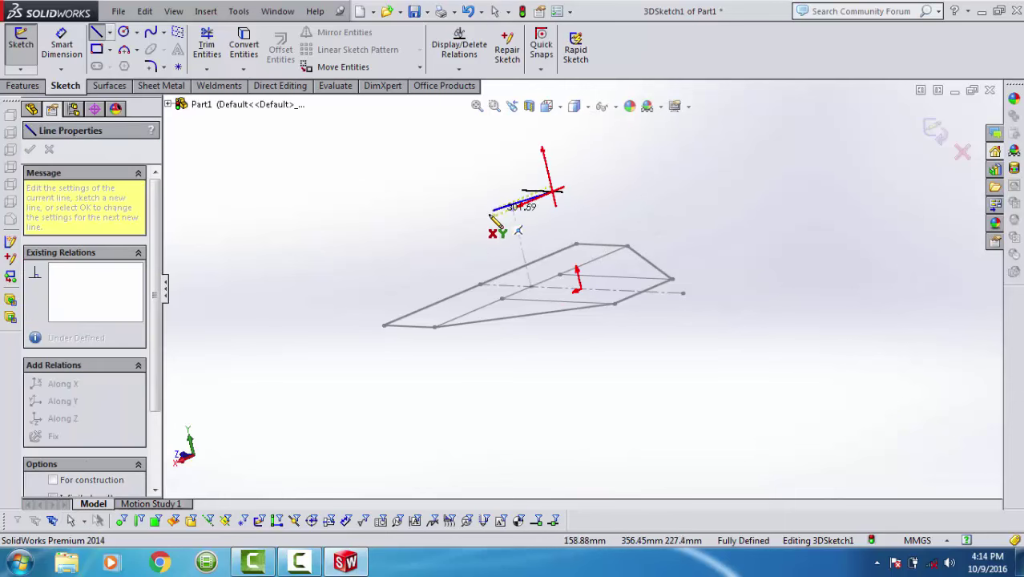
pyautogui.click(485, 220)
pyautogui.press('Escape')
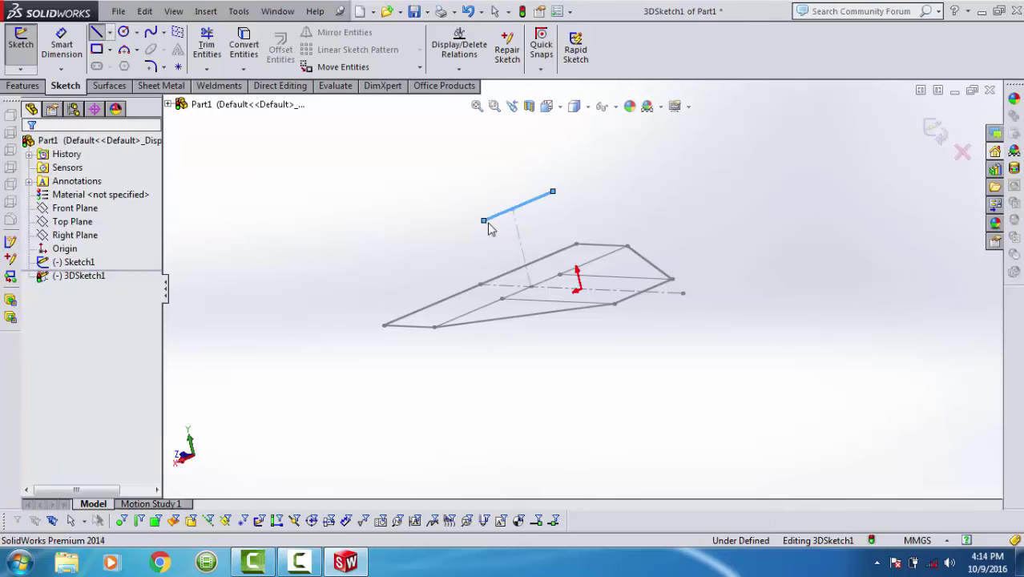
# Make the centerline's top point the midpoint of the short line.
pyautogui.click(510, 221)
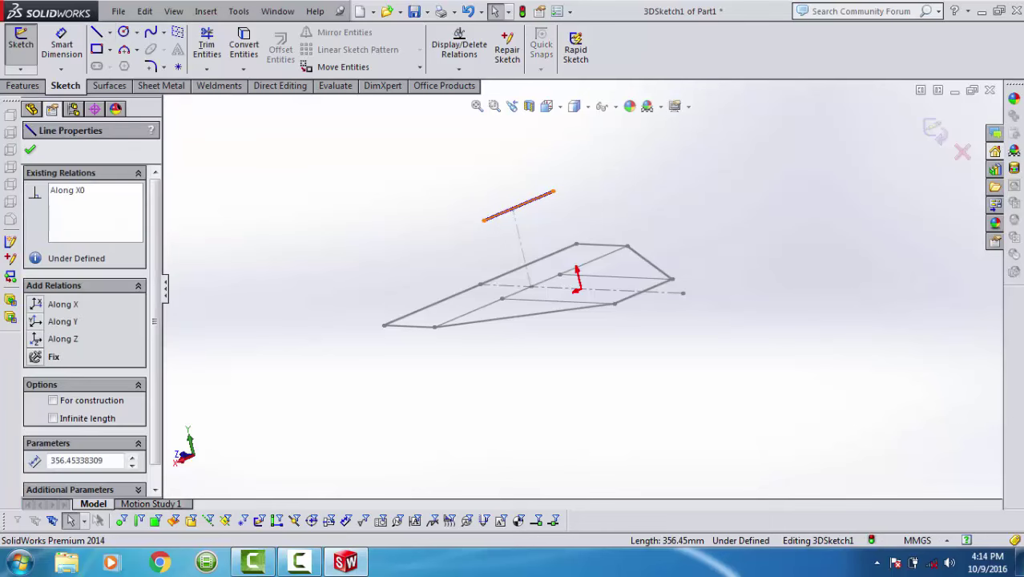
pyautogui.keyDown('ctrl'); pyautogui.click(513, 210); pyautogui.keyUp('ctrl')
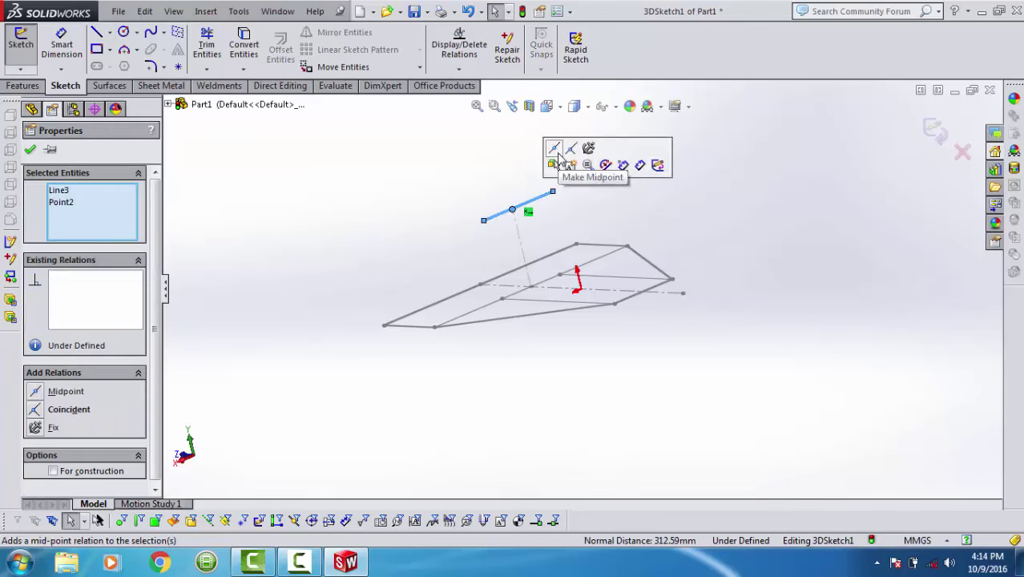
pyautogui.click(559, 161)
pyautogui.click(543, 218)
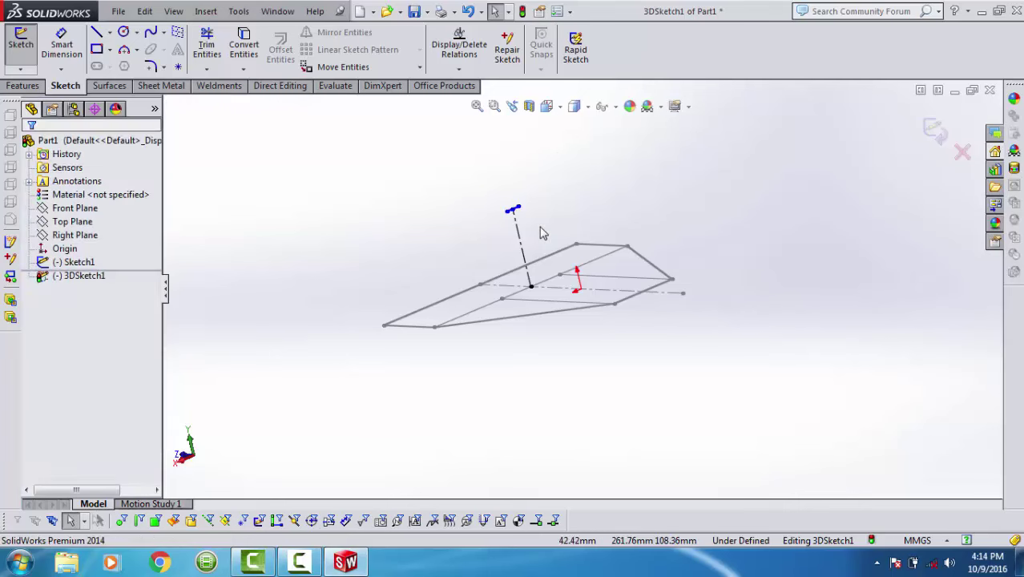
# Dimension the short line to 300 mm and the vertical centerline to 200 mm.
pyautogui.moveTo(542, 226); pyautogui.dragTo(540, 157, button='right')
pyautogui.scroll(-2, 519, 209)
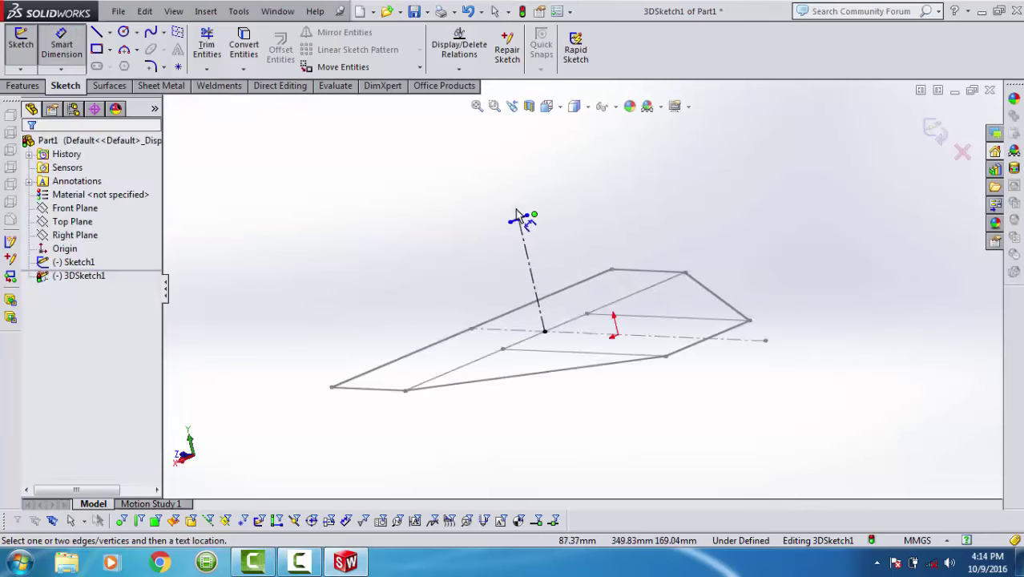
pyautogui.scroll(-2, 523, 217)
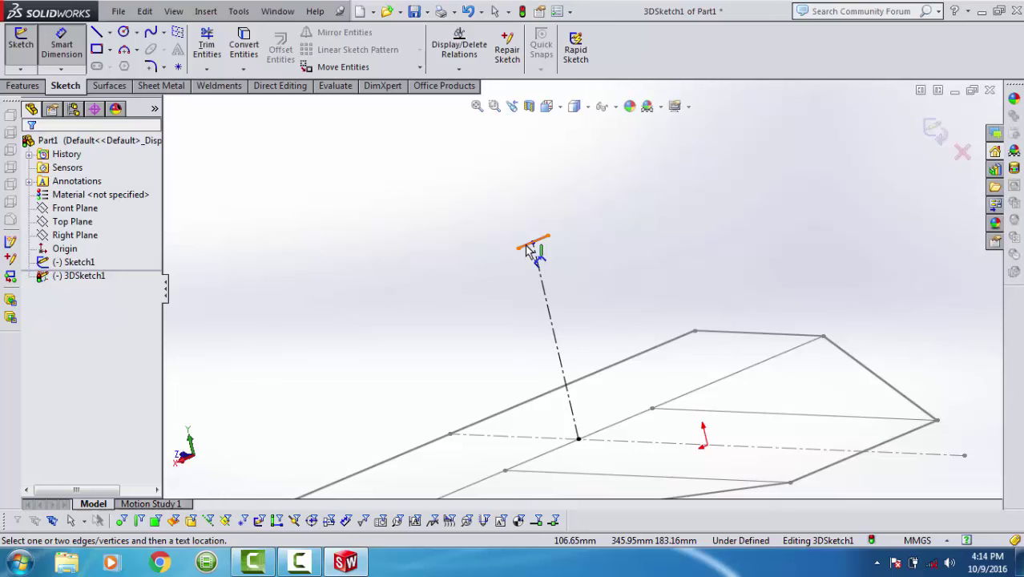
pyautogui.click(531, 249)
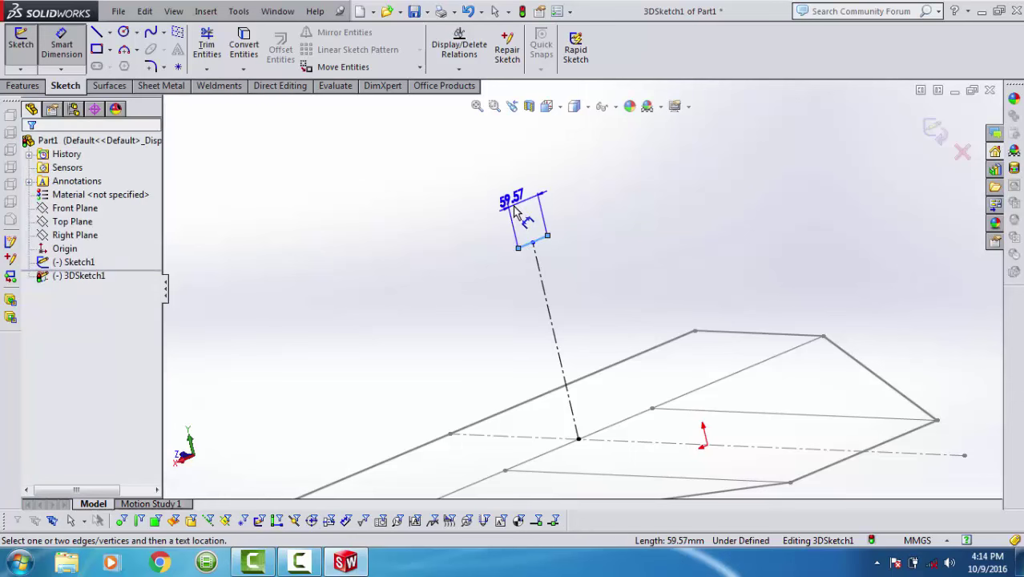
pyautogui.click(515, 211)
pyautogui.write('300')
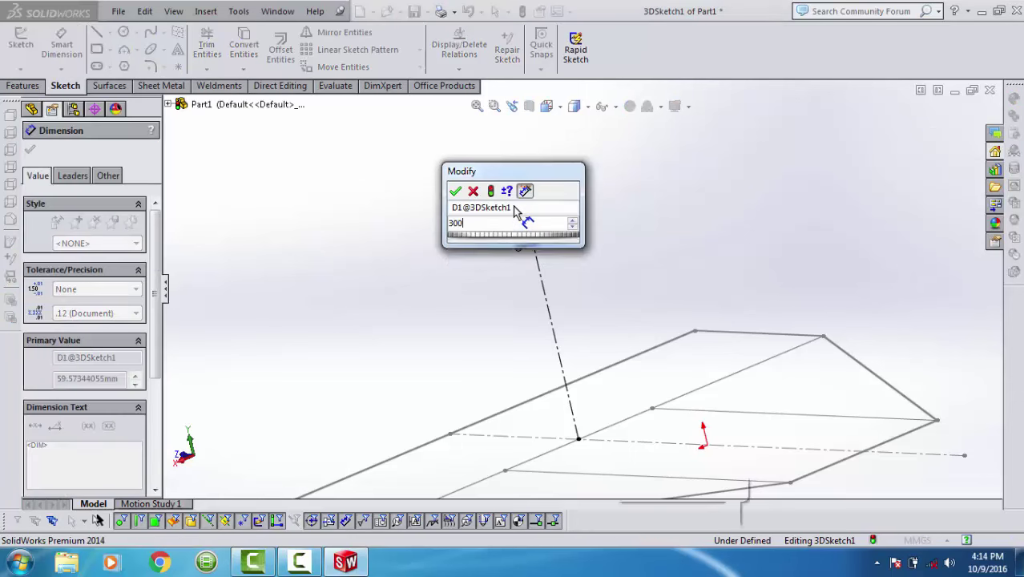
pyautogui.press('Return')
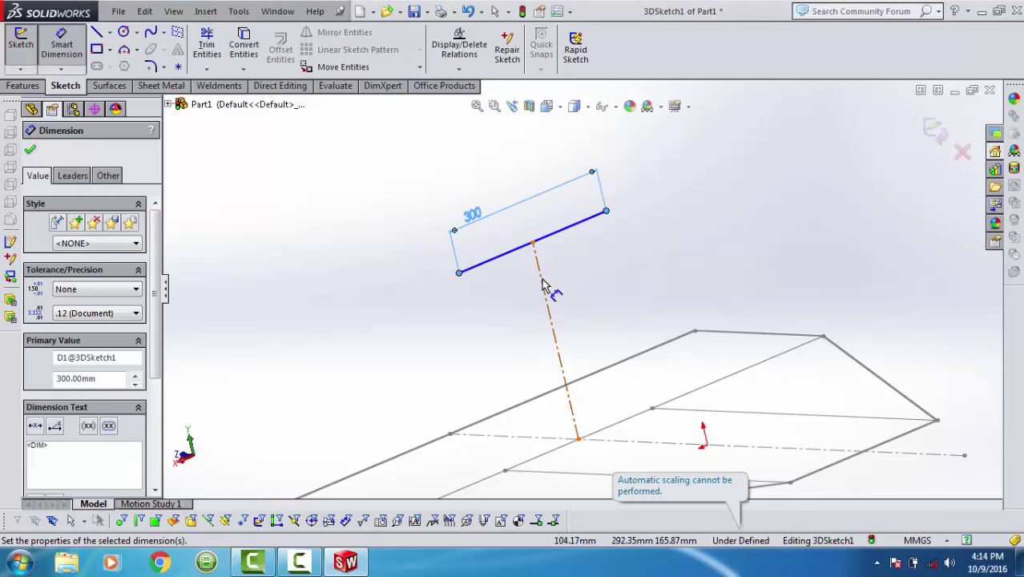
pyautogui.click(543, 276)
pyautogui.click(583, 275)
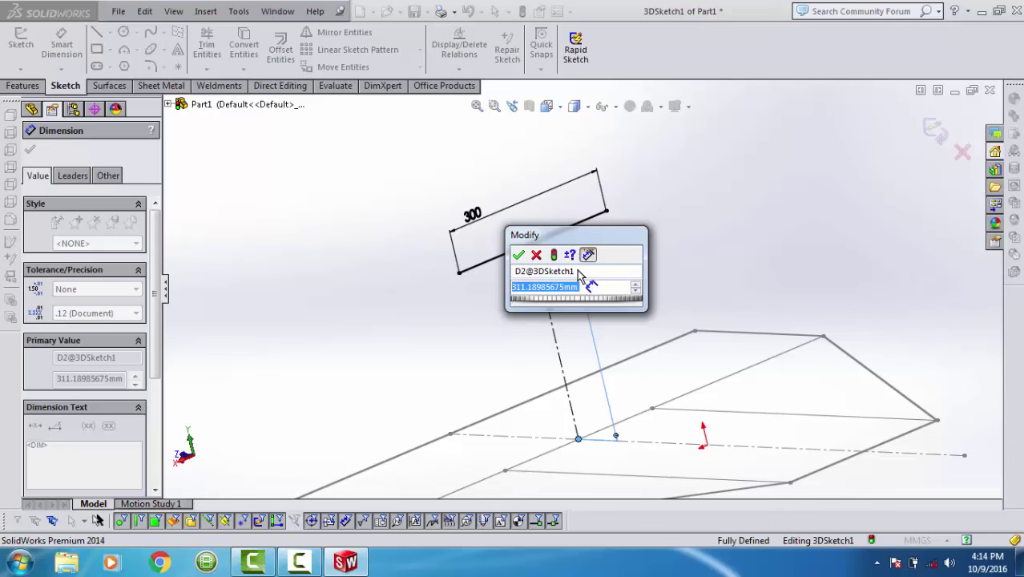
pyautogui.write('200')
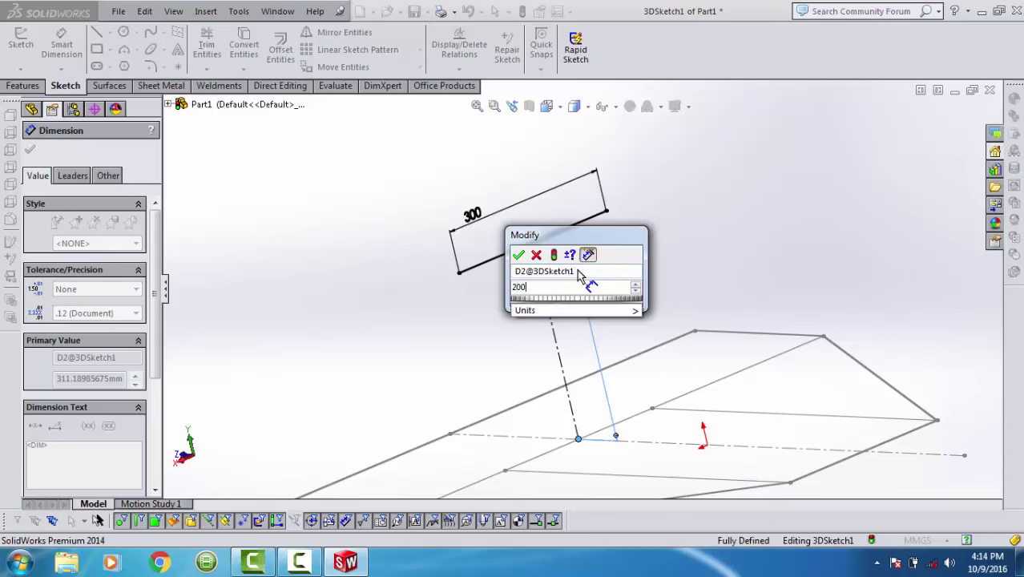
pyautogui.press('Return')
pyautogui.moveTo(592, 358); pyautogui.dragTo(639, 362, button='middle')
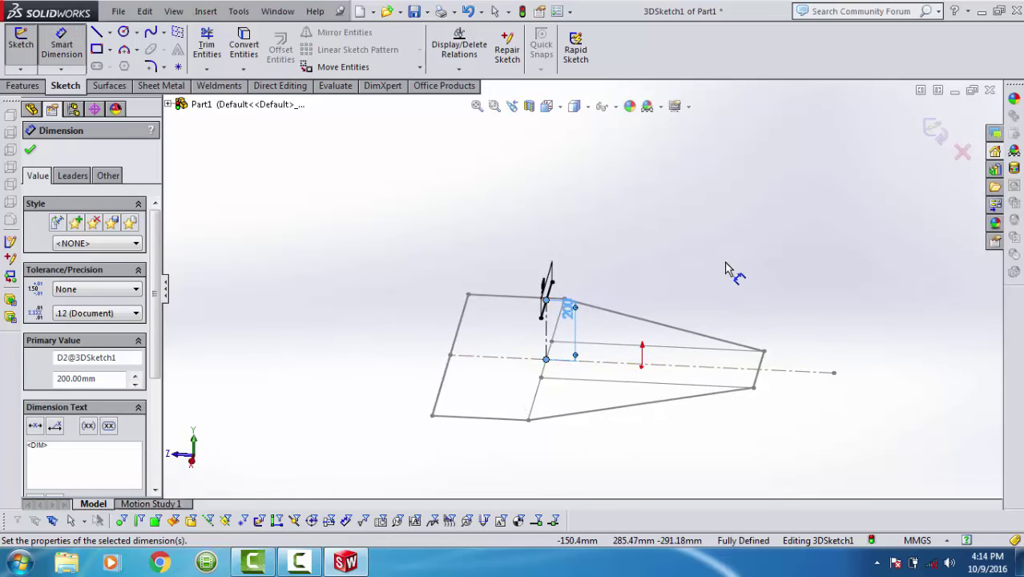
pyautogui.moveTo(725, 265); pyautogui.dragTo(674, 259, button='right')
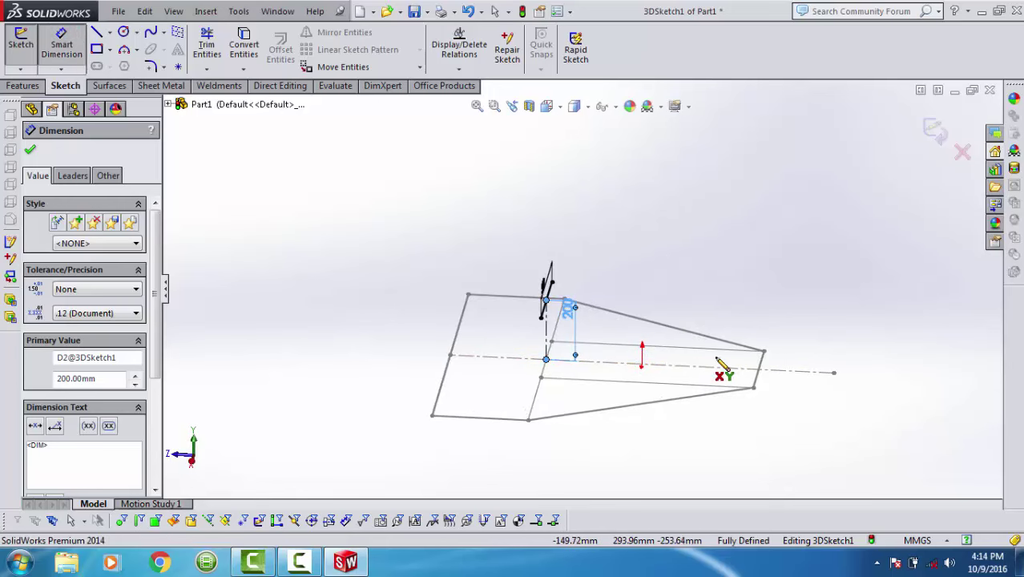
# Draw lines from both narrow-end corners of the outline to the 300 mm top line's ends.
pyautogui.click(754, 389)
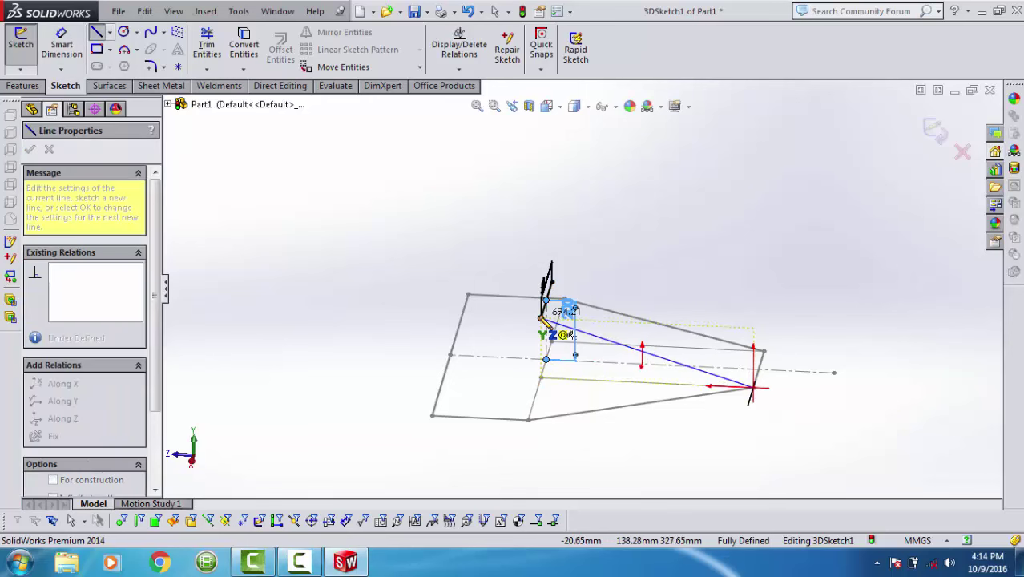
pyautogui.click(543, 318)
pyautogui.press('Escape')
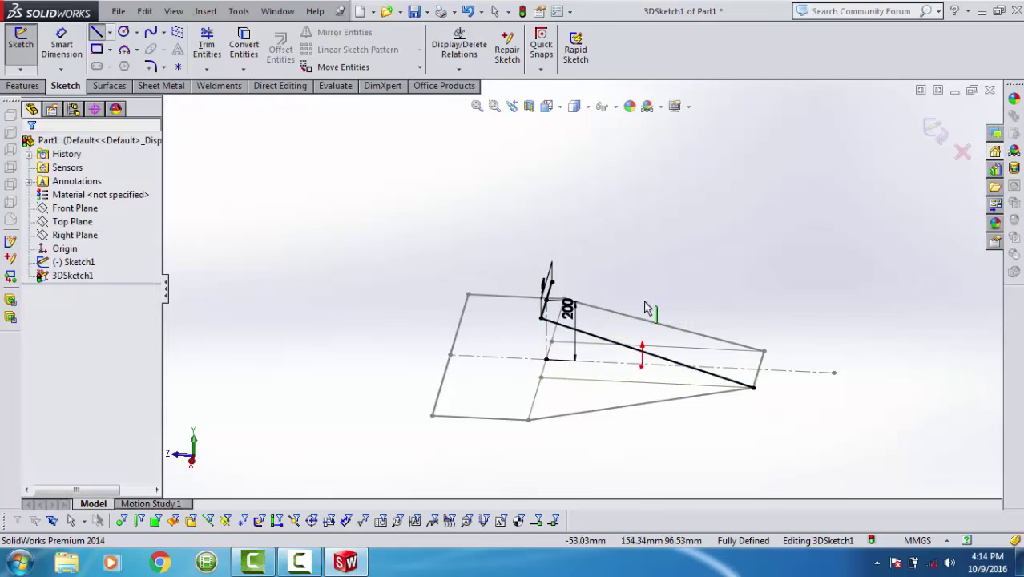
pyautogui.moveTo(725, 270); pyautogui.dragTo(765, 276, button='right')
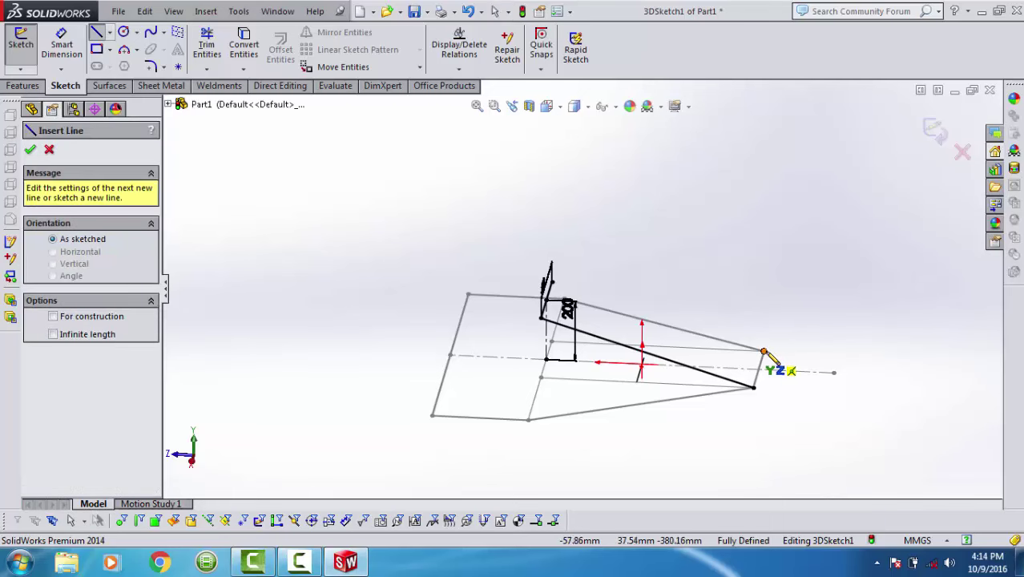
pyautogui.click(766, 350)
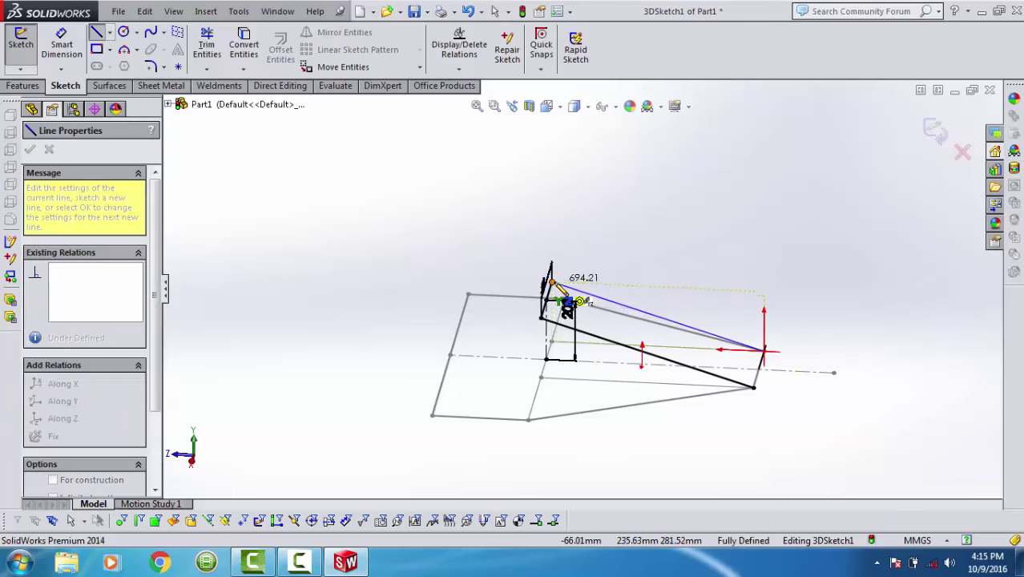
pyautogui.click(561, 290)
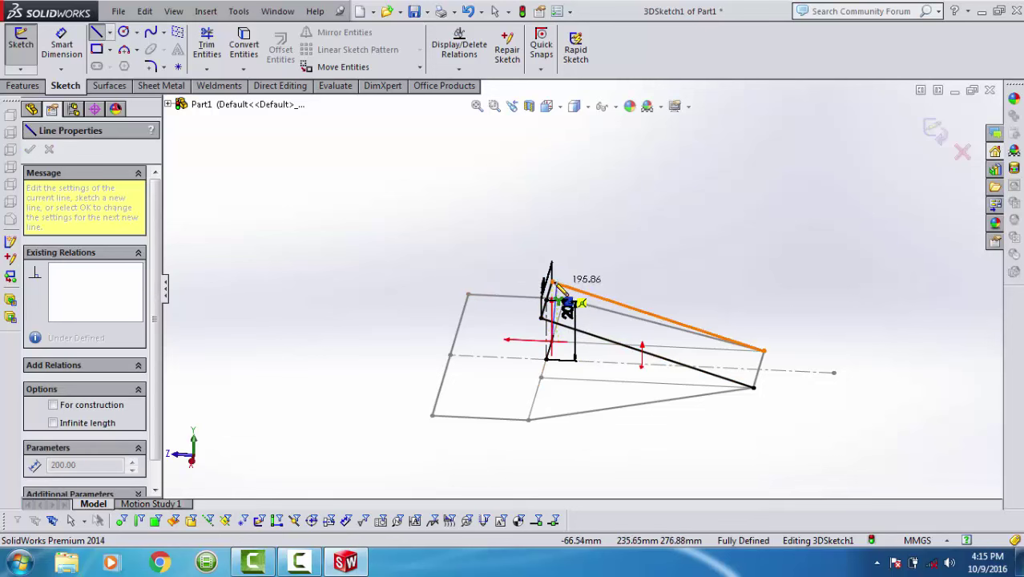
# Add a 200 mm vertical line down from the top line's end.
pyautogui.click(593, 301)
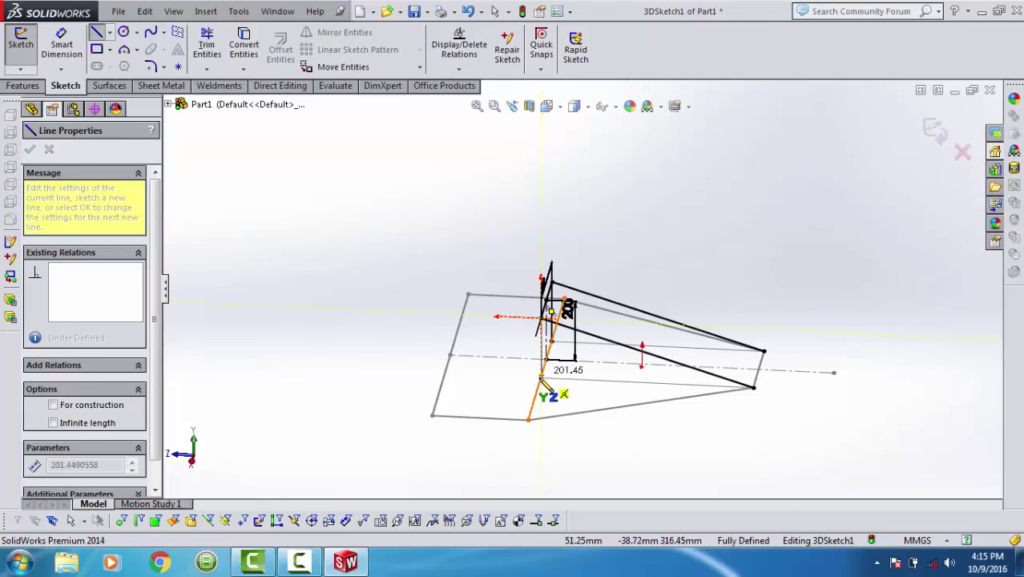
pyautogui.click(541, 377)
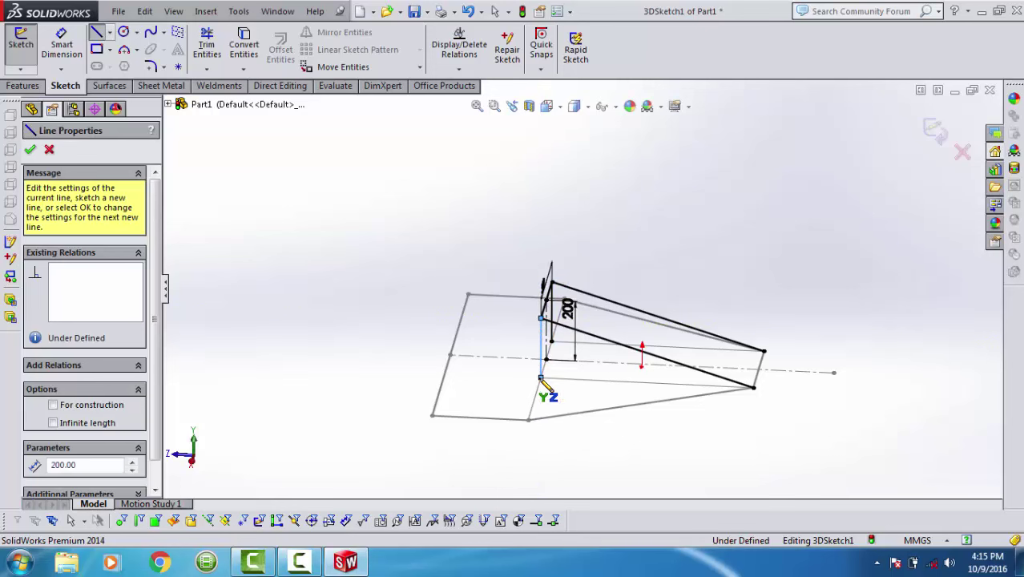
pyautogui.press('Escape')
pyautogui.press('Escape')
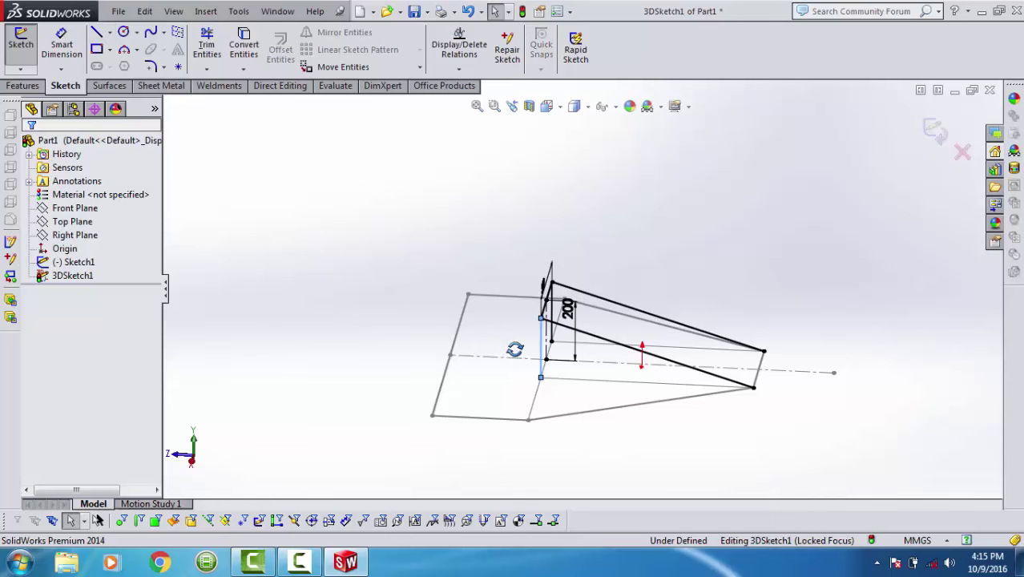
# Orbit to inspect the new lines, then pick Centerline from the Sketch Entities shortcut menu.
pyautogui.moveTo(514, 344)
pyautogui.mouseDown(button='middle')
pyautogui.moveTo(549, 347)
pyautogui.moveTo(487, 320)
pyautogui.moveTo(436, 337)
pyautogui.mouseUp(button='middle')
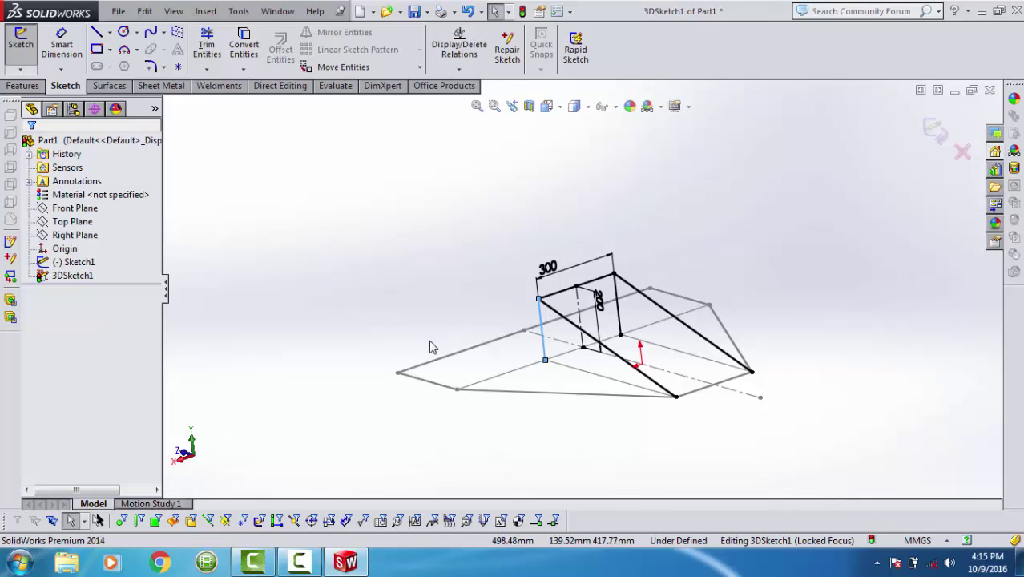
pyautogui.moveTo(470, 335); pyautogui.dragTo(486, 336, button='middle')
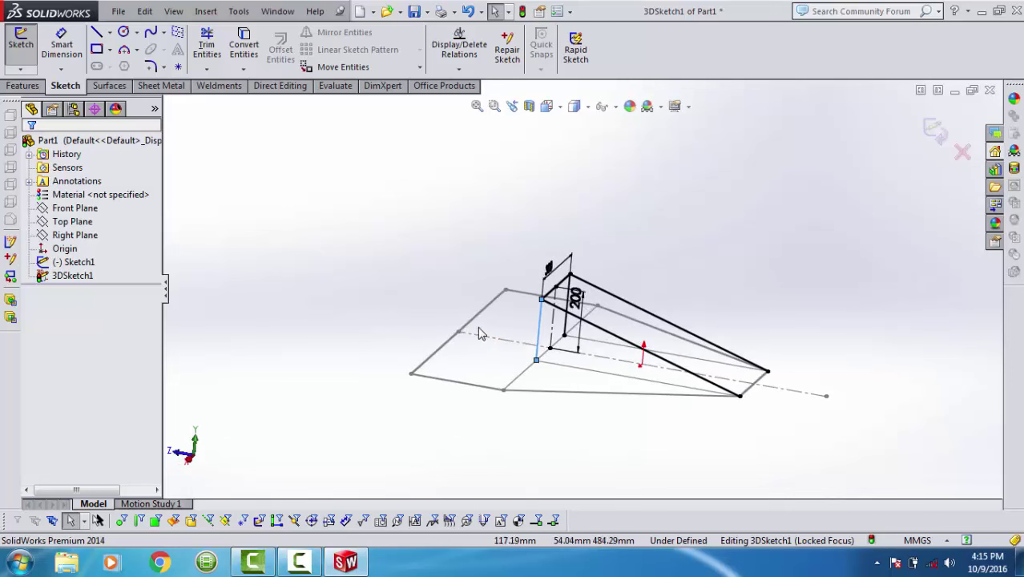
pyautogui.rightClick(455, 288)
pyautogui.click(372, 281)
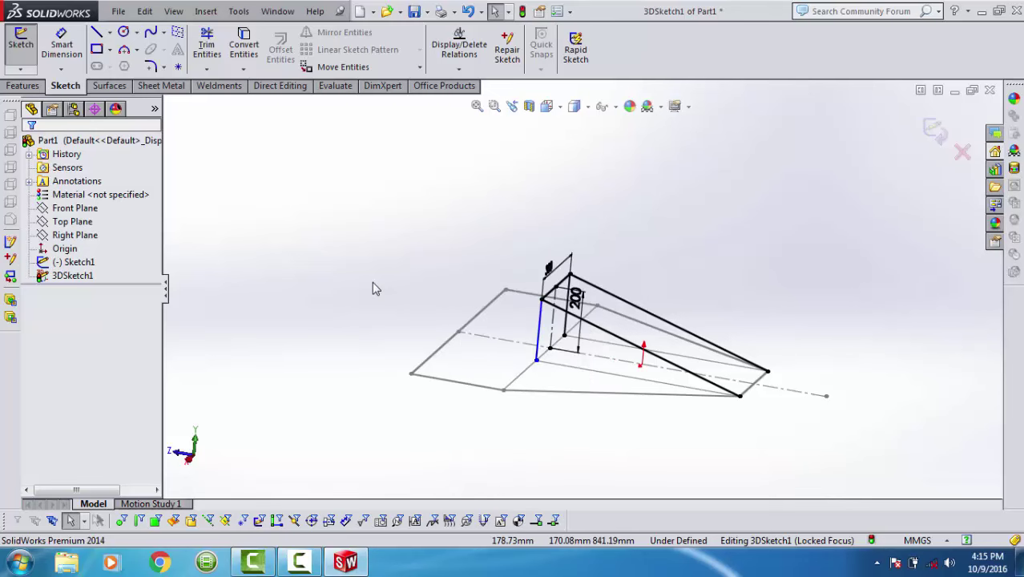
pyautogui.rightClick(371, 281)
pyautogui.click(405, 376)
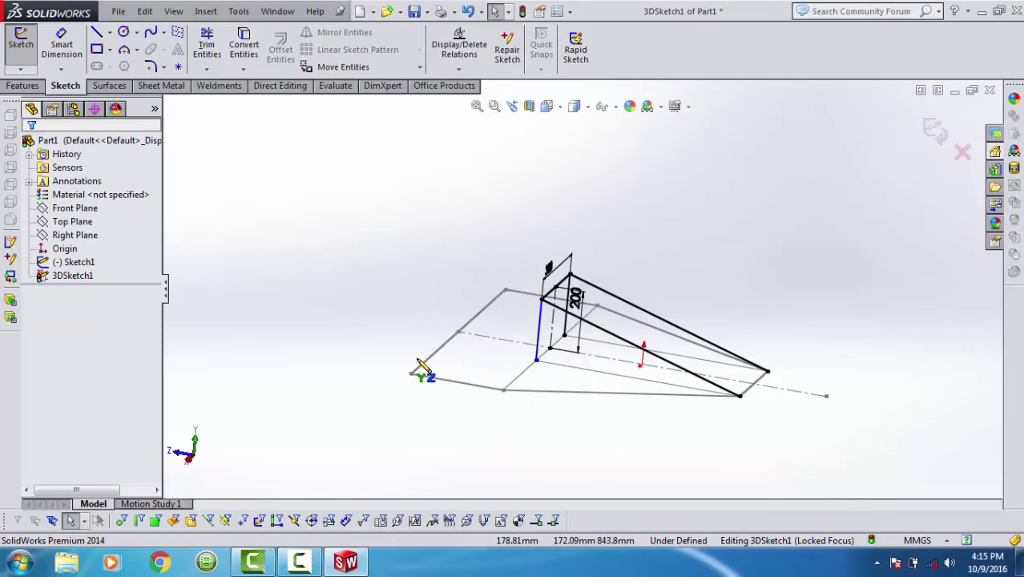
# Draw a vertical centerline up from the outer base corner and dimension it 300 mm.
pyautogui.click(457, 331)
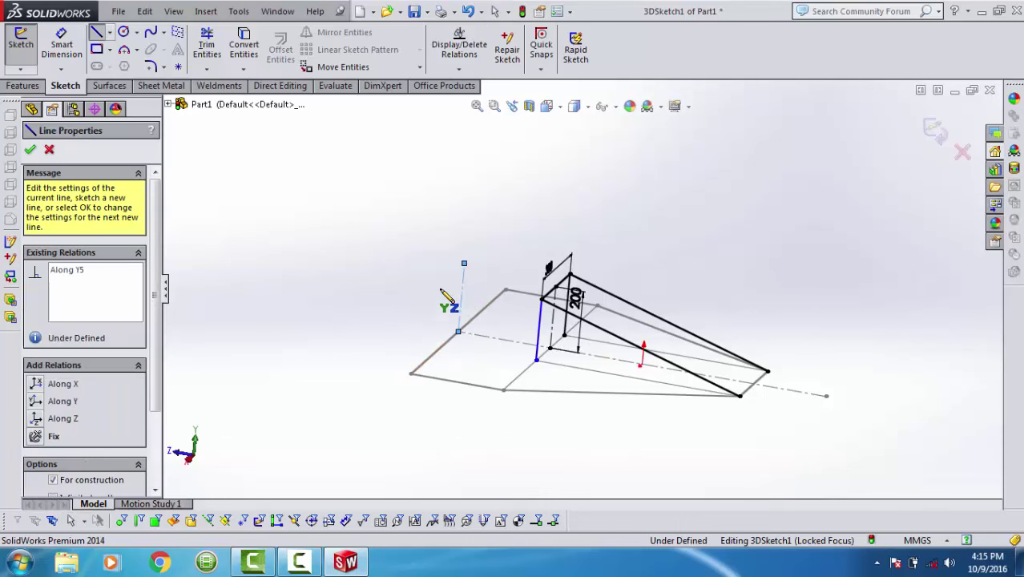
pyautogui.doubleClick(464, 262)
pyautogui.press('Escape')
pyautogui.moveTo(465, 309); pyautogui.dragTo(465, 285, button='right')
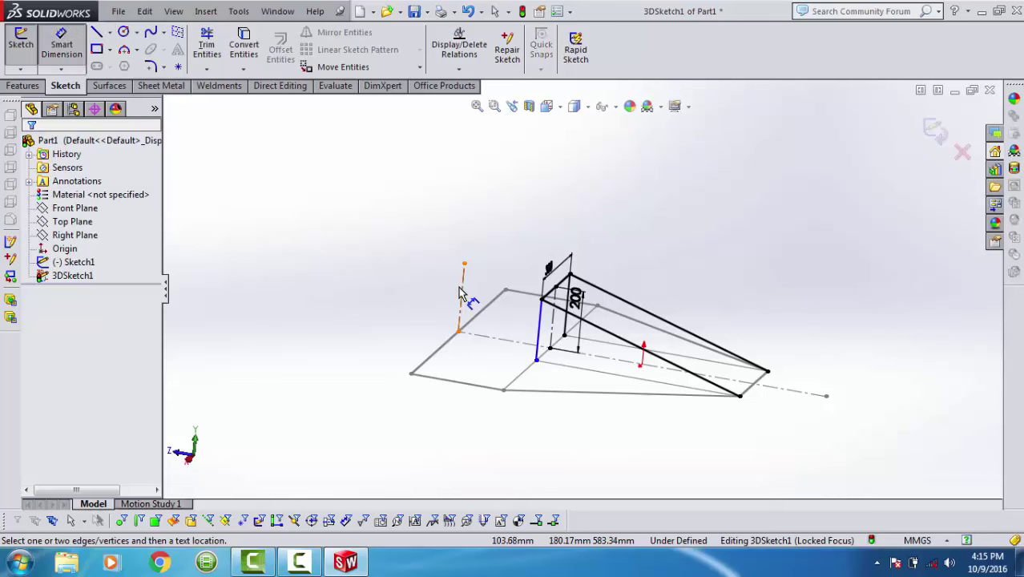
pyautogui.click(461, 297)
pyautogui.click(443, 293)
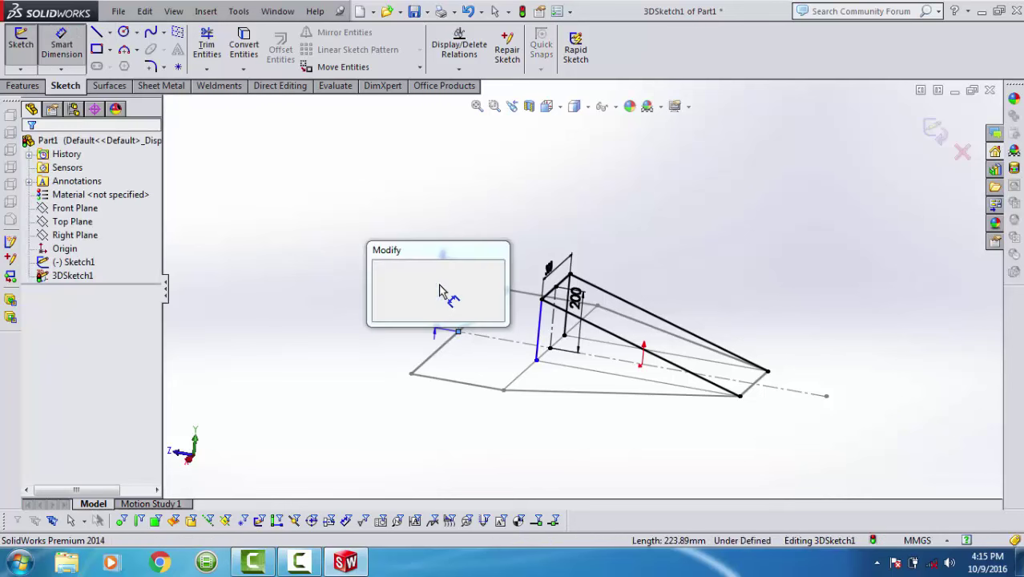
pyautogui.write('300')
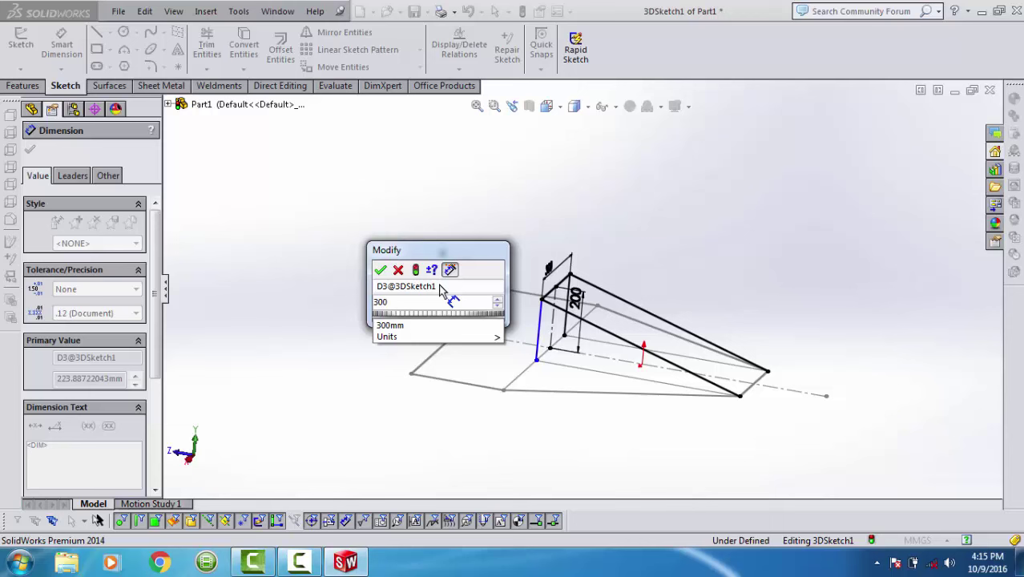
pyautogui.press('Return')
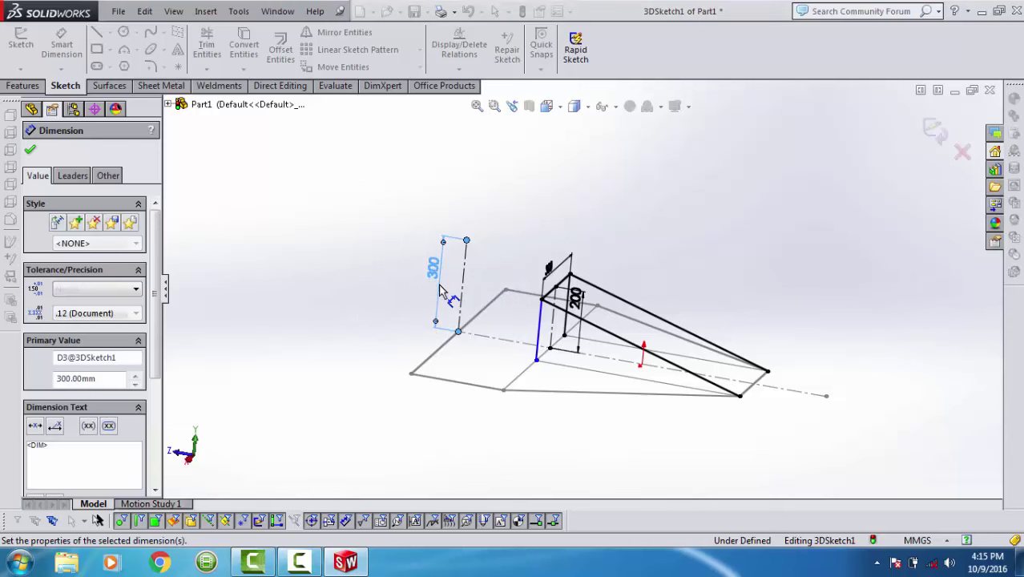
pyautogui.moveTo(485, 304)
pyautogui.mouseDown(button='middle')
pyautogui.moveTo(491, 263)
pyautogui.moveTo(472, 254)
pyautogui.moveTo(441, 270)
pyautogui.moveTo(443, 280)
pyautogui.mouseUp(button='middle')
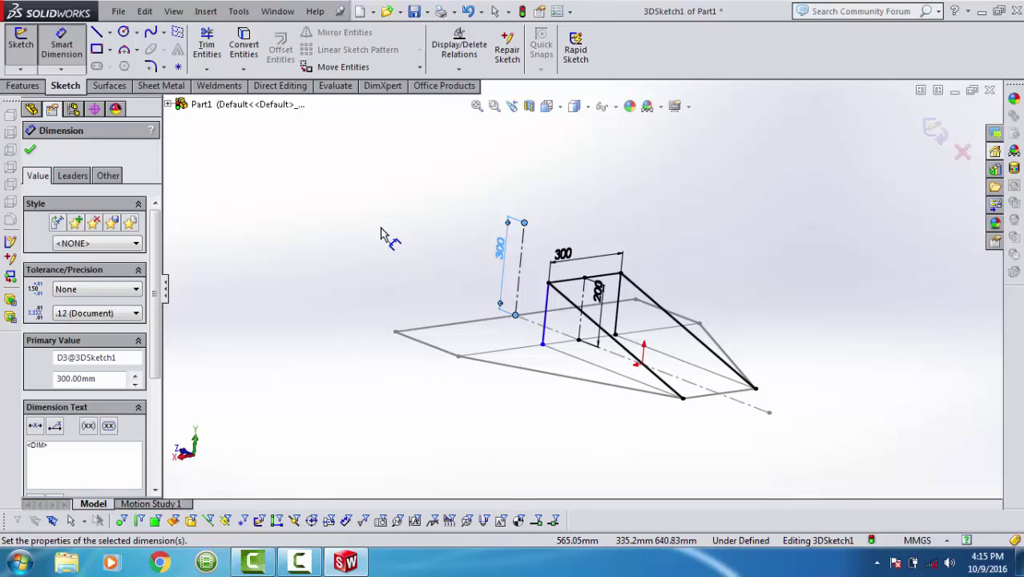
# Sketch a short sideways line from the top end of the 300 mm centerline.
pyautogui.rightClick(382, 234)
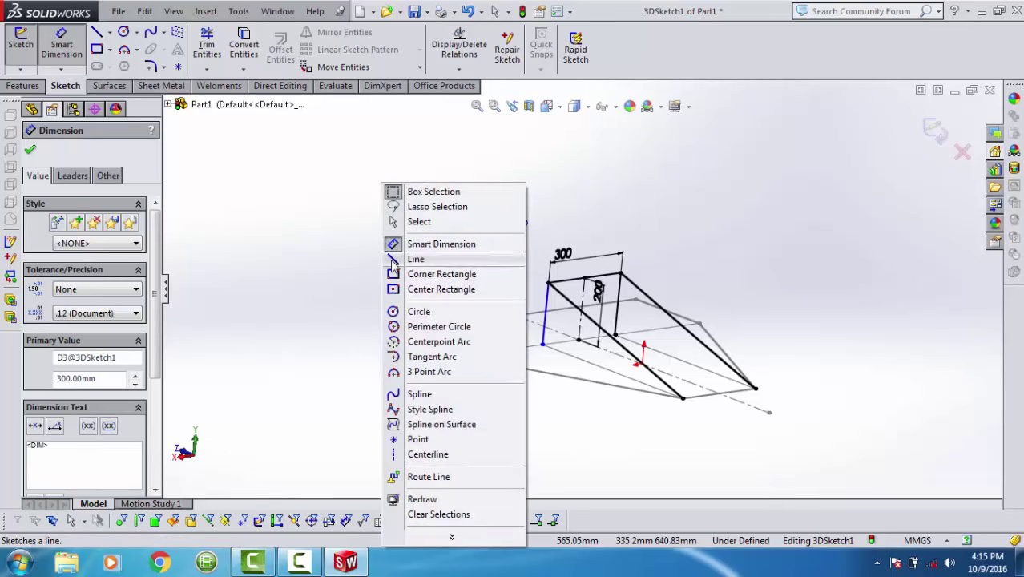
pyautogui.click(392, 259)
pyautogui.click(544, 218)
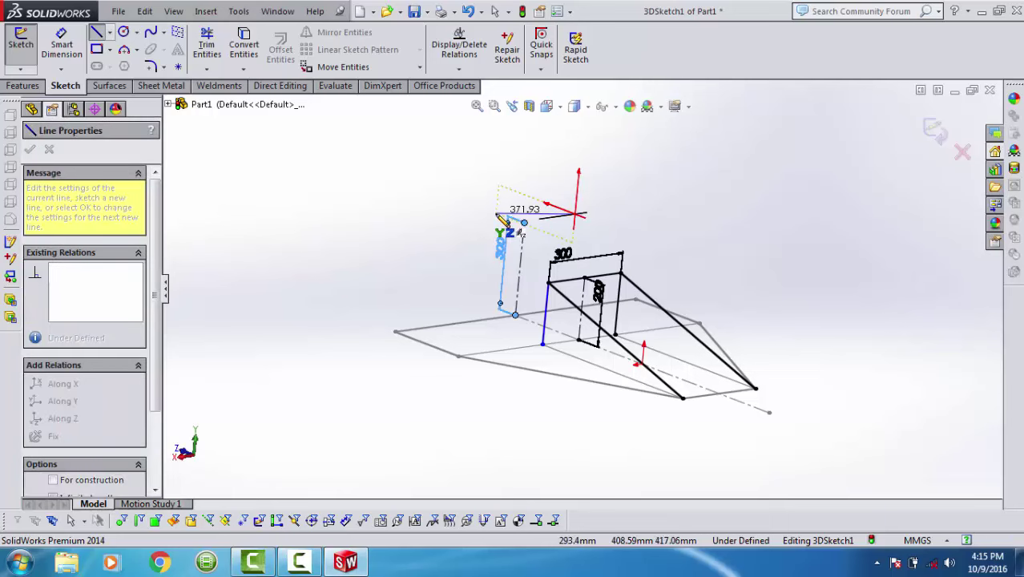
pyautogui.moveTo(486, 237)
pyautogui.mouseDown(button='middle')
pyautogui.moveTo(460, 227)
pyautogui.moveTo(481, 221)
pyautogui.mouseUp(button='middle')
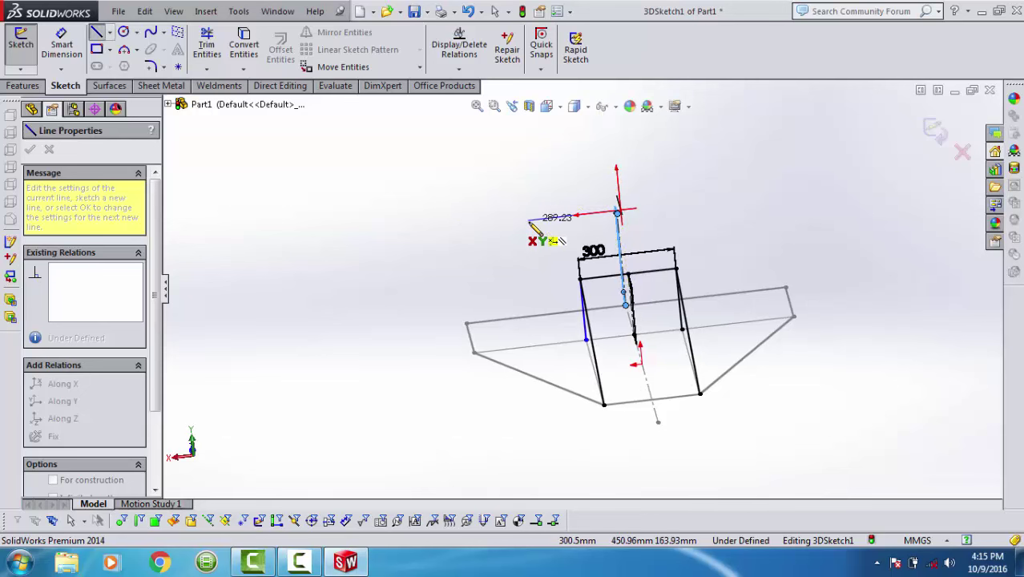
pyautogui.click(529, 220)
pyautogui.press('Escape')
pyautogui.press('Escape')
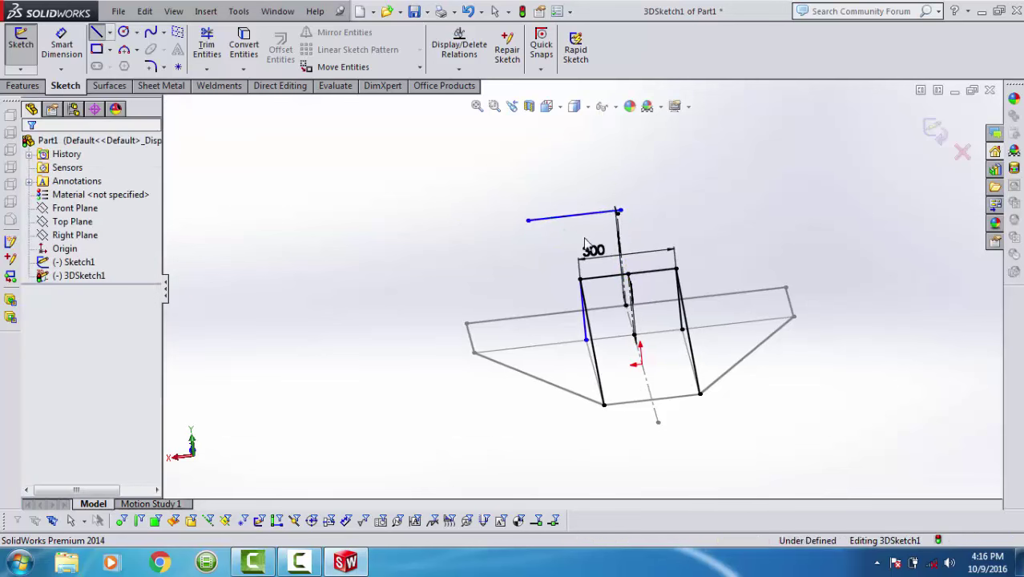
# Add a Midpoint relation between the new top line and the centerline's top point.
pyautogui.moveTo(590, 245); pyautogui.dragTo(589, 241, button='middle')
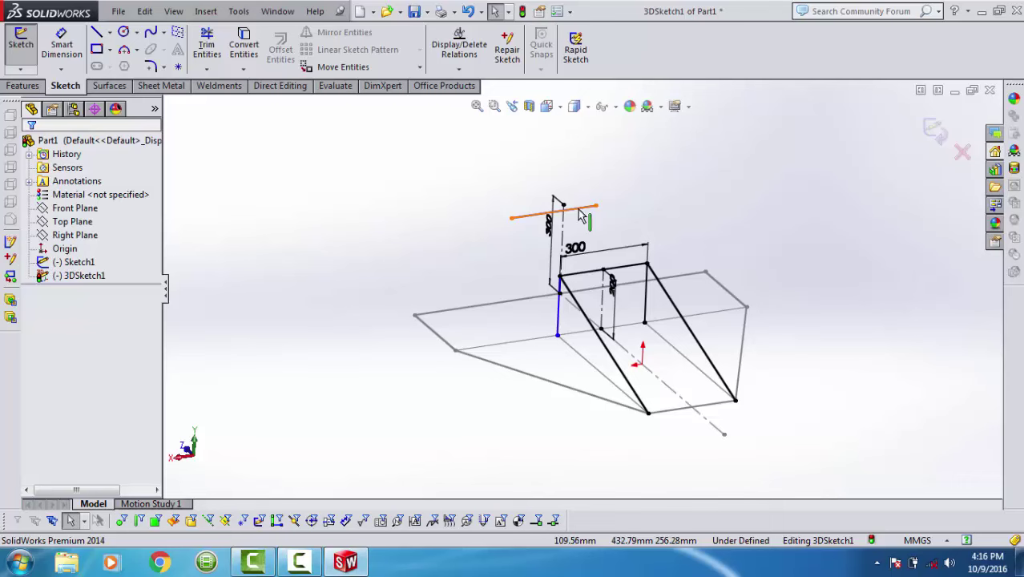
pyautogui.click(581, 215)
pyautogui.click(564, 206)
pyautogui.keyDown('ctrl'); pyautogui.click(570, 210); pyautogui.keyUp('ctrl')
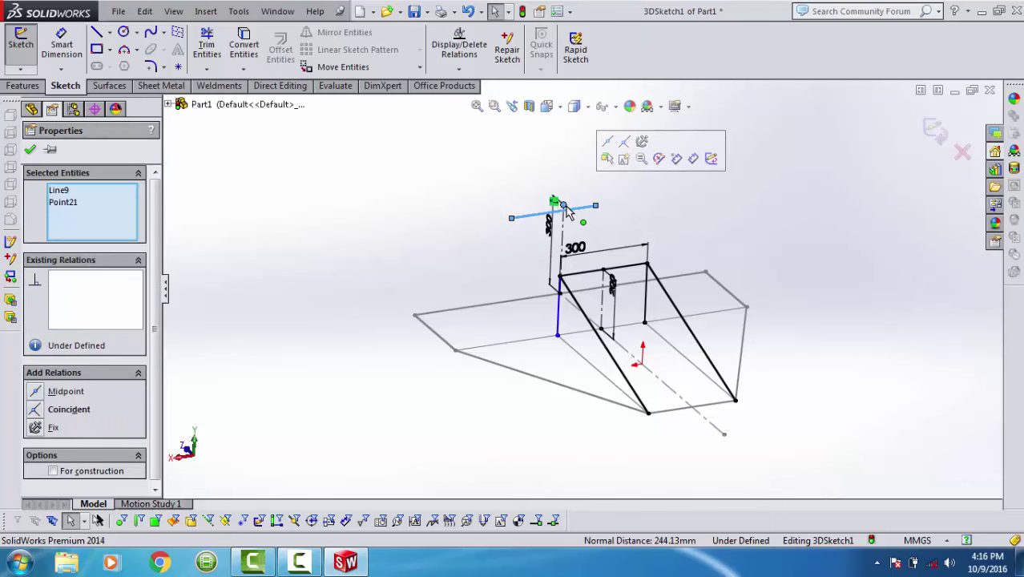
pyautogui.click(613, 142)
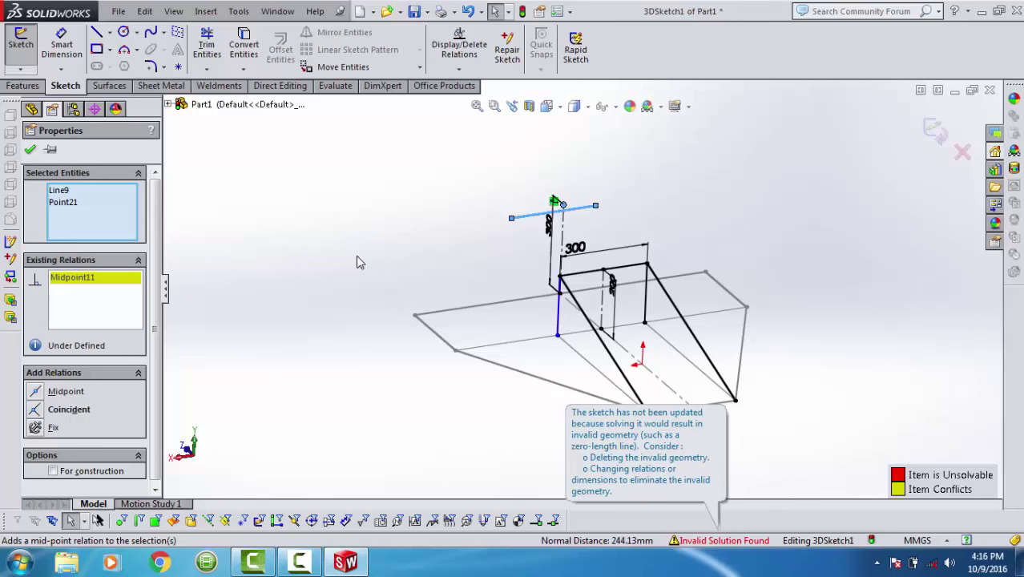
pyautogui.click(318, 225)
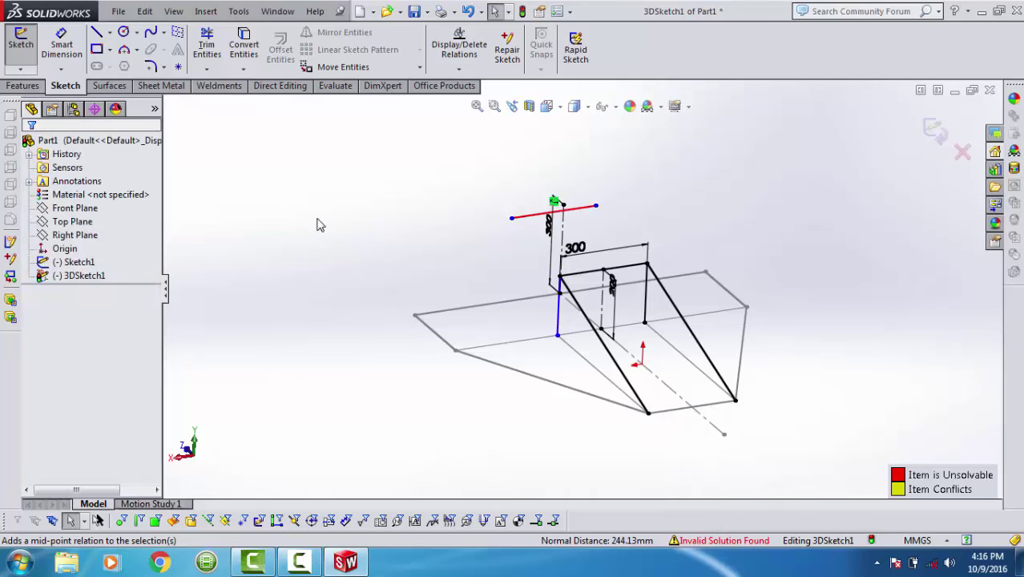
# Trim away the unsolvable top line, accepting deletion of its midpoint relation.
pyautogui.click(207, 44)
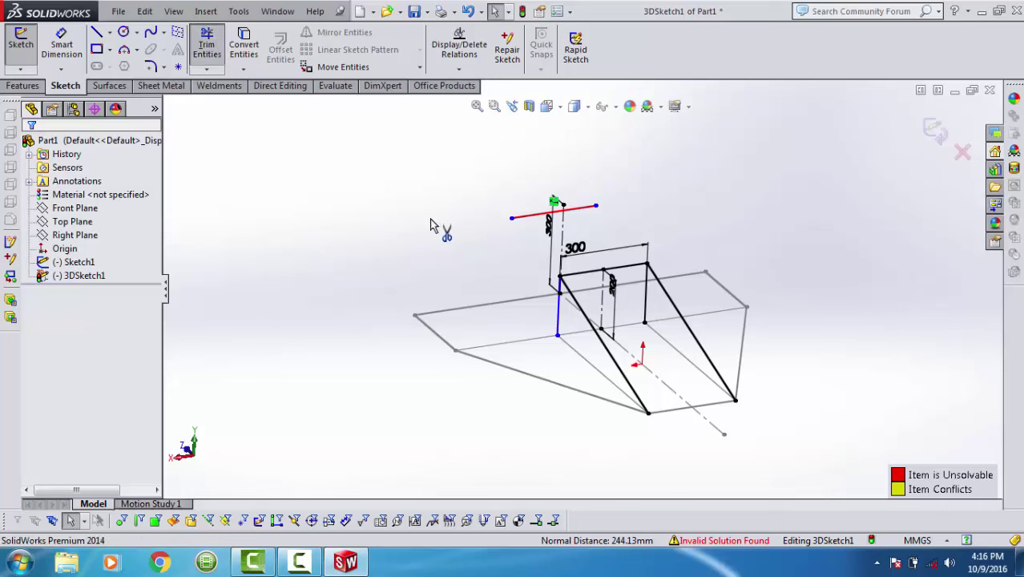
pyautogui.click(533, 219)
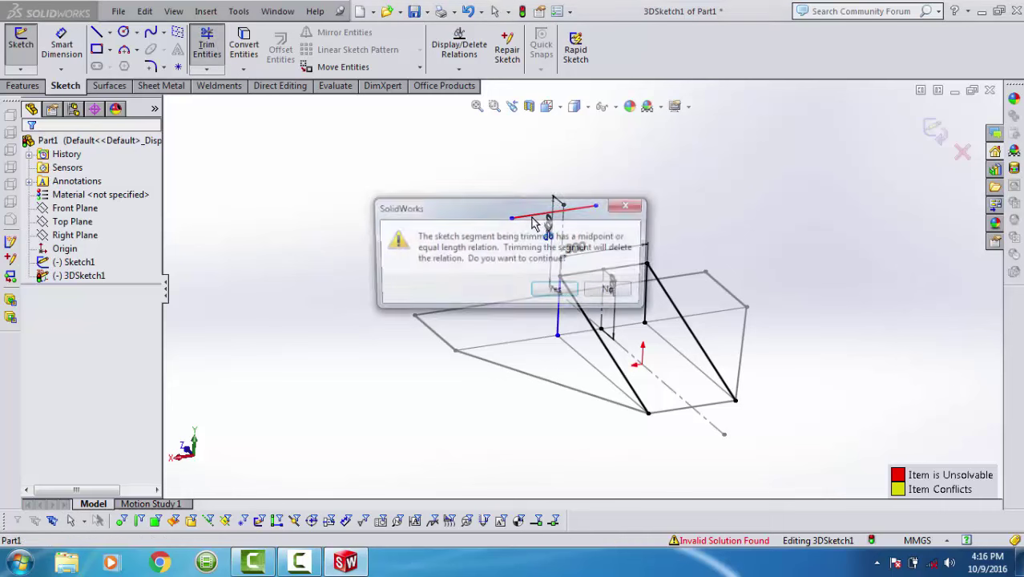
pyautogui.click(554, 292)
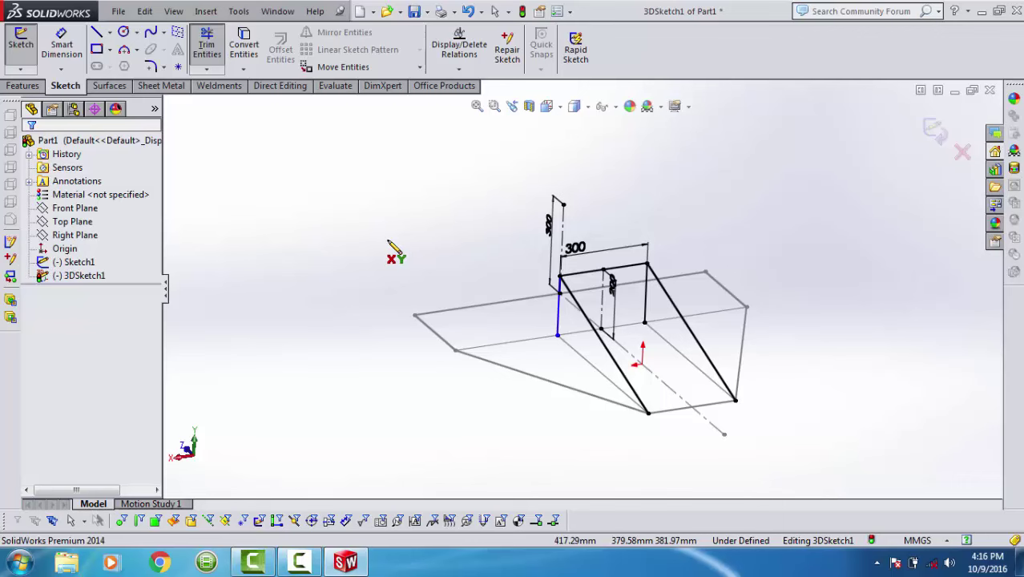
# Sketch a replacement top line above the 300 mm centerline.
pyautogui.press('l')
pyautogui.click(615, 172)
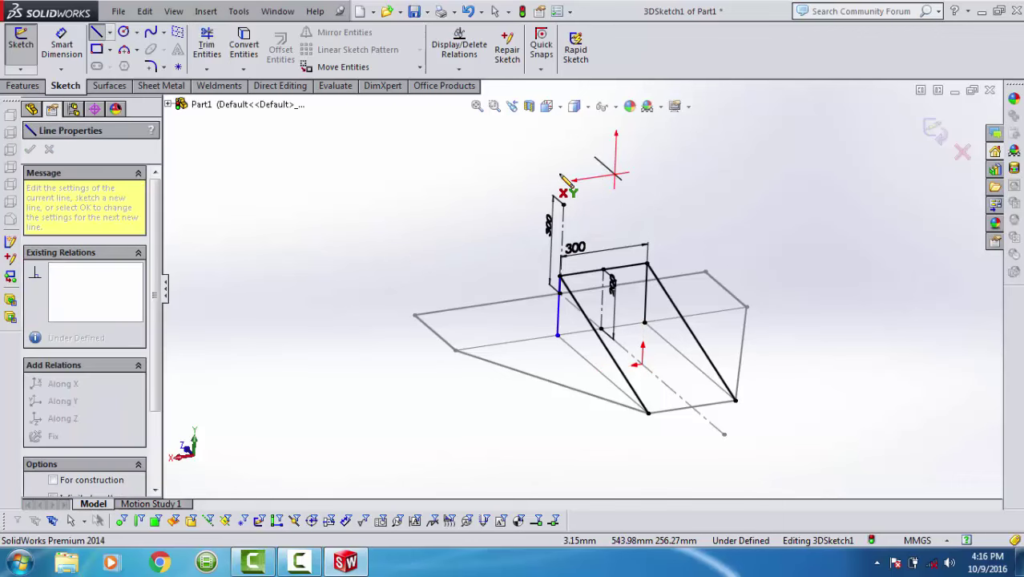
pyautogui.click(535, 187)
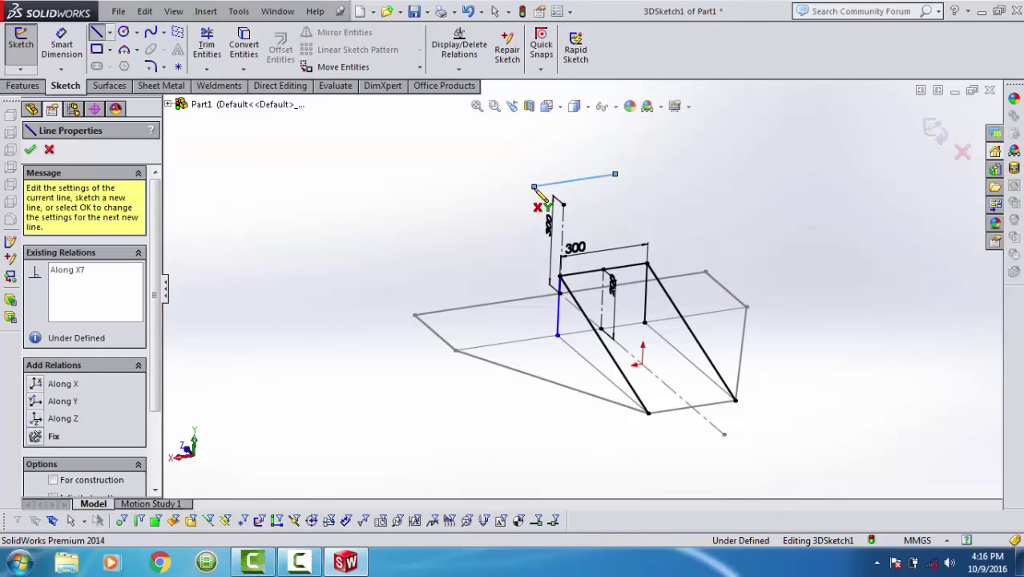
pyautogui.press('Escape')
pyautogui.press('Escape')
# Make the centerline's top point the new line's midpoint and start dimensioning the line.
pyautogui.click(563, 187)
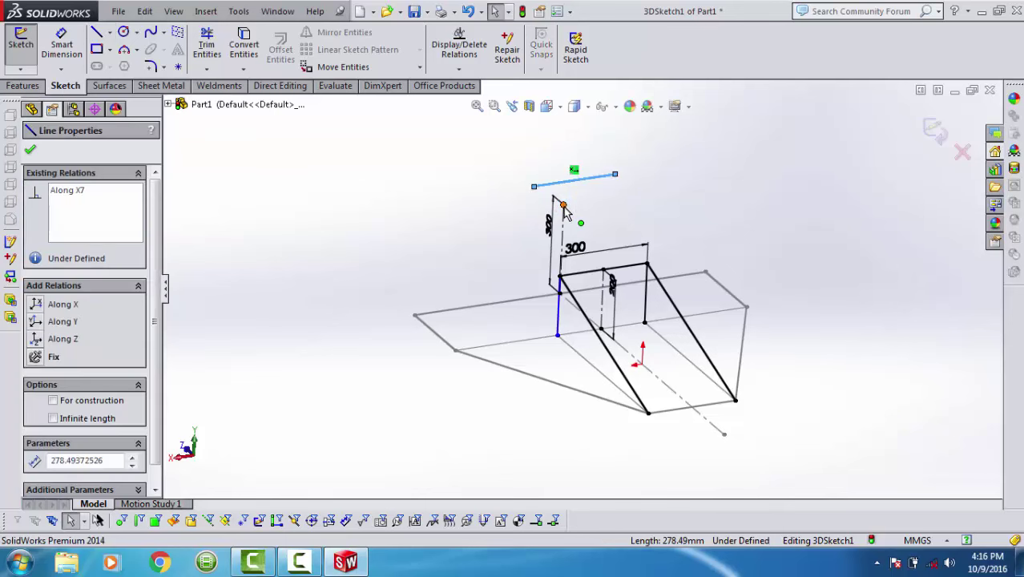
pyautogui.click(563, 205)
pyautogui.keyDown('ctrl'); pyautogui.click(594, 177); pyautogui.keyUp('ctrl')
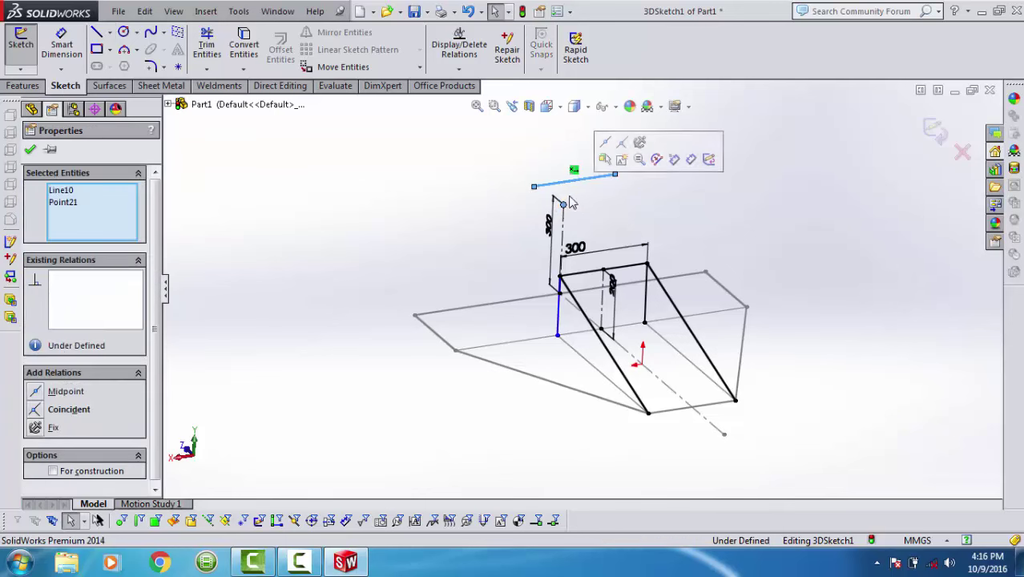
pyautogui.click(608, 144)
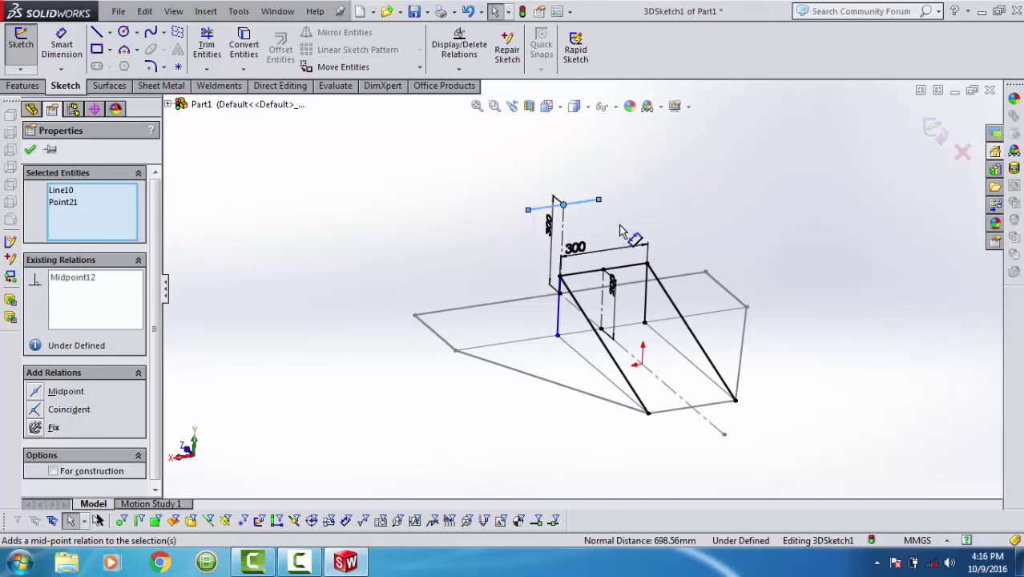
pyautogui.moveTo(621, 231); pyautogui.dragTo(614, 156, button='right')
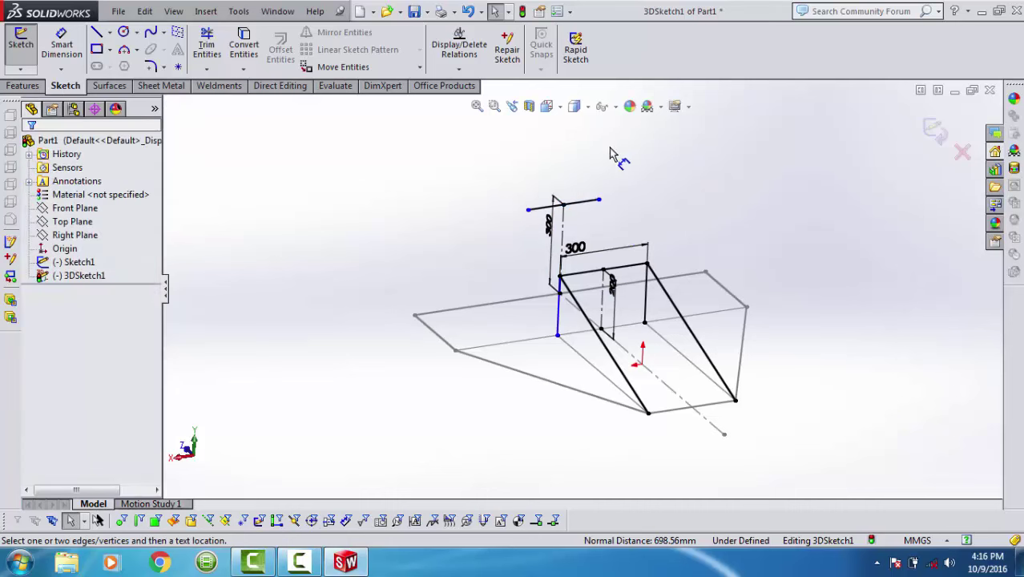
pyautogui.click(581, 196)
# Dimension the replacement top line to 300 mm and start a new line at its end.
pyautogui.click(581, 186)
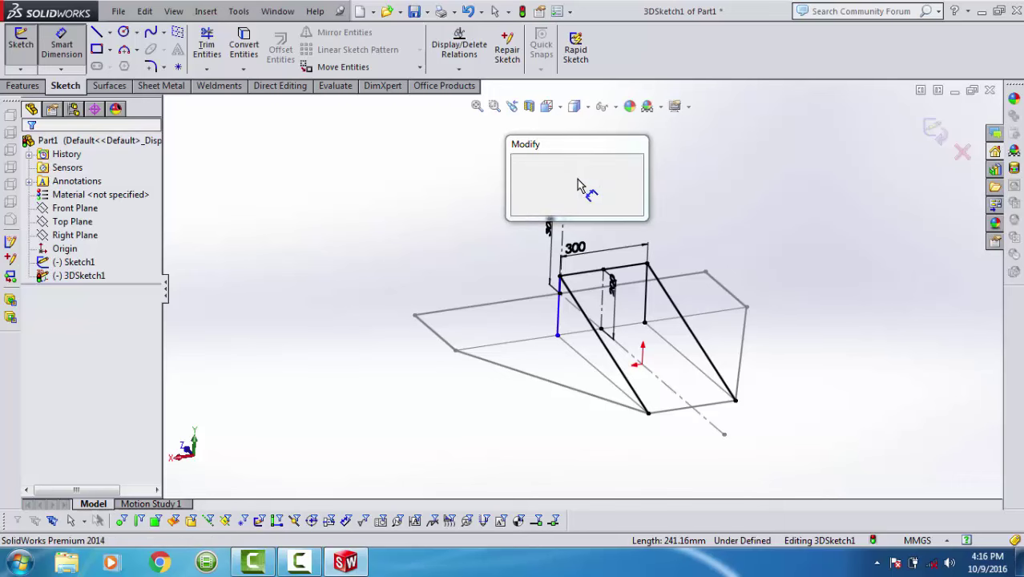
pyautogui.write('300')
pyautogui.press('Return')
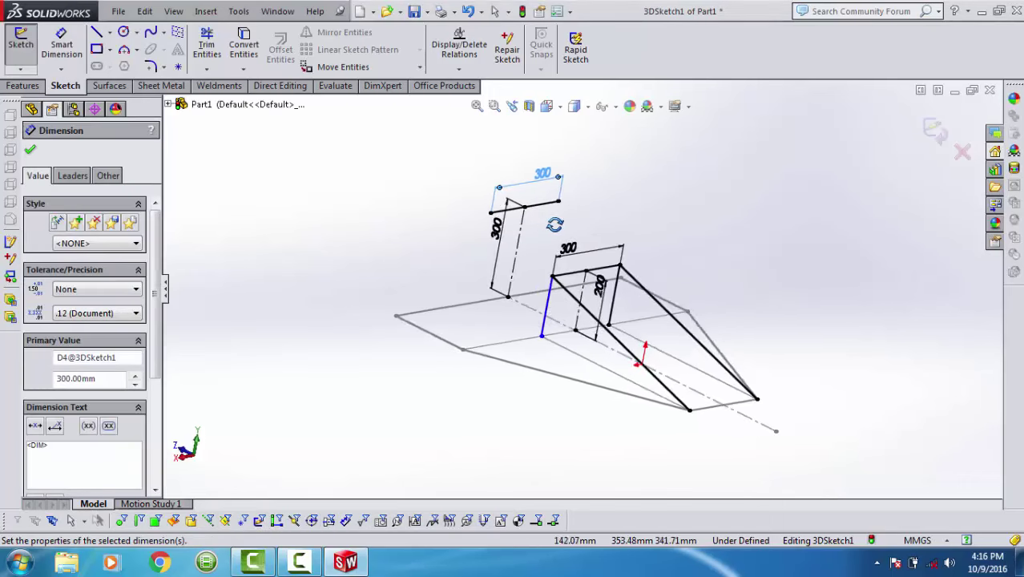
pyautogui.moveTo(554, 224); pyautogui.dragTo(561, 228, button='middle')
pyautogui.moveTo(429, 240); pyautogui.dragTo(355, 241, button='right')
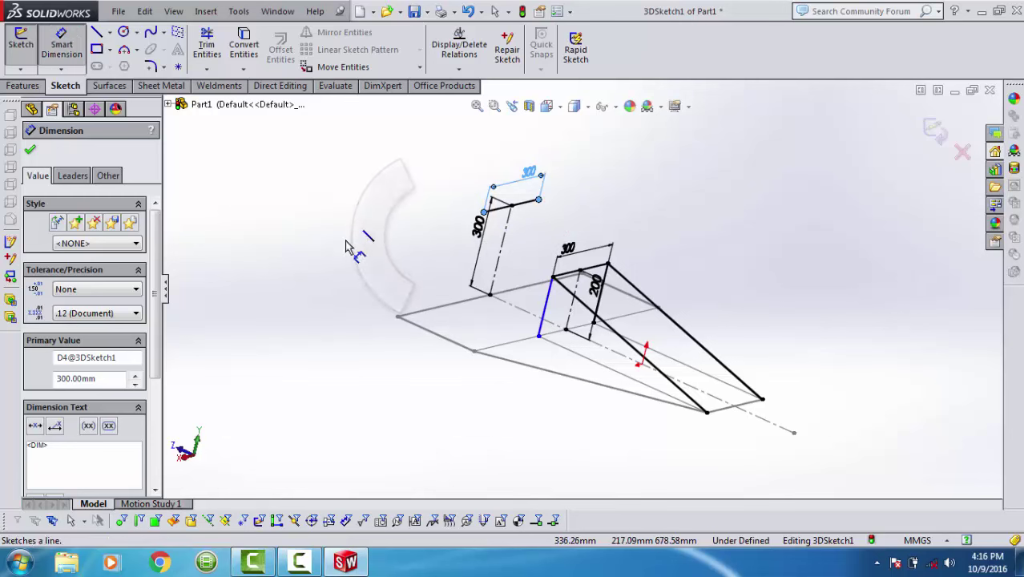
pyautogui.click(553, 277)
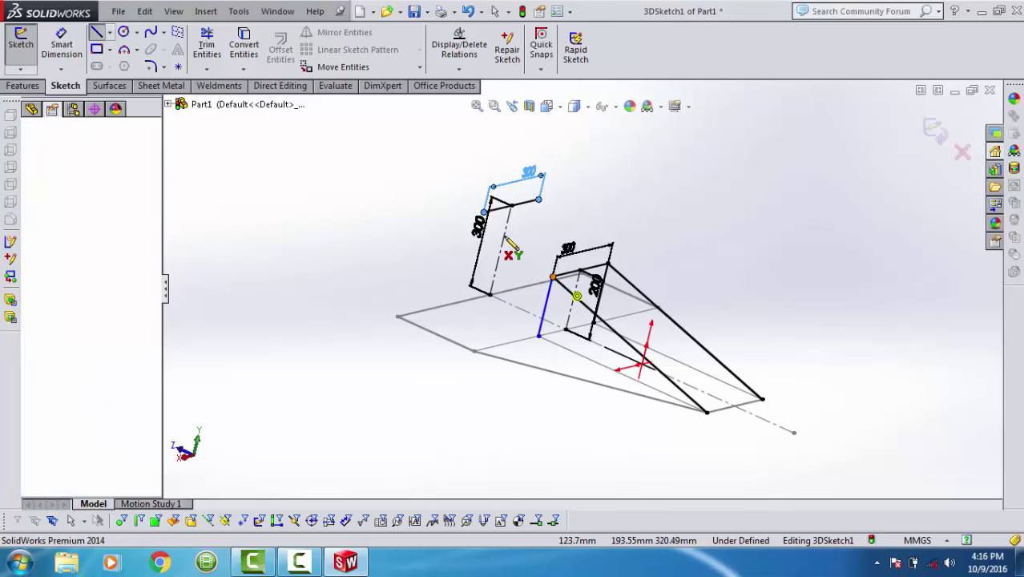
# Connect the top line's end down to the frame corner.
pyautogui.click(485, 213)
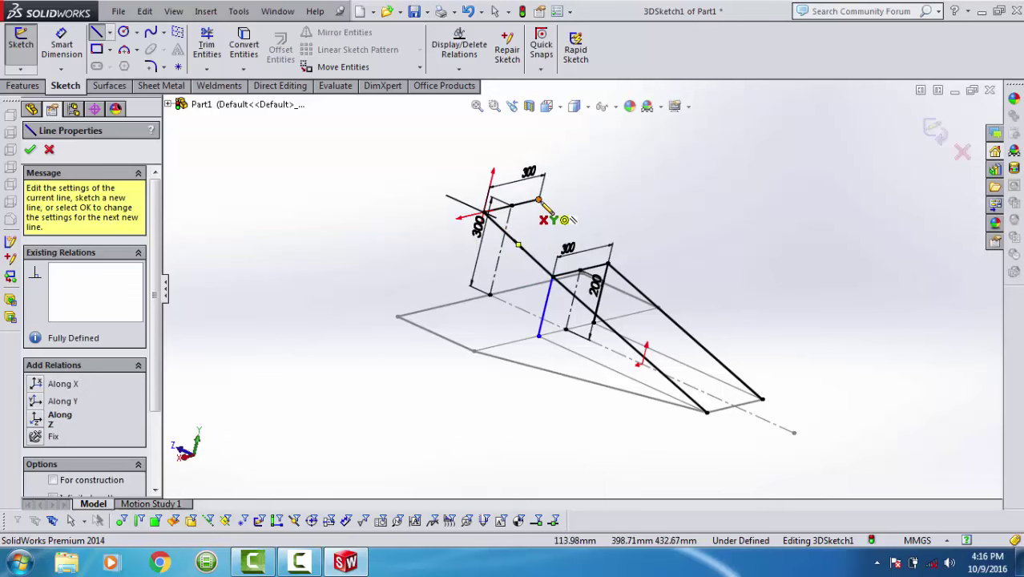
pyautogui.click(611, 267)
pyautogui.moveTo(520, 276)
pyautogui.mouseDown(button='middle')
pyautogui.moveTo(511, 241)
pyautogui.moveTo(482, 241)
pyautogui.mouseUp(button='middle')
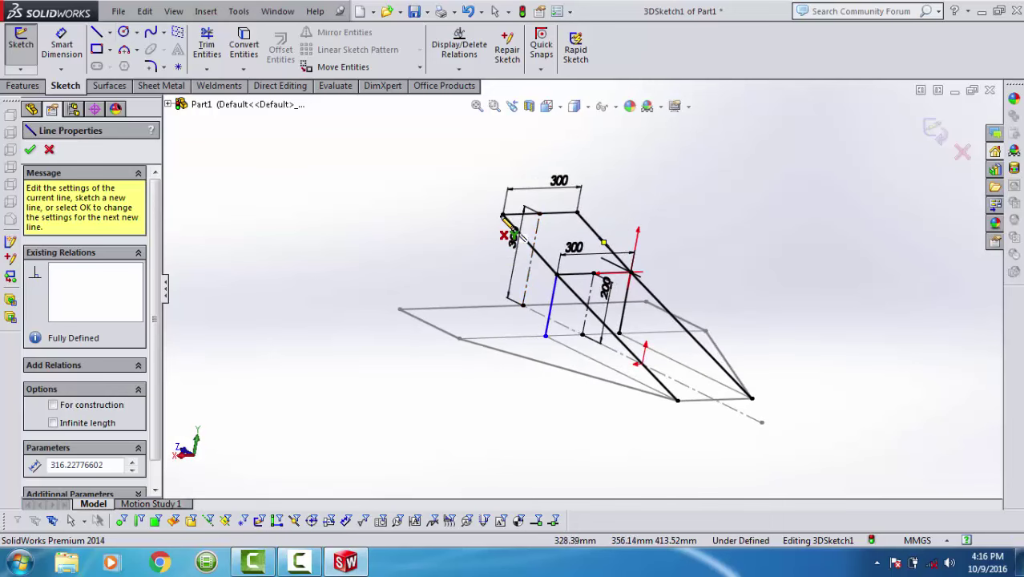
# Drop vertical uprights from the top line's other end and the upper frame corner to the lower frame.
pyautogui.click(503, 215)
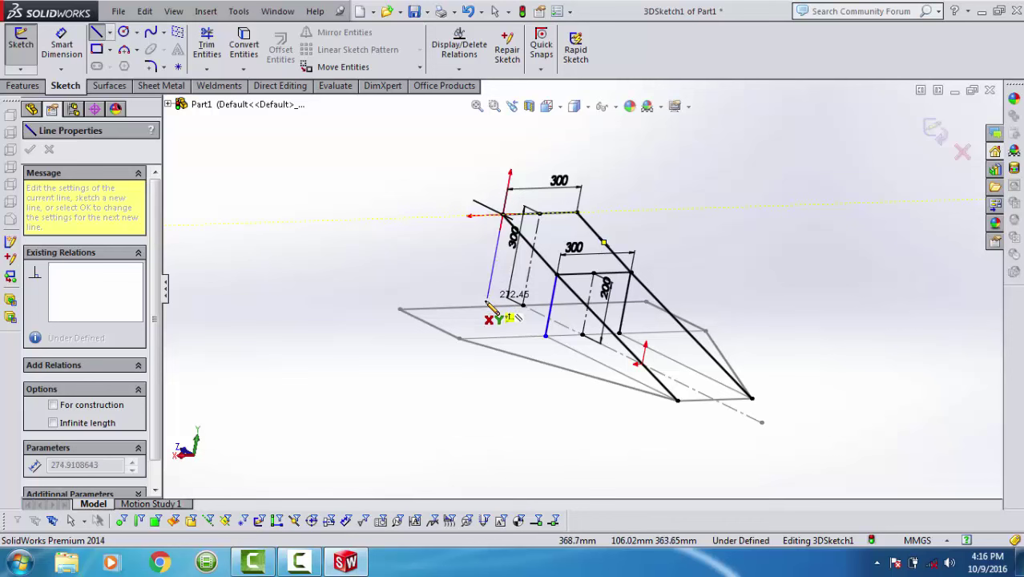
pyautogui.click(485, 306)
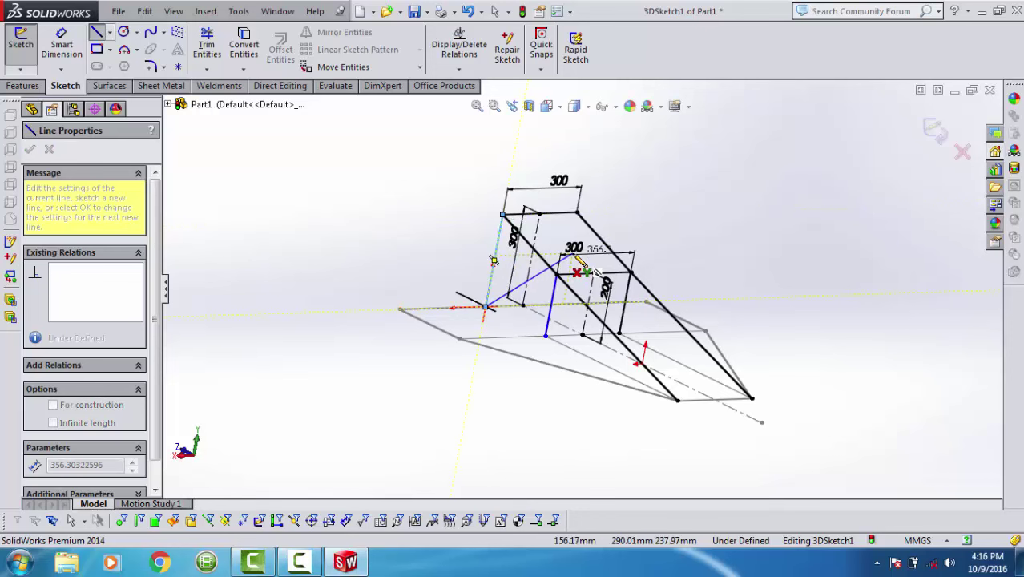
pyautogui.press('Escape')
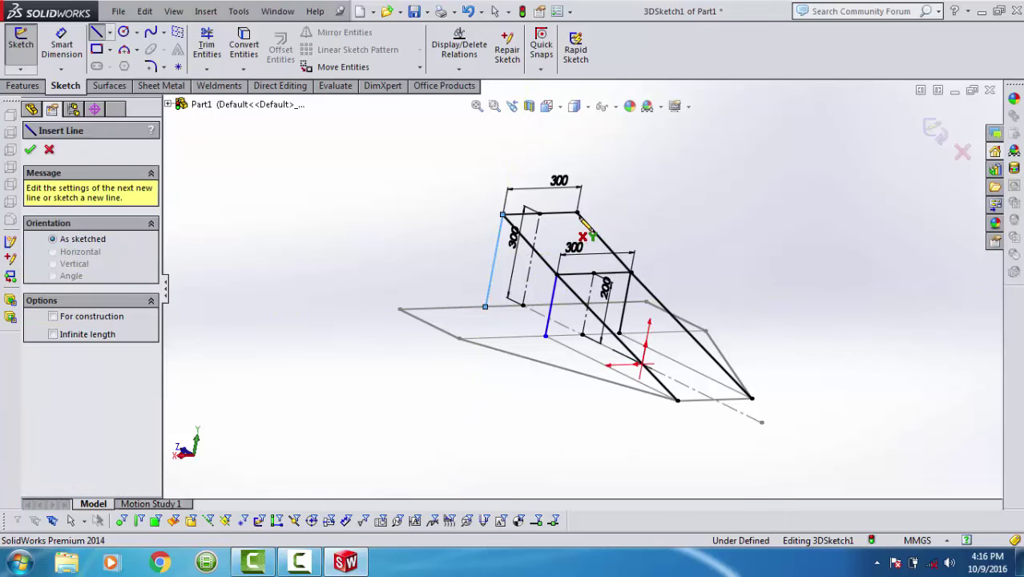
pyautogui.click(579, 213)
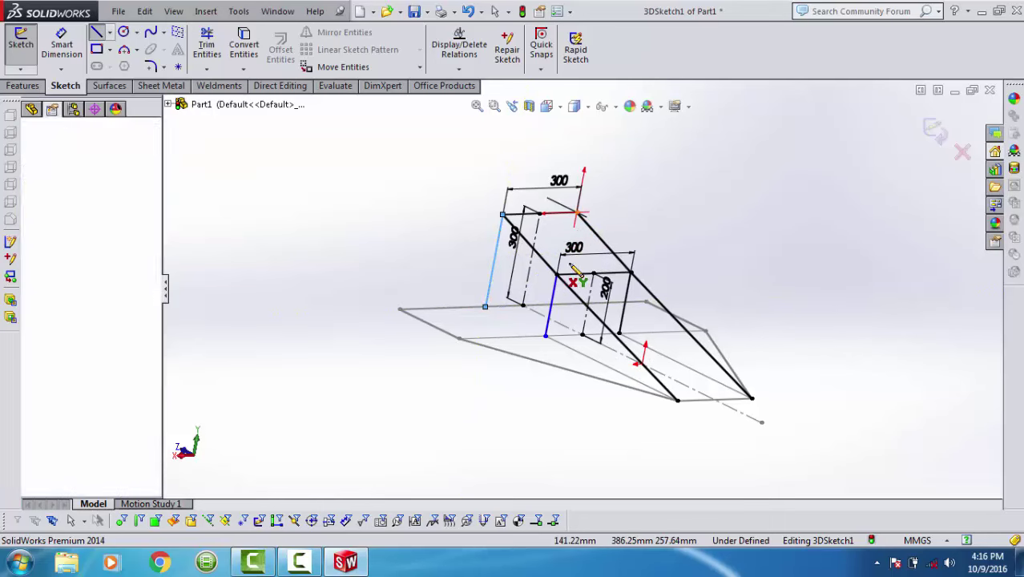
pyautogui.click(561, 311)
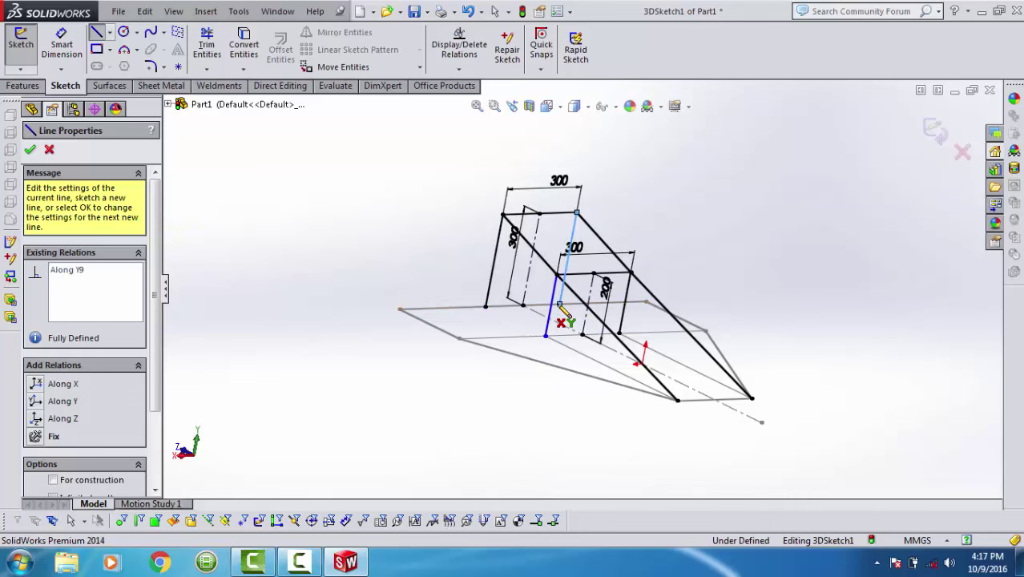
pyautogui.press('Escape')
pyautogui.press('Escape')
pyautogui.moveTo(535, 298); pyautogui.dragTo(572, 290, button='middle')
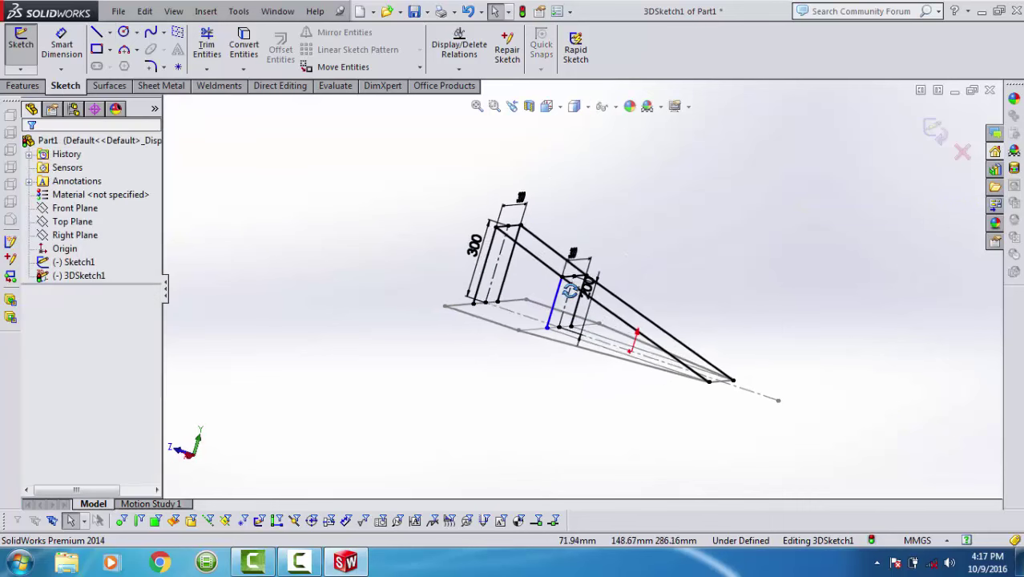
# Change the wide-end upright's dimension from 300 mm to 250 mm.
pyautogui.scroll(-3, 570, 291)
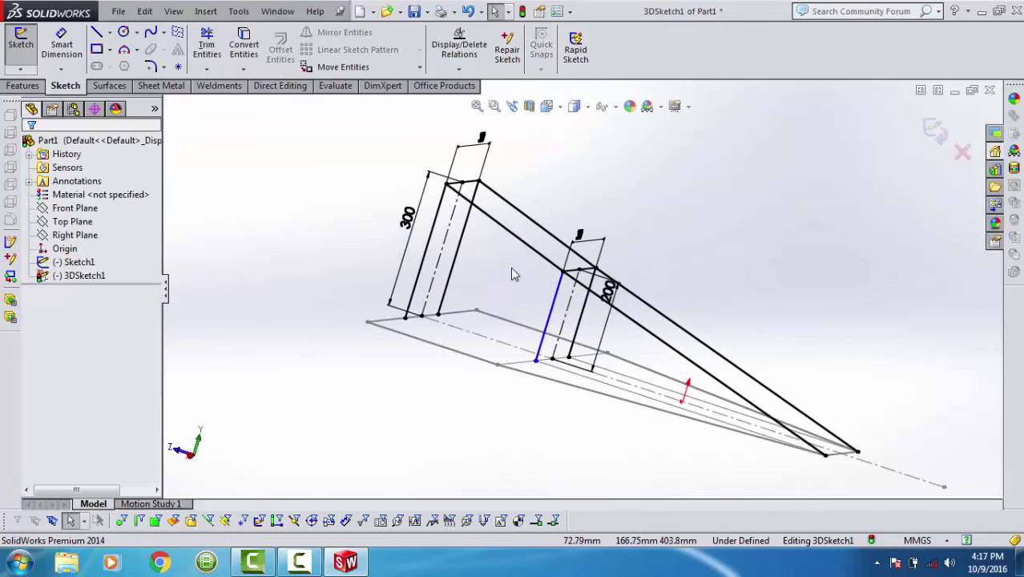
pyautogui.doubleClick(407, 216)
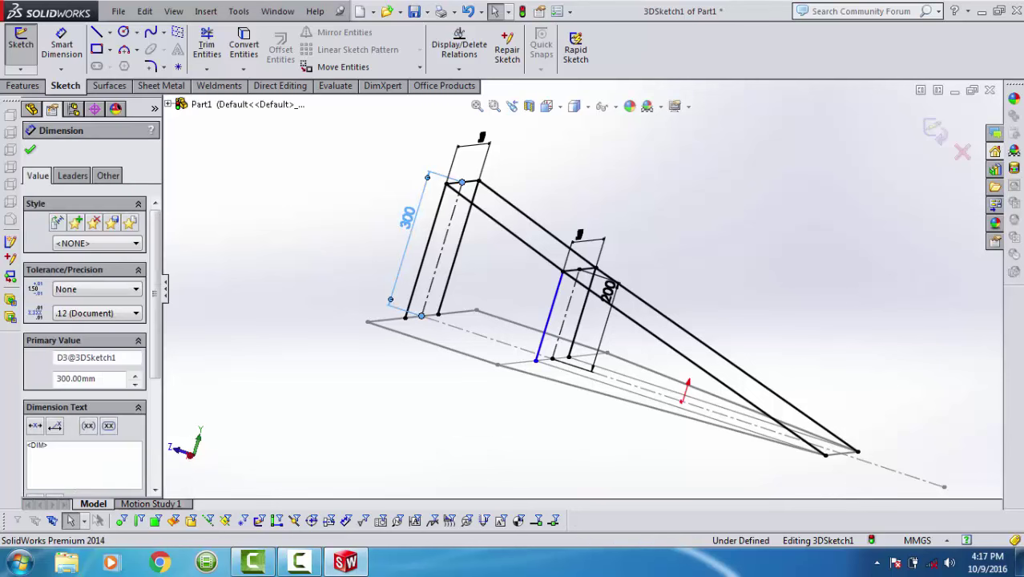
pyautogui.write('250')
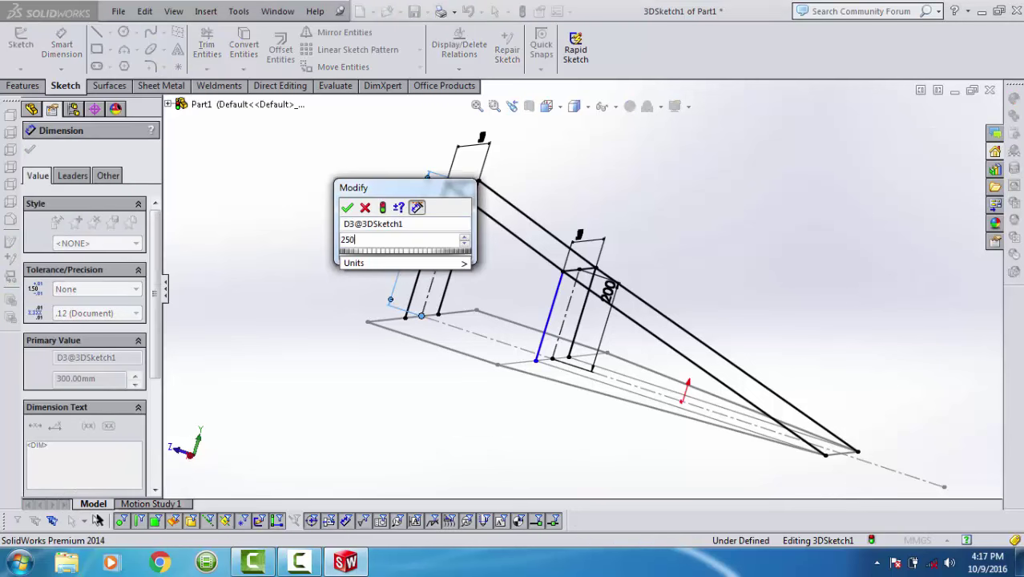
pyautogui.press('Return')
pyautogui.scroll(3, 433, 244)
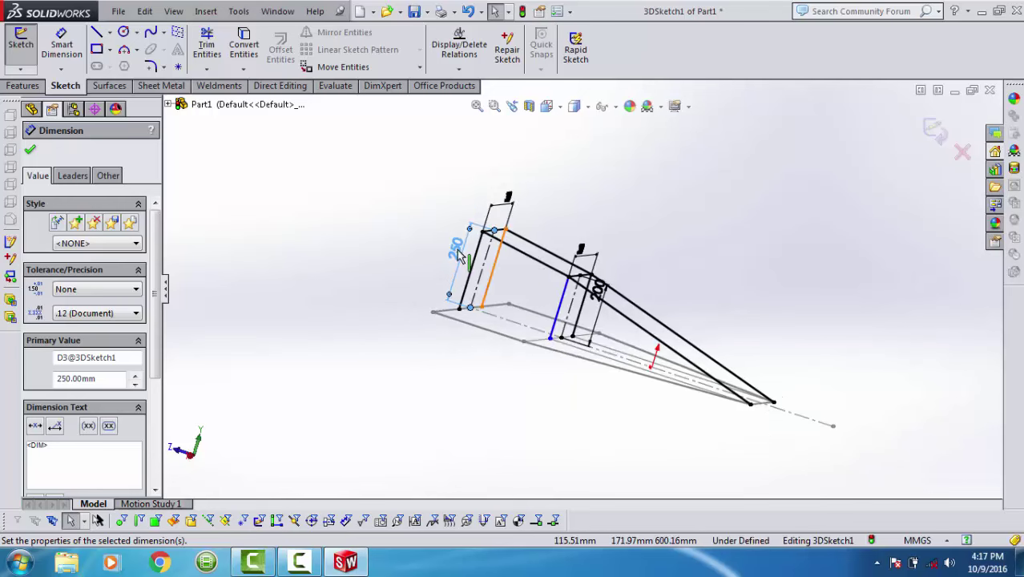
pyautogui.scroll(1, 457, 255)
pyautogui.scroll(1, 460, 258)
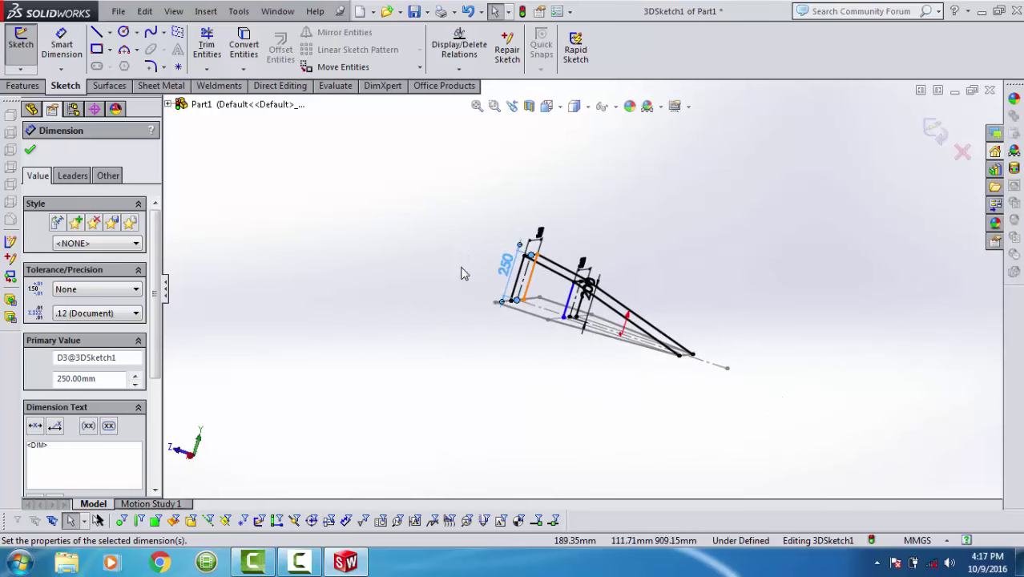
pyautogui.moveTo(464, 270)
pyautogui.mouseDown(button='middle')
pyautogui.moveTo(418, 262)
pyautogui.moveTo(443, 248)
pyautogui.moveTo(480, 270)
pyautogui.moveTo(501, 316)
pyautogui.moveTo(492, 318)
pyautogui.moveTo(510, 296)
pyautogui.mouseUp(button='middle')
pyautogui.scroll(-2, 510, 296)
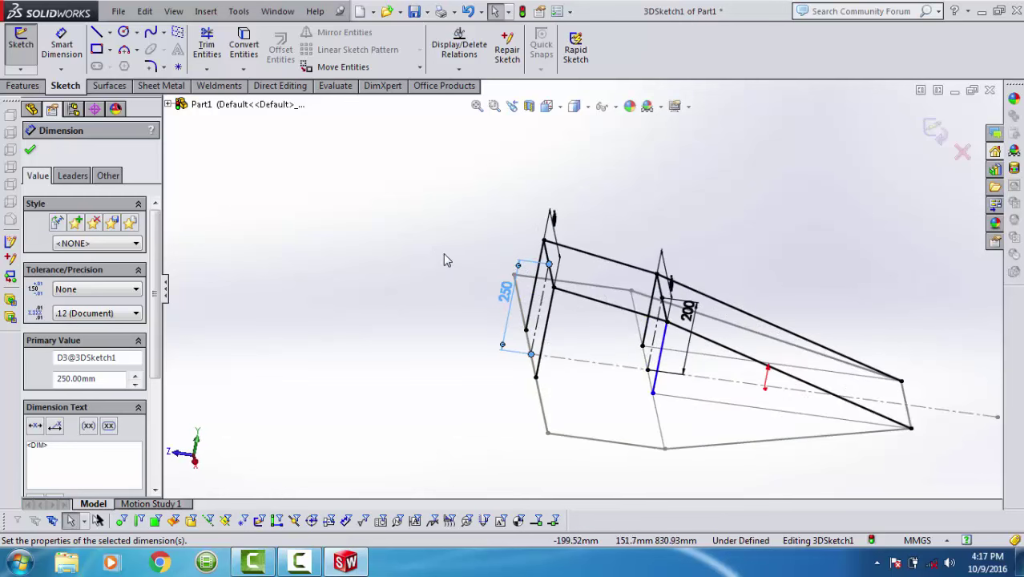
pyautogui.moveTo(439, 248); pyautogui.dragTo(400, 247, button='right')
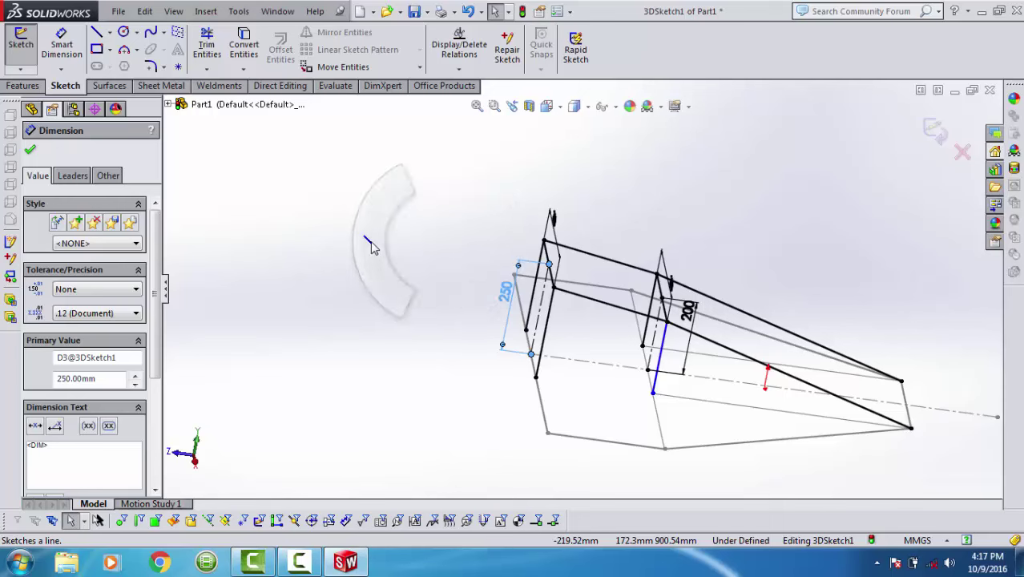
# Draw a Z-direction line from the 250 mm upright's top and a sloping line back to the lower frame corner.
pyautogui.click(553, 287)
pyautogui.moveTo(425, 289); pyautogui.dragTo(423, 216, button='middle')
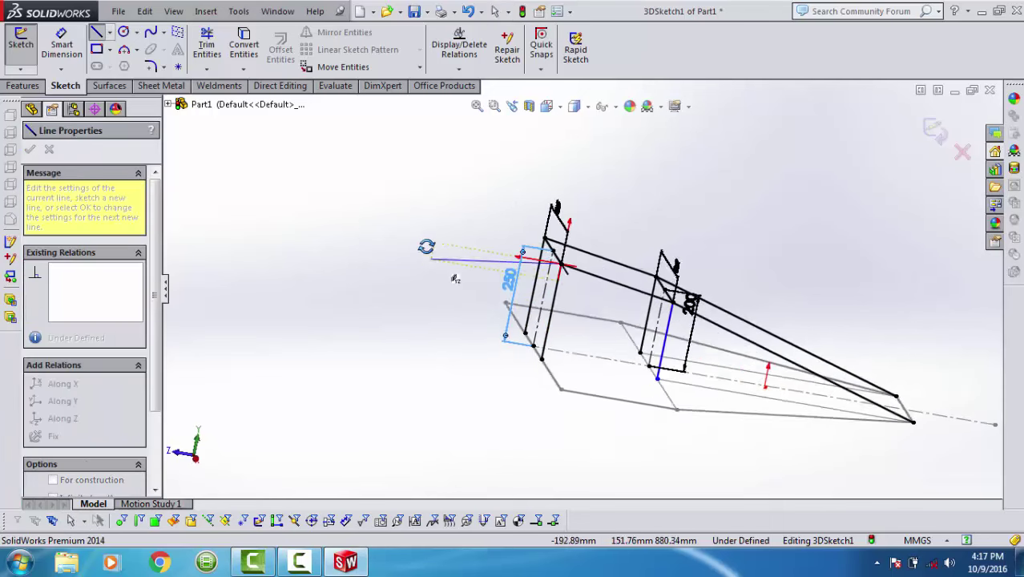
pyautogui.click(423, 214)
pyautogui.moveTo(426, 217)
pyautogui.mouseDown(button='middle')
pyautogui.moveTo(504, 332)
pyautogui.moveTo(501, 301)
pyautogui.mouseUp(button='middle')
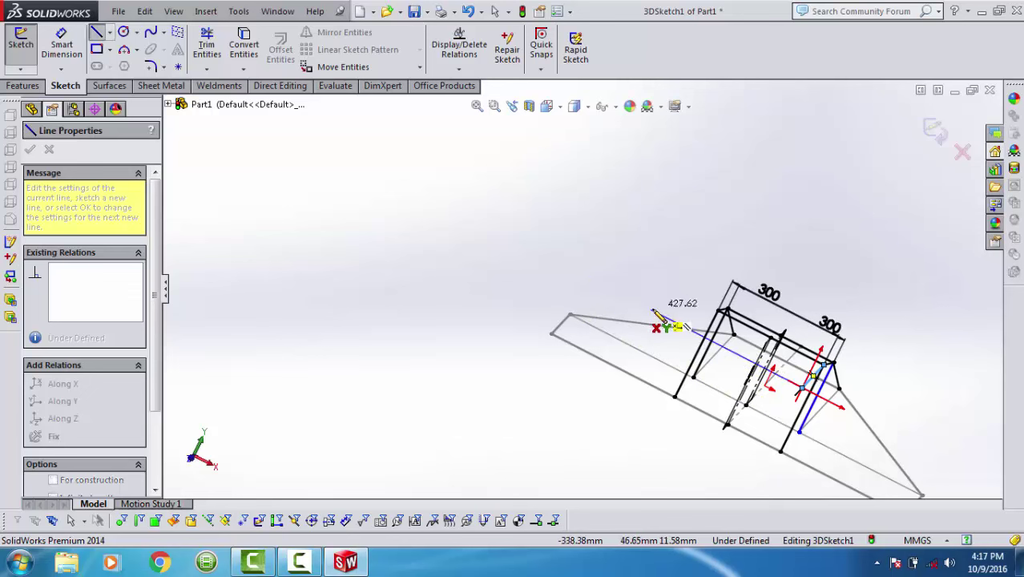
pyautogui.click(652, 310)
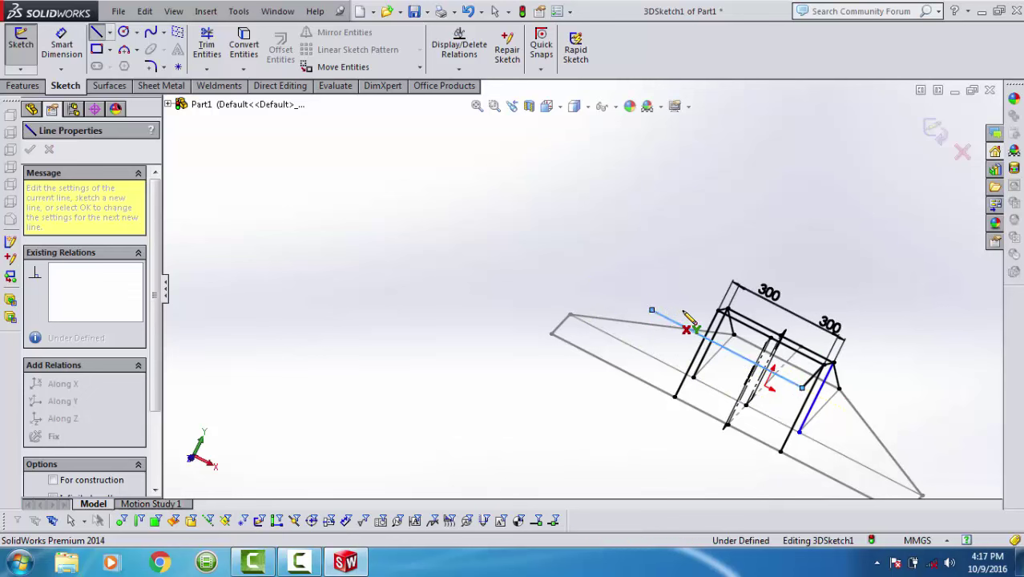
pyautogui.click(720, 310)
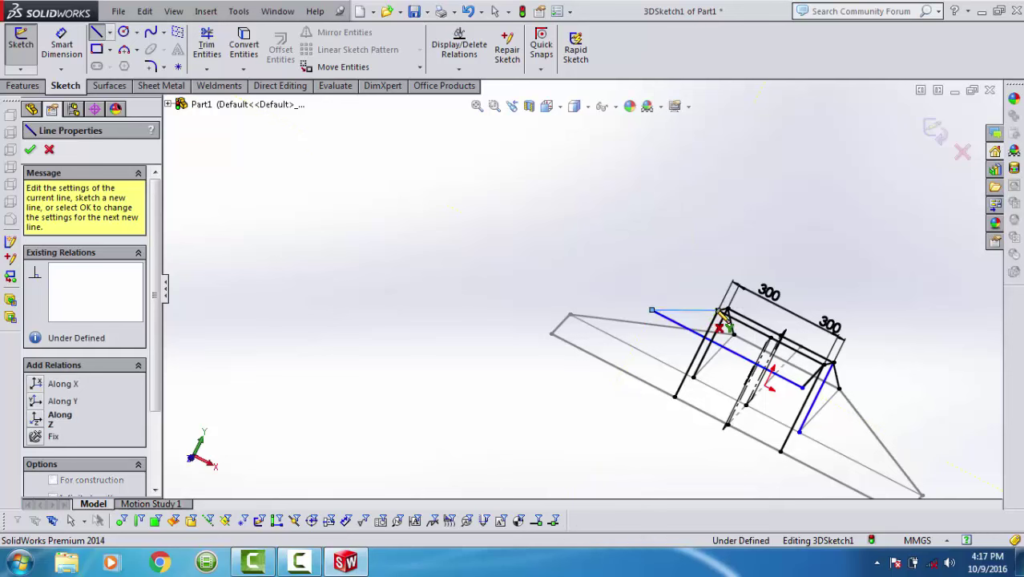
pyautogui.press('Escape')
pyautogui.moveTo(669, 373); pyautogui.dragTo(564, 394, button='middle')
pyautogui.scroll(2, 489, 391)
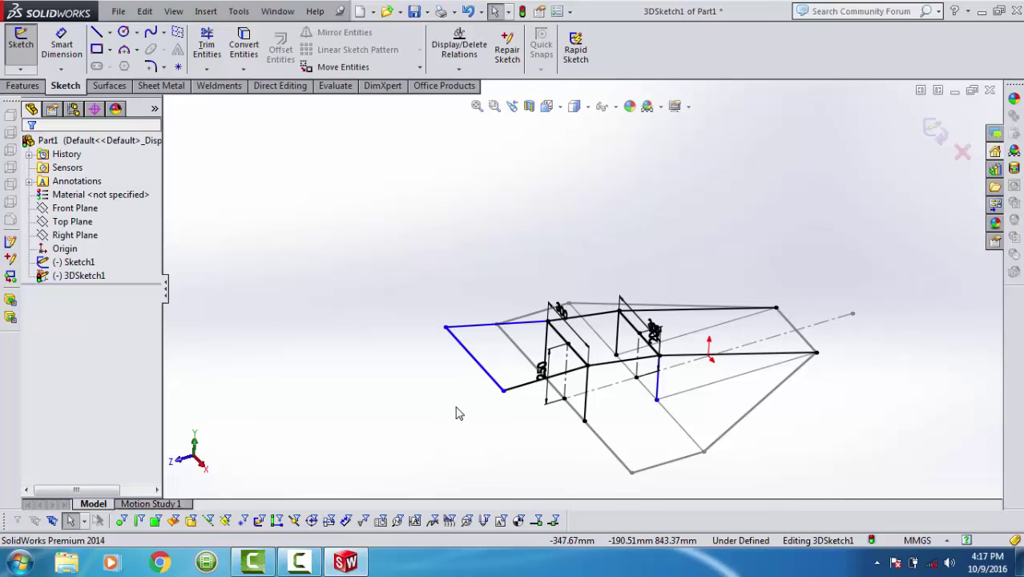
pyautogui.moveTo(456, 411); pyautogui.dragTo(454, 328, button='right')
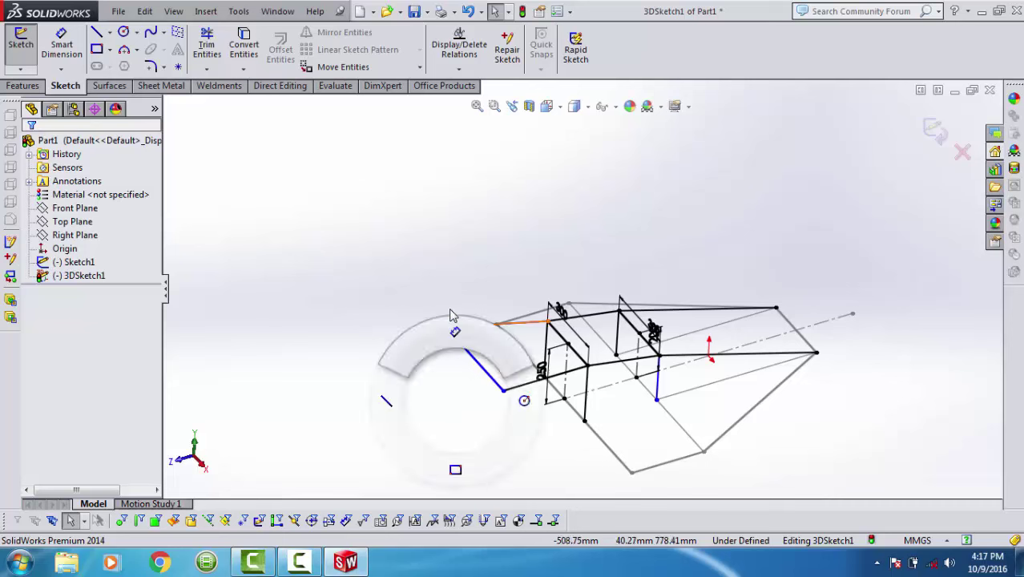
# Dimension the sloping end line of the extension to 300 mm.
pyautogui.click(462, 356)
pyautogui.click(459, 372)
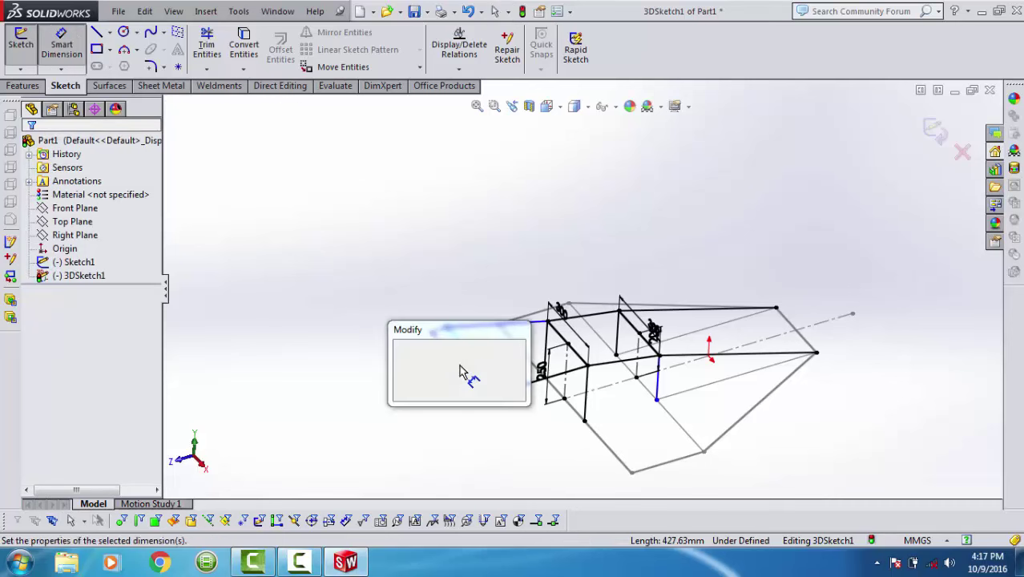
pyautogui.write('300')
pyautogui.press('Return')
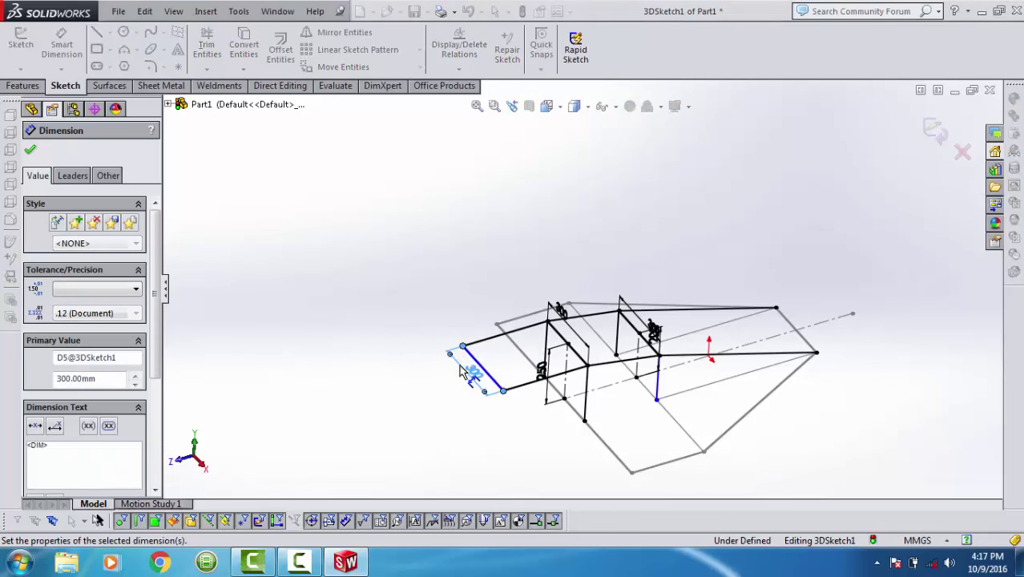
pyautogui.moveTo(417, 361)
pyautogui.mouseDown(button='middle')
pyautogui.moveTo(394, 297)
pyautogui.moveTo(411, 300)
pyautogui.moveTo(416, 403)
pyautogui.mouseUp(button='middle')
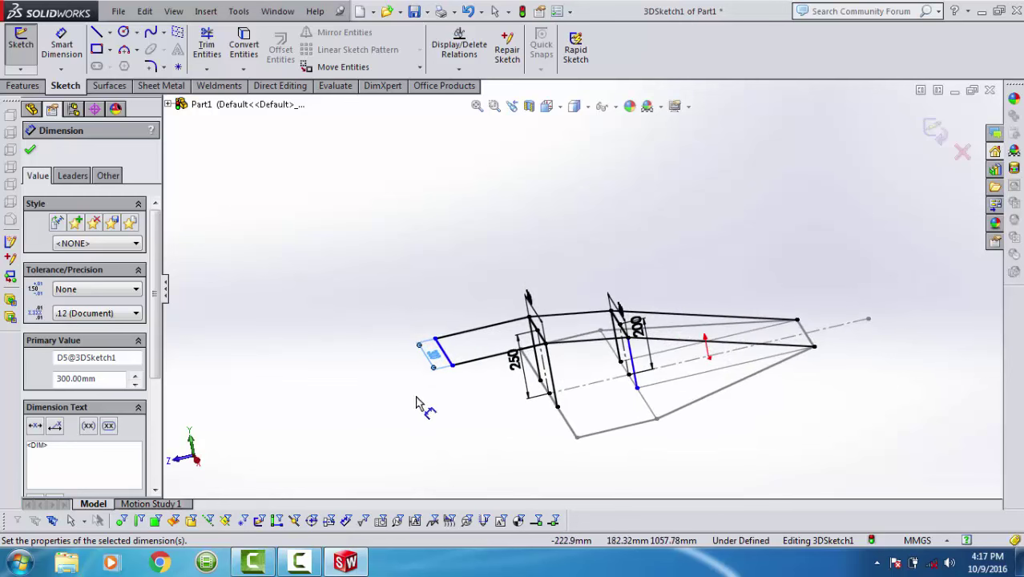
# Draw a lower line along Z from the extension corner to the frame's lower corner.
pyautogui.press('l')
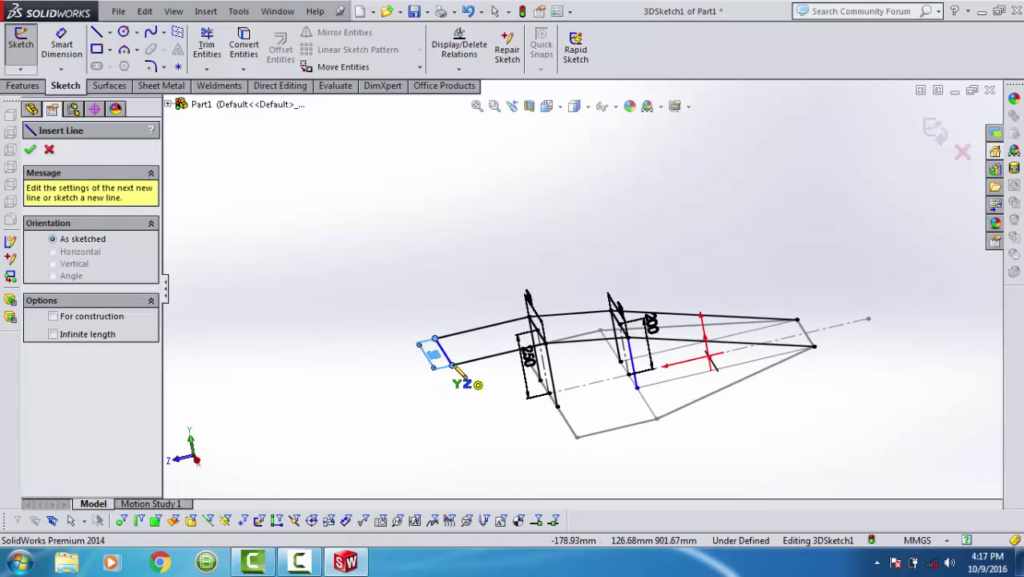
pyautogui.click(453, 366)
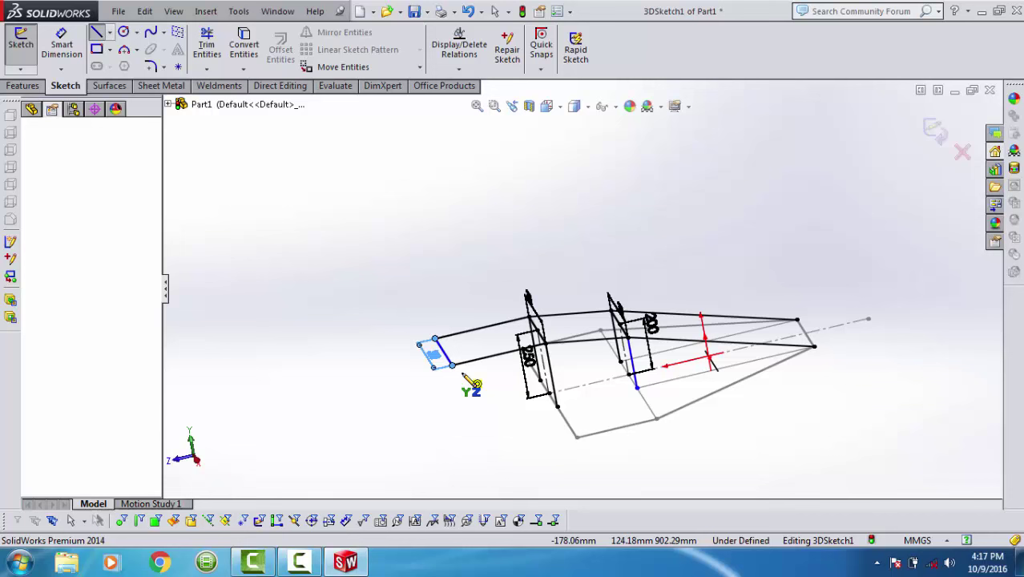
pyautogui.click(558, 406)
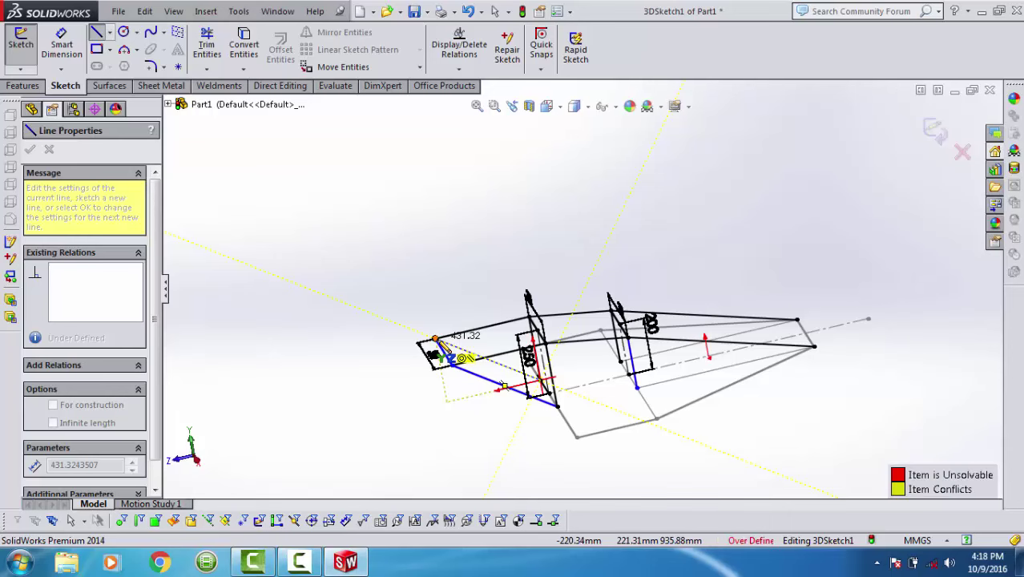
pyautogui.click(434, 340)
# Dimension the new lower line to 350 mm.
pyautogui.moveTo(425, 321); pyautogui.dragTo(446, 297, button='right')
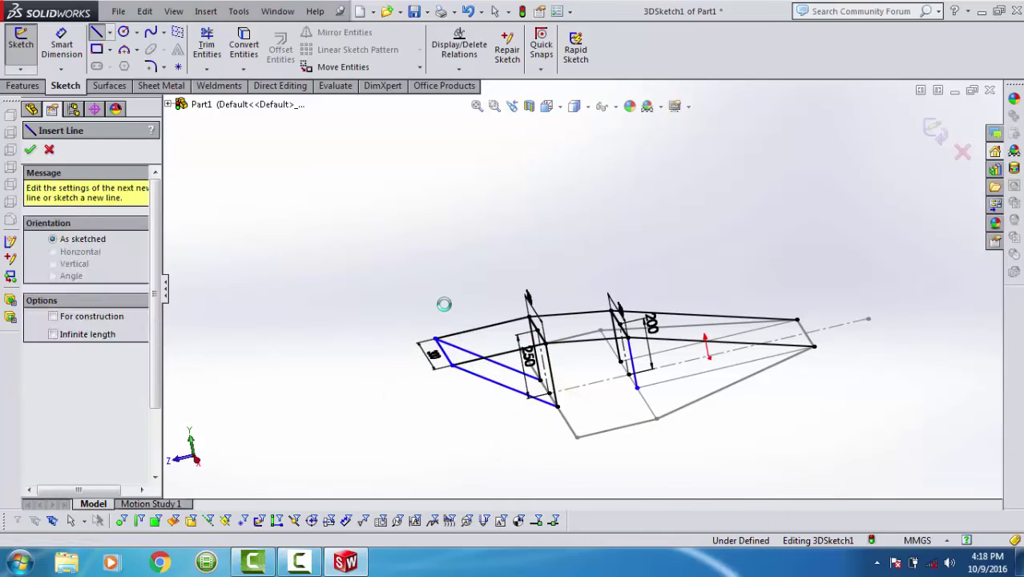
pyautogui.click(474, 367)
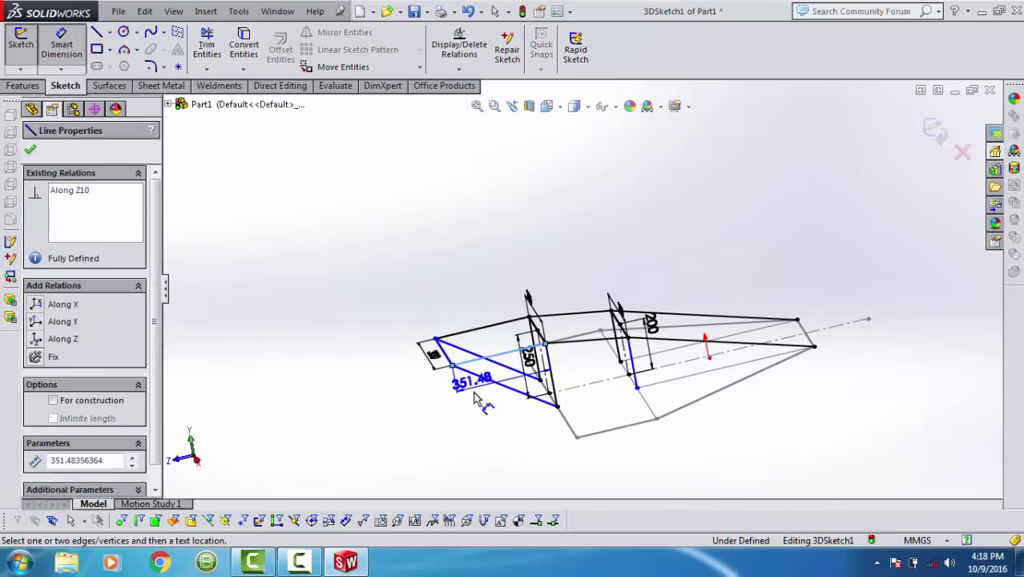
pyautogui.click(475, 398)
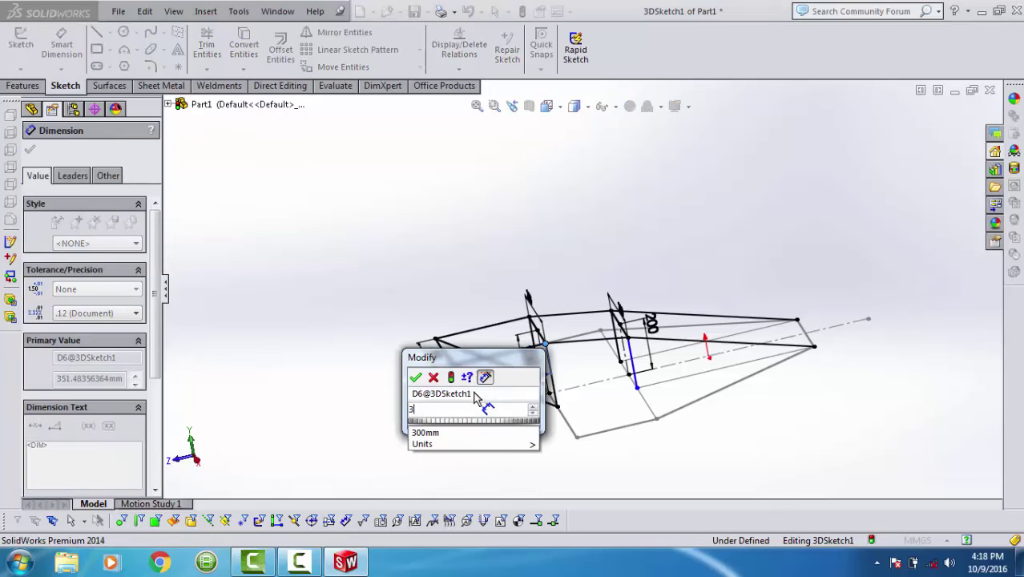
pyautogui.write('350')
pyautogui.press('Return')
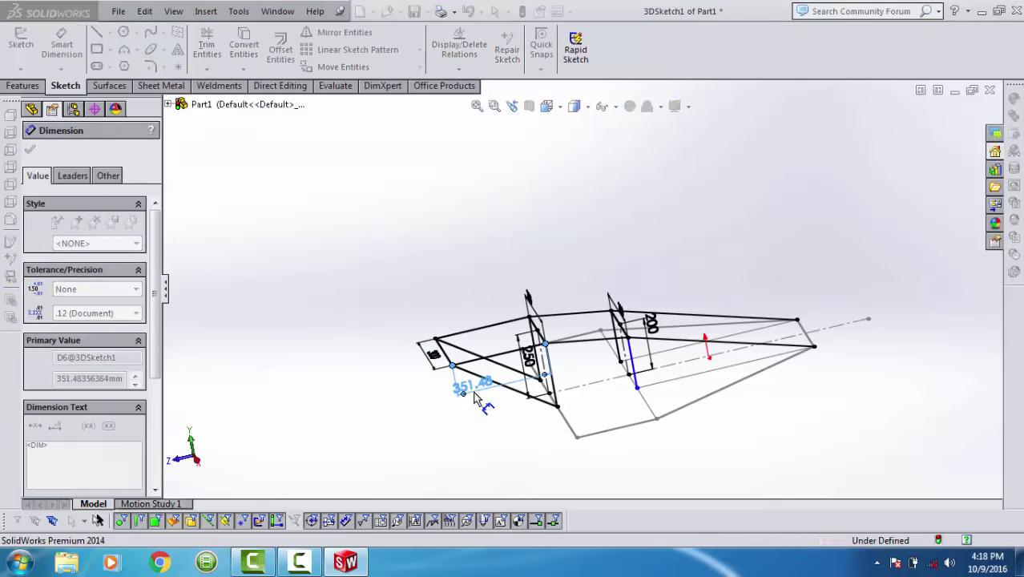
pyautogui.moveTo(468, 420)
pyautogui.mouseDown(button='middle')
pyautogui.moveTo(546, 398)
pyautogui.moveTo(450, 405)
pyautogui.moveTo(447, 513)
pyautogui.mouseUp(button='middle')
pyautogui.moveTo(506, 410)
pyautogui.mouseDown(button='middle')
pyautogui.moveTo(515, 460)
pyautogui.moveTo(517, 297)
pyautogui.moveTo(480, 301)
pyautogui.moveTo(470, 341)
pyautogui.mouseUp(button='middle')
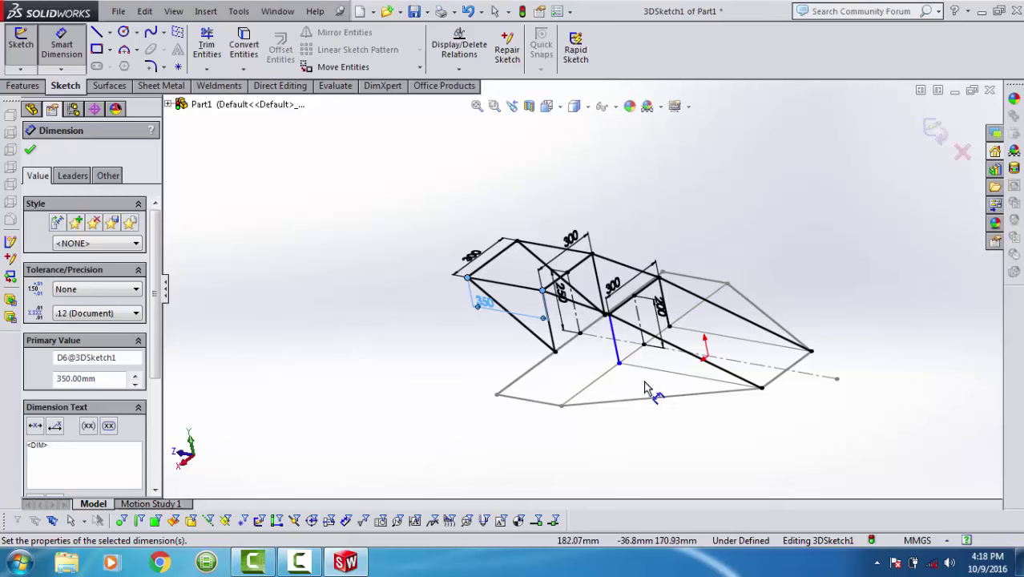
pyautogui.moveTo(636, 372); pyautogui.dragTo(640, 375, button='middle')
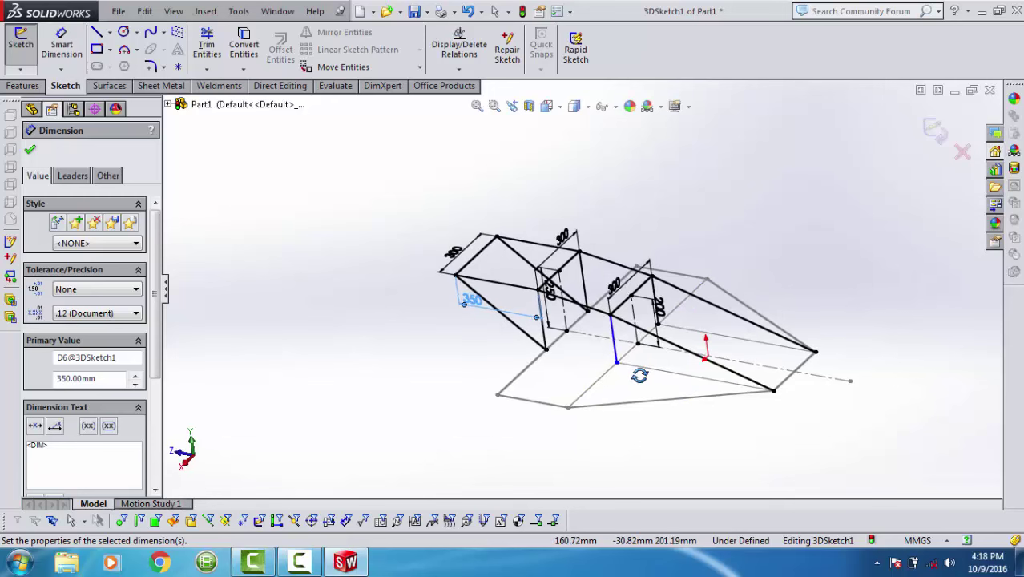
# Draw the 460.98 mm and 335.41 mm bracing lines from the lower blue corner to the middle members.
pyautogui.press('l')
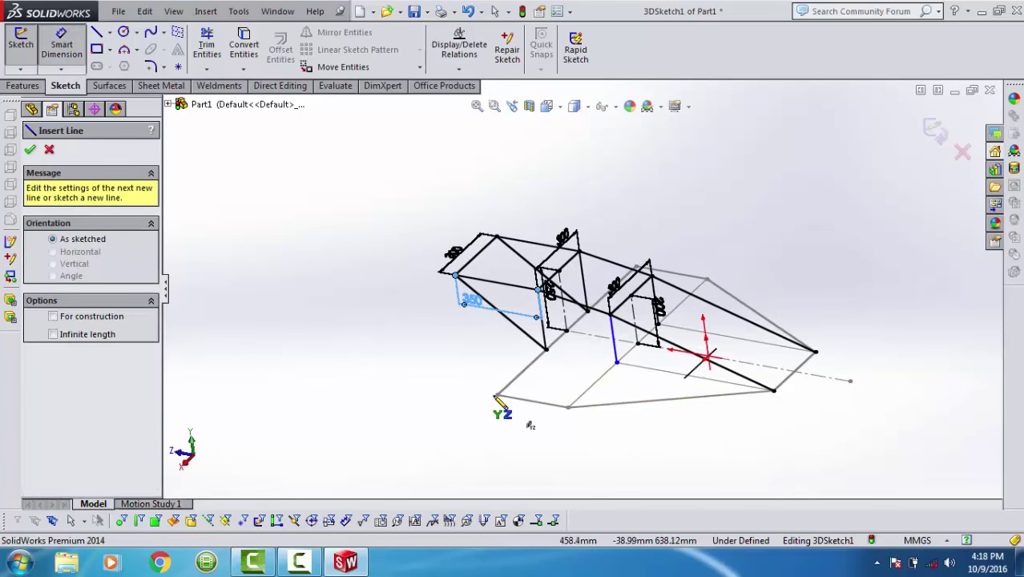
pyautogui.click(497, 394)
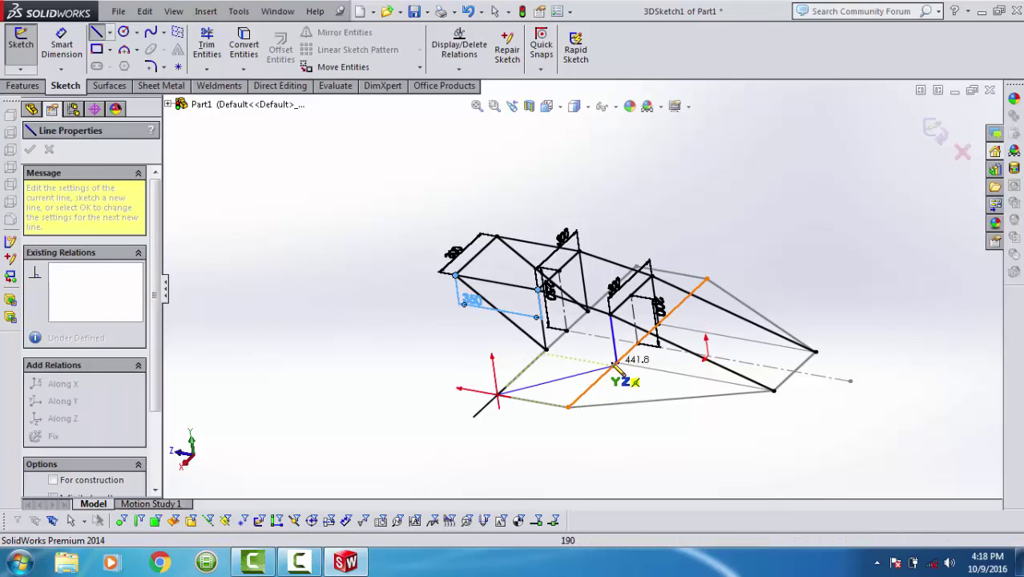
pyautogui.click(617, 362)
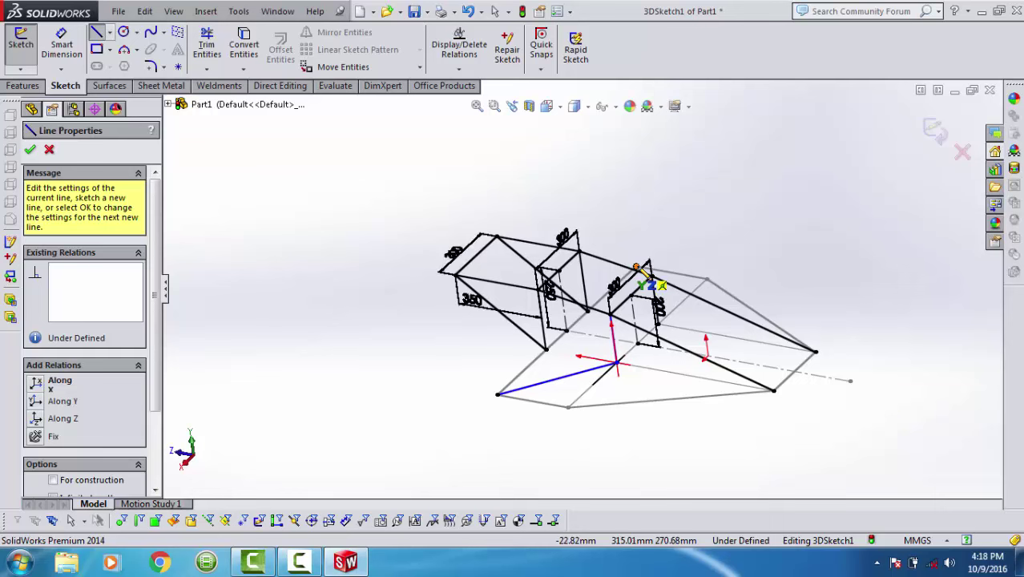
pyautogui.click(661, 327)
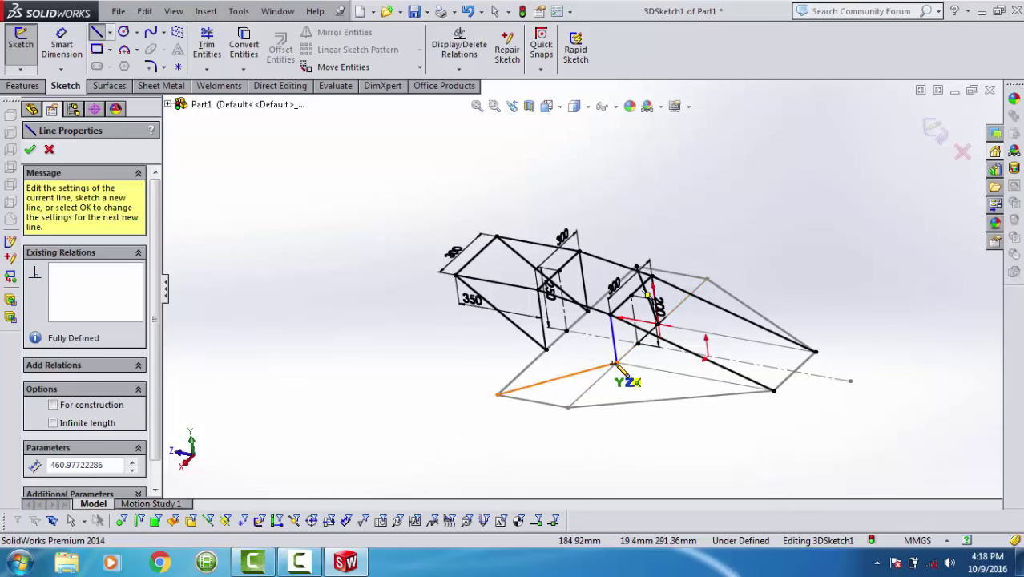
pyautogui.click(616, 363)
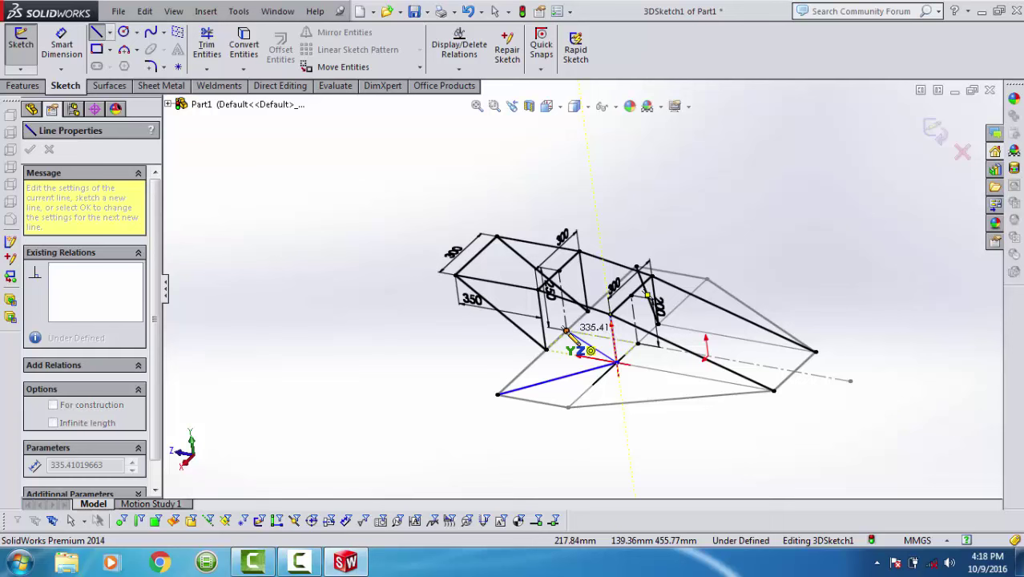
pyautogui.click(566, 330)
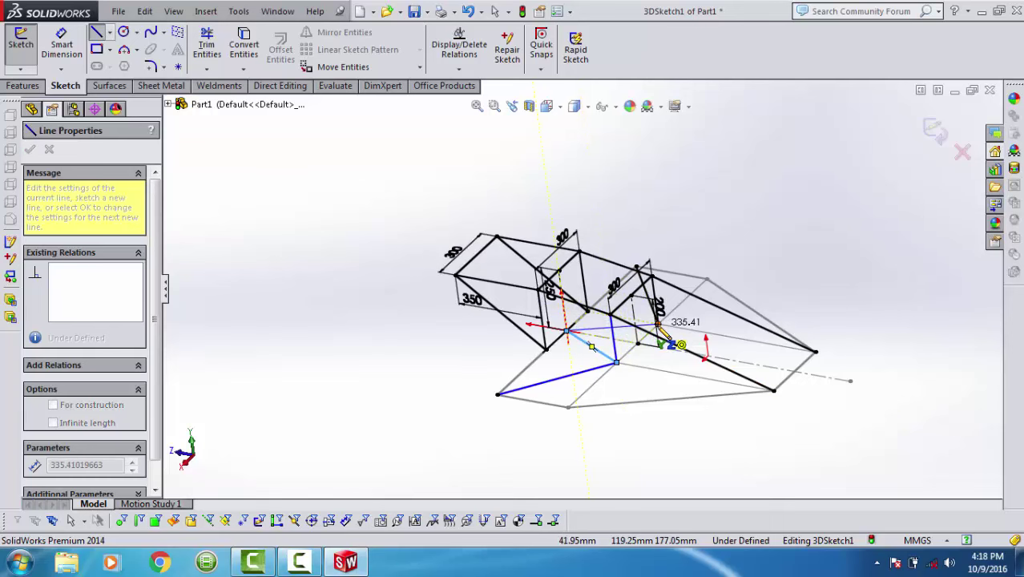
pyautogui.click(659, 325)
pyautogui.moveTo(657, 450); pyautogui.dragTo(701, 451, button='middle')
pyautogui.moveTo(590, 319)
pyautogui.mouseDown(button='middle')
pyautogui.moveTo(579, 234)
pyautogui.moveTo(549, 233)
pyautogui.moveTo(600, 228)
pyautogui.moveTo(614, 256)
pyautogui.mouseUp(button='middle')
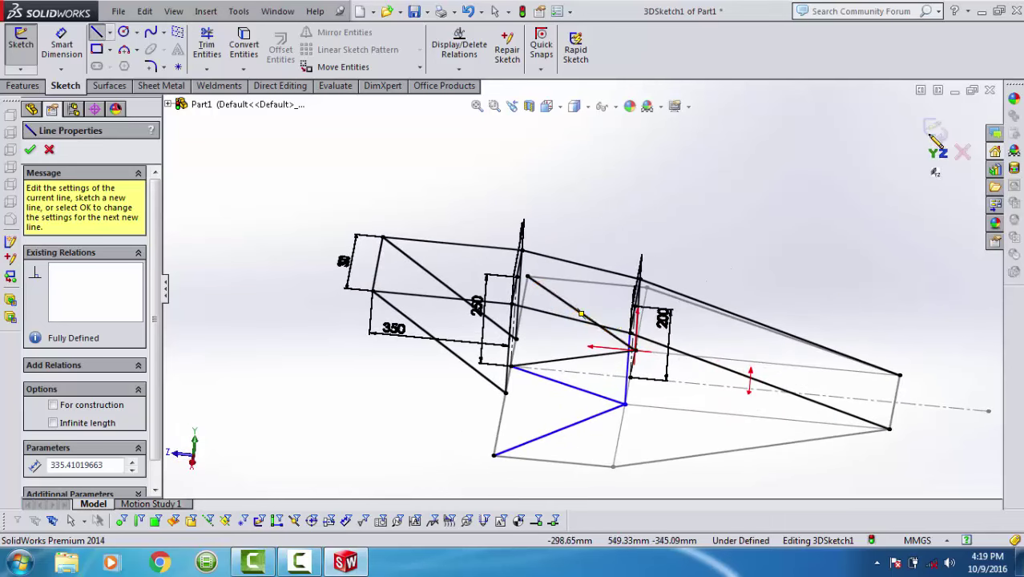
pyautogui.press('Escape')
pyautogui.press('Escape')
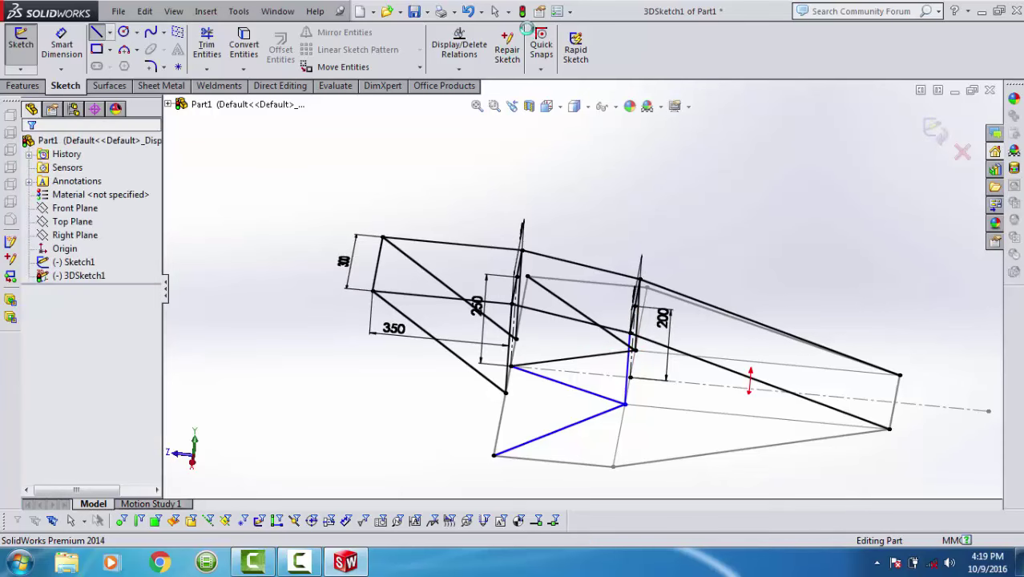
# Exit the 3D sketch and start a new Weldments Structural Member.
pyautogui.click(522, 12)
pyautogui.click(470, 152)
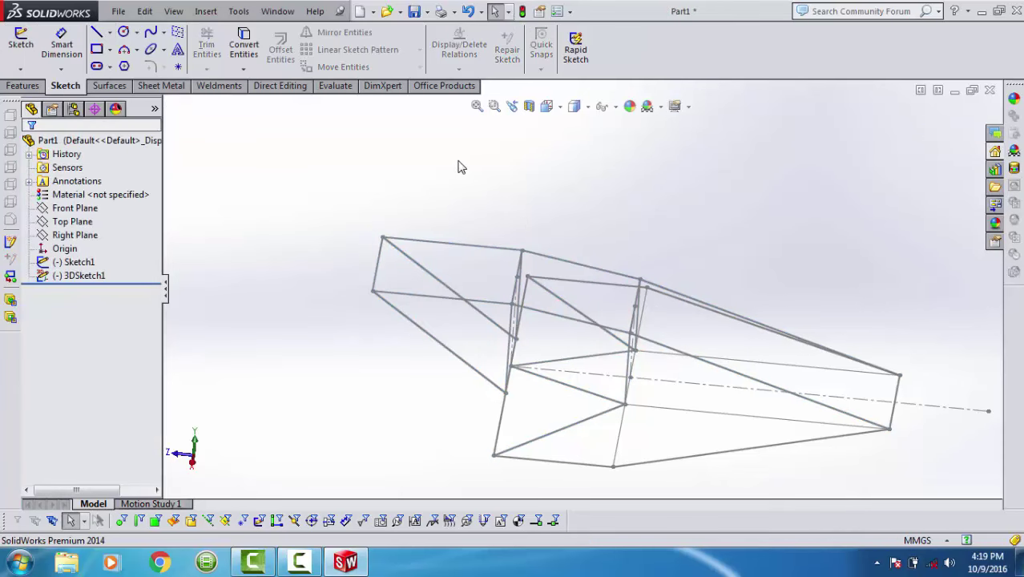
pyautogui.click(228, 90)
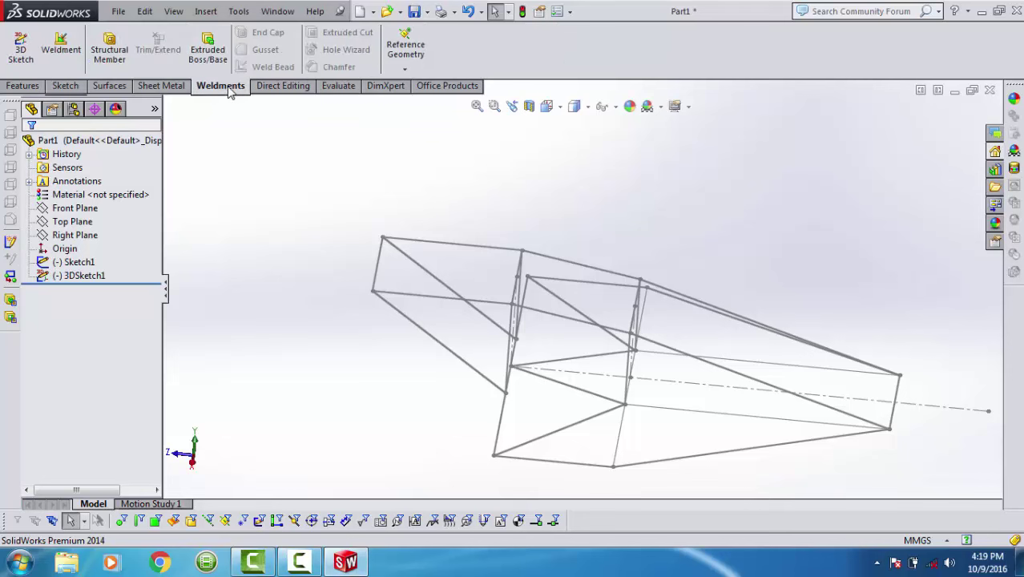
pyautogui.click(109, 48)
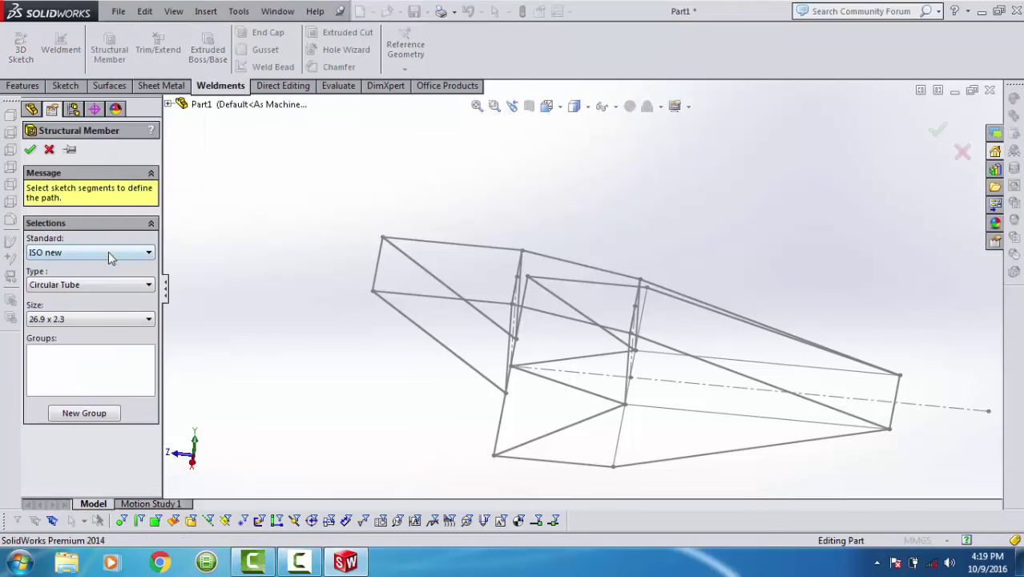
# Set the member profile to ISO Tube (square), size 30 x 30 x 2.0.
pyautogui.click(83, 288)
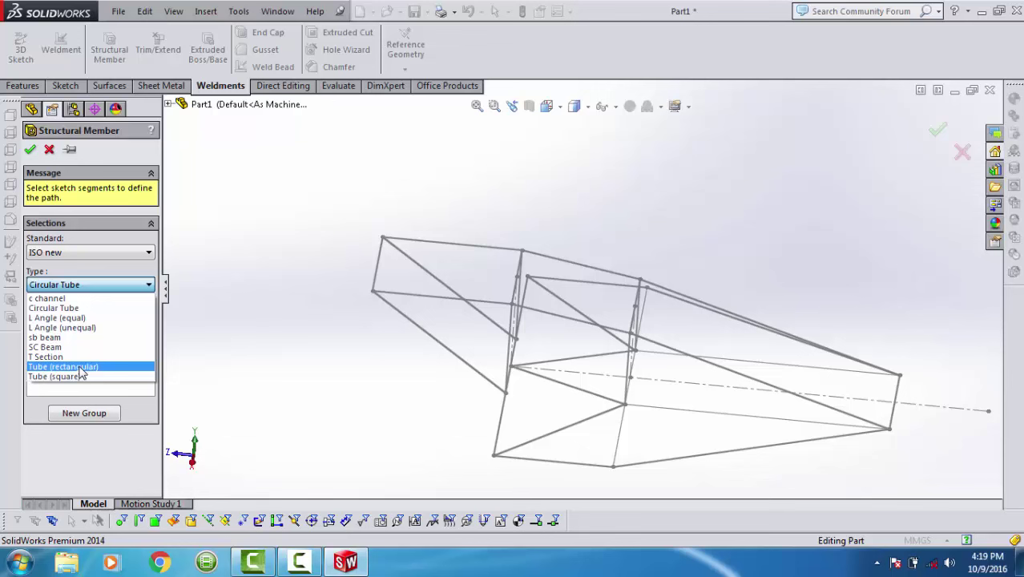
pyautogui.click(81, 377)
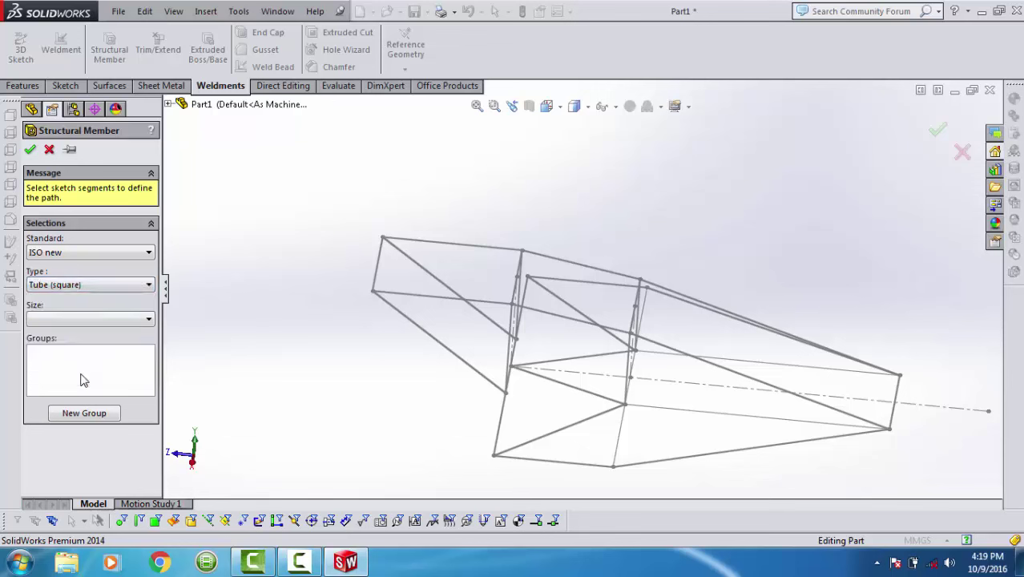
pyautogui.click(91, 321)
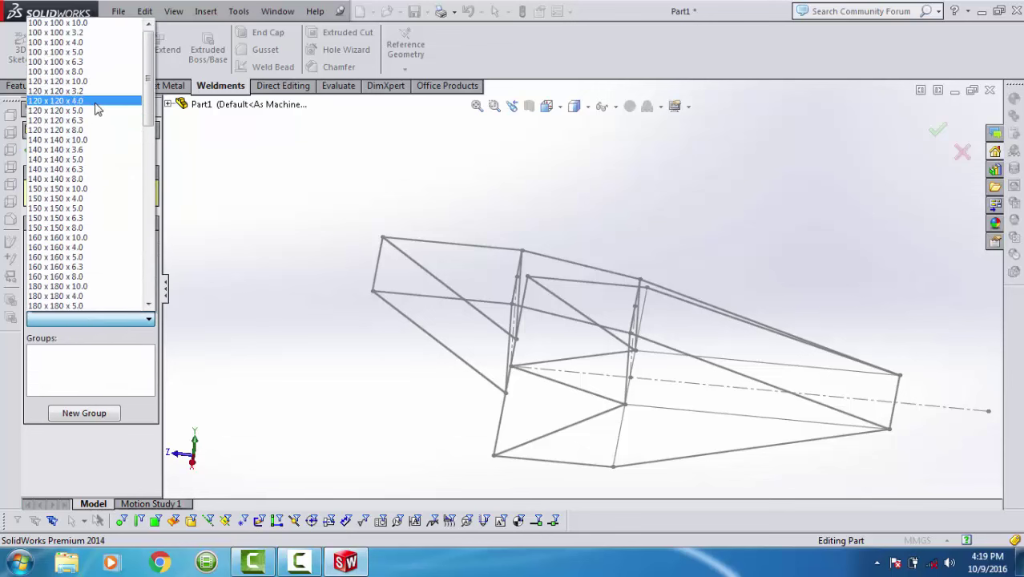
pyautogui.scroll(-1, 97, 104)
pyautogui.scroll(-2, 96, 104)
pyautogui.scroll(-1, 89, 153)
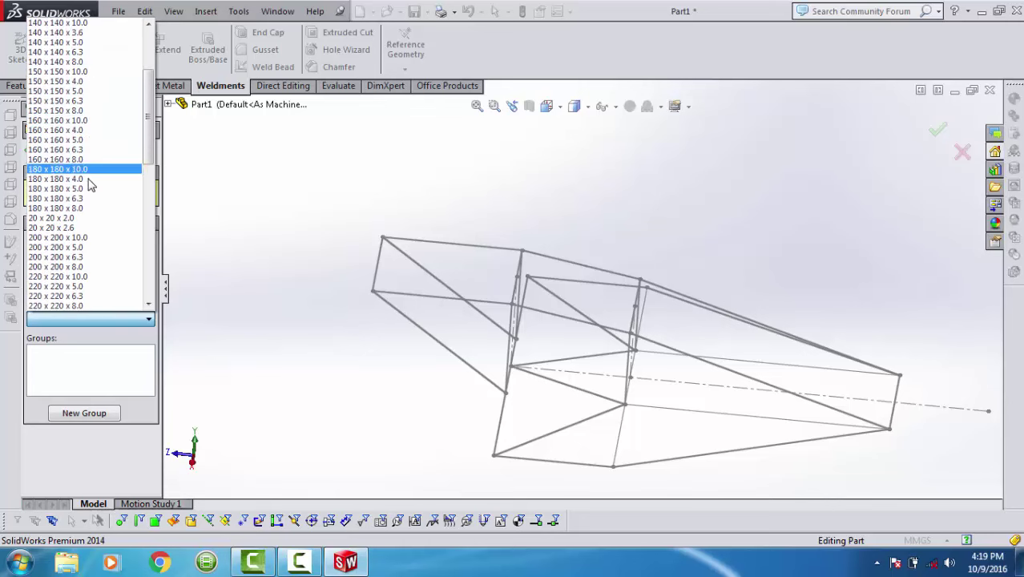
pyautogui.scroll(-1, 80, 226)
pyautogui.scroll(-1, 80, 226)
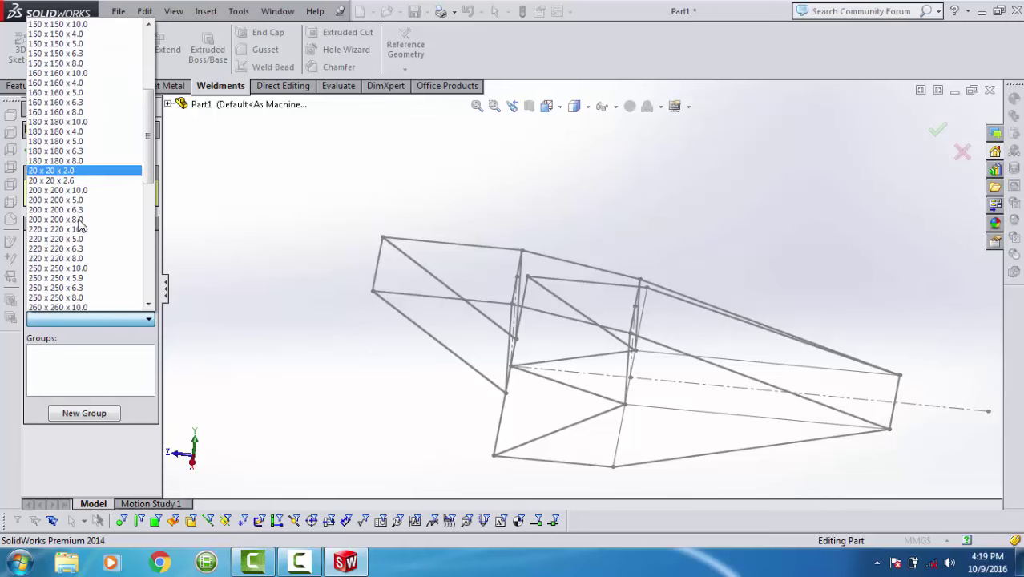
pyautogui.scroll(-1, 81, 226)
pyautogui.scroll(-1, 80, 226)
pyautogui.scroll(-1, 81, 226)
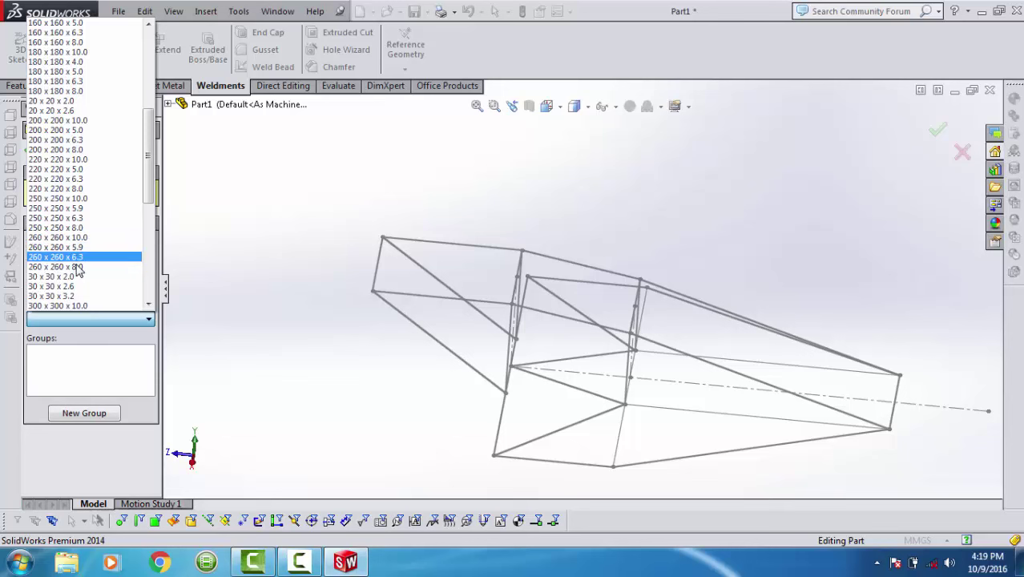
pyautogui.click(98, 281)
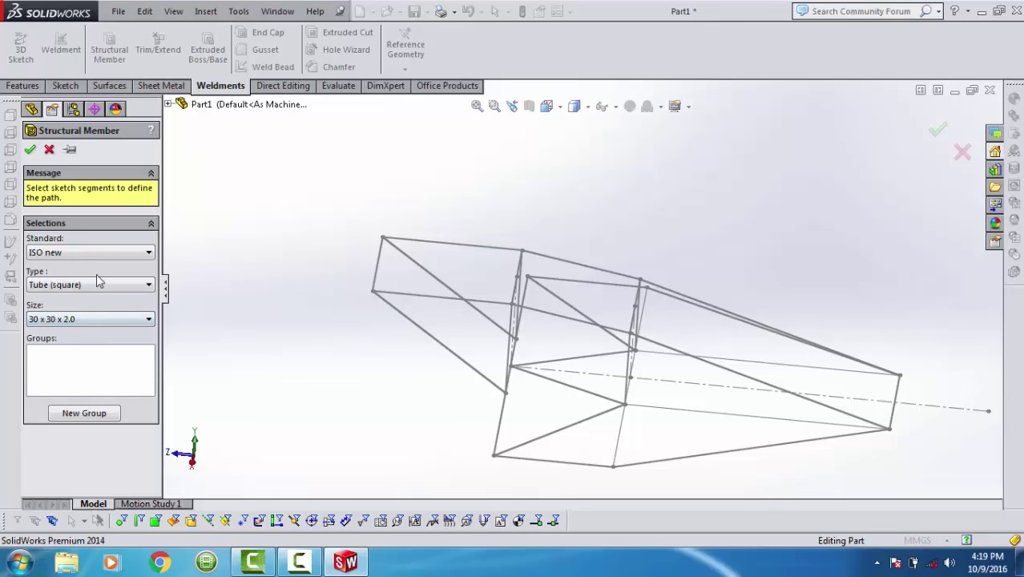
# Select the six outer-loop lines as the first group of tube members.
pyautogui.click(707, 462)
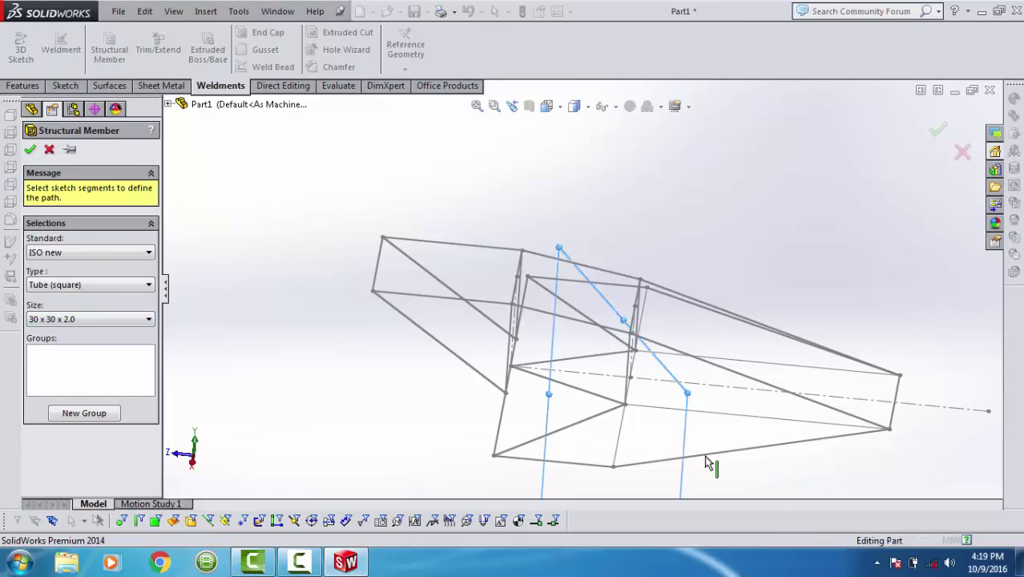
pyautogui.click(706, 457)
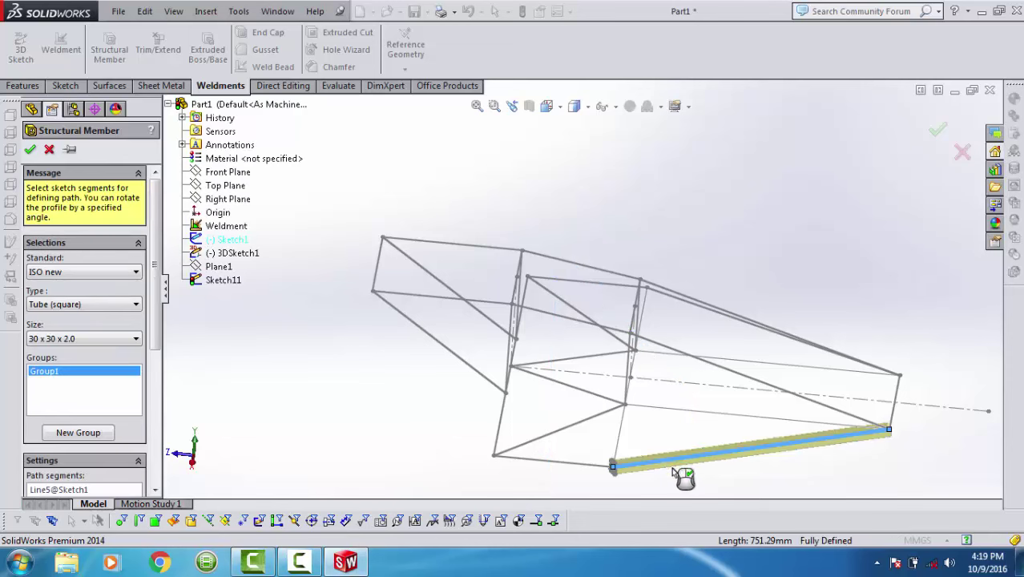
pyautogui.click(506, 452)
pyautogui.click(497, 433)
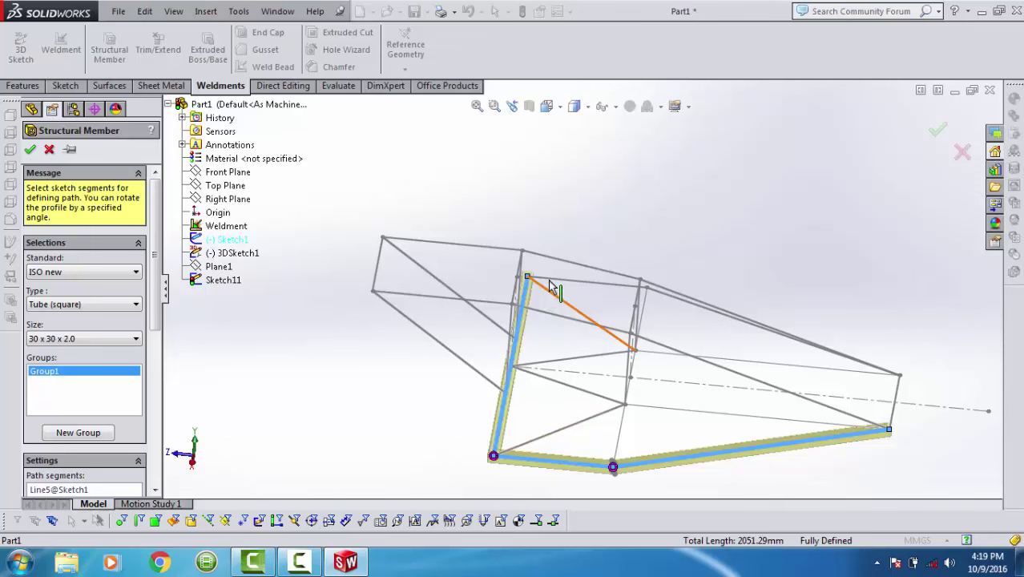
pyautogui.click(682, 316)
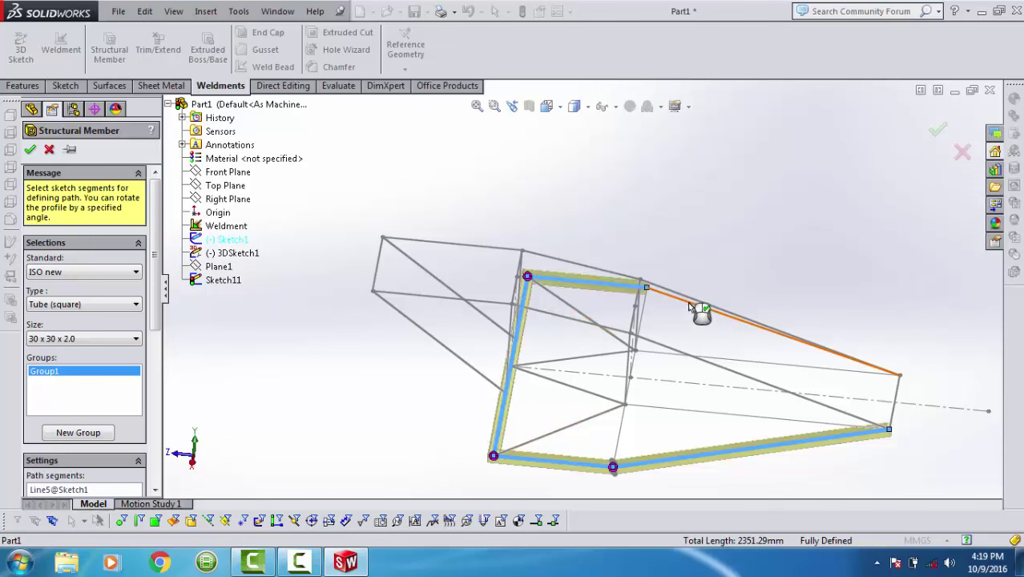
pyautogui.click(688, 306)
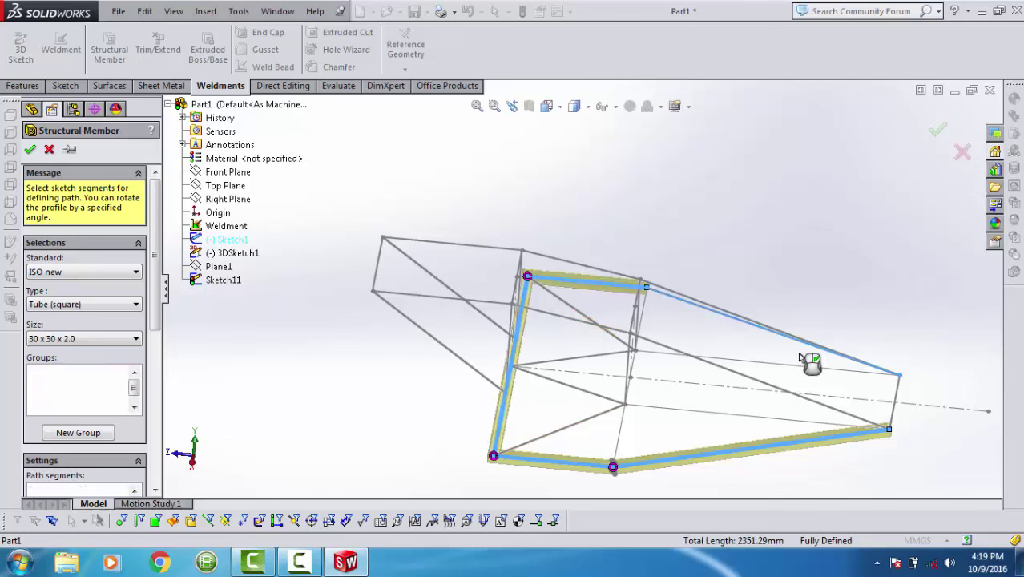
pyautogui.click(895, 401)
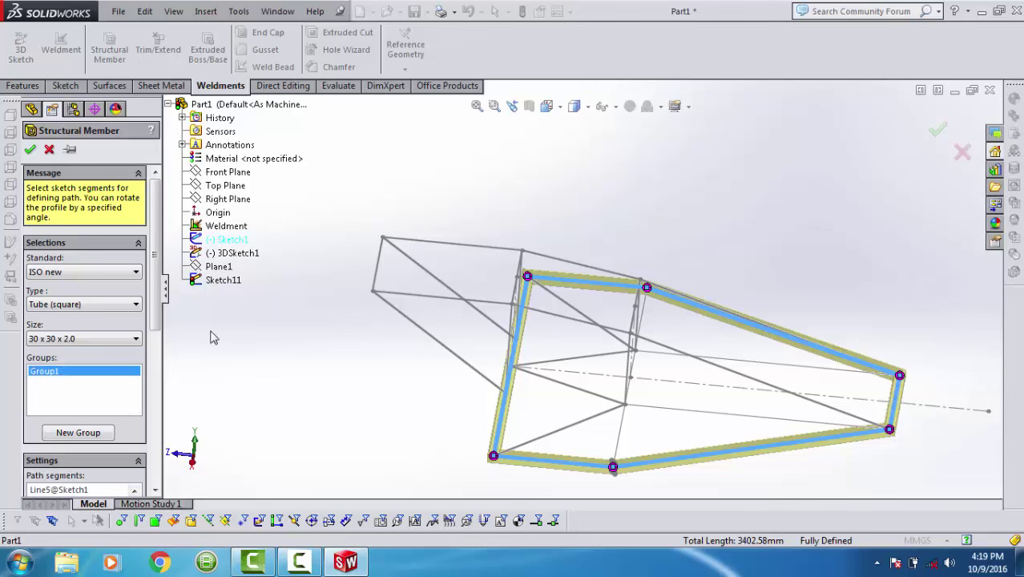
# Put the lower and upper longitudinal rails in a second group, then add further groups.
pyautogui.click(78, 433)
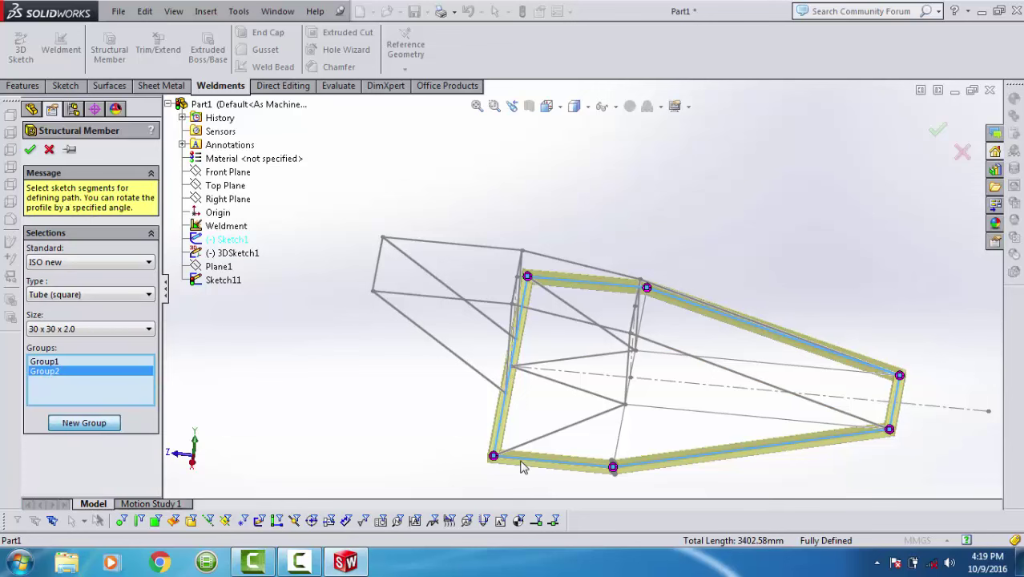
pyautogui.click(665, 413)
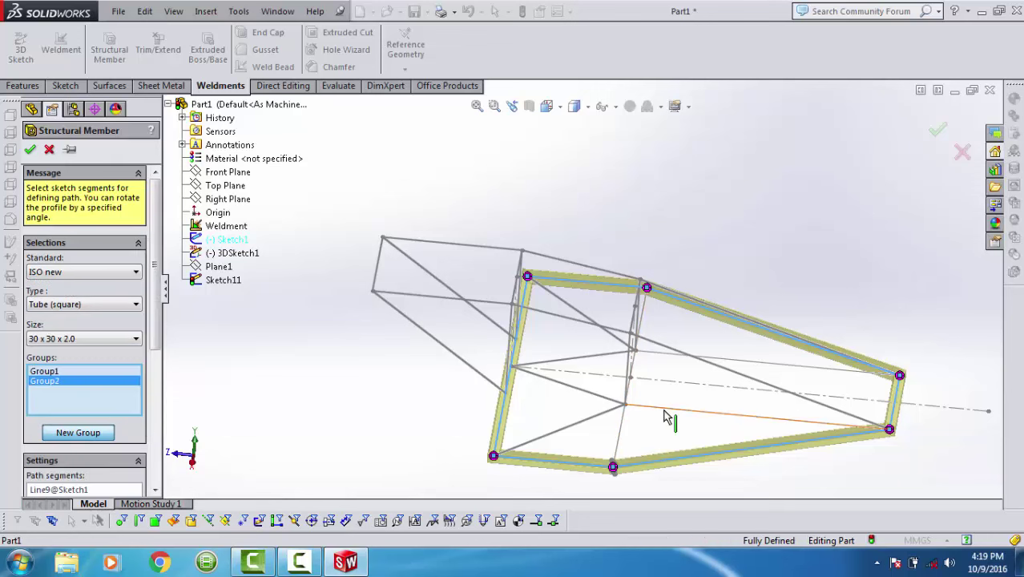
pyautogui.click(670, 357)
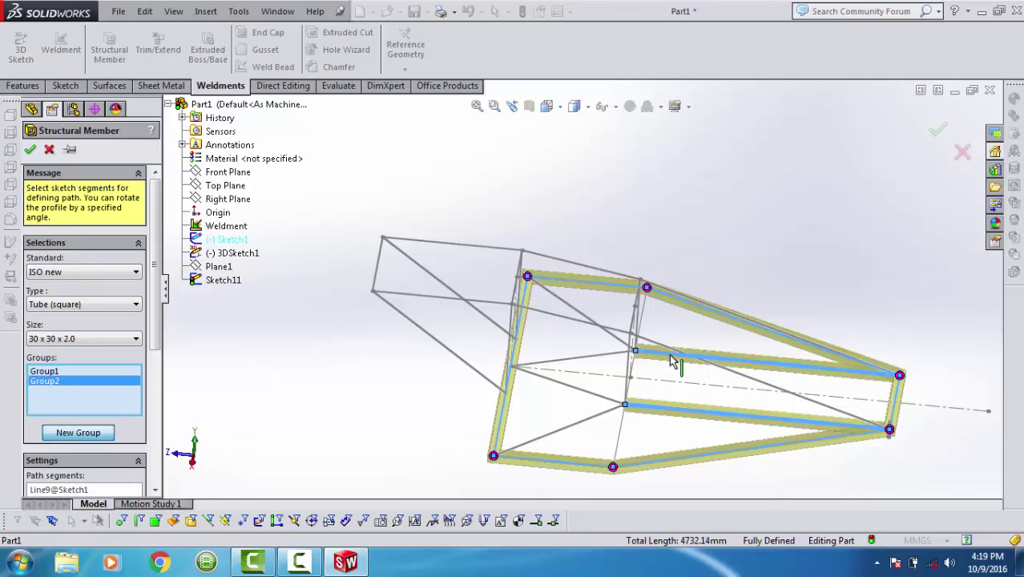
pyautogui.click(78, 433)
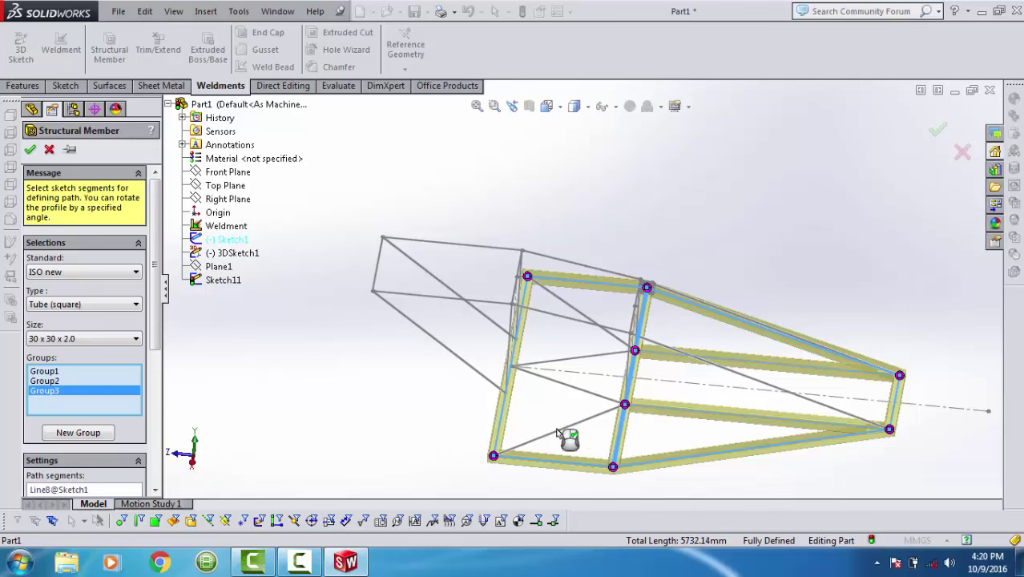
pyautogui.click(83, 433)
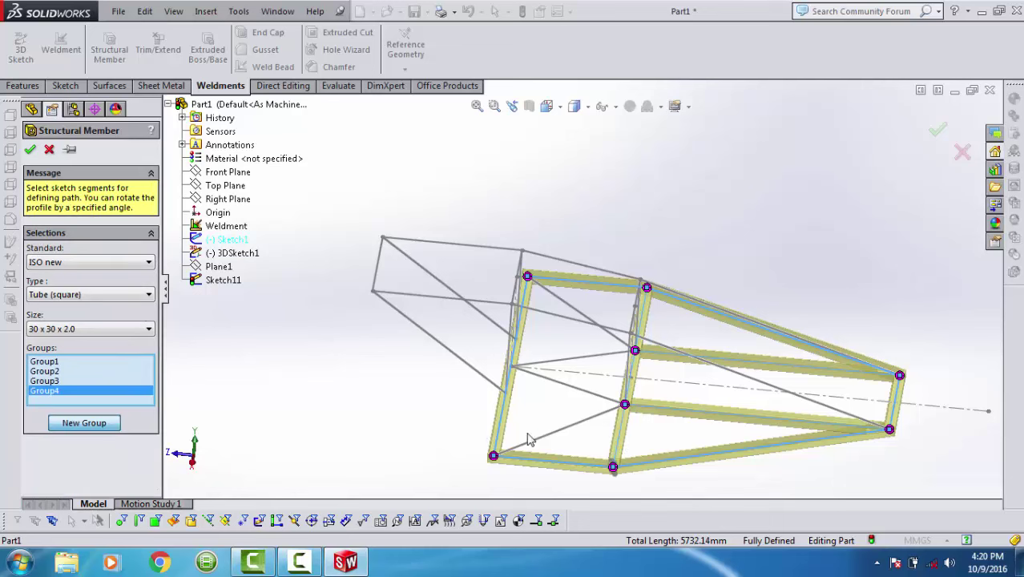
# Add two diagonal braces to the fourth group and four more sketch lines as Group5.
pyautogui.click(574, 395)
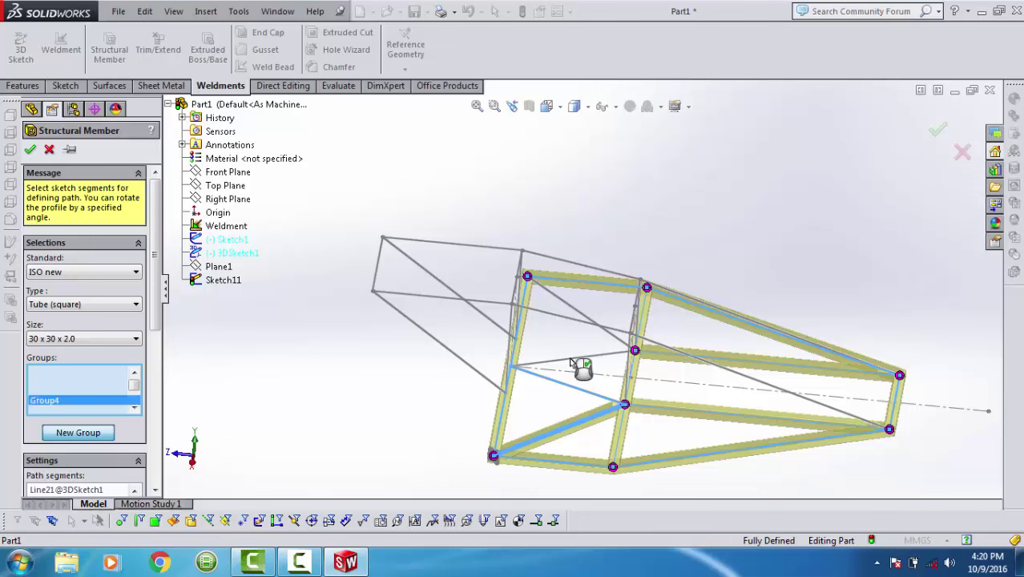
pyautogui.click(608, 335)
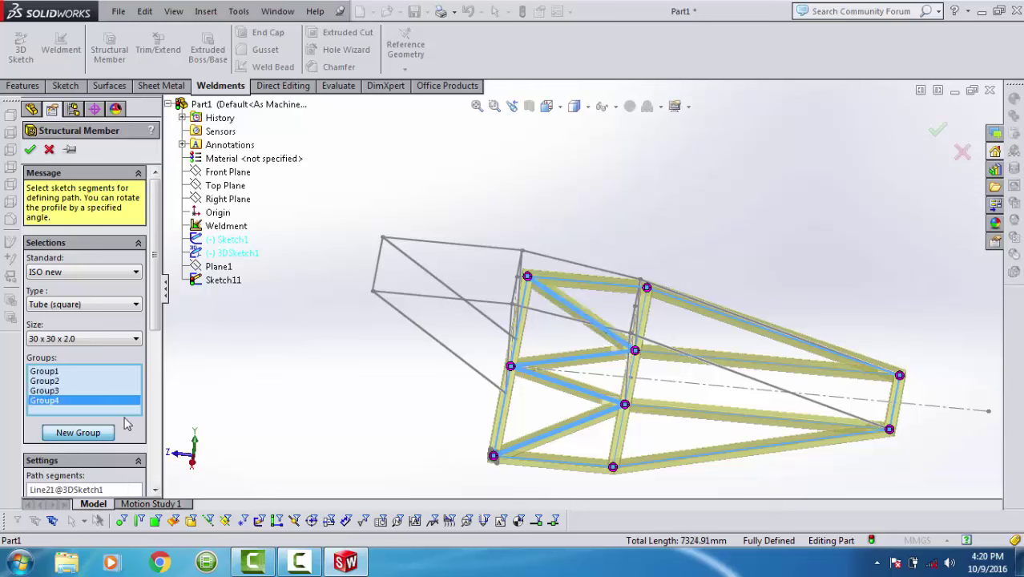
pyautogui.click(91, 433)
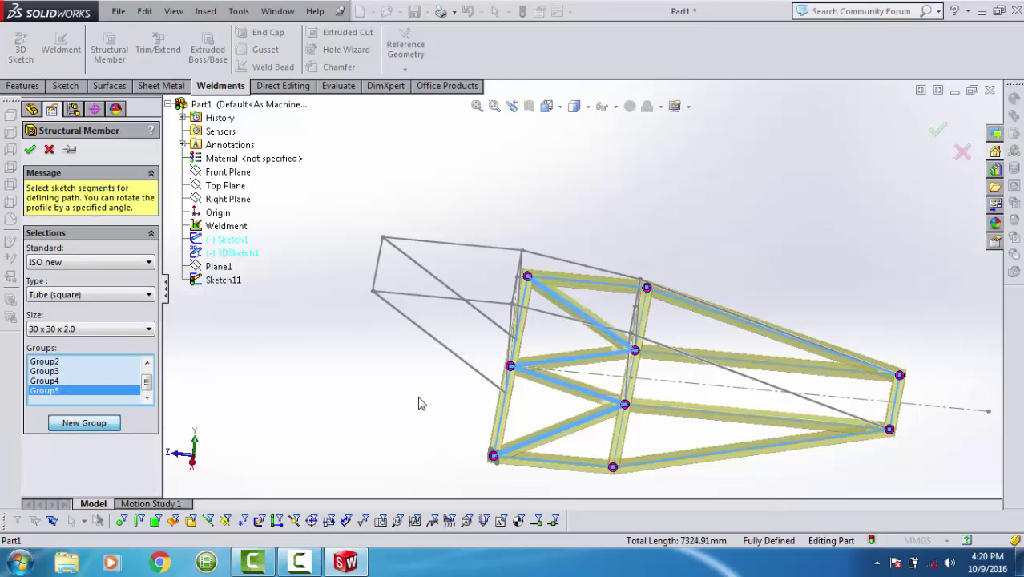
pyautogui.click(468, 371)
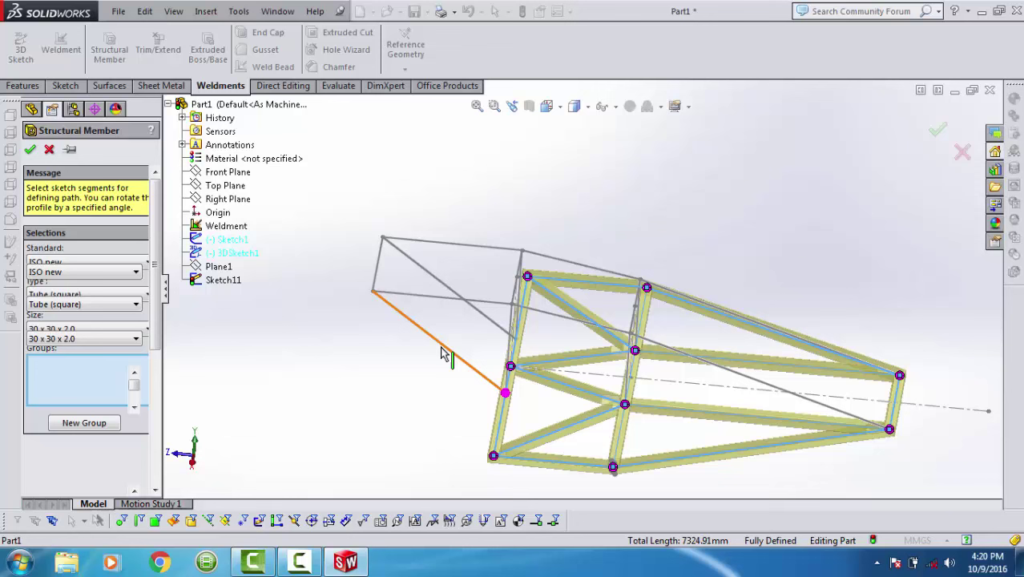
pyautogui.click(409, 296)
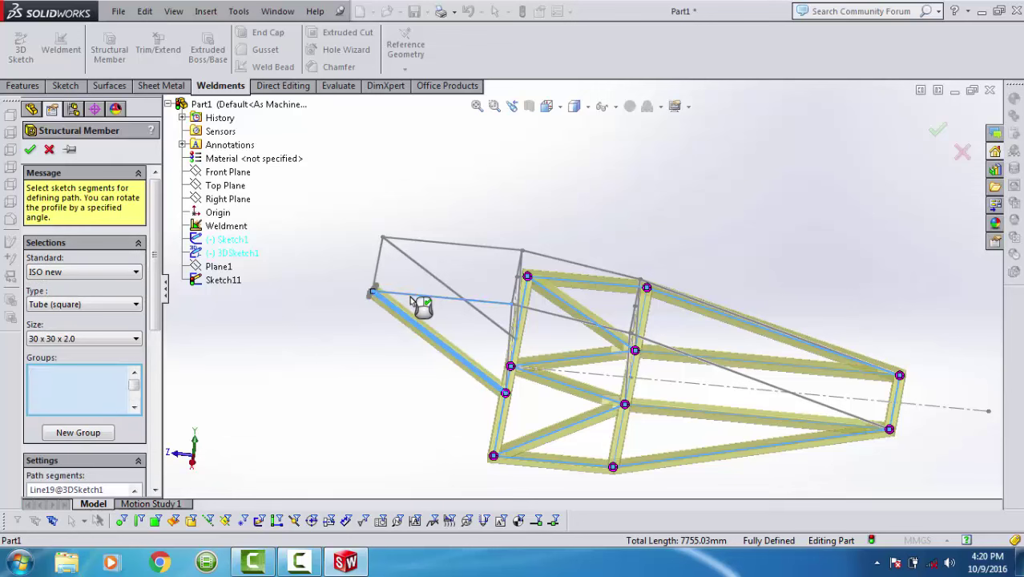
pyautogui.click(550, 320)
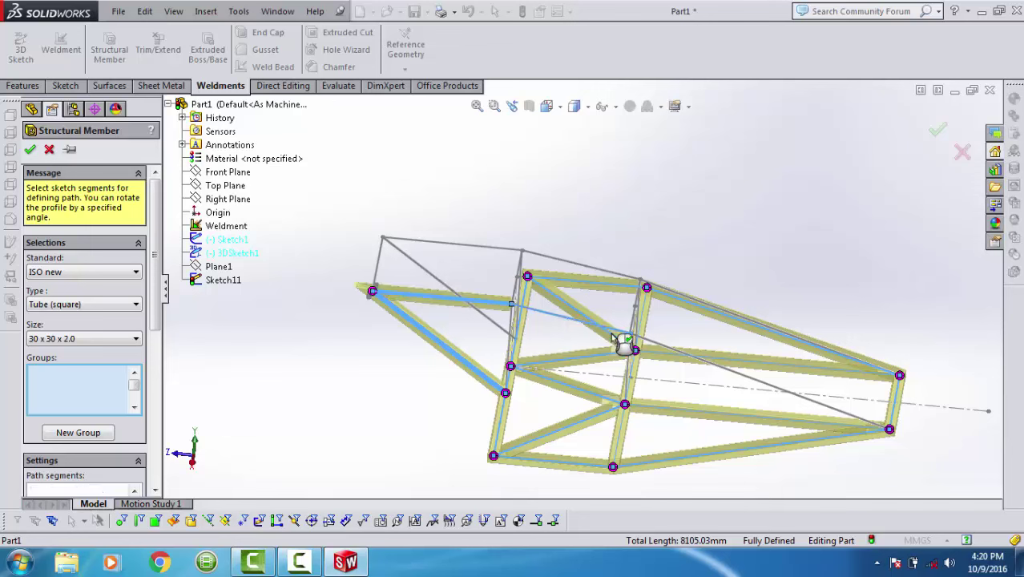
pyautogui.click(672, 355)
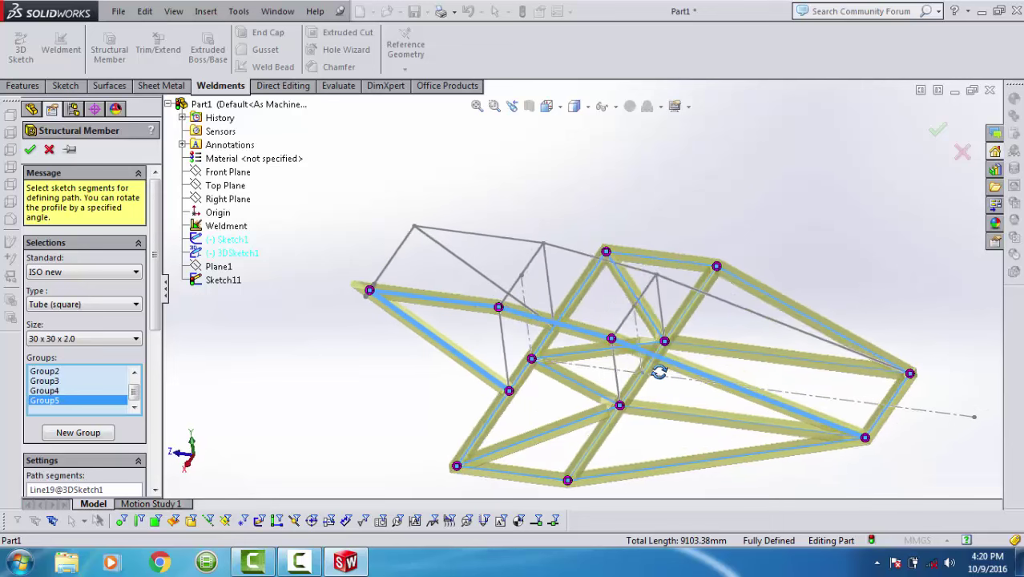
# Create Group6 from the four raised upper lines at the frame's left end.
pyautogui.moveTo(676, 359); pyautogui.dragTo(269, 296, button='middle')
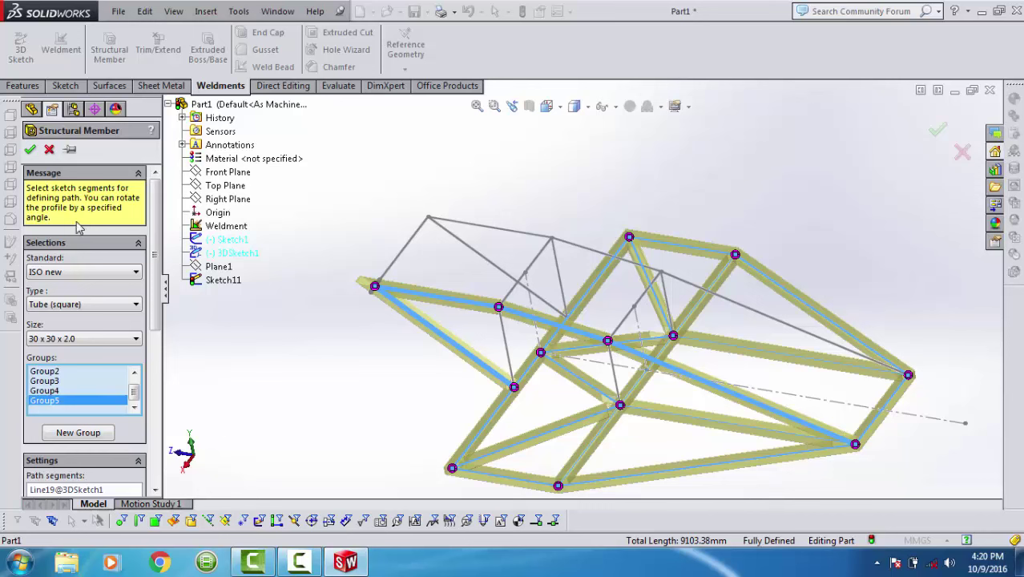
pyautogui.click(68, 433)
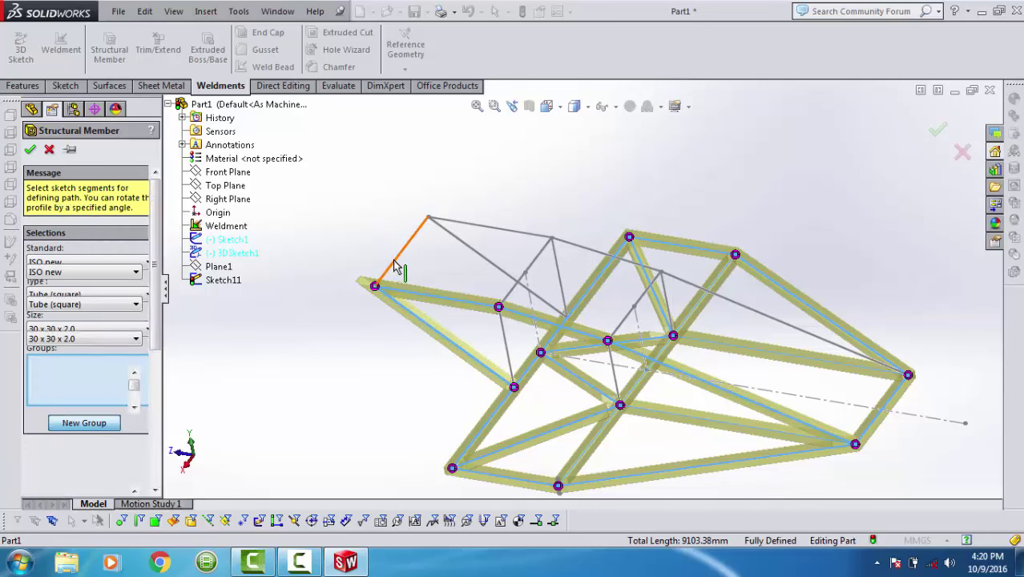
pyautogui.click(399, 269)
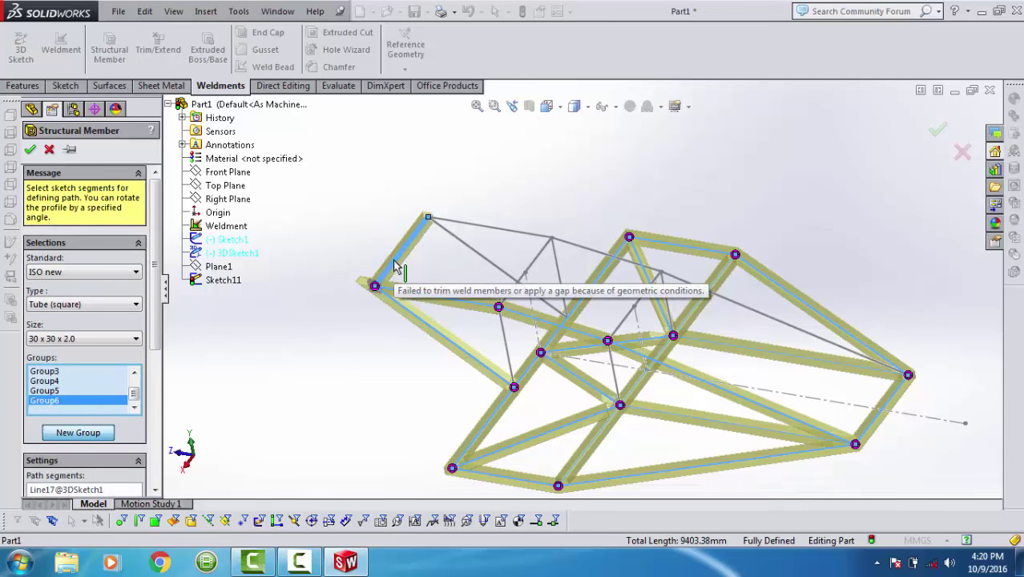
pyautogui.click(533, 271)
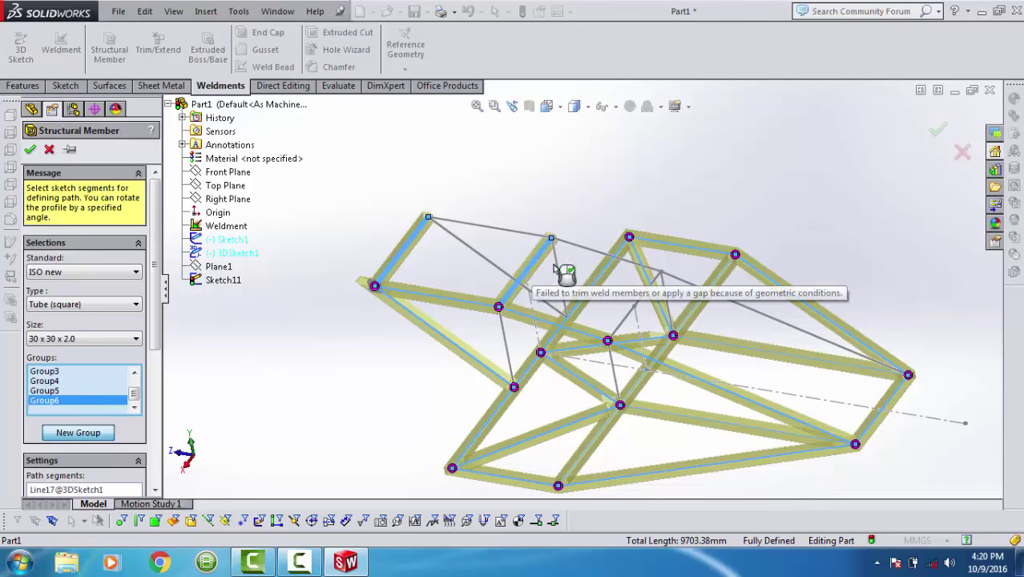
pyautogui.click(643, 298)
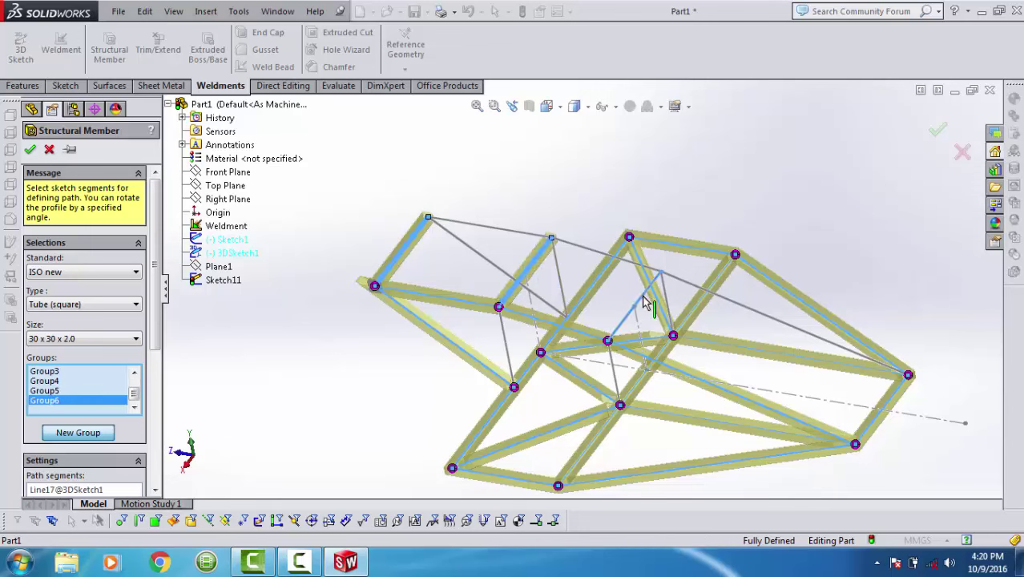
pyautogui.click(665, 298)
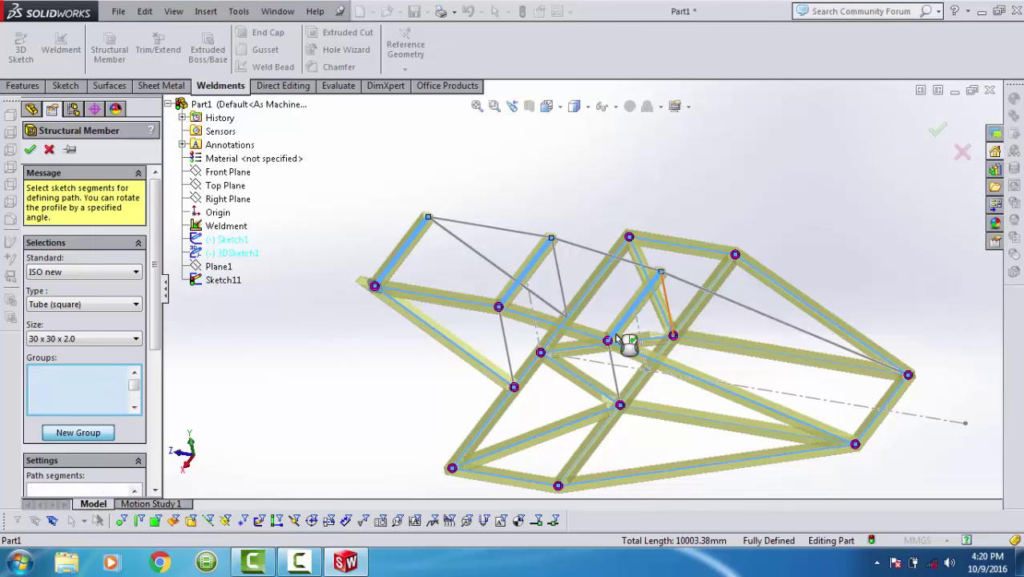
# Create Group7 from the top diagonal and top rail lines.
pyautogui.click(78, 436)
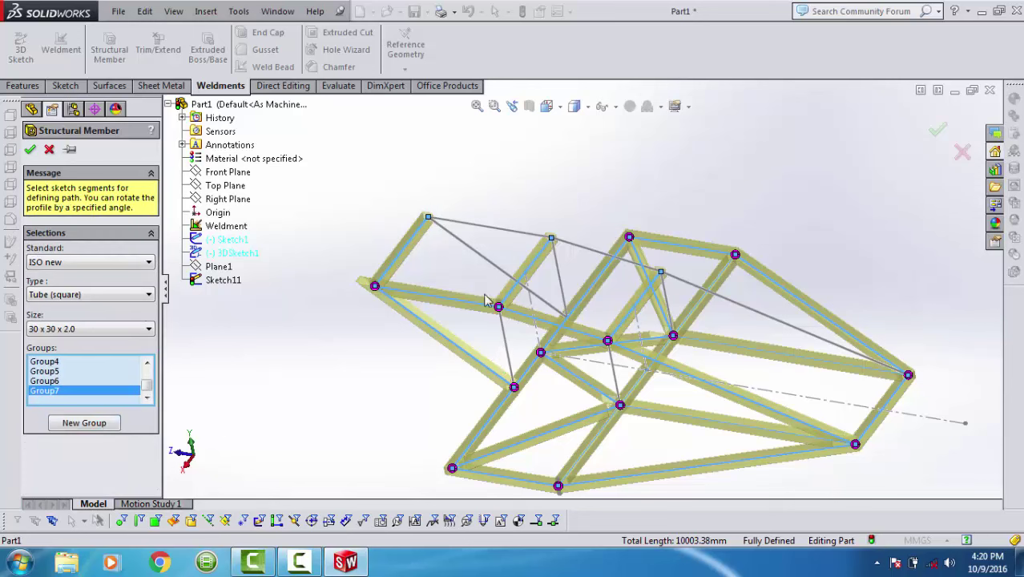
pyautogui.click(474, 257)
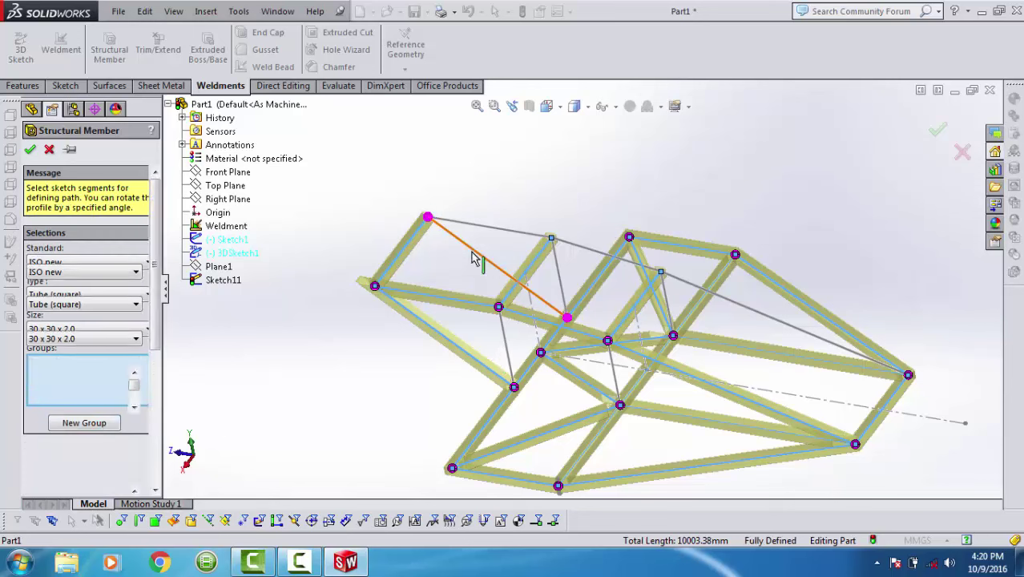
pyautogui.click(473, 242)
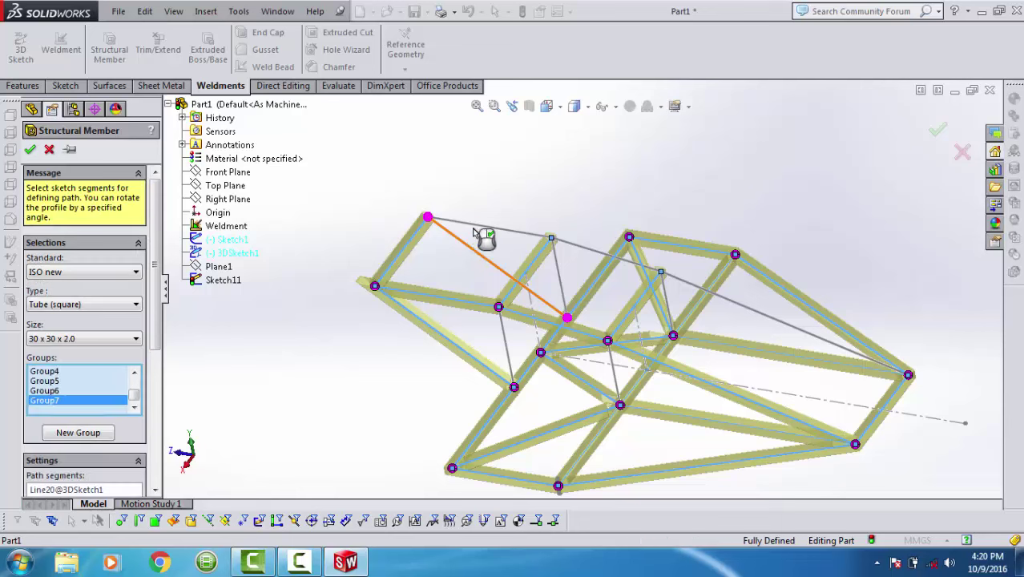
pyautogui.click(575, 245)
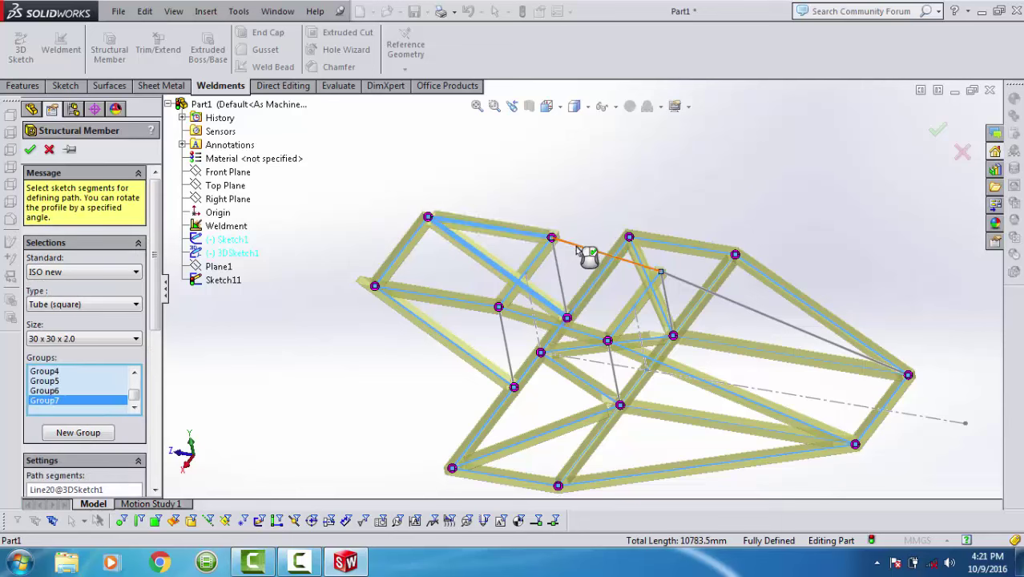
pyautogui.click(679, 283)
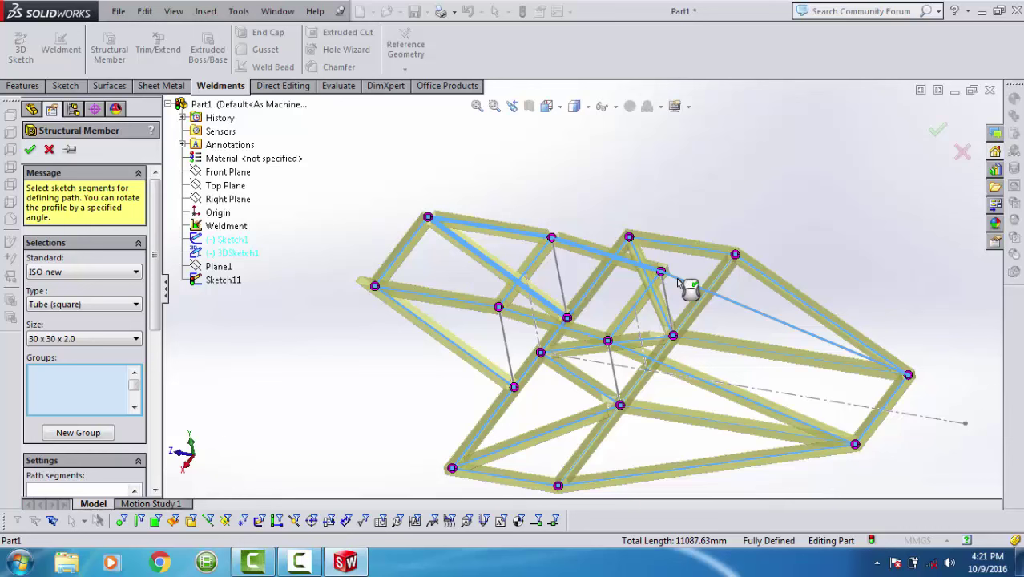
pyautogui.click(678, 282)
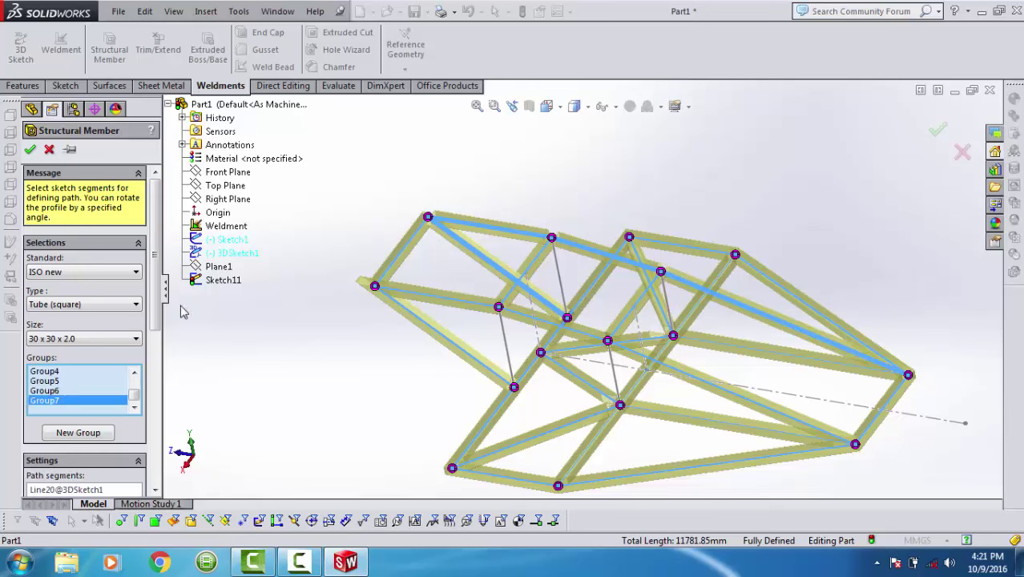
# Put the vertical uprights in Group8 and finish Structural Member1.
pyautogui.click(78, 433)
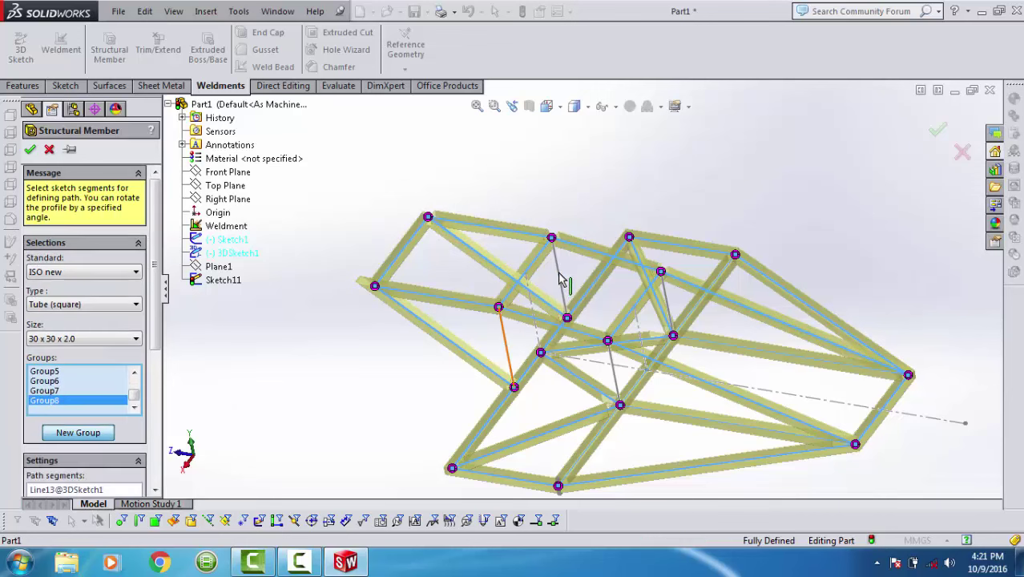
pyautogui.click(561, 279)
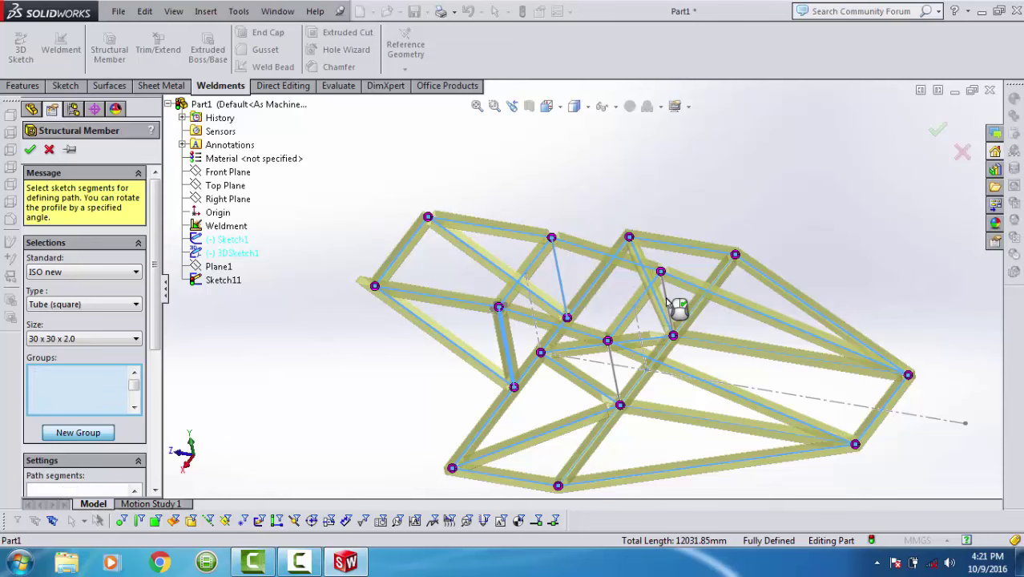
pyautogui.click(667, 301)
pyautogui.scroll(-2, 667, 300)
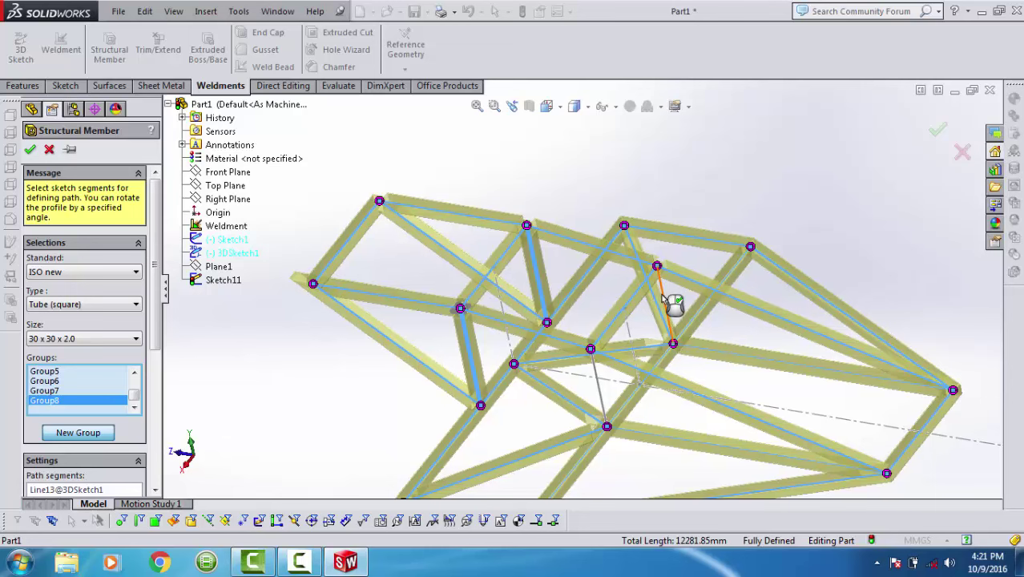
pyautogui.rightClick(665, 298)
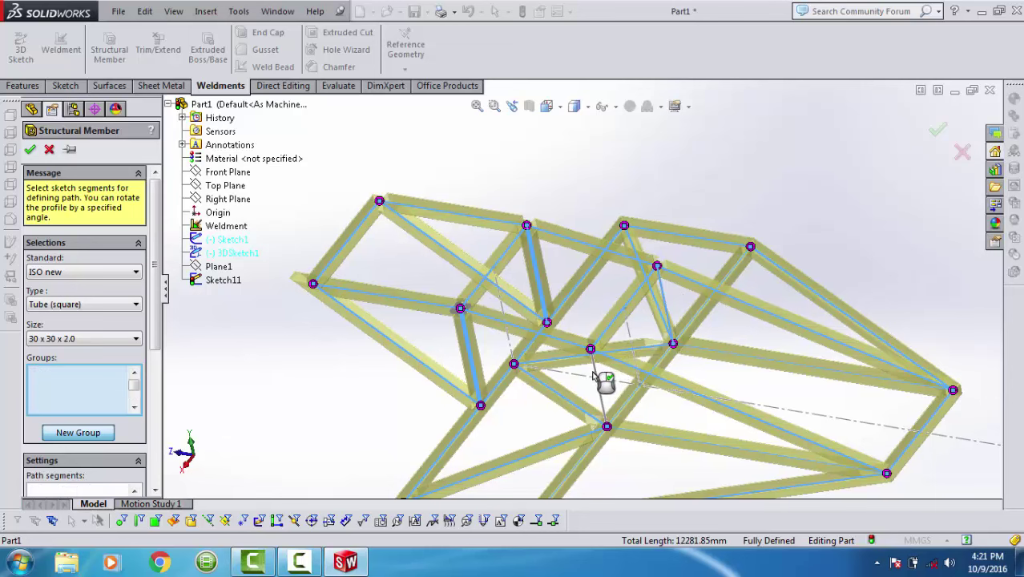
pyautogui.click(594, 375)
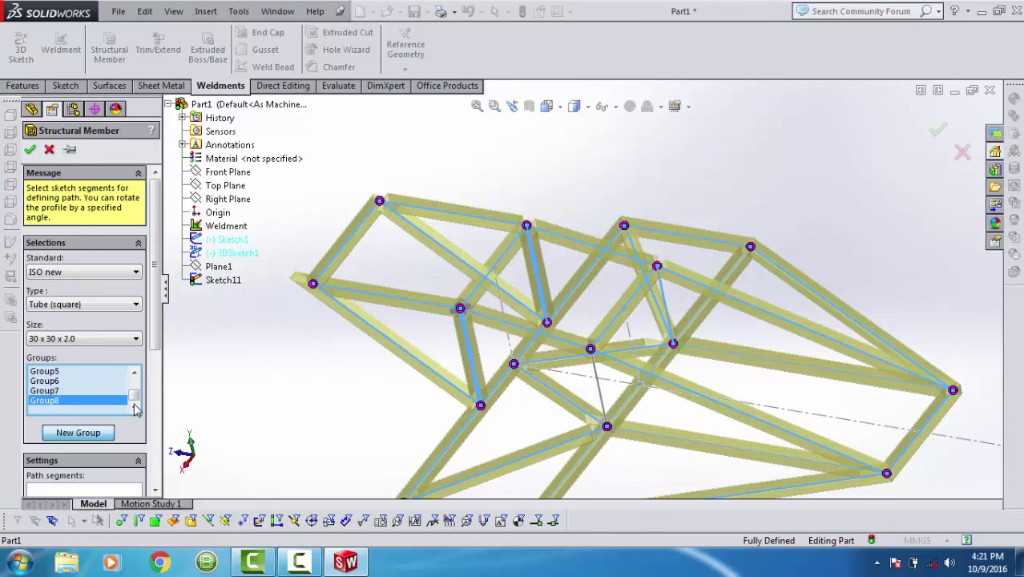
pyautogui.rightClick(597, 375)
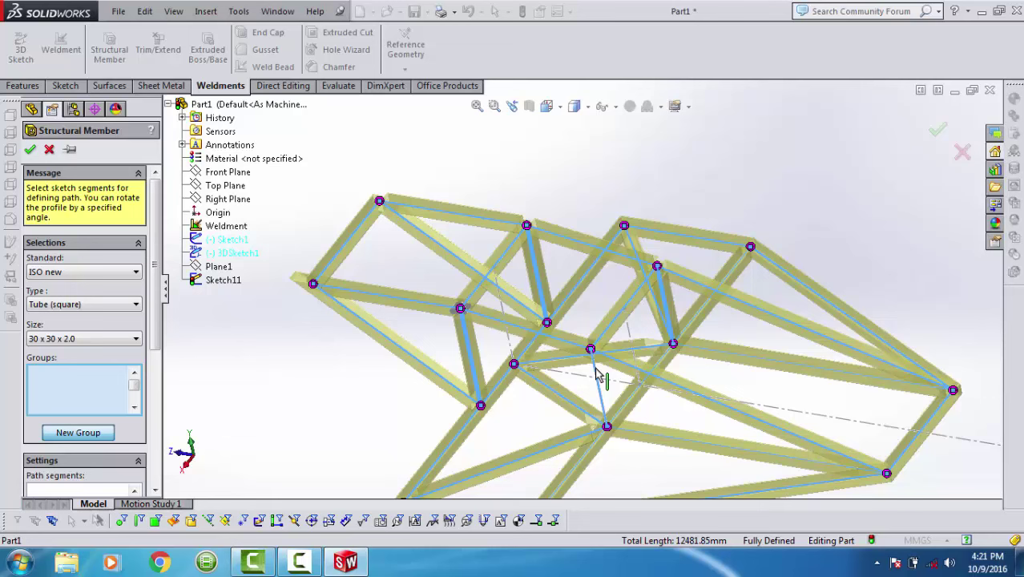
pyautogui.click(597, 375)
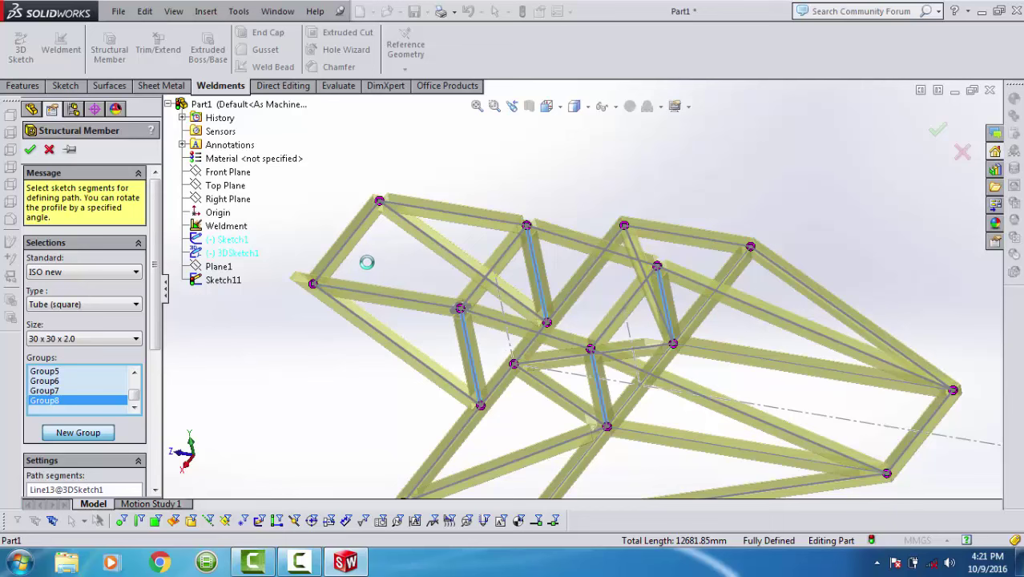
pyautogui.press('Return')
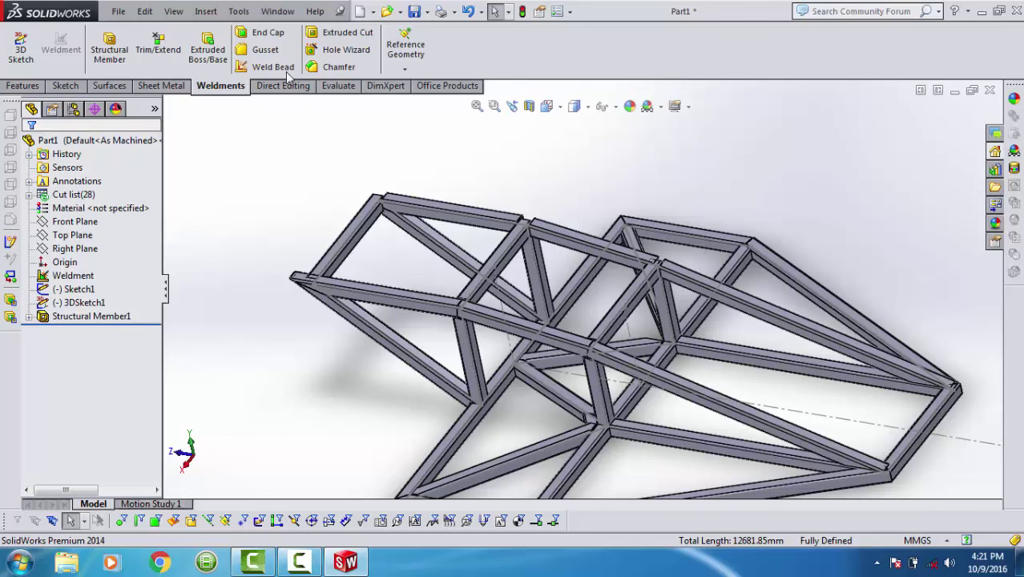
# Trim members [16] and [17] against boundary member [18] with Trim/Extend.
pyautogui.click(158, 49)
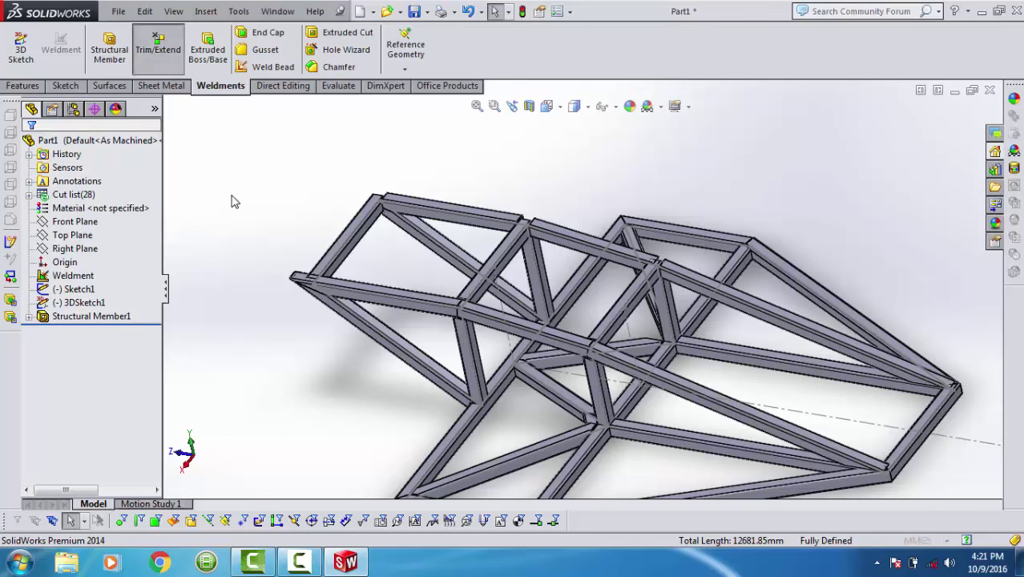
pyautogui.click(351, 305)
pyautogui.click(353, 323)
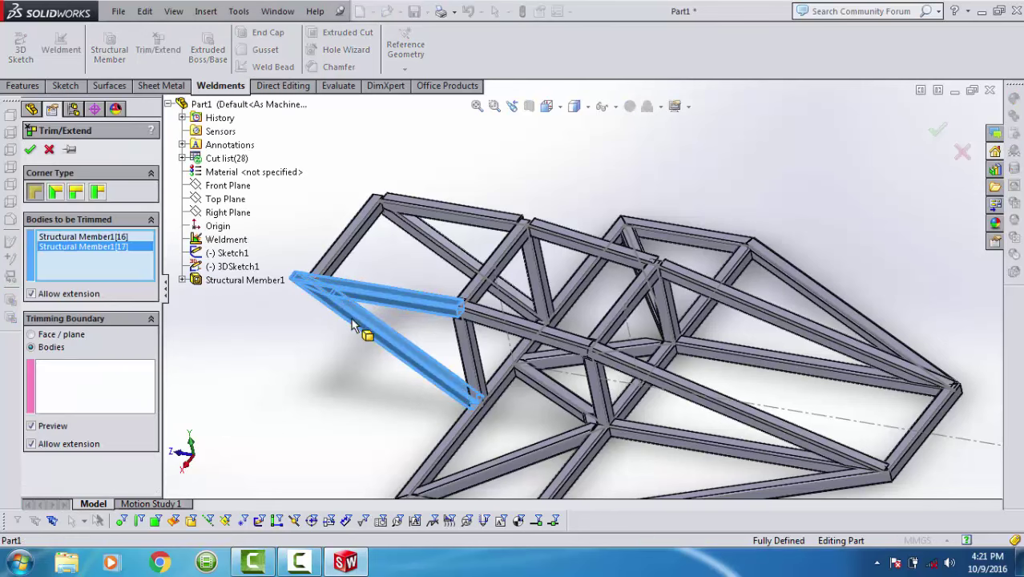
pyautogui.click(93, 393)
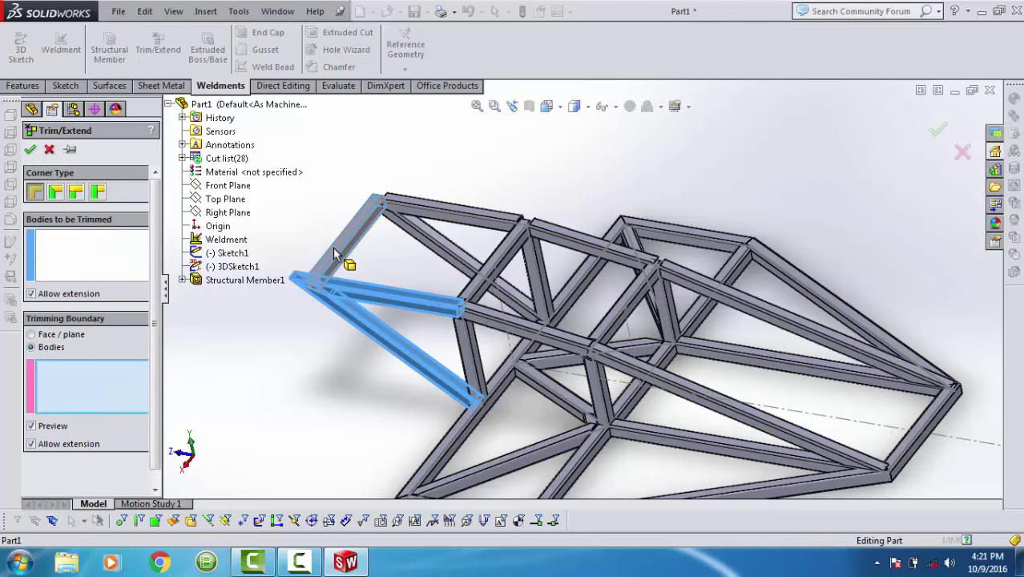
pyautogui.click(334, 251)
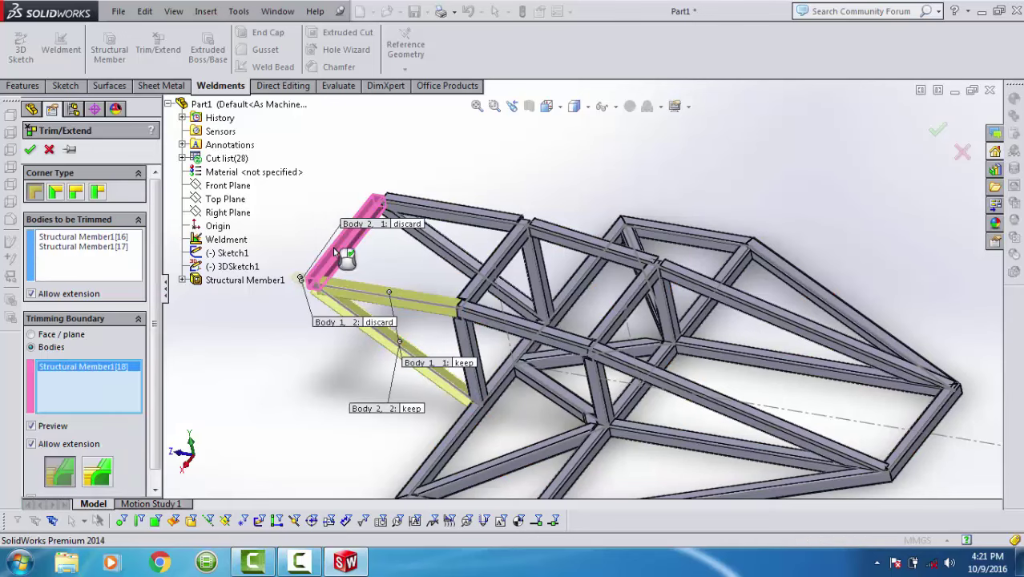
pyautogui.press('Return')
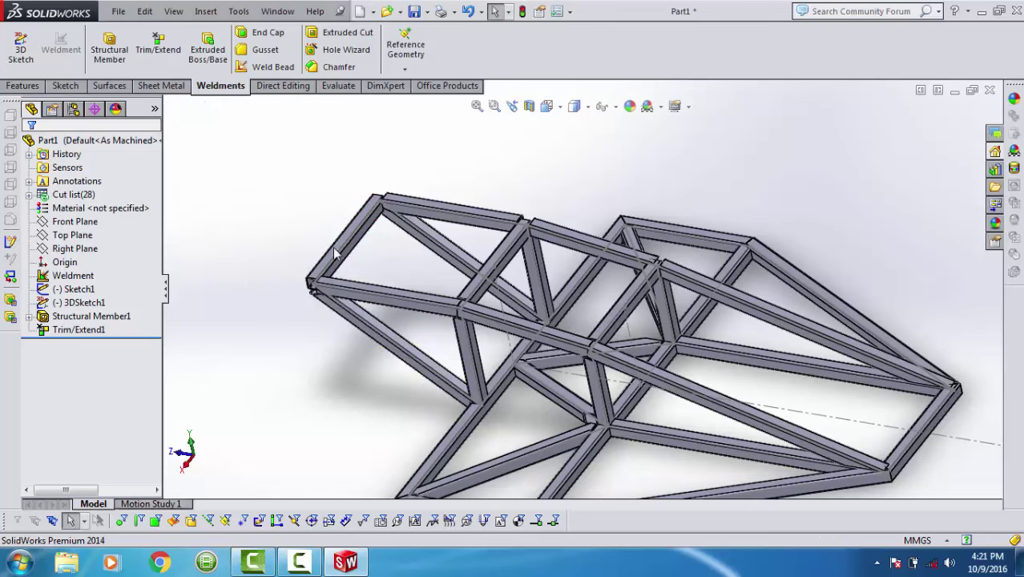
pyautogui.scroll(1, 502, 358)
pyautogui.scroll(-2, 505, 358)
pyautogui.scroll(-3, 529, 353)
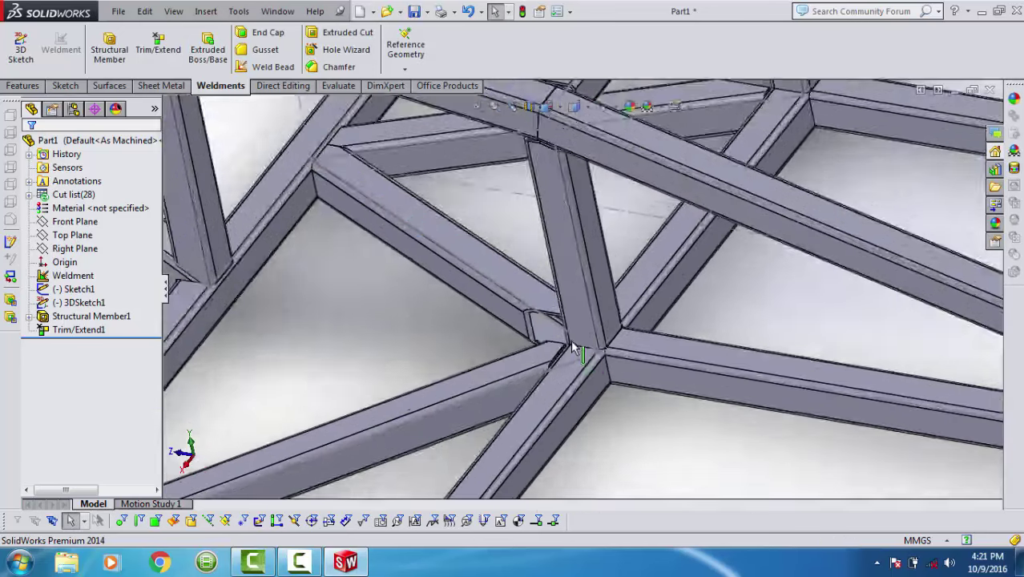
pyautogui.scroll(-3, 570, 341)
pyautogui.moveTo(571, 341)
pyautogui.mouseDown(button='middle')
pyautogui.moveTo(613, 320)
pyautogui.moveTo(651, 335)
pyautogui.moveTo(638, 364)
pyautogui.moveTo(602, 357)
pyautogui.mouseUp(button='middle')
pyautogui.scroll(1, 601, 353)
pyautogui.scroll(3, 601, 348)
pyautogui.scroll(3, 603, 350)
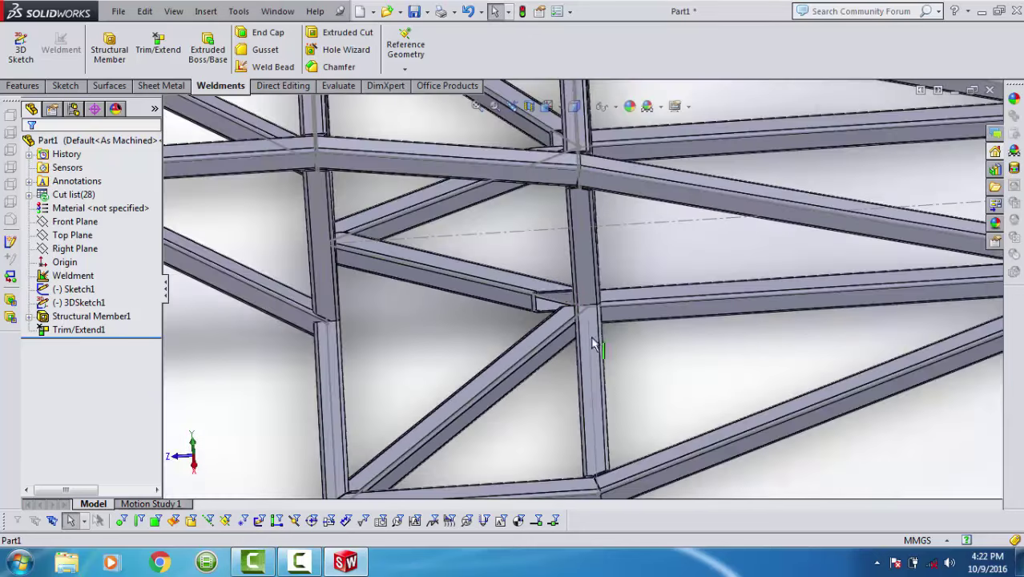
pyautogui.moveTo(566, 283); pyautogui.dragTo(585, 287, button='middle')
pyautogui.scroll(5, 583, 288)
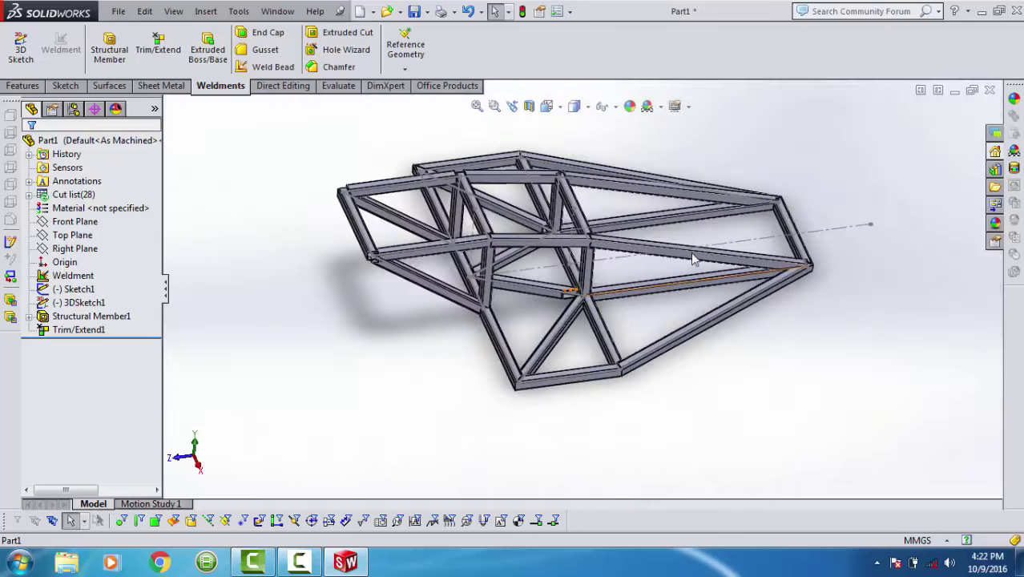
pyautogui.moveTo(684, 217)
pyautogui.mouseDown(button='middle')
pyautogui.moveTo(674, 178)
pyautogui.moveTo(595, 235)
pyautogui.moveTo(653, 175)
pyautogui.moveTo(669, 183)
pyautogui.mouseUp(button='middle')
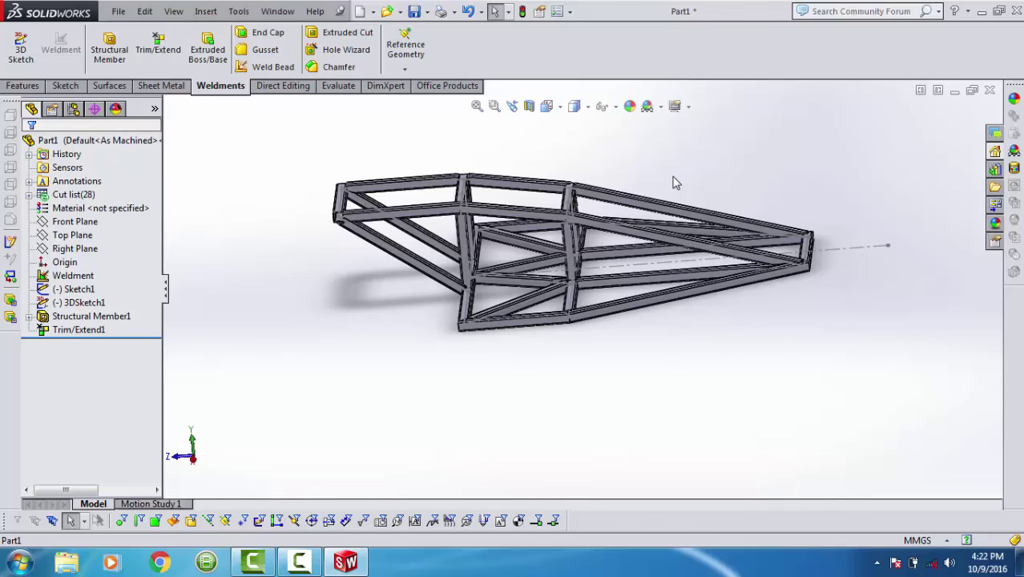
pyautogui.moveTo(673, 182)
pyautogui.mouseDown(button='middle')
pyautogui.moveTo(686, 257)
pyautogui.moveTo(617, 265)
pyautogui.moveTo(559, 337)
pyautogui.moveTo(603, 319)
pyautogui.moveTo(758, 311)
pyautogui.moveTo(774, 268)
pyautogui.mouseUp(button='middle')
pyautogui.scroll(-3, 757, 309)
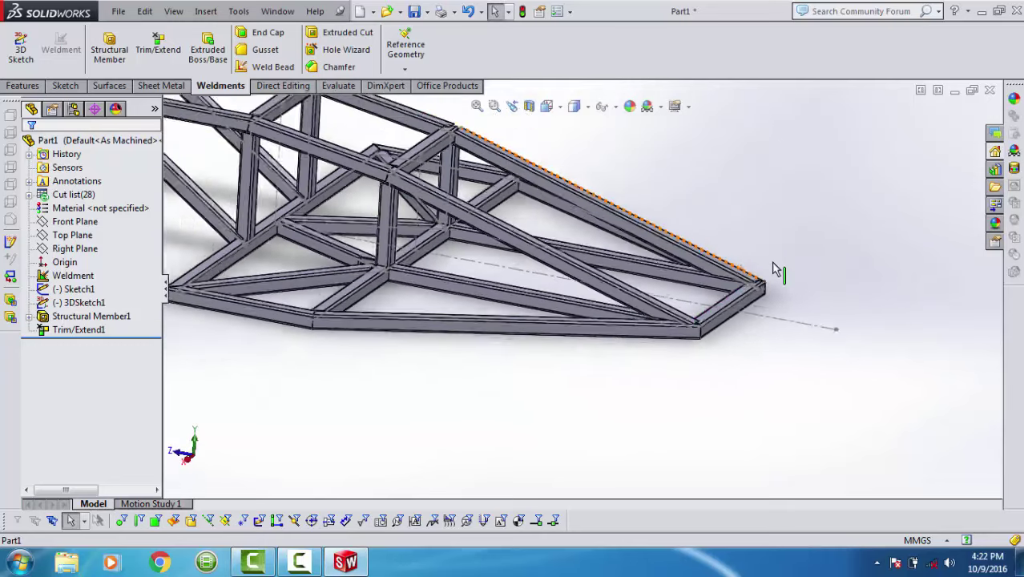
pyautogui.scroll(3, 774, 268)
pyautogui.moveTo(707, 293); pyautogui.dragTo(721, 244, button='middle')
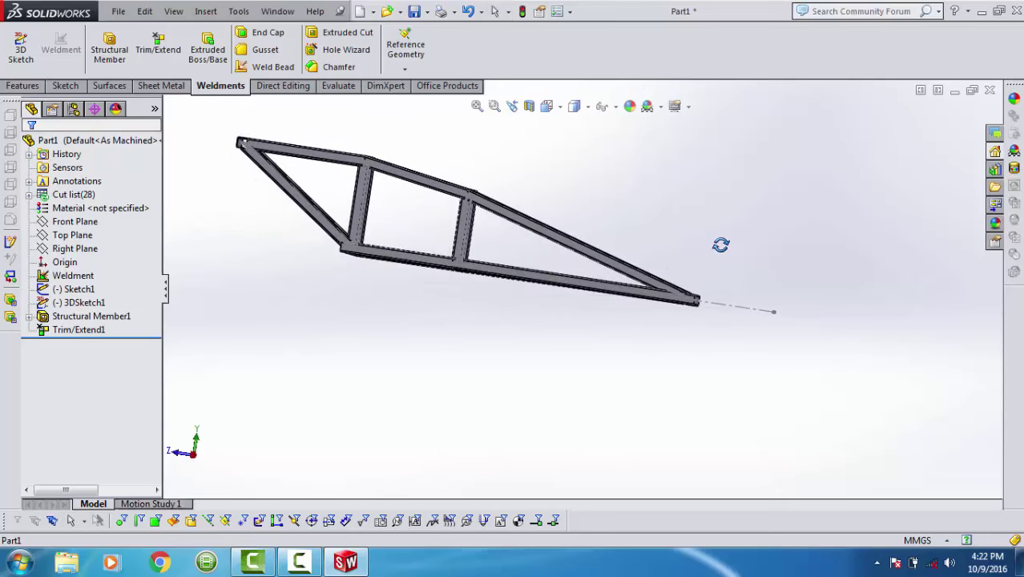
pyautogui.click(546, 106)
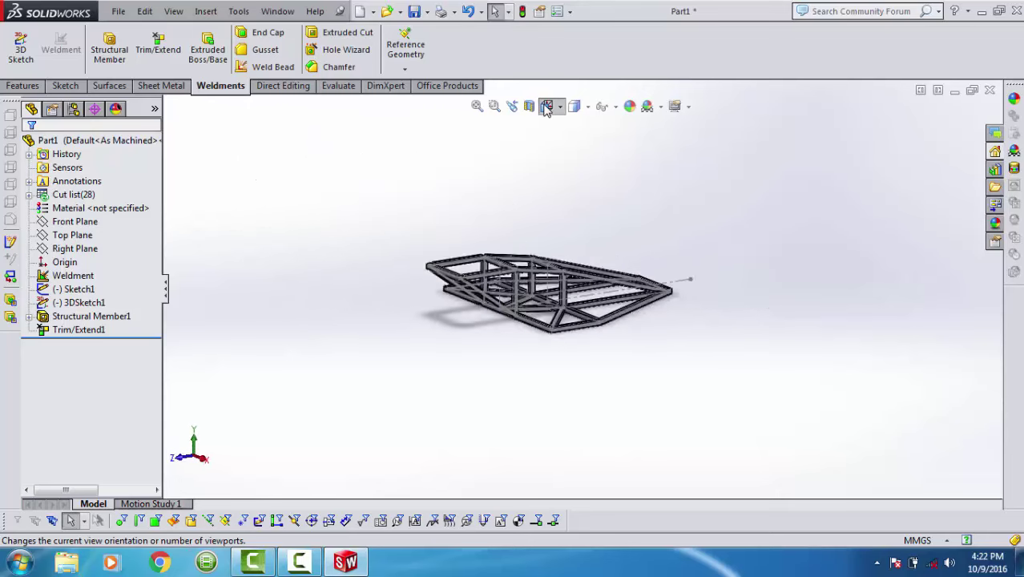
pyautogui.click(546, 106)
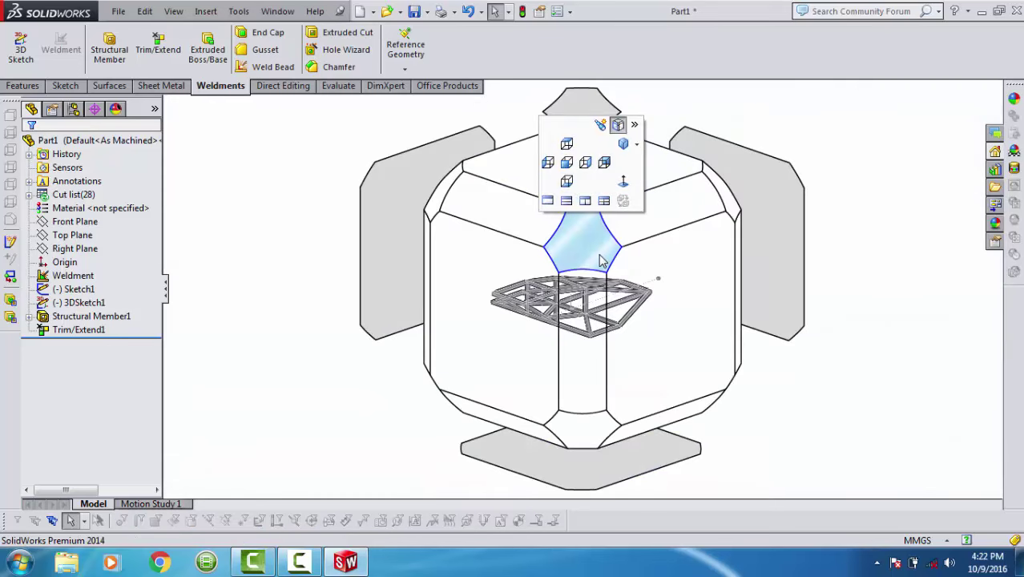
pyautogui.click(603, 261)
pyautogui.moveTo(656, 267)
pyautogui.mouseDown(button='middle')
pyautogui.moveTo(661, 290)
pyautogui.moveTo(590, 284)
pyautogui.mouseUp(button='middle')
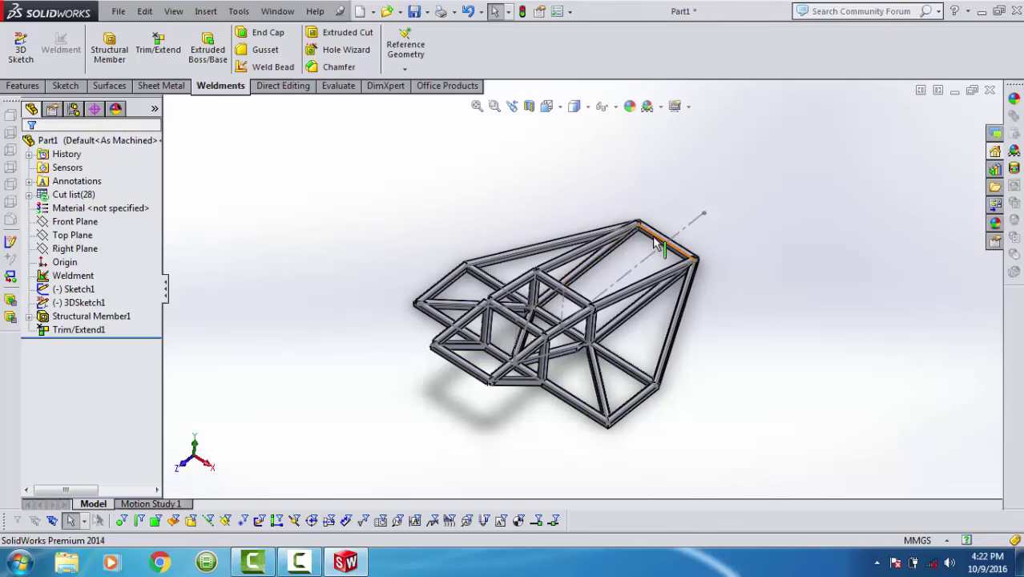
pyautogui.moveTo(663, 239)
pyautogui.mouseDown(button='middle')
pyautogui.moveTo(612, 228)
pyautogui.moveTo(589, 268)
pyautogui.mouseUp(button='middle')
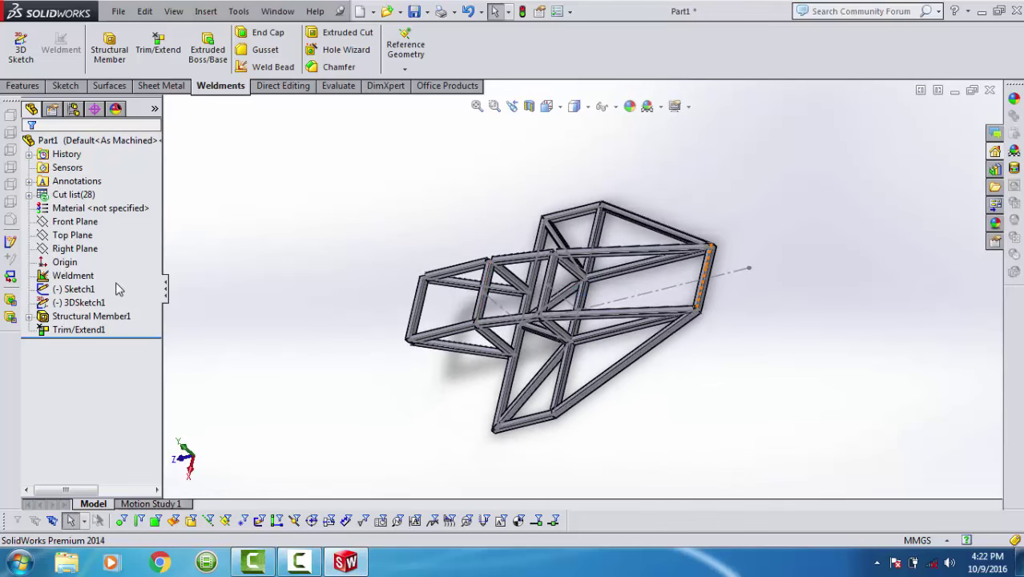
pyautogui.click(79, 303)
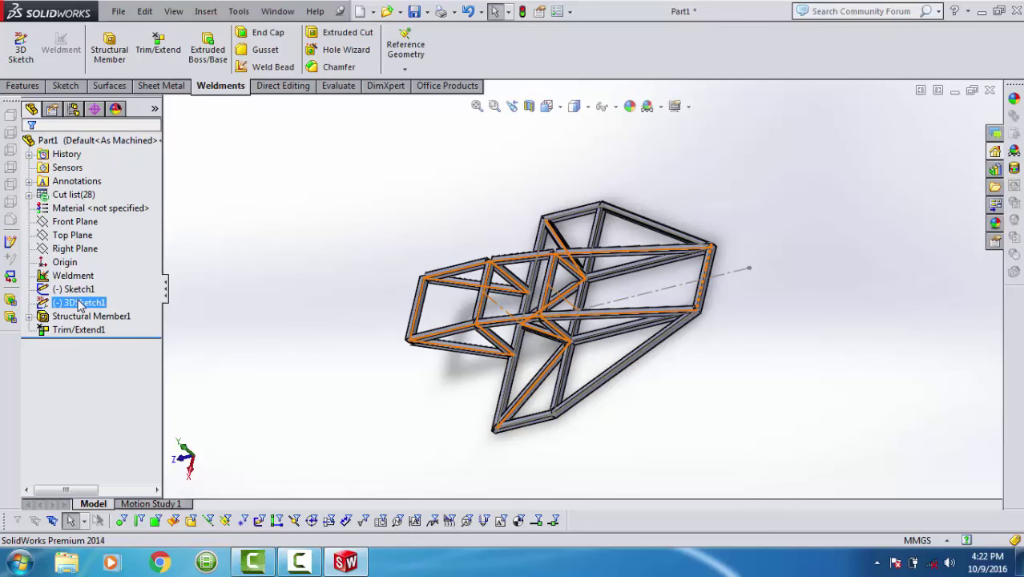
pyautogui.press('Escape')
pyautogui.scroll(-3, 559, 281)
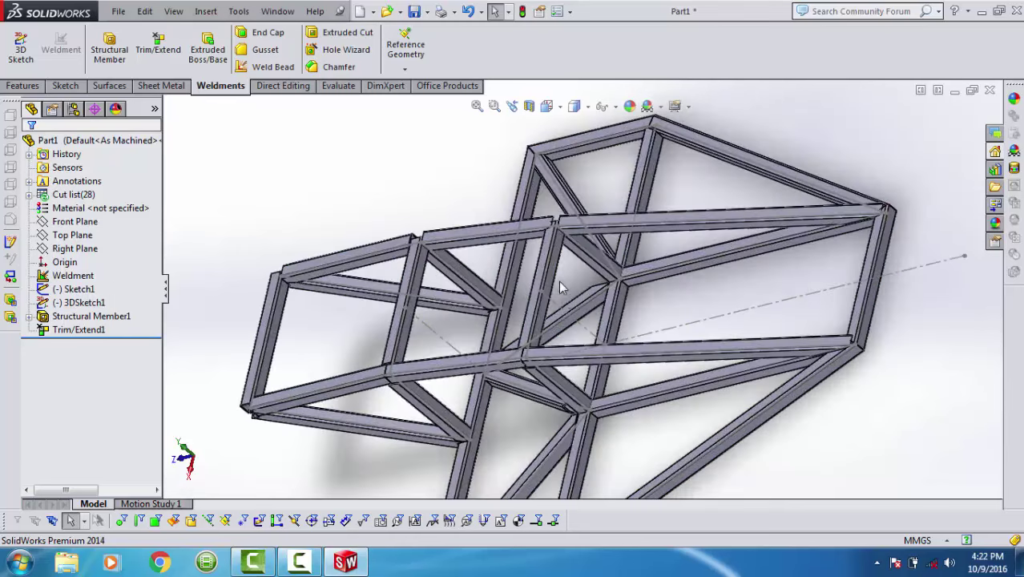
pyautogui.moveTo(551, 293); pyautogui.dragTo(542, 258, button='middle')
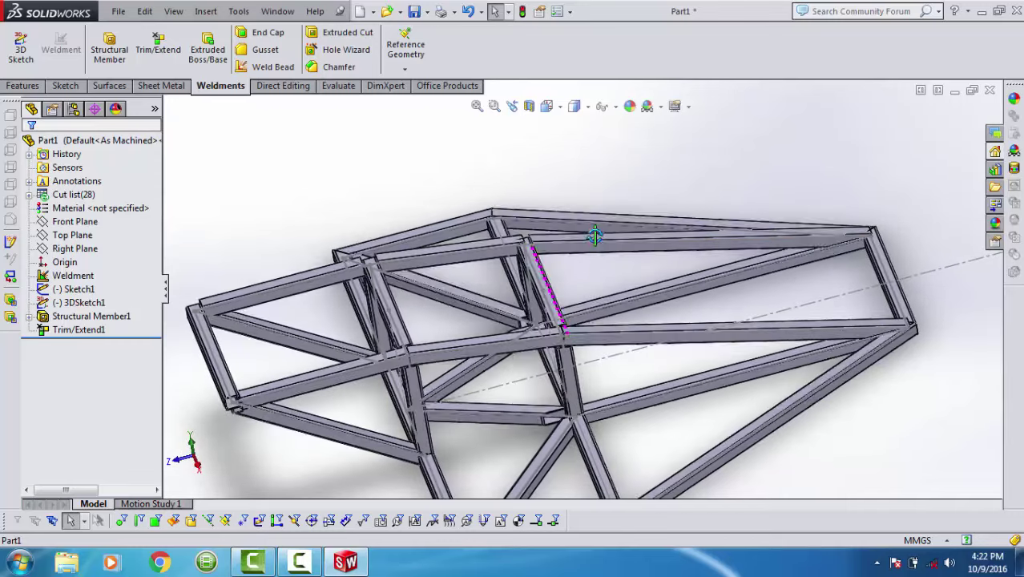
pyautogui.scroll(-2, 542, 259)
pyautogui.scroll(-2, 542, 259)
pyautogui.scroll(-2, 543, 259)
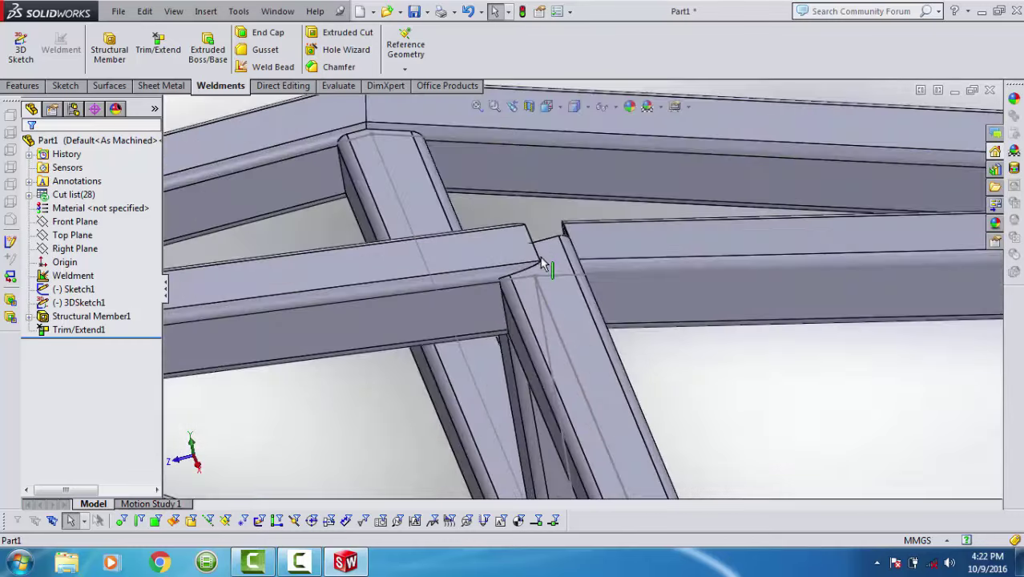
pyautogui.scroll(-2, 543, 259)
pyautogui.moveTo(549, 305)
pyautogui.mouseDown(button='middle')
pyautogui.moveTo(577, 423)
pyautogui.moveTo(551, 367)
pyautogui.mouseUp(button='middle')
pyautogui.scroll(2, 551, 367)
pyautogui.scroll(2, 546, 333)
pyautogui.scroll(2, 557, 341)
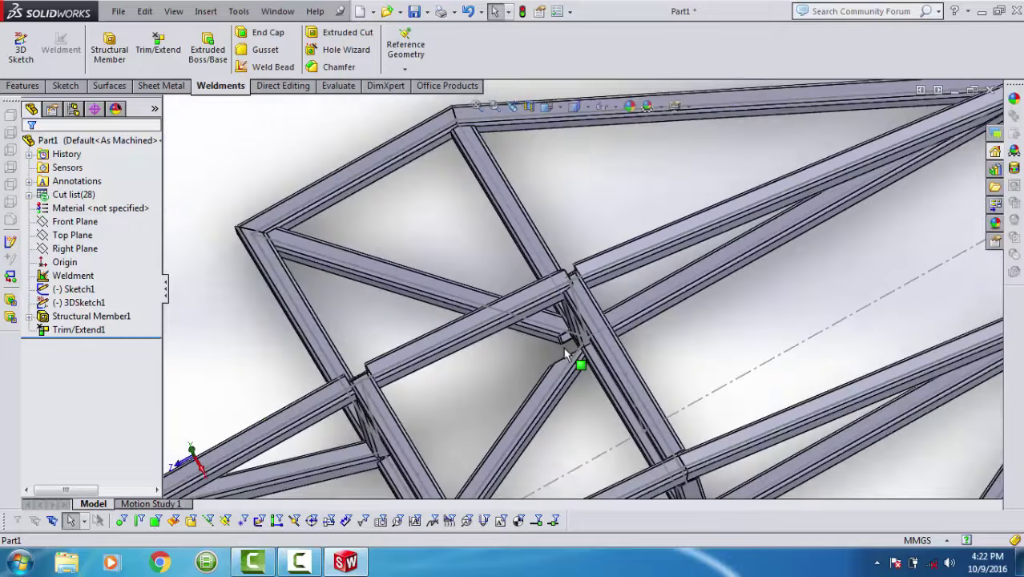
pyautogui.scroll(2, 563, 347)
pyautogui.scroll(-3, 574, 352)
pyautogui.scroll(-2, 578, 315)
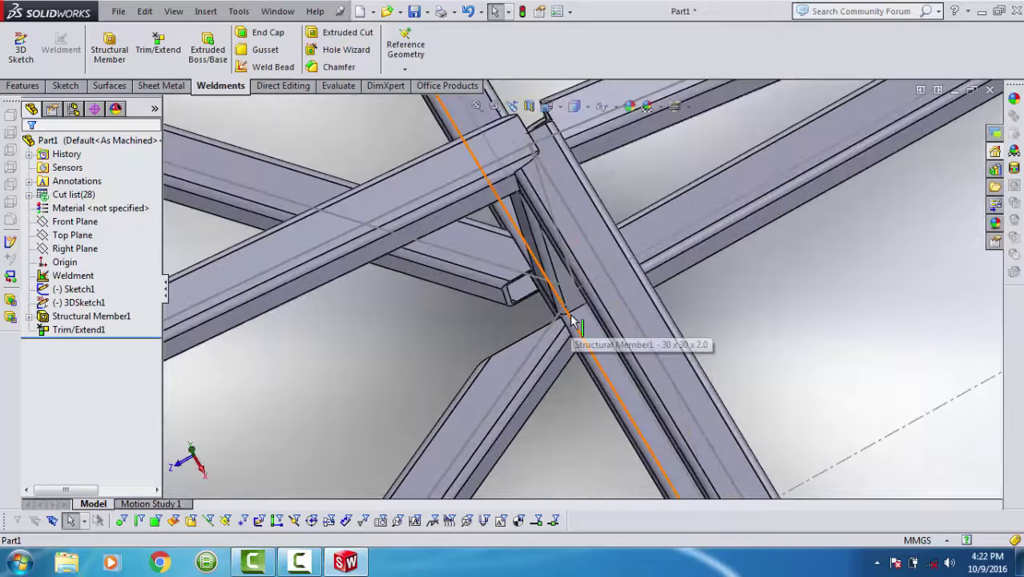
pyautogui.scroll(-1, 577, 301)
pyautogui.moveTo(576, 300); pyautogui.dragTo(592, 283, button='middle')
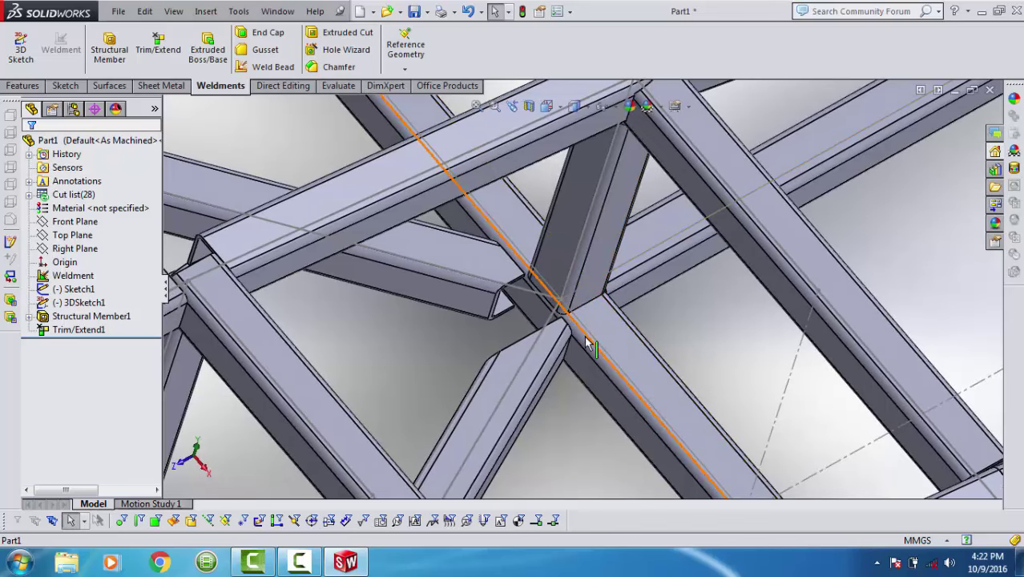
# Trim members [13] and [12] back to diagonal member [9] with Trim/Extend.
pyautogui.click(158, 45)
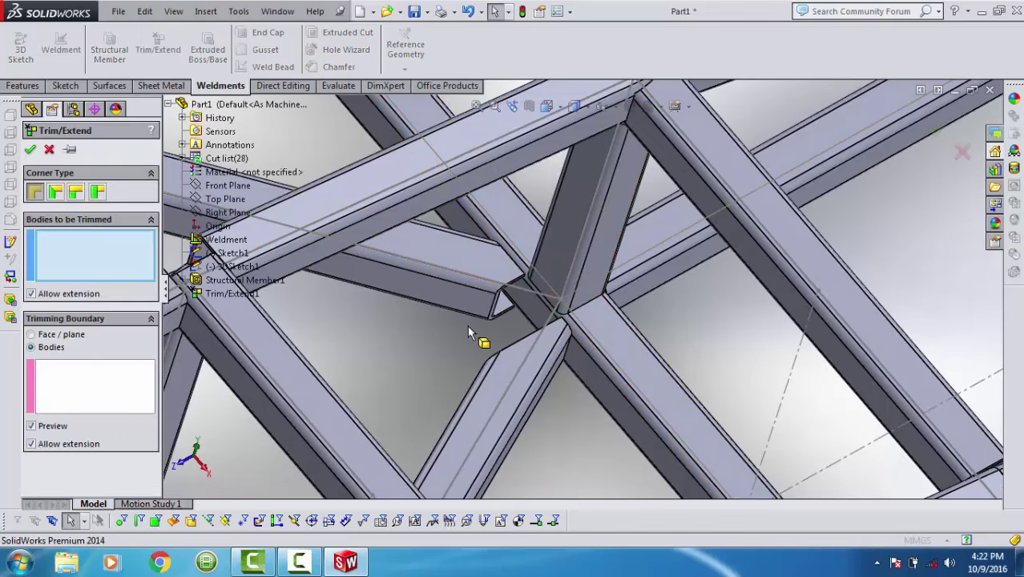
pyautogui.click(471, 303)
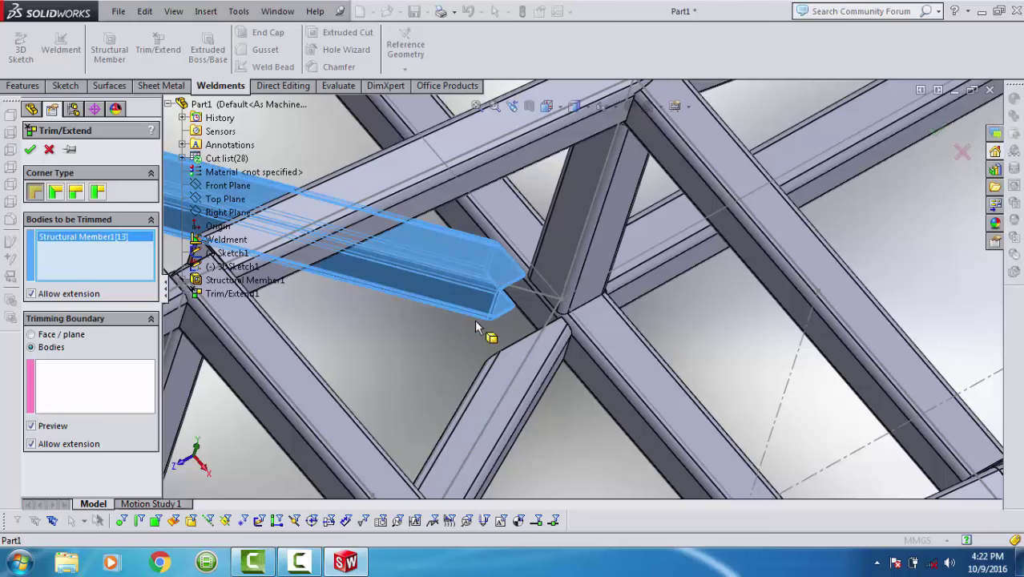
pyautogui.click(499, 364)
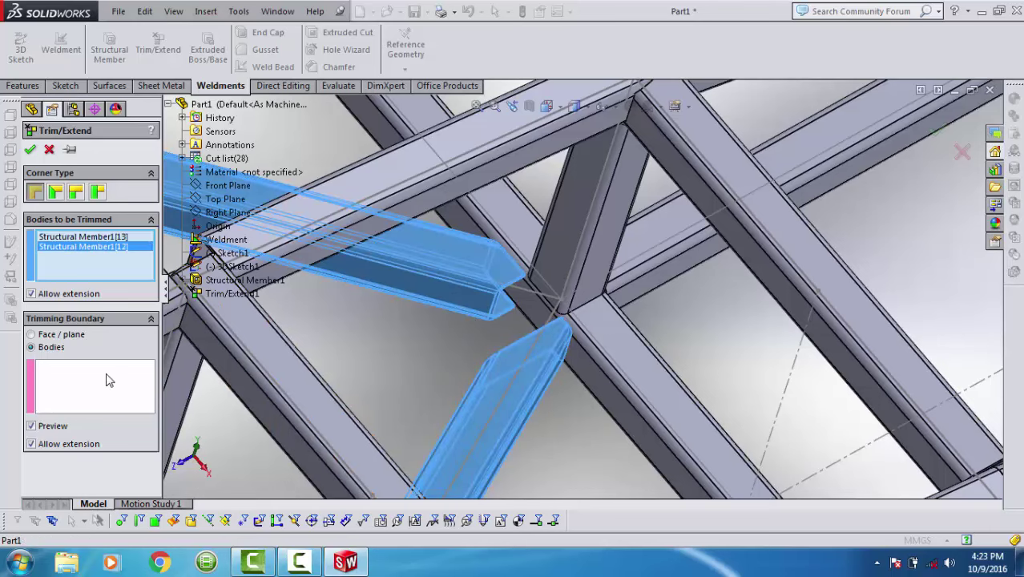
pyautogui.click(619, 367)
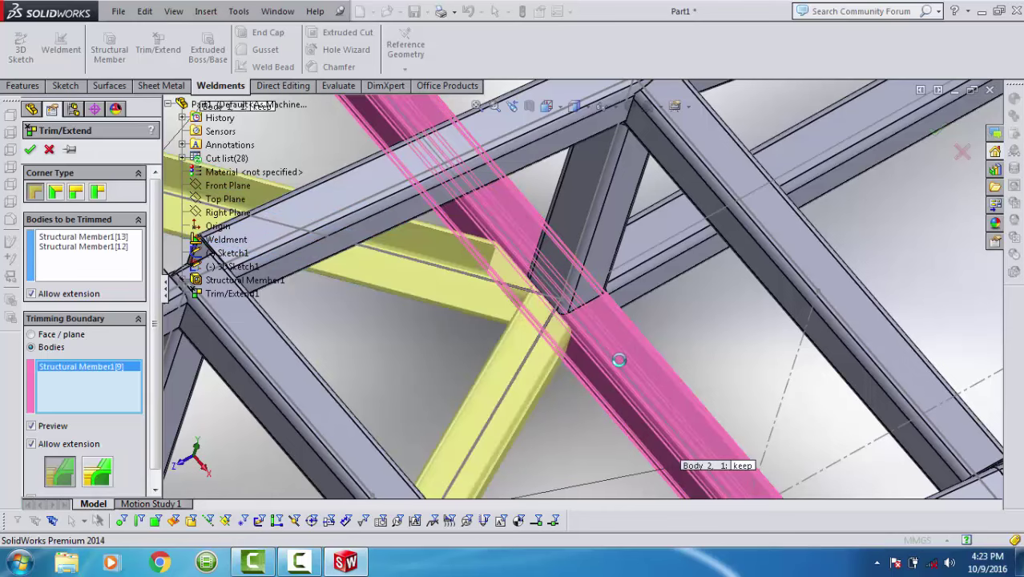
pyautogui.scroll(3, 619, 359)
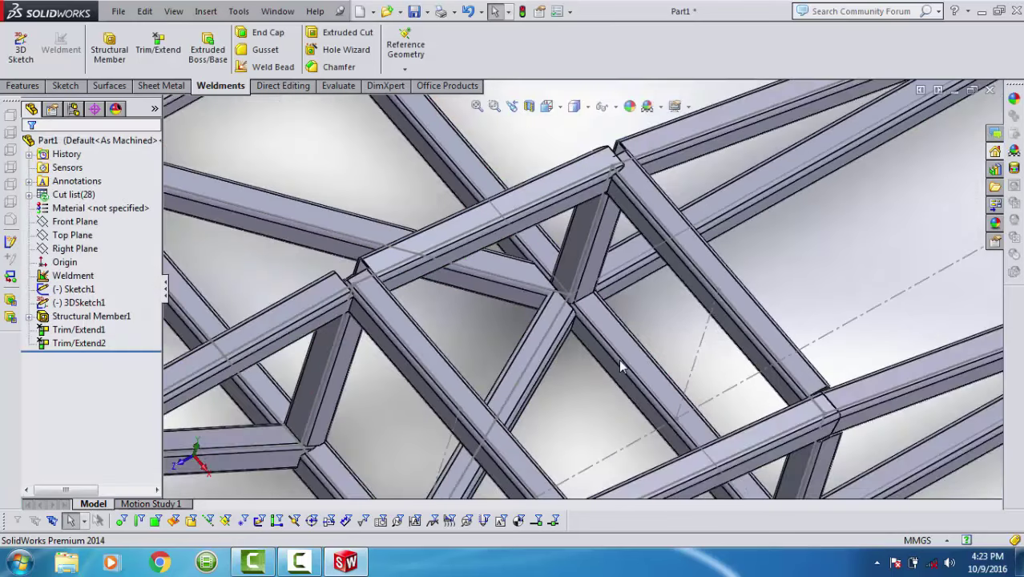
pyautogui.scroll(-3, 548, 314)
pyautogui.scroll(-3, 565, 278)
pyautogui.scroll(-3, 561, 277)
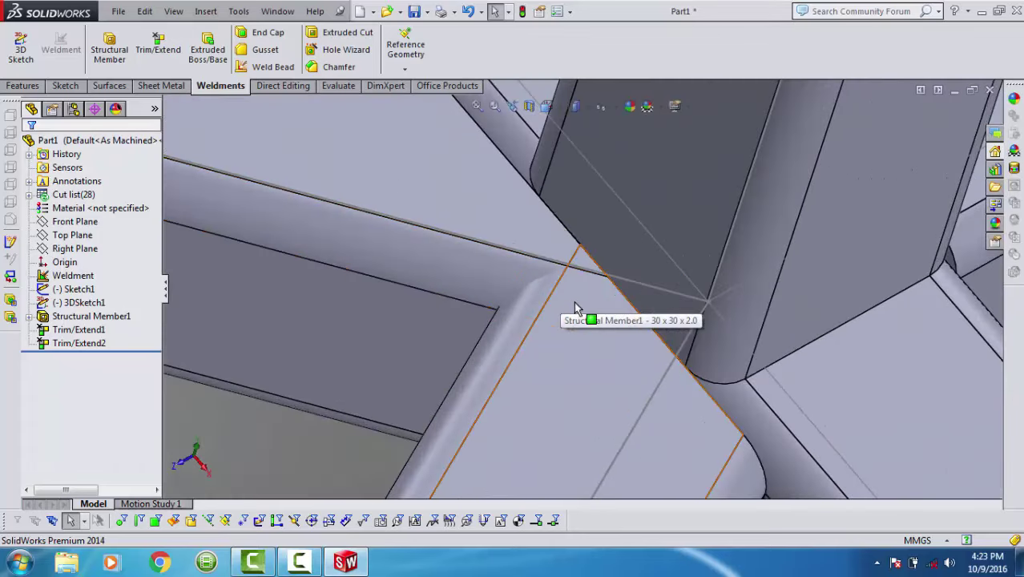
pyautogui.scroll(2, 572, 303)
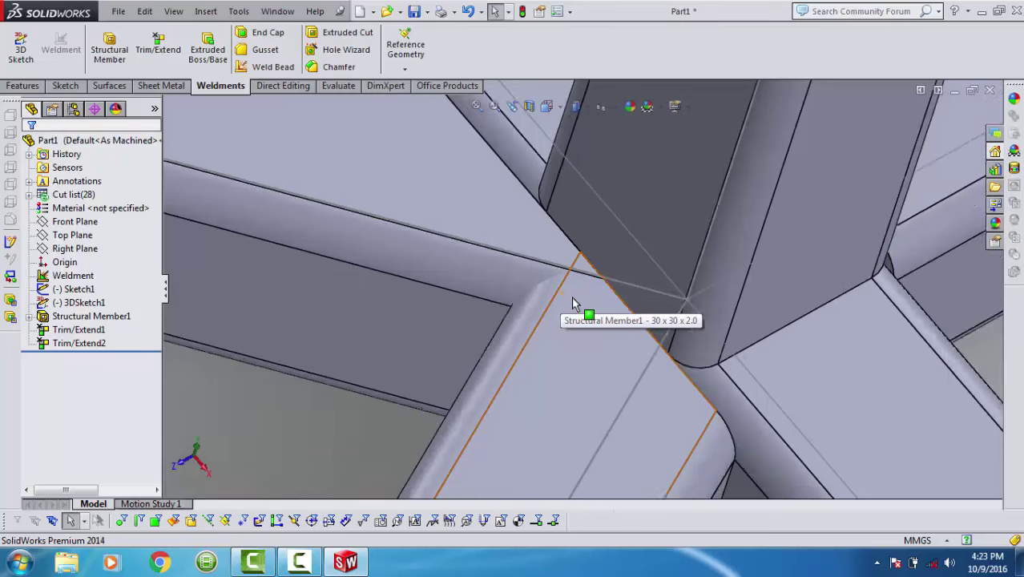
pyautogui.scroll(2, 570, 303)
pyautogui.scroll(2, 570, 296)
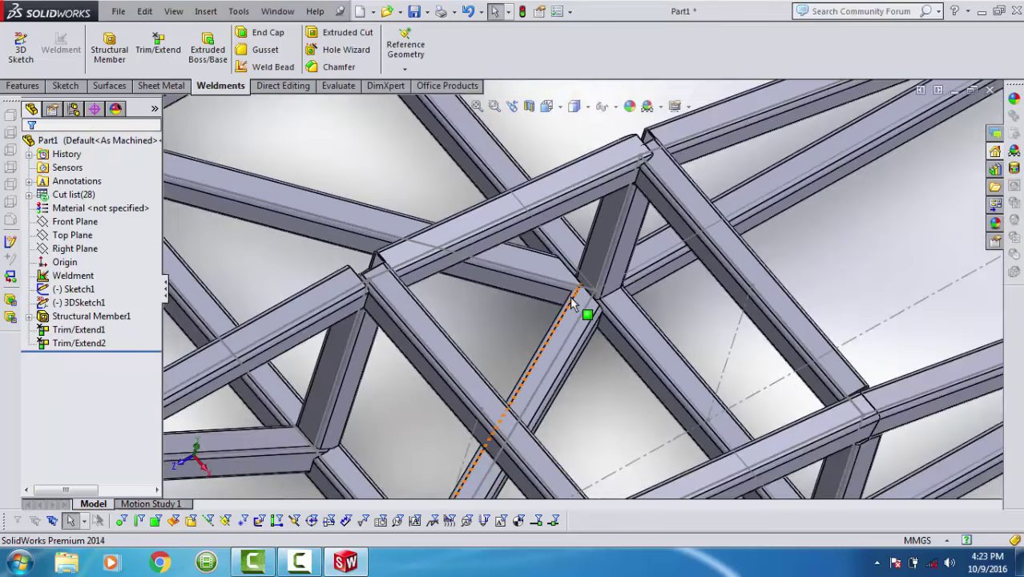
pyautogui.scroll(2, 585, 308)
pyautogui.scroll(-3, 492, 264)
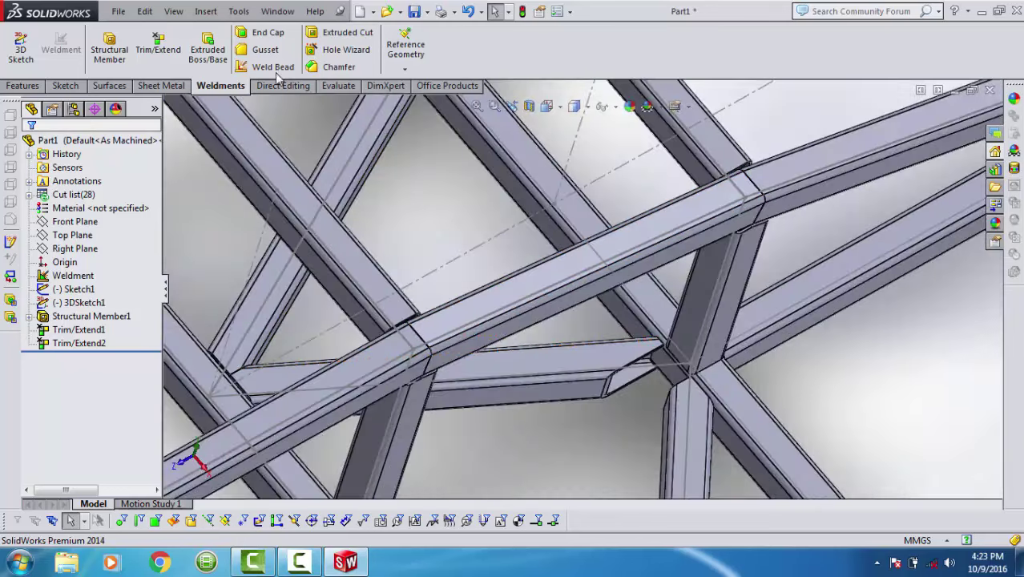
# Trim the horizontal [11] and vertical [10] members against diagonal member [9].
pyautogui.click(157, 48)
pyautogui.click(571, 374)
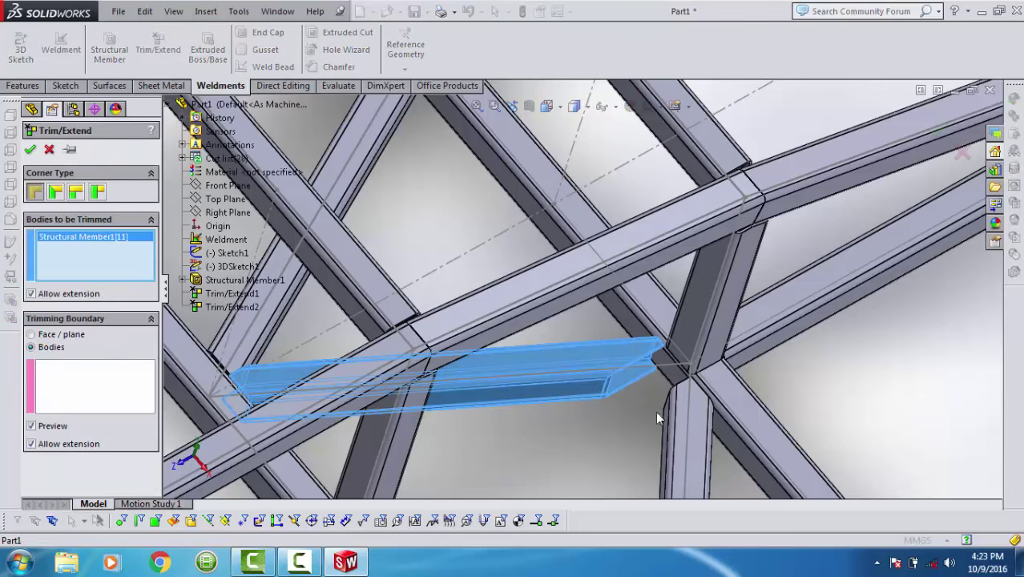
pyautogui.click(695, 436)
pyautogui.click(113, 386)
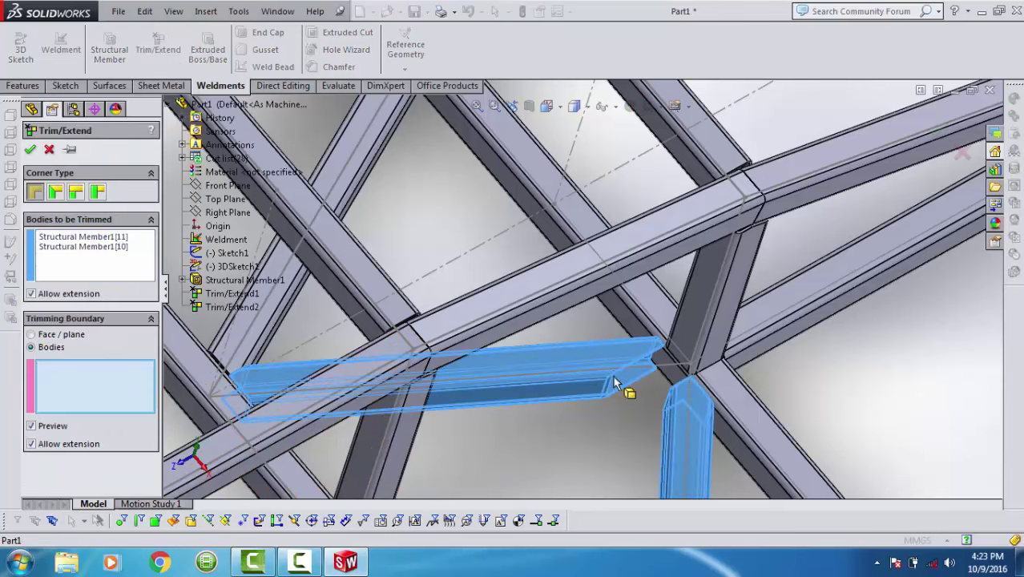
pyautogui.click(731, 410)
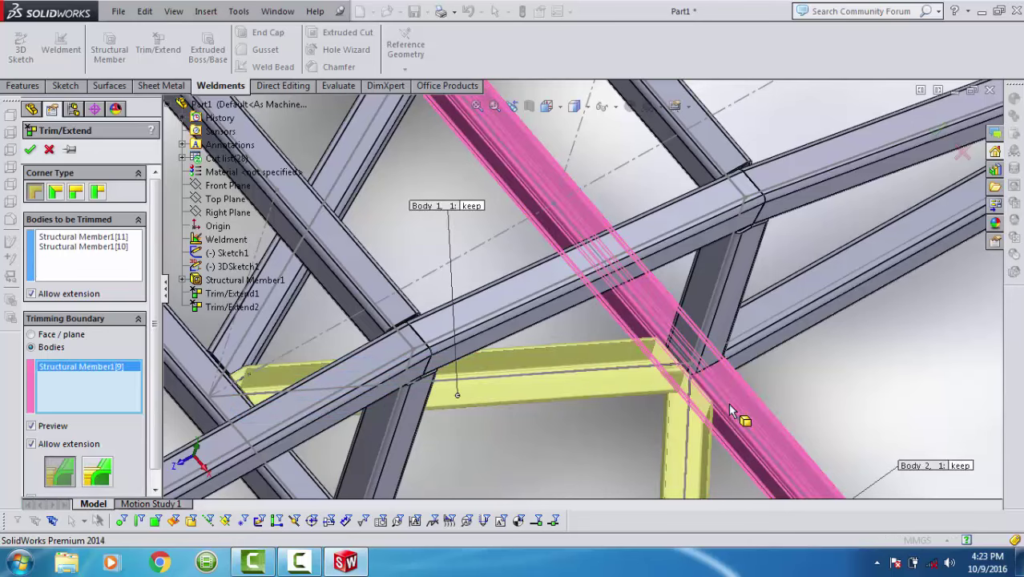
pyautogui.press('Return')
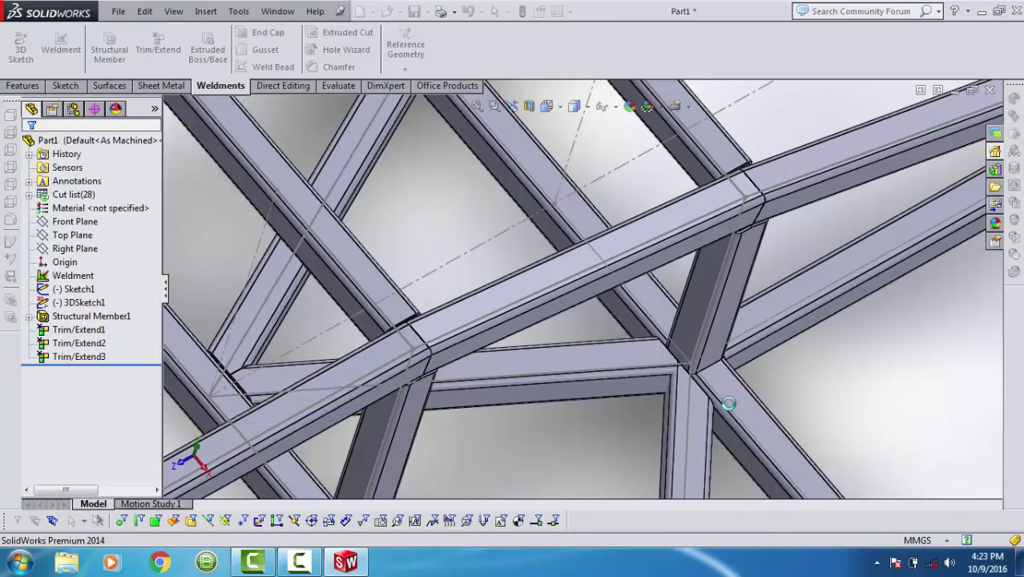
# Orbit and zoom to inspect the trimmed frame and its tapered end.
pyautogui.scroll(3, 728, 404)
pyautogui.scroll(3, 729, 405)
pyautogui.moveTo(729, 407); pyautogui.dragTo(708, 353, button='middle')
pyautogui.scroll(-5, 881, 257)
pyautogui.scroll(-4, 888, 253)
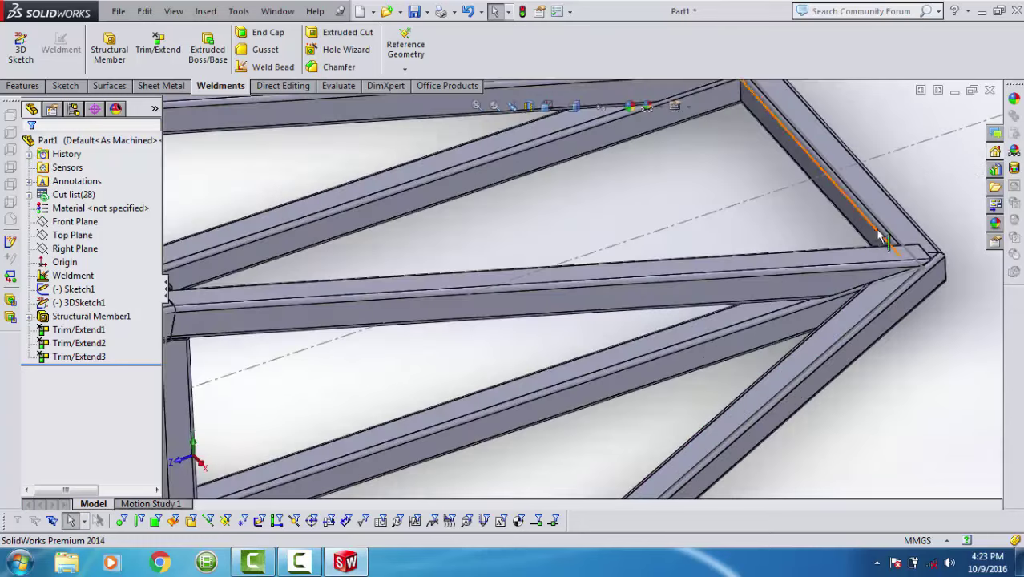
pyautogui.scroll(5, 888, 250)
pyautogui.moveTo(888, 250)
pyautogui.mouseDown(button='middle')
pyautogui.moveTo(862, 228)
pyautogui.moveTo(805, 253)
pyautogui.moveTo(812, 290)
pyautogui.mouseUp(button='middle')
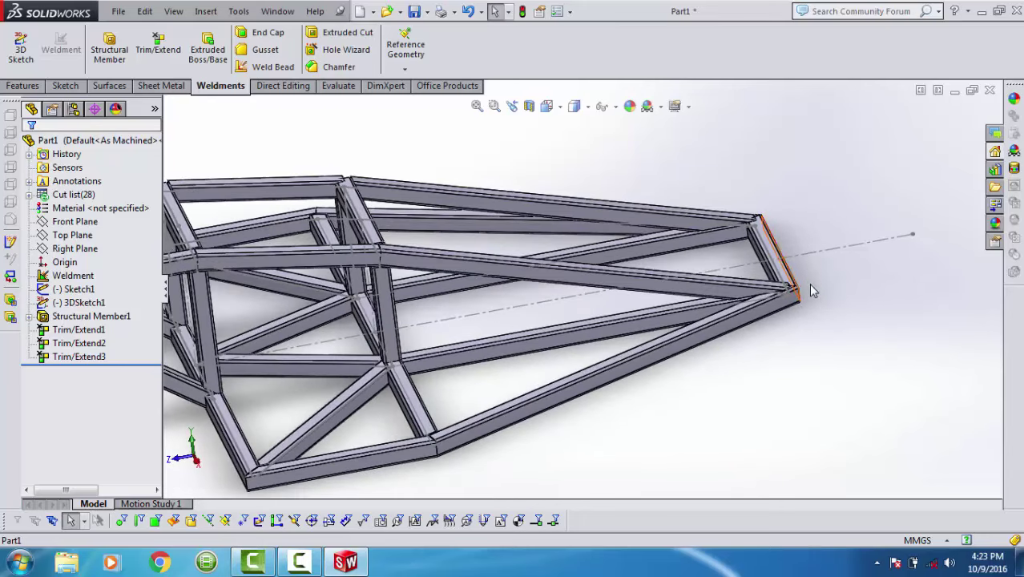
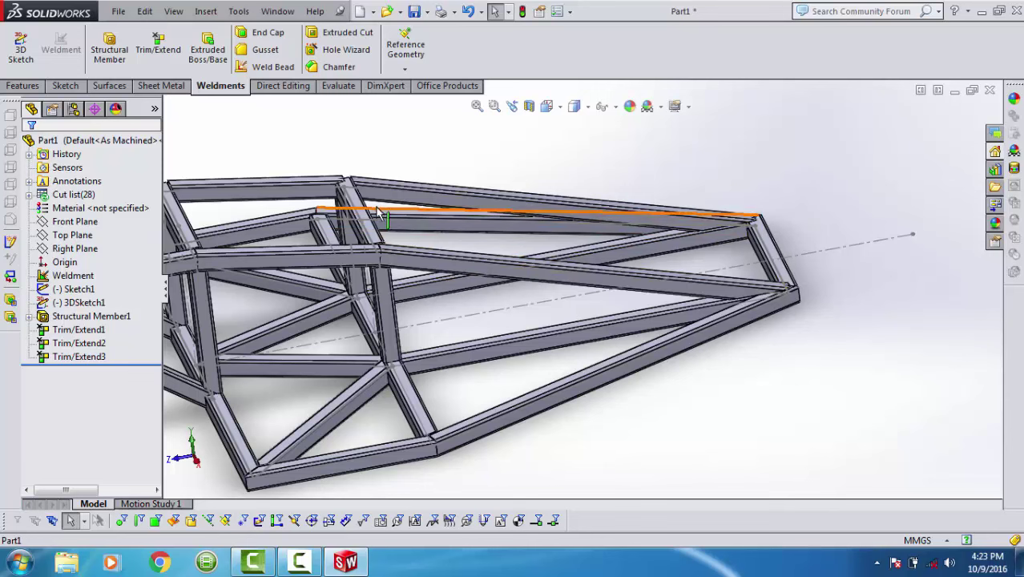
# Start a sketch on the Right Plane and draw a short tab line ahead of the frame.
pyautogui.click(77, 223)
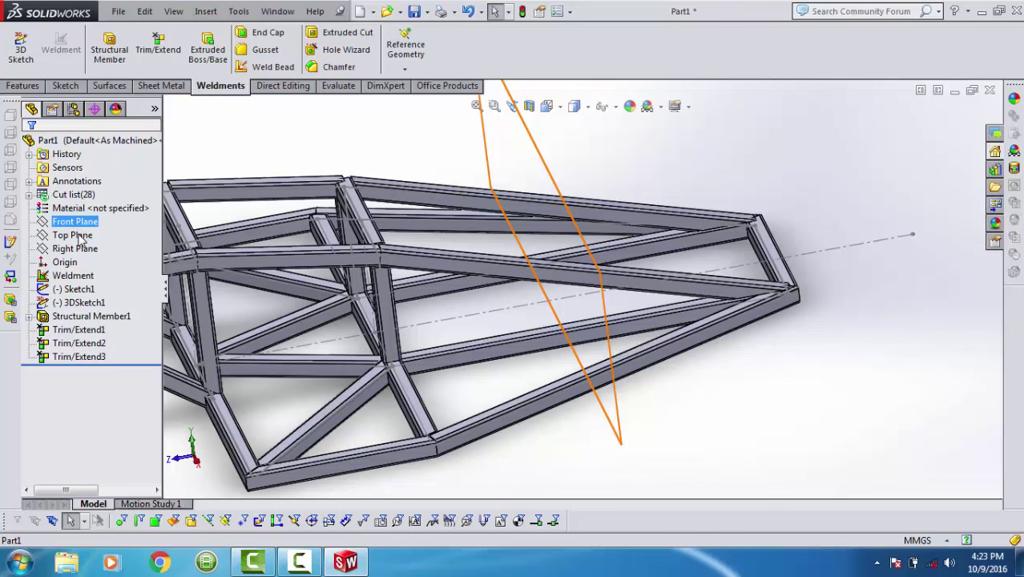
pyautogui.click(80, 236)
pyautogui.keyDown('ctrl'); pyautogui.click(80, 250); pyautogui.keyUp('ctrl')
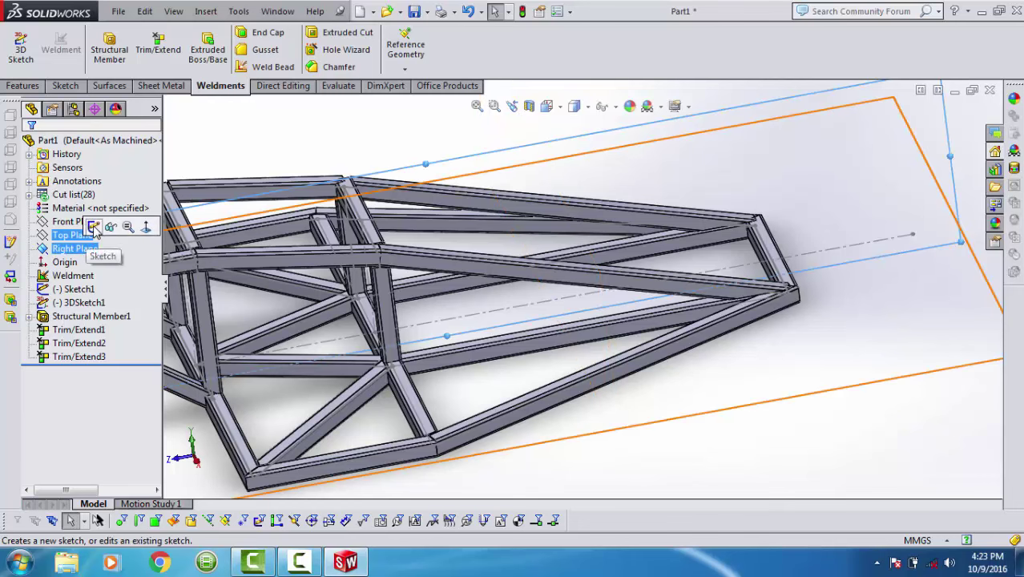
pyautogui.click(94, 228)
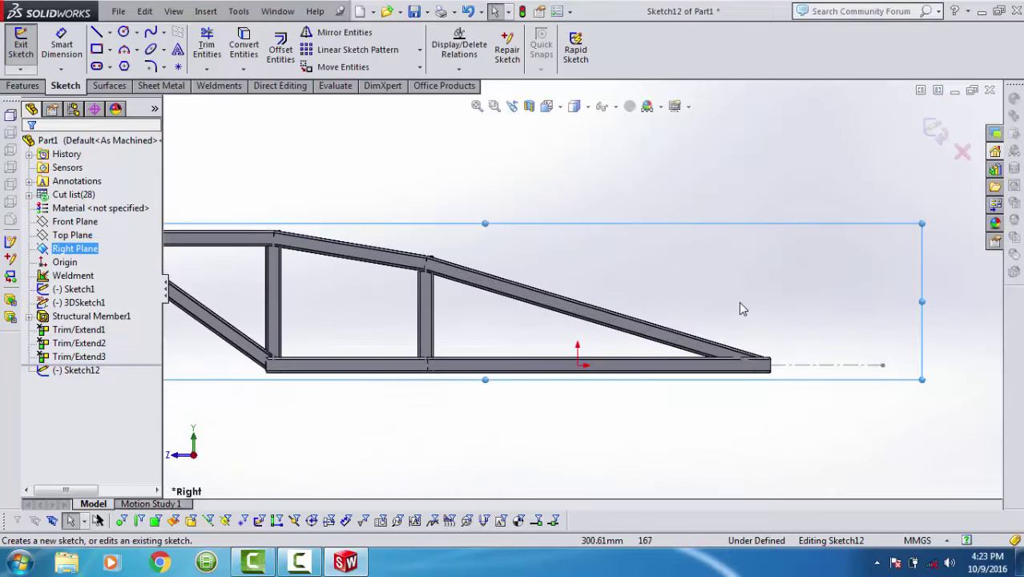
pyautogui.press('f')
pyautogui.press('l')
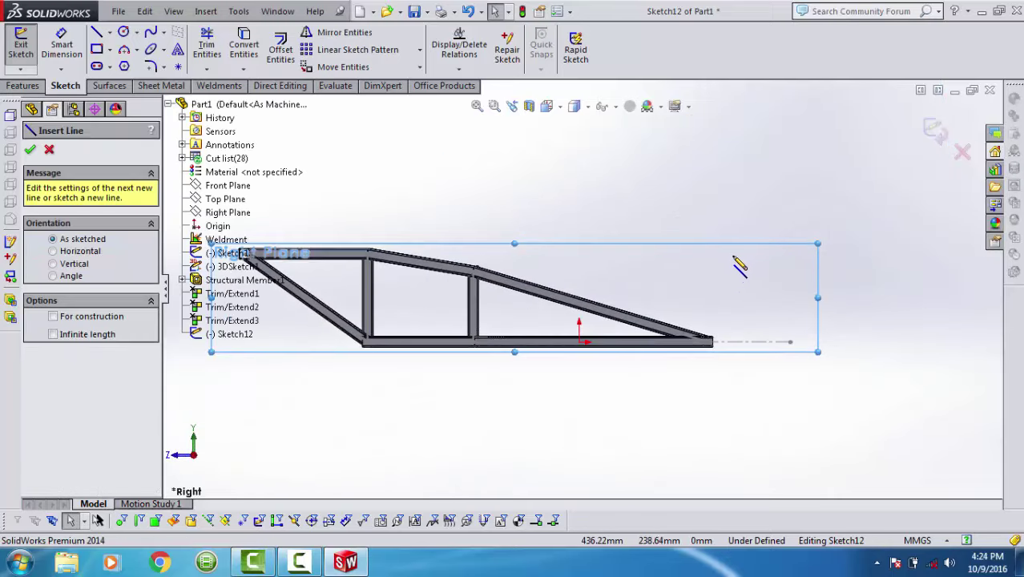
pyautogui.click(746, 251)
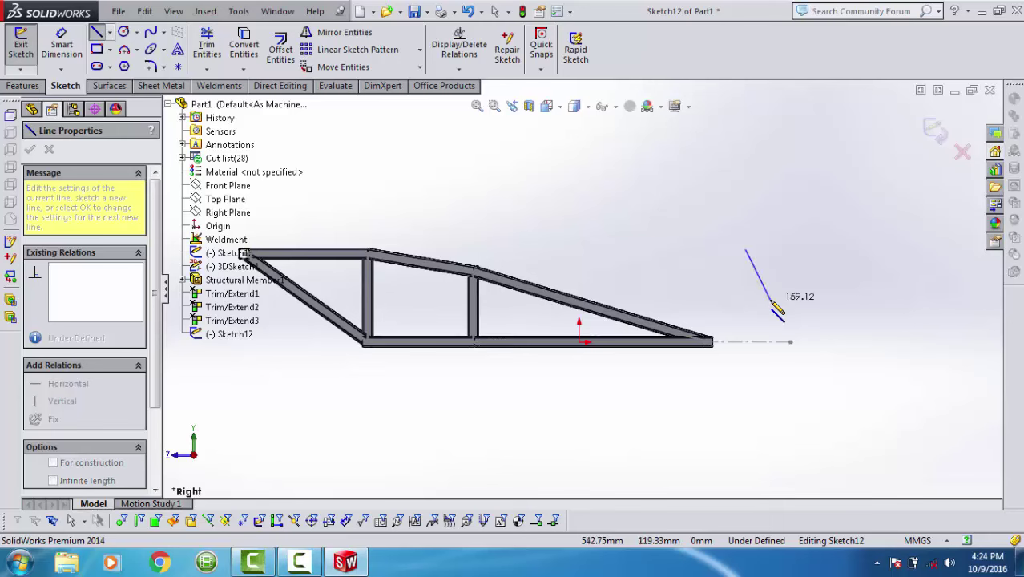
pyautogui.click(773, 301)
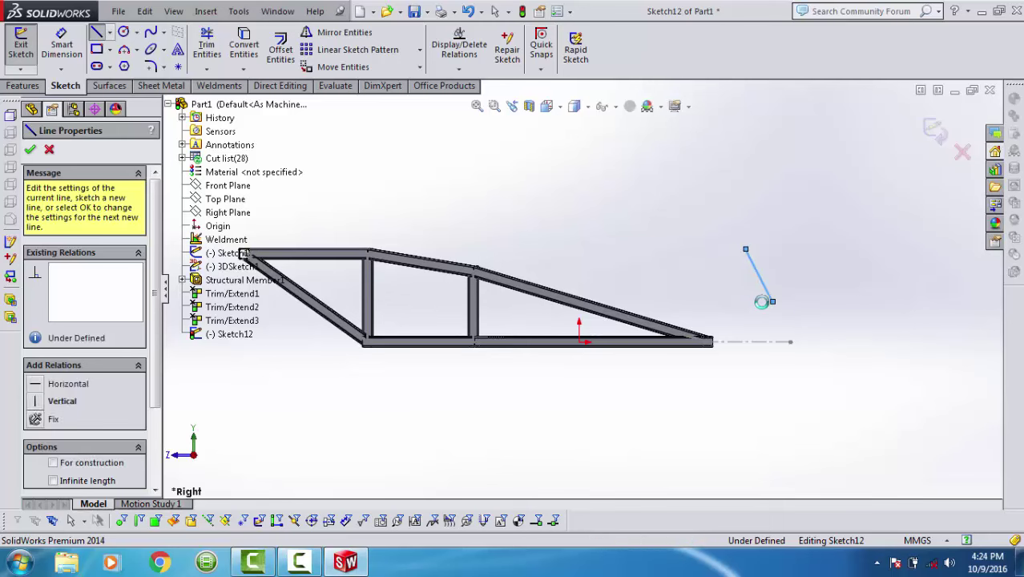
pyautogui.press('Escape')
# Draw a line from the tab line's lower end to the frame's lower front corner.
pyautogui.moveTo(755, 301); pyautogui.dragTo(678, 296, button='right')
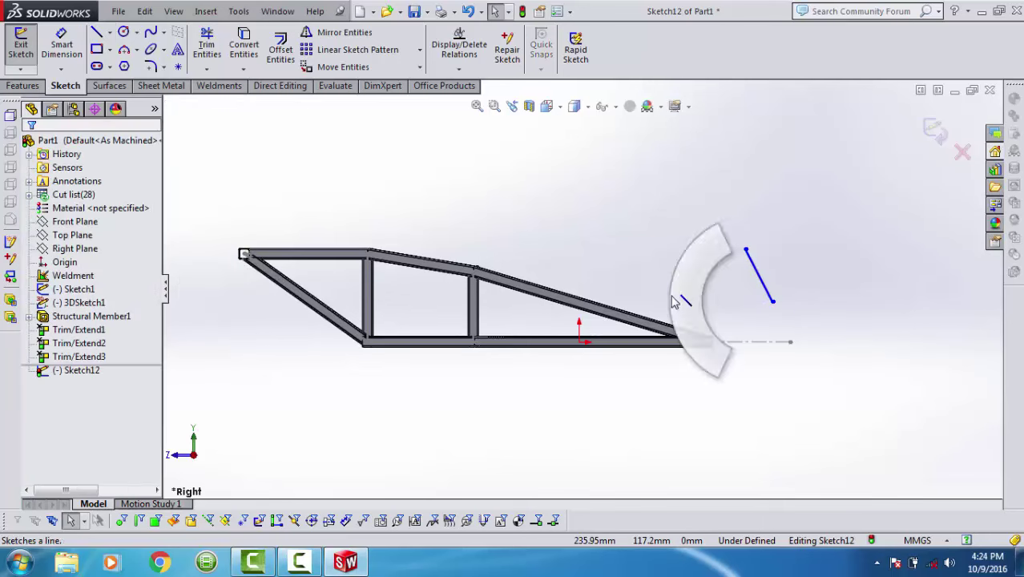
pyautogui.click(771, 300)
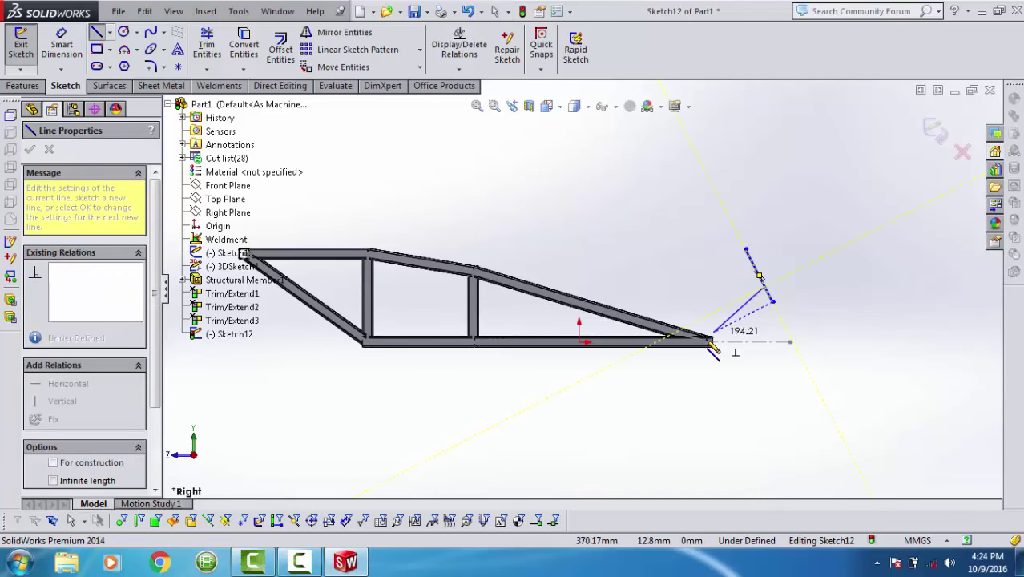
pyautogui.scroll(-2, 710, 343)
pyautogui.scroll(-2, 697, 340)
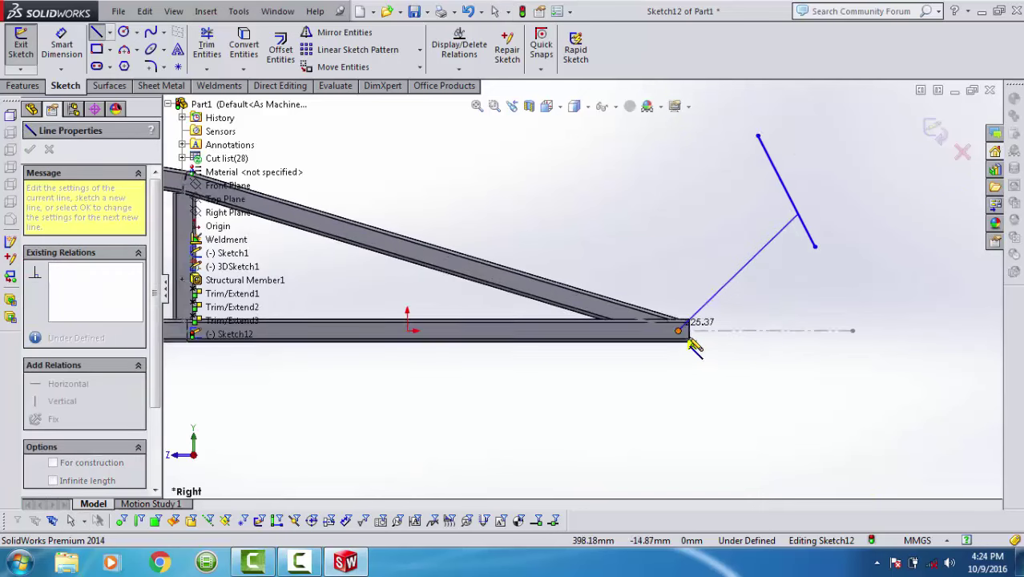
pyautogui.scroll(-2, 681, 335)
pyautogui.scroll(-1, 656, 328)
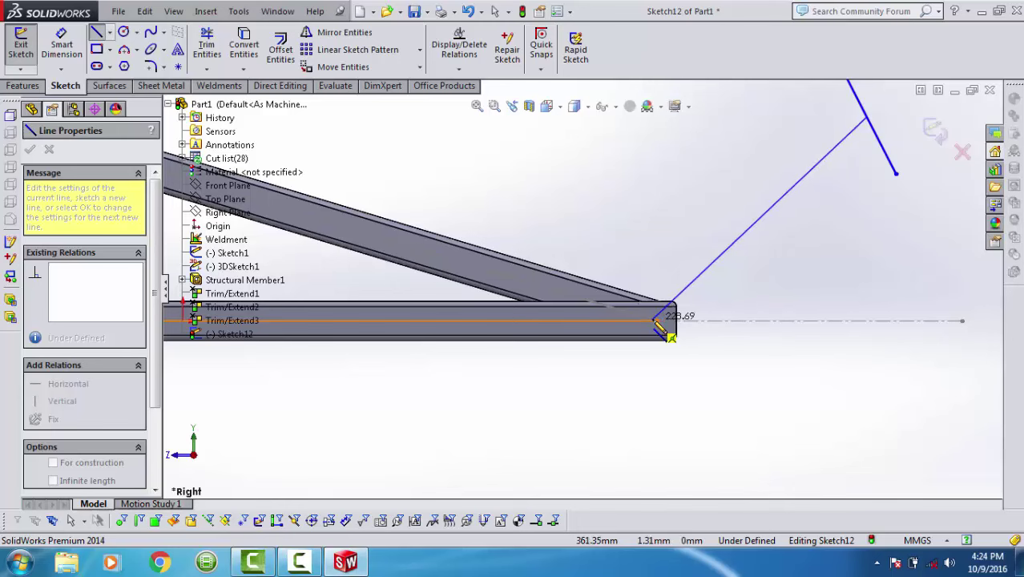
pyautogui.click(664, 323)
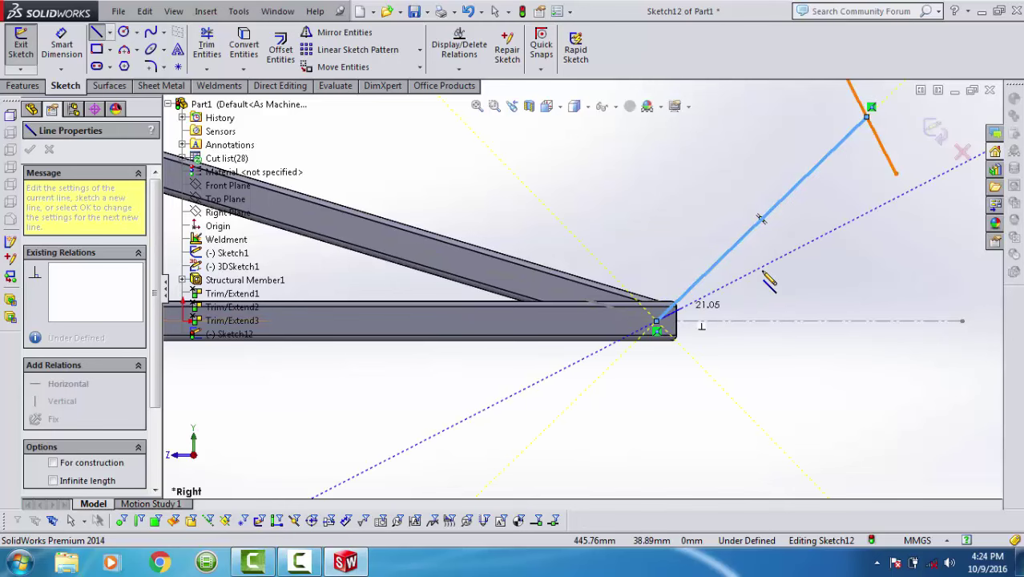
pyautogui.press('Escape')
# Draw a line from the tab line to the upper frame member.
pyautogui.press('z')
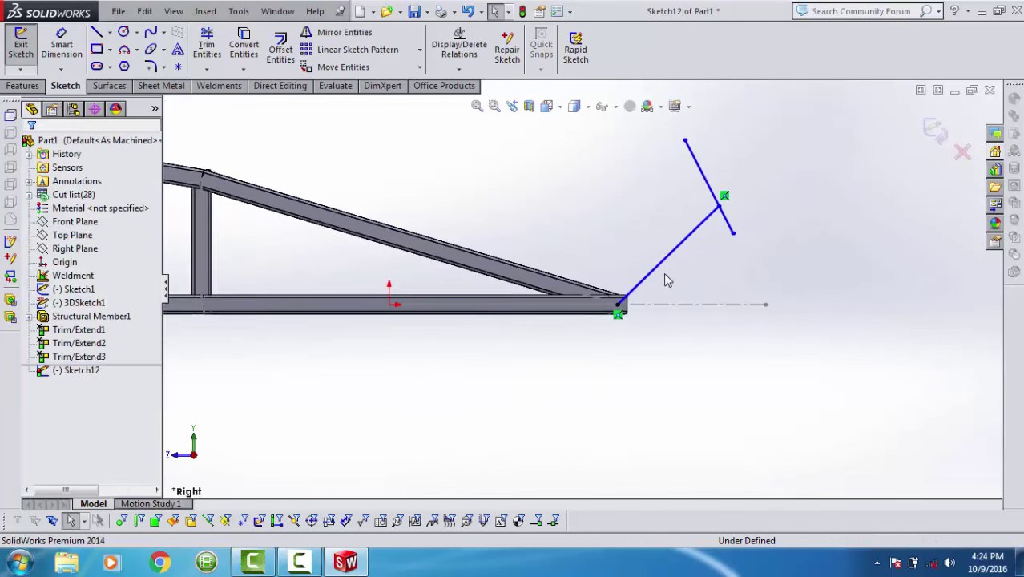
pyautogui.press('l')
pyautogui.click(704, 175)
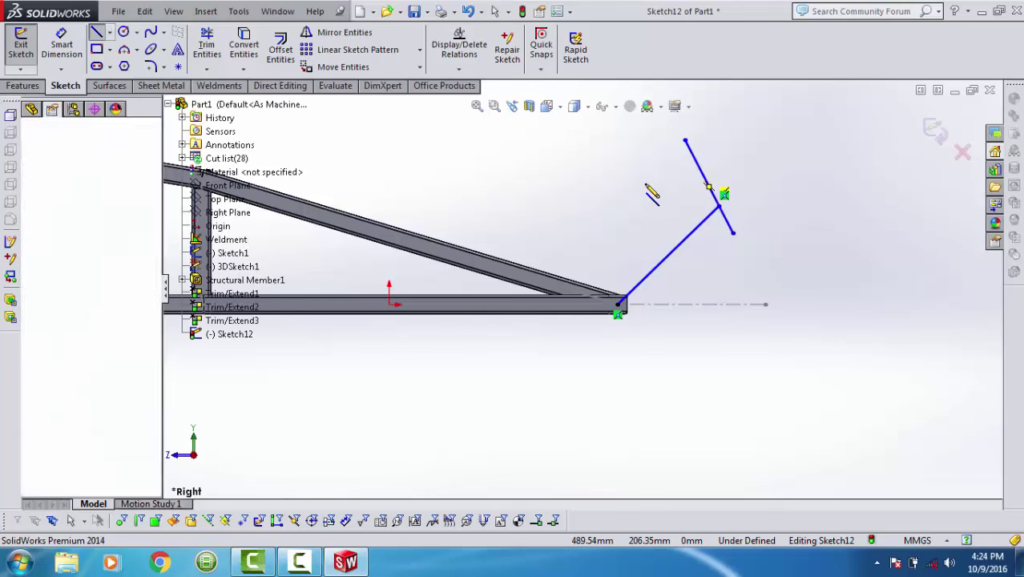
pyautogui.press('z')
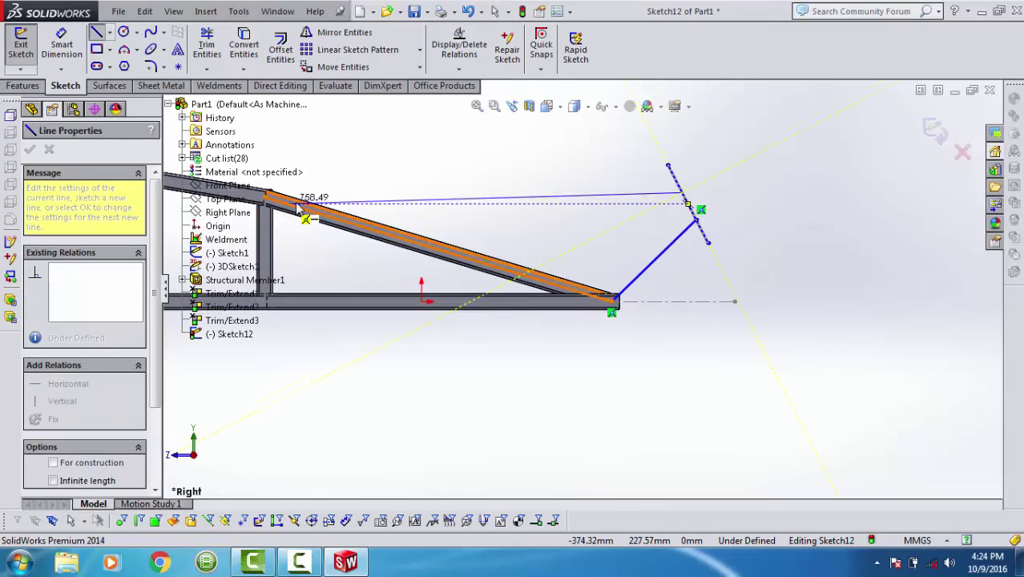
pyautogui.press('z')
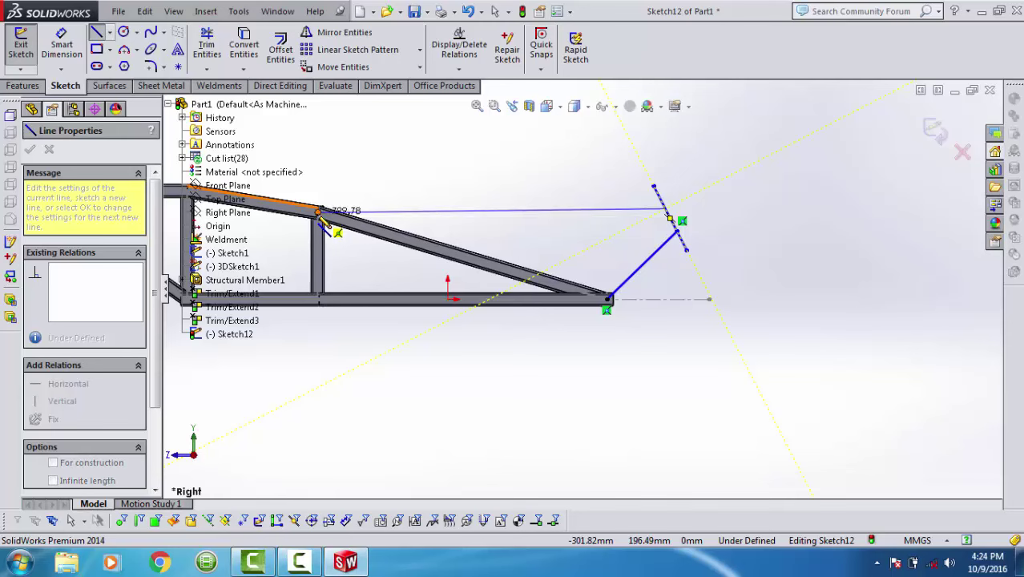
pyautogui.doubleClick(319, 211)
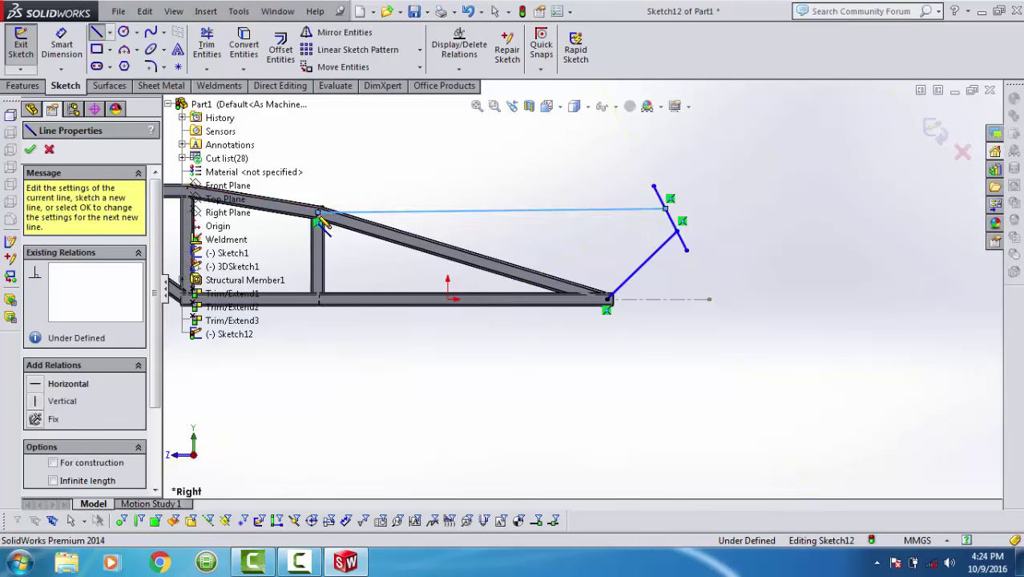
pyautogui.press('Escape')
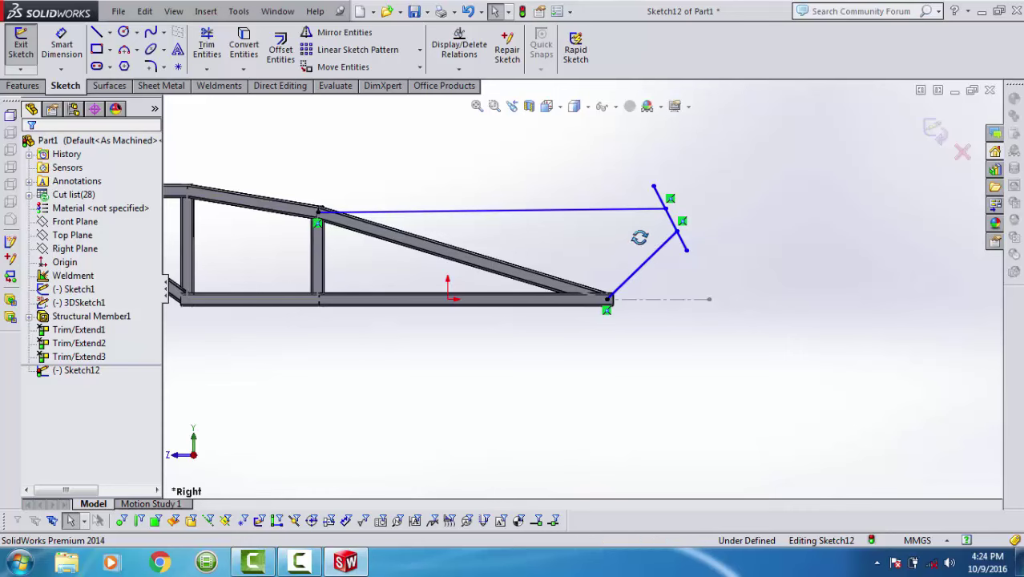
# Dimension the tab line's ends with two 50 mm dimensions.
pyautogui.moveTo(639, 238); pyautogui.dragTo(659, 297, button='middle')
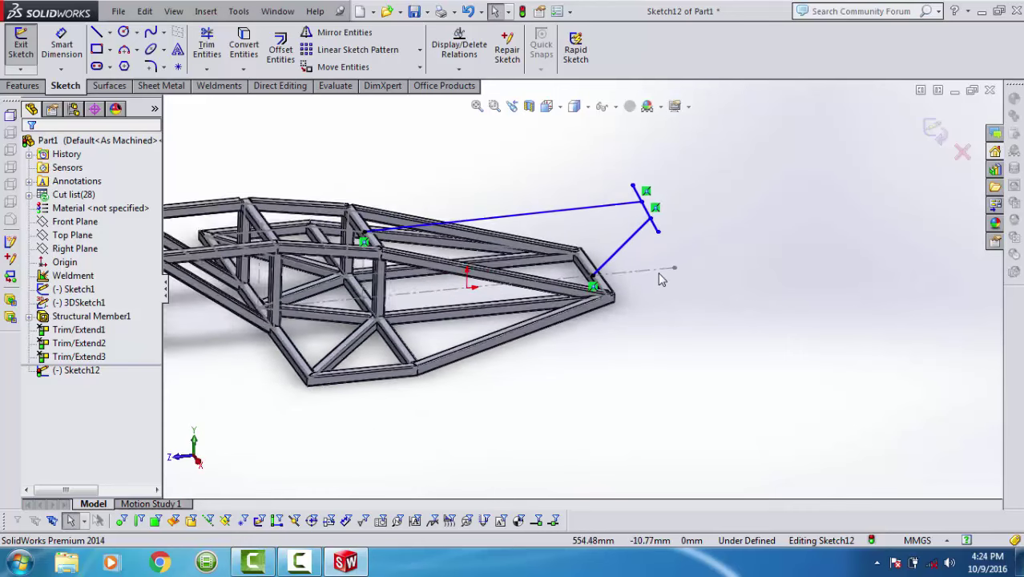
pyautogui.scroll(-1, 662, 279)
pyautogui.scroll(-3, 634, 288)
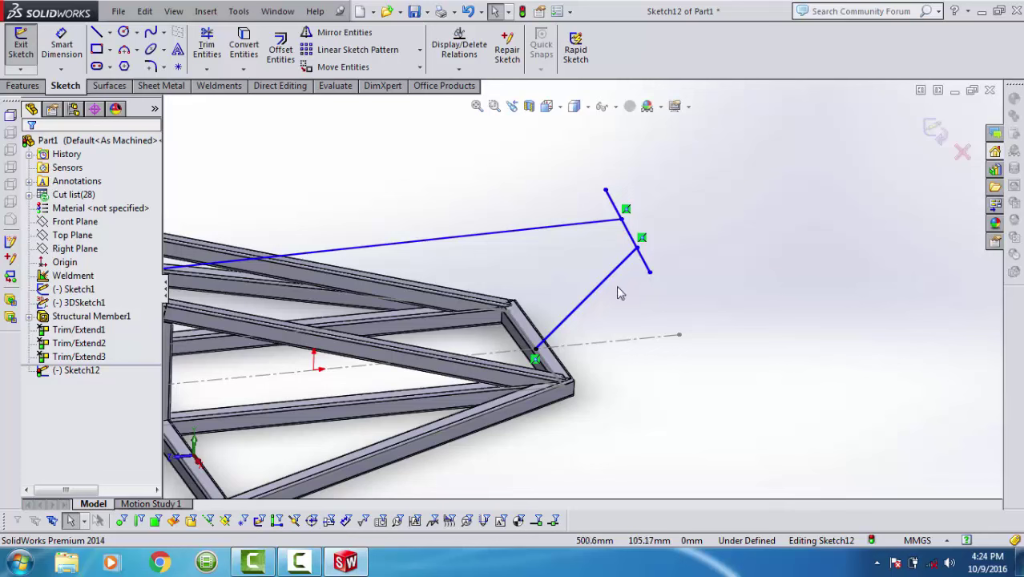
pyautogui.moveTo(650, 305); pyautogui.dragTo(652, 232, button='right')
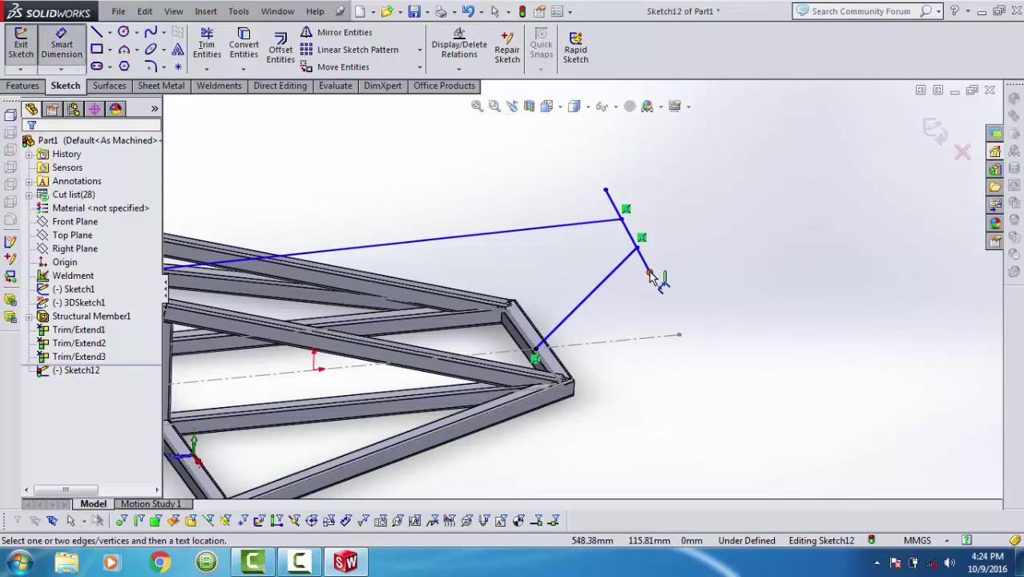
pyautogui.click(650, 275)
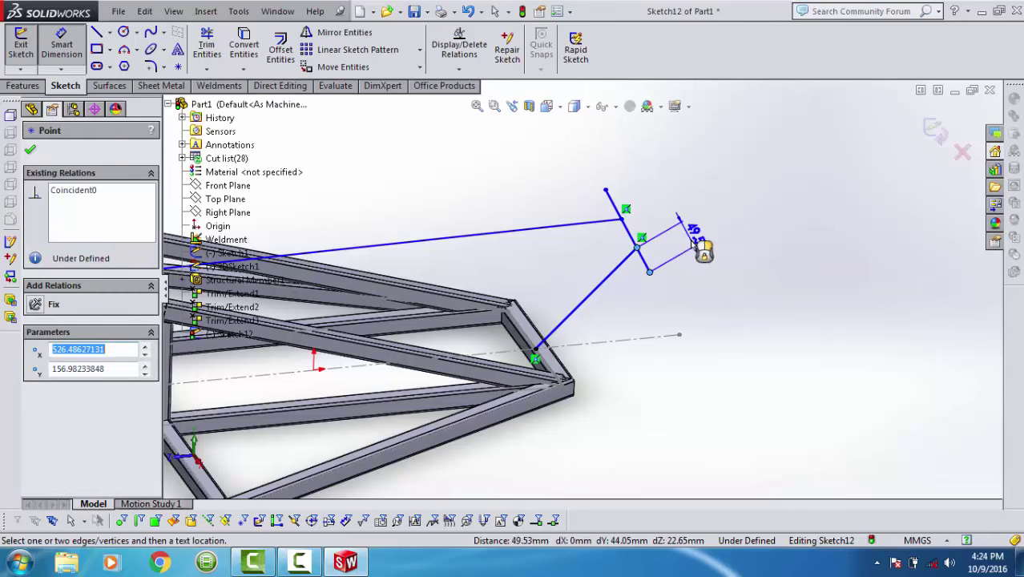
pyautogui.click(696, 244)
pyautogui.write('5')
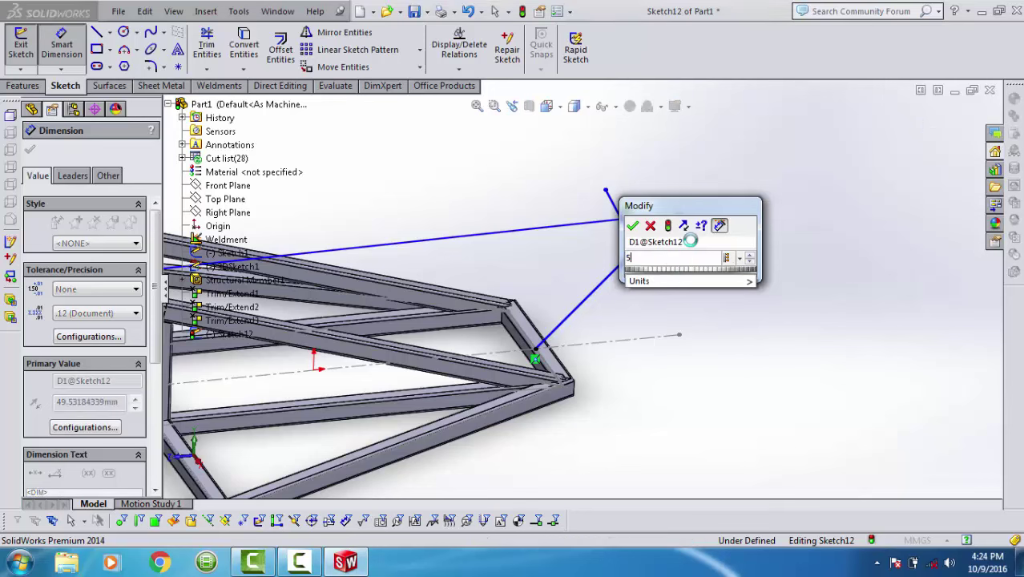
pyautogui.write('0')
pyautogui.press('Return')
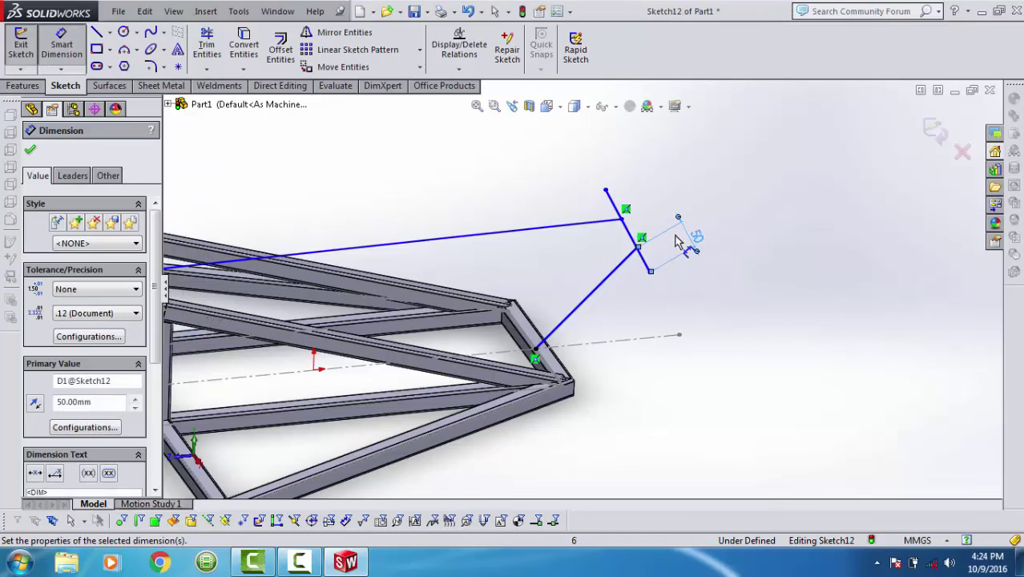
pyautogui.click(621, 219)
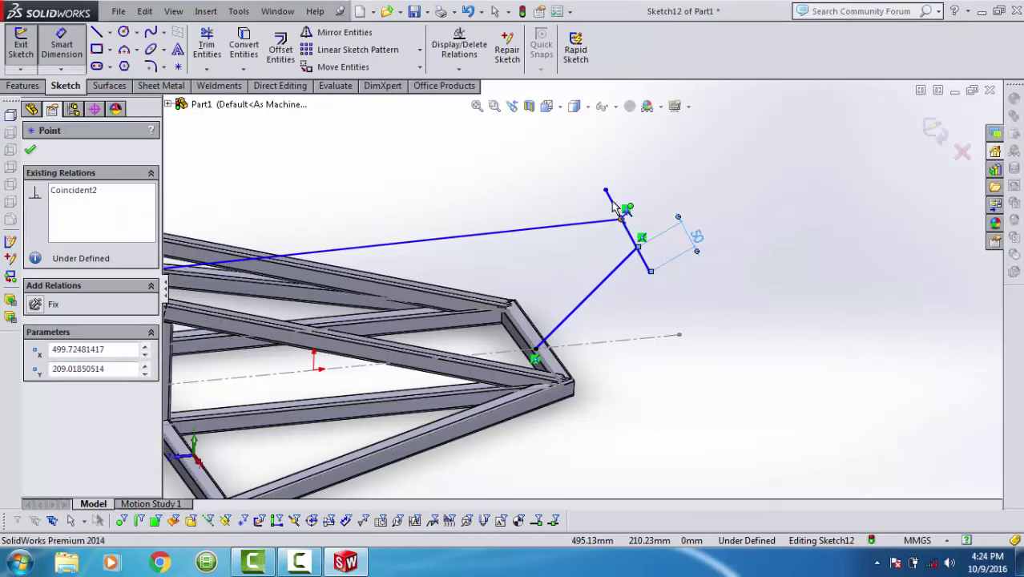
pyautogui.click(606, 191)
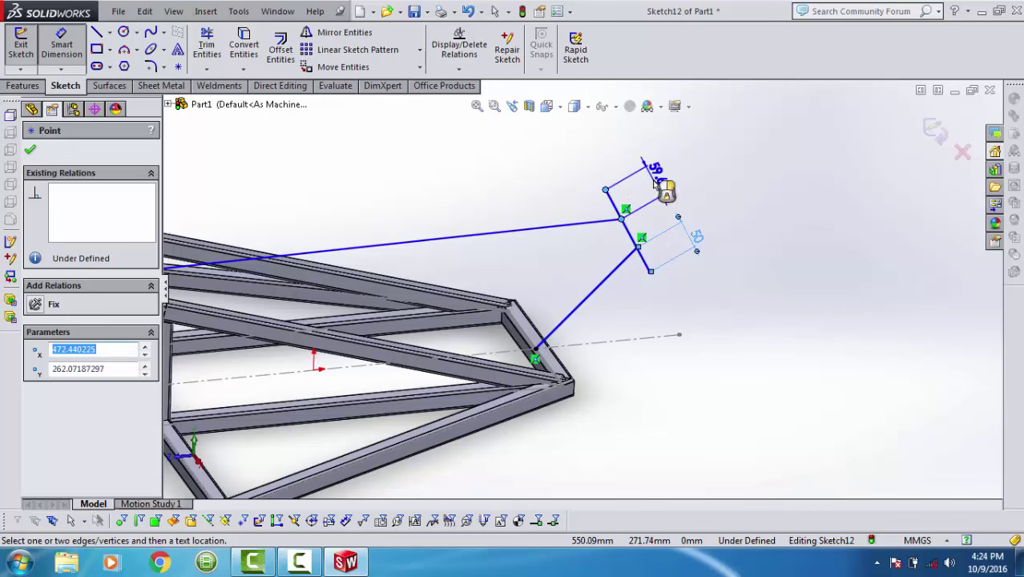
pyautogui.click(655, 180)
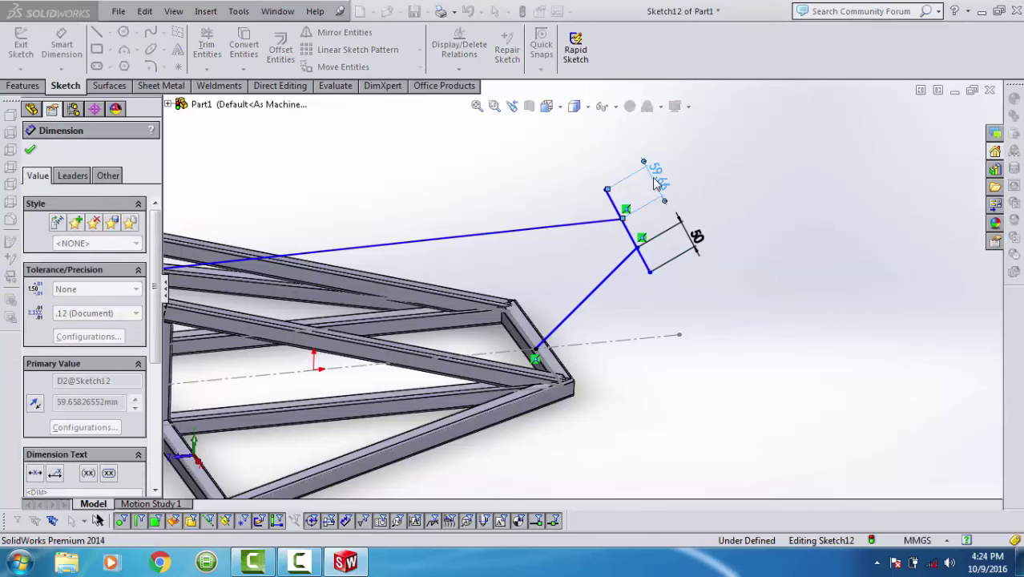
pyautogui.write('50.00mm')
pyautogui.press('Return')
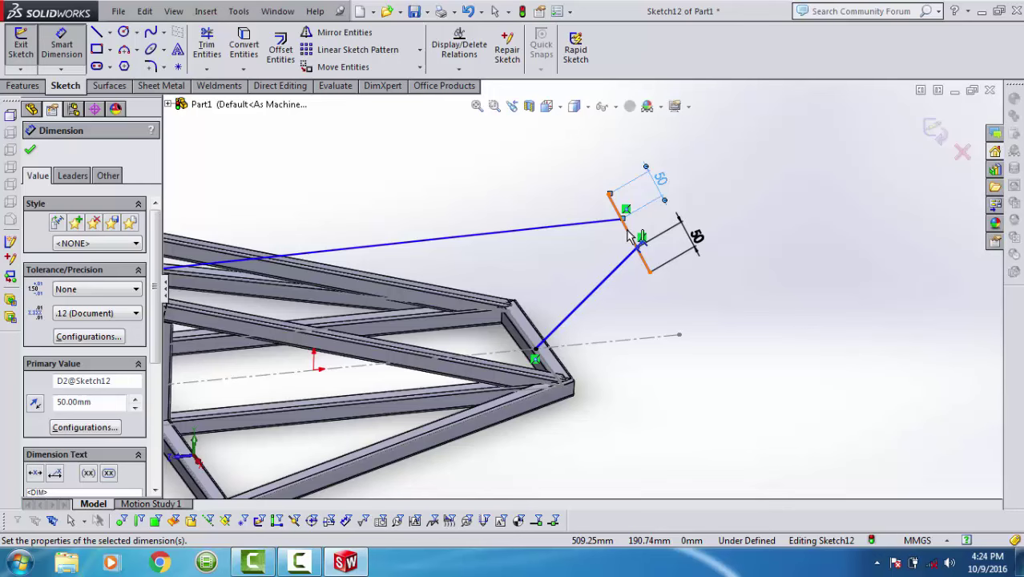
# Give the steering-head line a 200 mm length dimension.
pyautogui.moveTo(620, 258)
pyautogui.mouseDown(button='middle')
pyautogui.moveTo(593, 197)
pyautogui.moveTo(614, 231)
pyautogui.mouseUp(button='middle')
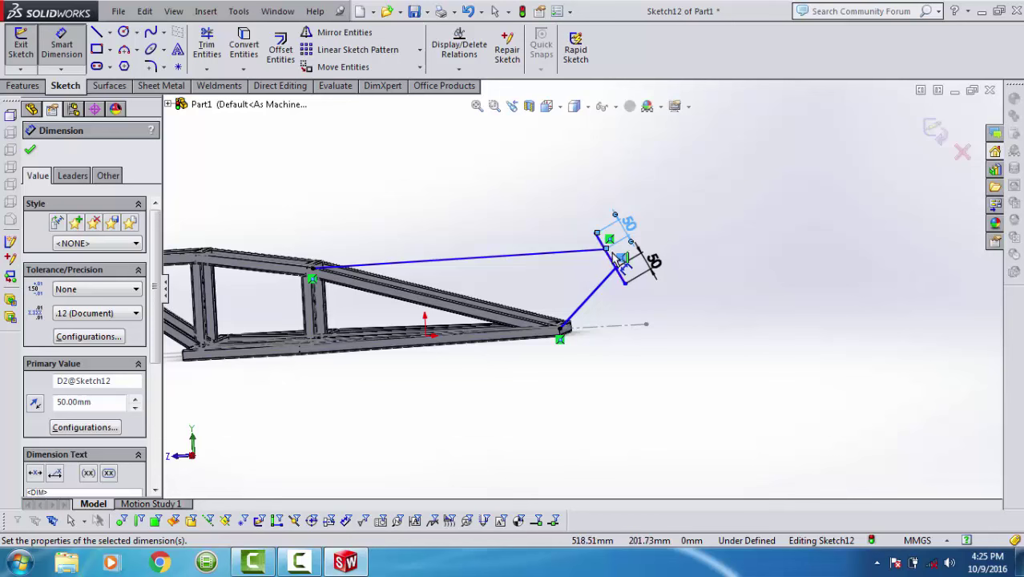
pyautogui.click(614, 255)
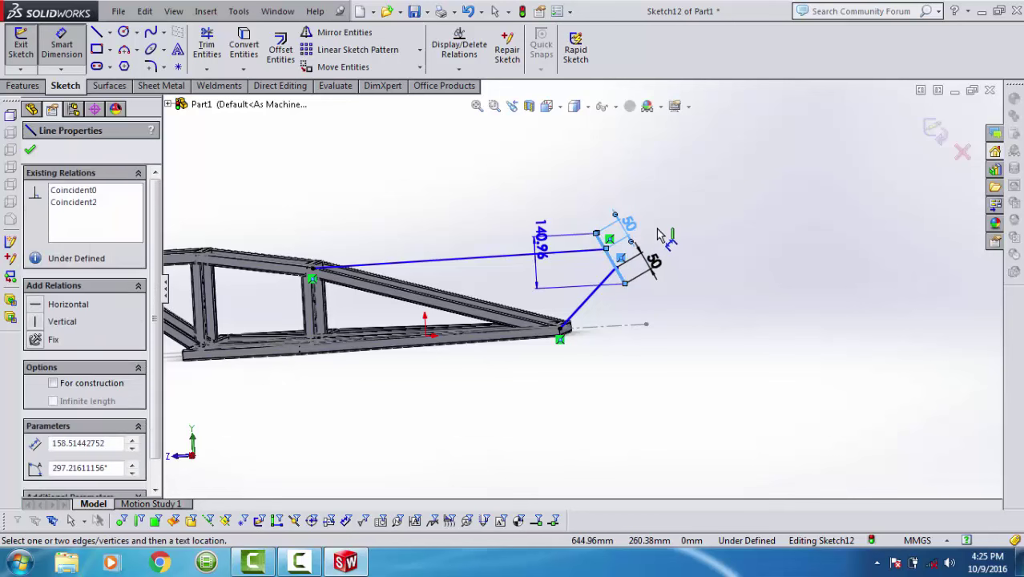
pyautogui.click(692, 222)
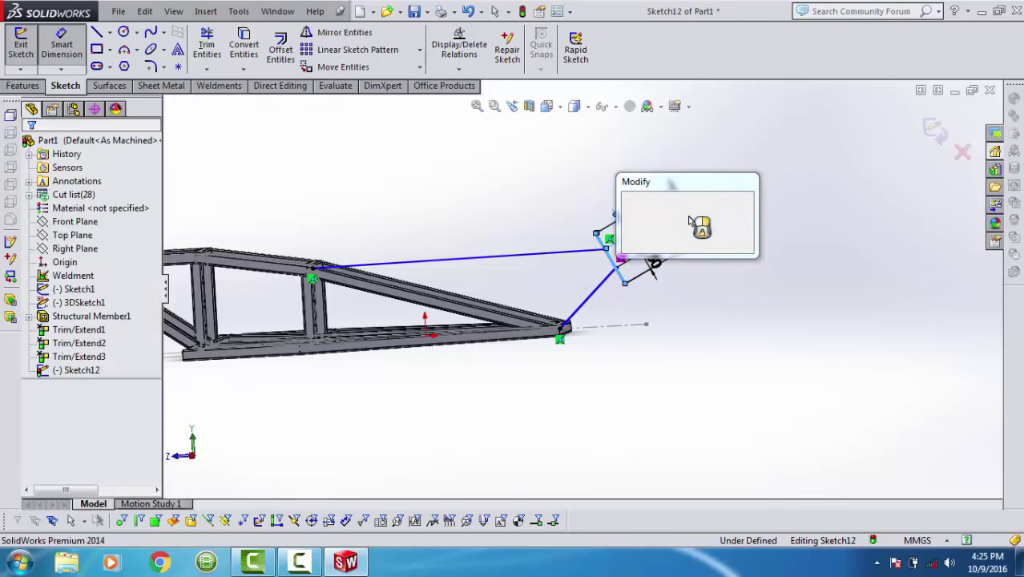
pyautogui.write('=')
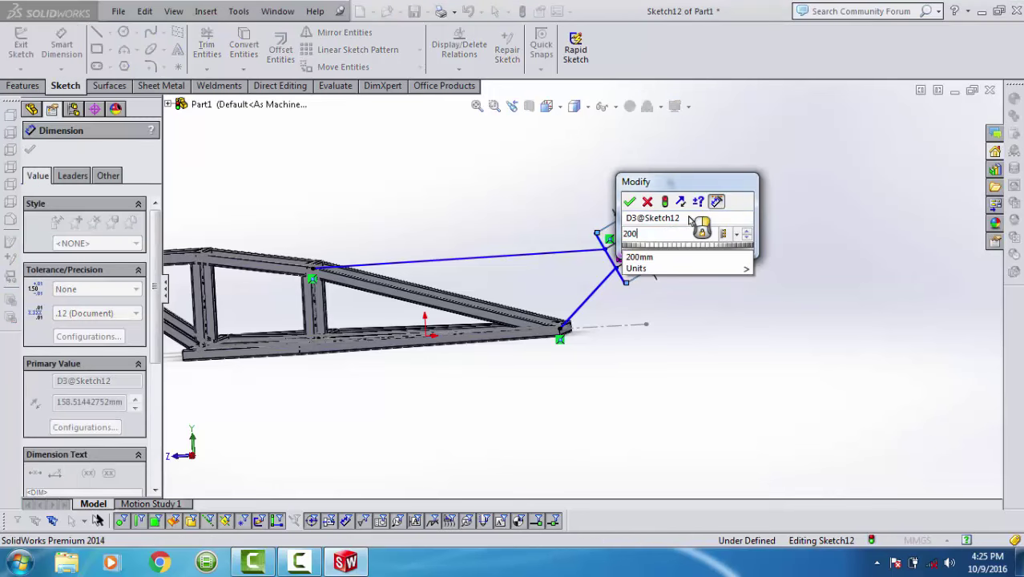
pyautogui.press('Escape')
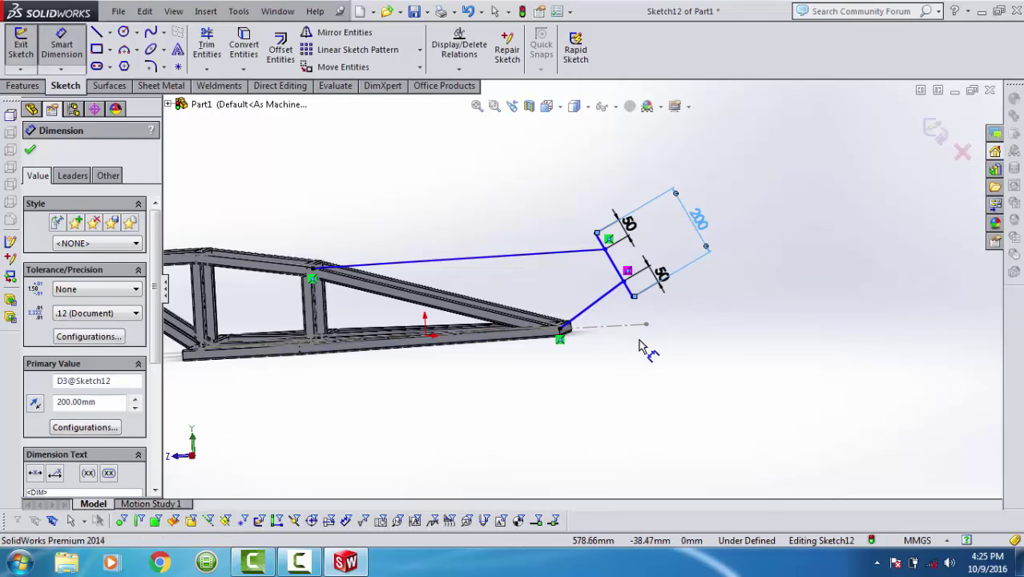
pyautogui.press('Escape')
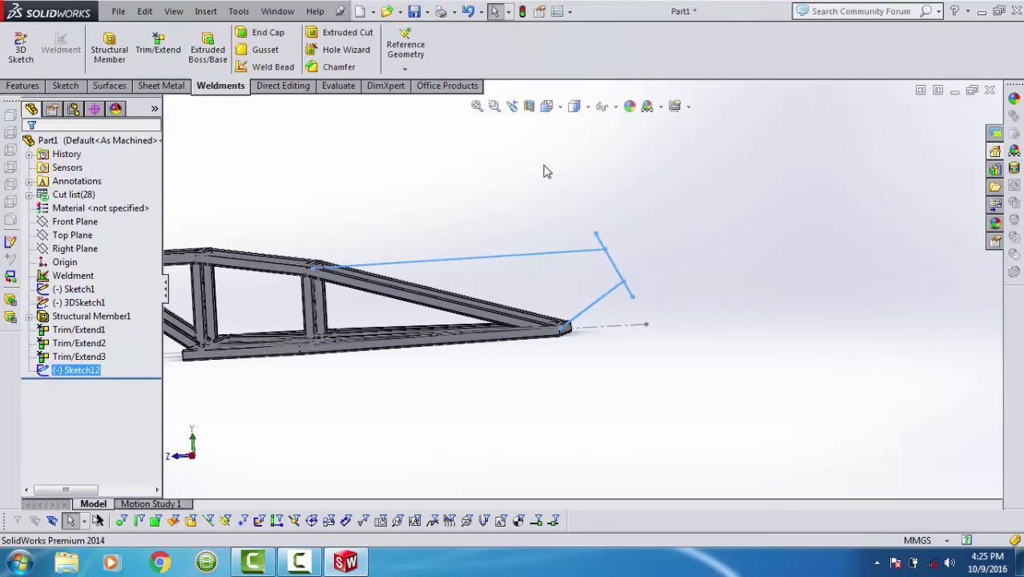
# Exit the sketch and start a circular-tube structural member along the steering-head line.
pyautogui.click(524, 11)
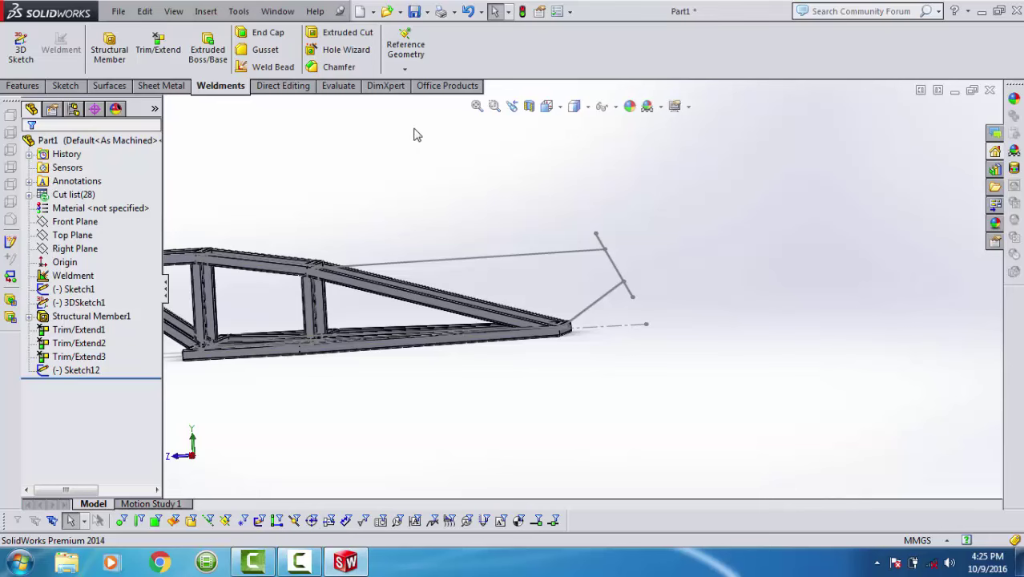
pyautogui.click(109, 47)
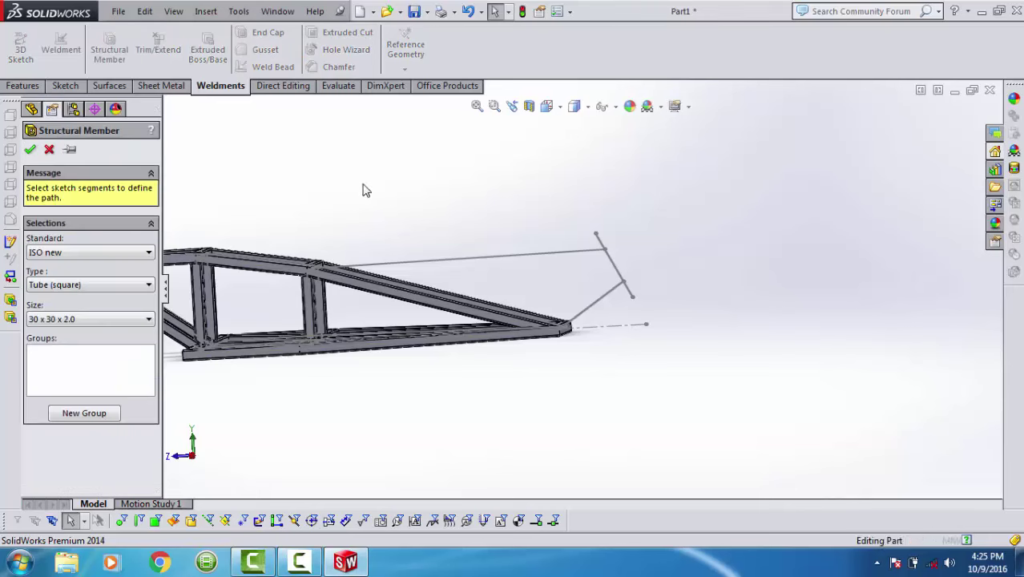
pyautogui.click(108, 287)
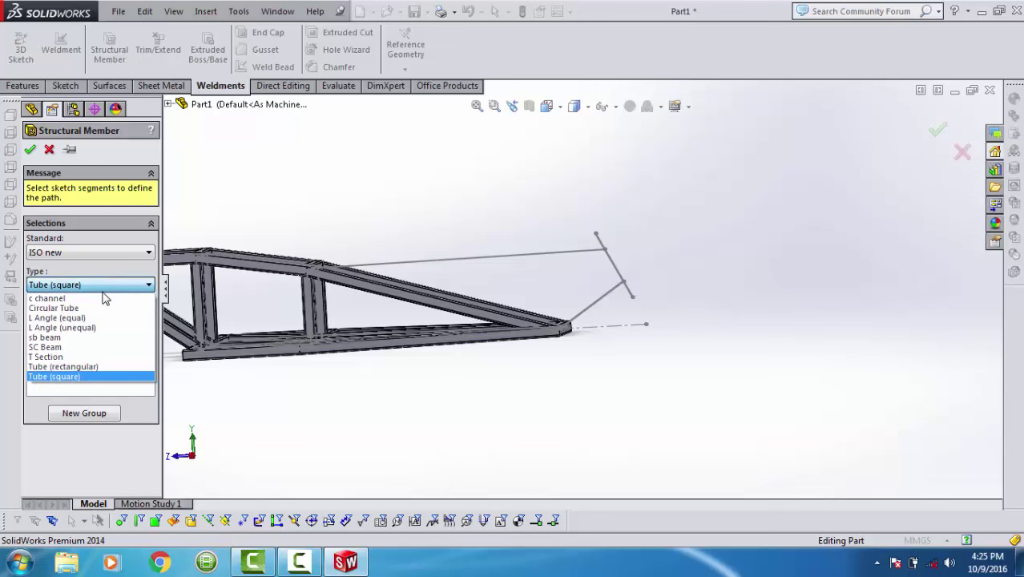
pyautogui.click(104, 307)
pyautogui.click(105, 320)
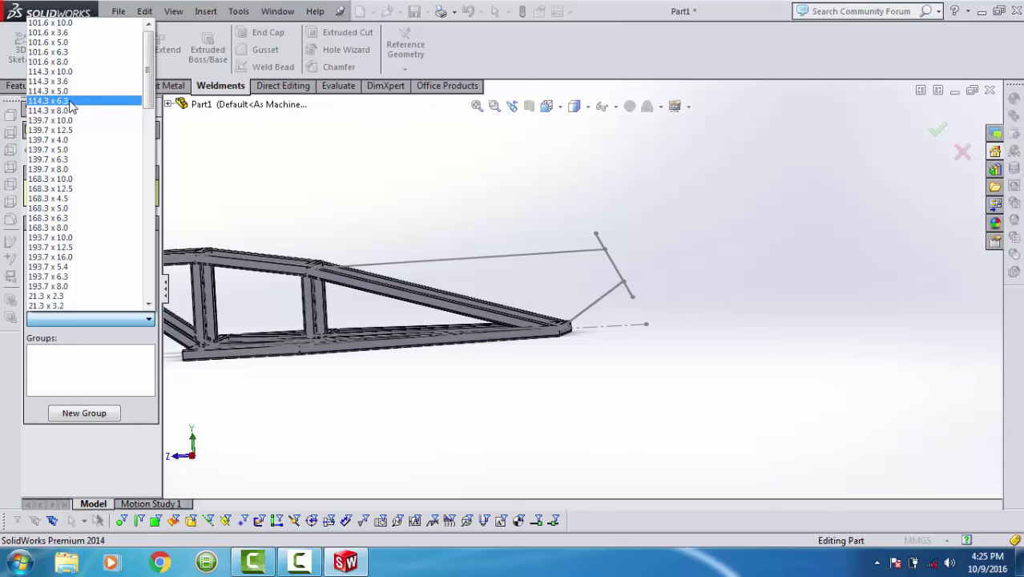
pyautogui.scroll(-1, 86, 240)
pyautogui.scroll(-1, 88, 253)
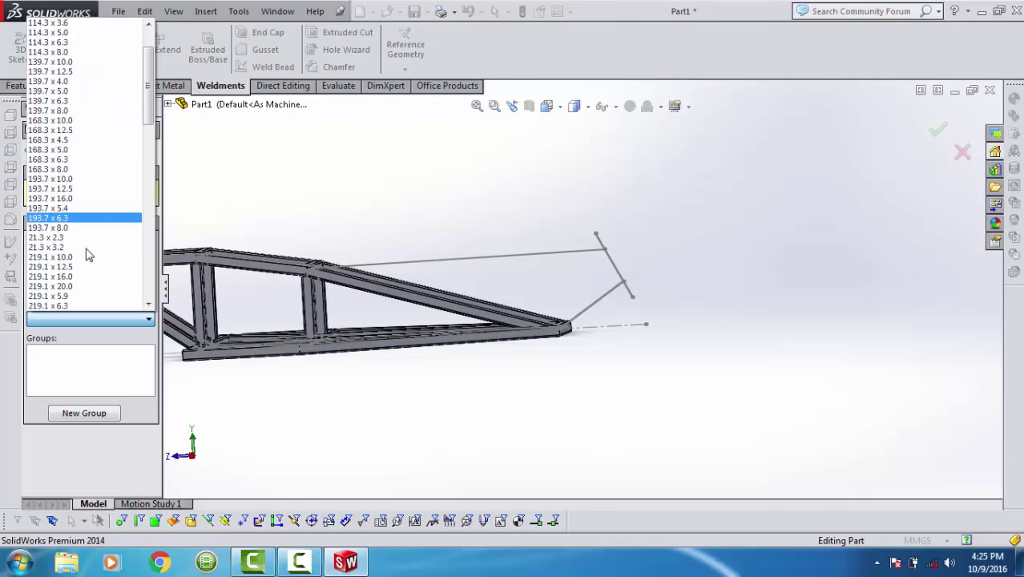
pyautogui.scroll(-2, 88, 255)
pyautogui.scroll(-1, 88, 255)
pyautogui.scroll(-2, 88, 254)
pyautogui.scroll(-1, 88, 254)
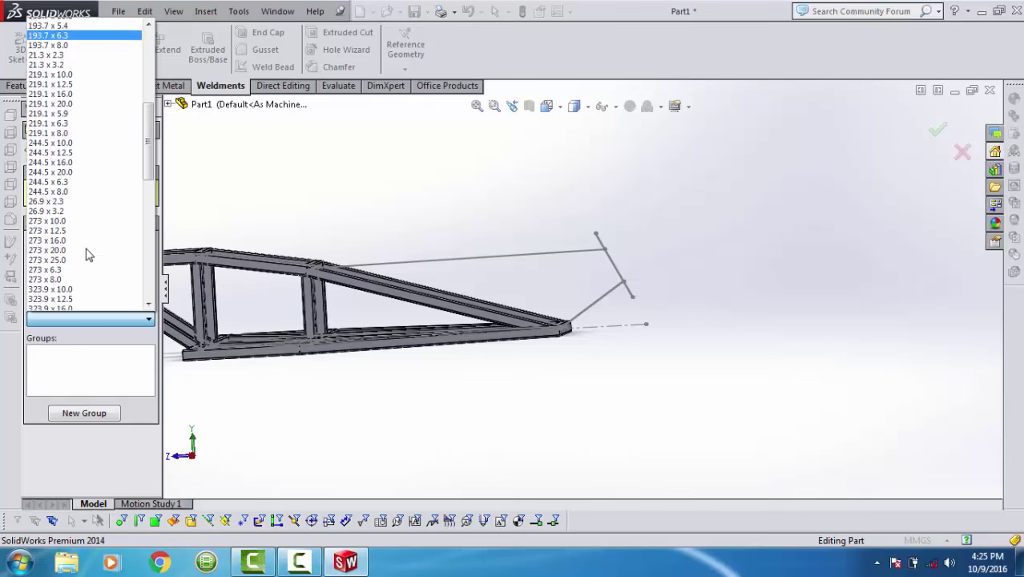
pyautogui.scroll(-2, 88, 255)
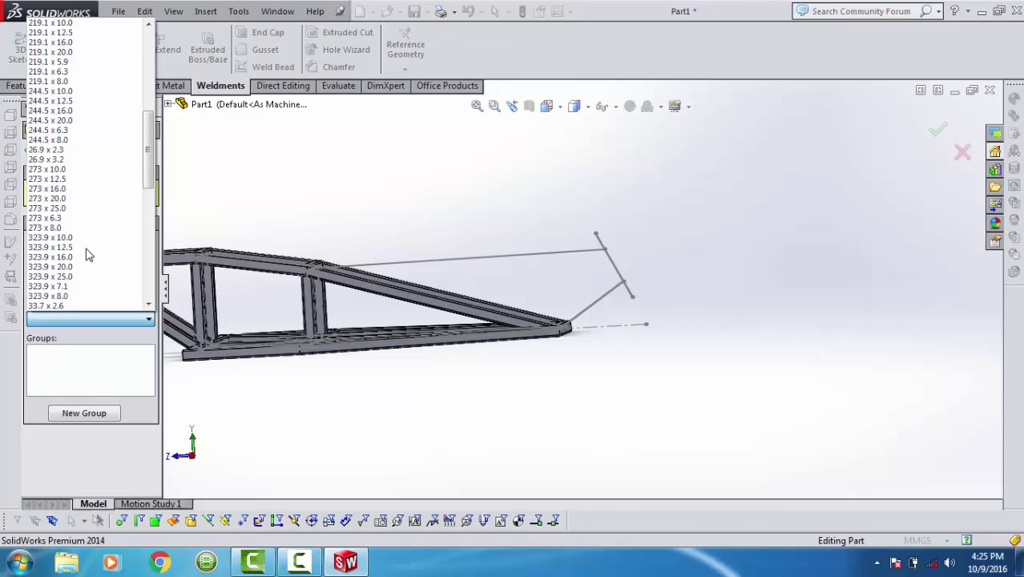
pyautogui.click(82, 306)
pyautogui.click(616, 271)
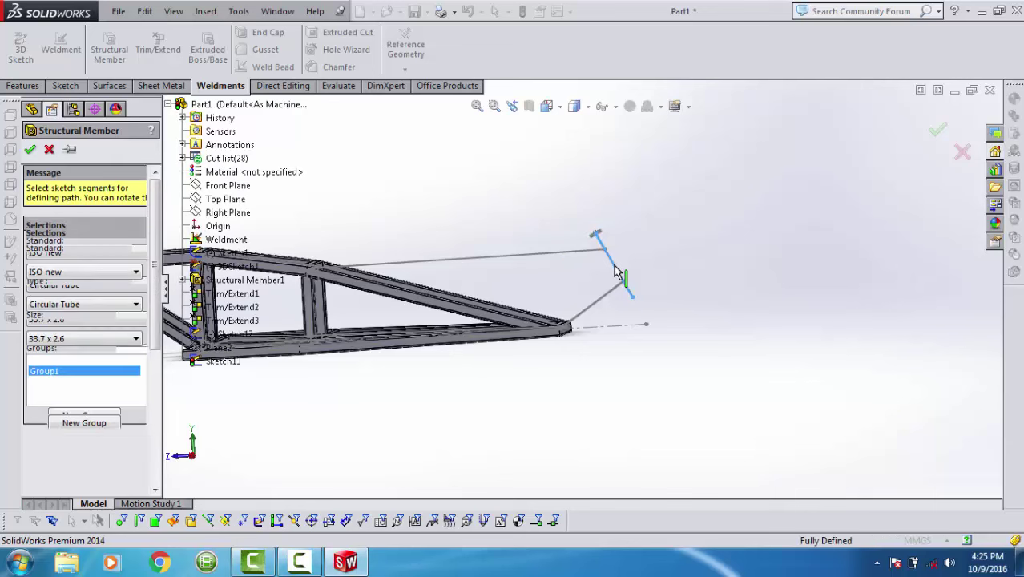
# Set the tube size to 48.3 x 3.2, accept it, and check Structural Member1.
pyautogui.click(84, 339)
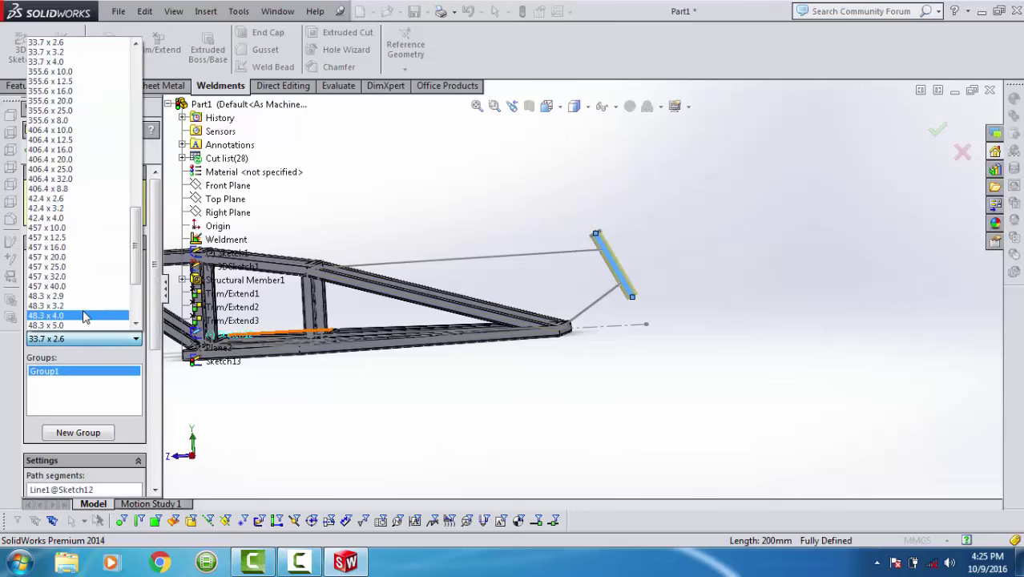
pyautogui.click(83, 305)
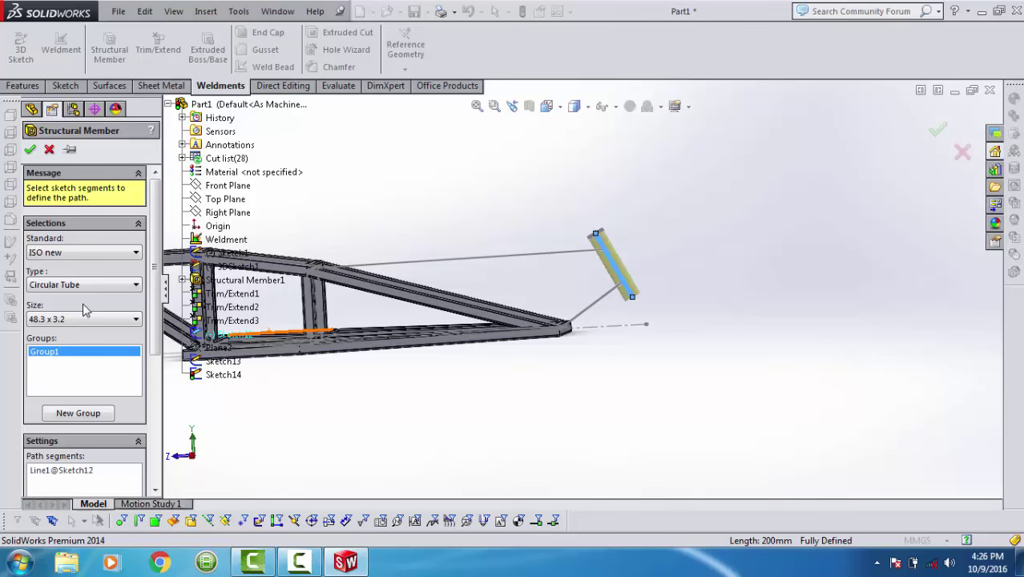
pyautogui.click(30, 149)
pyautogui.click(93, 275)
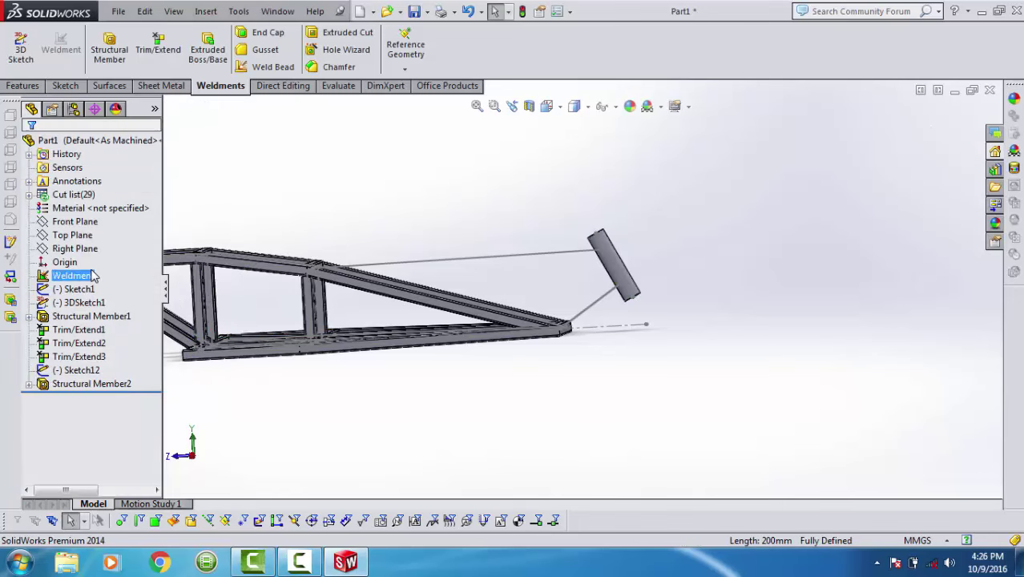
pyautogui.click(85, 318)
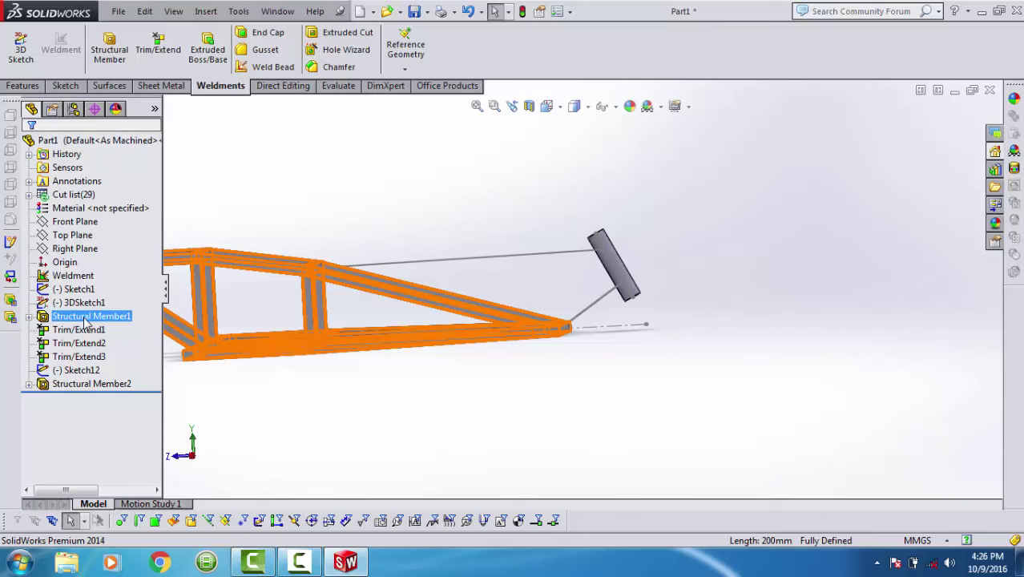
# Orbit the frame and highlight the Weldment feature and Sketch1.
pyautogui.click(175, 121)
pyautogui.moveTo(270, 198); pyautogui.dragTo(331, 261, button='middle')
pyautogui.click(88, 276)
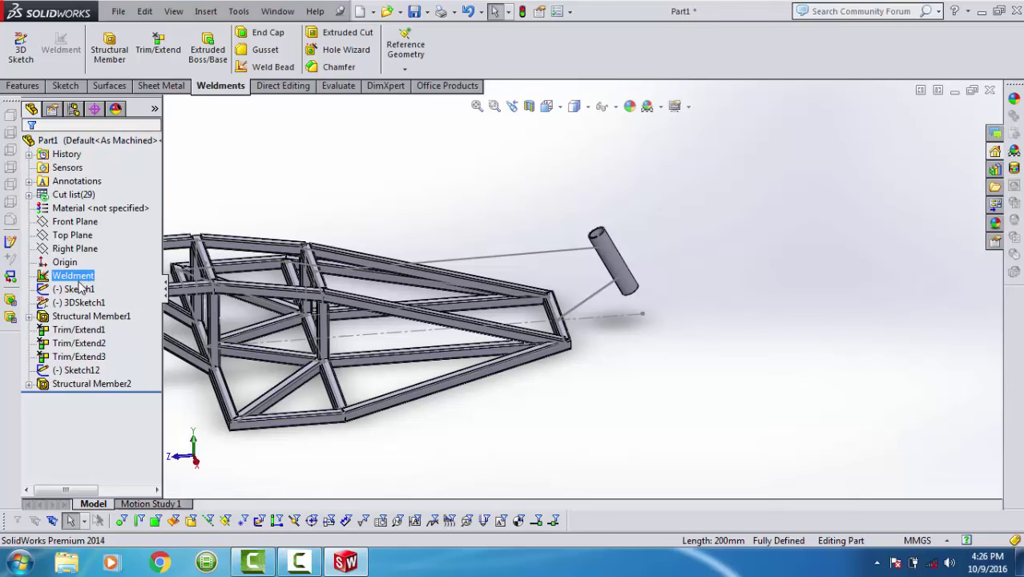
pyautogui.click(78, 290)
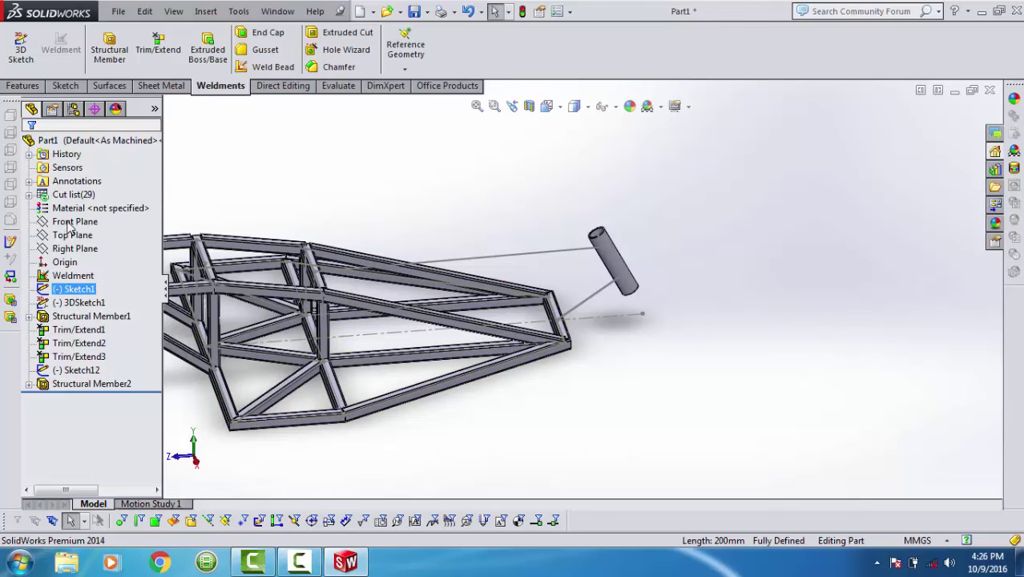
# Add a 30 x 30 x 2.0 square tube member along the upper and lower connecting lines.
pyautogui.click(109, 47)
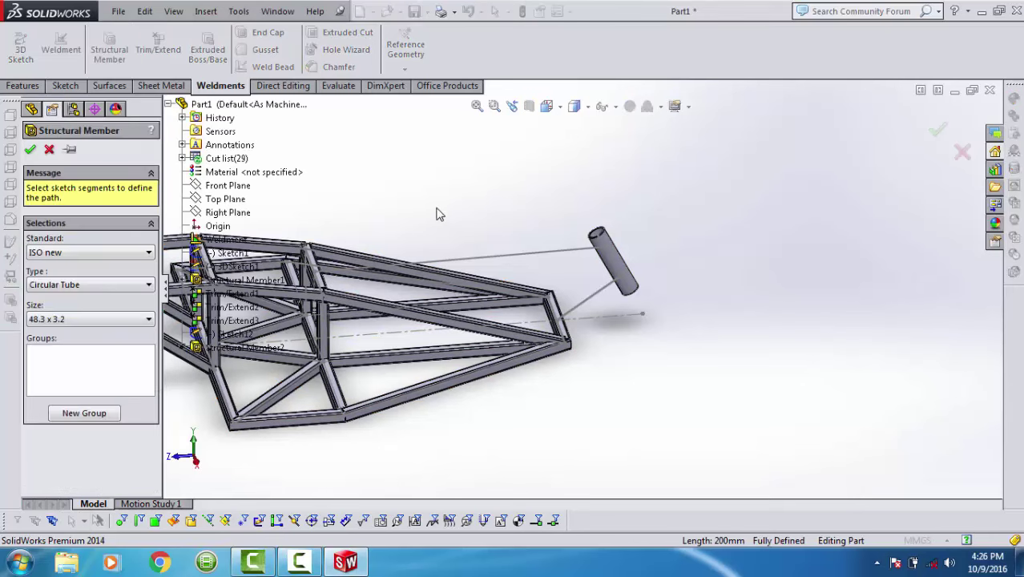
pyautogui.click(529, 255)
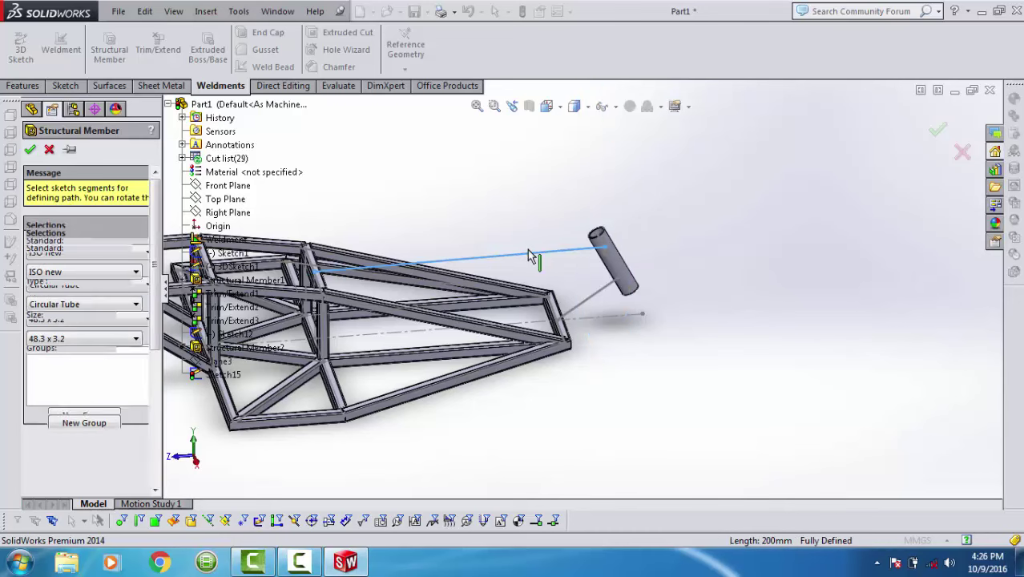
pyautogui.click(91, 305)
pyautogui.click(88, 393)
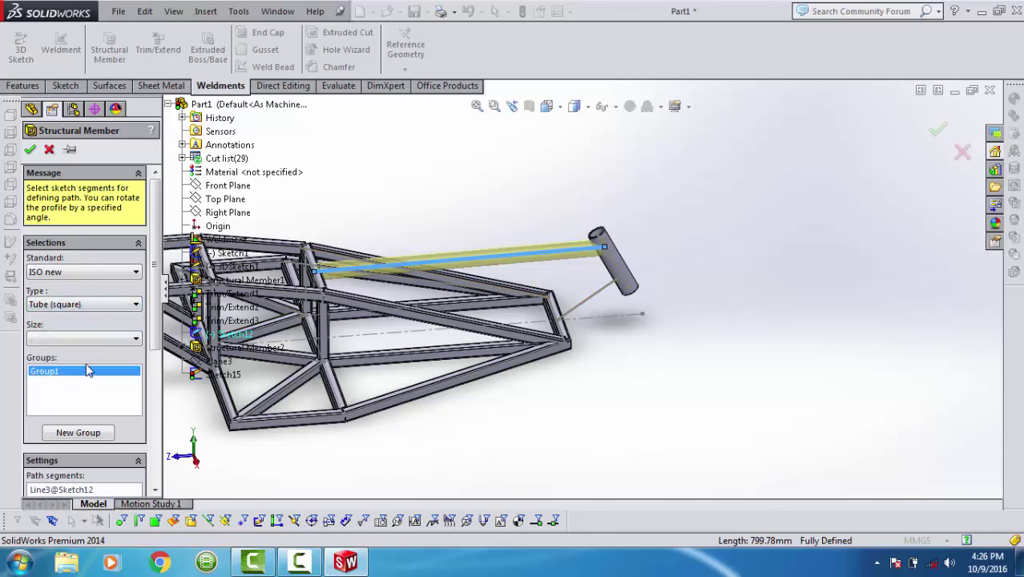
pyautogui.click(92, 338)
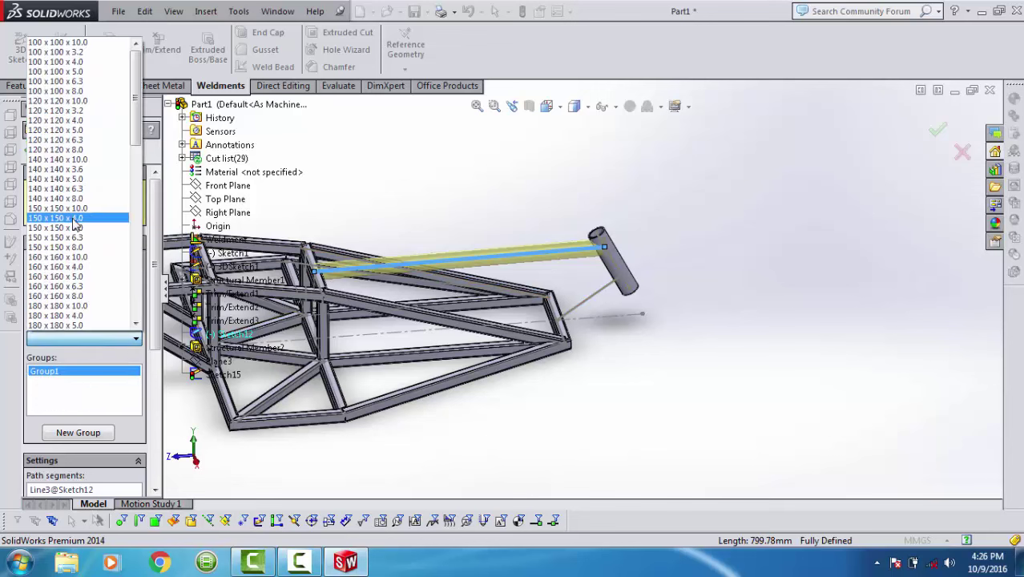
pyautogui.scroll(-1, 85, 241)
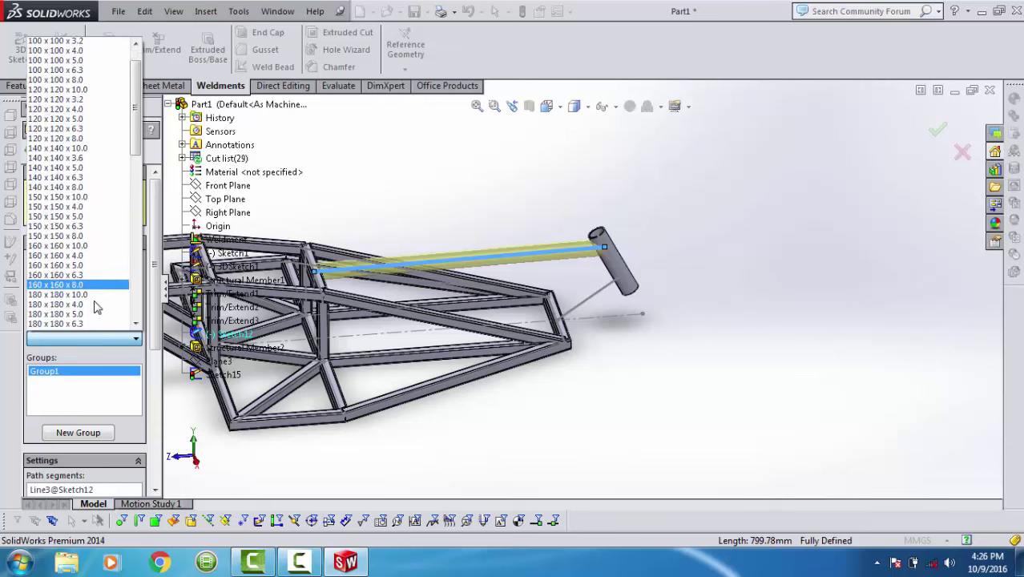
pyautogui.scroll(-2, 88, 273)
pyautogui.scroll(-2, 91, 300)
pyautogui.scroll(-3, 92, 304)
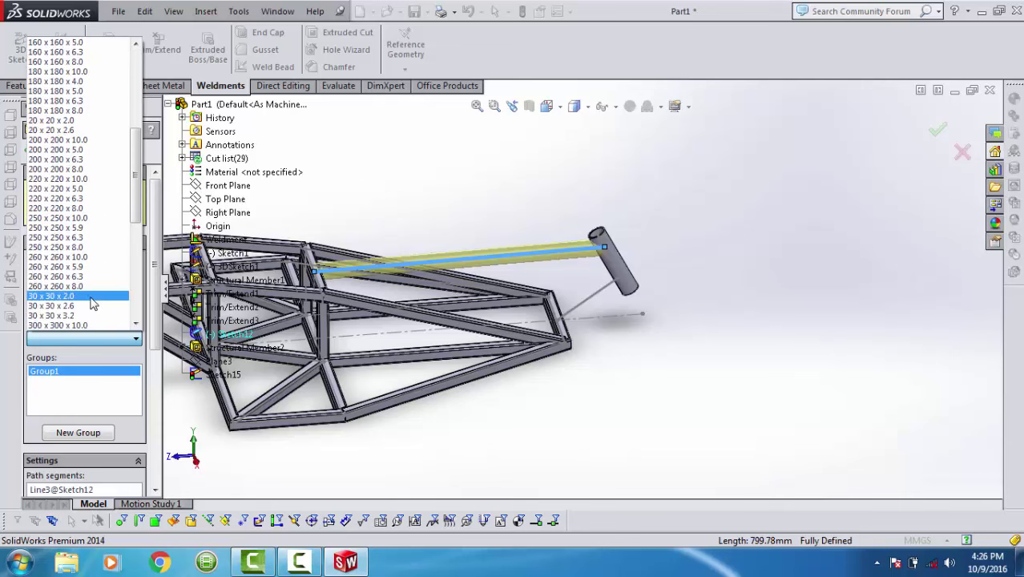
pyautogui.click(91, 297)
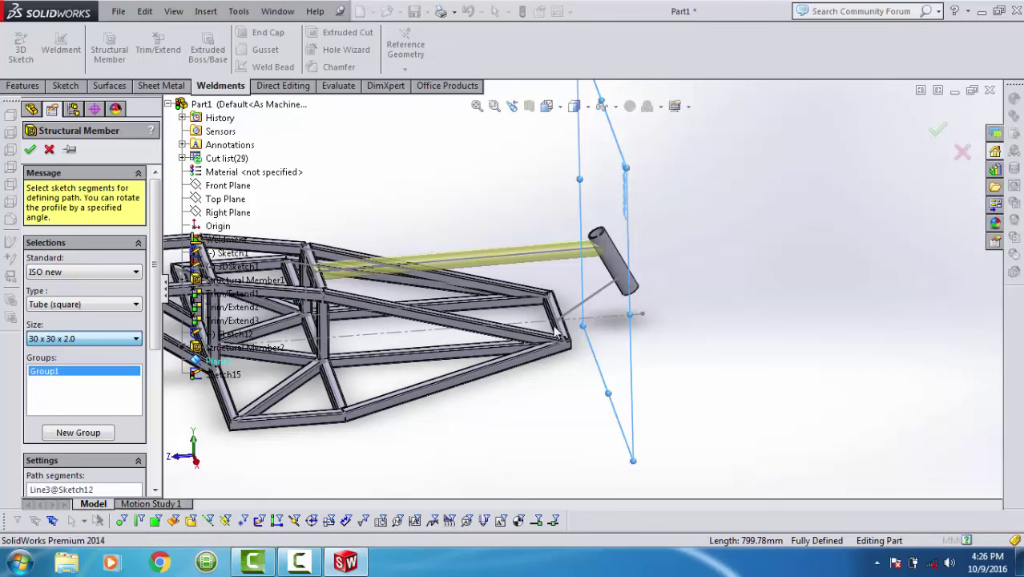
pyautogui.click(79, 414)
pyautogui.click(599, 298)
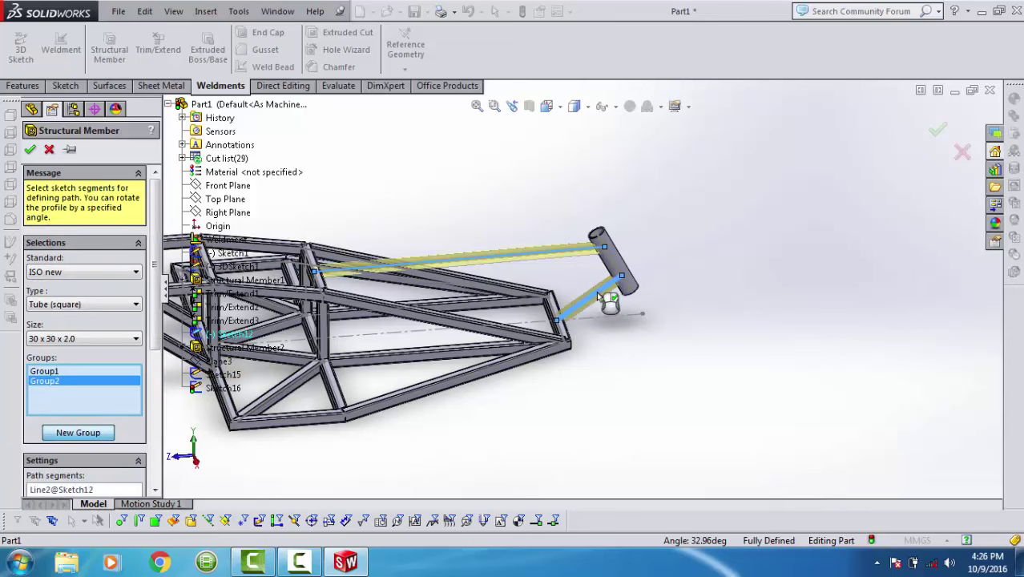
# Confirm the square connecting tubes and orbit to a near-side view.
pyautogui.press('Return')
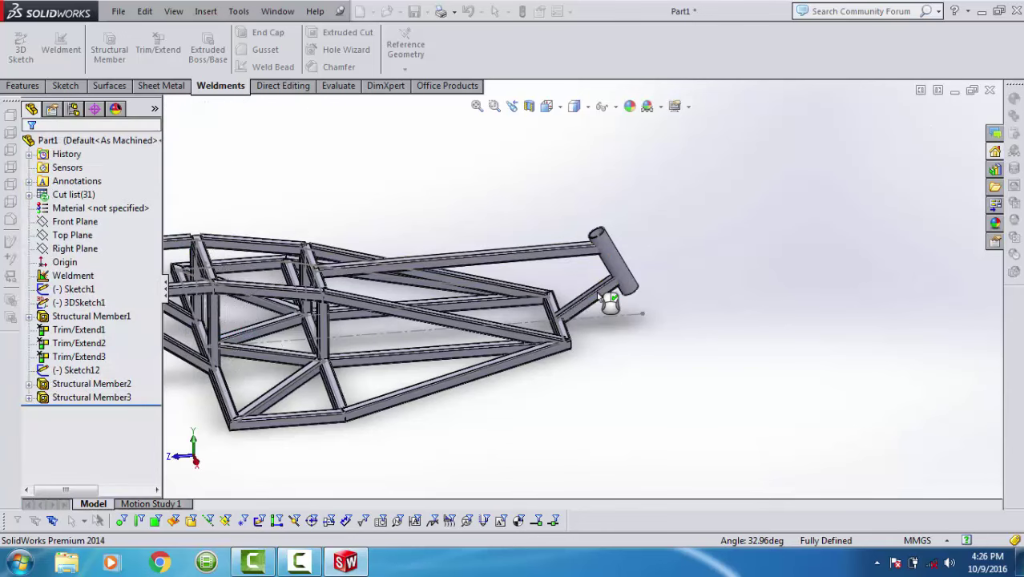
pyautogui.moveTo(592, 300)
pyautogui.mouseDown(button='middle')
pyautogui.moveTo(613, 323)
pyautogui.moveTo(597, 286)
pyautogui.mouseUp(button='middle')
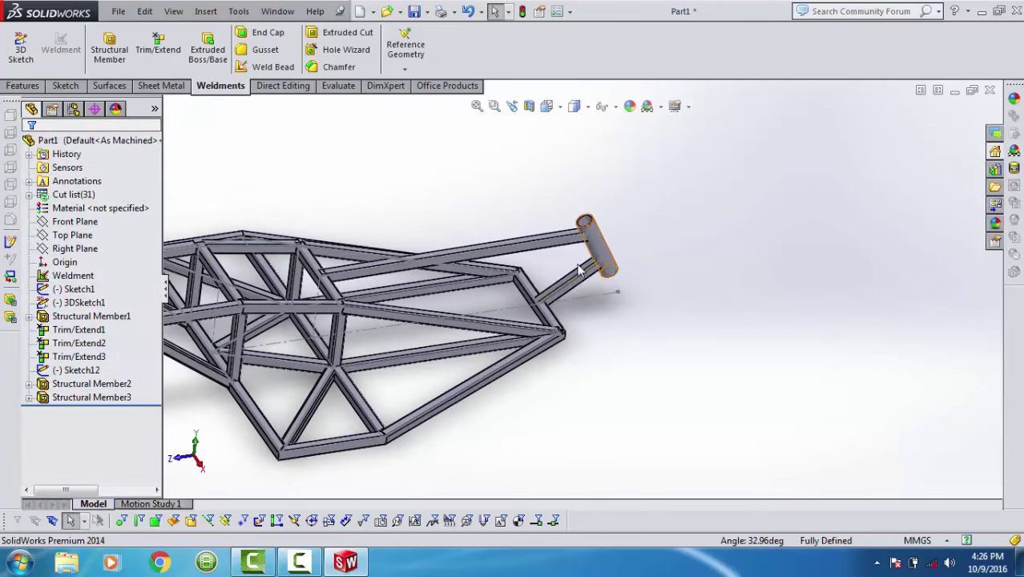
pyautogui.moveTo(476, 262)
pyautogui.mouseDown(button='middle')
pyautogui.moveTo(442, 183)
pyautogui.moveTo(450, 165)
pyautogui.moveTo(482, 225)
pyautogui.moveTo(535, 224)
pyautogui.mouseUp(button='middle')
pyautogui.scroll(-3, 551, 215)
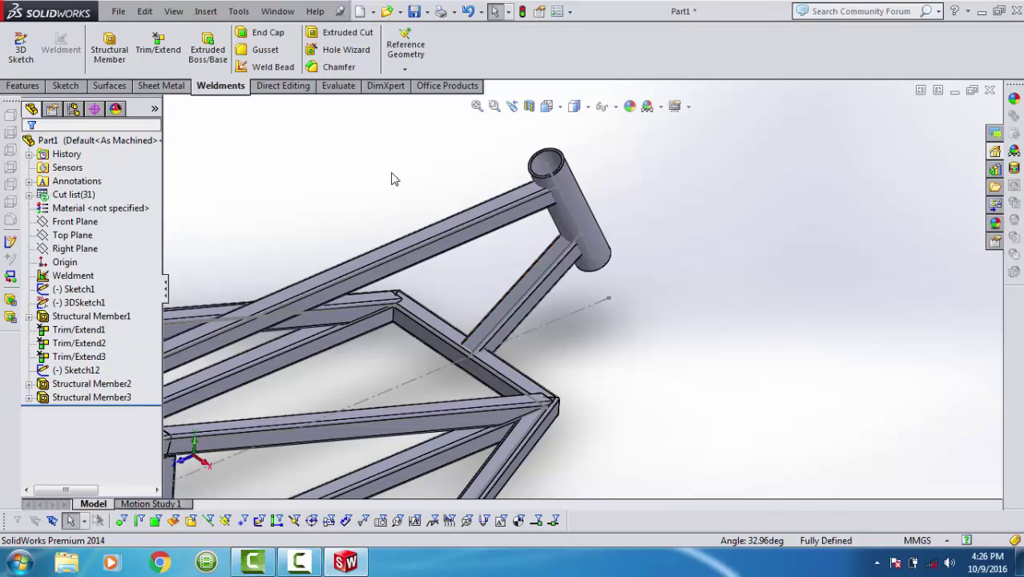
# Draw 3D sketch lines from the lower frame corner to the head tube and the upper frame corner.
pyautogui.click(16, 57)
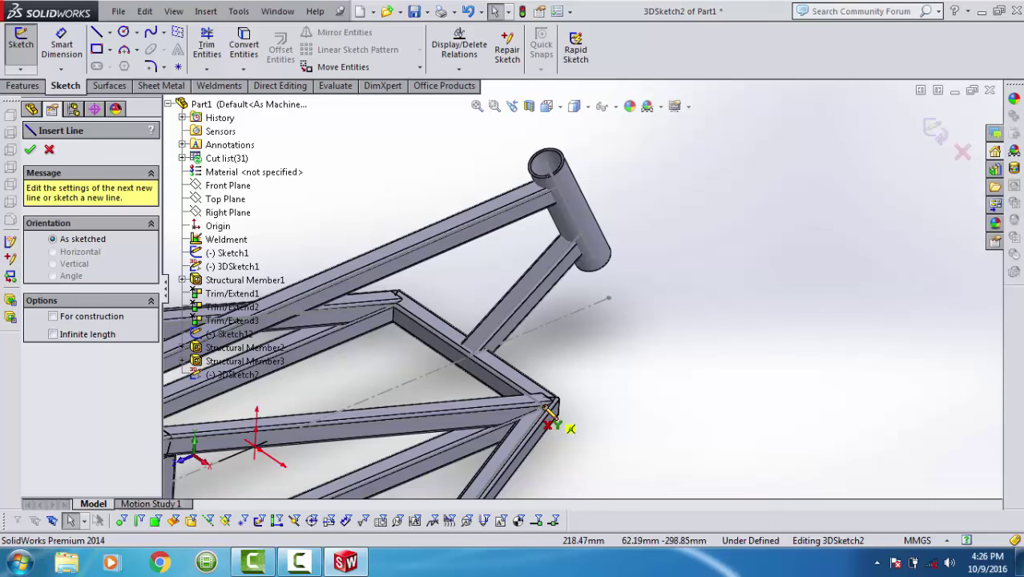
pyautogui.click(559, 362)
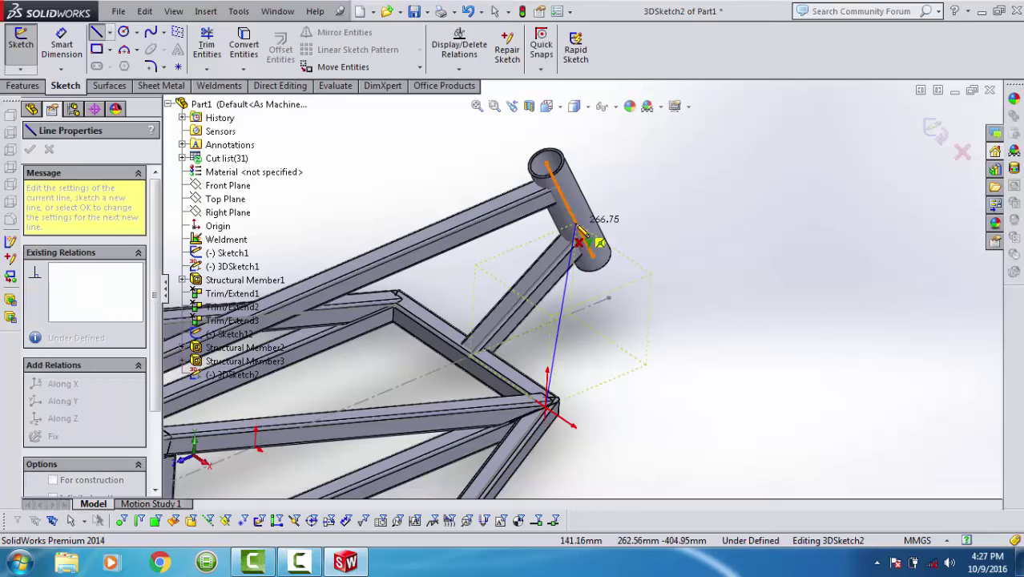
pyautogui.click(569, 210)
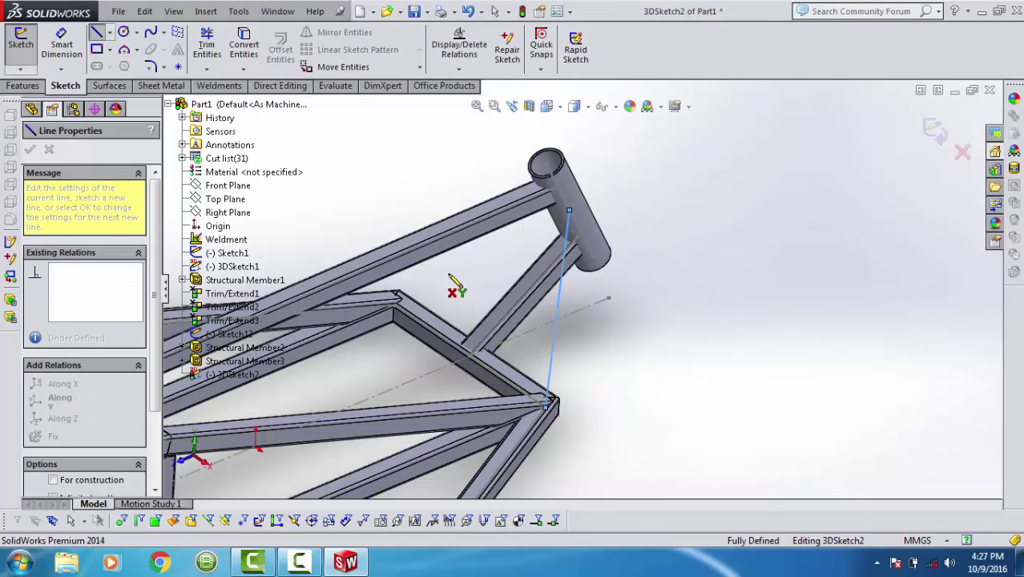
pyautogui.click(394, 301)
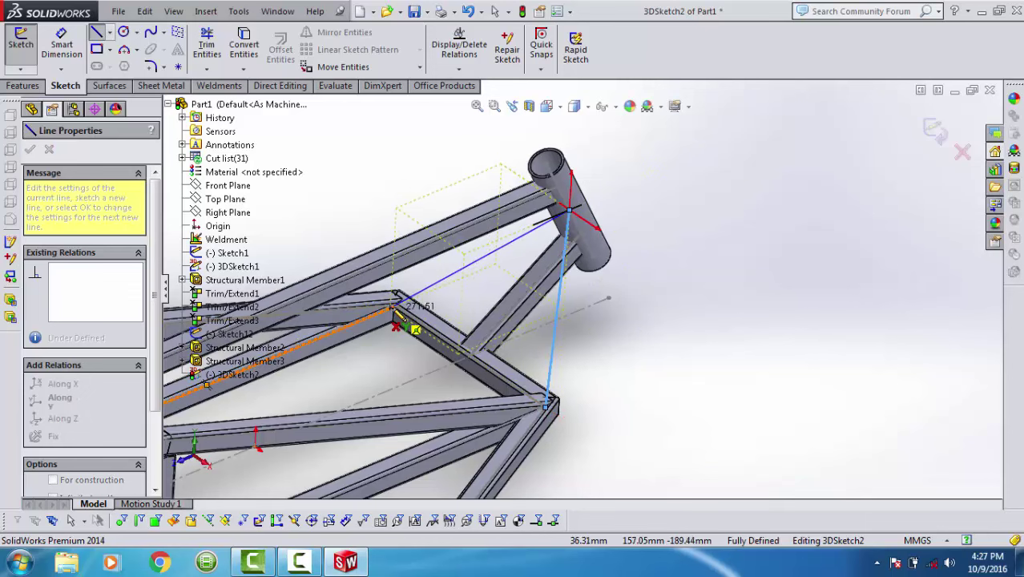
pyautogui.scroll(-2, 397, 306)
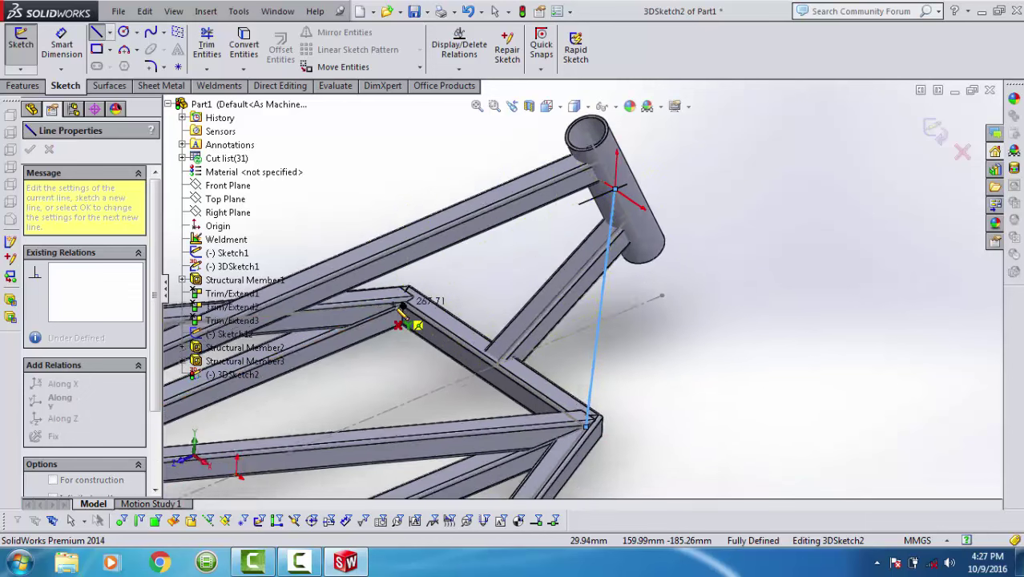
pyautogui.scroll(-2, 409, 304)
pyautogui.scroll(-2, 429, 303)
pyautogui.scroll(-2, 448, 302)
pyautogui.scroll(-2, 469, 303)
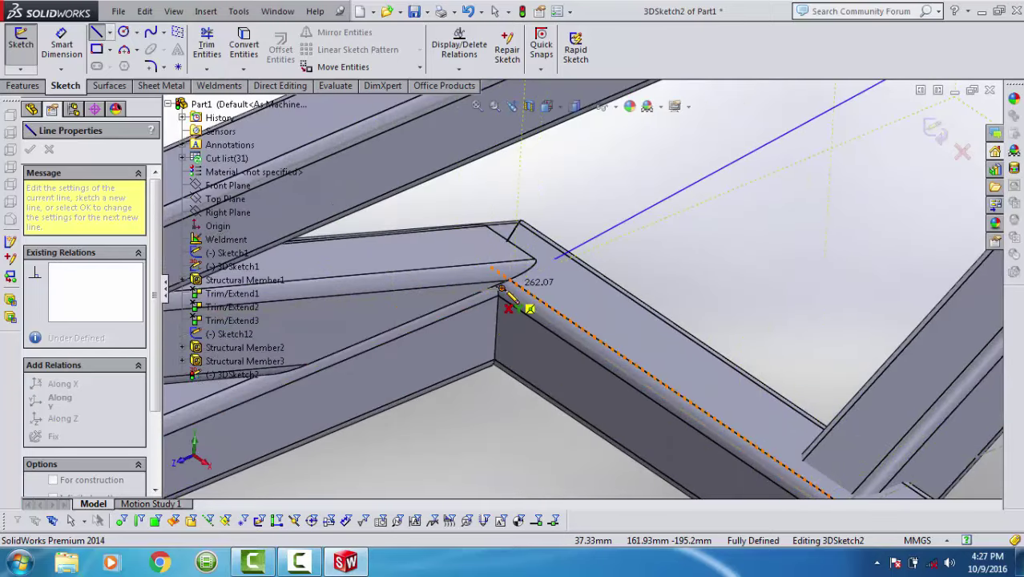
pyautogui.click(503, 286)
pyautogui.press('Escape')
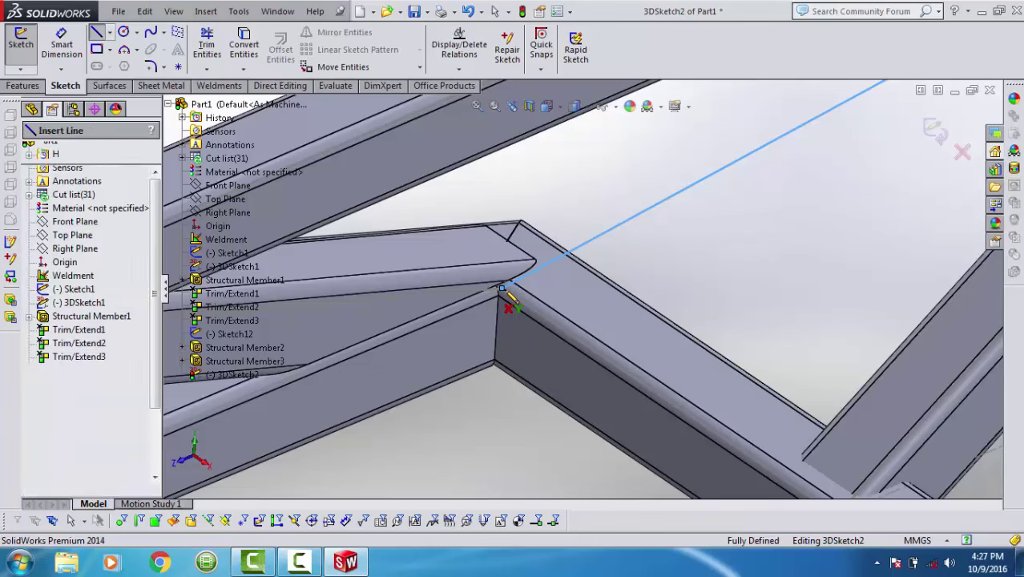
pyautogui.press('Escape')
pyautogui.scroll(3, 504, 289)
pyautogui.scroll(3, 518, 293)
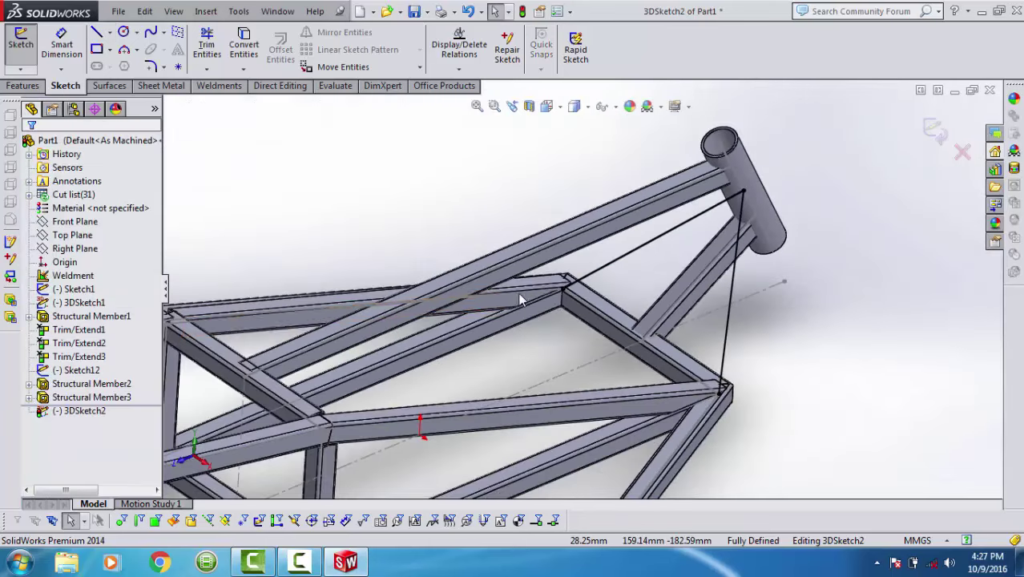
# Add square tubes along both 3DSketch2 lines as Structural Member4.
pyautogui.click(525, 11)
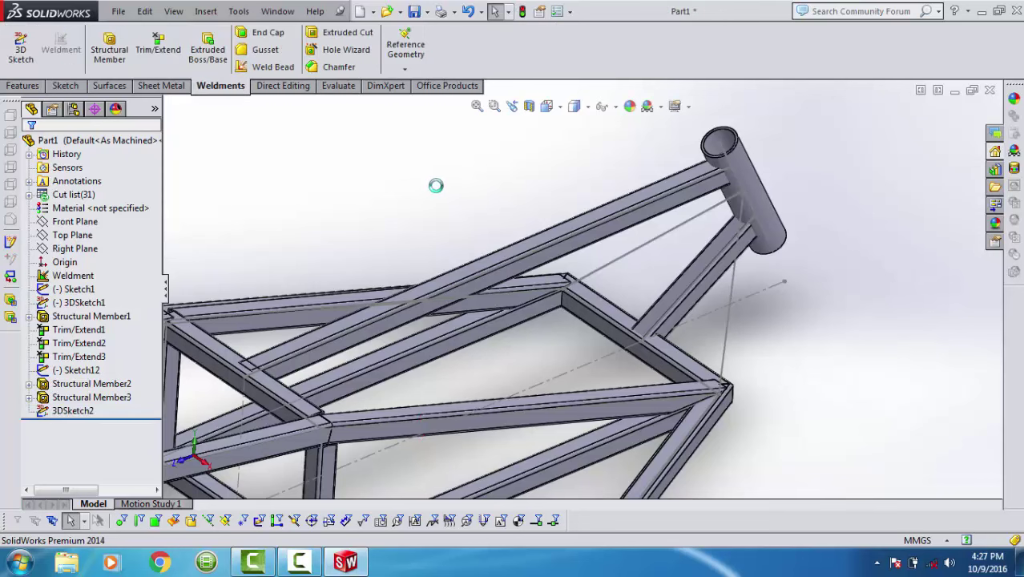
pyautogui.click(109, 46)
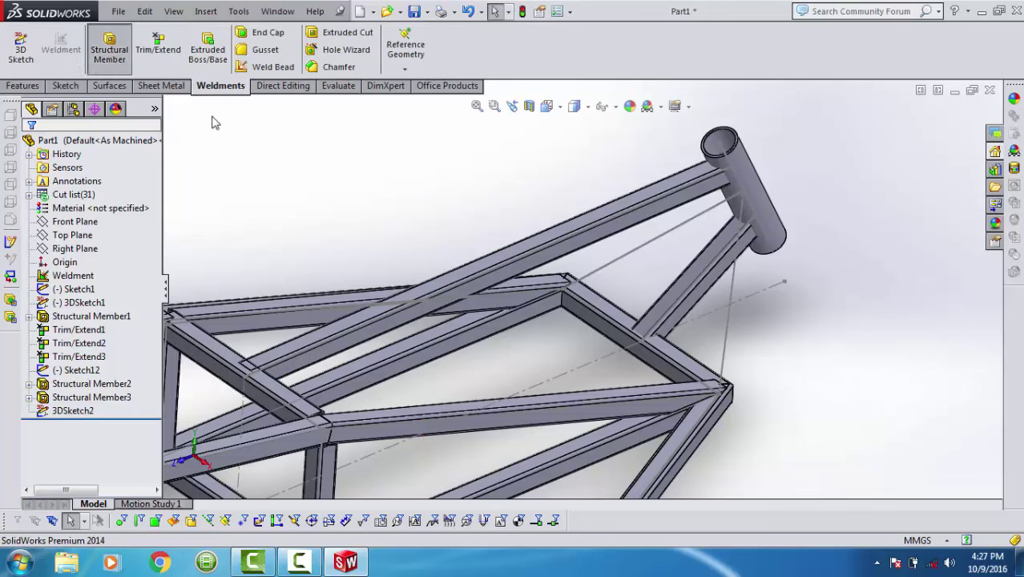
pyautogui.click(669, 237)
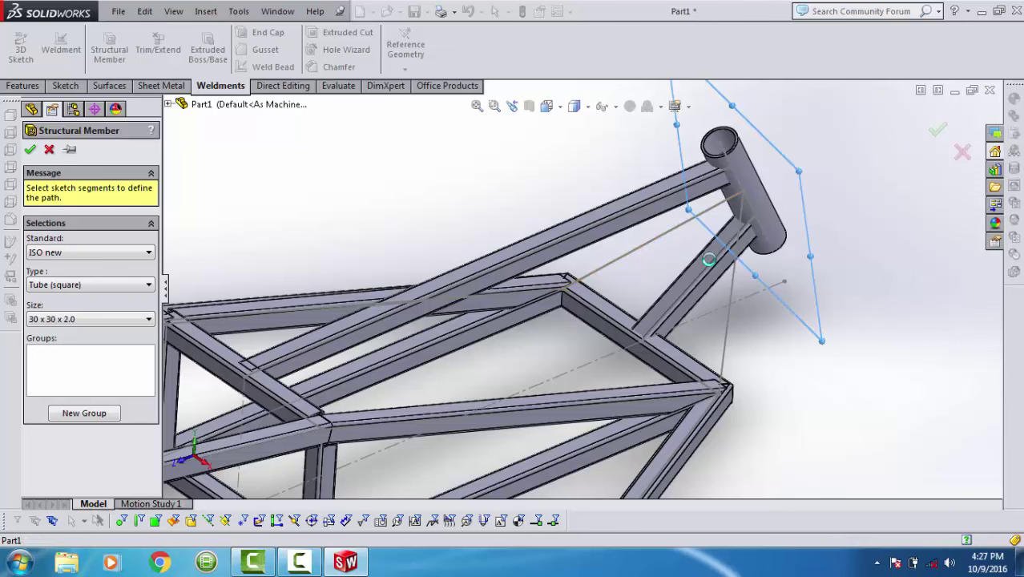
pyautogui.click(729, 319)
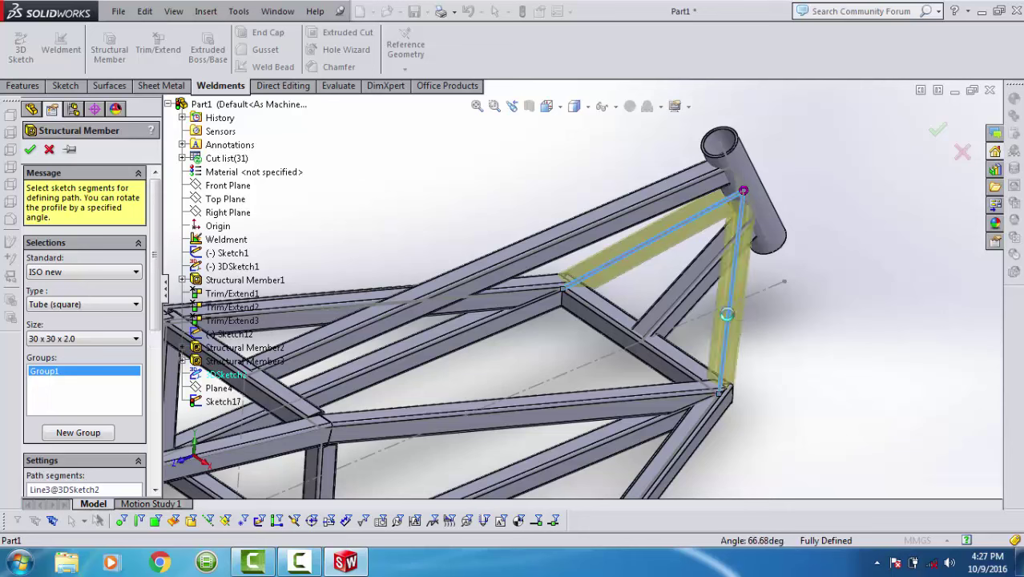
pyautogui.press('Return')
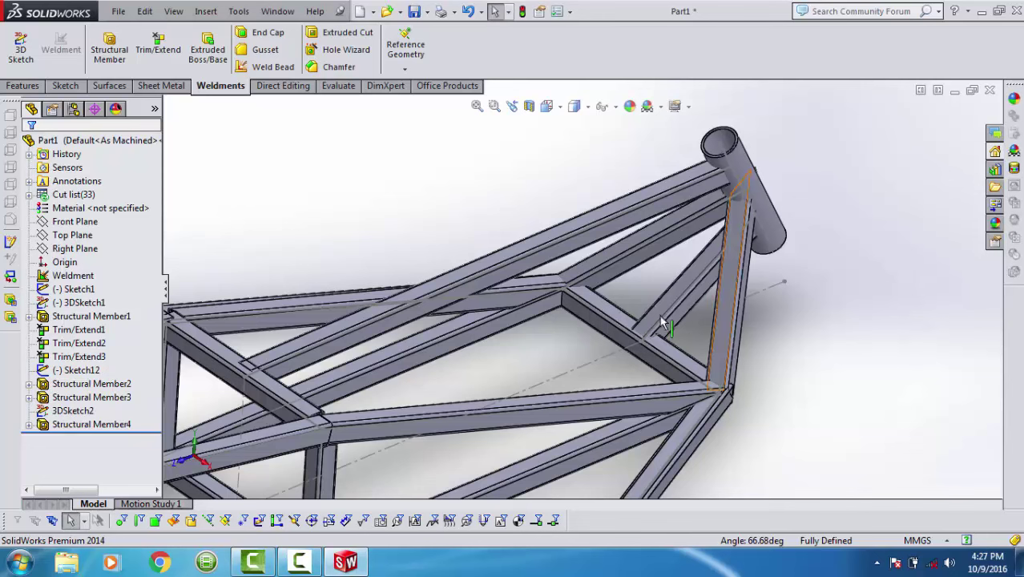
# Trim the two new tubes against the lower frame tube and the head tube.
pyautogui.click(171, 64)
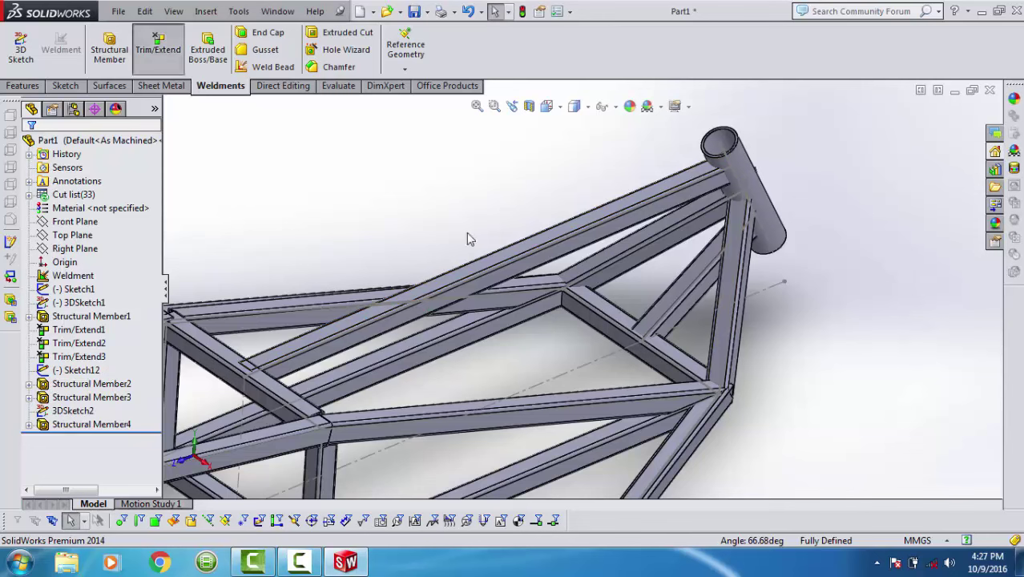
pyautogui.click(641, 275)
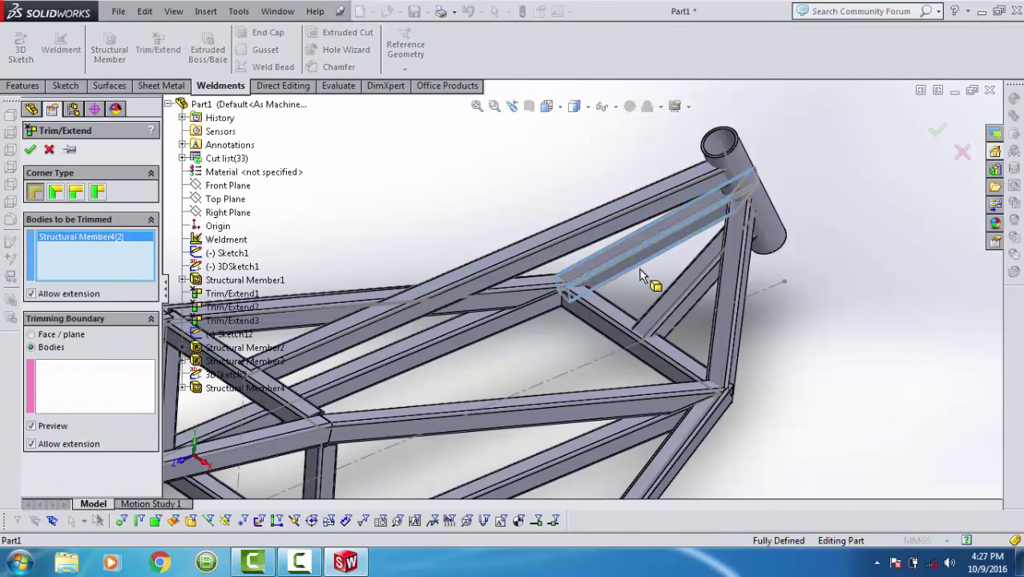
pyautogui.click(731, 322)
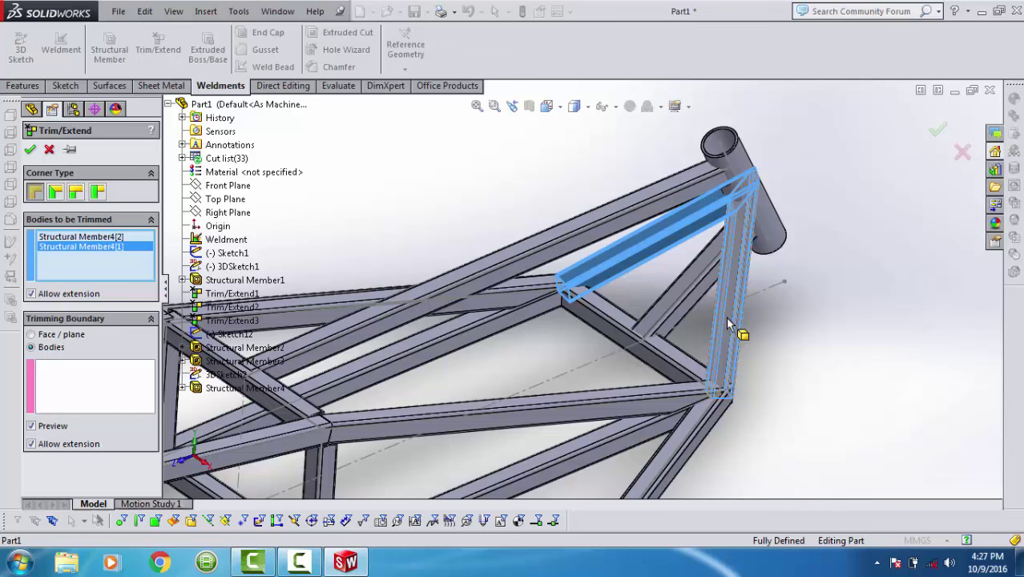
pyautogui.click(90, 399)
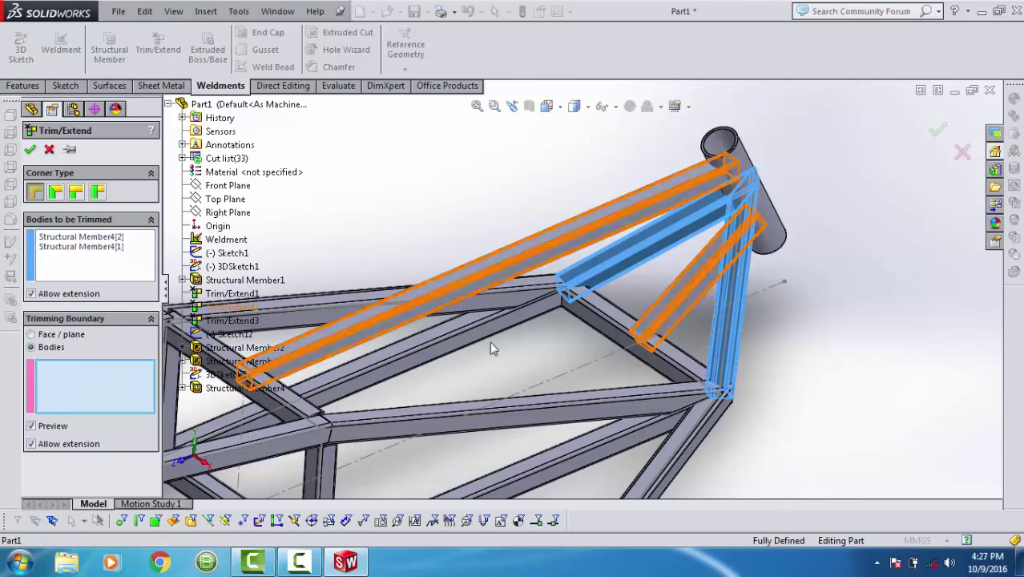
pyautogui.click(595, 315)
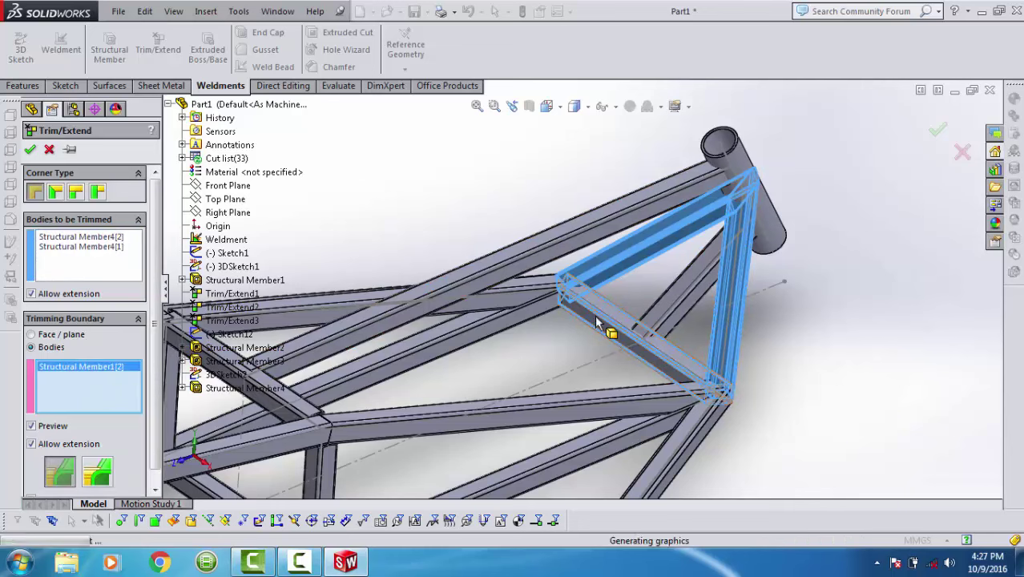
pyautogui.click(768, 226)
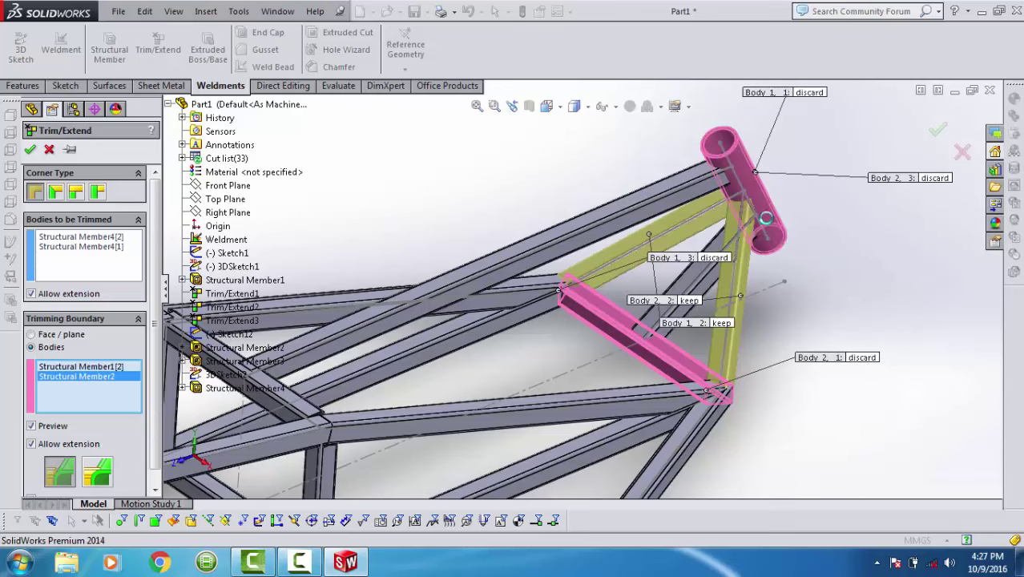
pyautogui.press('Return')
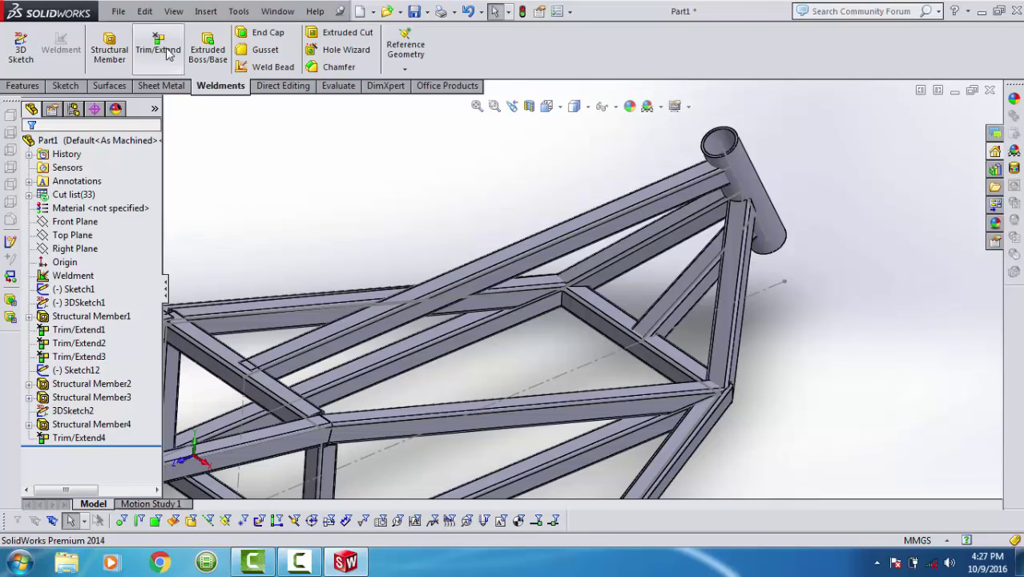
# Trim the top and diagonal tubes against the head tube.
pyautogui.click(158, 48)
pyautogui.click(519, 252)
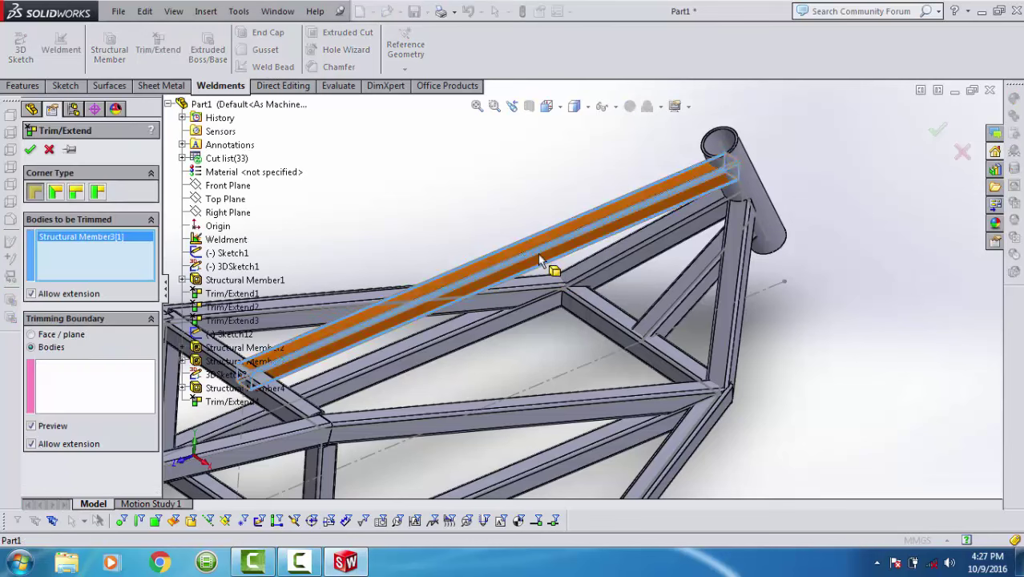
pyautogui.click(671, 293)
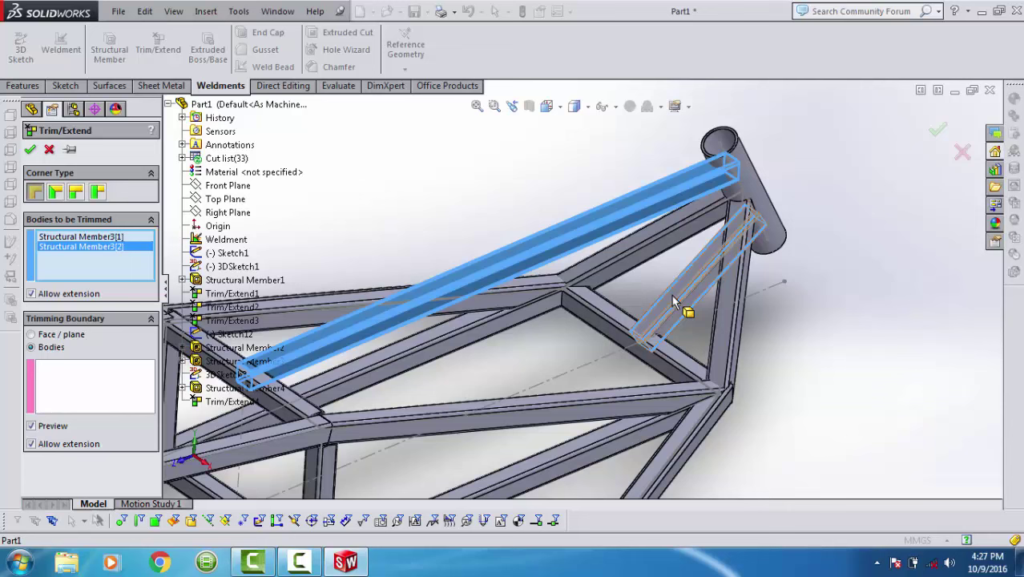
pyautogui.rightClick(303, 353)
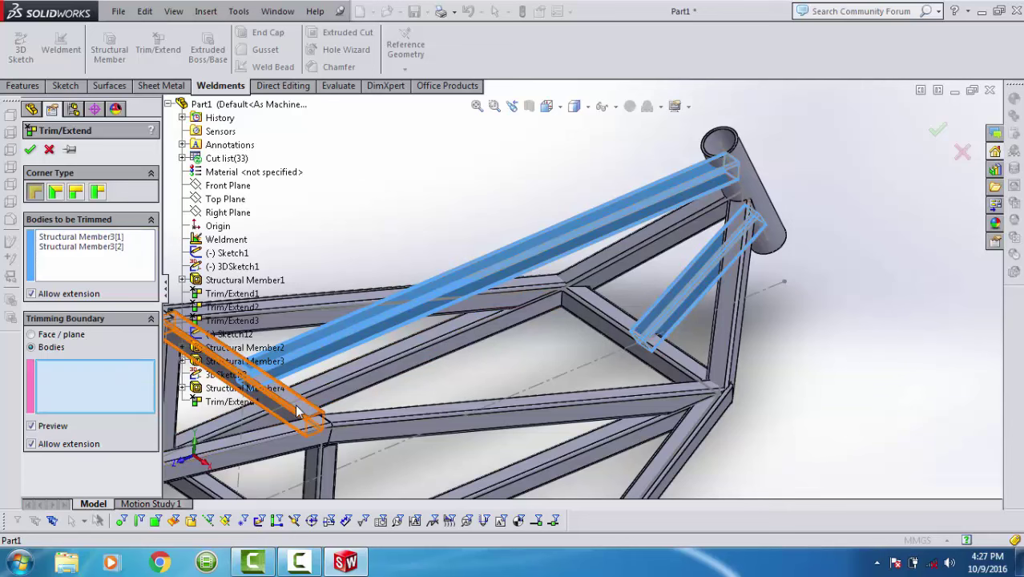
pyautogui.click(747, 178)
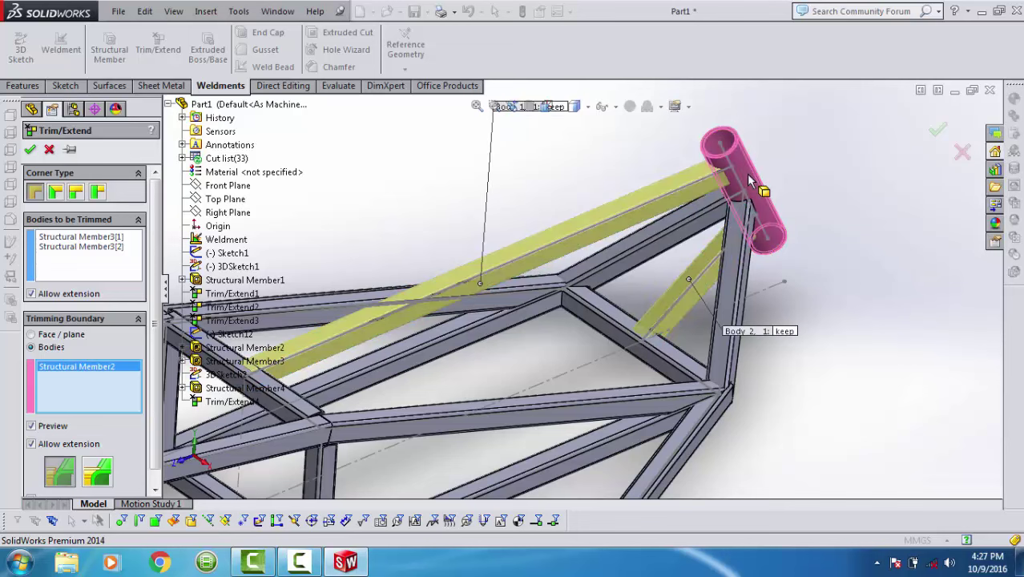
pyautogui.press('Return')
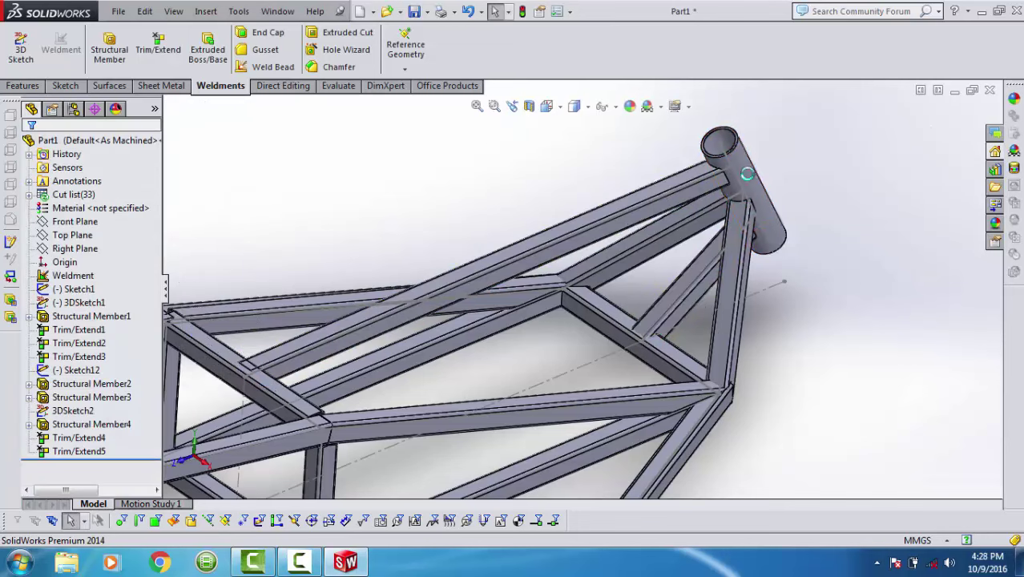
pyautogui.click(158, 44)
pyautogui.click(423, 294)
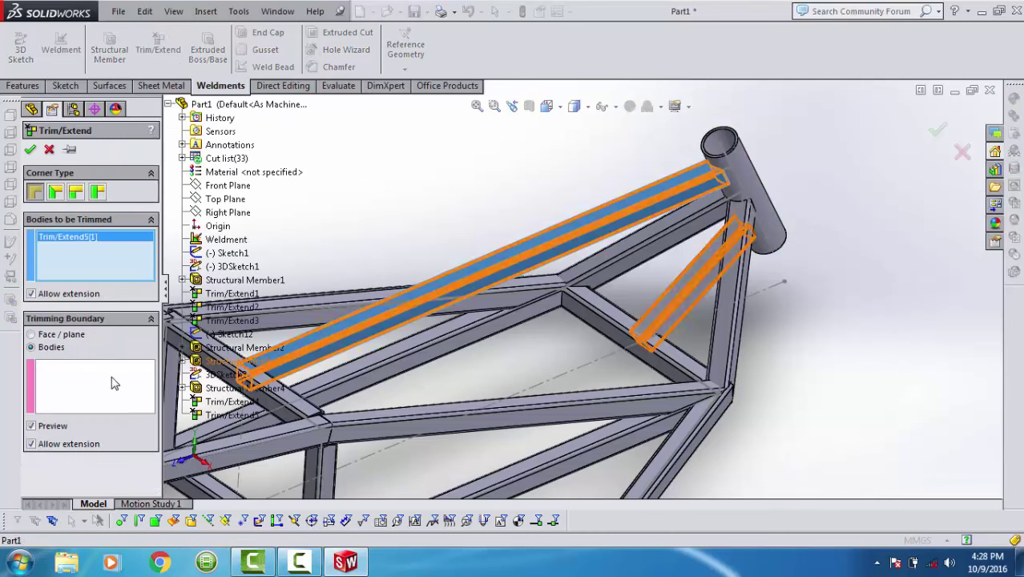
pyautogui.click(295, 407)
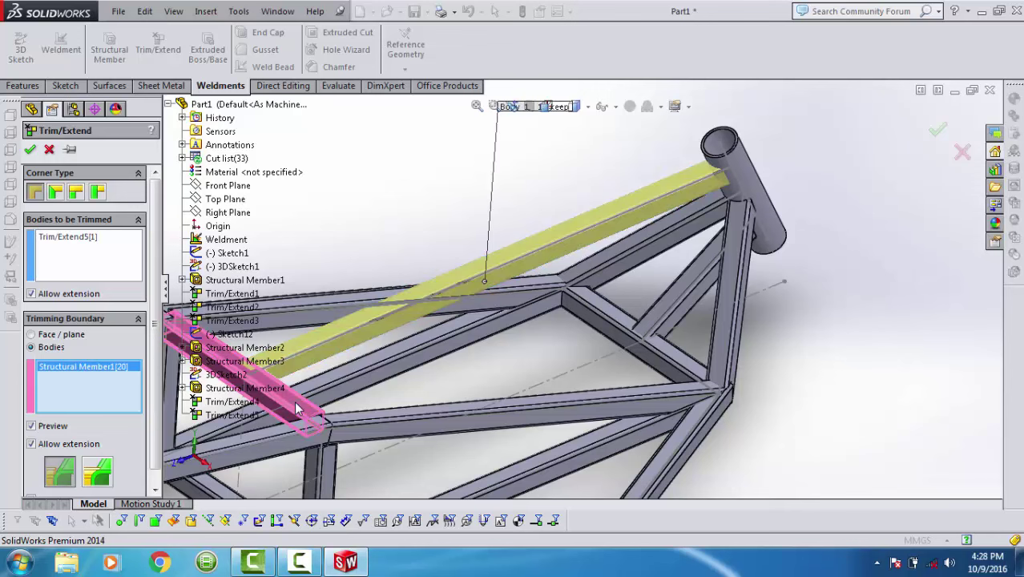
pyautogui.moveTo(367, 391); pyautogui.dragTo(369, 392, button='middle')
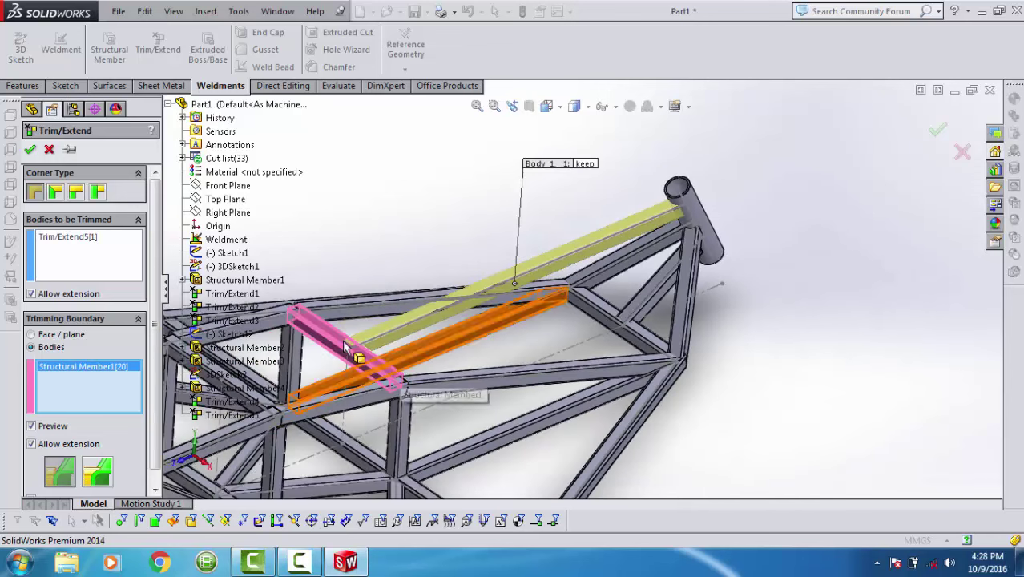
pyautogui.click(31, 150)
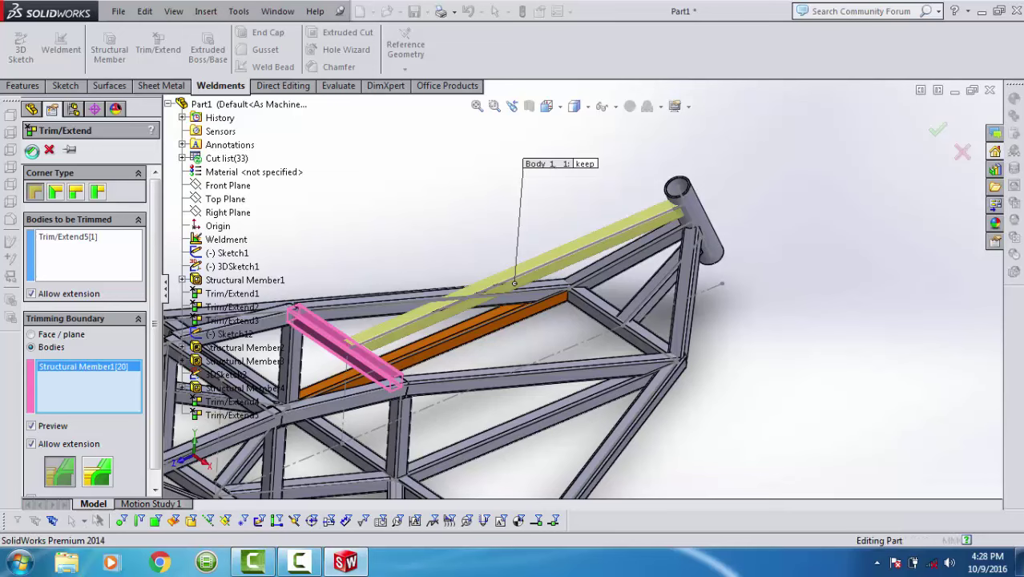
pyautogui.scroll(-5, 451, 355)
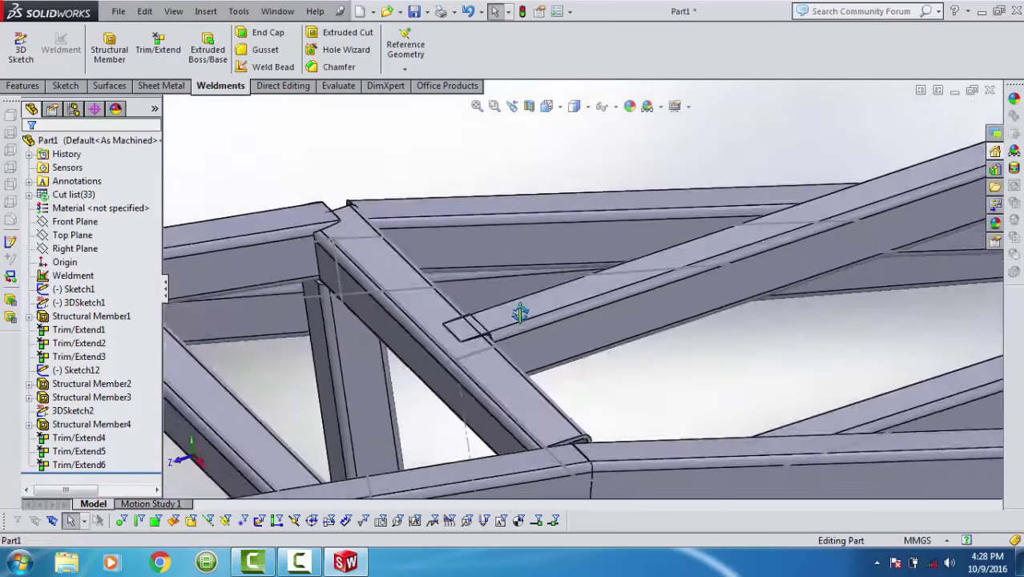
pyautogui.moveTo(551, 327)
pyautogui.mouseDown(button='middle')
pyautogui.moveTo(499, 298)
pyautogui.moveTo(487, 277)
pyautogui.moveTo(494, 242)
pyautogui.moveTo(514, 255)
pyautogui.mouseUp(button='middle')
pyautogui.scroll(3, 514, 254)
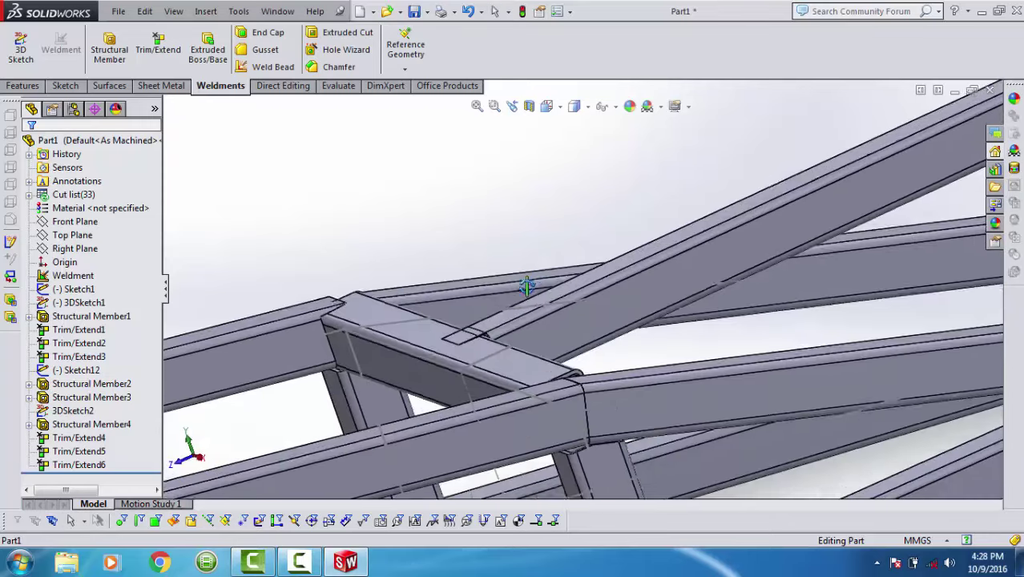
pyautogui.scroll(2, 531, 291)
pyautogui.scroll(2, 556, 312)
pyautogui.scroll(3, 674, 303)
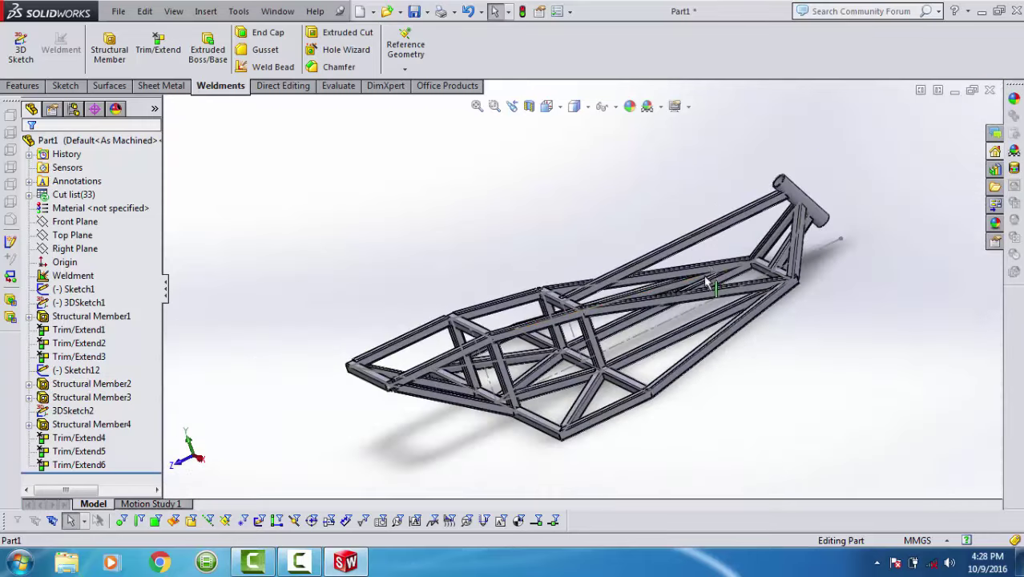
pyautogui.moveTo(674, 302)
pyautogui.mouseDown(button='middle')
pyautogui.moveTo(727, 256)
pyautogui.moveTo(767, 191)
pyautogui.moveTo(798, 195)
pyautogui.moveTo(832, 217)
pyautogui.moveTo(802, 279)
pyautogui.mouseUp(button='middle')
pyautogui.scroll(-2, 802, 279)
pyautogui.moveTo(541, 302)
pyautogui.mouseDown(button='middle')
pyautogui.moveTo(491, 279)
pyautogui.moveTo(533, 234)
pyautogui.moveTo(574, 286)
pyautogui.moveTo(603, 362)
pyautogui.moveTo(557, 370)
pyautogui.moveTo(561, 403)
pyautogui.moveTo(574, 367)
pyautogui.moveTo(565, 341)
pyautogui.moveTo(549, 328)
pyautogui.moveTo(506, 371)
pyautogui.moveTo(505, 349)
pyautogui.moveTo(586, 267)
pyautogui.moveTo(499, 263)
pyautogui.moveTo(468, 298)
pyautogui.mouseUp(button='middle')
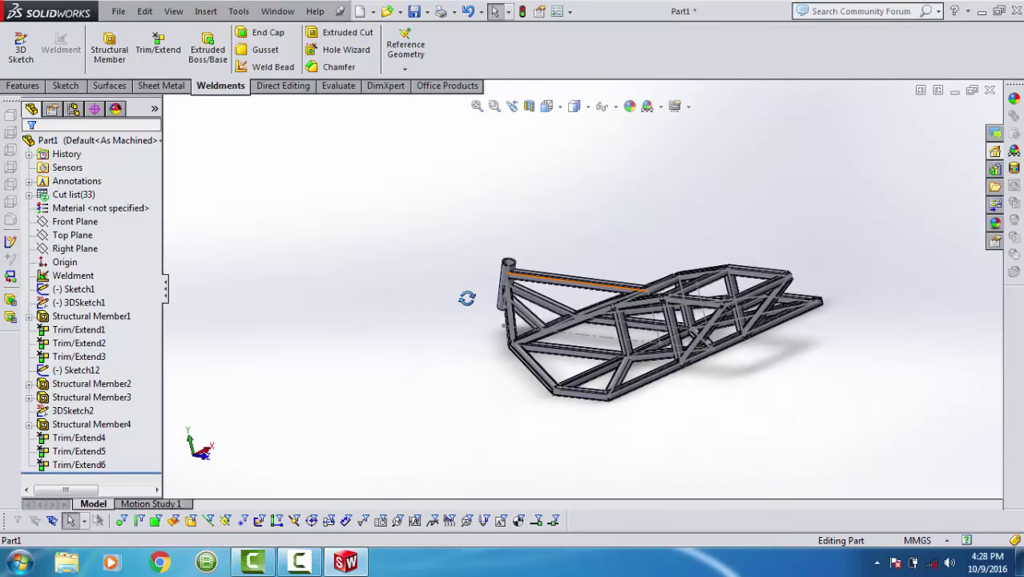
# Switch to the isometric view and orbit the frame to inspect it from several angles.
pyautogui.click(546, 107)
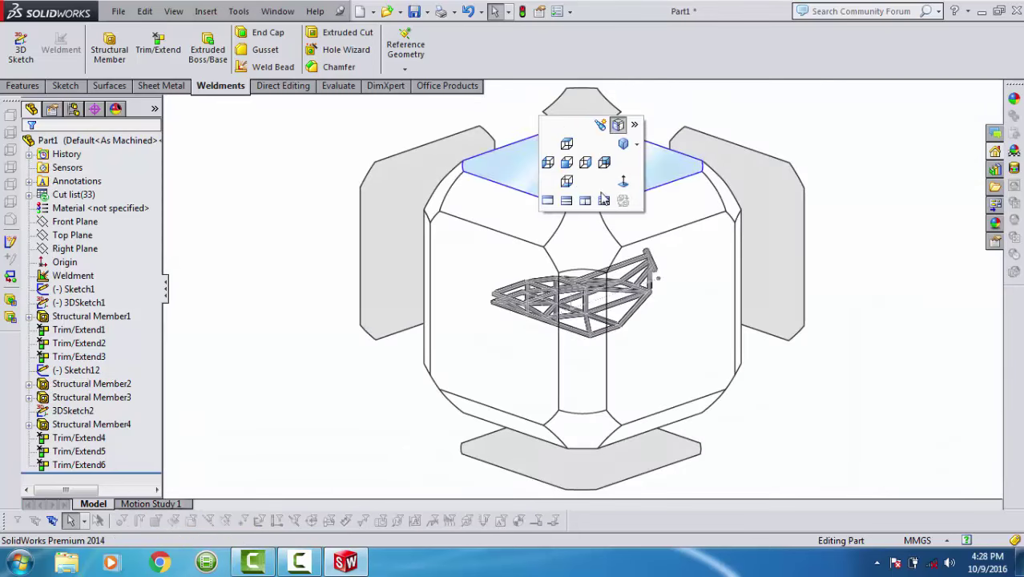
pyautogui.click(594, 236)
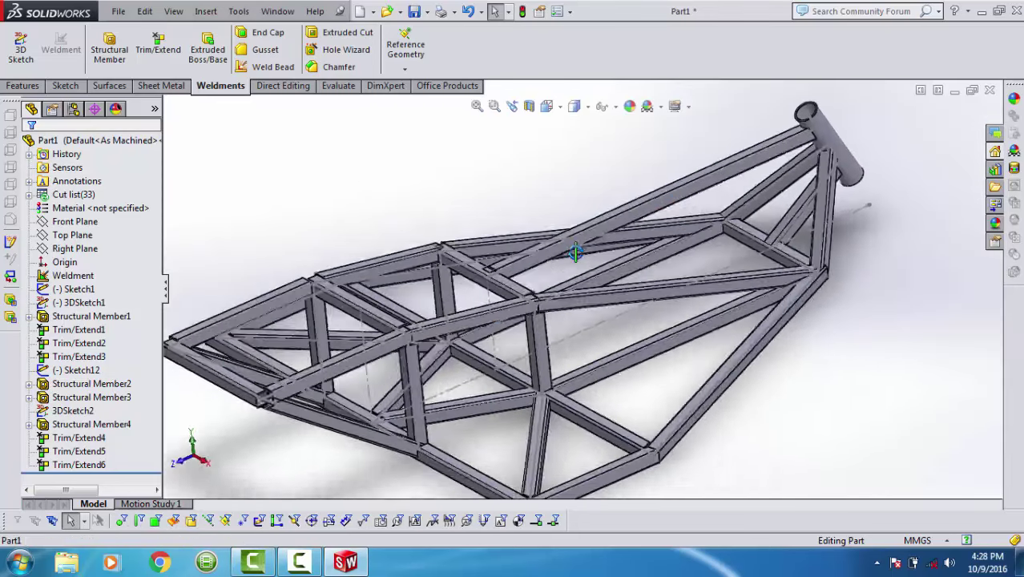
pyautogui.moveTo(593, 292); pyautogui.dragTo(588, 251, button='middle')
pyautogui.moveTo(499, 296)
pyautogui.mouseDown(button='middle')
pyautogui.moveTo(452, 315)
pyautogui.moveTo(455, 293)
pyautogui.moveTo(493, 341)
pyautogui.moveTo(474, 373)
pyautogui.moveTo(464, 300)
pyautogui.moveTo(427, 446)
pyautogui.moveTo(463, 304)
pyautogui.mouseUp(button='middle')
pyautogui.scroll(-3, 465, 304)
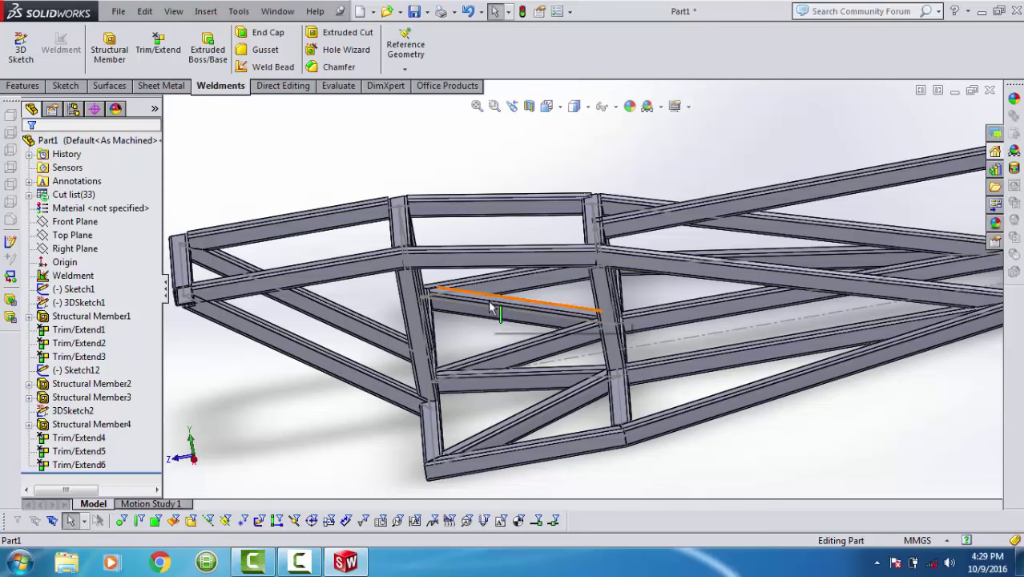
pyautogui.scroll(5, 493, 339)
pyautogui.moveTo(521, 336); pyautogui.dragTo(610, 278, button='middle')
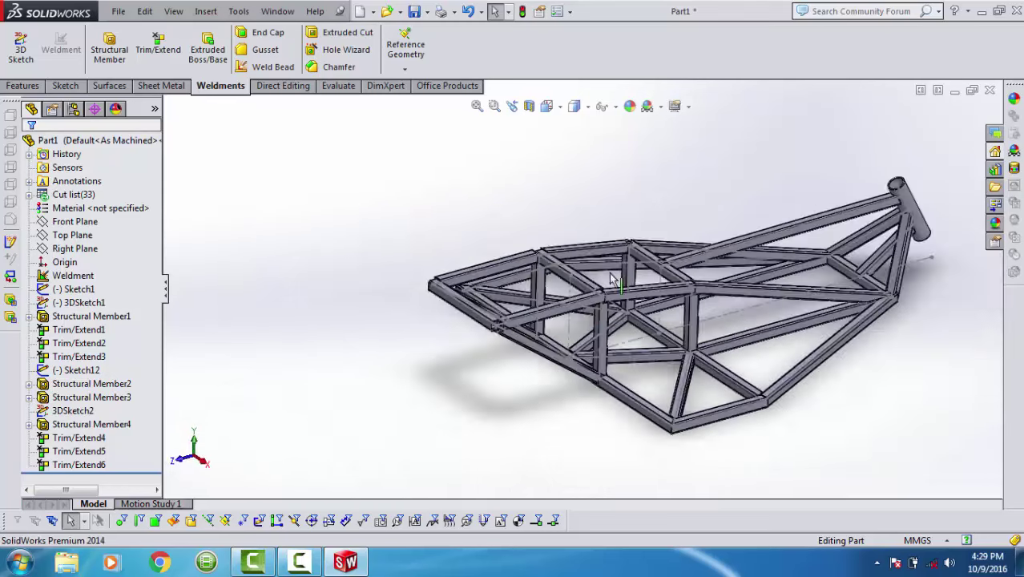
pyautogui.moveTo(767, 347)
pyautogui.mouseDown(button='middle')
pyautogui.moveTo(705, 374)
pyautogui.moveTo(682, 446)
pyautogui.moveTo(705, 426)
pyautogui.moveTo(718, 379)
pyautogui.mouseUp(button='middle')
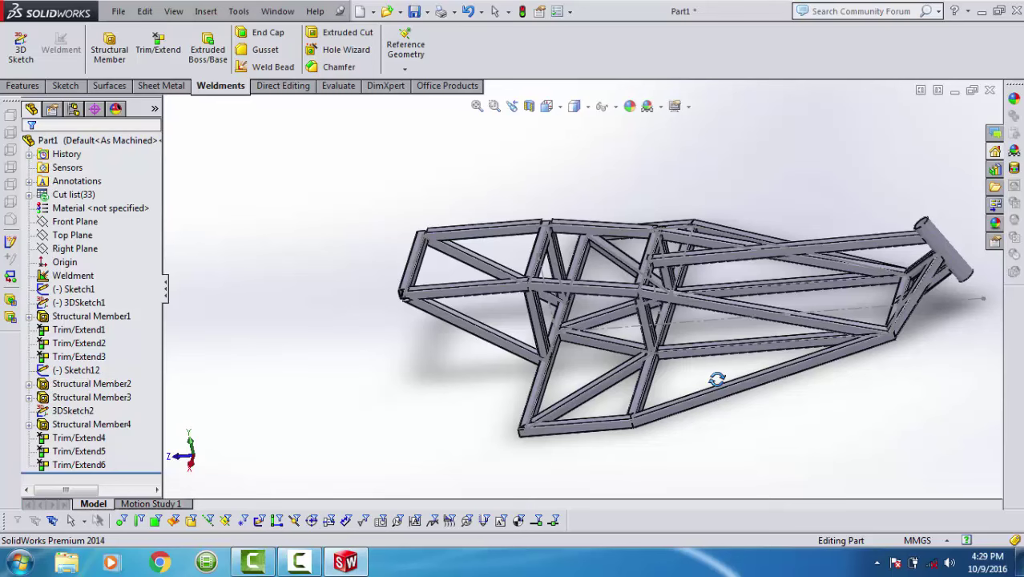
pyautogui.moveTo(717, 380); pyautogui.dragTo(722, 382, button='middle')
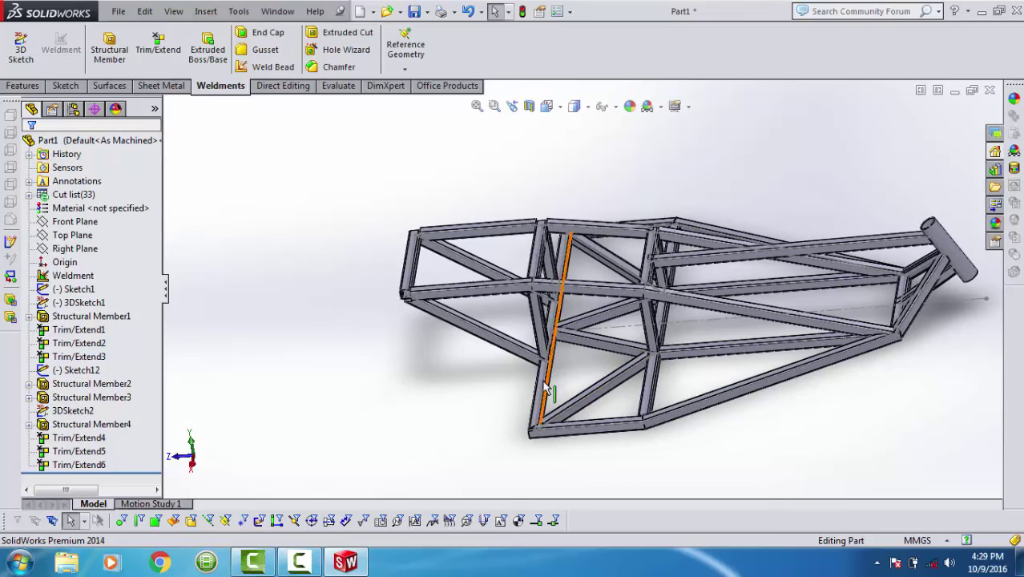
pyautogui.moveTo(515, 418)
pyautogui.mouseDown(button='middle')
pyautogui.moveTo(563, 373)
pyautogui.moveTo(587, 389)
pyautogui.moveTo(628, 459)
pyautogui.moveTo(597, 487)
pyautogui.moveTo(565, 392)
pyautogui.mouseUp(button='middle')
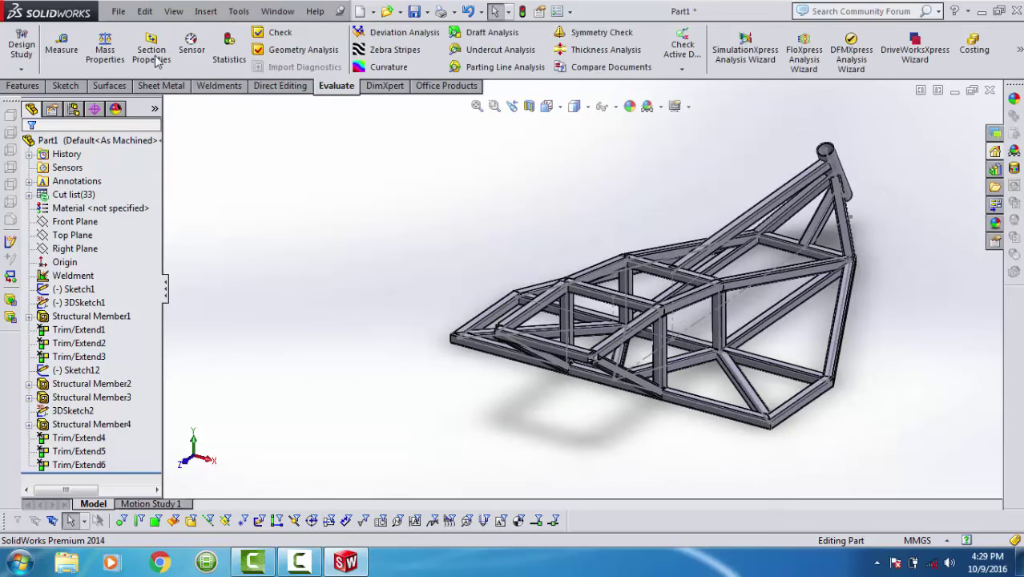
# Measure a 300 mm frame member and its 1528.31 mm distance from a second member.
pyautogui.click(61, 46)
pyautogui.scroll(-3, 598, 380)
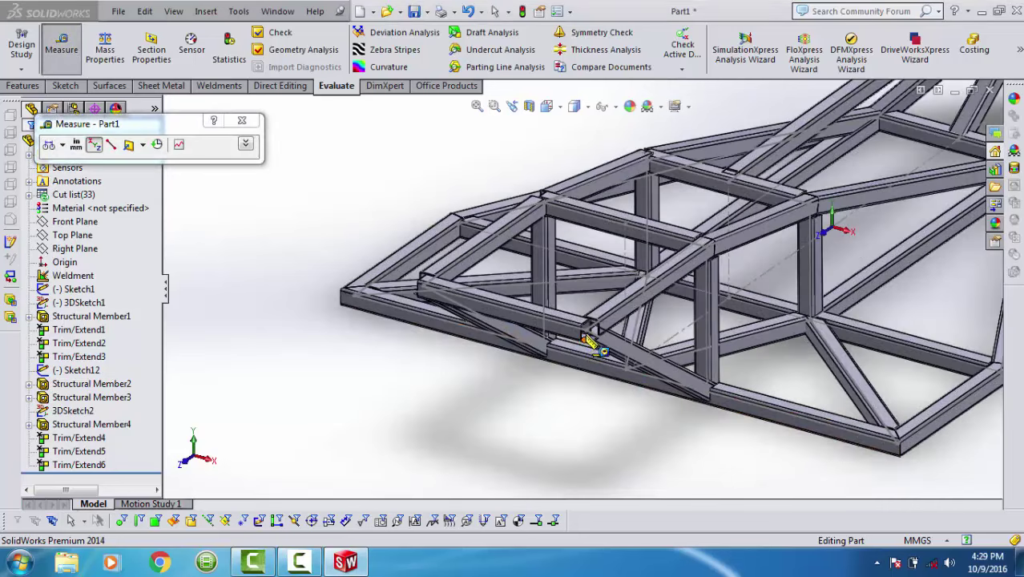
pyautogui.click(584, 335)
pyautogui.scroll(3, 585, 331)
pyautogui.scroll(1, 585, 320)
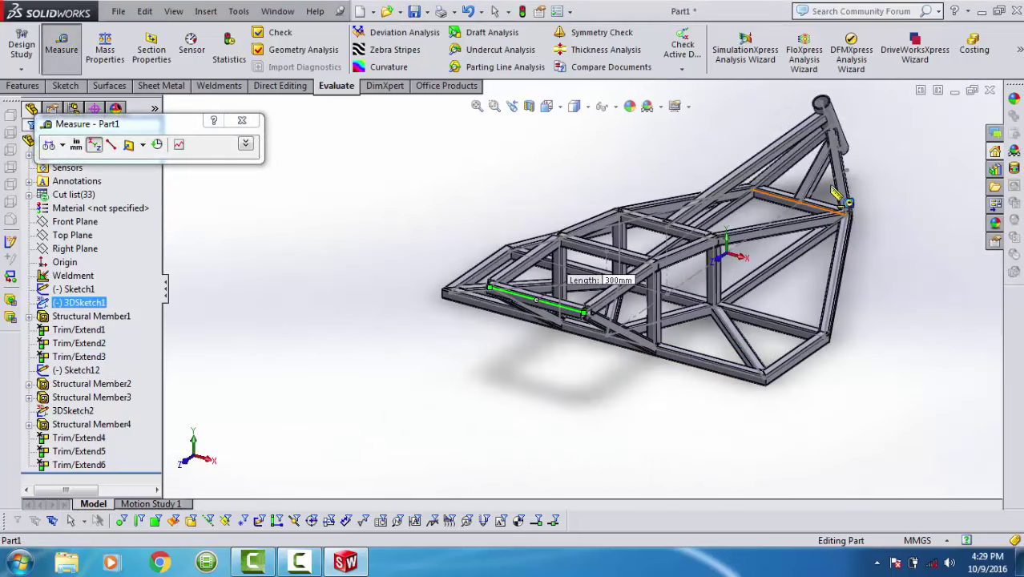
pyautogui.click(840, 150)
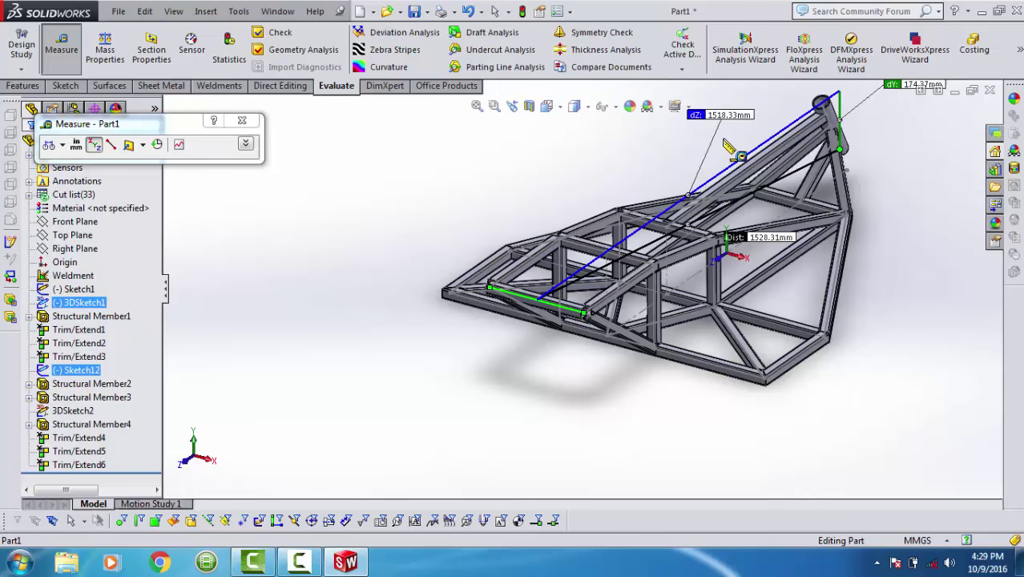
pyautogui.press('Escape')
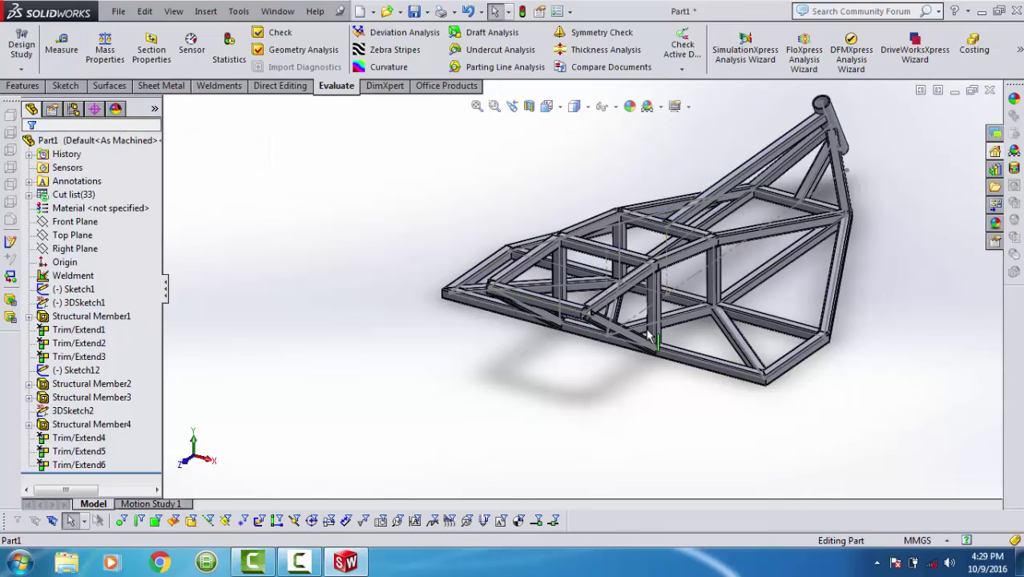
# Orbit the finished frame to side-on and front-on views.
pyautogui.moveTo(653, 337)
pyautogui.mouseDown(button='middle')
pyautogui.moveTo(639, 326)
pyautogui.moveTo(595, 407)
pyautogui.mouseUp(button='middle')
pyautogui.scroll(2, 639, 326)
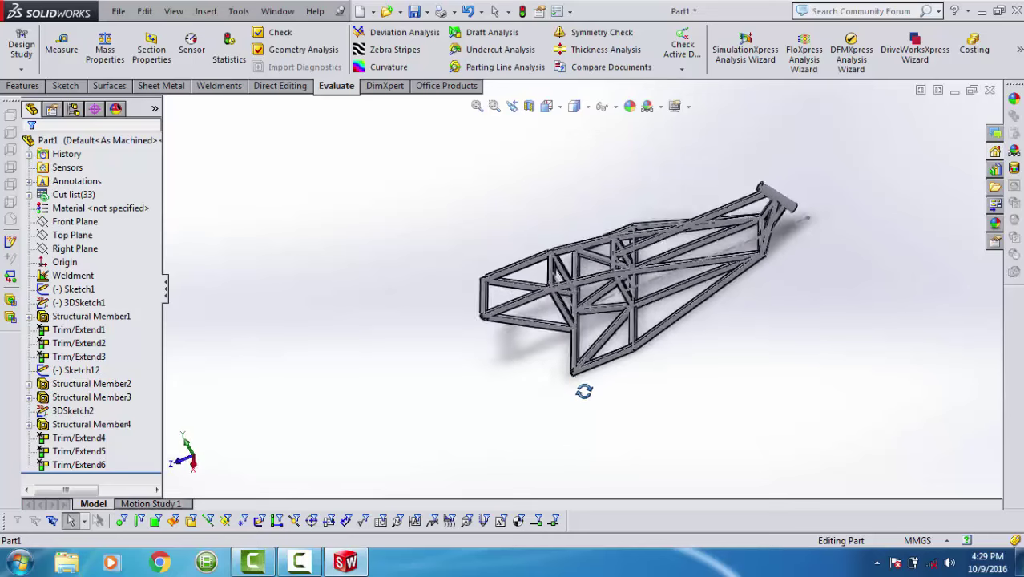
pyautogui.moveTo(639, 269)
pyautogui.mouseDown(button='middle')
pyautogui.moveTo(563, 343)
pyautogui.moveTo(633, 241)
pyautogui.moveTo(708, 270)
pyautogui.mouseUp(button='middle')
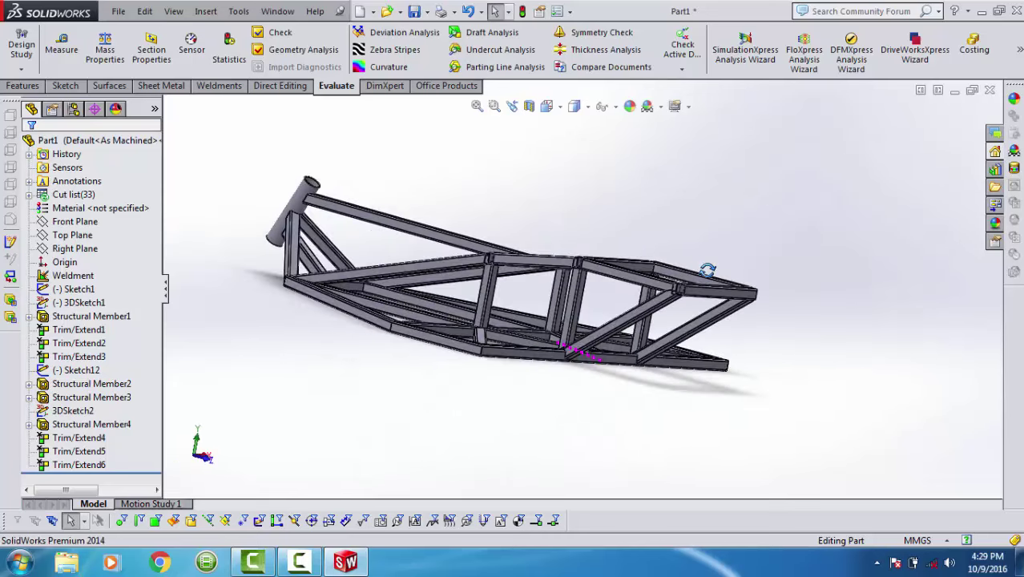
pyautogui.scroll(-4, 312, 207)
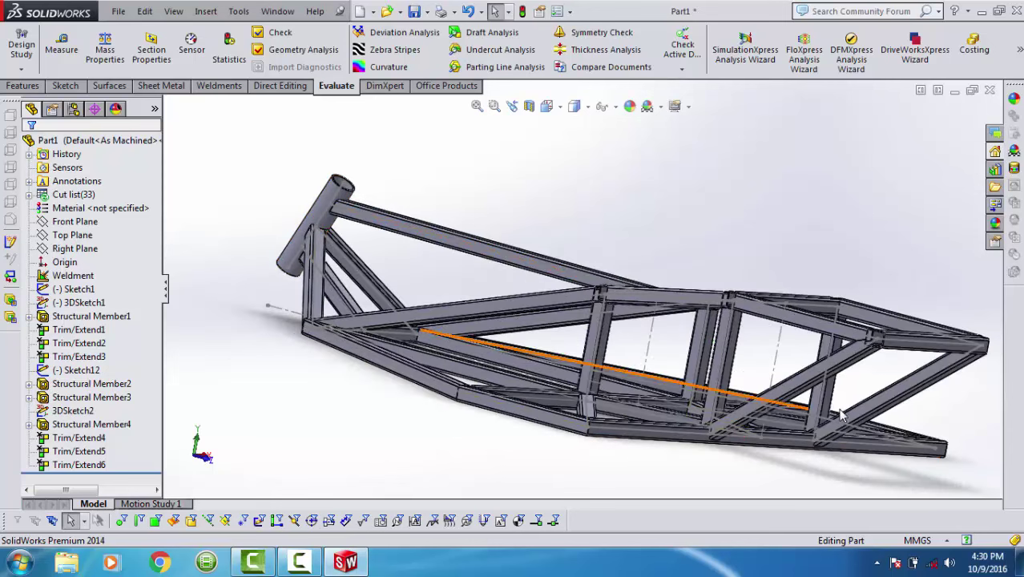
pyautogui.moveTo(651, 416)
pyautogui.mouseDown(button='middle')
pyautogui.moveTo(622, 411)
pyautogui.moveTo(585, 425)
pyautogui.moveTo(601, 487)
pyautogui.moveTo(599, 425)
pyautogui.moveTo(572, 425)
pyautogui.moveTo(577, 459)
pyautogui.moveTo(606, 384)
pyautogui.moveTo(637, 449)
pyautogui.moveTo(657, 456)
pyautogui.moveTo(709, 401)
pyautogui.mouseUp(button='middle')
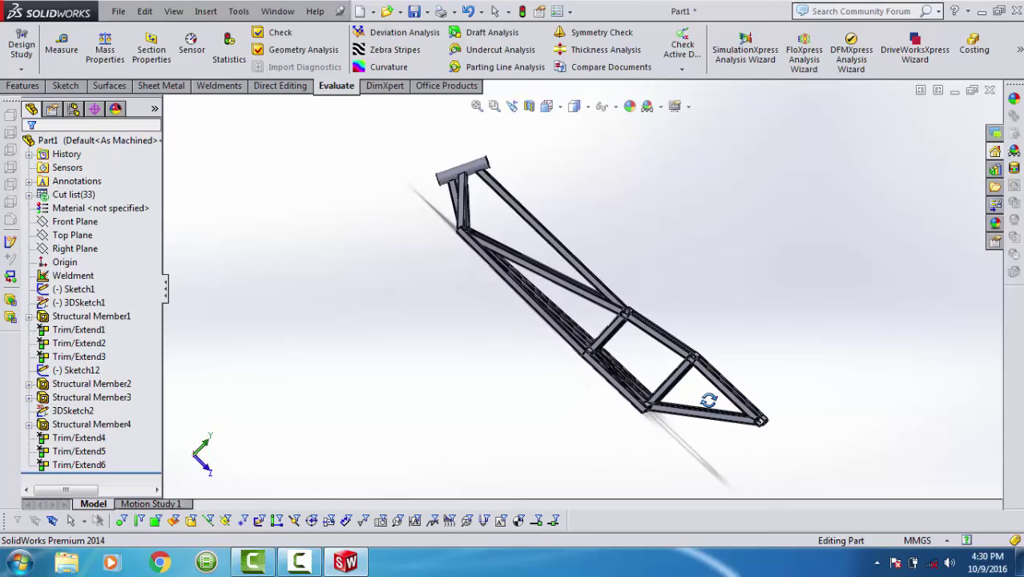
pyautogui.click(548, 107)
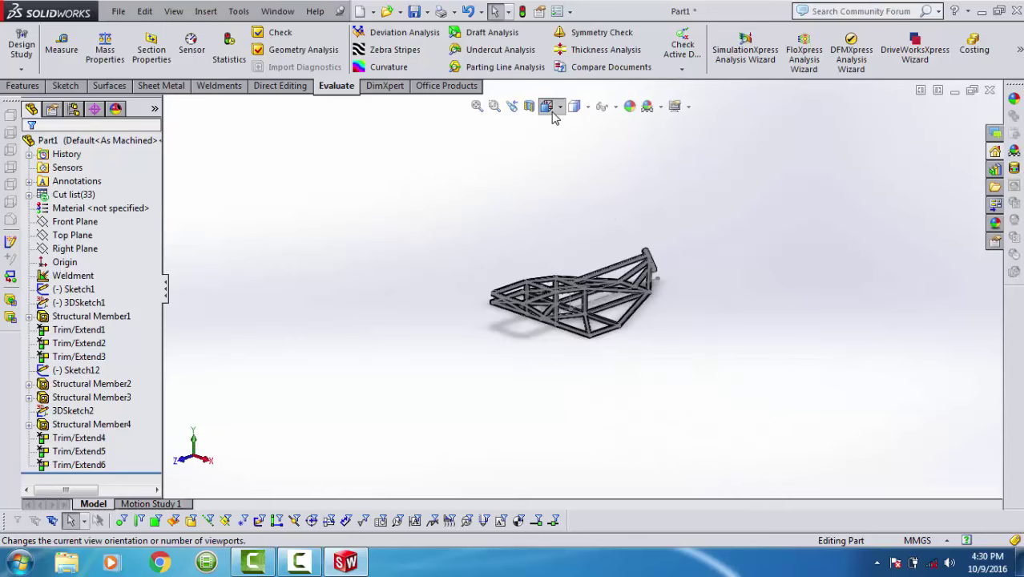
pyautogui.click(552, 113)
pyautogui.click(650, 318)
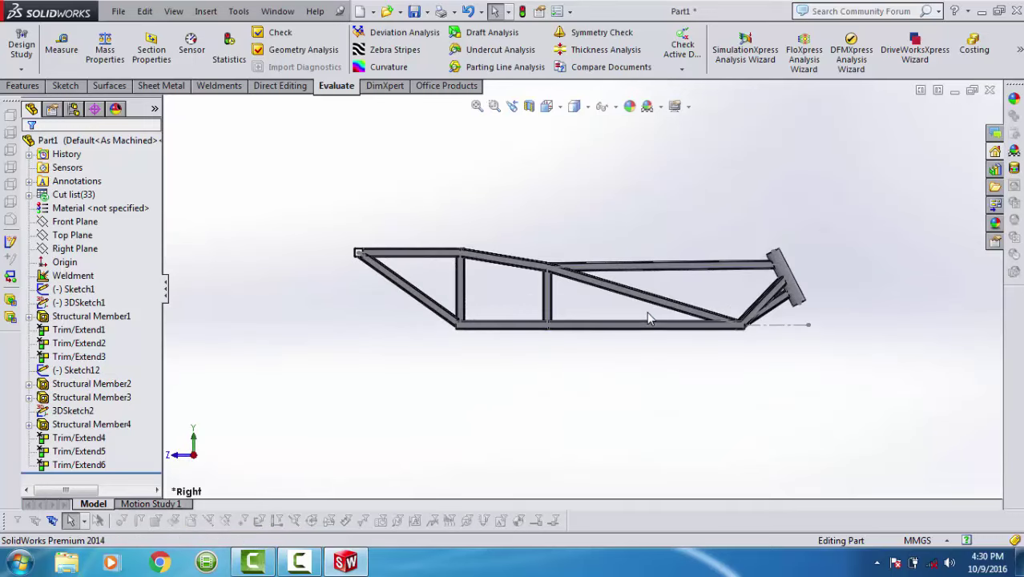
pyautogui.scroll(-2, 583, 303)
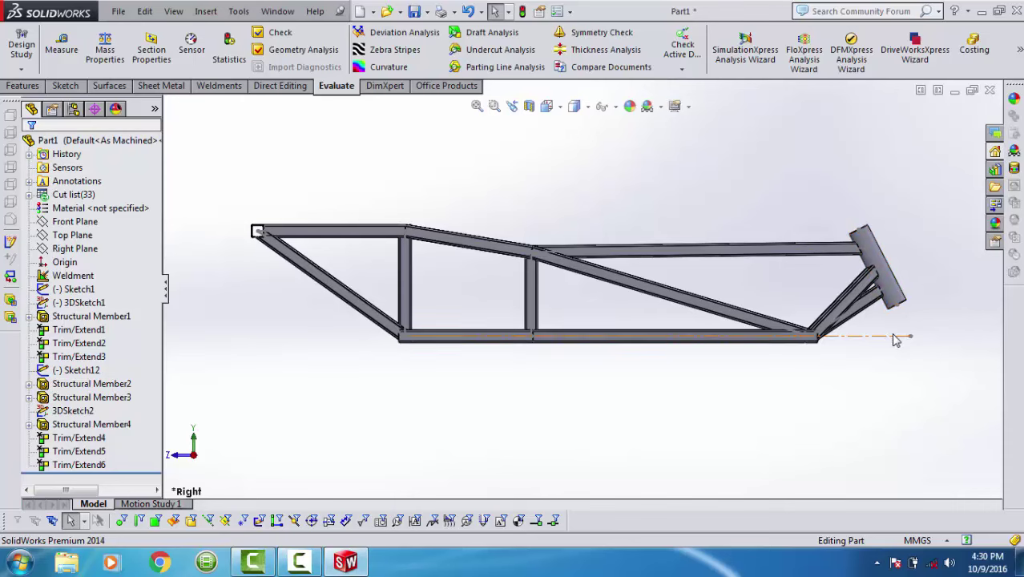
pyautogui.moveTo(842, 362)
pyautogui.mouseDown(button='middle')
pyautogui.moveTo(789, 376)
pyautogui.moveTo(784, 408)
pyautogui.moveTo(767, 414)
pyautogui.mouseUp(button='middle')
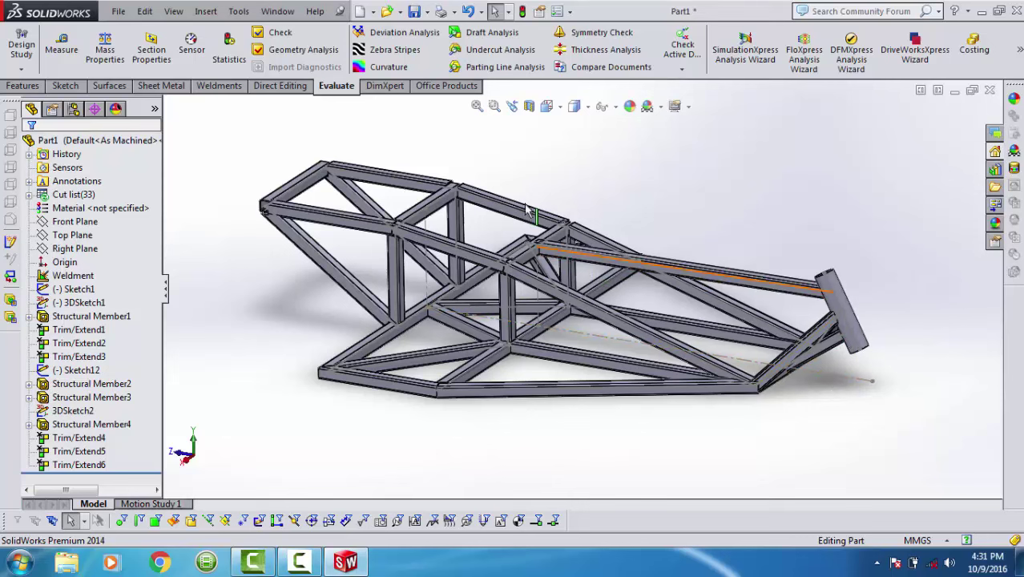
# Dismiss the Windows colour-scheme prompt and choose File > Make Assembly from Part.
pyautogui.click(118, 13)
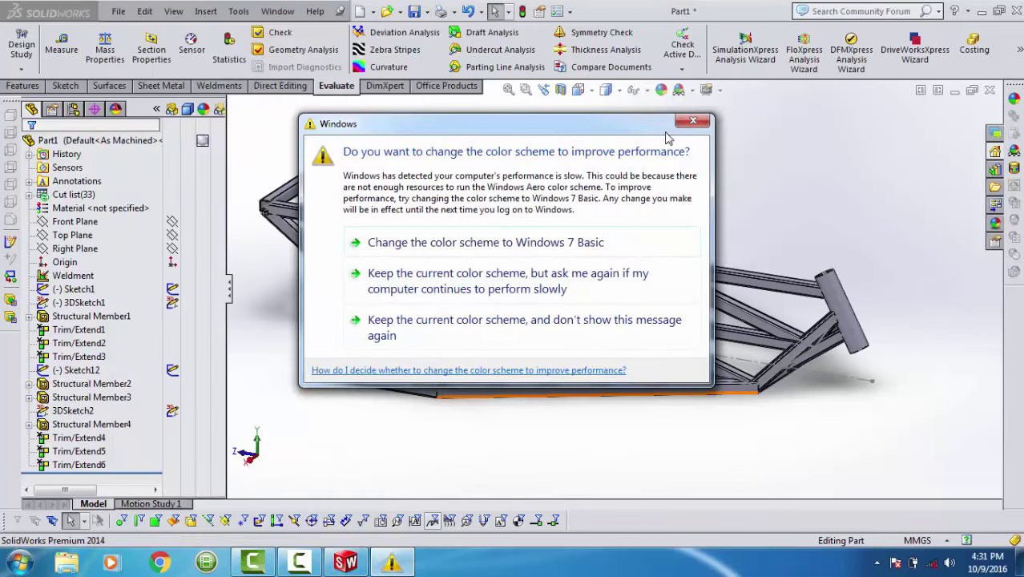
pyautogui.click(693, 120)
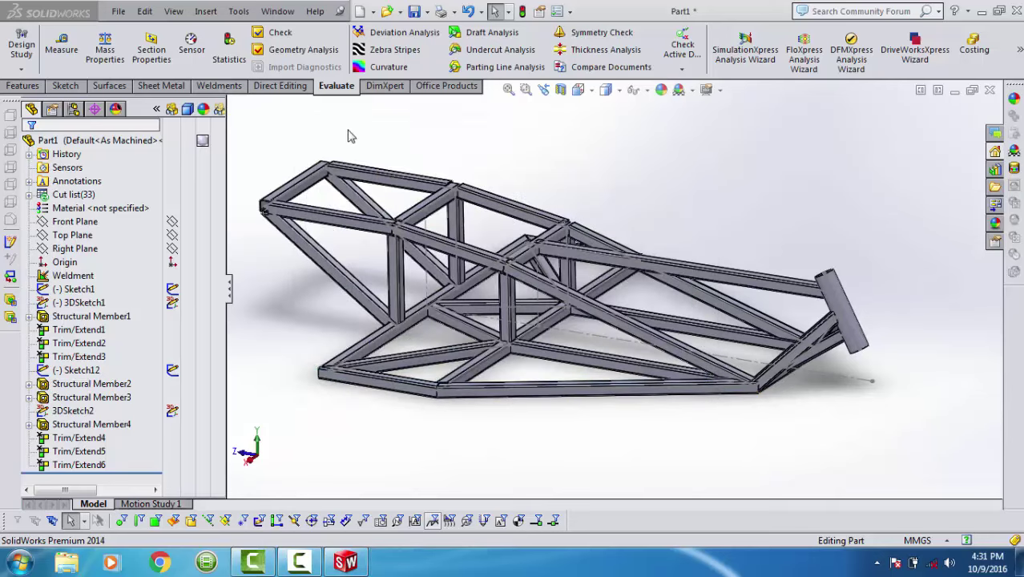
pyautogui.click(117, 11)
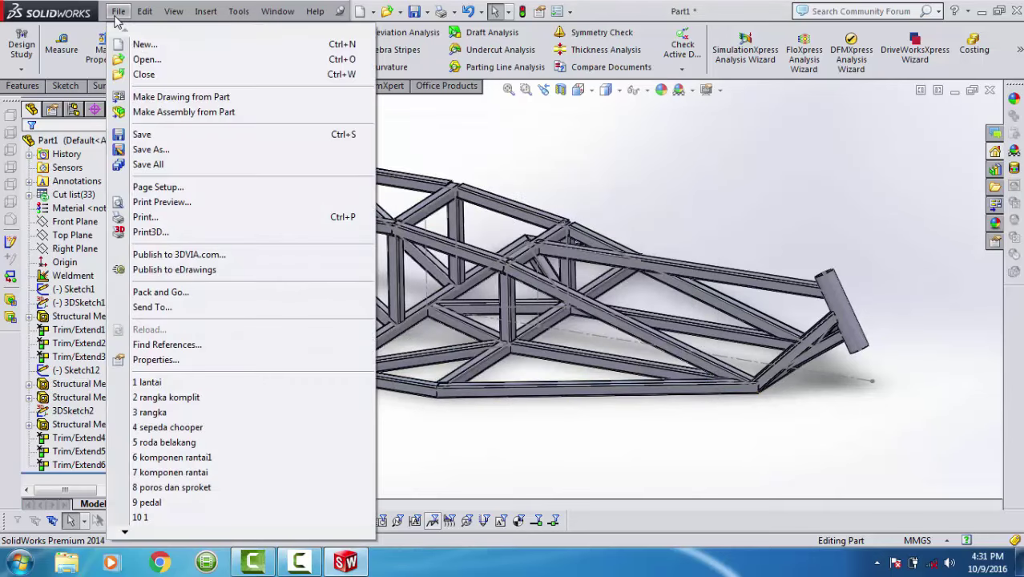
pyautogui.click(141, 112)
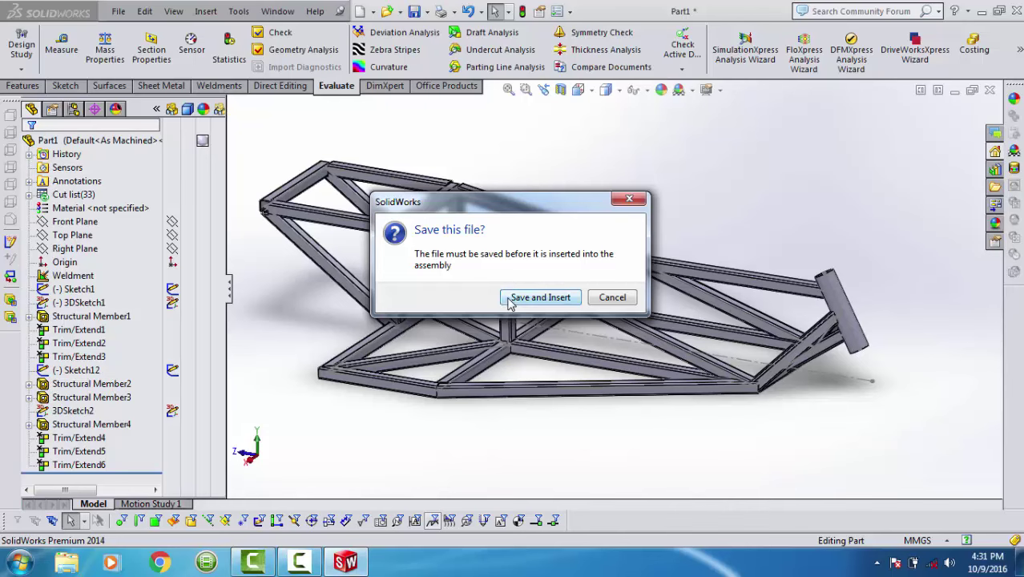
# Start saving the frame part and browse to the frame trikel folder on the F: drive.
pyautogui.click(510, 299)
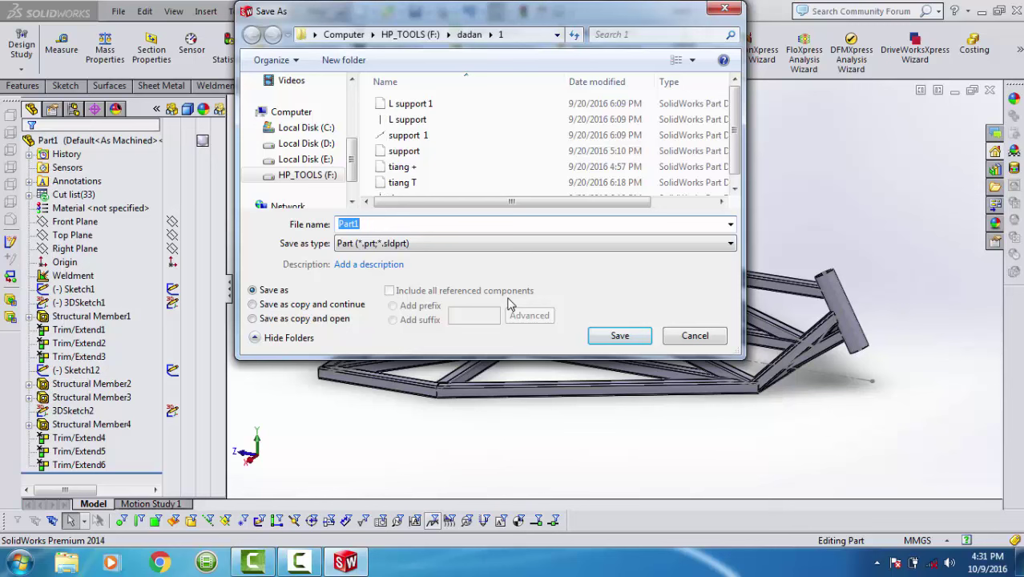
pyautogui.click(403, 36)
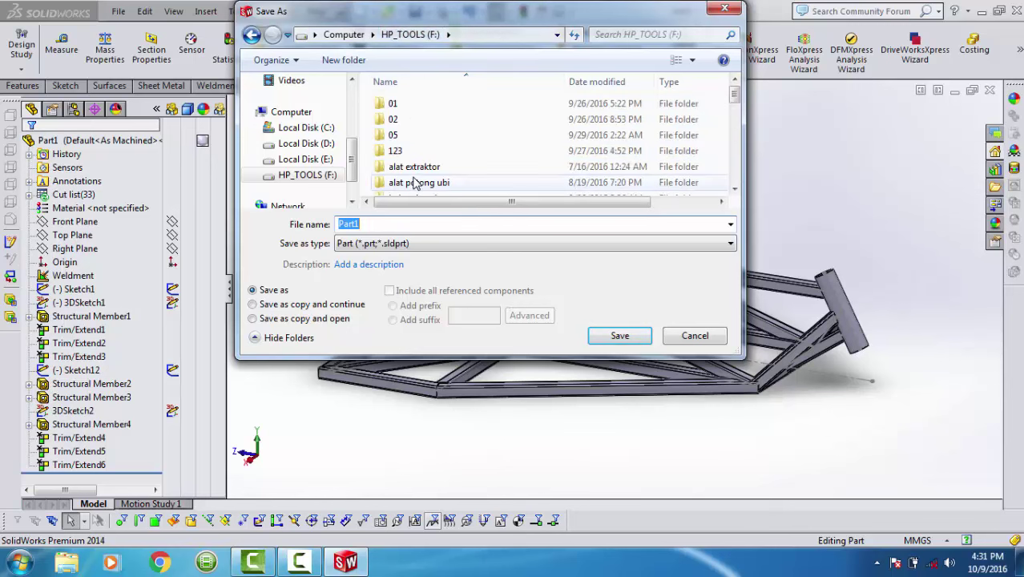
pyautogui.write('r')
pyautogui.click(415, 183)
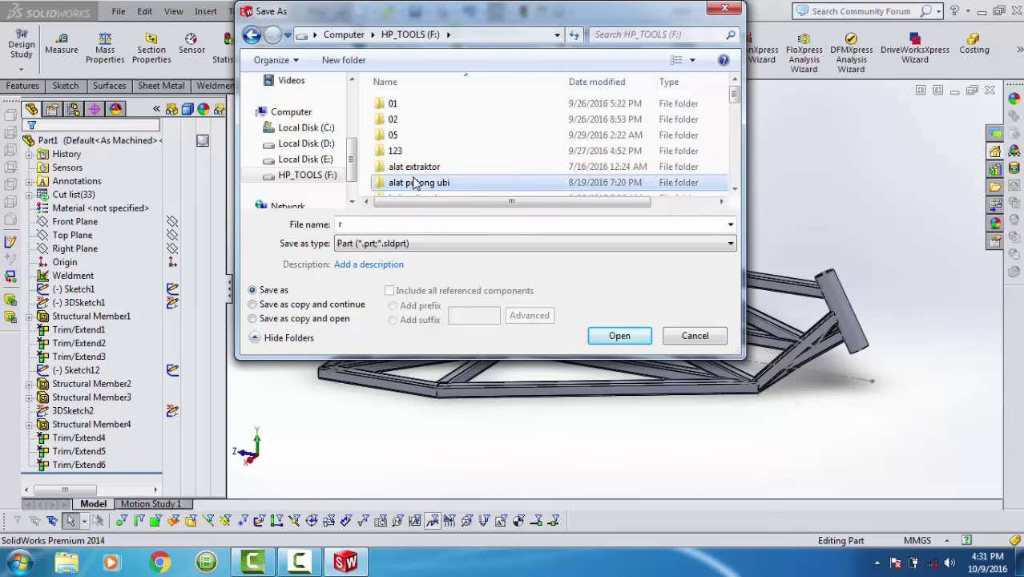
pyautogui.scroll(-3, 415, 183)
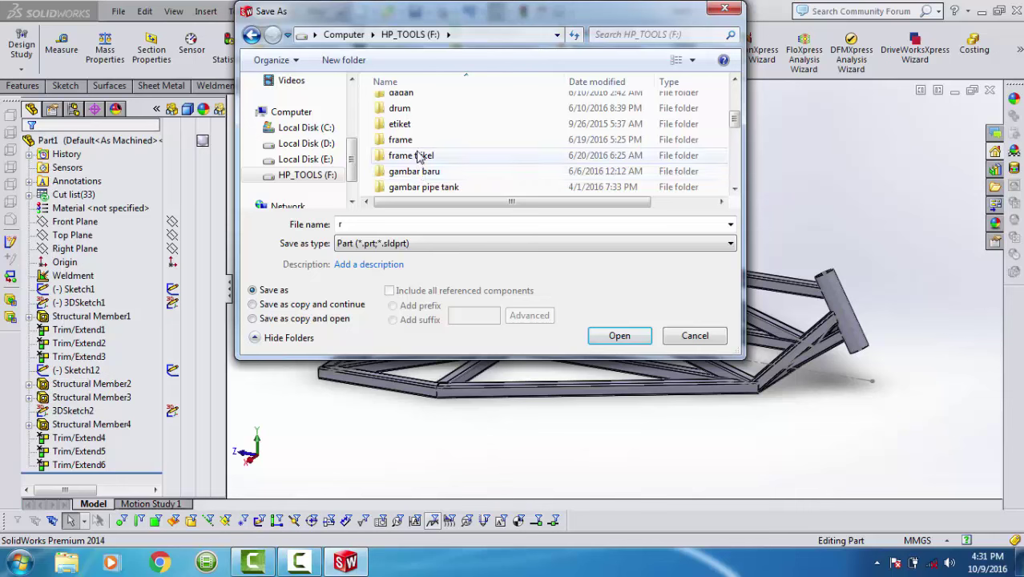
pyautogui.scroll(-3, 417, 160)
pyautogui.scroll(2, 418, 154)
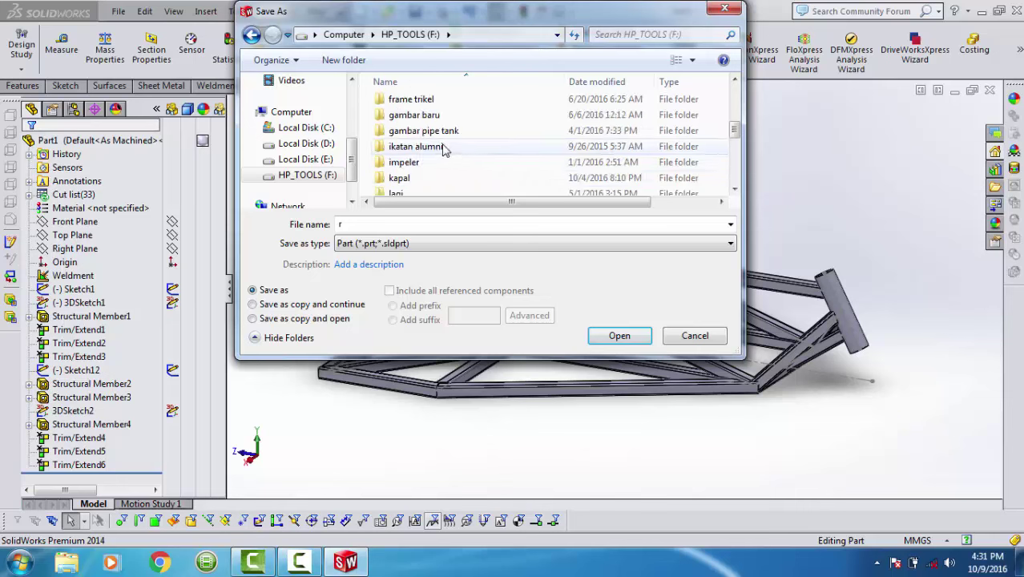
pyautogui.scroll(2, 443, 150)
pyautogui.scroll(-1, 437, 154)
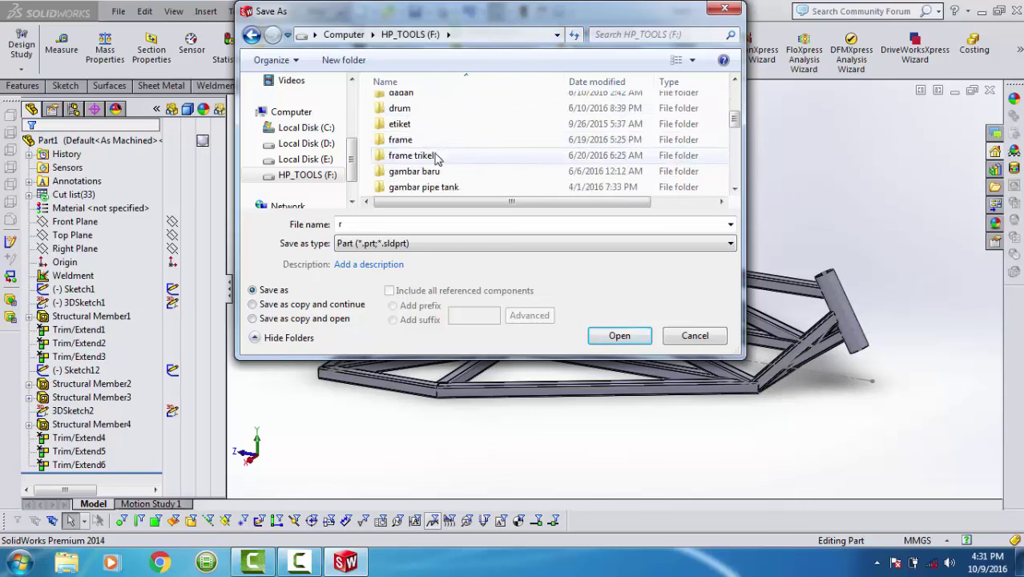
pyautogui.doubleClick(413, 155)
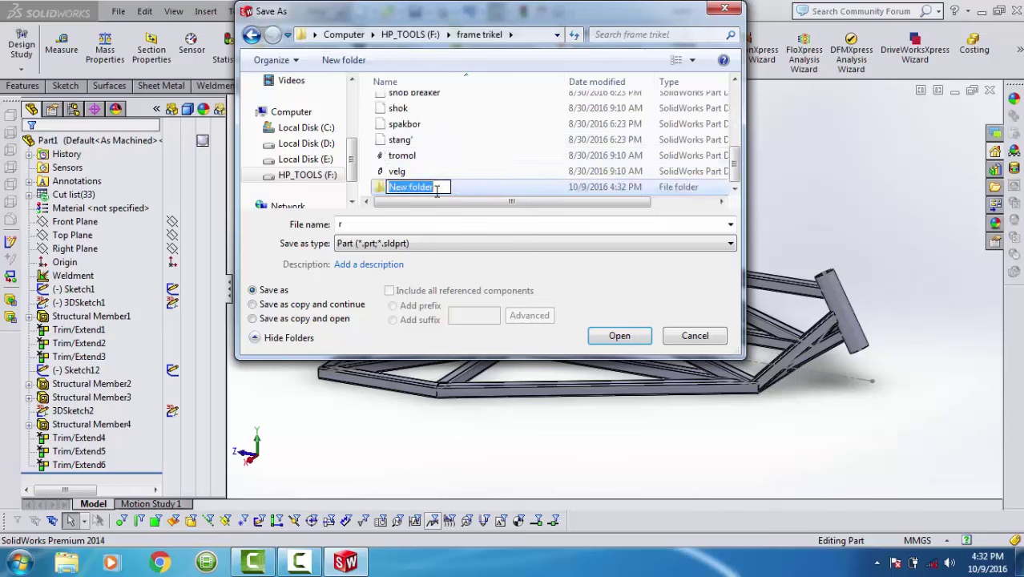
# Create a 'baru lagi' folder there and save the frame as rangka inside it.
pyautogui.write('bar')
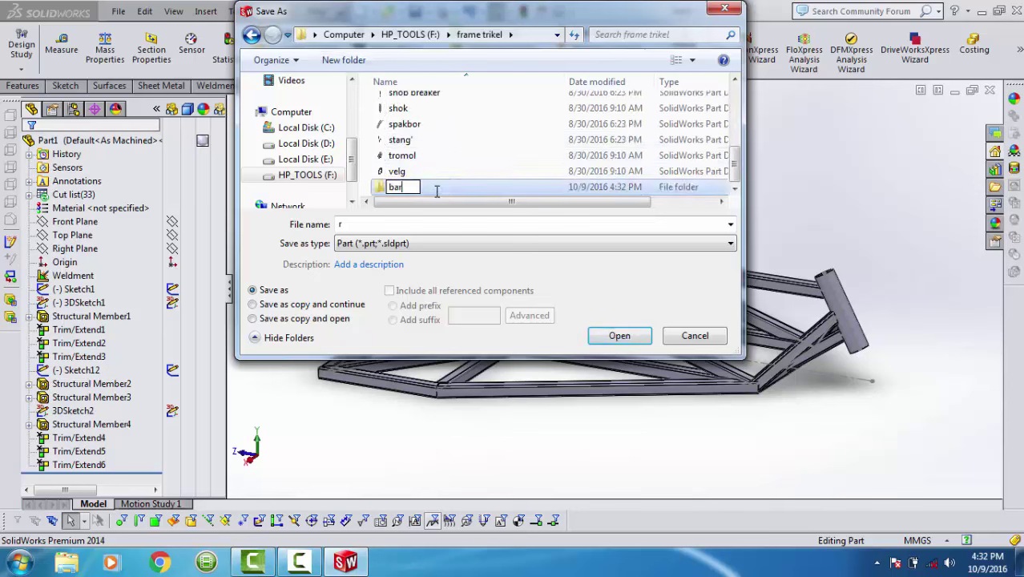
pyautogui.write('u lagi')
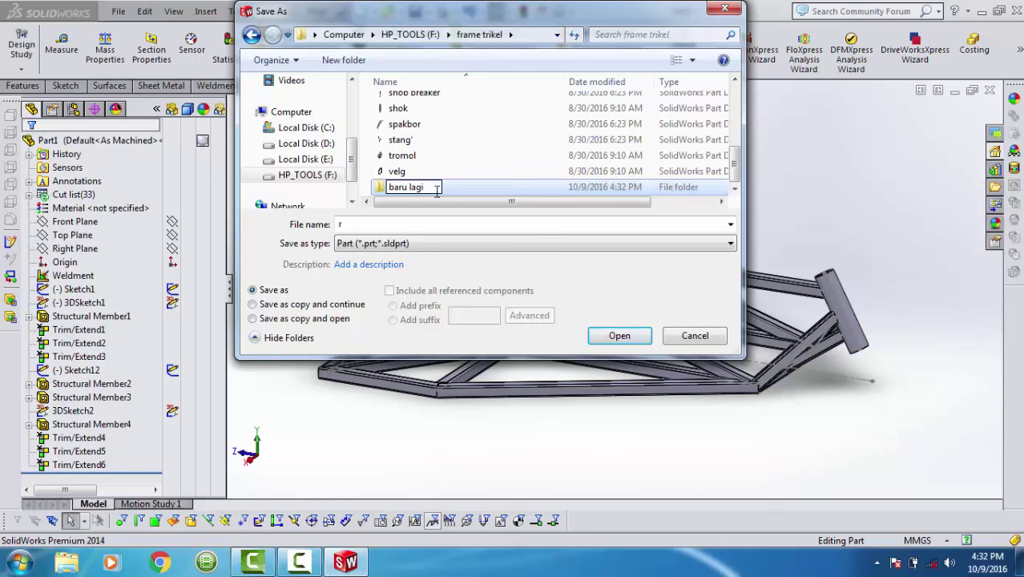
pyautogui.press('Return')
pyautogui.doubleClick(437, 194)
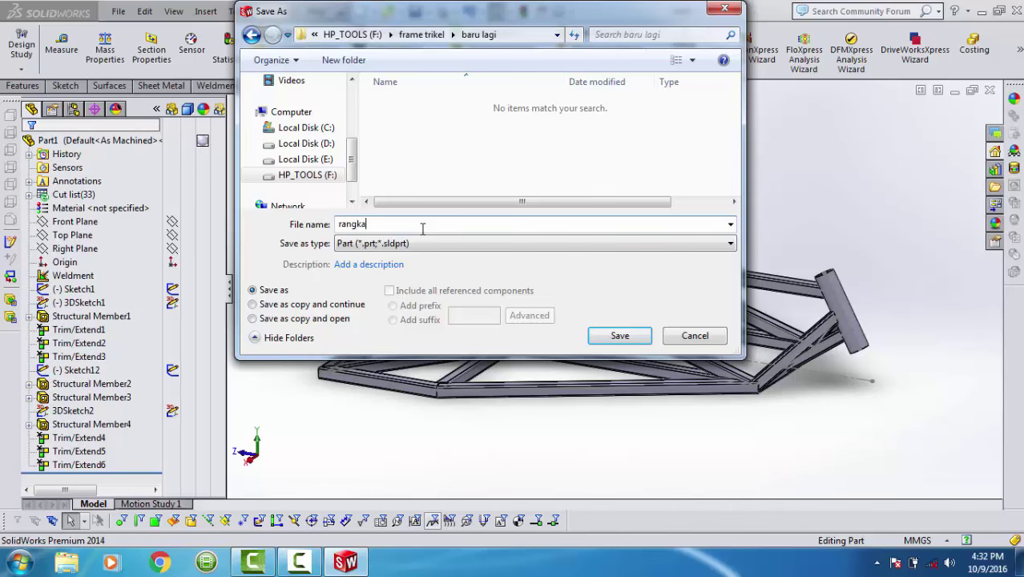
pyautogui.press('Return')
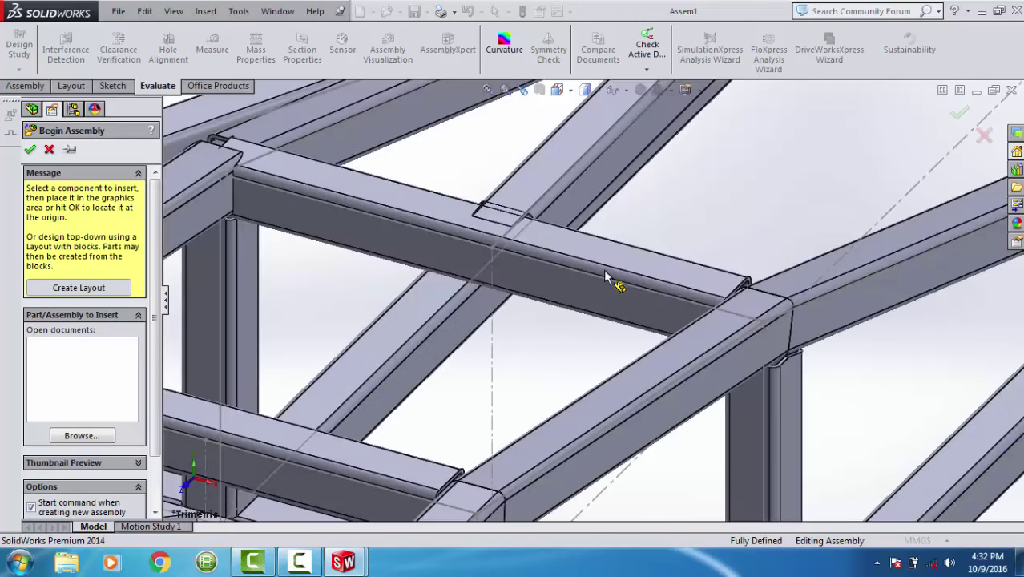
# Fix rangka at the assembly origin as rangka<1> and orbit to a new angle.
pyautogui.click(605, 276)
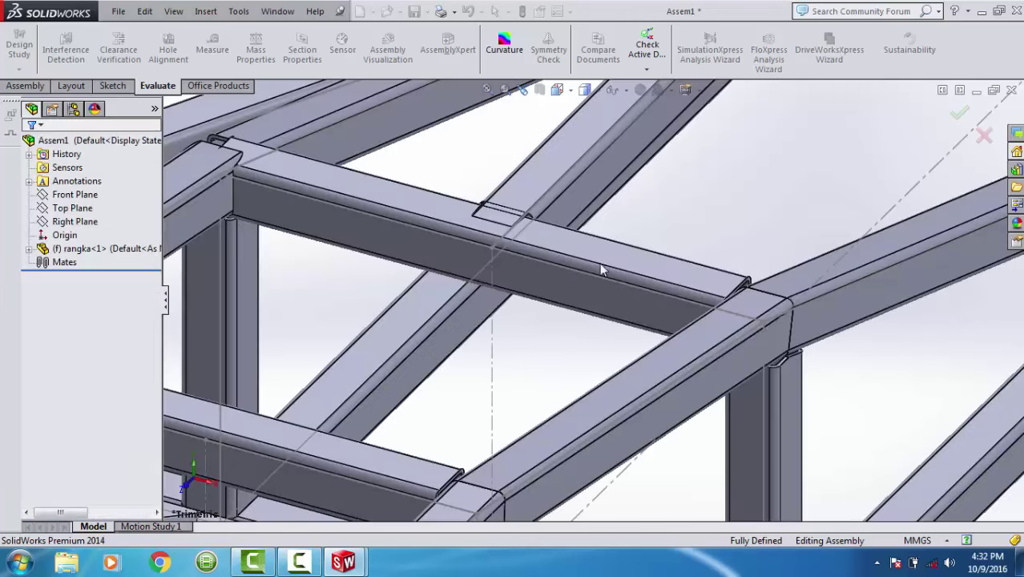
pyautogui.click(613, 90)
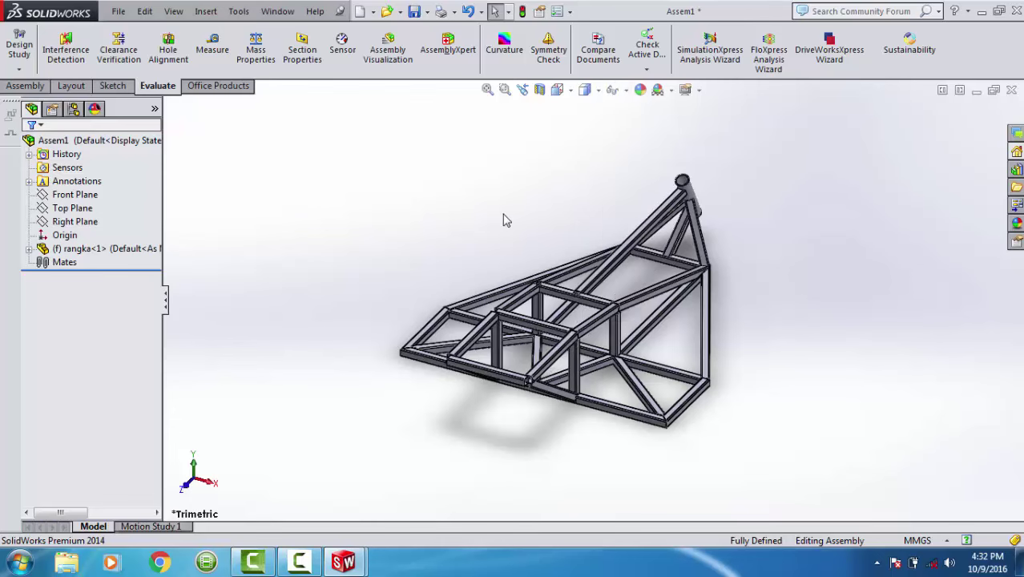
pyautogui.moveTo(506, 219)
pyautogui.mouseDown(button='middle')
pyautogui.moveTo(536, 201)
pyautogui.moveTo(491, 181)
pyautogui.moveTo(452, 197)
pyautogui.mouseUp(button='middle')
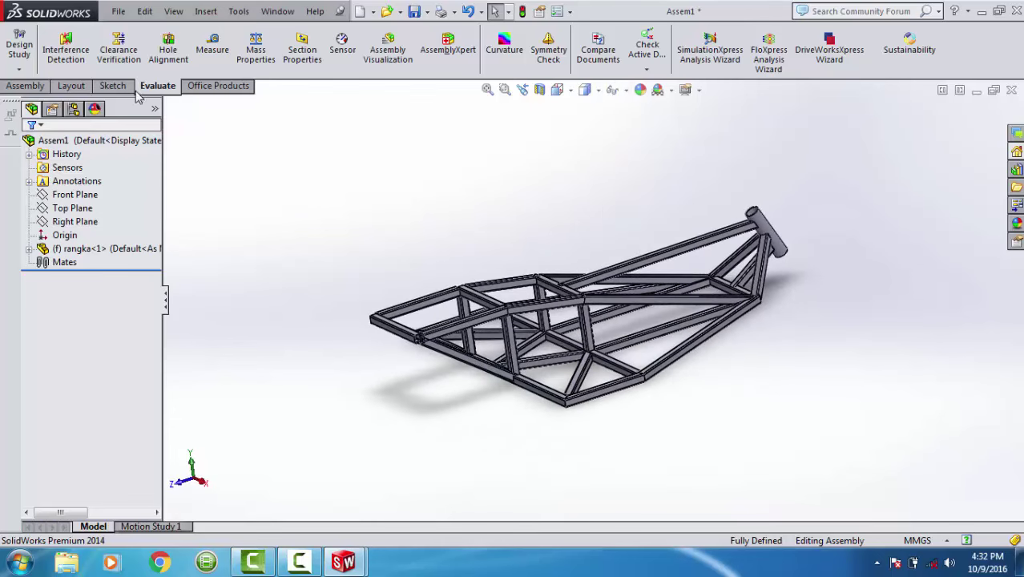
pyautogui.click(41, 86)
# Insert the porok fork from the frame trikel folder and place it beside the frame.
pyautogui.click(83, 46)
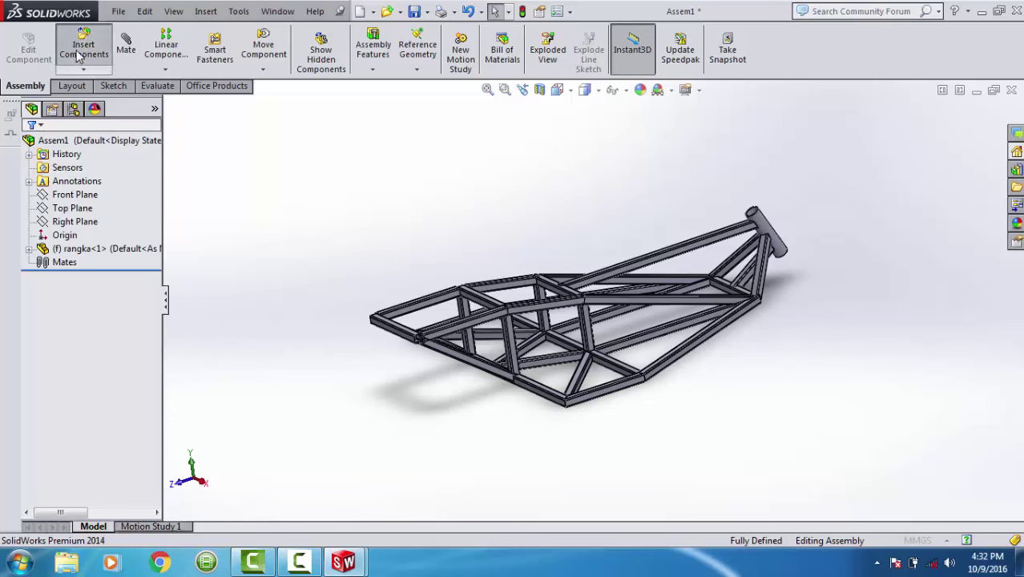
pyautogui.click(80, 423)
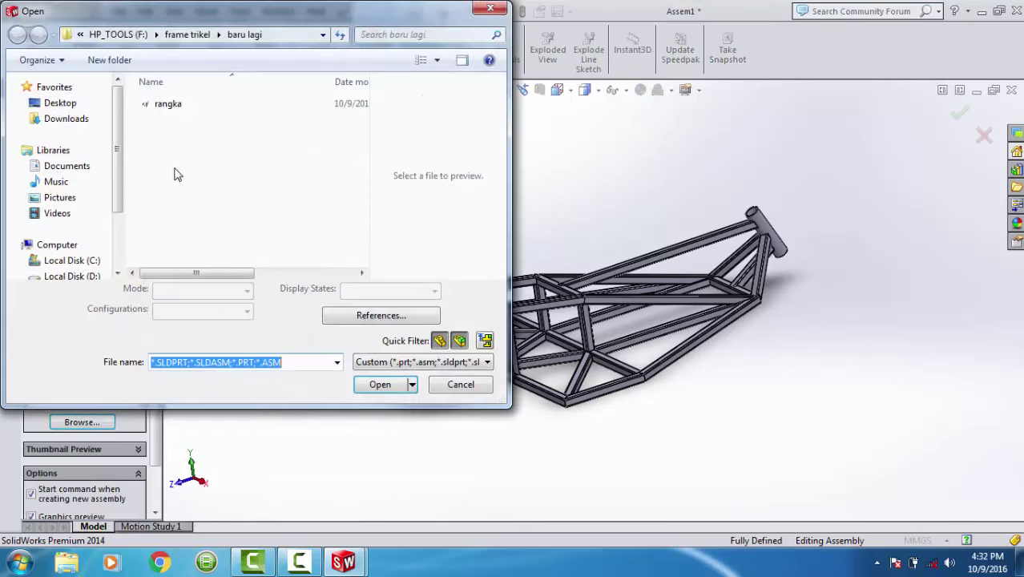
pyautogui.click(187, 34)
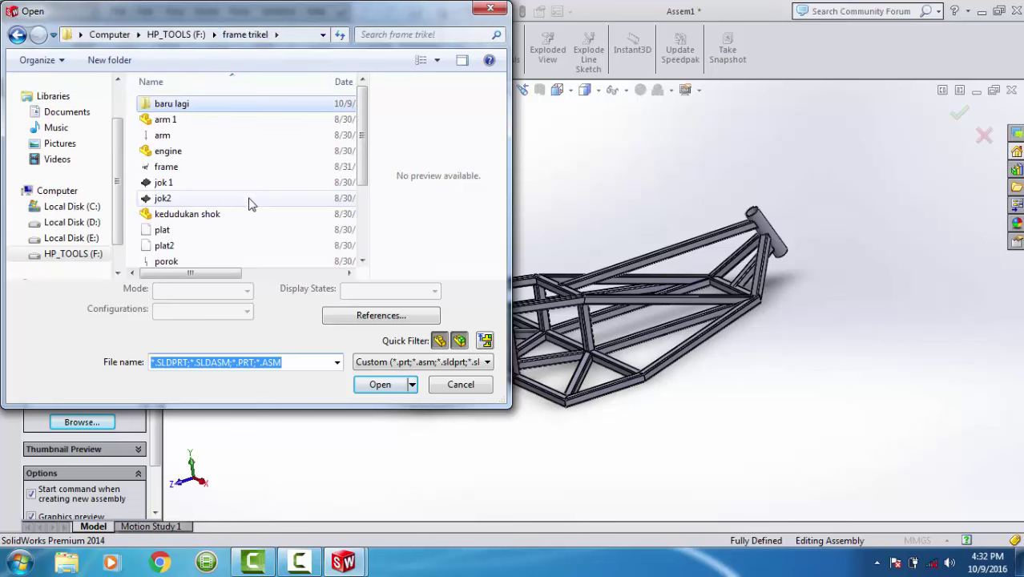
pyautogui.click(188, 261)
pyautogui.click(382, 385)
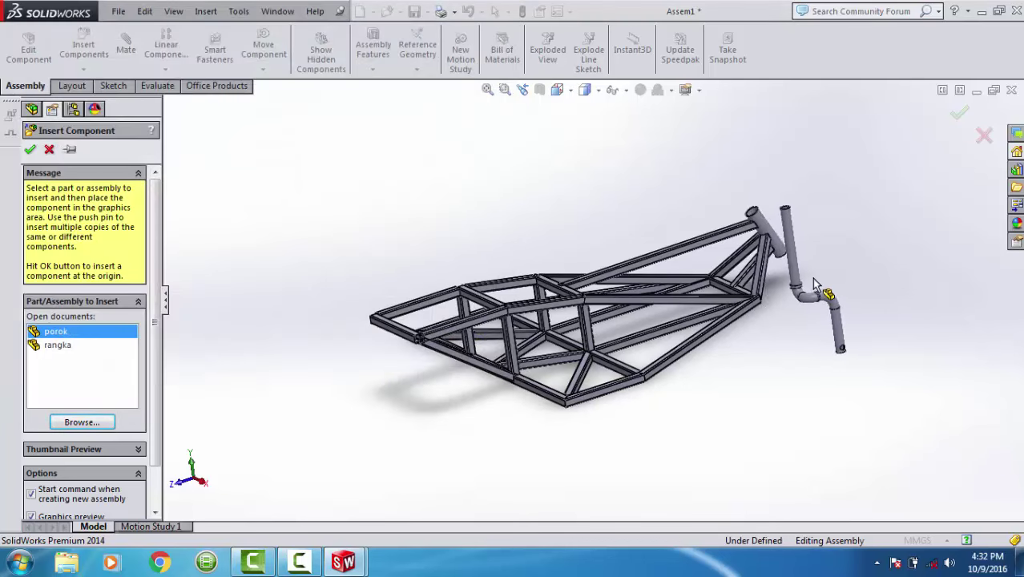
pyautogui.scroll(-3, 805, 275)
pyautogui.click(801, 267)
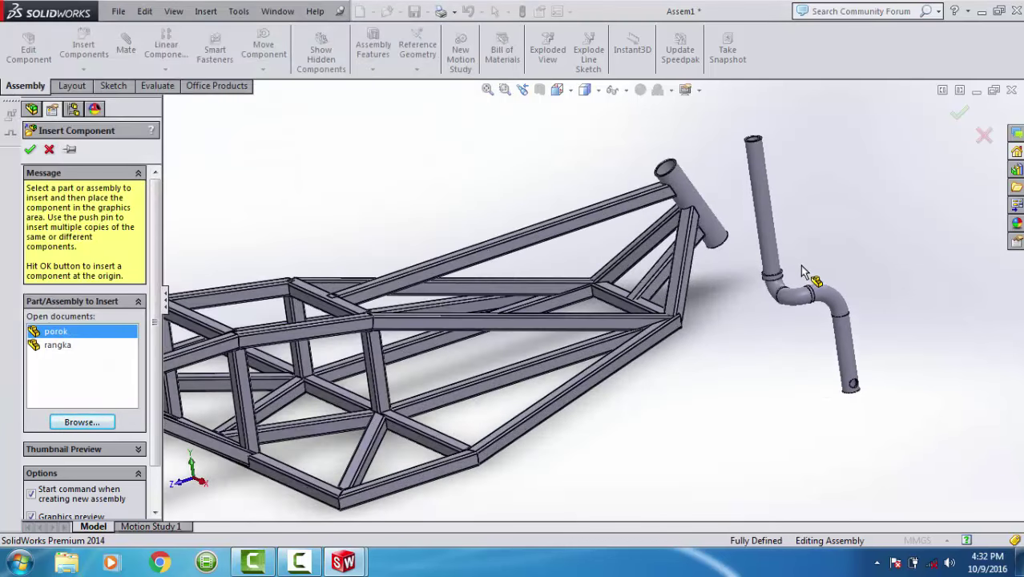
# Start a mate between the porok tube and the frame's head tube face.
pyautogui.click(771, 244)
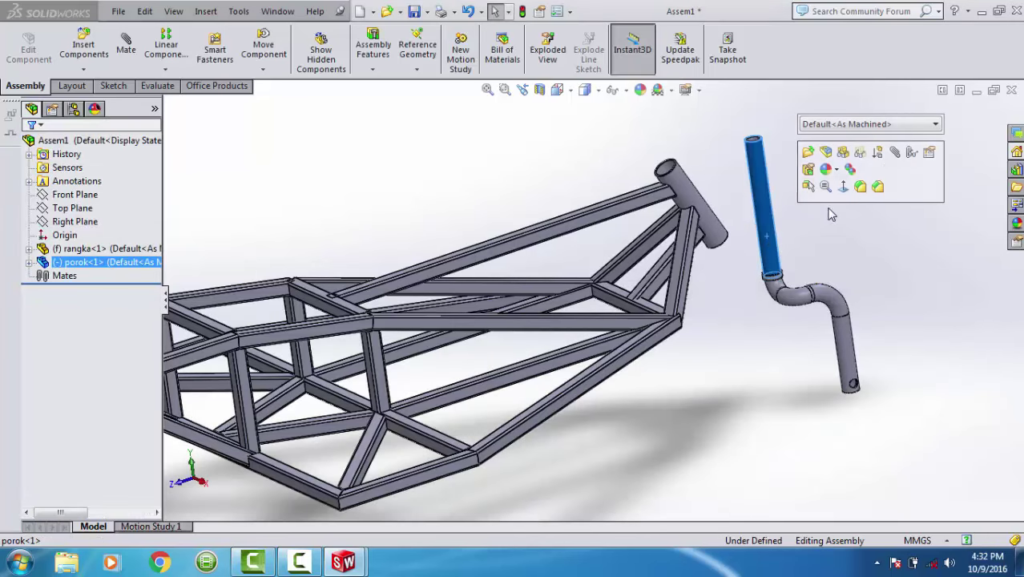
pyautogui.press('m')
pyautogui.click(695, 209)
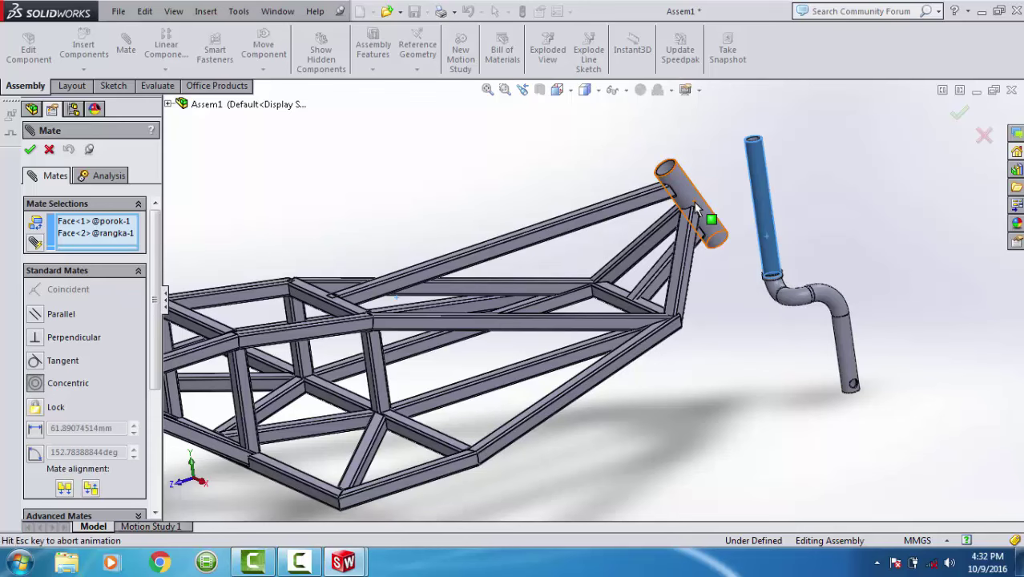
# Accept the concentric mate, then mate porok's ring face coincident with the head tube's end edge.
pyautogui.press('Return')
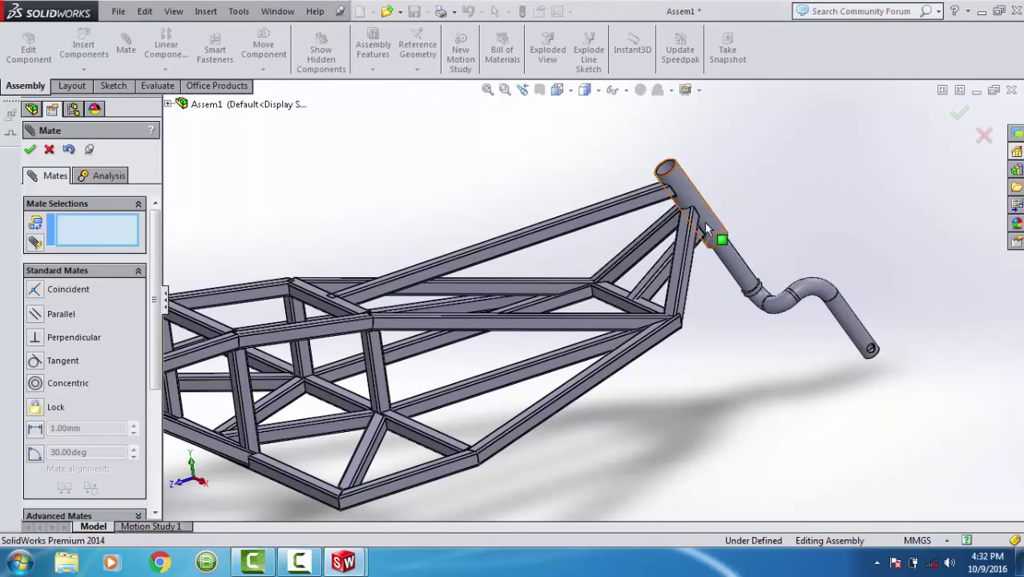
pyautogui.scroll(-2, 748, 294)
pyautogui.scroll(-2, 748, 294)
pyautogui.scroll(-2, 718, 312)
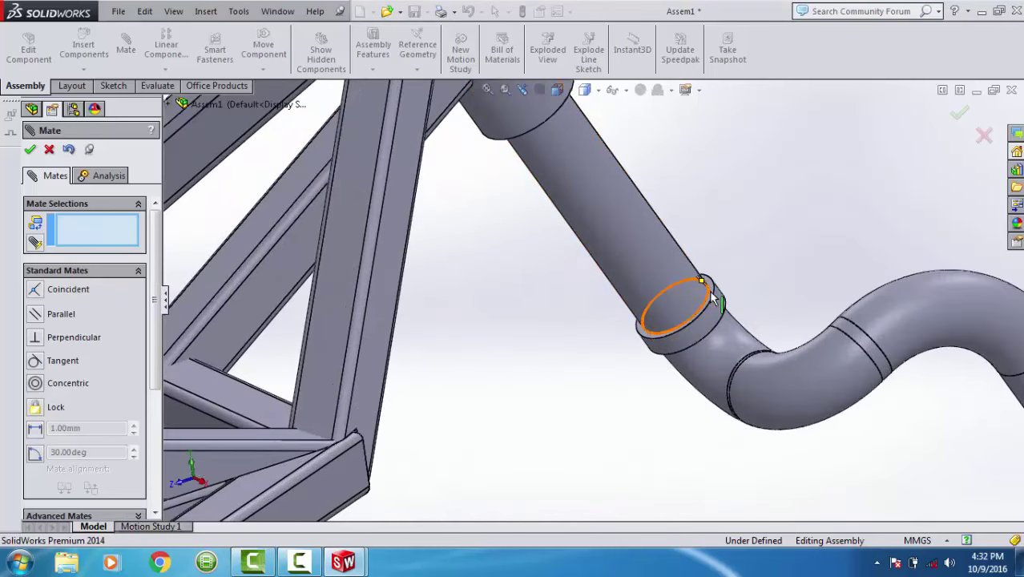
pyautogui.click(714, 294)
pyautogui.click(714, 293)
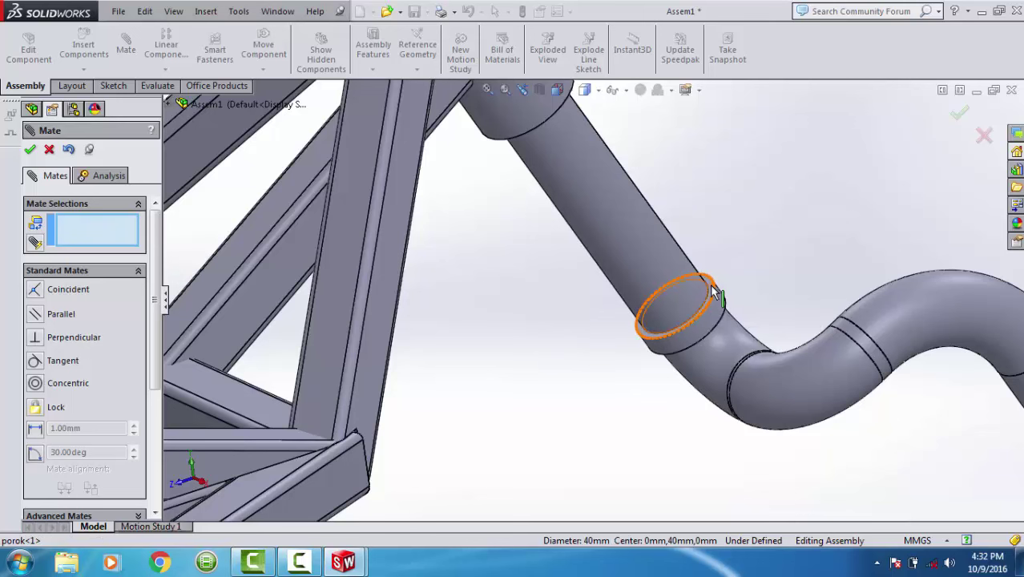
pyautogui.click(714, 293)
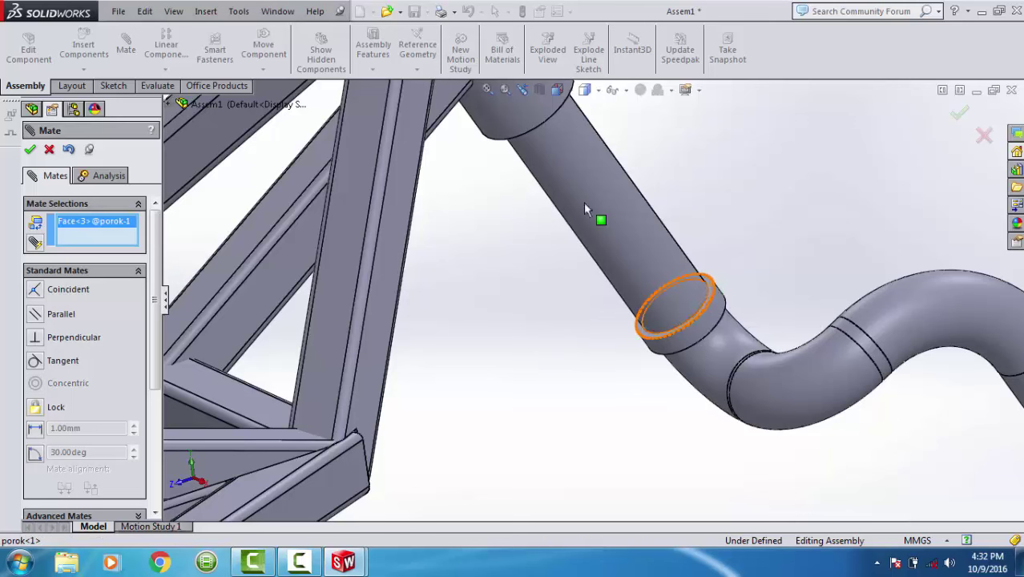
pyautogui.click(536, 137)
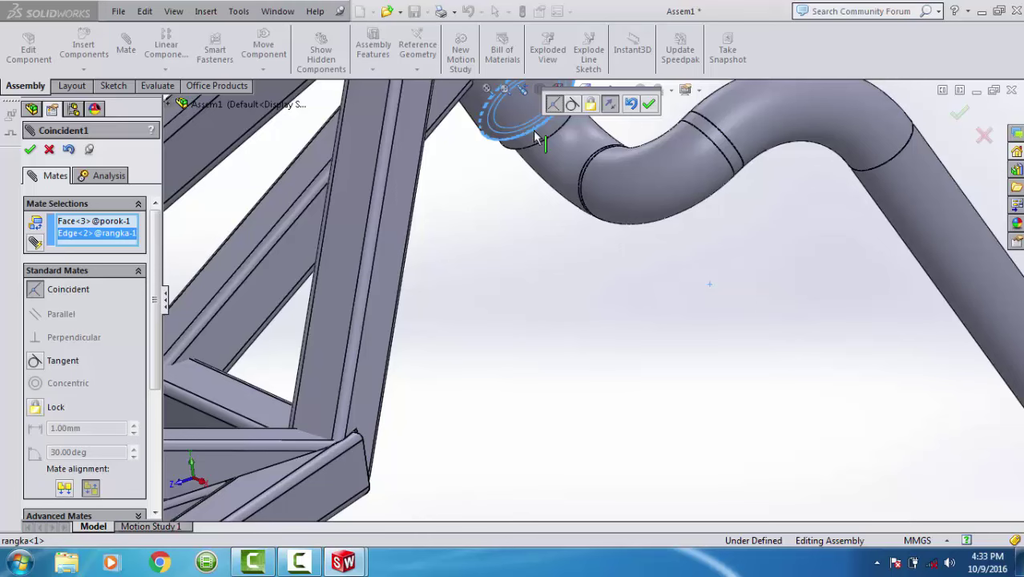
pyautogui.press('Return')
# Check the seated fork in the Right view and finish adding mates.
pyautogui.scroll(5, 558, 164)
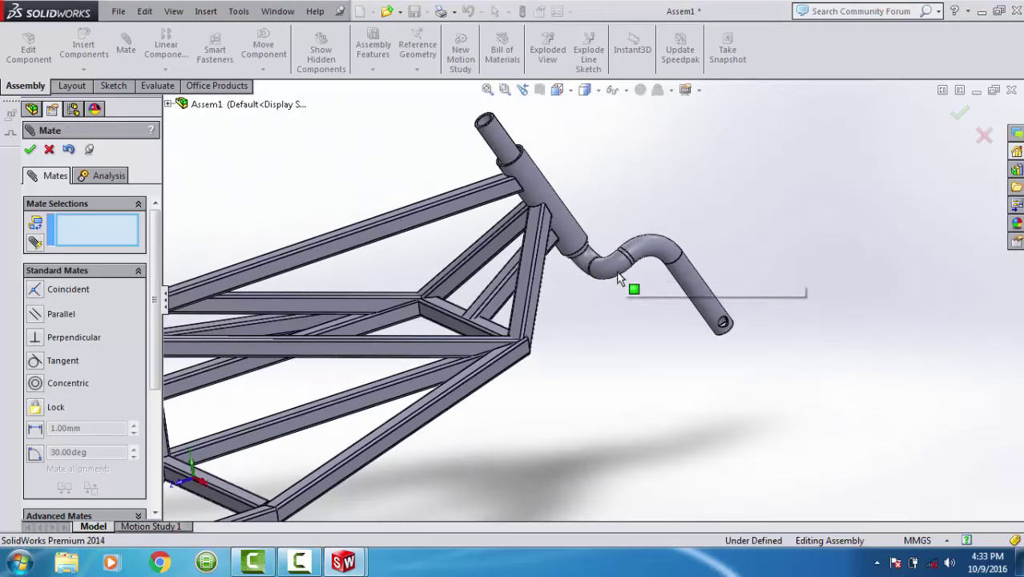
pyautogui.scroll(3, 618, 278)
pyautogui.scroll(3, 592, 320)
pyautogui.moveTo(544, 359)
pyautogui.mouseDown(button='middle')
pyautogui.moveTo(477, 328)
pyautogui.moveTo(465, 344)
pyautogui.mouseUp(button='middle')
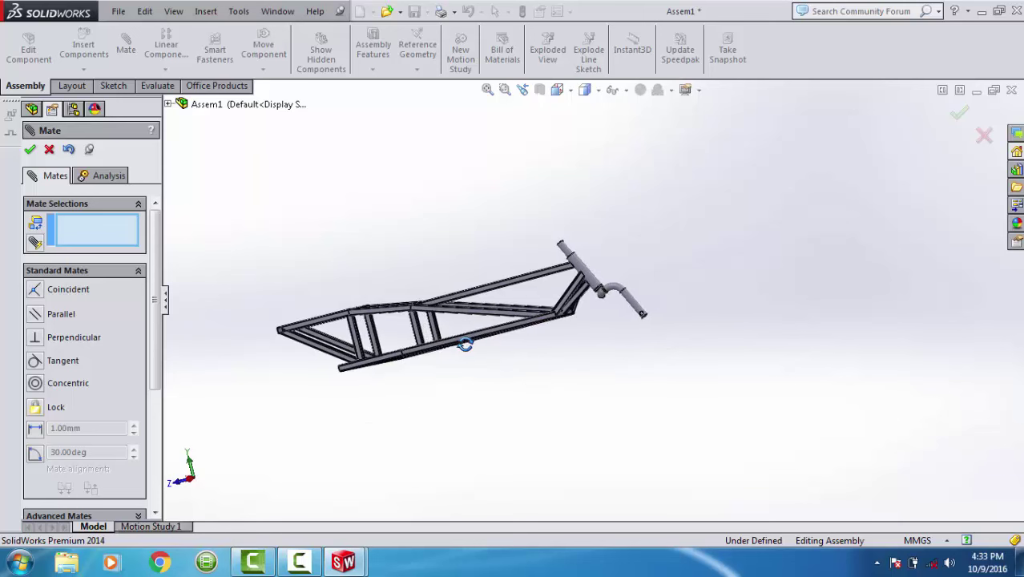
pyautogui.click(558, 93)
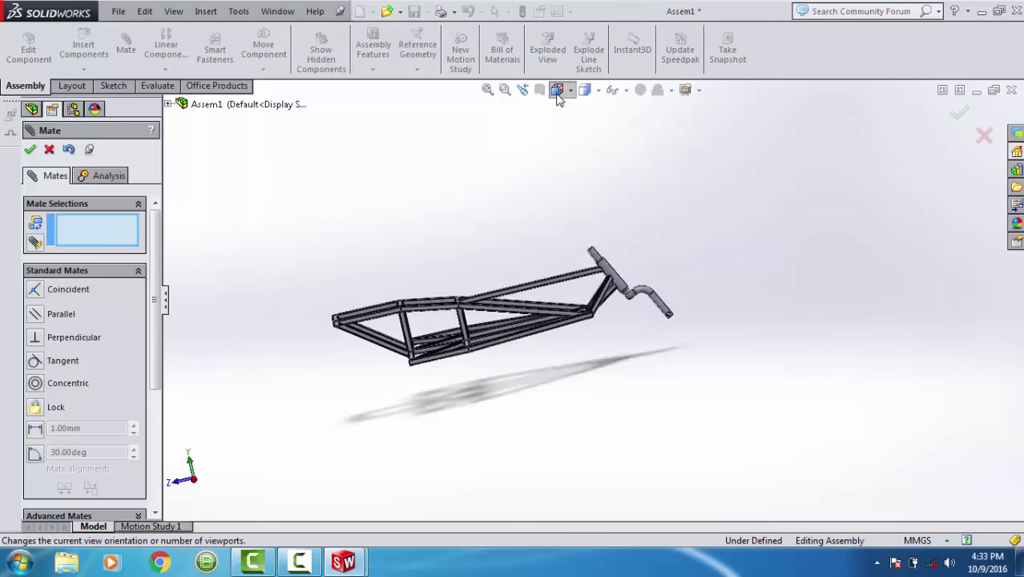
pyautogui.click(558, 91)
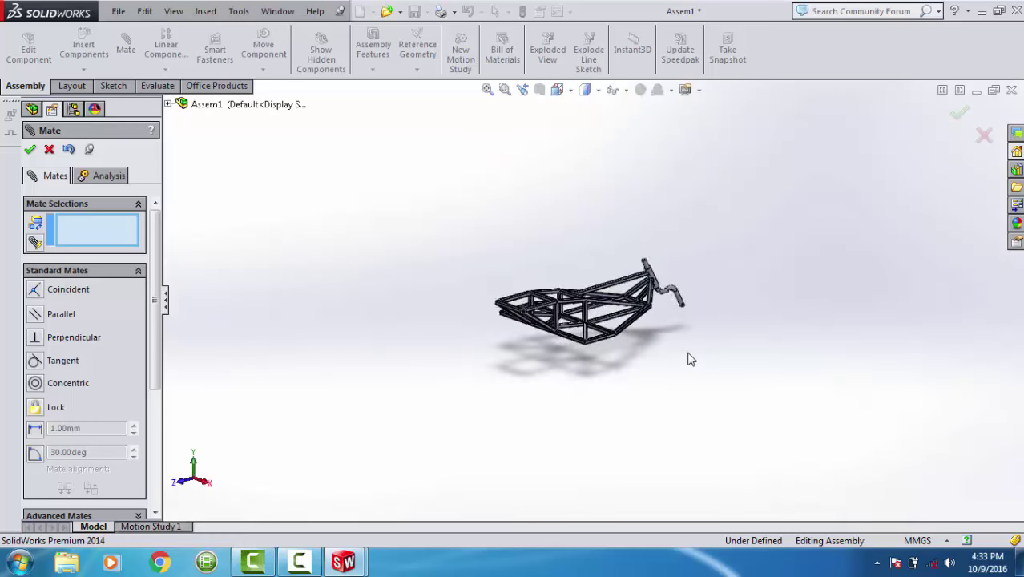
pyautogui.hotkey('ctrl', '4')
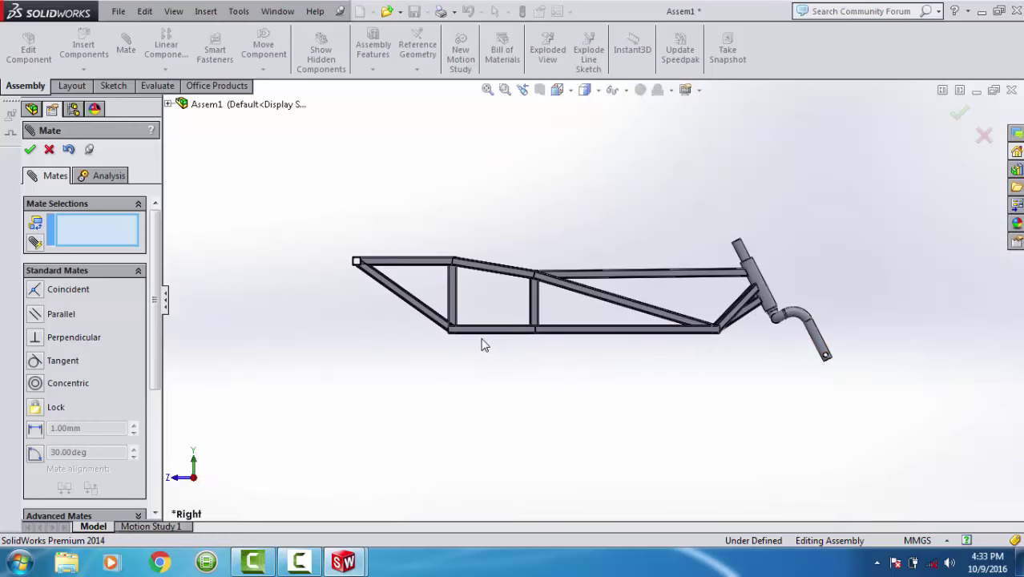
pyautogui.click(30, 151)
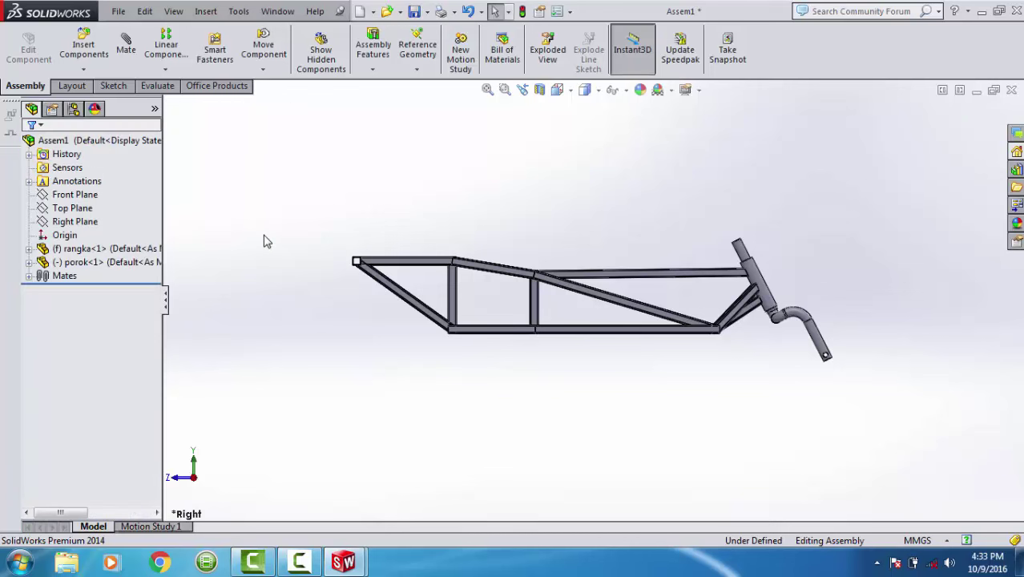
# Pick arm 1 from the frame trikel folder and load it for insertion beside porok.
pyautogui.click(84, 48)
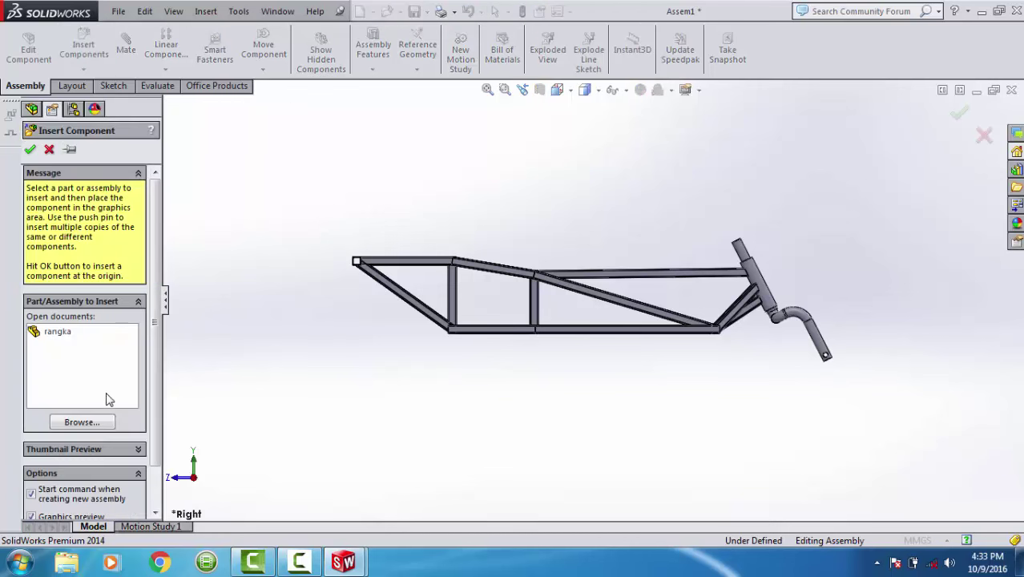
pyautogui.click(98, 423)
pyautogui.click(98, 425)
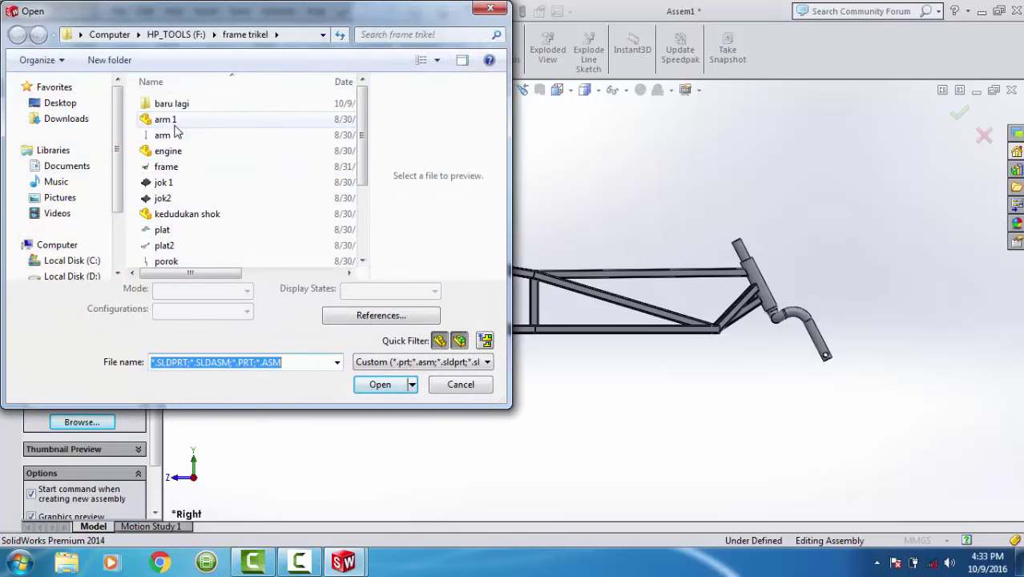
pyautogui.moveTo(361, 135); pyautogui.dragTo(369, 209)
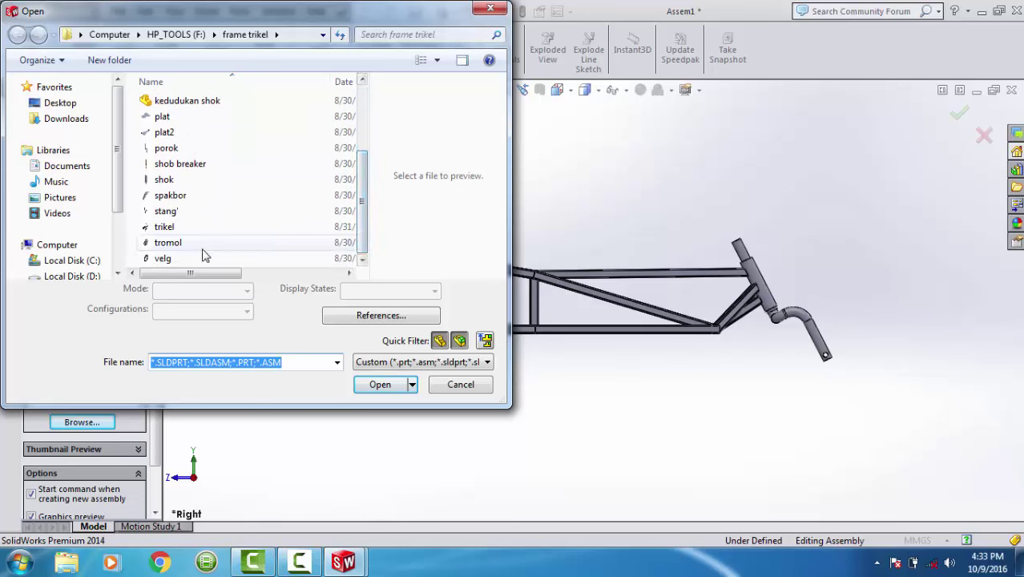
pyautogui.click(193, 245)
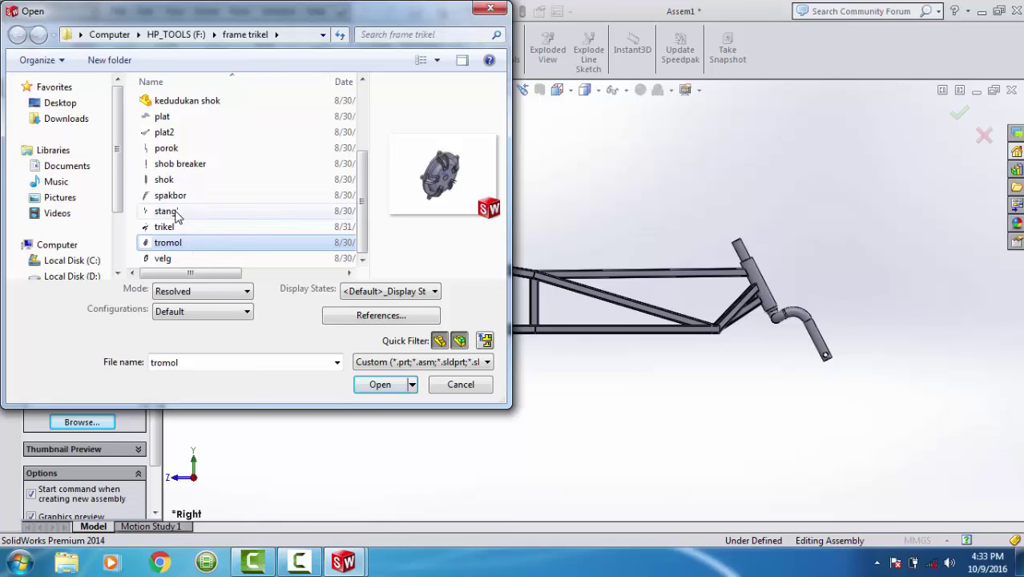
pyautogui.click(178, 259)
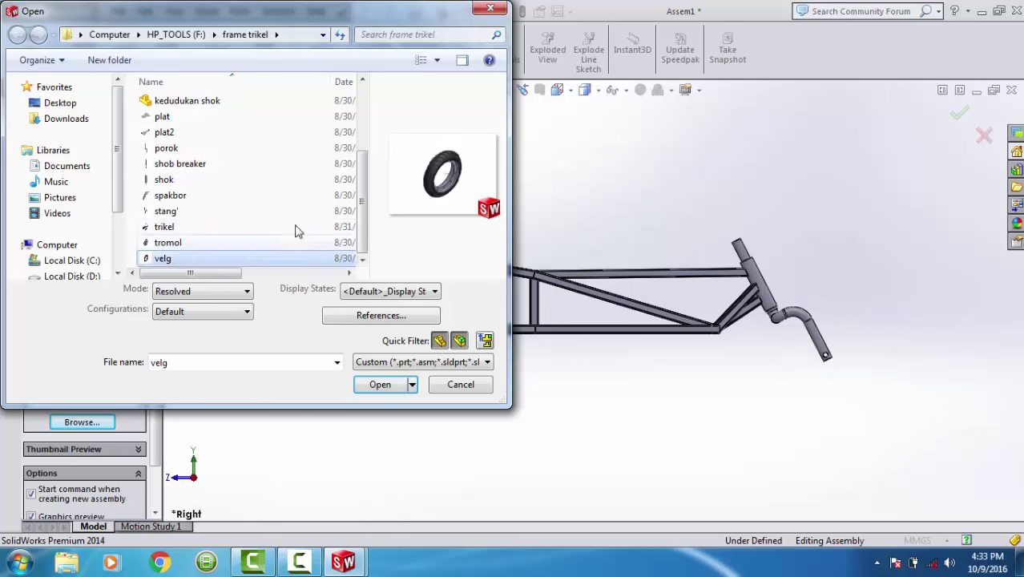
pyautogui.moveTo(365, 202); pyautogui.dragTo(366, 188)
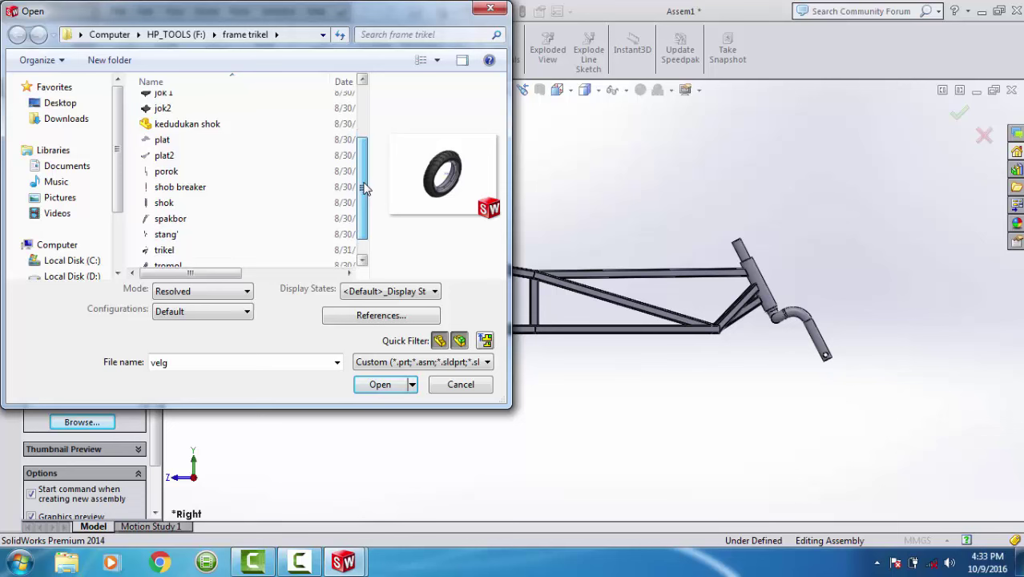
pyautogui.scroll(2, 222, 157)
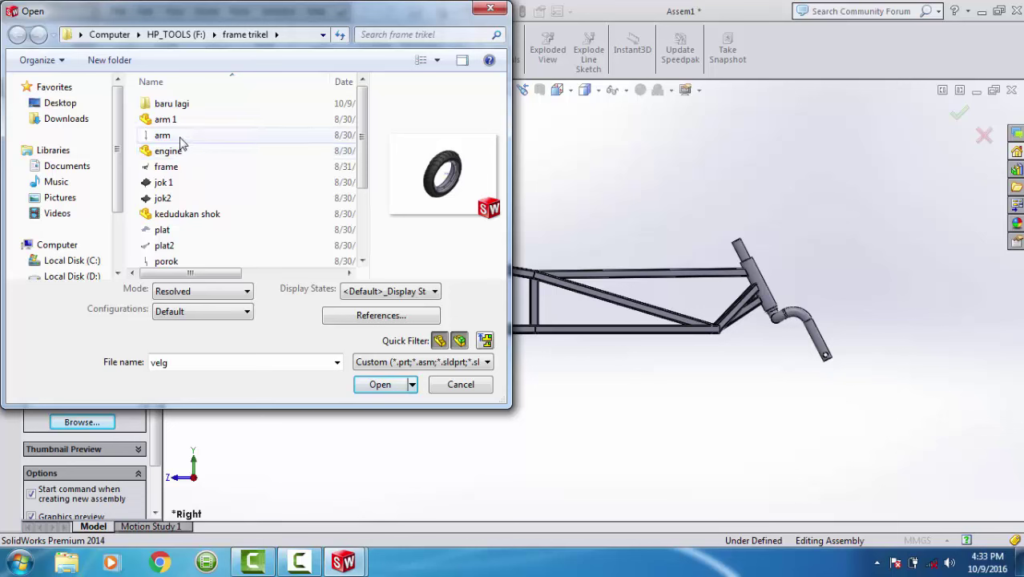
pyautogui.click(181, 142)
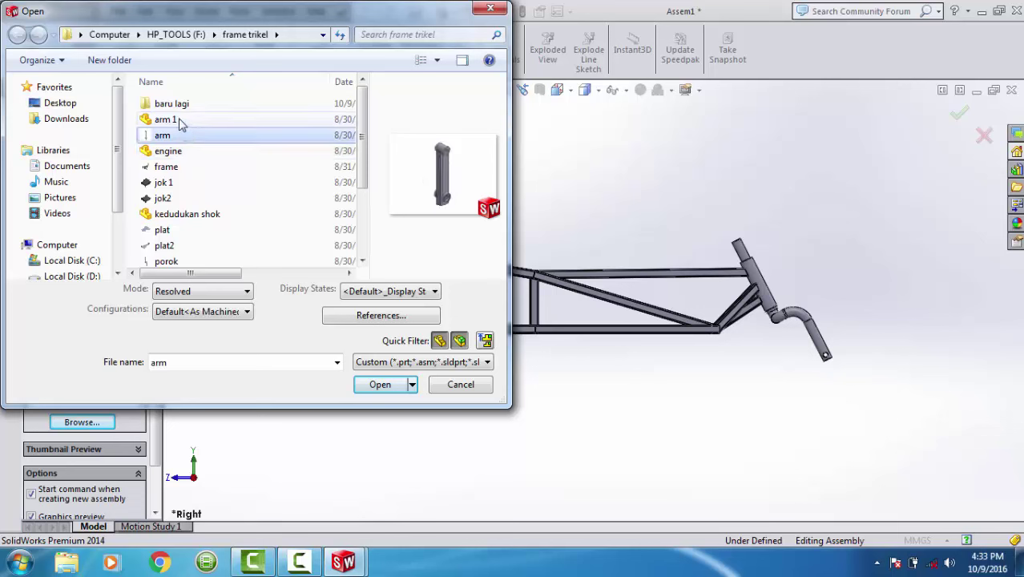
pyautogui.click(181, 120)
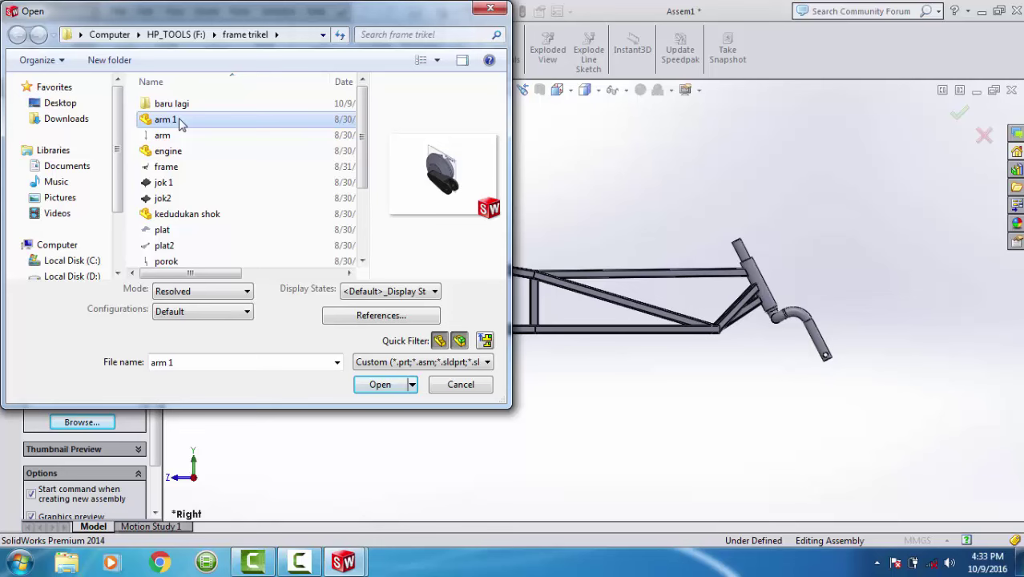
pyautogui.click(383, 384)
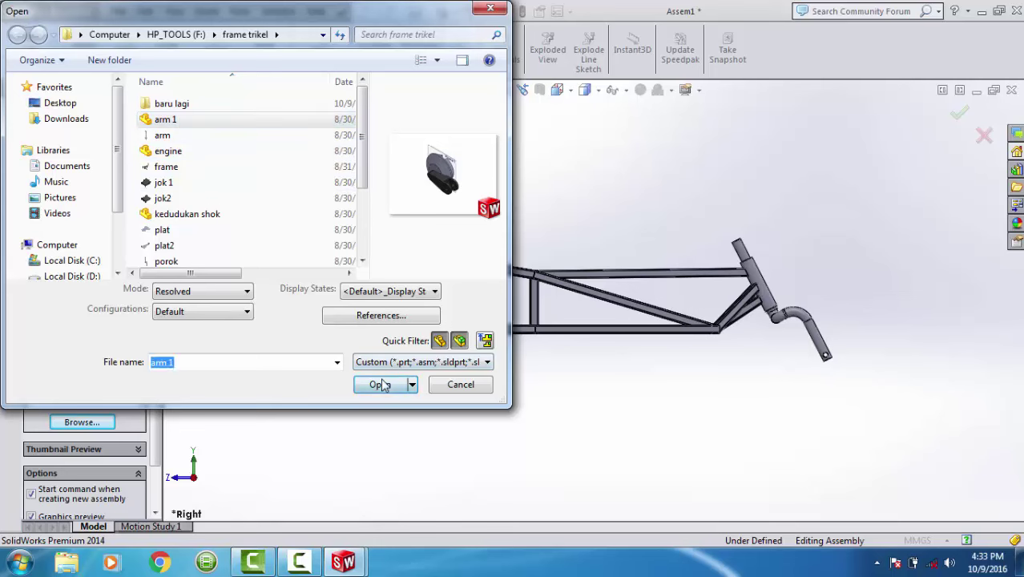
pyautogui.scroll(-2, 799, 350)
pyautogui.scroll(-3, 799, 350)
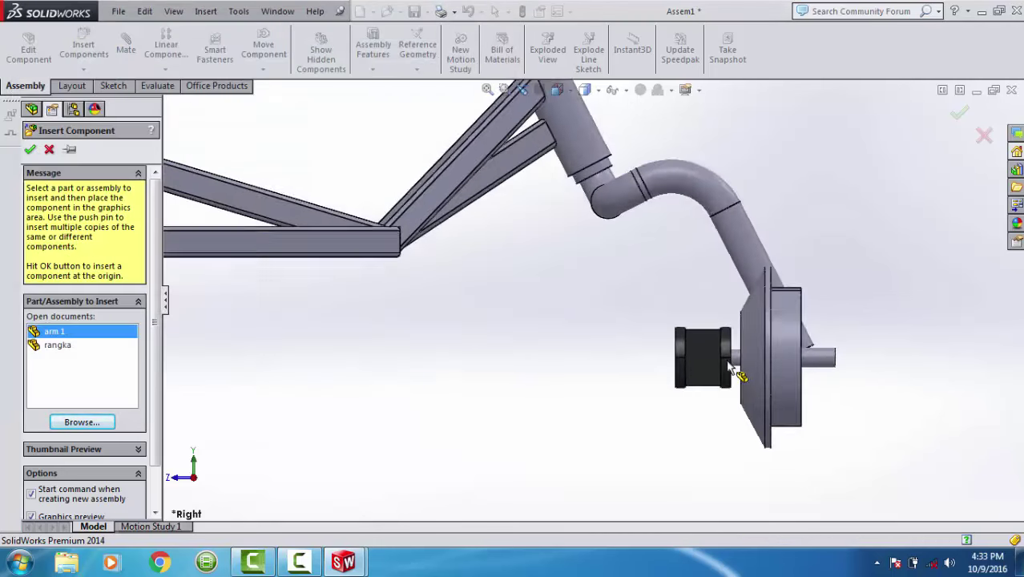
# Place arm 1 and make its hole concentric with the porok tube hole.
pyautogui.click(649, 369)
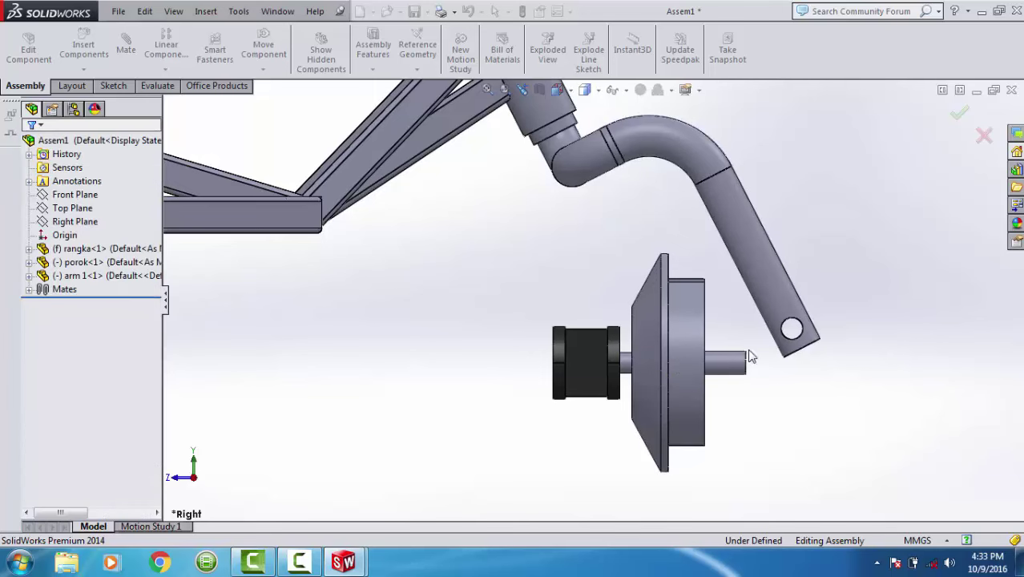
pyautogui.moveTo(718, 375); pyautogui.dragTo(730, 375, button='middle')
pyautogui.scroll(-2, 721, 381)
pyautogui.scroll(-2, 651, 353)
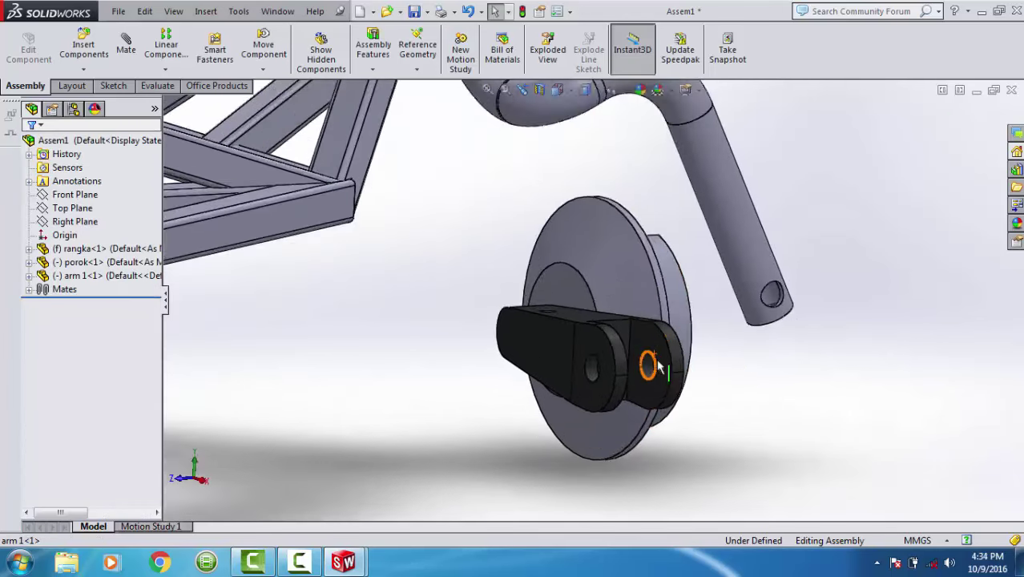
pyautogui.scroll(-2, 653, 366)
pyautogui.click(645, 369)
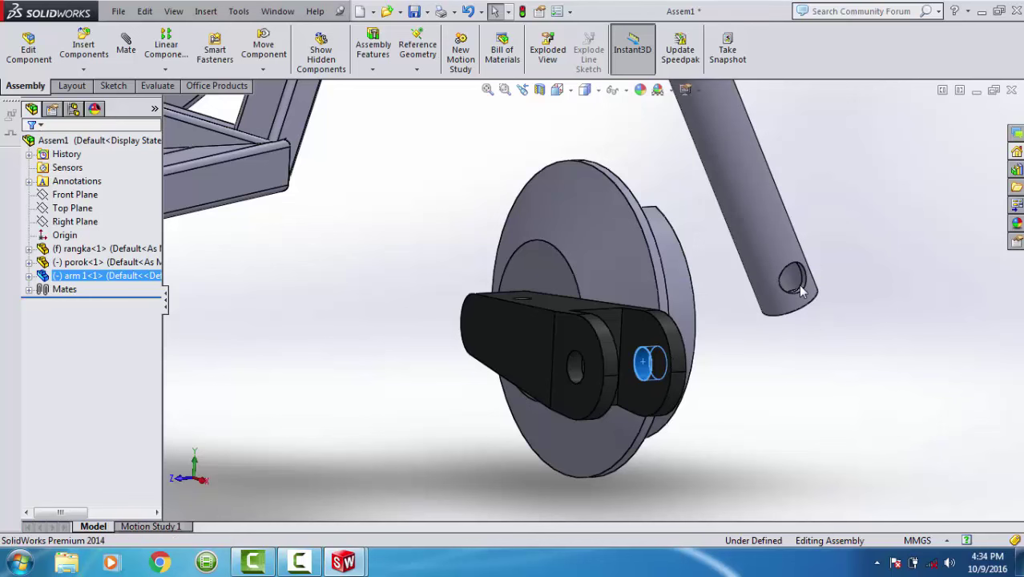
pyautogui.scroll(-1, 800, 286)
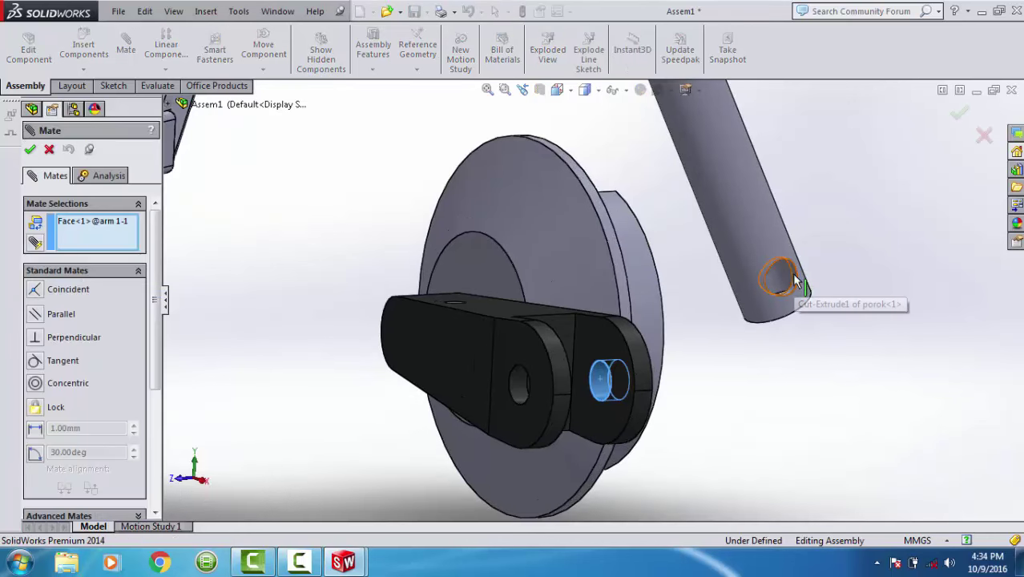
pyautogui.click(796, 280)
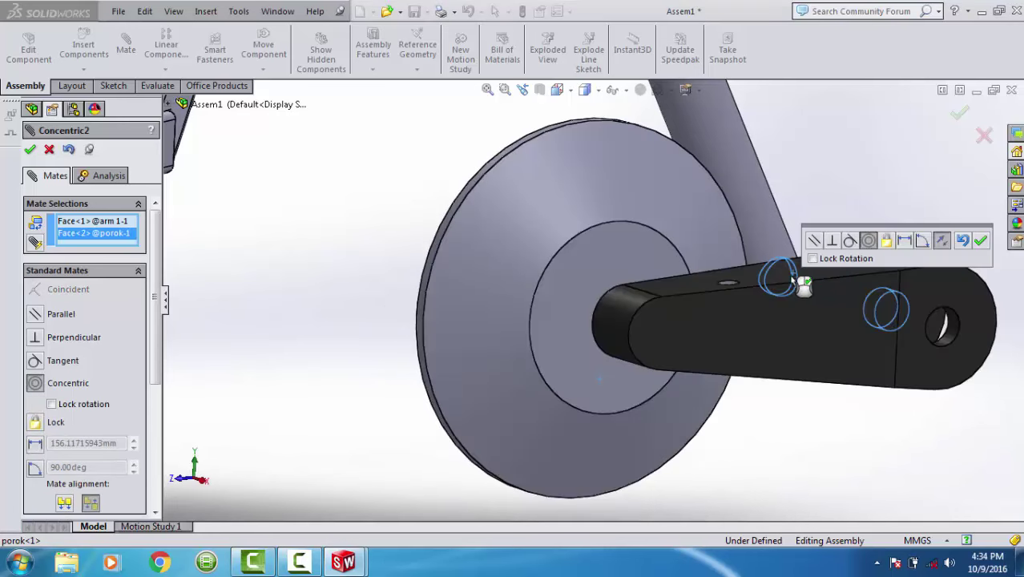
pyautogui.rightClick(801, 285)
# Make the arm's side face tangent to the porok tube, then finish mating.
pyautogui.moveTo(785, 258)
pyautogui.mouseDown(button='middle')
pyautogui.moveTo(856, 345)
pyautogui.moveTo(898, 353)
pyautogui.mouseUp(button='middle')
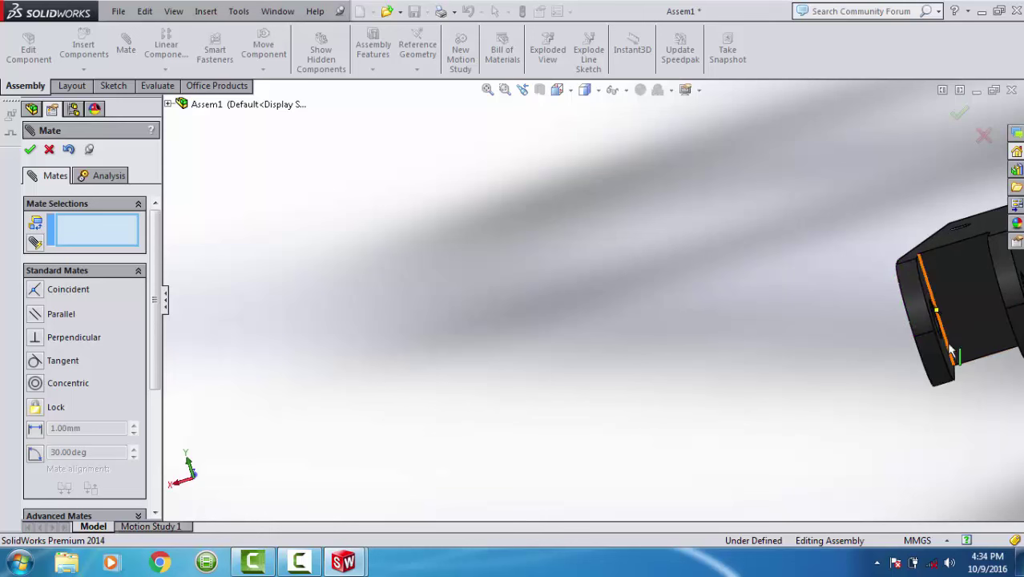
pyautogui.click(948, 358)
pyautogui.scroll(3, 948, 358)
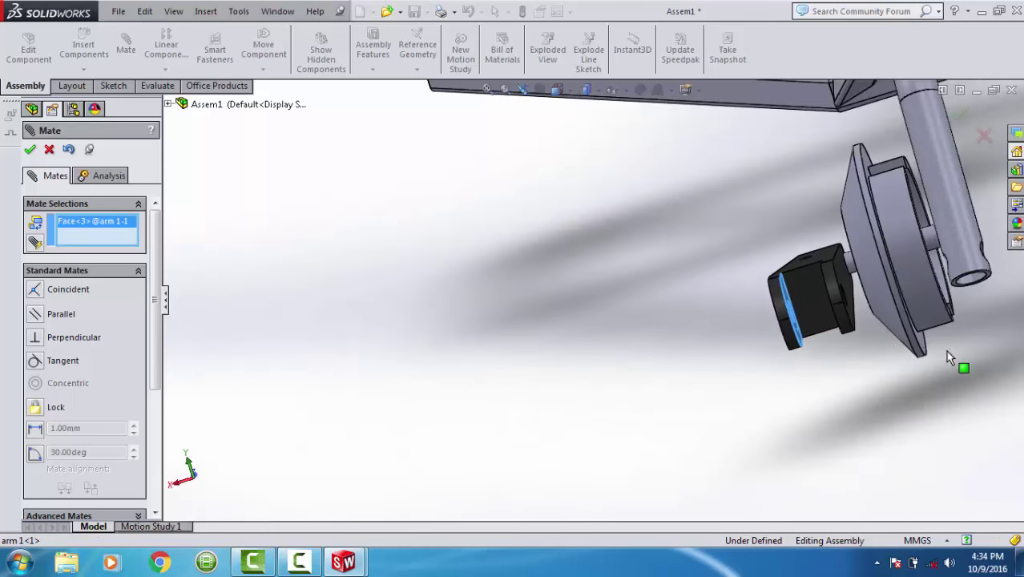
pyautogui.click(948, 246)
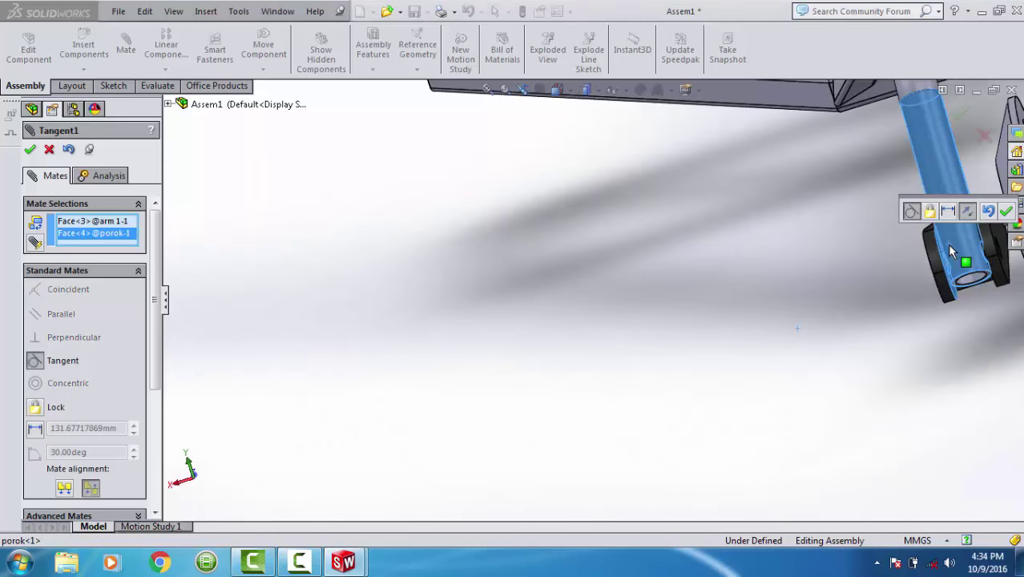
pyautogui.press('Return')
pyautogui.scroll(3, 948, 243)
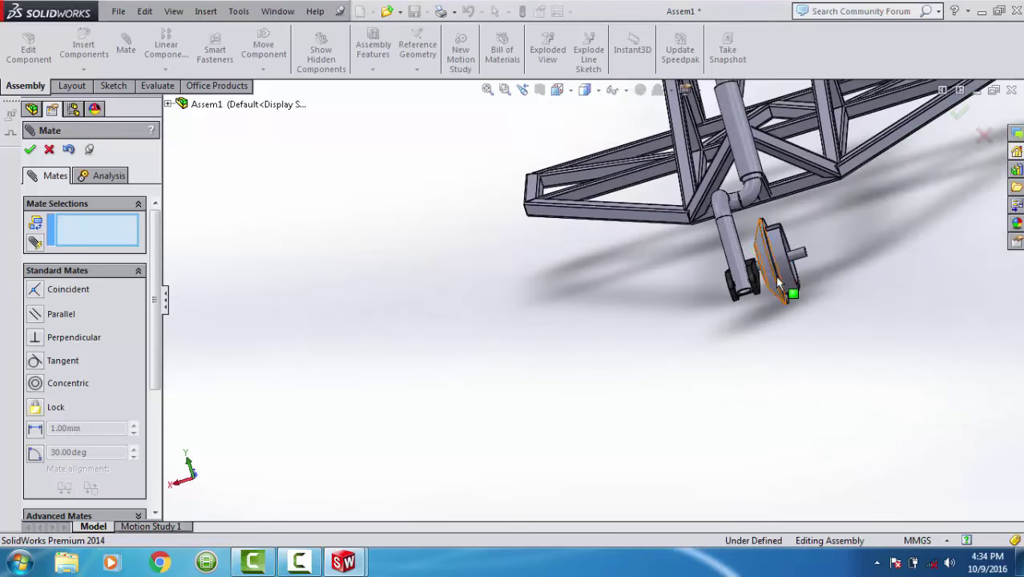
pyautogui.scroll(-1, 824, 260)
pyautogui.moveTo(824, 260); pyautogui.dragTo(862, 229, button='middle')
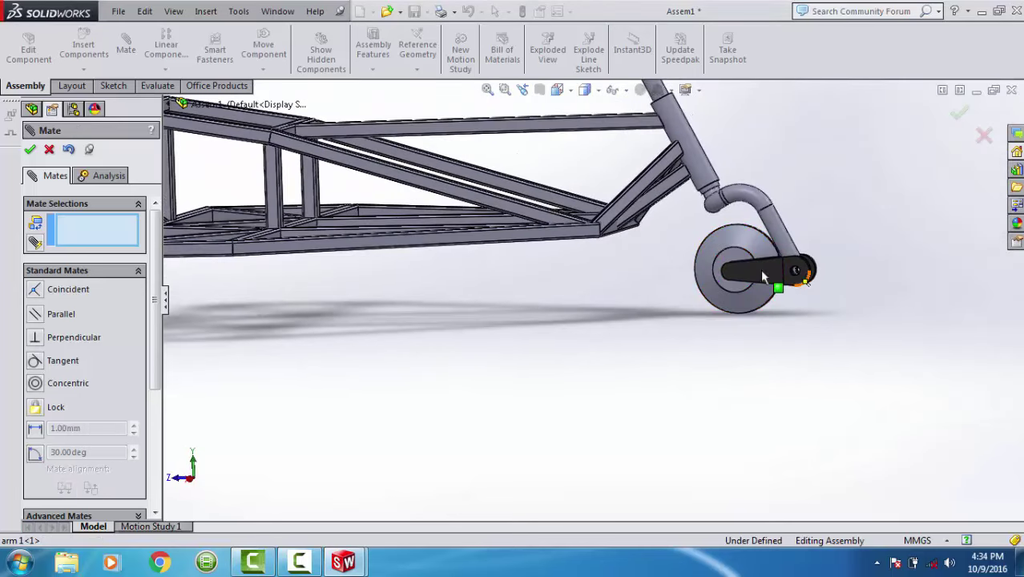
pyautogui.click(29, 151)
# Load the tromol brake drum part and place it beside the wheel hub.
pyautogui.click(84, 50)
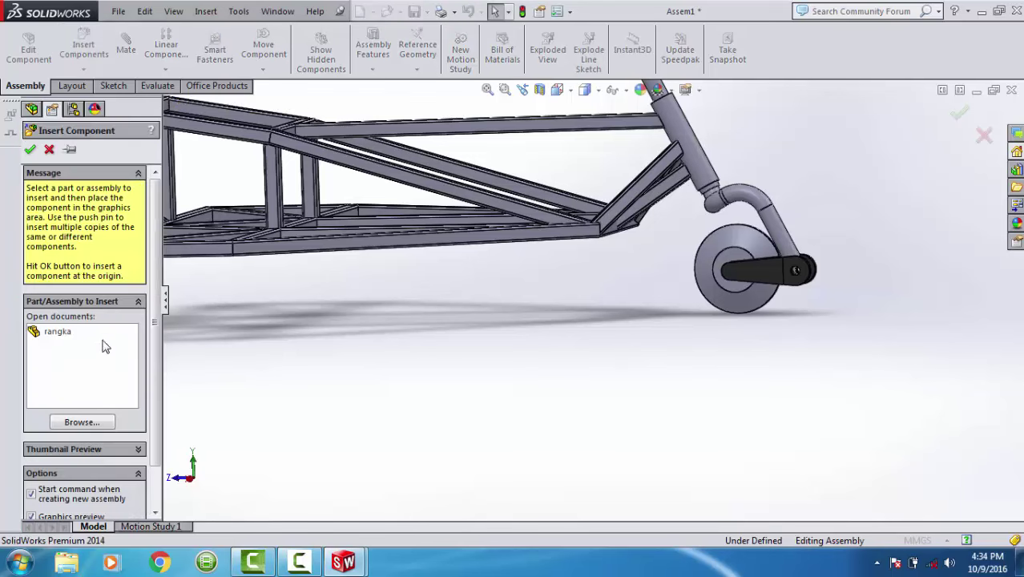
pyautogui.click(85, 423)
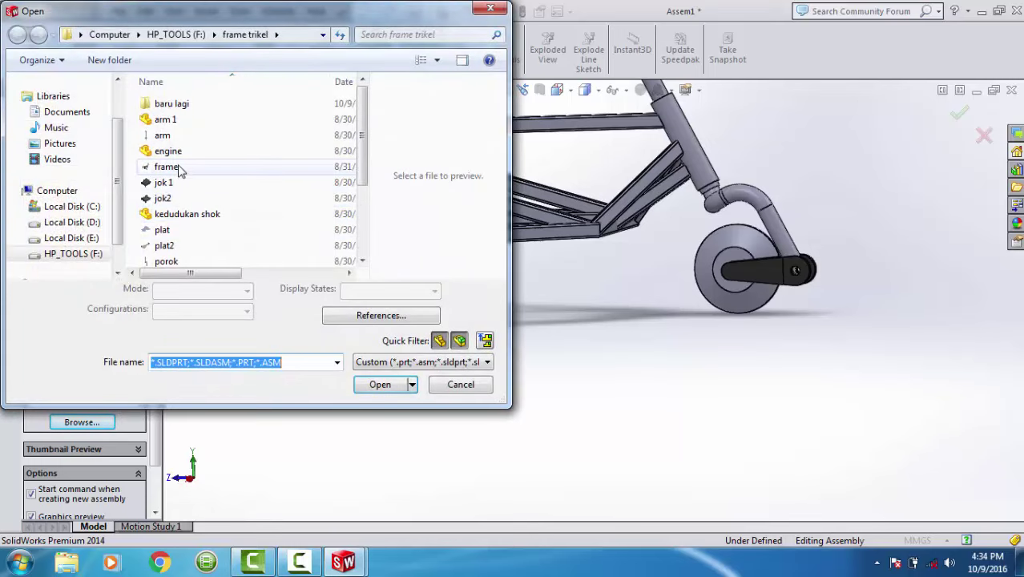
pyautogui.click(178, 247)
pyautogui.scroll(-3, 178, 249)
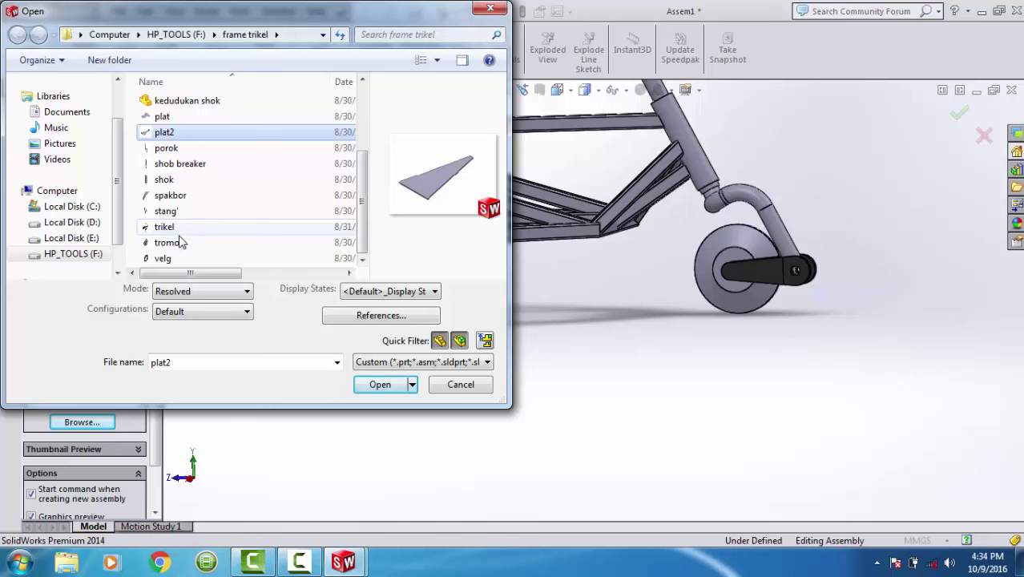
pyautogui.click(181, 243)
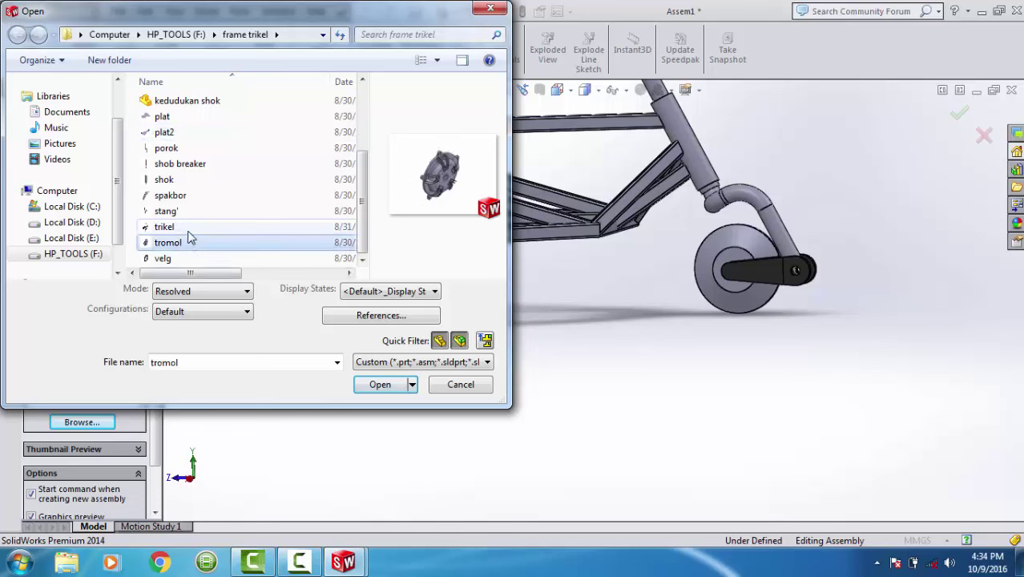
pyautogui.scroll(1, 188, 234)
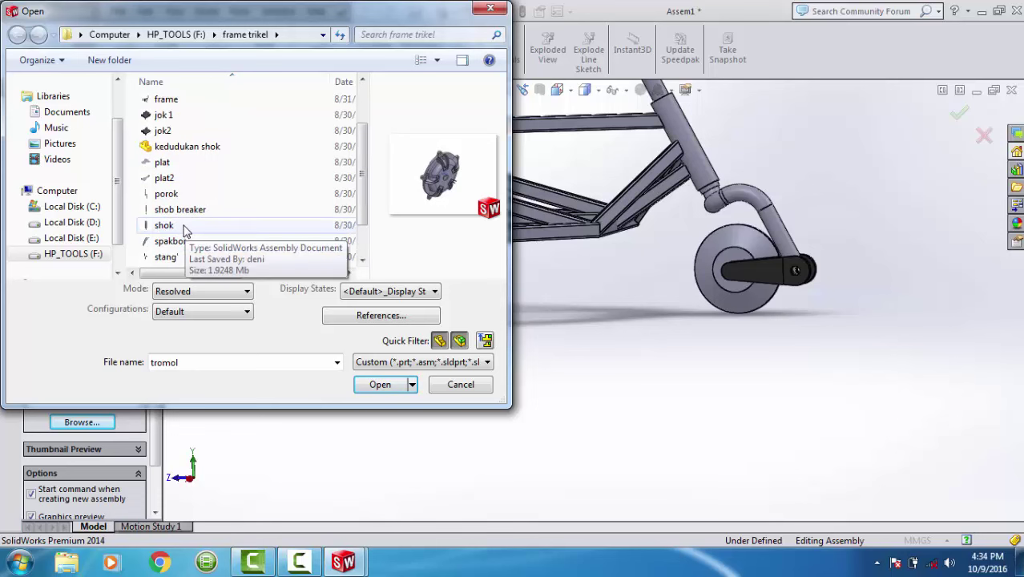
pyautogui.scroll(1, 184, 230)
pyautogui.scroll(1, 183, 230)
pyautogui.scroll(-3, 183, 230)
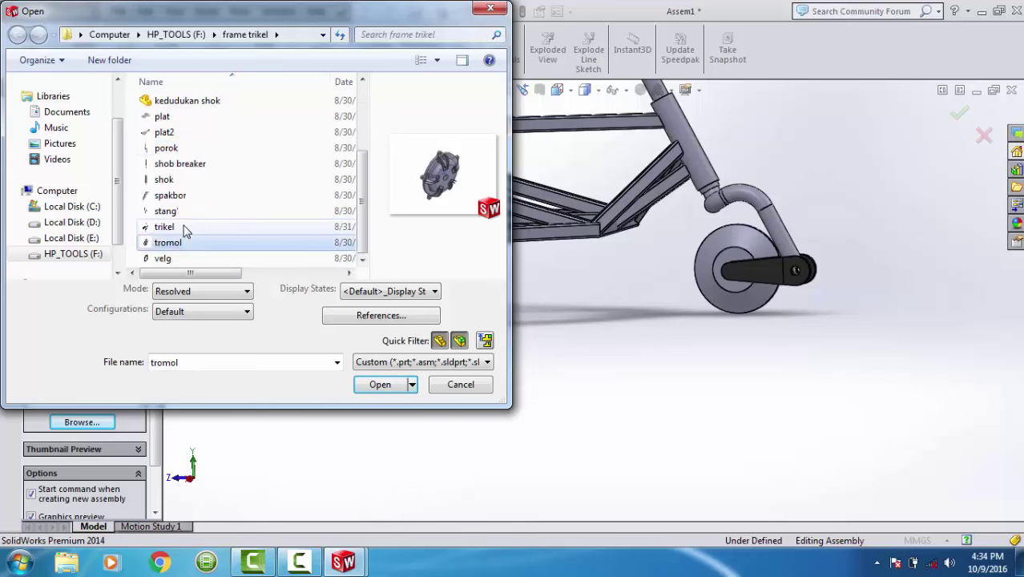
pyautogui.click(382, 386)
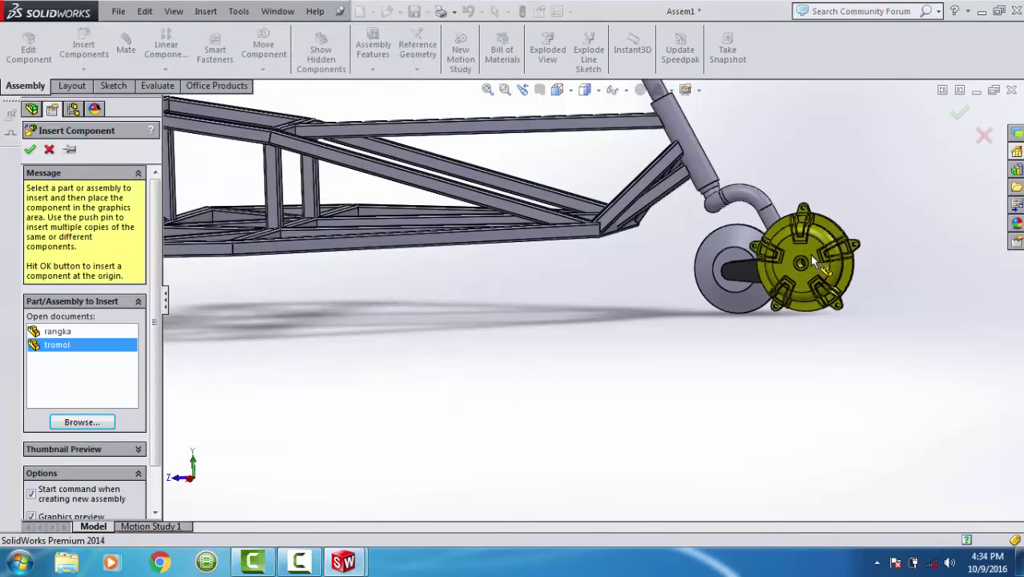
pyautogui.moveTo(800, 262); pyautogui.dragTo(659, 311, button='middle')
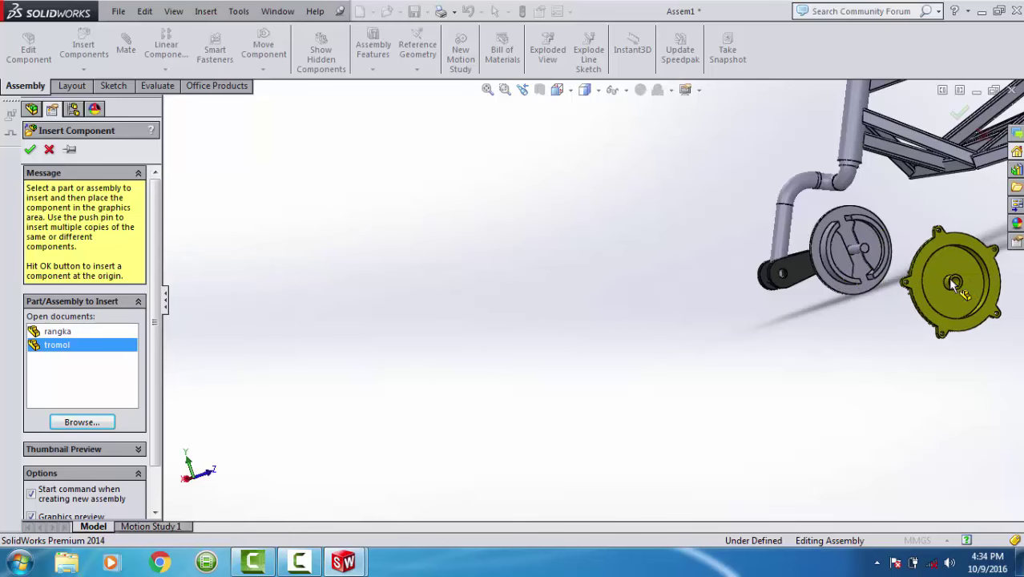
pyautogui.click(953, 285)
pyautogui.scroll(-2, 950, 284)
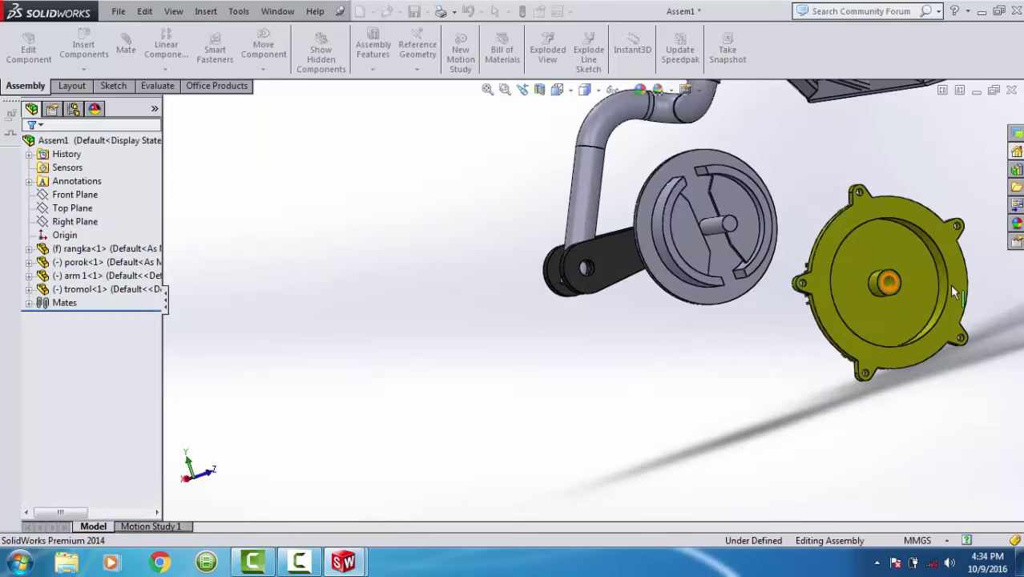
# Mate the tromol drum concentric with the arm's shaft, flipping its alignment.
pyautogui.click(892, 287)
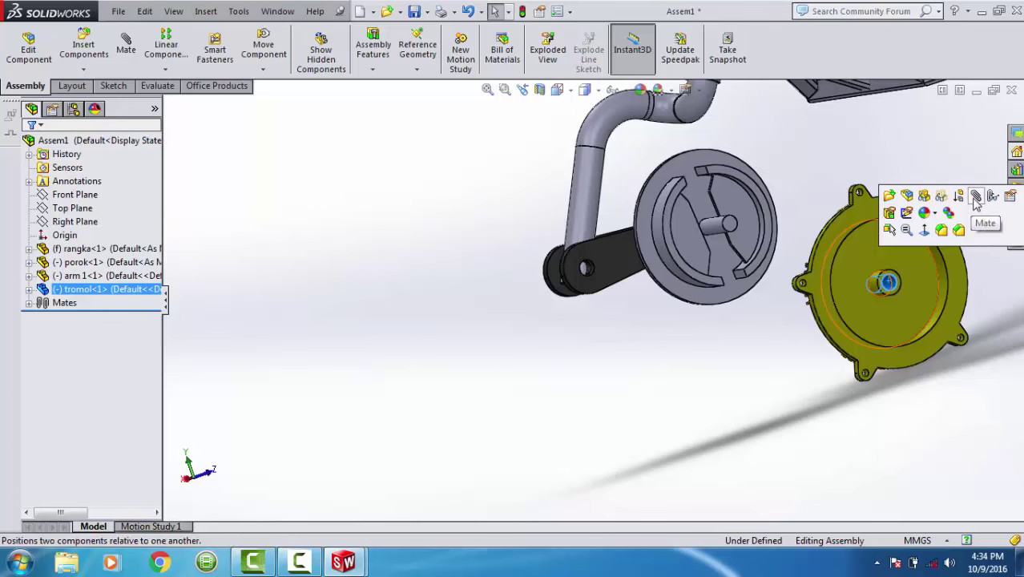
pyautogui.press('m')
pyautogui.click(711, 226)
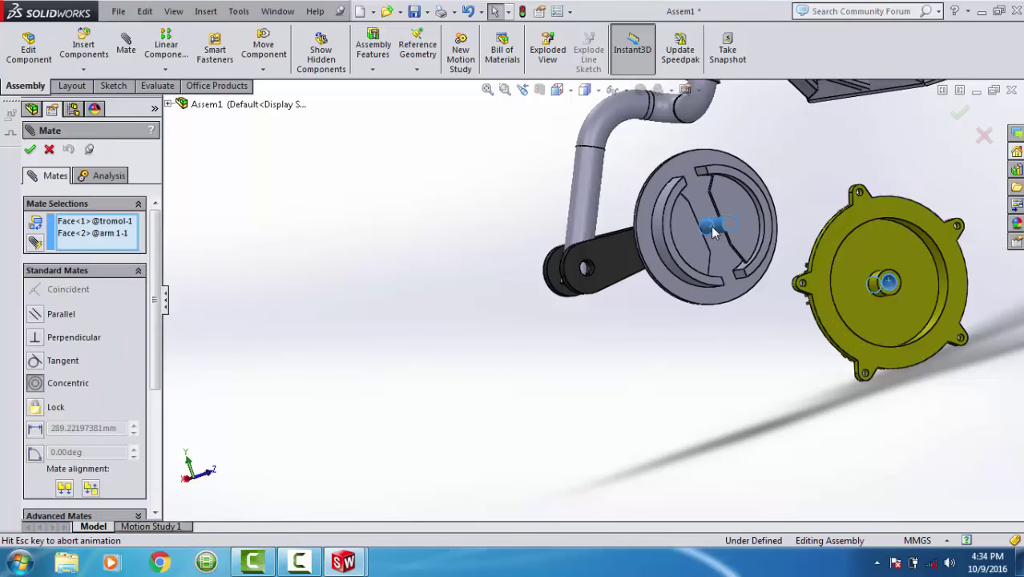
pyautogui.click(859, 193)
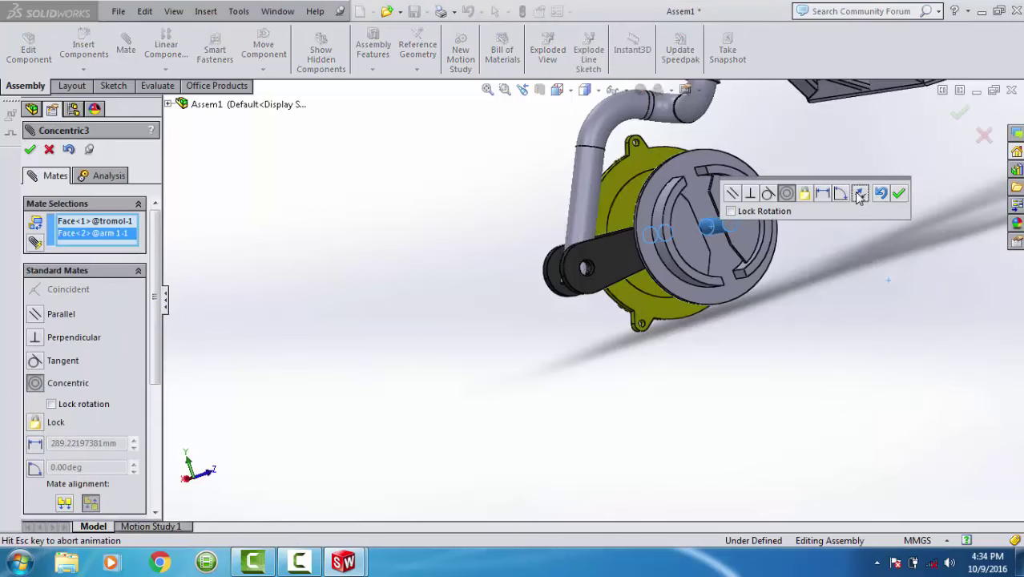
pyautogui.click(900, 194)
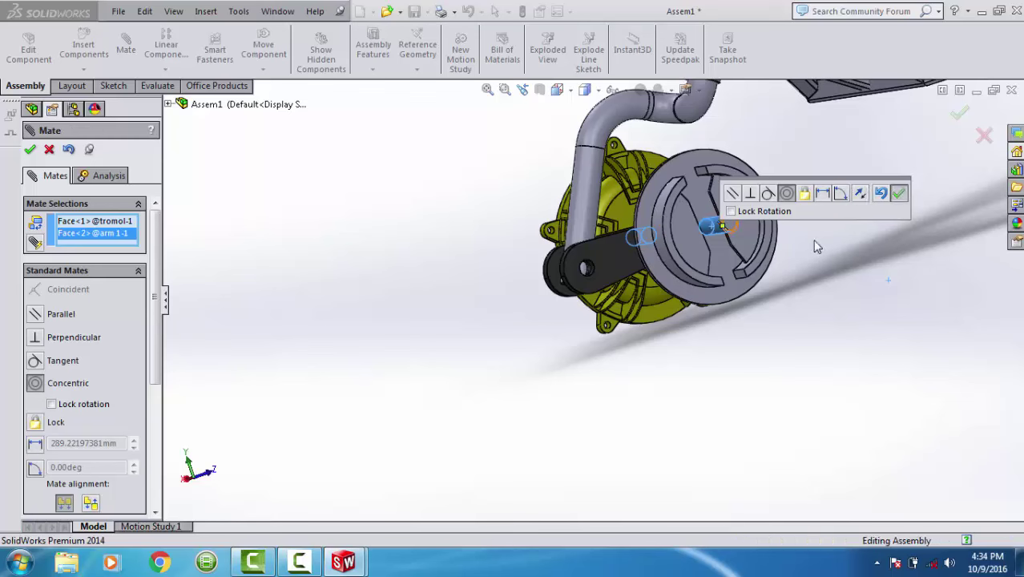
# Drag and turn the yellow drum along the shaft up against the grey disc.
pyautogui.moveTo(841, 224)
pyautogui.mouseDown(button='middle')
pyautogui.moveTo(773, 251)
pyautogui.moveTo(574, 206)
pyautogui.mouseUp(button='middle')
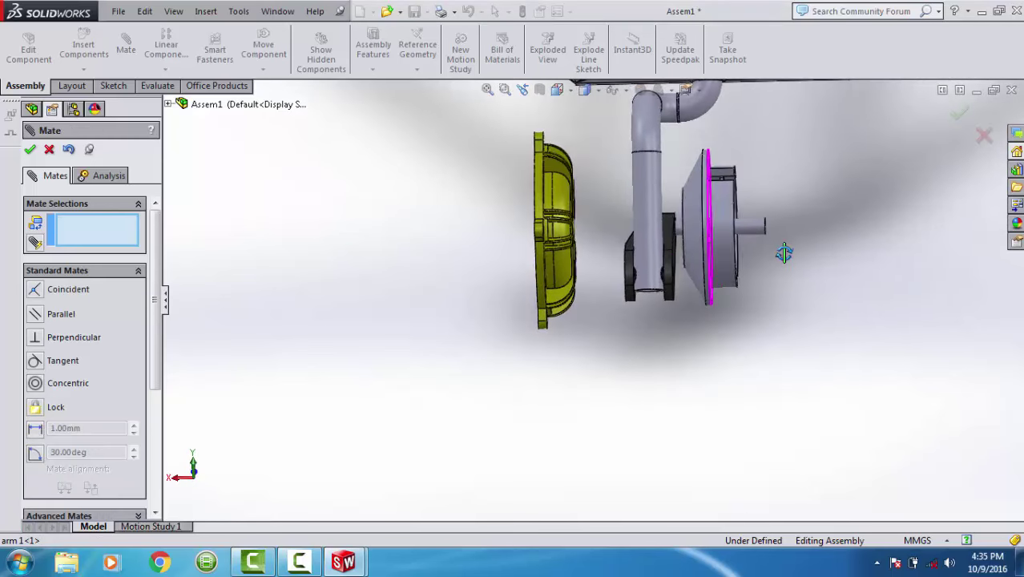
pyautogui.moveTo(686, 221)
pyautogui.mouseDown()
pyautogui.moveTo(826, 207)
pyautogui.moveTo(728, 270)
pyautogui.mouseUp()
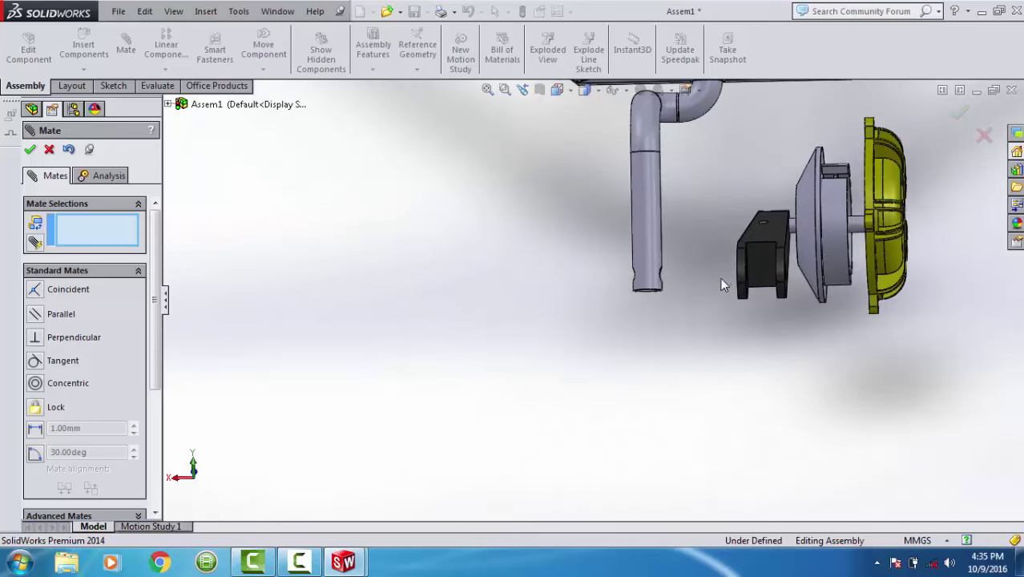
pyautogui.moveTo(726, 276); pyautogui.dragTo(747, 245, button='middle')
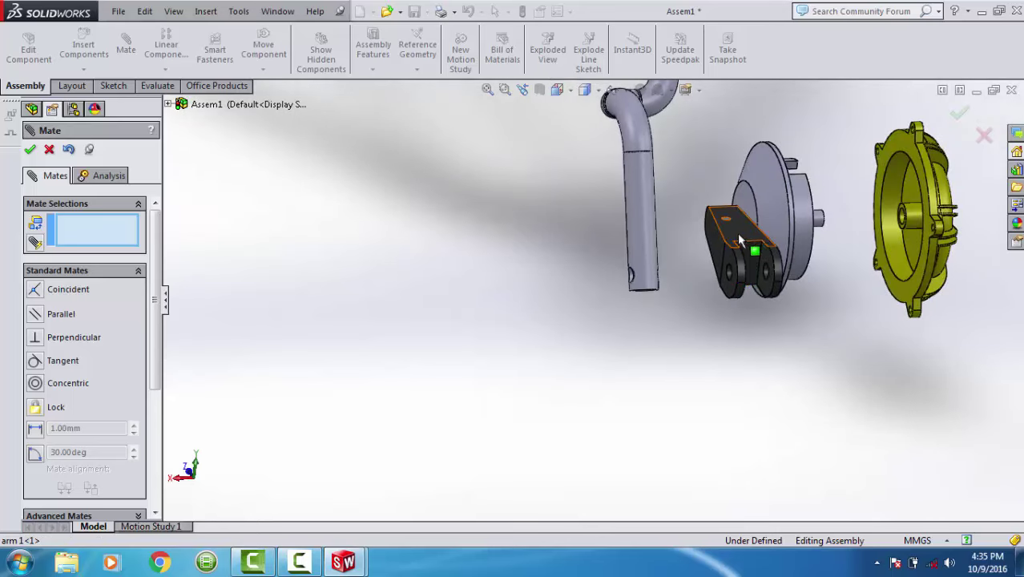
pyautogui.moveTo(739, 241); pyautogui.dragTo(651, 343)
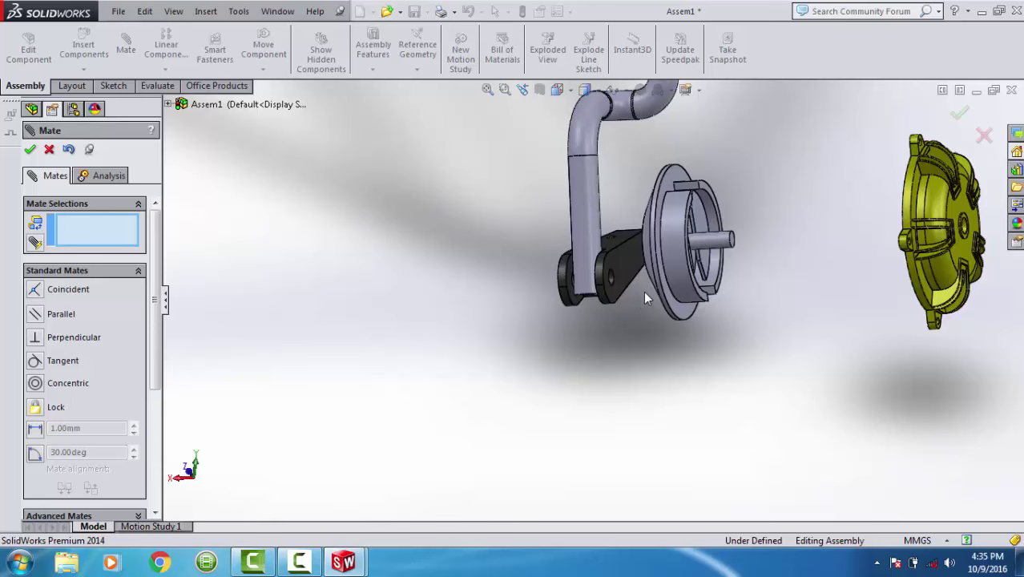
pyautogui.scroll(3, 745, 258)
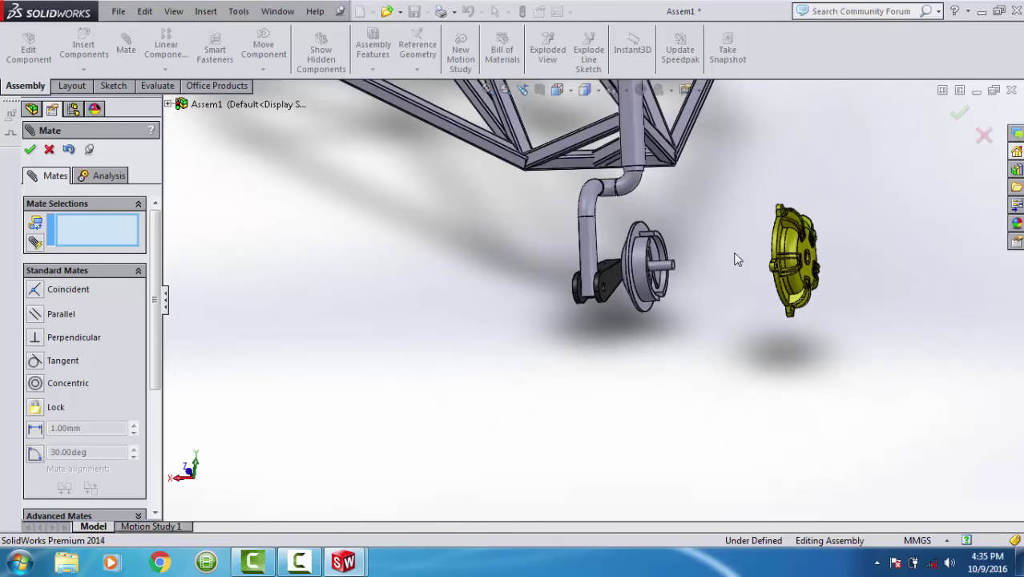
pyautogui.scroll(-2, 757, 274)
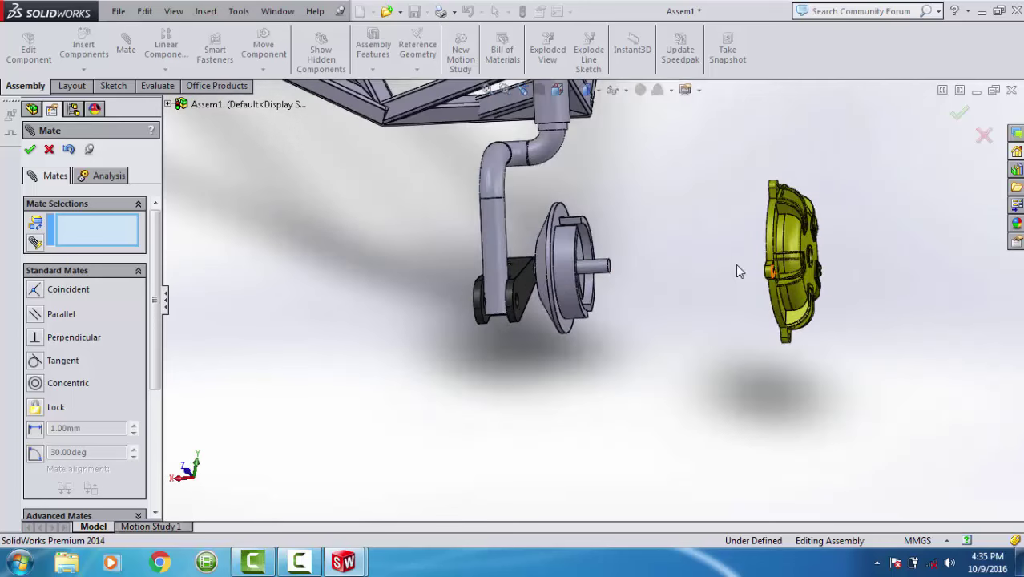
pyautogui.scroll(-3, 734, 271)
pyautogui.moveTo(637, 266)
pyautogui.mouseDown(button='middle')
pyautogui.moveTo(678, 257)
pyautogui.moveTo(597, 275)
pyautogui.moveTo(641, 276)
pyautogui.mouseUp(button='middle')
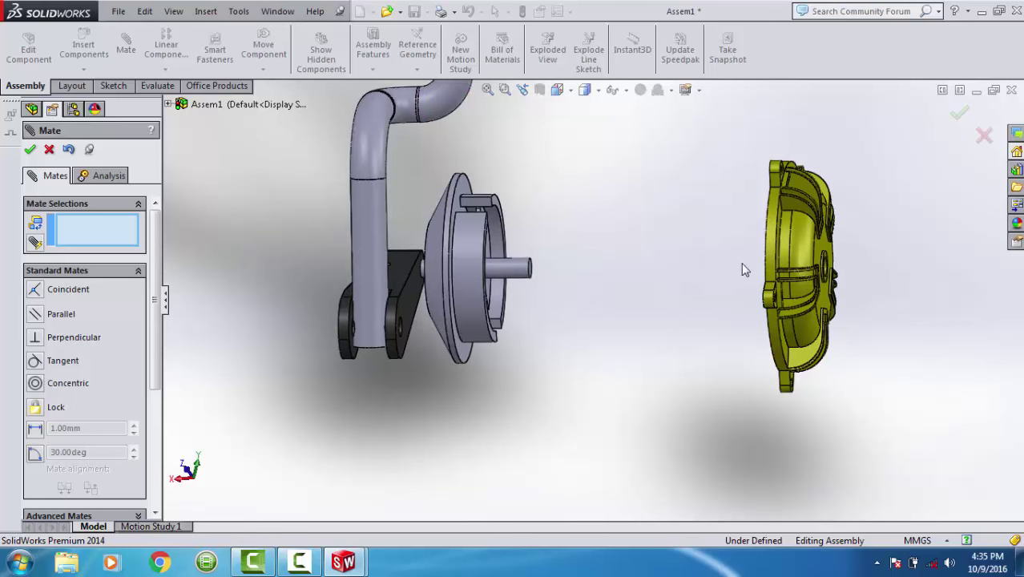
pyautogui.moveTo(790, 255); pyautogui.dragTo(477, 261)
pyautogui.moveTo(473, 260); pyautogui.dragTo(561, 268, button='right')
# Inspect the yellow cover from the side and nudge it closer to the disc.
pyautogui.scroll(-2, 529, 255)
pyautogui.scroll(-1, 513, 248)
pyautogui.scroll(-1, 499, 244)
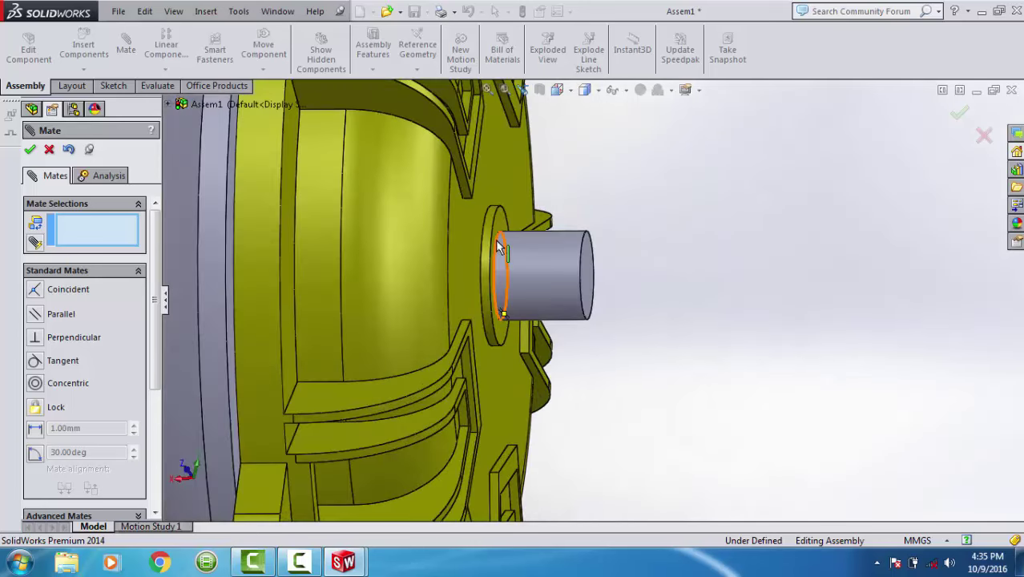
pyautogui.scroll(2, 497, 241)
pyautogui.scroll(-1, 503, 231)
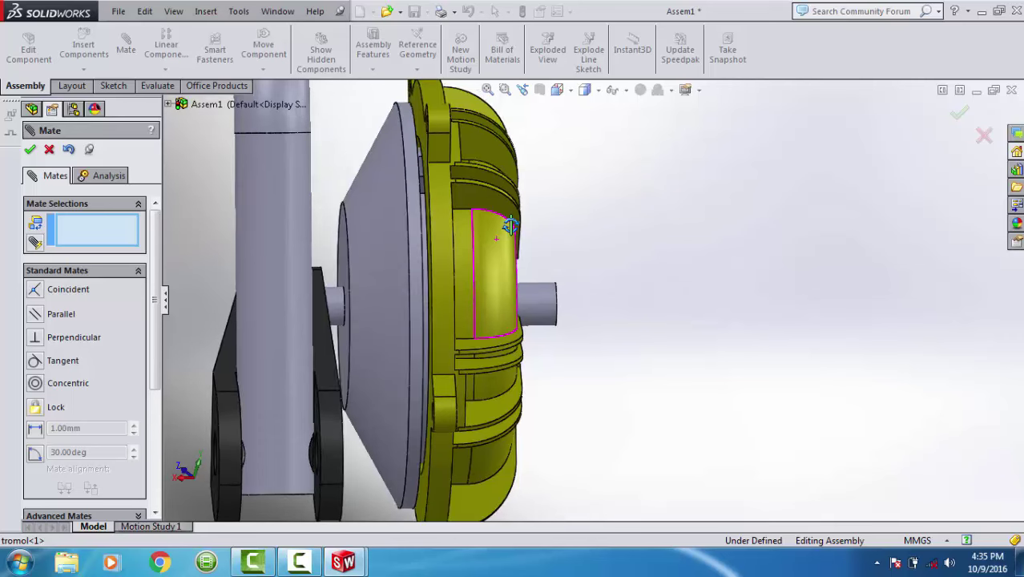
pyautogui.scroll(-1, 492, 225)
pyautogui.moveTo(492, 224); pyautogui.dragTo(497, 236, button='middle')
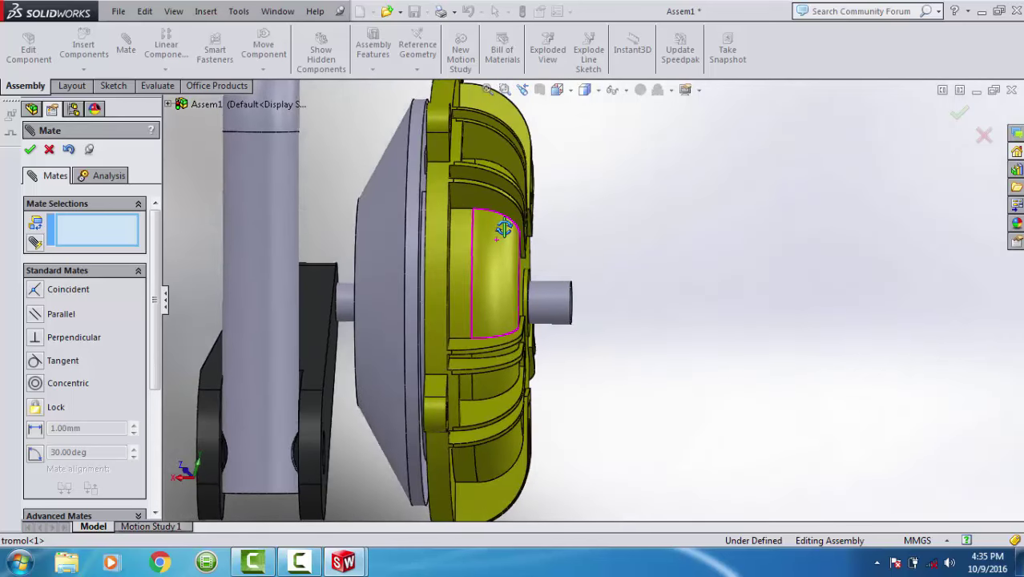
pyautogui.click(489, 236)
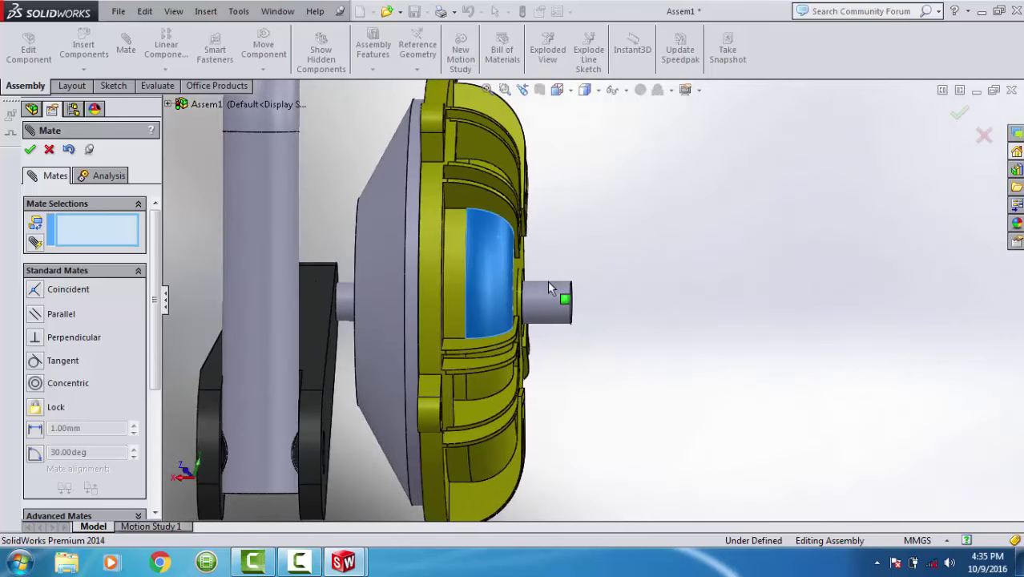
pyautogui.moveTo(564, 298)
pyautogui.mouseDown(button='middle')
pyautogui.moveTo(522, 275)
pyautogui.moveTo(526, 282)
pyautogui.mouseUp(button='middle')
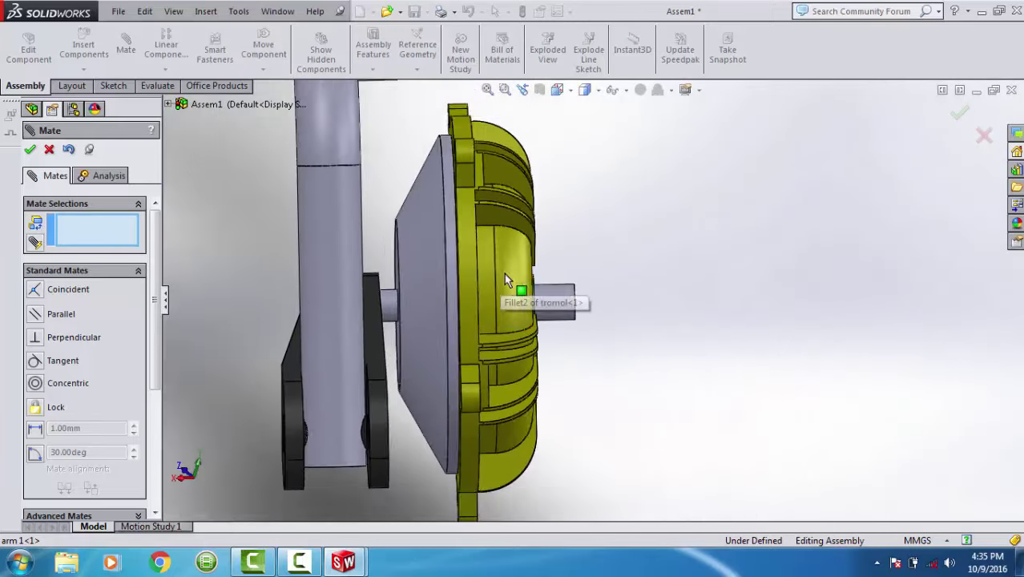
pyautogui.scroll(5, 504, 277)
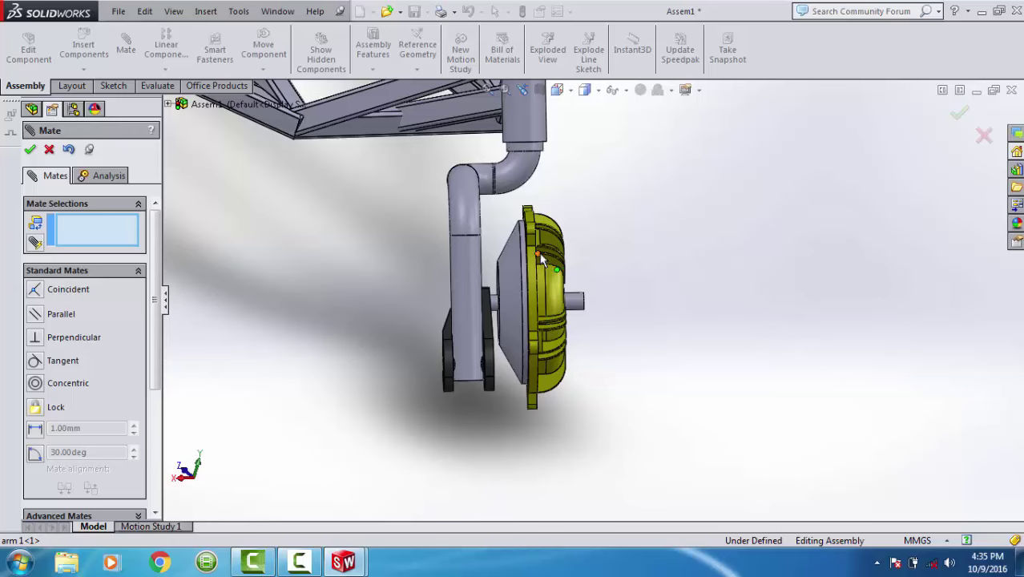
pyautogui.scroll(-2, 541, 256)
pyautogui.scroll(-2, 553, 285)
pyautogui.scroll(-2, 576, 317)
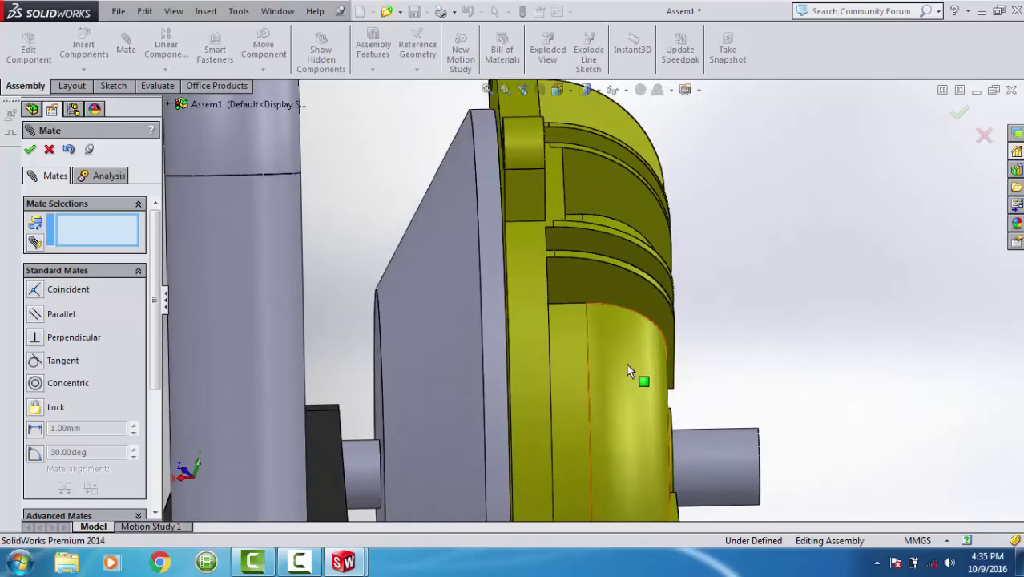
pyautogui.moveTo(628, 371); pyautogui.dragTo(497, 266)
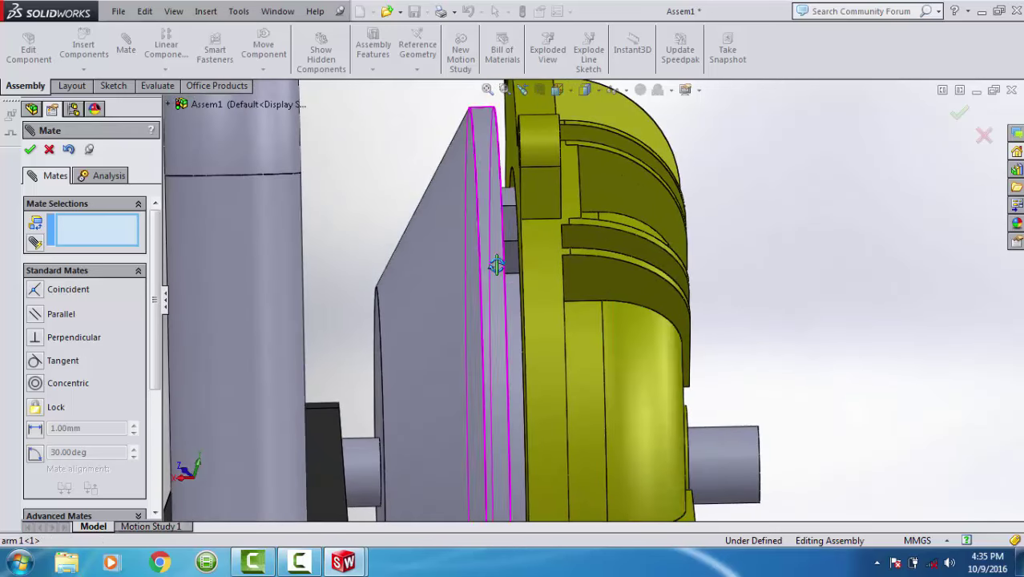
pyautogui.moveTo(497, 266); pyautogui.dragTo(515, 279, button='middle')
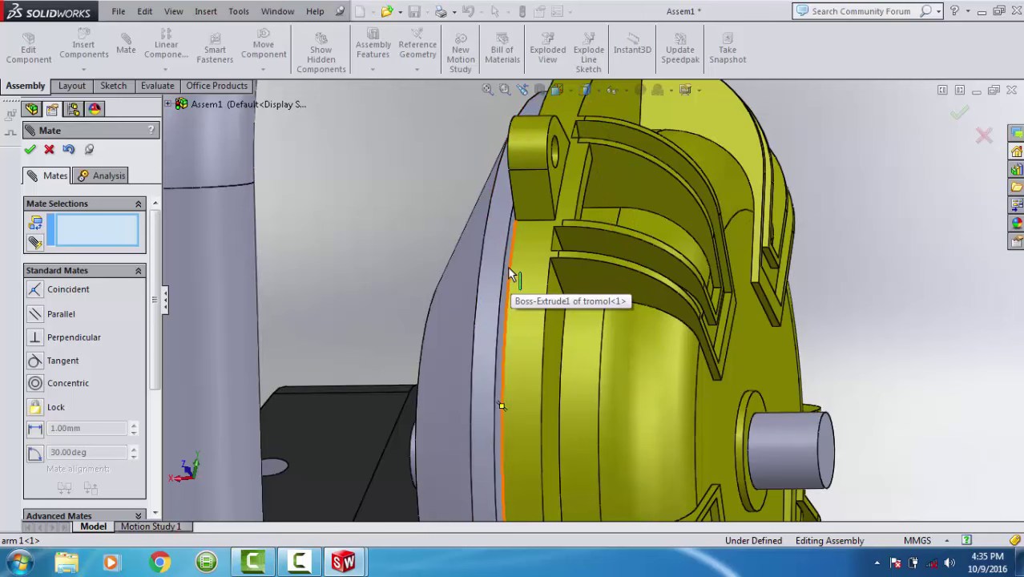
# Mate the swing arm's flat face coincident with the drum's face, then finish mating.
pyautogui.click(508, 309)
pyautogui.moveTo(513, 276)
pyautogui.mouseDown(button='middle')
pyautogui.moveTo(529, 262)
pyautogui.moveTo(513, 273)
pyautogui.mouseUp(button='middle')
pyautogui.click(505, 275)
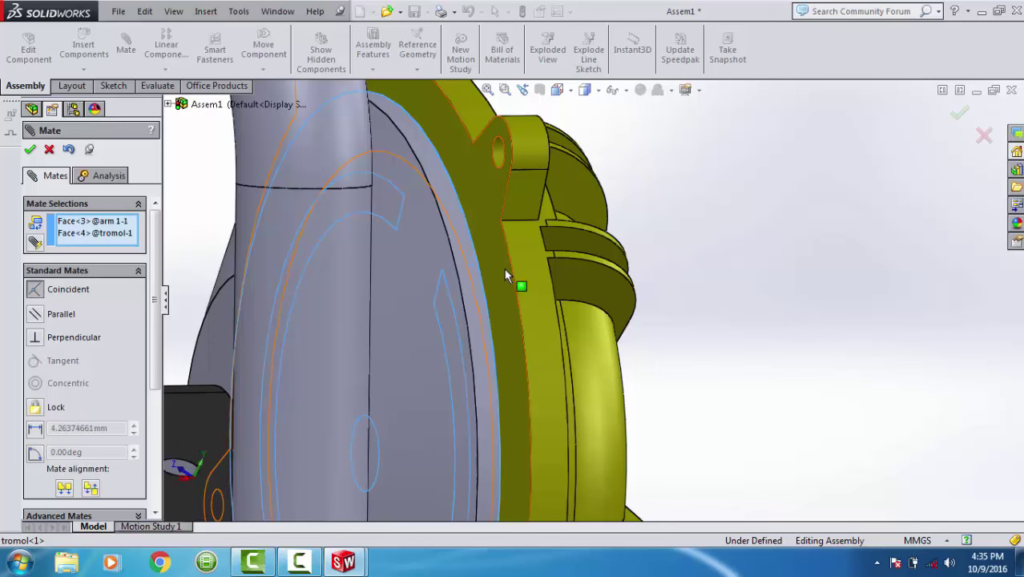
pyautogui.rightClick(505, 272)
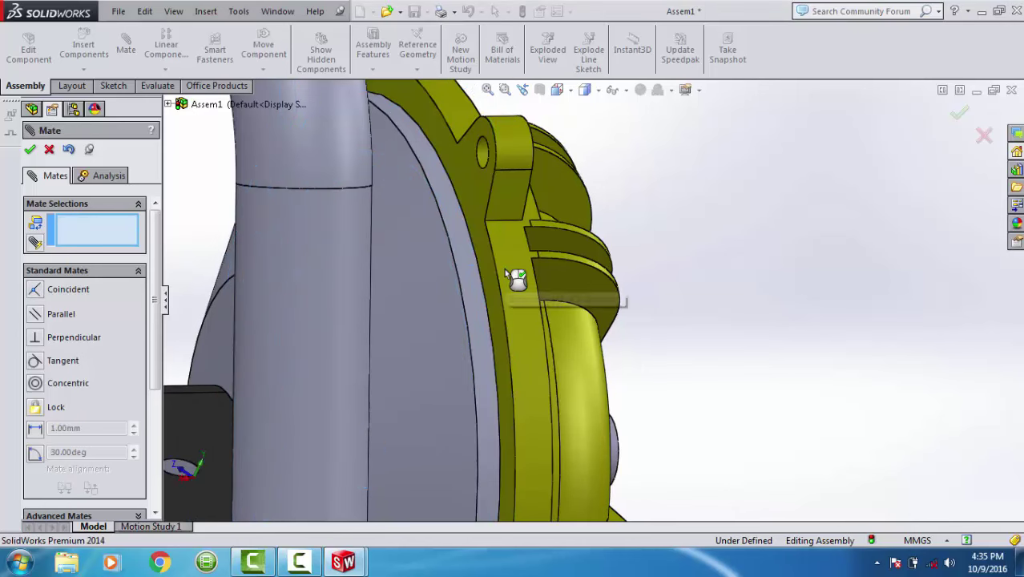
pyautogui.scroll(3, 513, 285)
pyautogui.scroll(2, 529, 301)
pyautogui.moveTo(535, 308); pyautogui.dragTo(181, 186, button='middle')
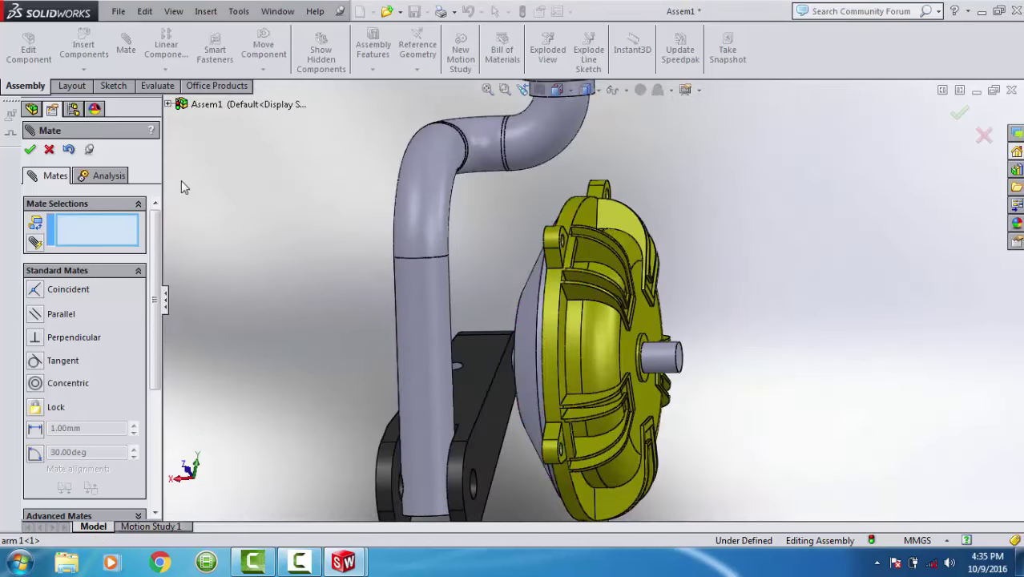
pyautogui.click(30, 150)
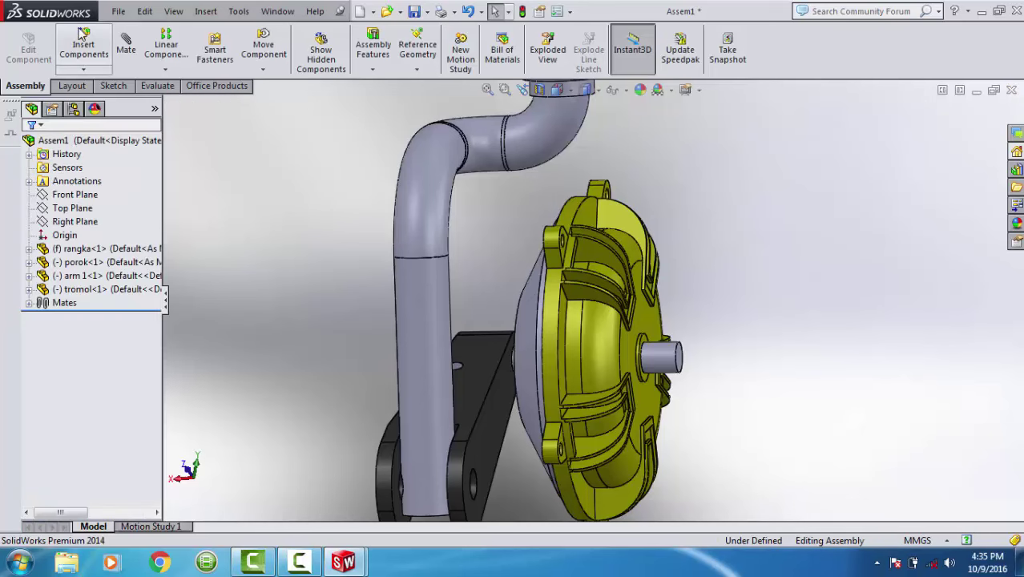
# Choose the velg wheel part in the file browser and load it for insertion.
pyautogui.click(83, 50)
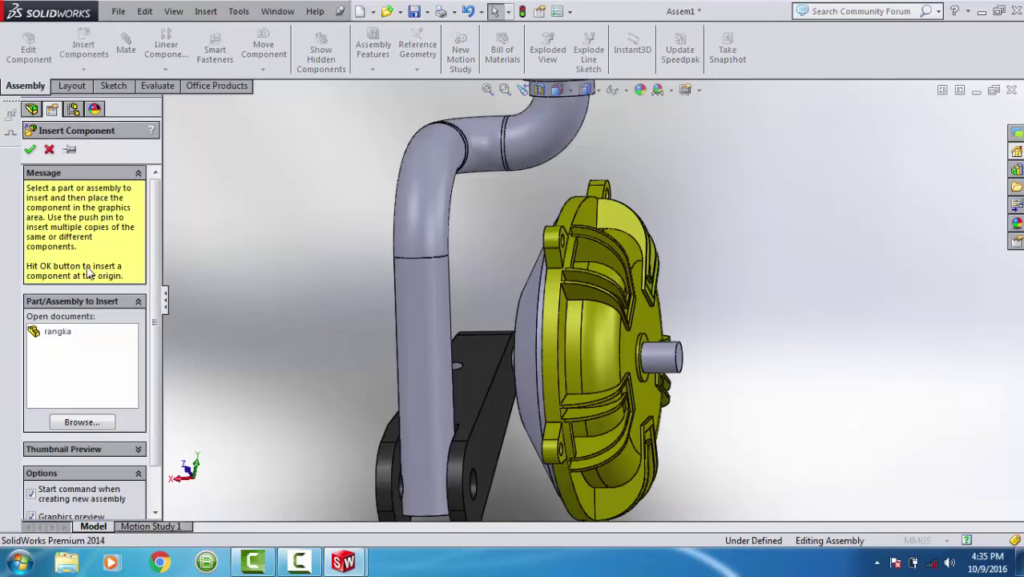
pyautogui.click(83, 423)
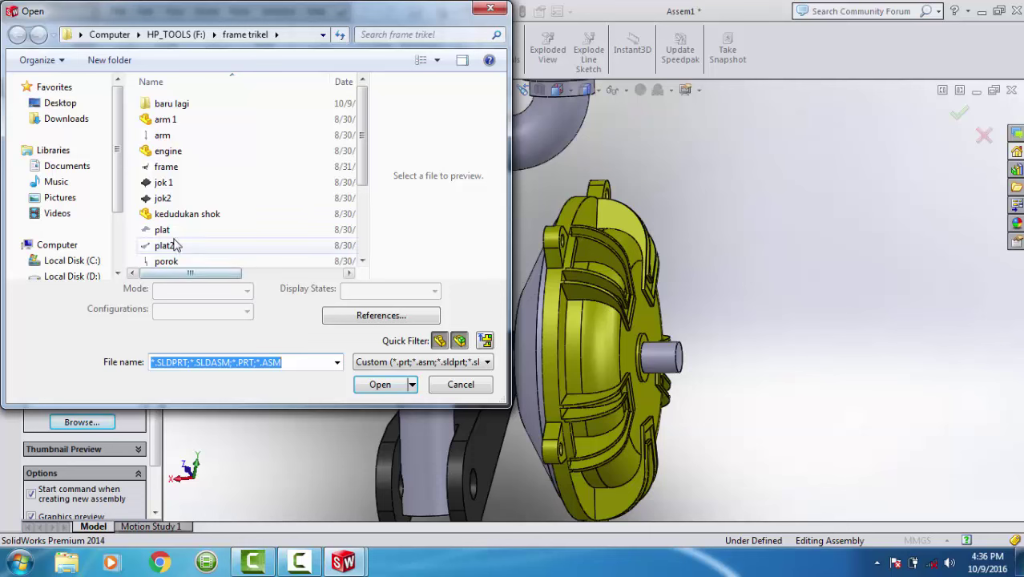
pyautogui.click(164, 246)
pyautogui.scroll(-3, 176, 245)
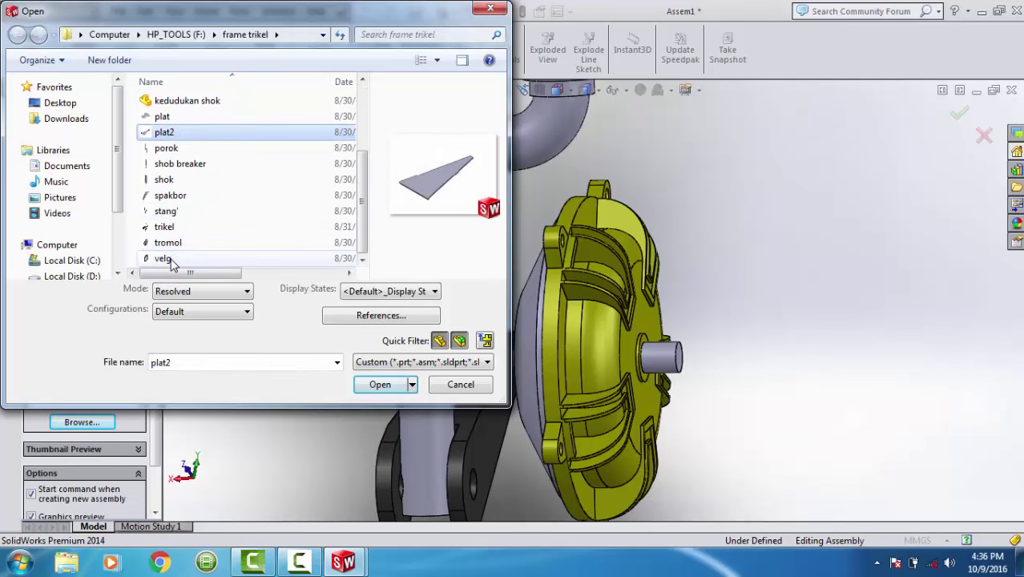
pyautogui.click(164, 258)
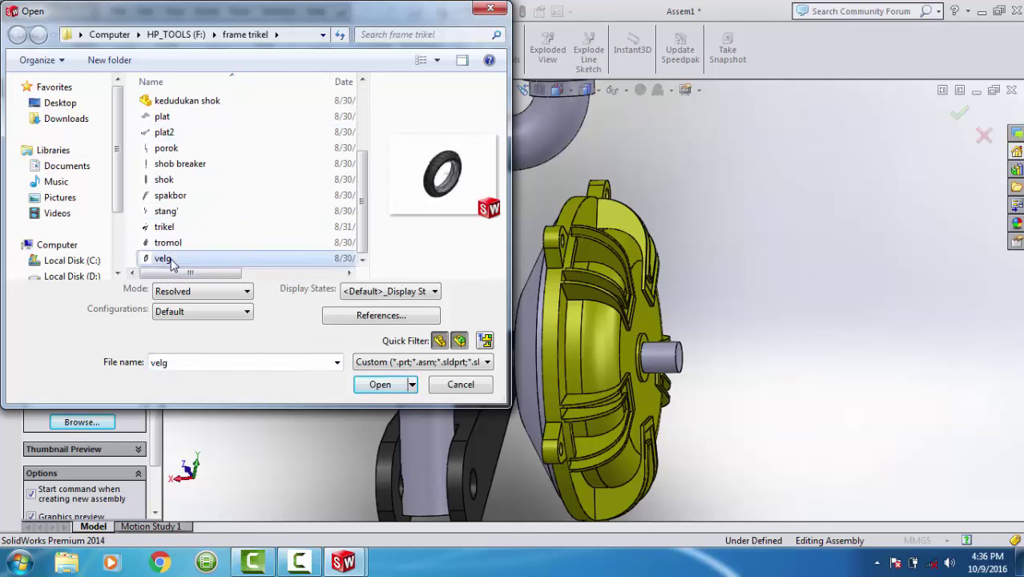
pyautogui.click(377, 386)
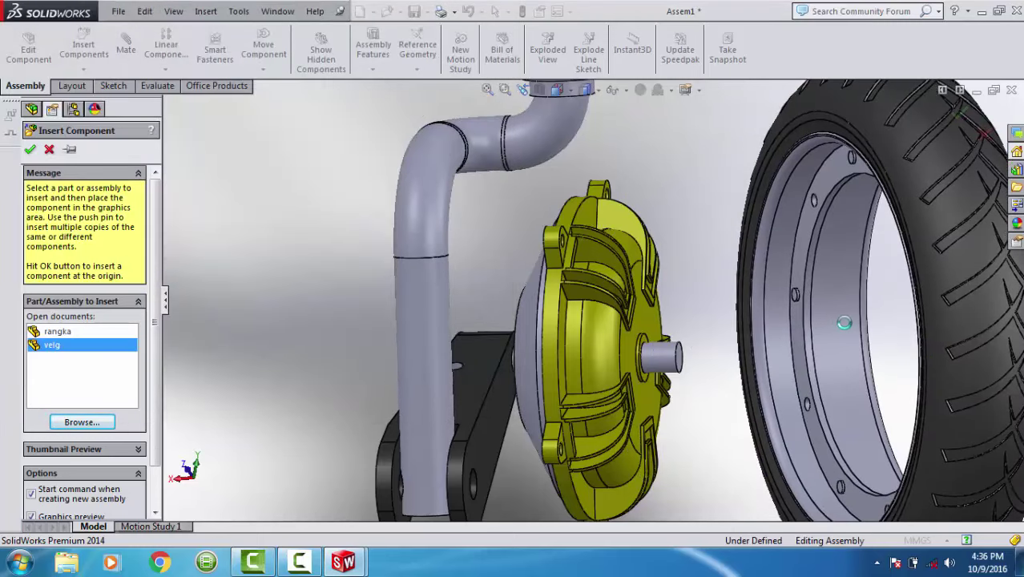
# Place the velg wheel and mate its inner face concentric with the drum.
pyautogui.click(827, 316)
pyautogui.scroll(-3, 822, 315)
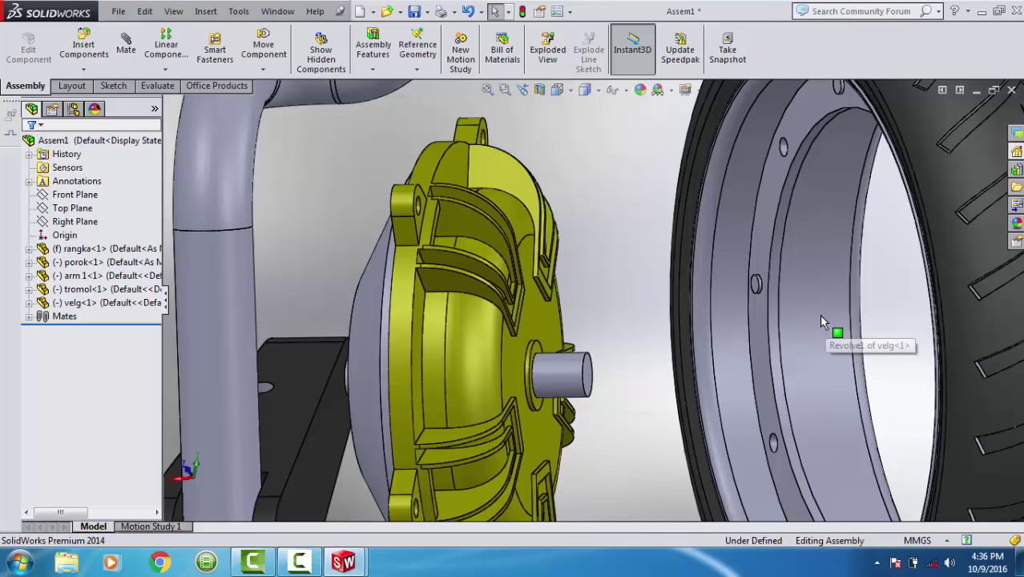
pyautogui.click(739, 307)
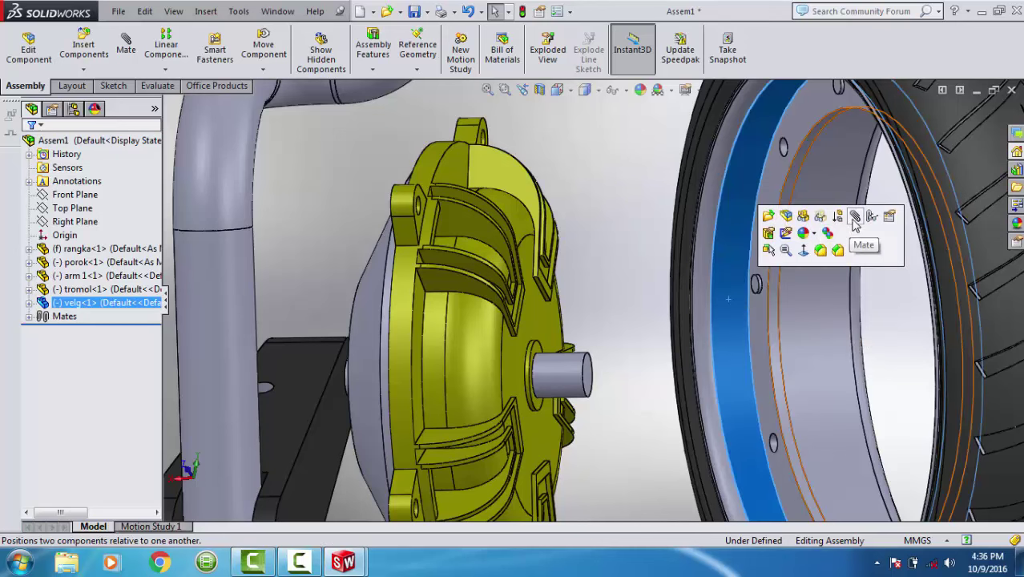
pyautogui.click(430, 366)
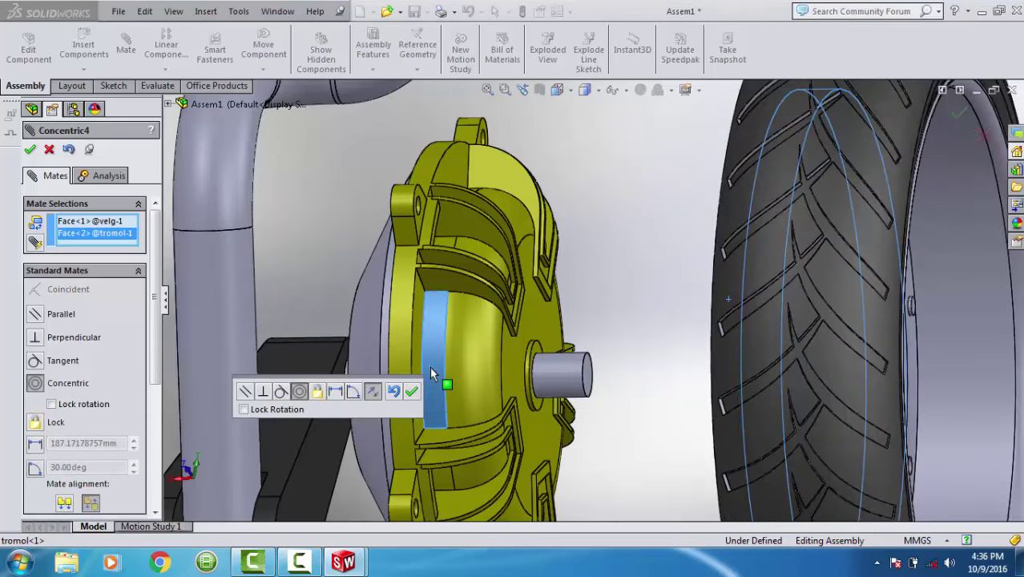
pyautogui.press('Return')
# Select the tromol hub face and make the rim bore concentric with it.
pyautogui.scroll(-3, 445, 224)
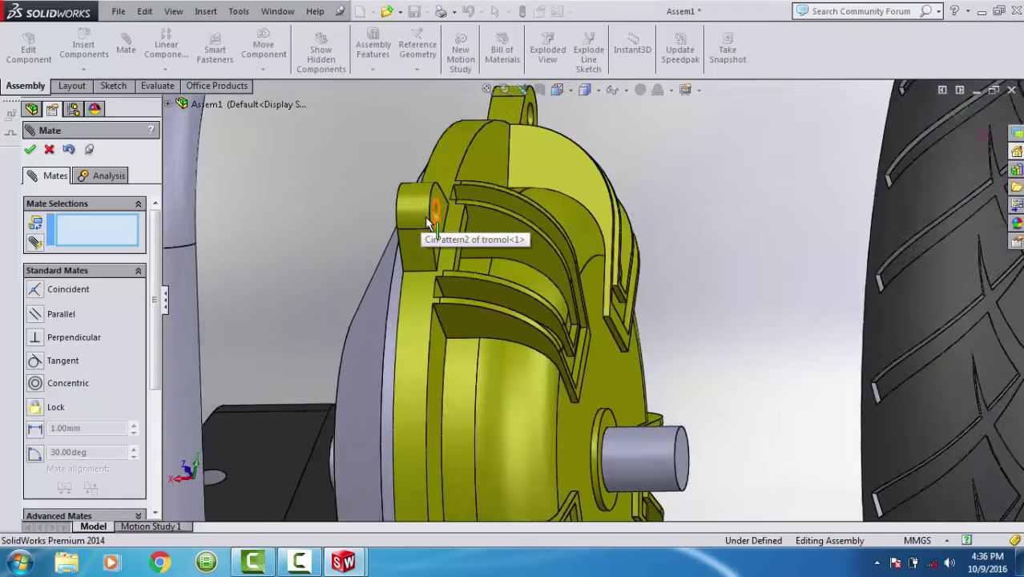
pyautogui.scroll(-2, 453, 229)
pyautogui.click(460, 226)
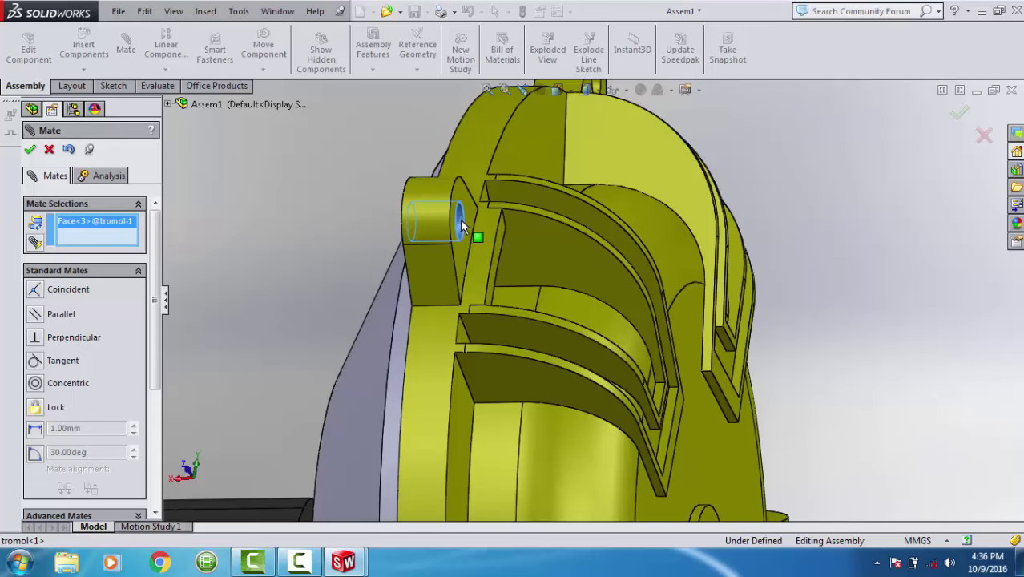
pyautogui.scroll(3, 500, 251)
pyautogui.scroll(4, 561, 281)
pyautogui.scroll(2, 658, 323)
pyautogui.moveTo(658, 322); pyautogui.dragTo(677, 292, button='middle')
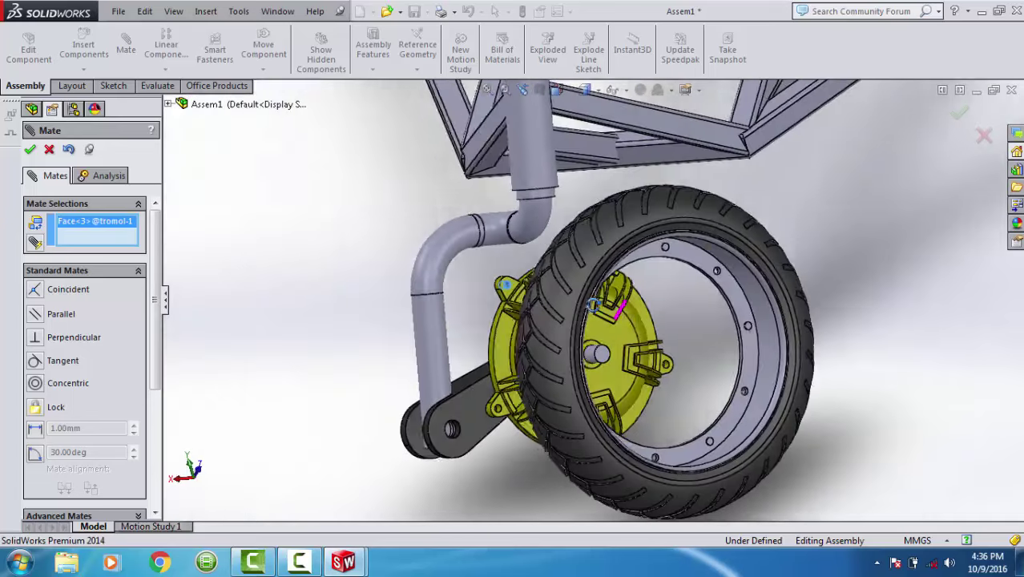
pyautogui.scroll(-2, 700, 270)
pyautogui.scroll(-2, 699, 271)
pyautogui.scroll(-2, 699, 276)
pyautogui.scroll(-2, 701, 268)
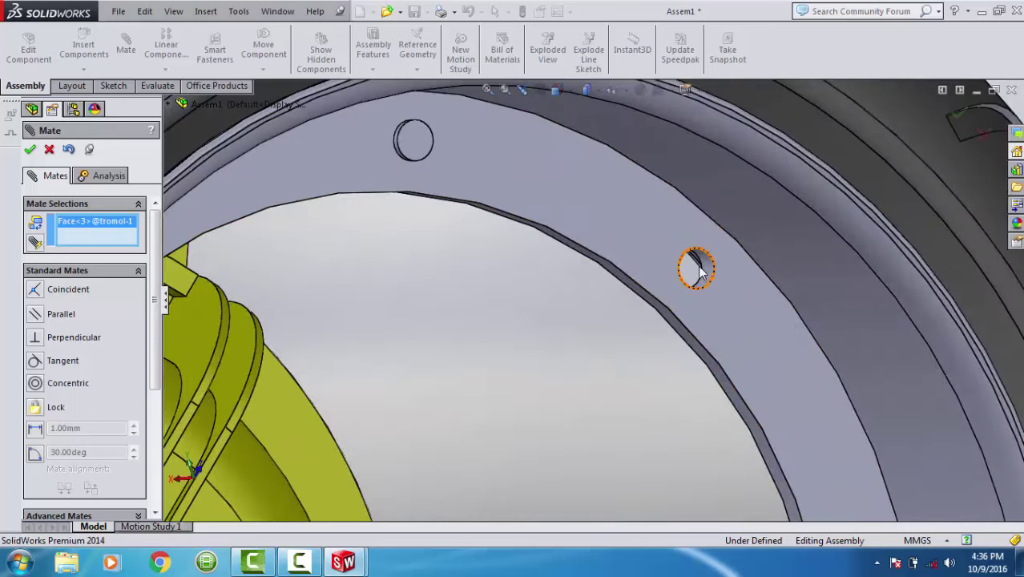
pyautogui.click(705, 273)
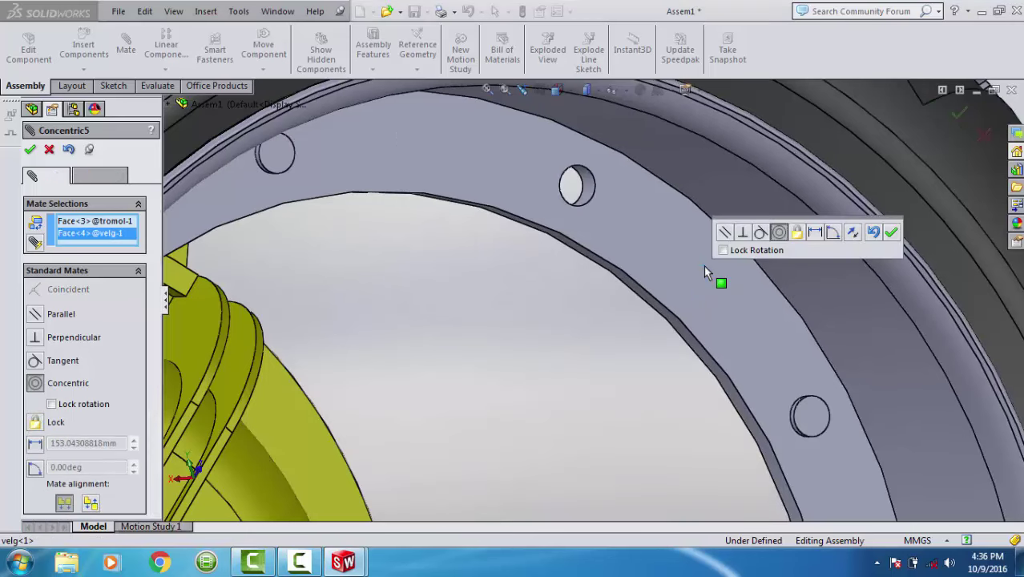
pyautogui.press('Return')
# Seat the rim face flush on the drum's flat mounting face with a Coincident mate.
pyautogui.scroll(4, 449, 372)
pyautogui.scroll(-1, 449, 373)
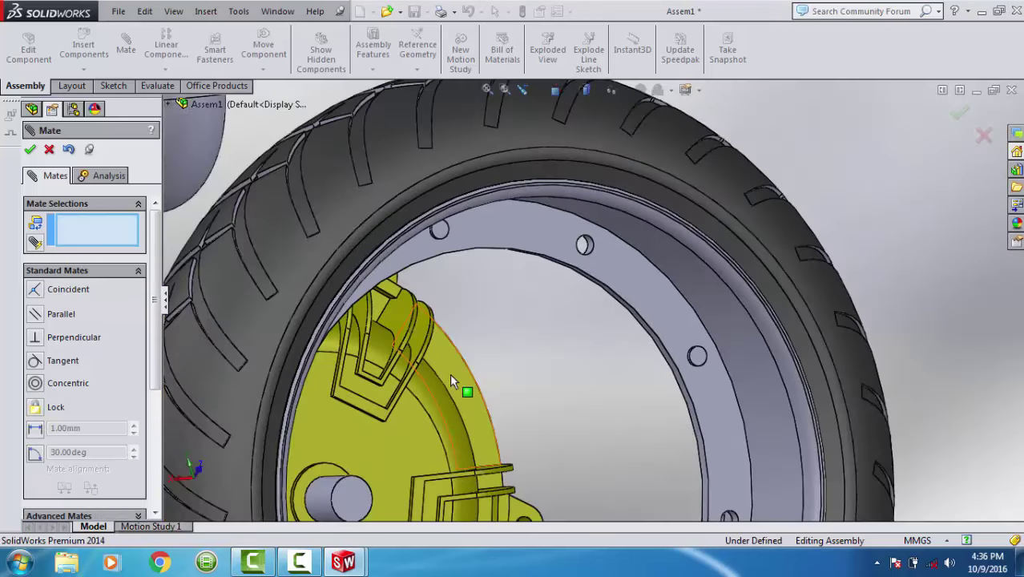
pyautogui.moveTo(419, 362)
pyautogui.mouseDown(button='middle')
pyautogui.moveTo(443, 282)
pyautogui.moveTo(535, 338)
pyautogui.moveTo(614, 267)
pyautogui.mouseUp(button='middle')
pyautogui.click(443, 282)
pyautogui.click(614, 267)
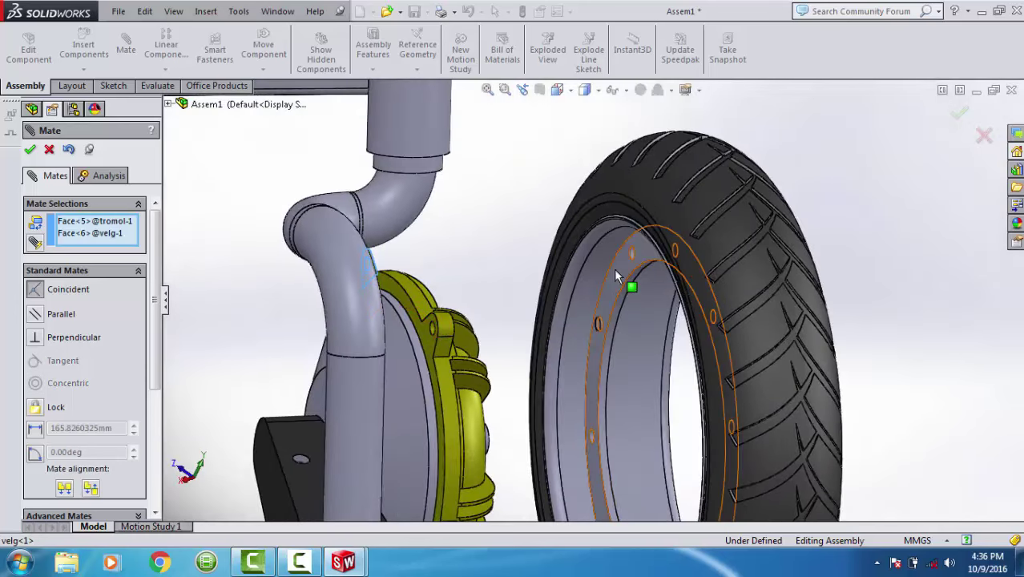
pyautogui.rightClick(617, 279)
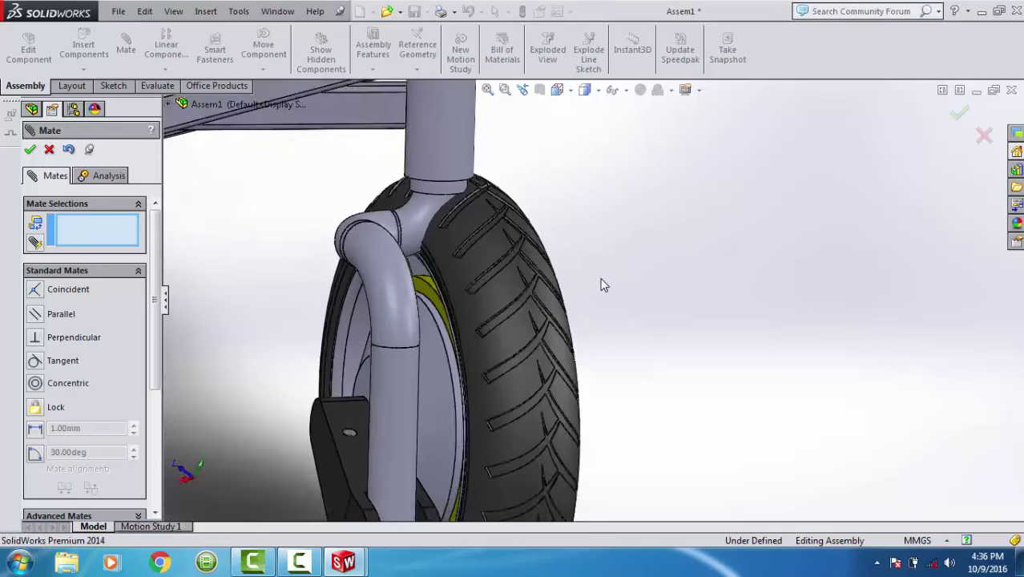
pyautogui.scroll(4, 604, 285)
pyautogui.moveTo(557, 321); pyautogui.dragTo(448, 366, button='middle')
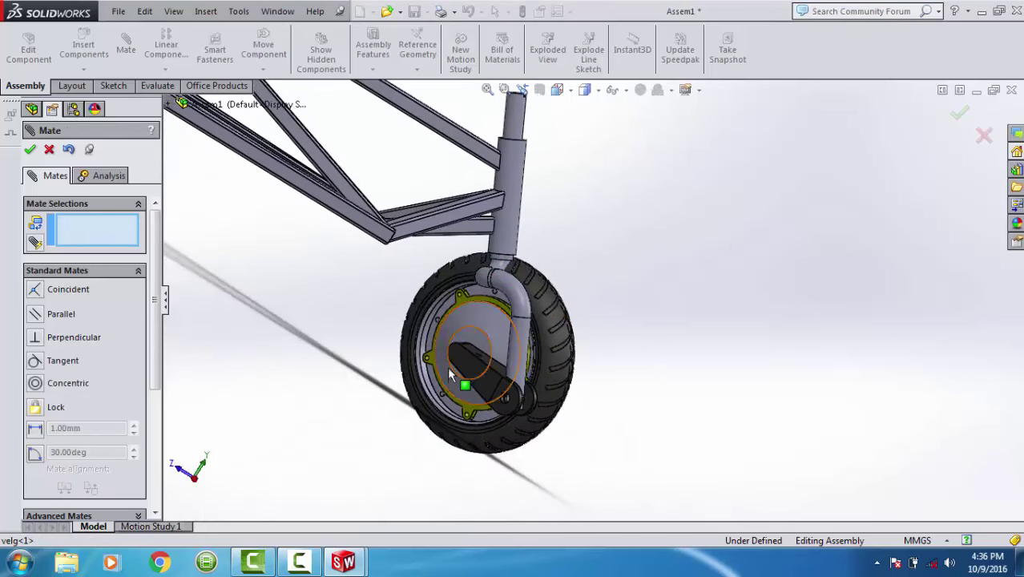
# Swing the fork and wheel to test their motion, show the Right view, and close the Mate manager.
pyautogui.moveTo(457, 387)
pyautogui.mouseDown()
pyautogui.moveTo(457, 412)
pyautogui.moveTo(628, 417)
pyautogui.mouseUp()
pyautogui.moveTo(593, 395)
pyautogui.mouseDown(button='middle')
pyautogui.moveTo(523, 373)
pyautogui.moveTo(541, 248)
pyautogui.moveTo(517, 301)
pyautogui.moveTo(525, 106)
pyautogui.mouseUp(button='middle')
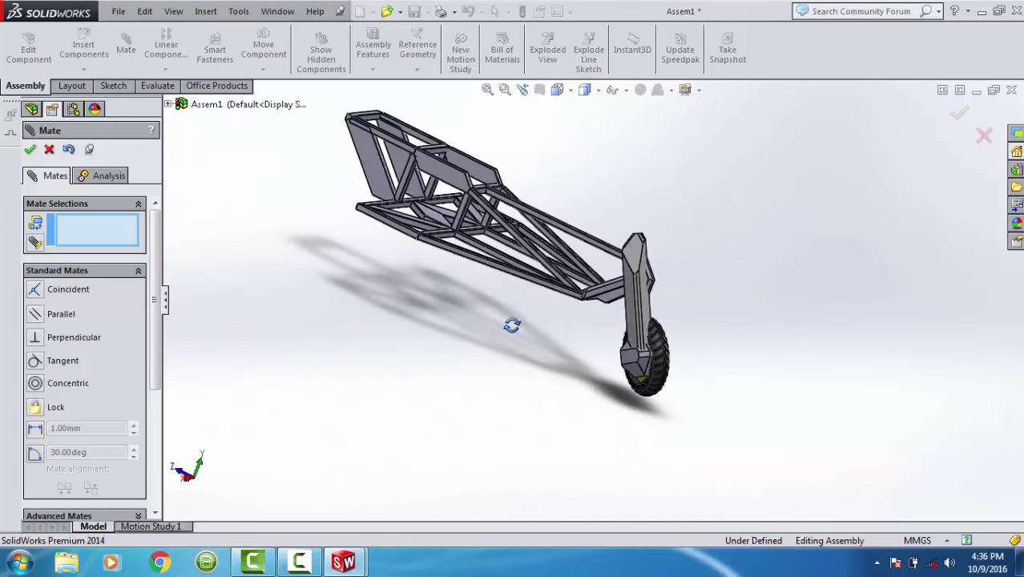
pyautogui.click(555, 91)
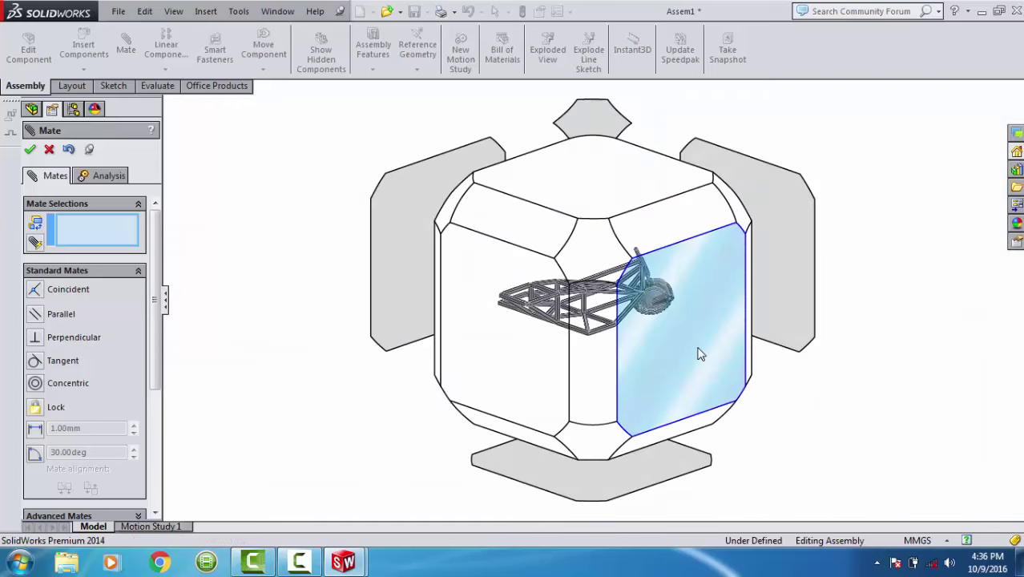
pyautogui.click(699, 354)
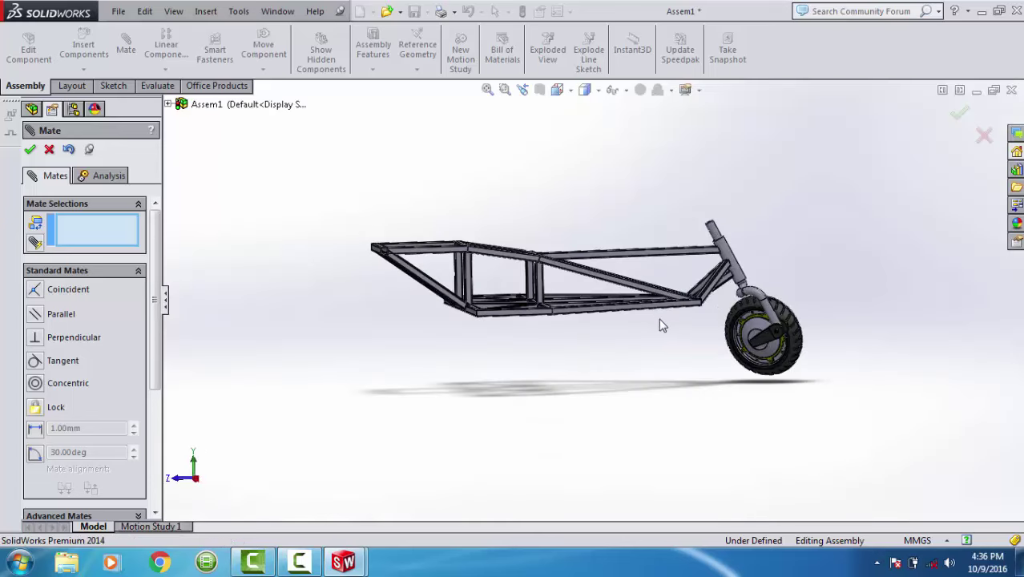
pyautogui.click(30, 151)
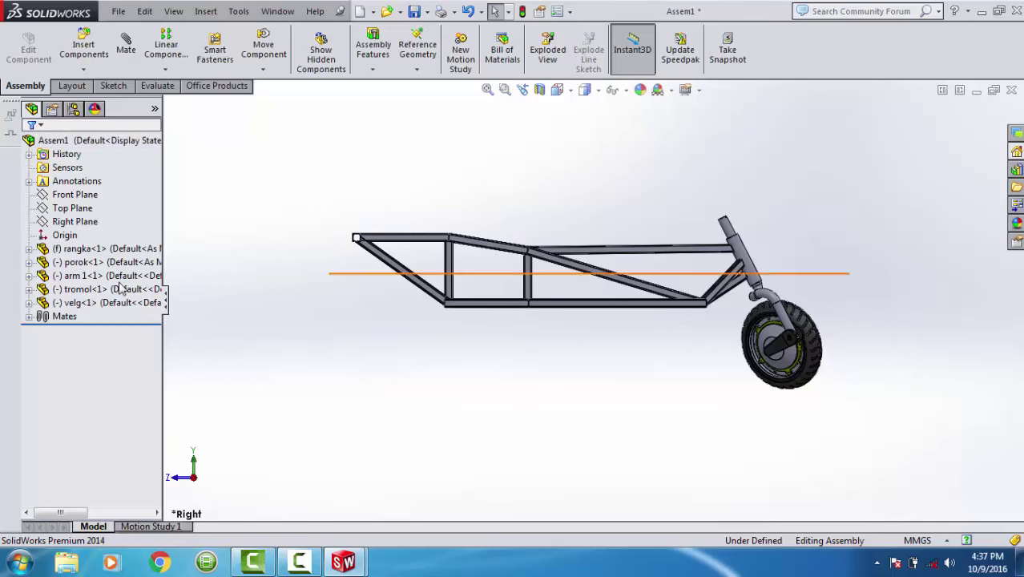
pyautogui.moveTo(461, 293); pyautogui.dragTo(486, 374, button='middle')
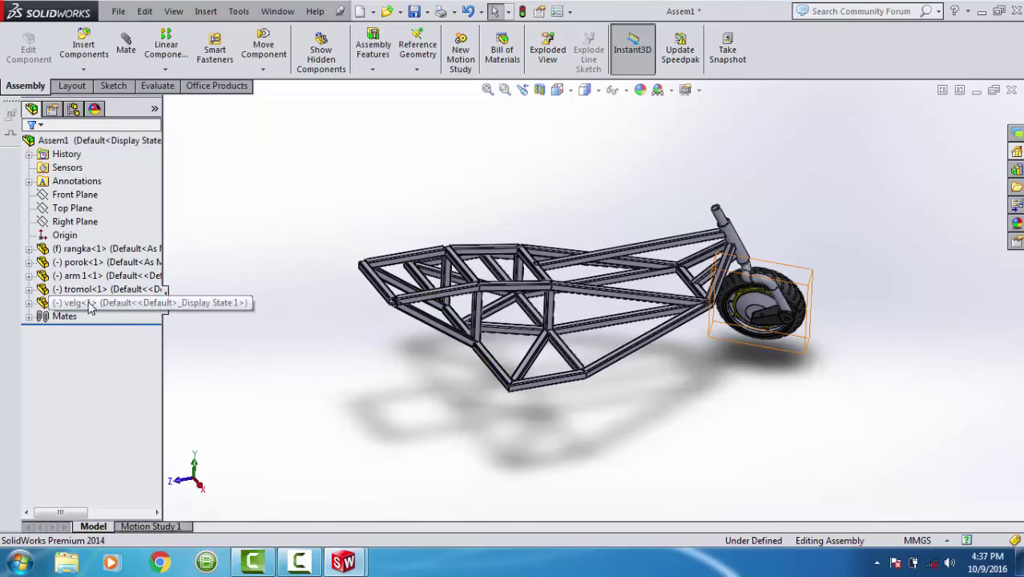
# Insert the engine part from the frame trikel folder and drop it beside the frame.
pyautogui.click(81, 47)
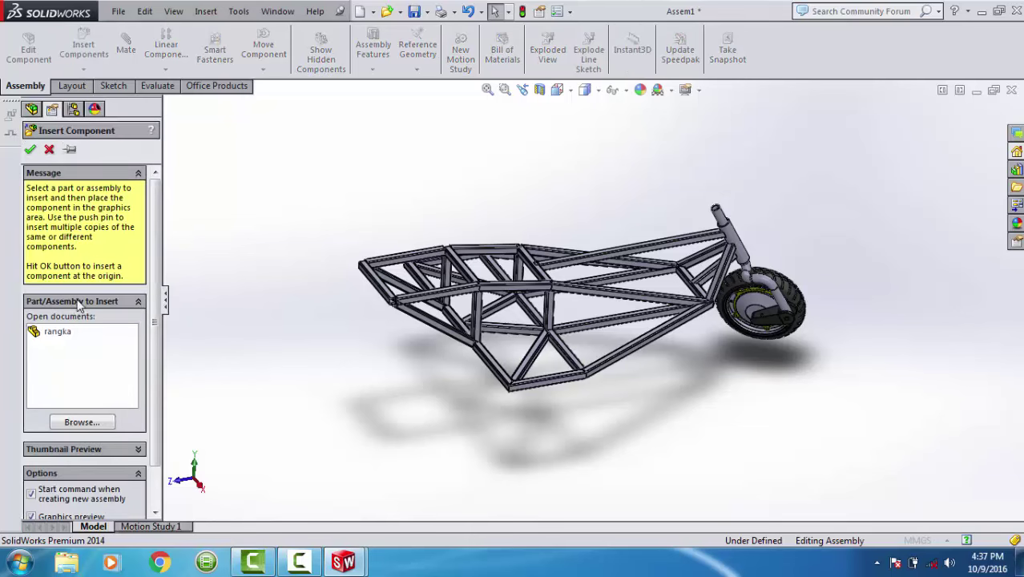
pyautogui.click(79, 422)
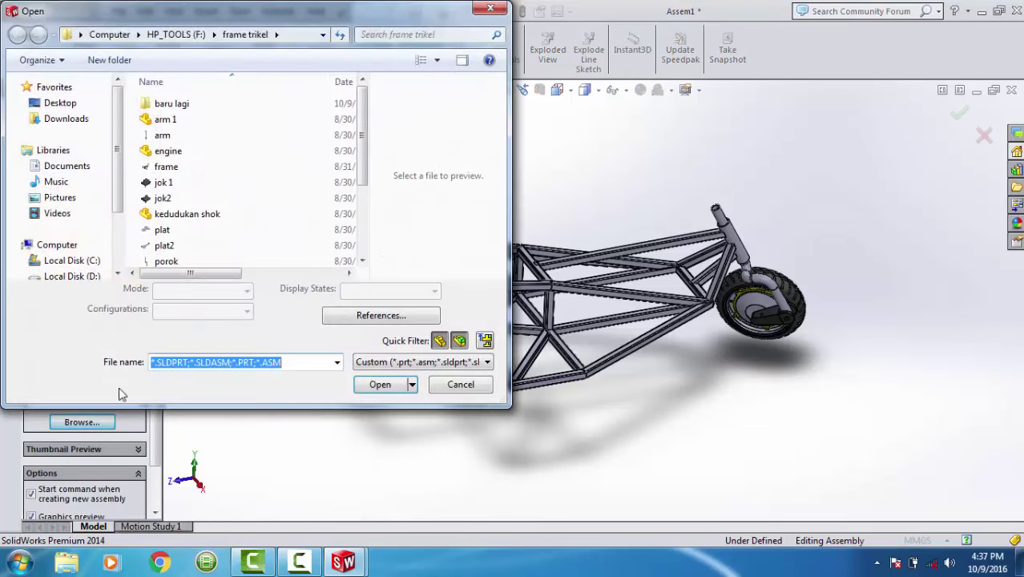
pyautogui.click(184, 154)
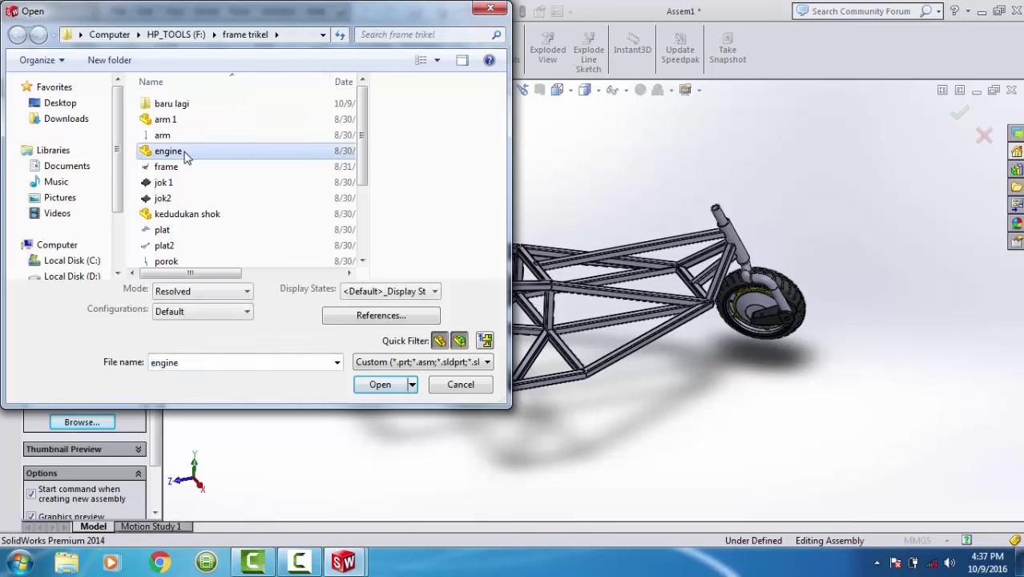
pyautogui.click(379, 388)
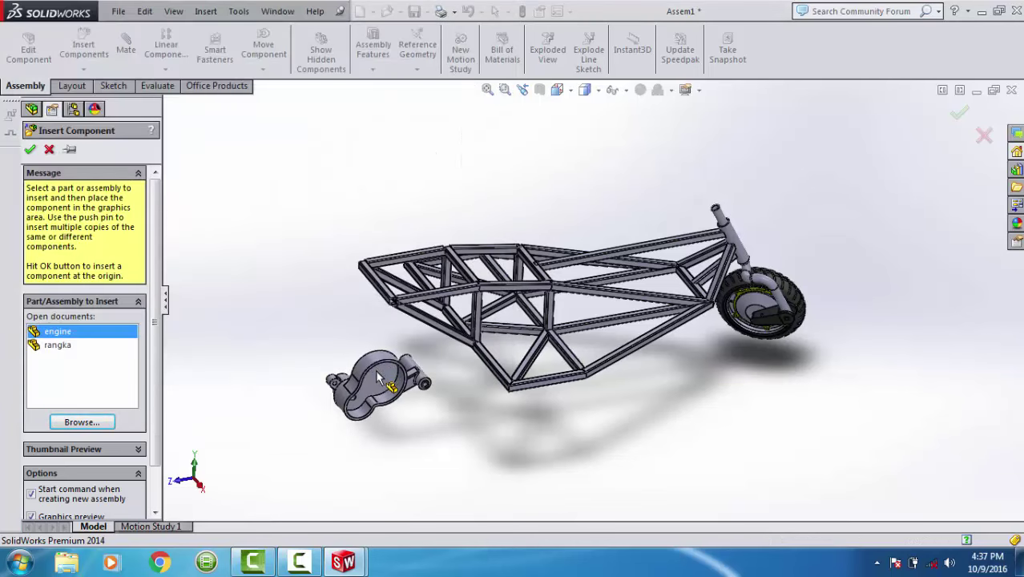
pyautogui.moveTo(379, 395); pyautogui.dragTo(408, 408, button='middle')
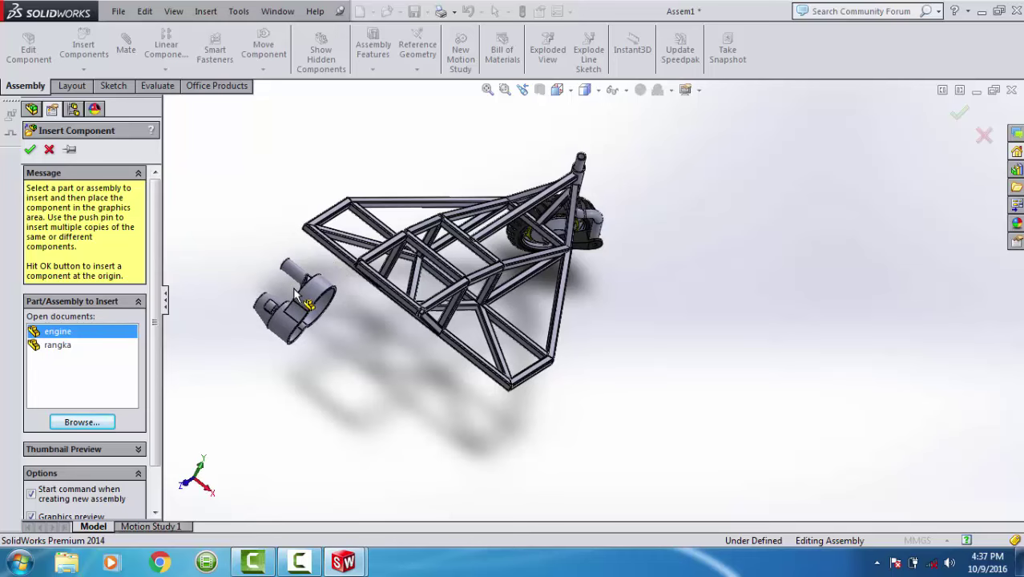
pyautogui.click(332, 309)
pyautogui.scroll(-5, 333, 273)
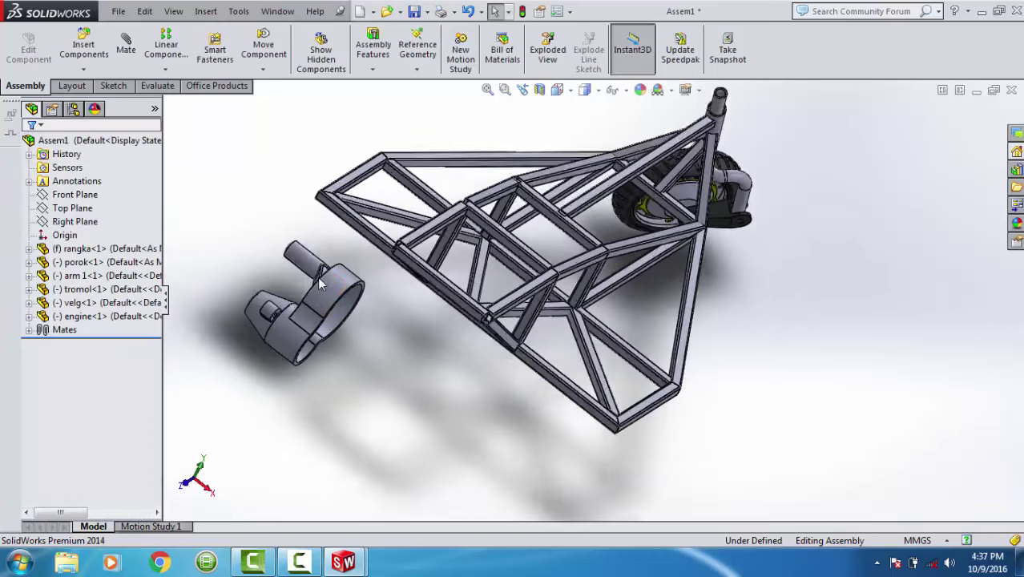
pyautogui.scroll(-3, 332, 266)
pyautogui.scroll(-3, 352, 232)
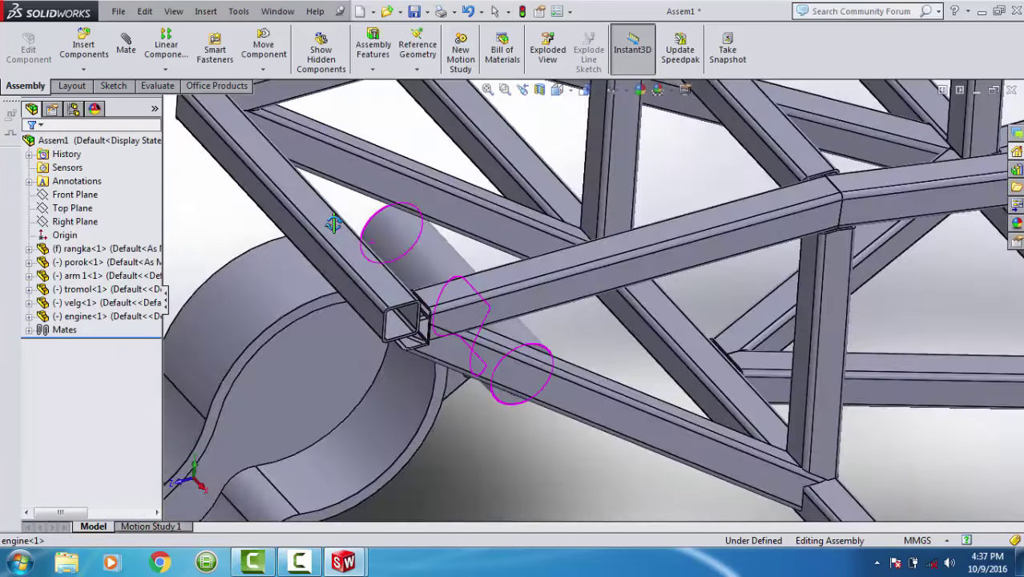
pyautogui.scroll(-1, 341, 217)
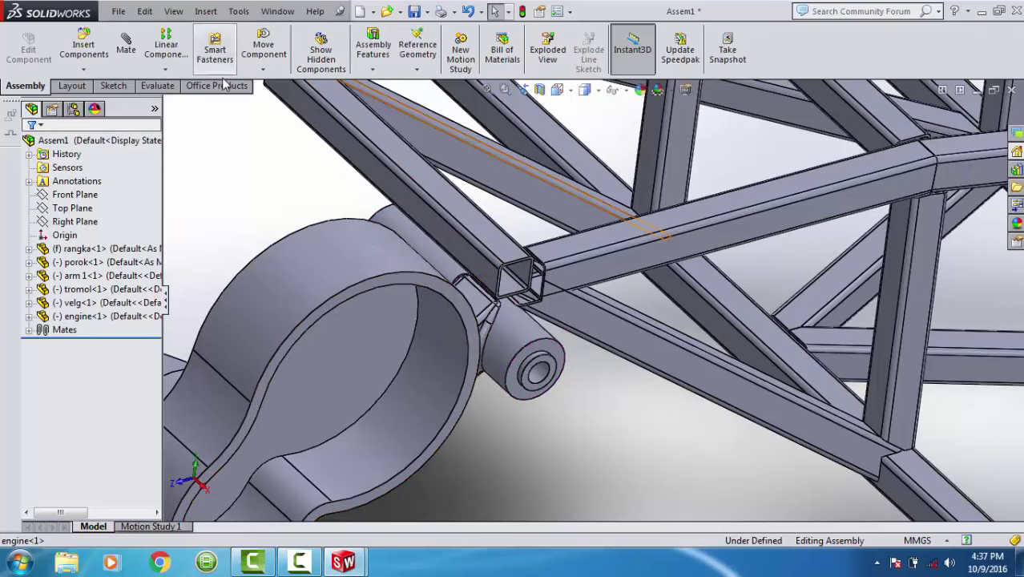
# Measure the engine shaft hole (18 mm diameter) and its 200 mm centre distance to the other mount.
pyautogui.click(160, 86)
pyautogui.click(212, 48)
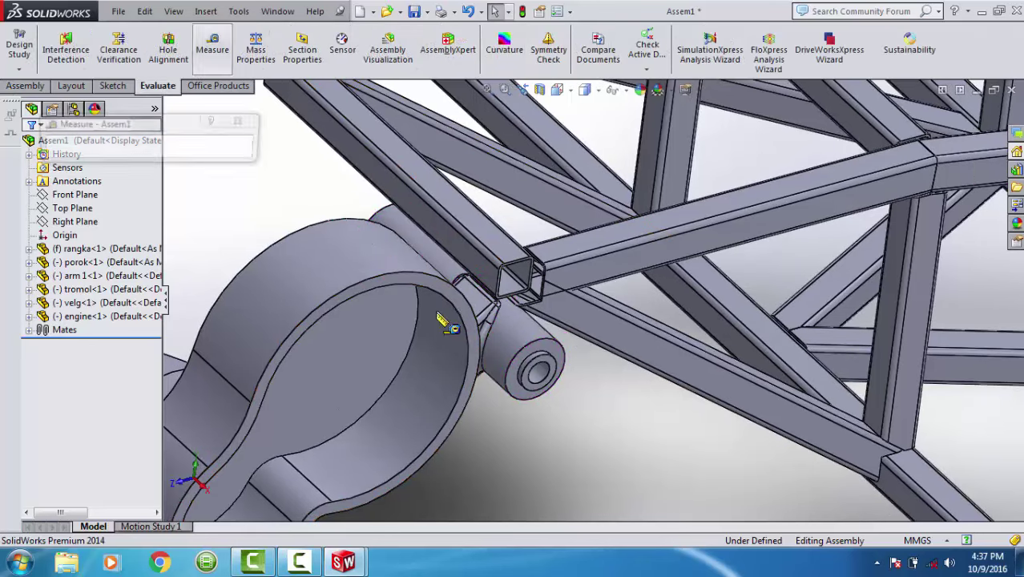
pyautogui.click(545, 369)
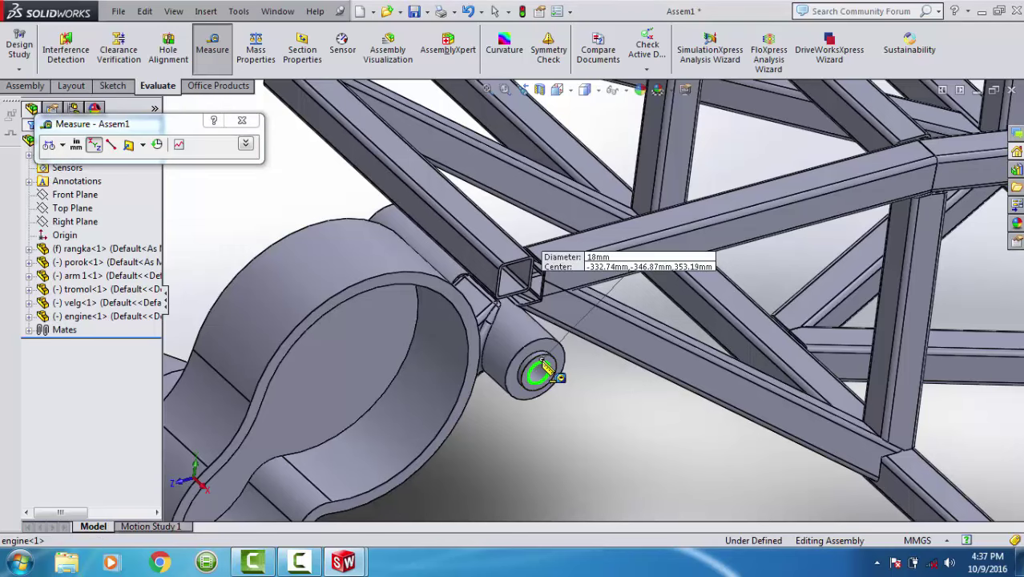
pyautogui.moveTo(545, 370)
pyautogui.mouseDown(button='middle')
pyautogui.moveTo(557, 395)
pyautogui.moveTo(448, 305)
pyautogui.mouseUp(button='middle')
pyautogui.scroll(3, 343, 217)
pyautogui.scroll(3, 400, 222)
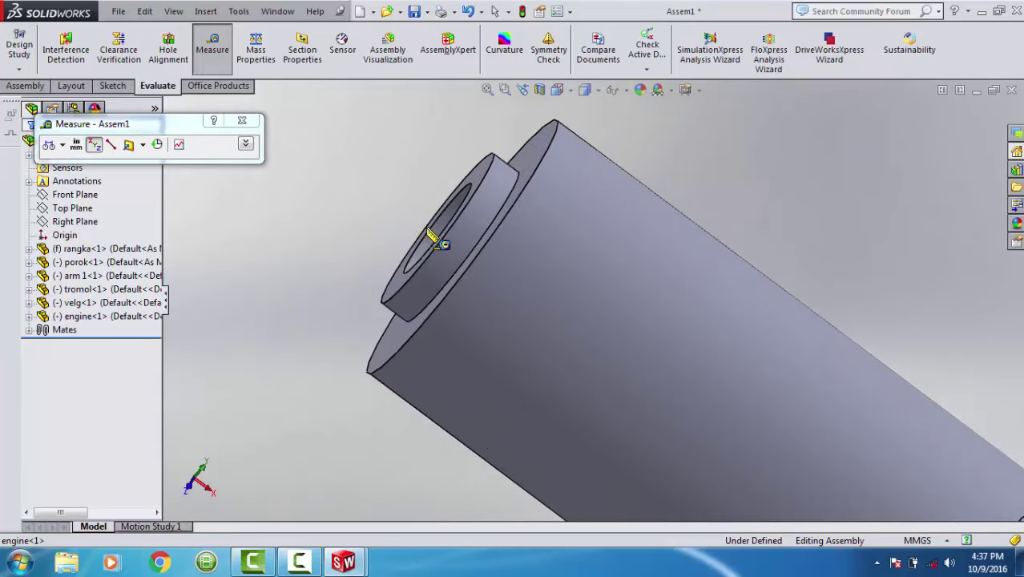
pyautogui.click(430, 234)
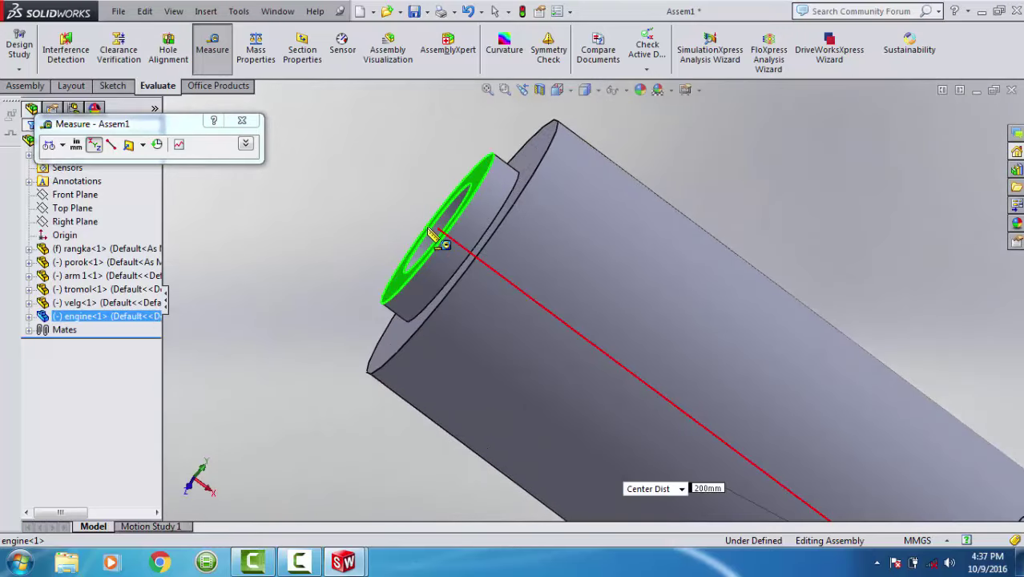
pyautogui.scroll(-2, 431, 233)
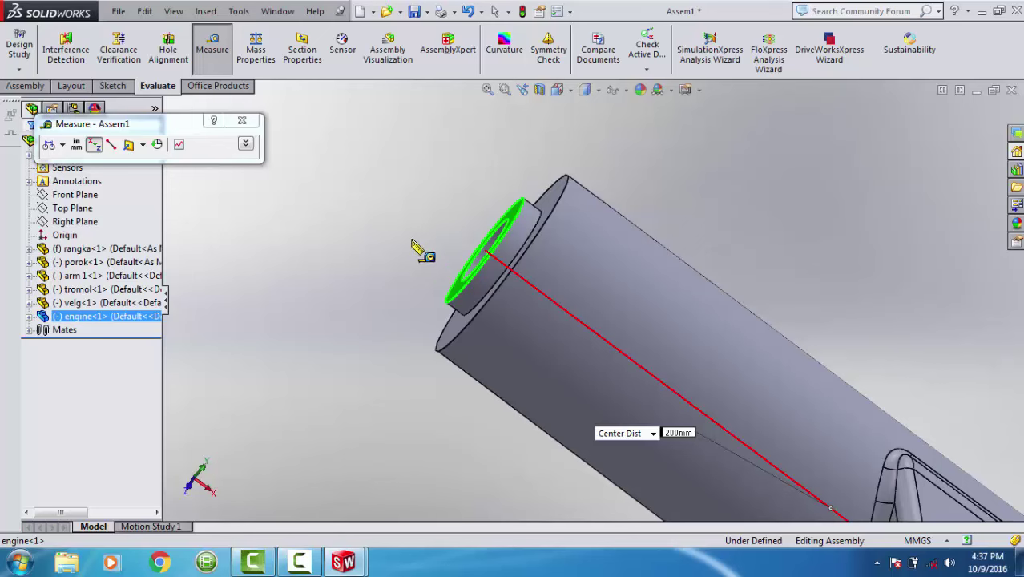
pyautogui.press('Escape')
pyautogui.press('Escape')
pyautogui.scroll(-2, 425, 245)
pyautogui.scroll(-2, 481, 252)
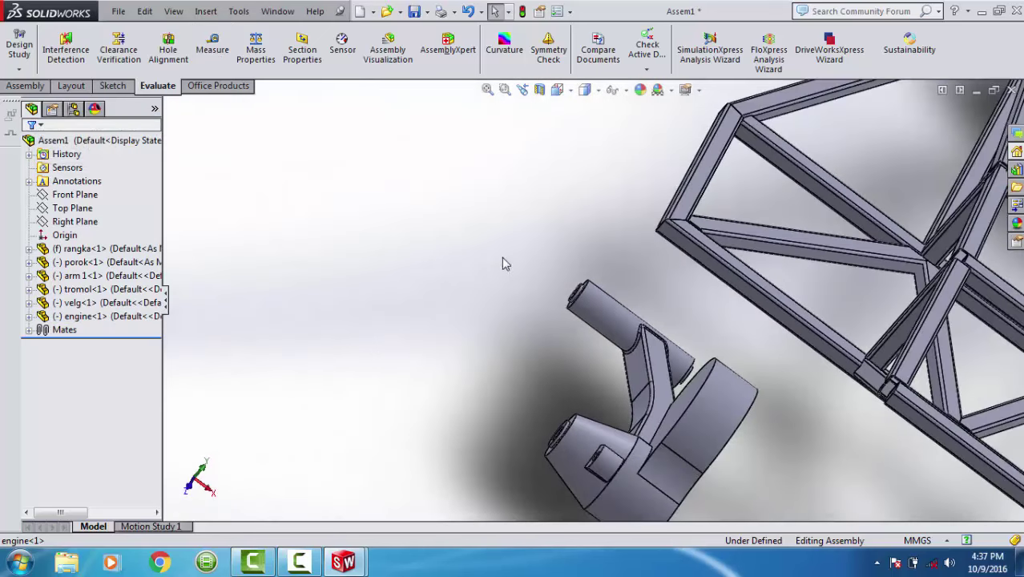
# Open the rangka frame part on its own and select the lower tube's side face.
pyautogui.click(716, 256)
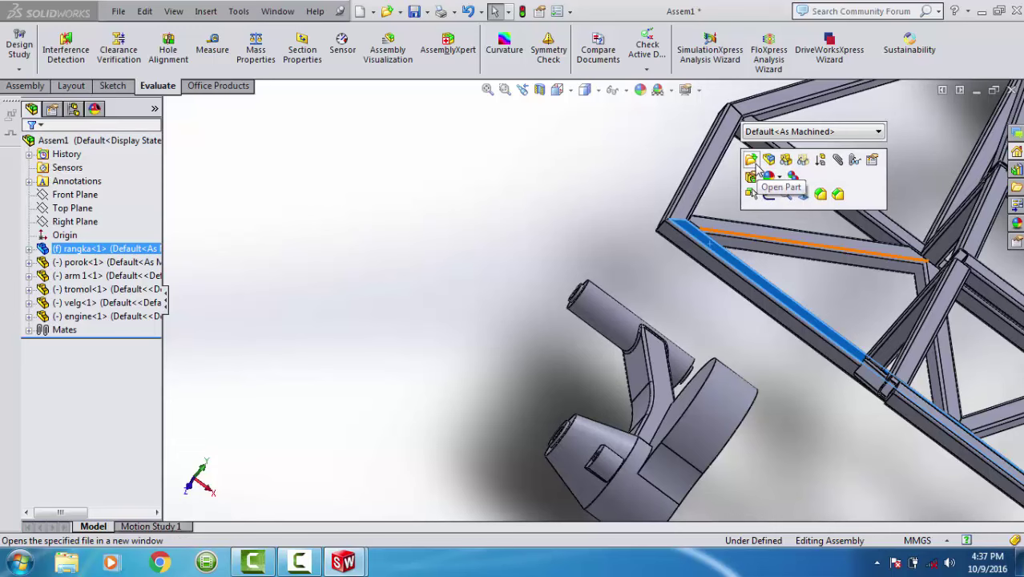
pyautogui.click(753, 162)
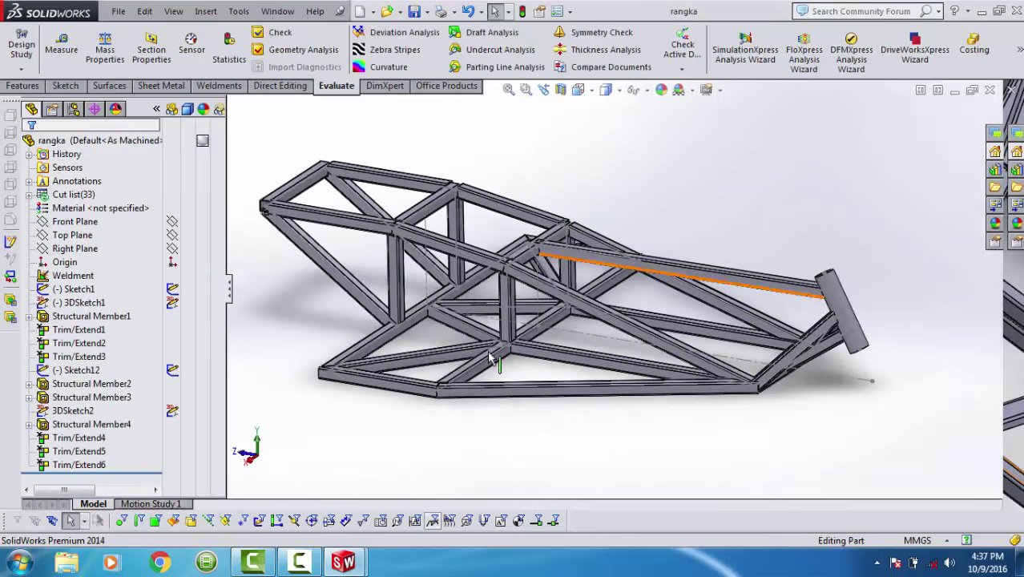
pyautogui.moveTo(469, 316); pyautogui.dragTo(518, 311, button='middle')
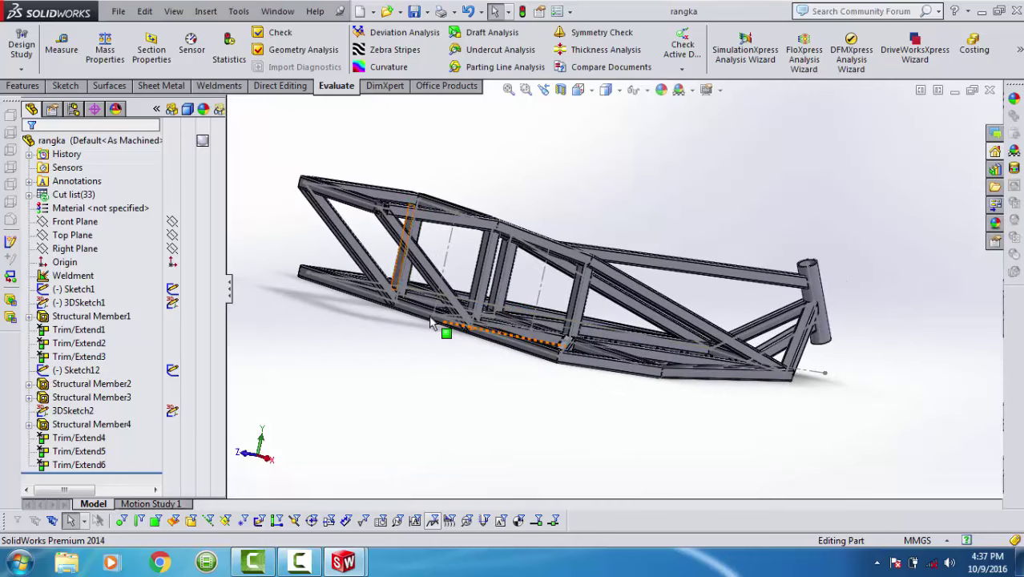
pyautogui.scroll(-3, 431, 323)
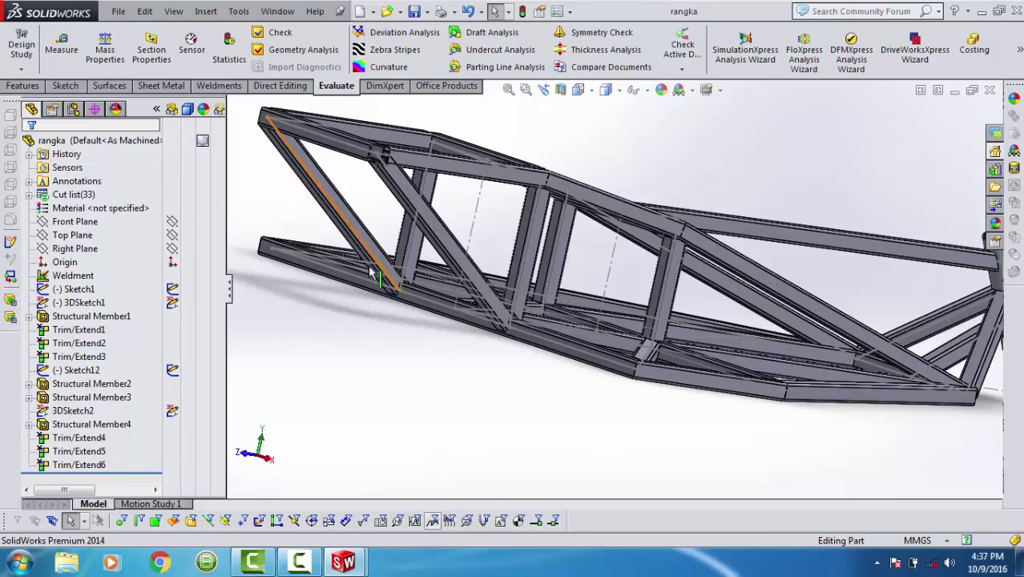
pyautogui.scroll(-2, 354, 292)
pyautogui.scroll(-2, 357, 298)
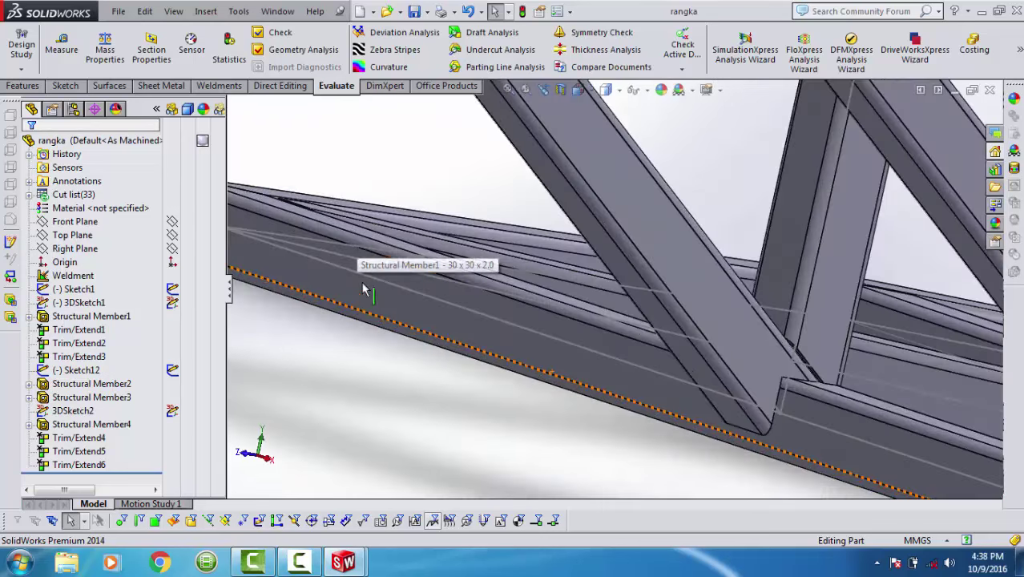
pyautogui.click(362, 305)
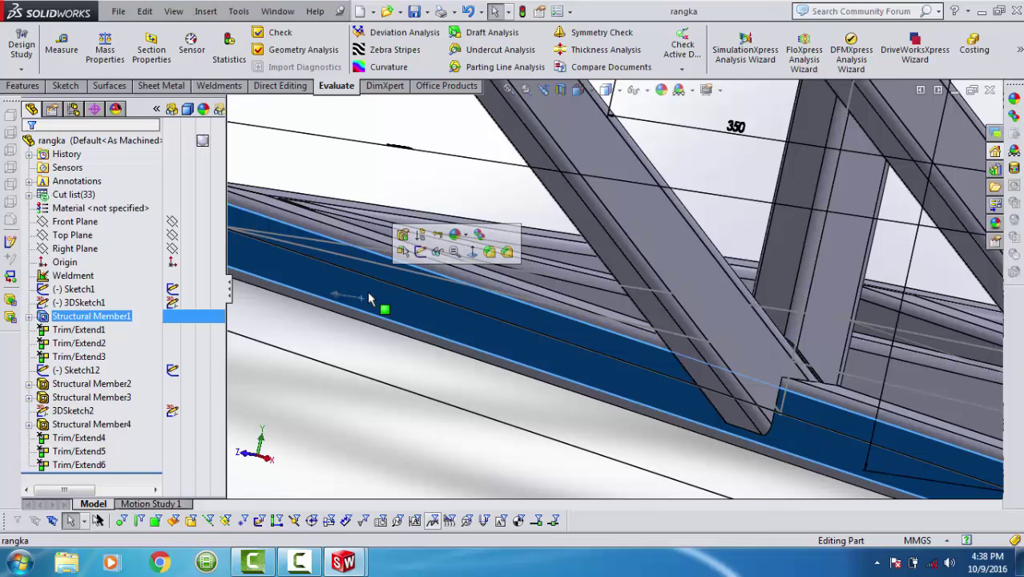
# Start a sketch on the lower tube face, view it Normal To, and draw a rectangle across the tube.
pyautogui.click(418, 240)
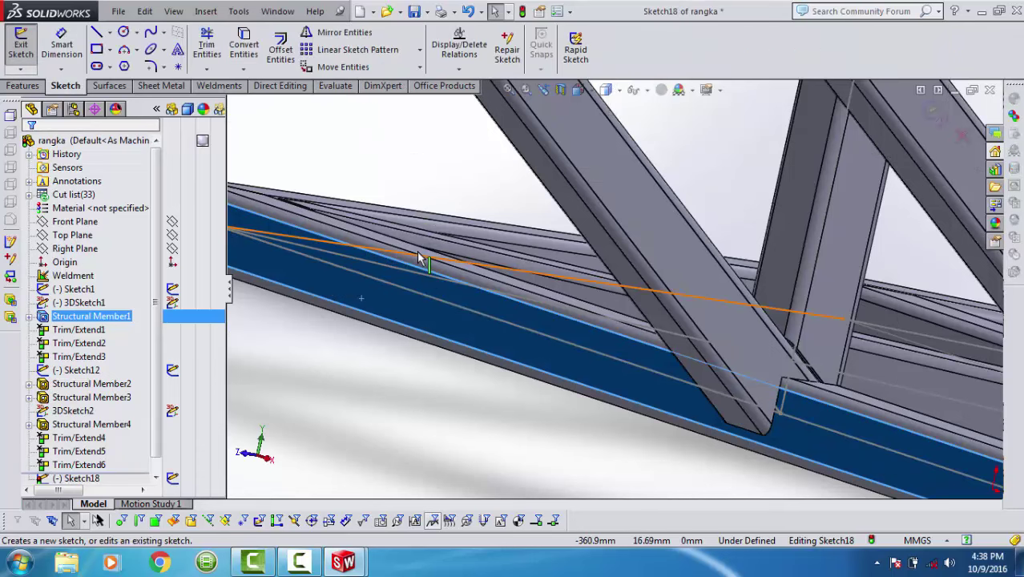
pyautogui.hotkey('ctrl', '8')
pyautogui.scroll(-2, 449, 345)
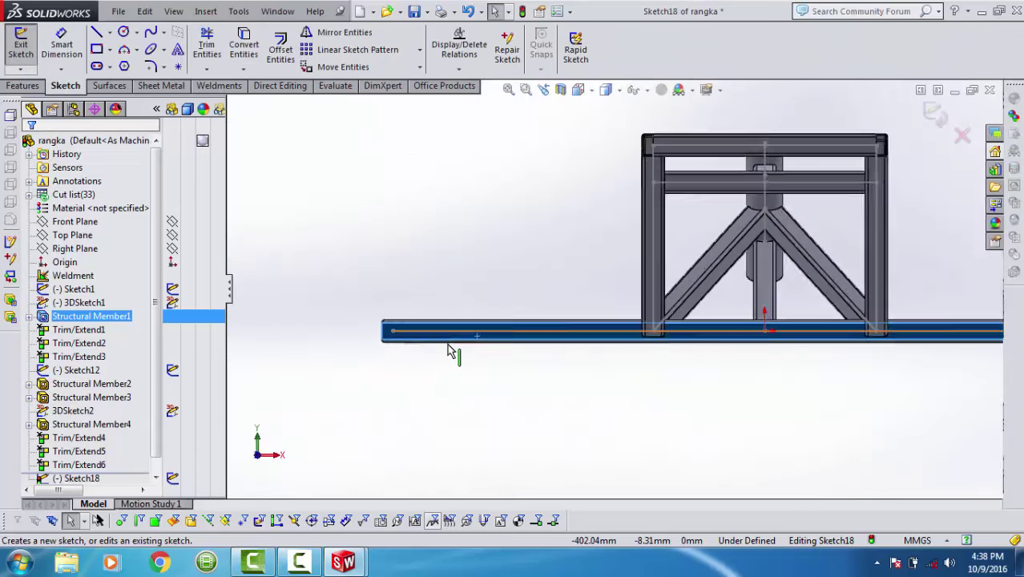
pyautogui.scroll(-2, 451, 350)
pyautogui.scroll(-3, 425, 333)
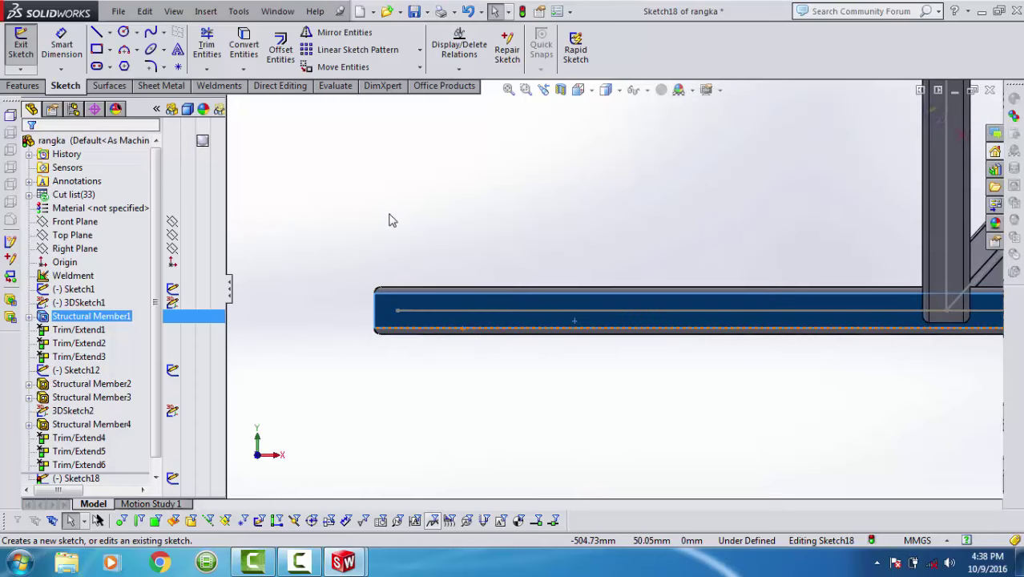
pyautogui.moveTo(389, 214); pyautogui.dragTo(393, 222, button='right')
pyautogui.moveTo(403, 279); pyautogui.dragTo(409, 317, button='right')
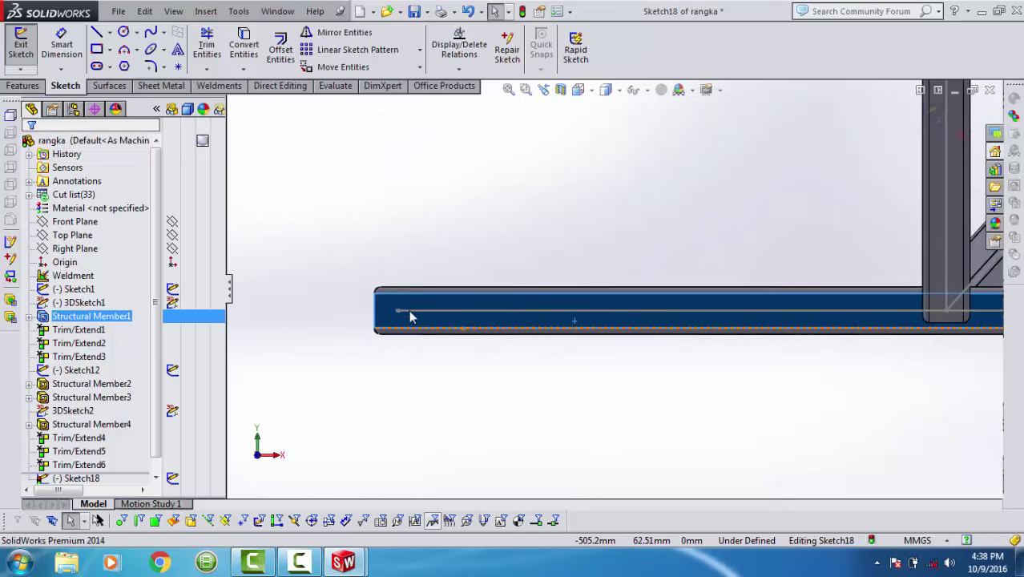
pyautogui.scroll(-3, 421, 308)
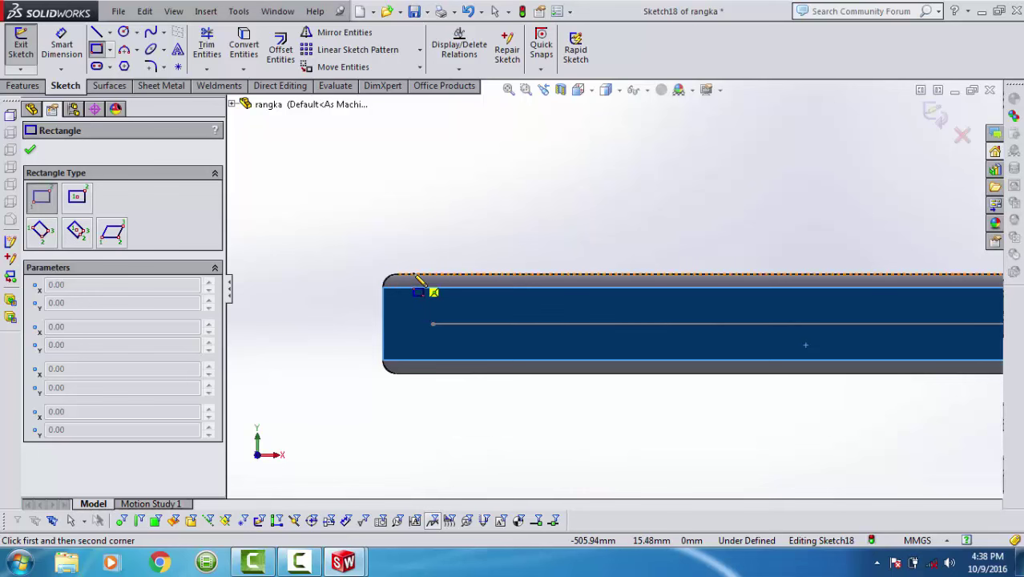
pyautogui.click(415, 276)
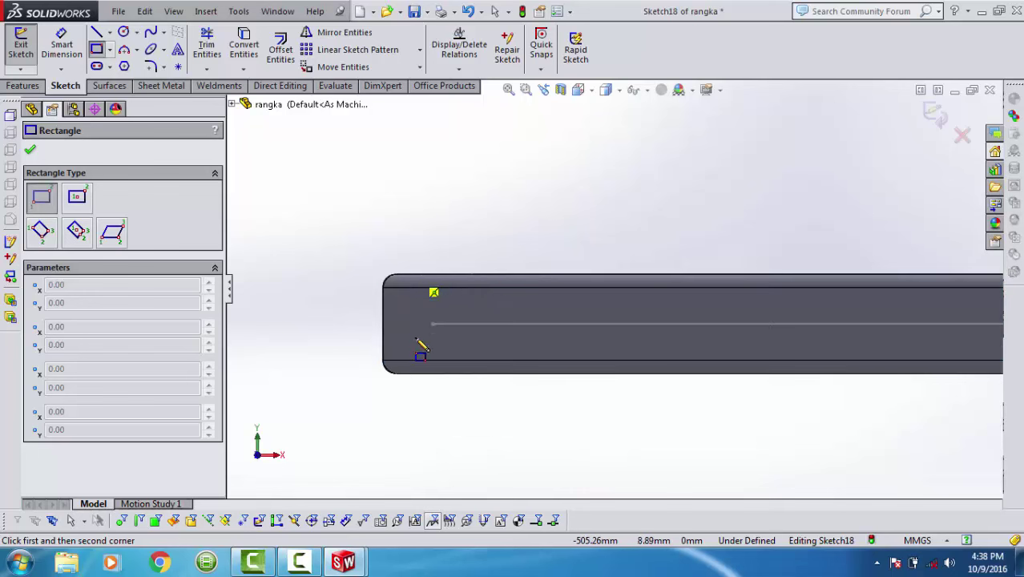
pyautogui.click(454, 373)
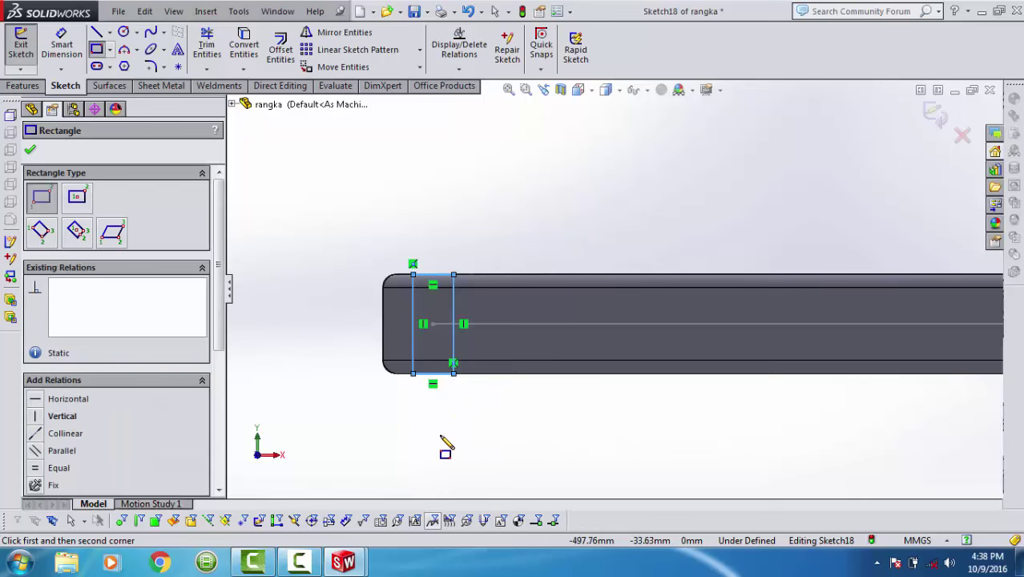
# Dimension the rectangle 8 mm wide and 20 mm from the tube's end.
pyautogui.moveTo(429, 313); pyautogui.dragTo(422, 281, button='right')
pyautogui.click(430, 276)
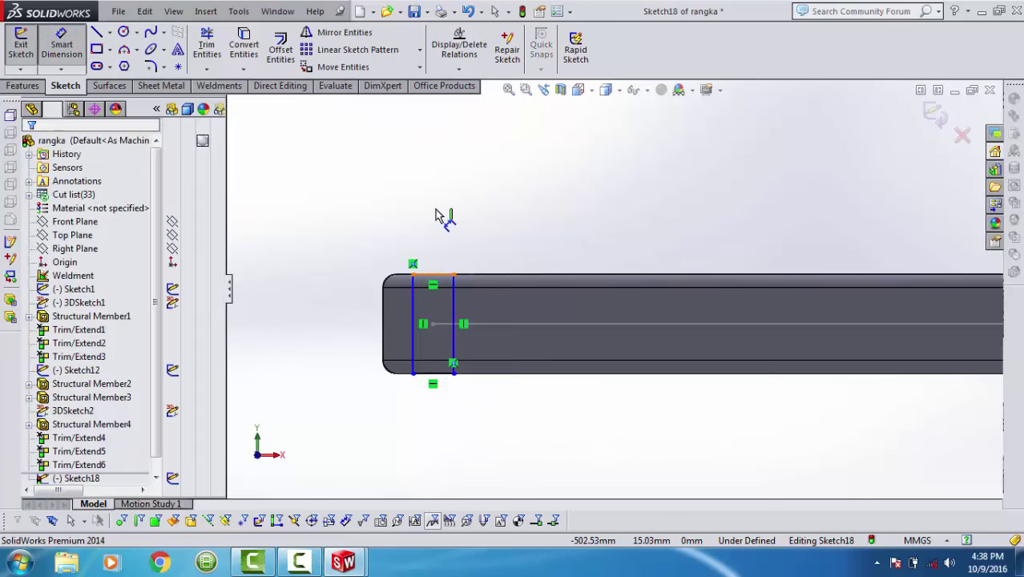
pyautogui.click(435, 215)
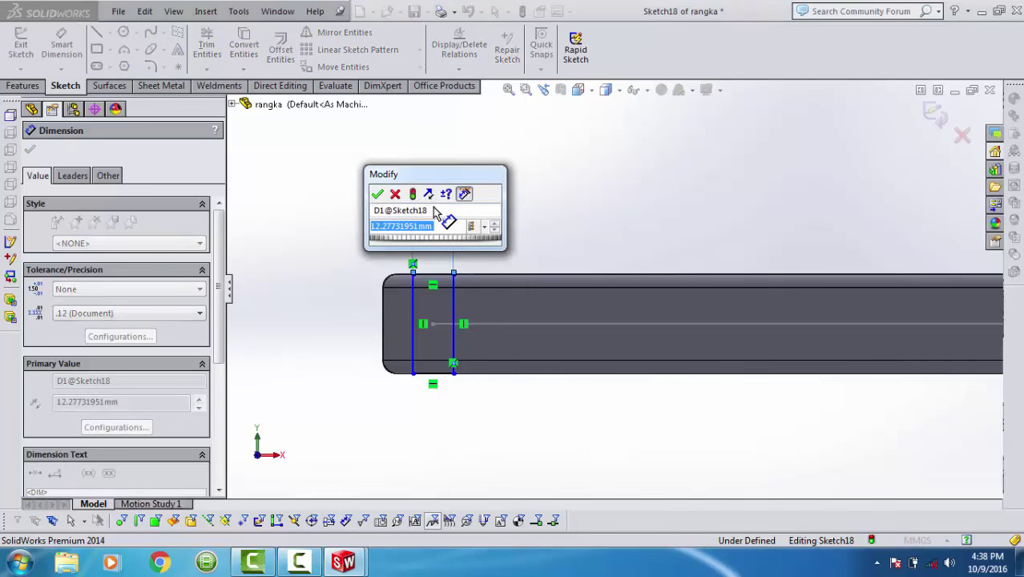
pyautogui.write('8')
pyautogui.press('Return')
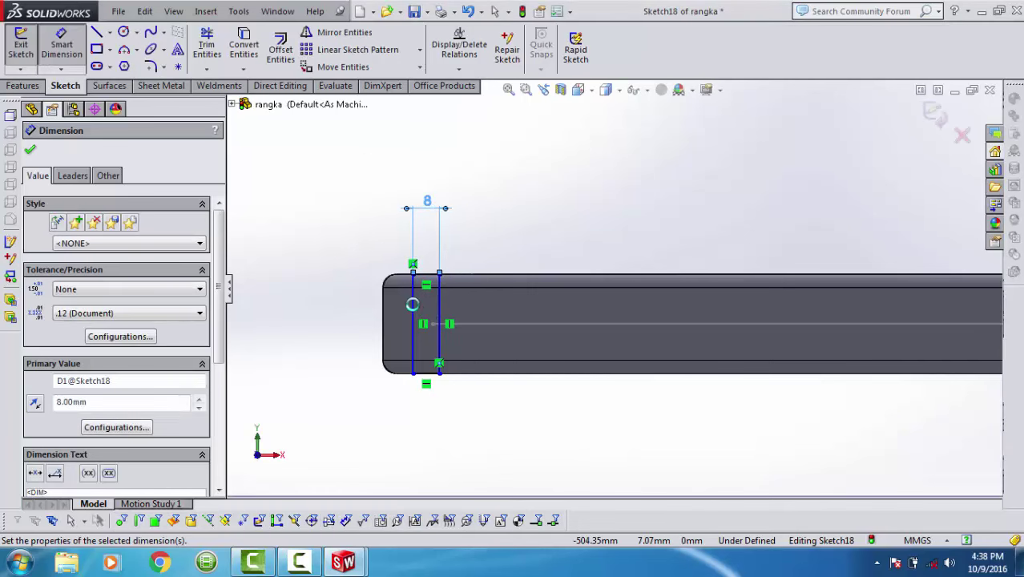
pyautogui.click(382, 318)
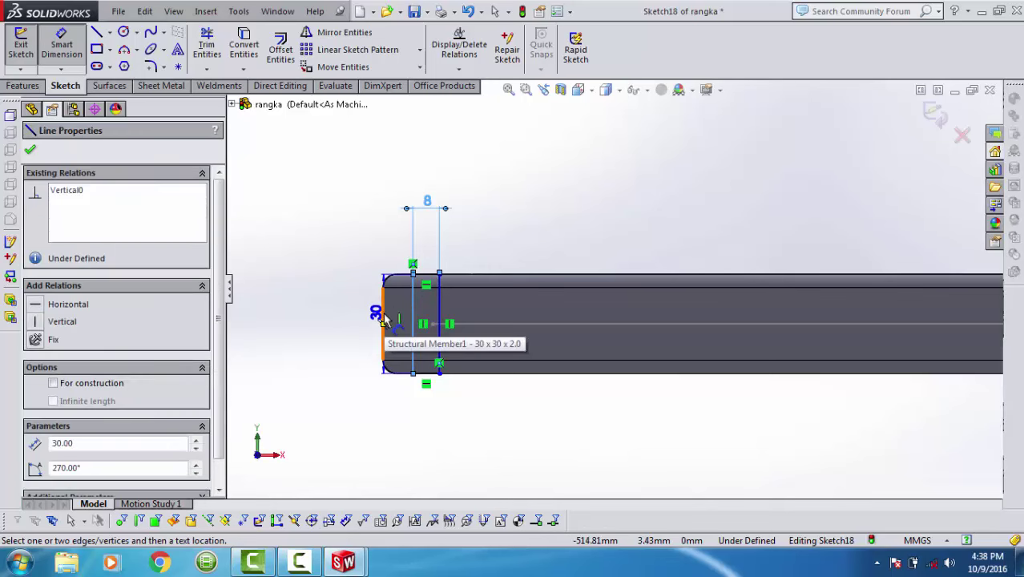
pyautogui.click(412, 263)
pyautogui.click(393, 247)
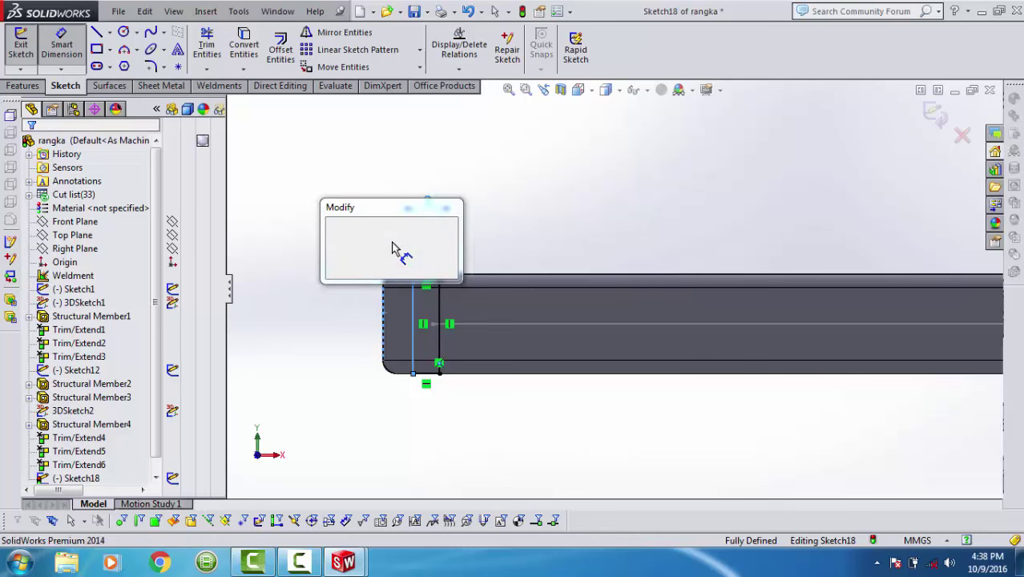
pyautogui.write('20')
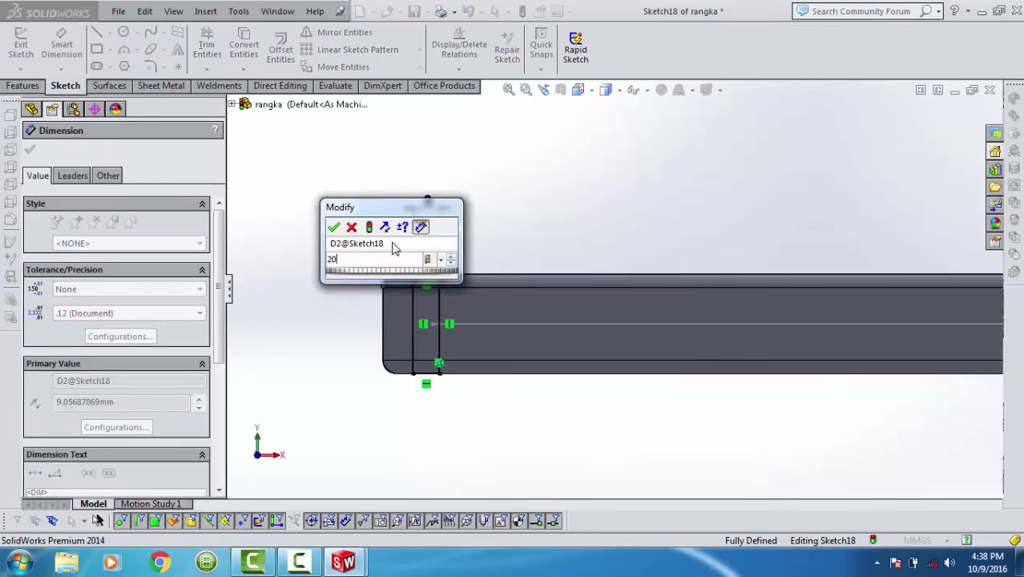
pyautogui.press('Return')
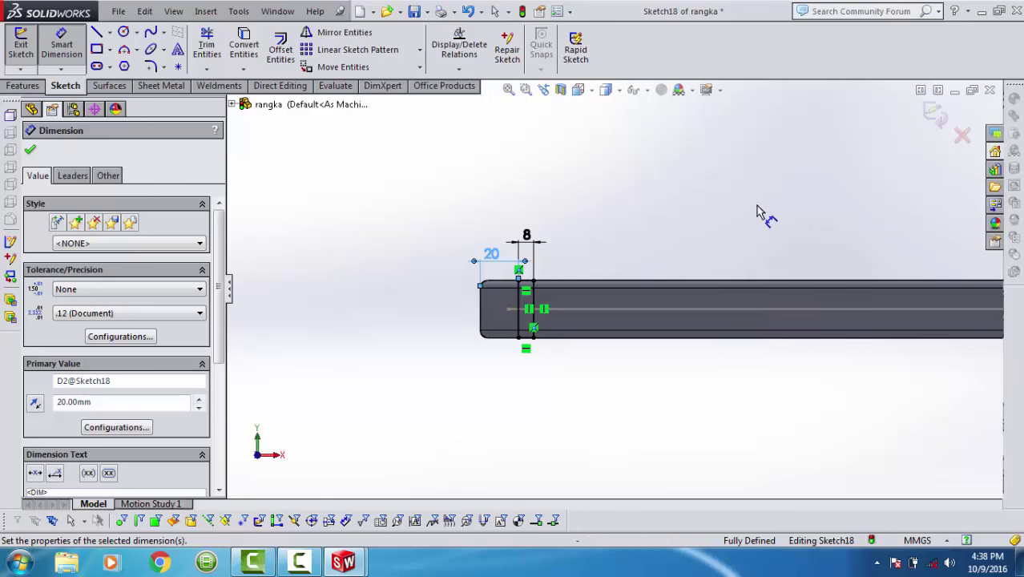
# Draw a second rectangle across the tube and give it an 8 mm width.
pyautogui.moveTo(767, 228); pyautogui.dragTo(777, 270, button='right')
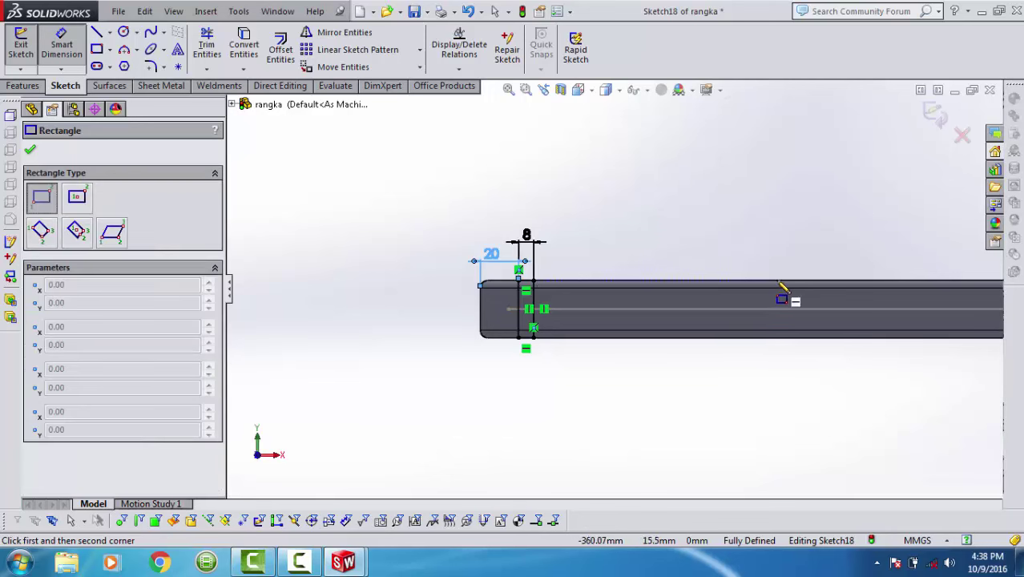
pyautogui.click(777, 281)
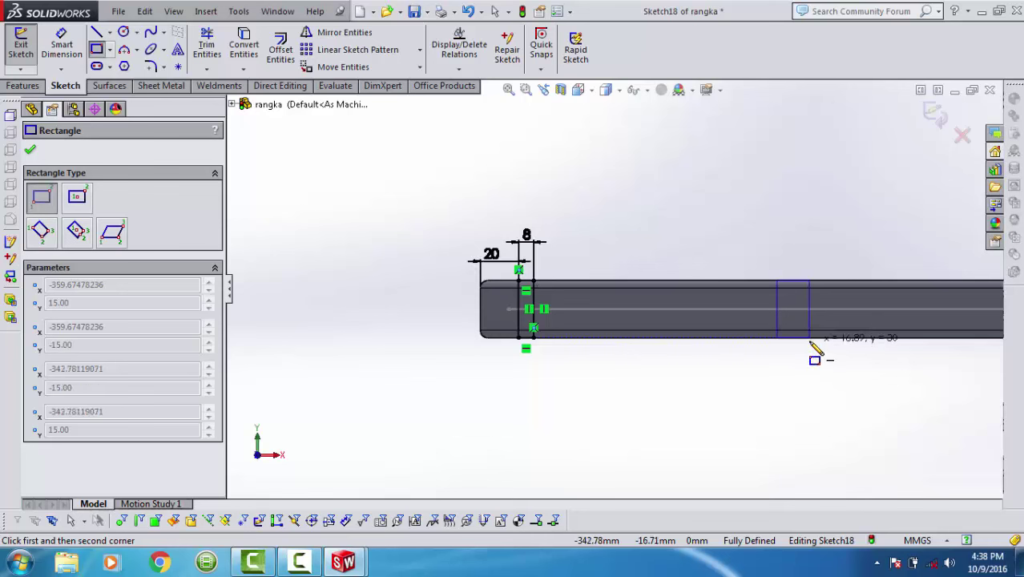
pyautogui.click(811, 338)
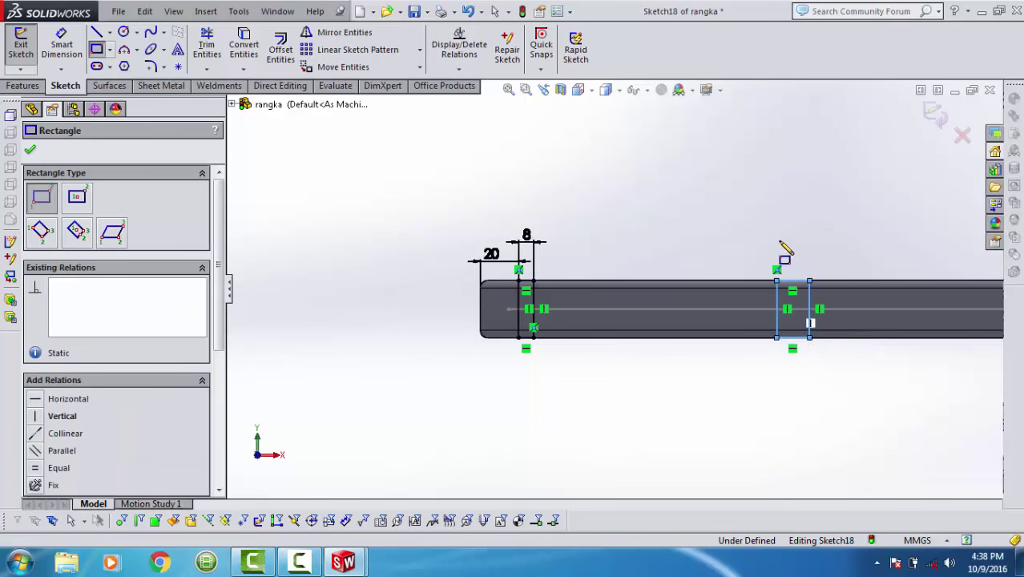
pyautogui.moveTo(783, 251); pyautogui.dragTo(791, 289, button='right')
pyautogui.click(791, 282)
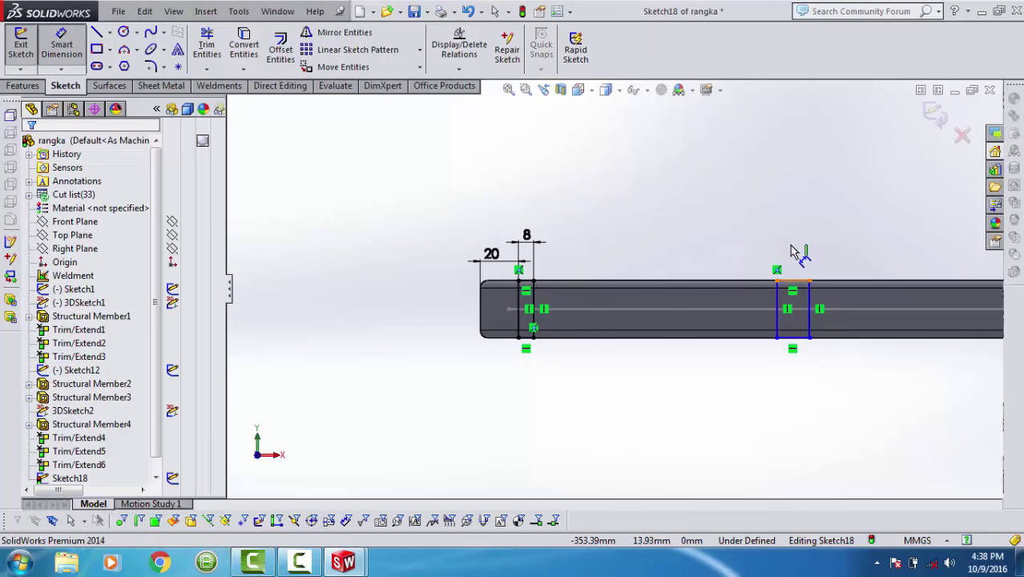
pyautogui.click(792, 249)
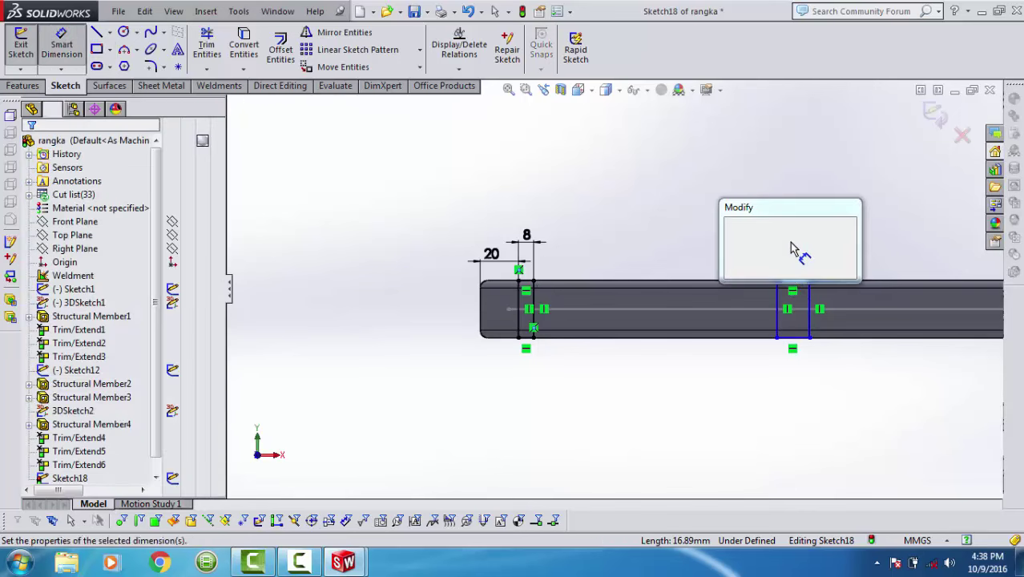
pyautogui.press('Return')
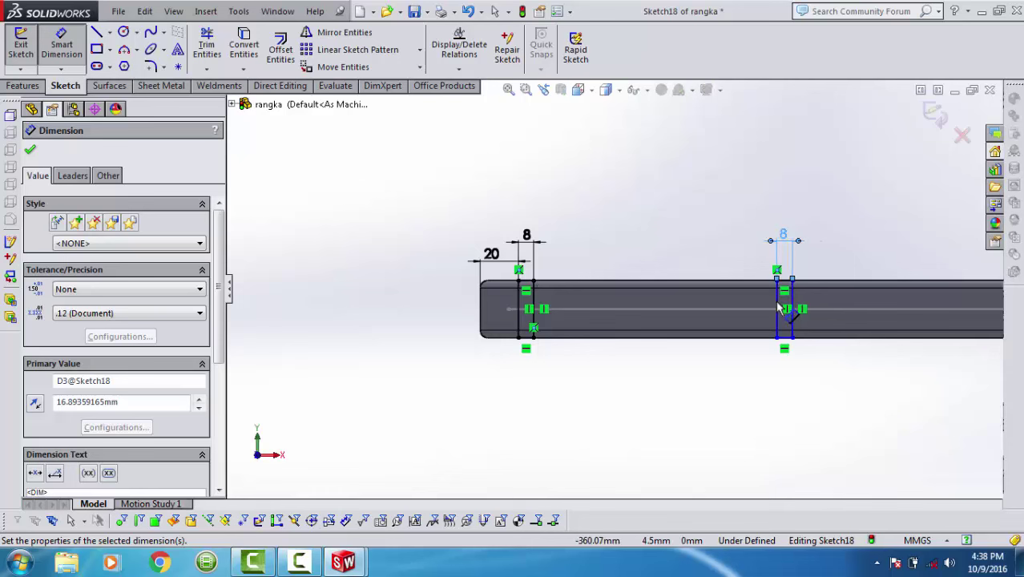
# Space the two rectangles 200 mm apart and exit the sketch.
pyautogui.click(534, 290)
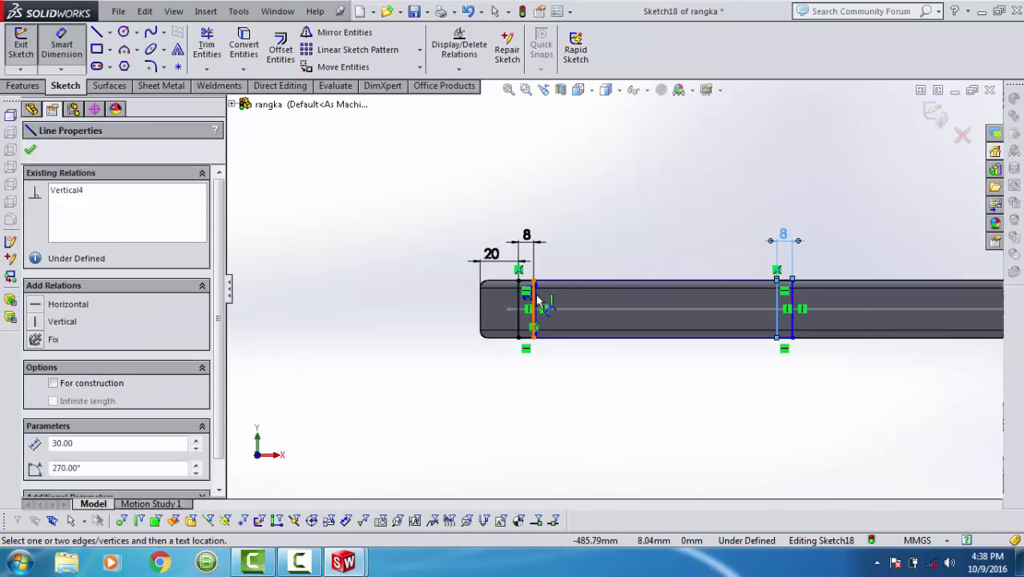
pyautogui.click(776, 309)
pyautogui.click(574, 204)
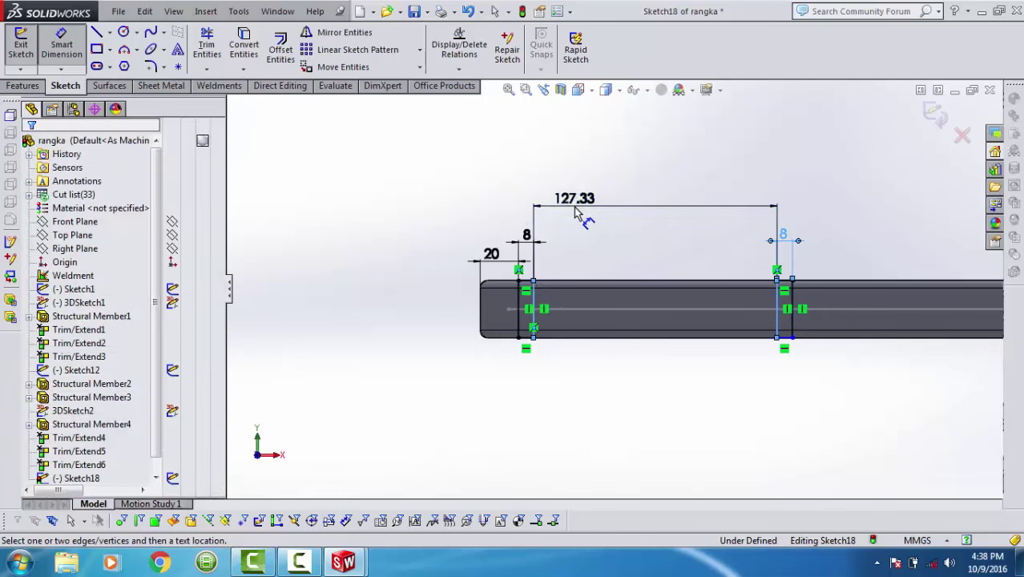
pyautogui.write('200')
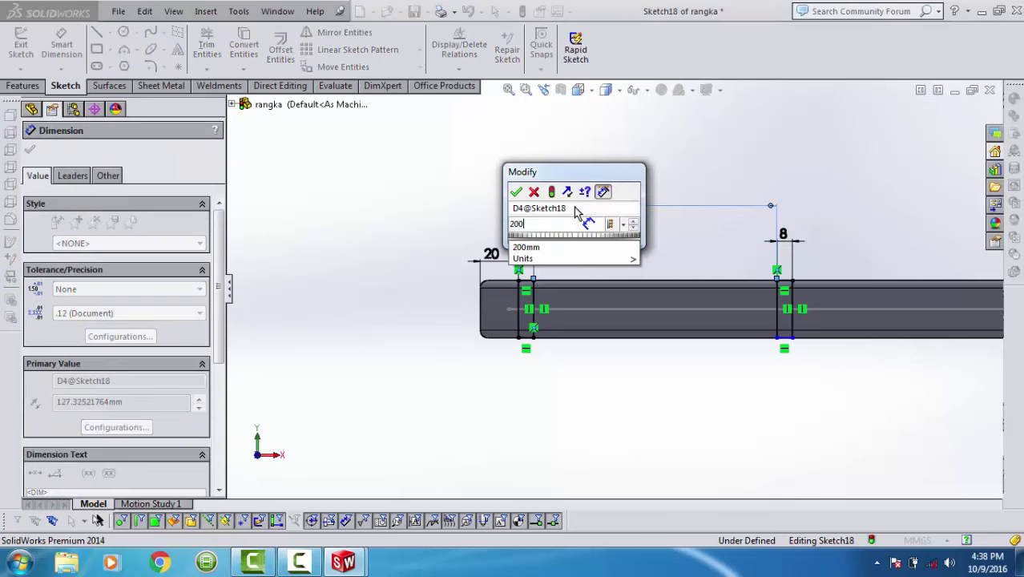
pyautogui.press('Return')
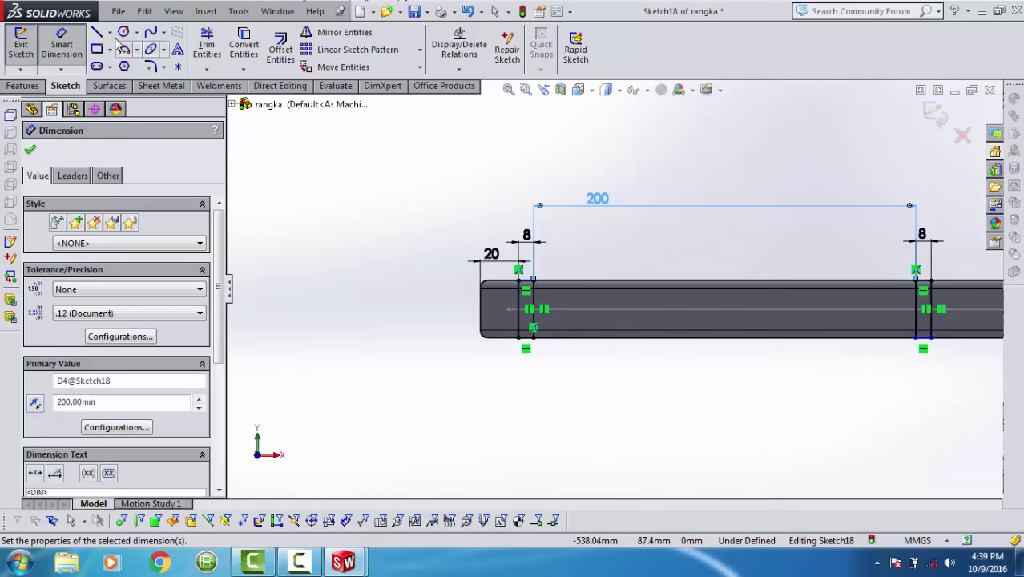
pyautogui.click(18, 51)
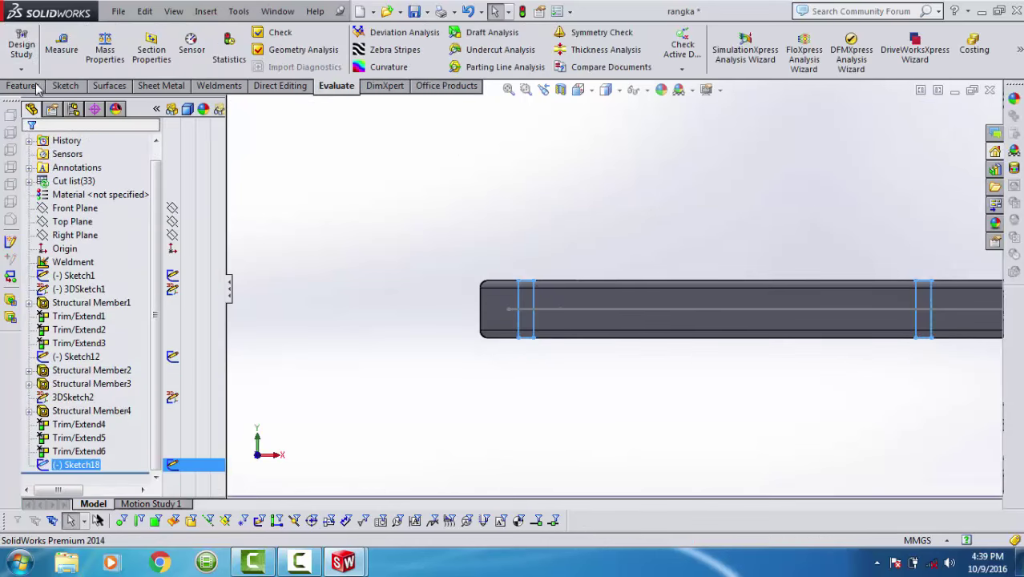
# Start an Extruded Boss/Base on Sketch18 from the Features tab.
pyautogui.click(34, 87)
pyautogui.click(27, 48)
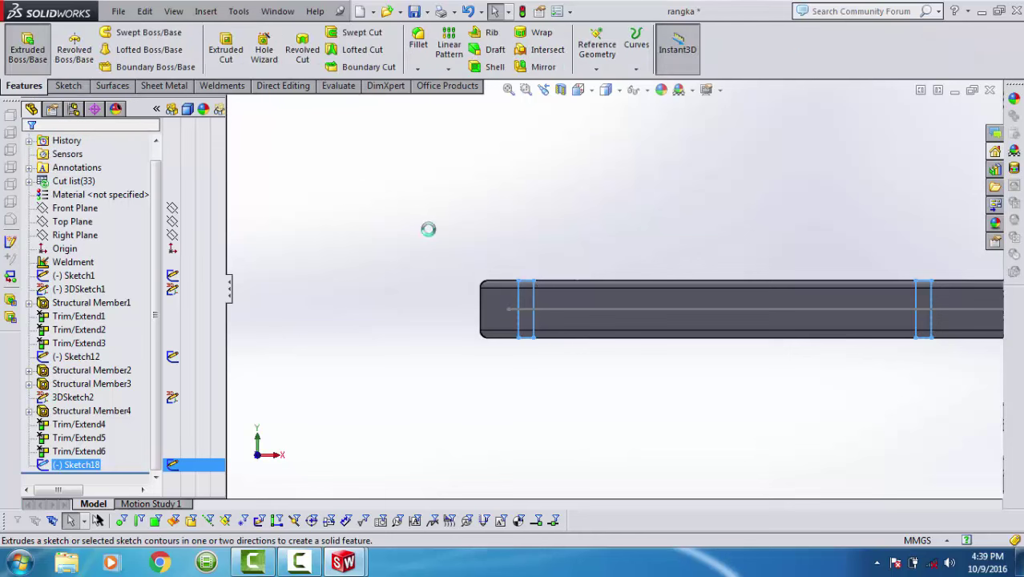
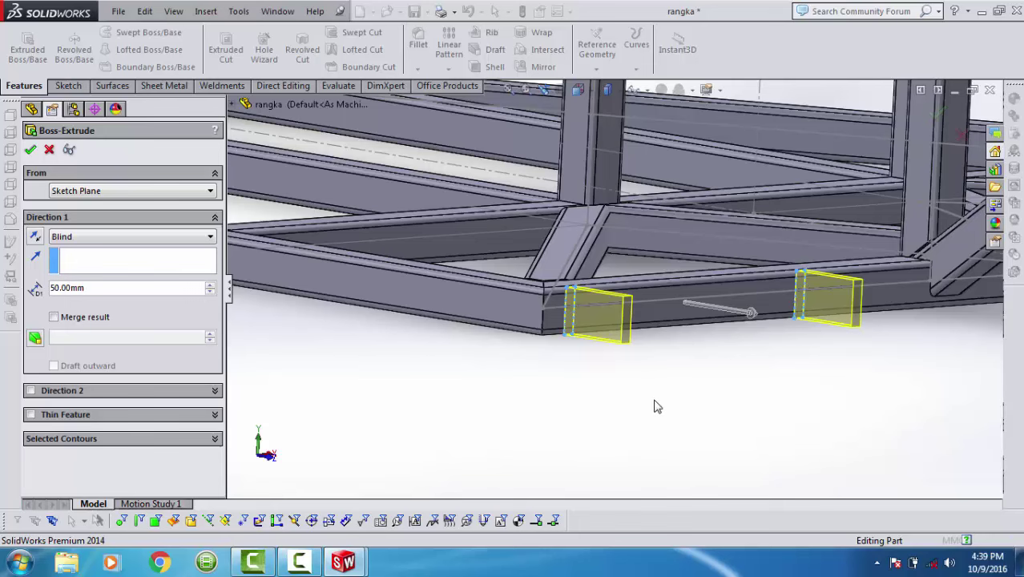
# Accept the 50 mm tab extrusion and select the first tab's end face.
pyautogui.press('Return')
pyautogui.moveTo(727, 393); pyautogui.dragTo(742, 394, button='middle')
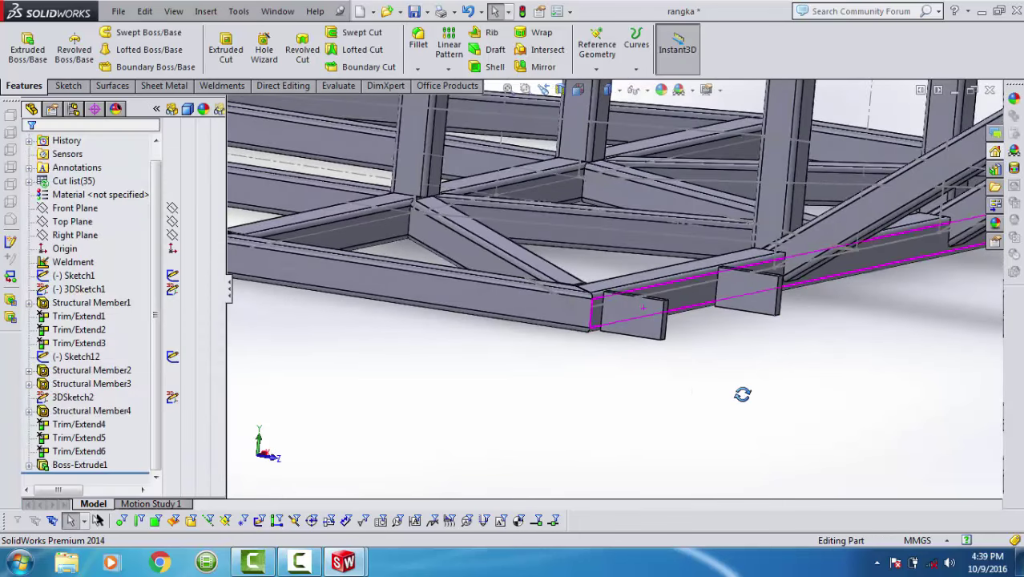
pyautogui.click(651, 325)
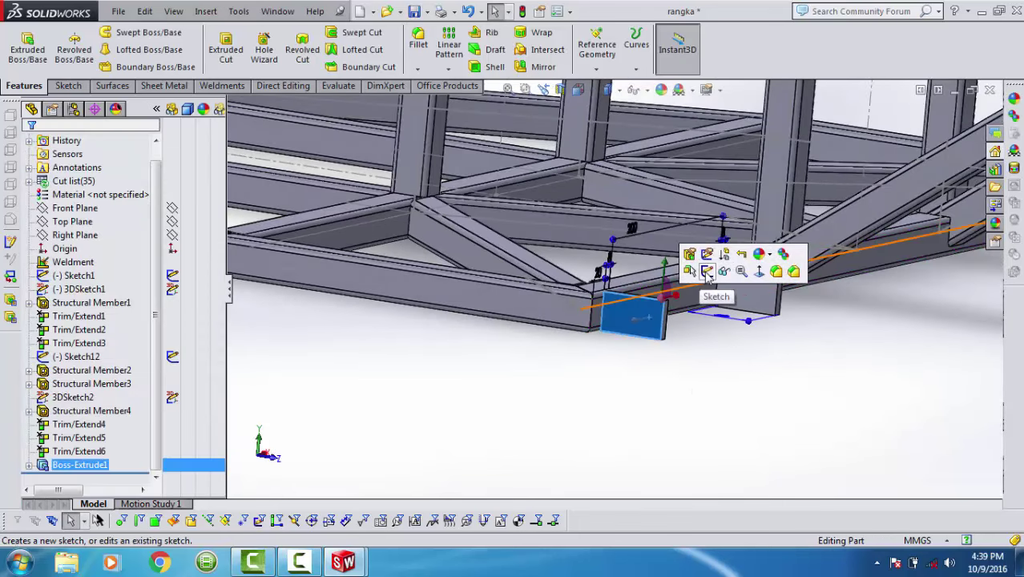
# Start a sketch on the tab face, viewed head-on, and draw a circle on it.
pyautogui.click(705, 274)
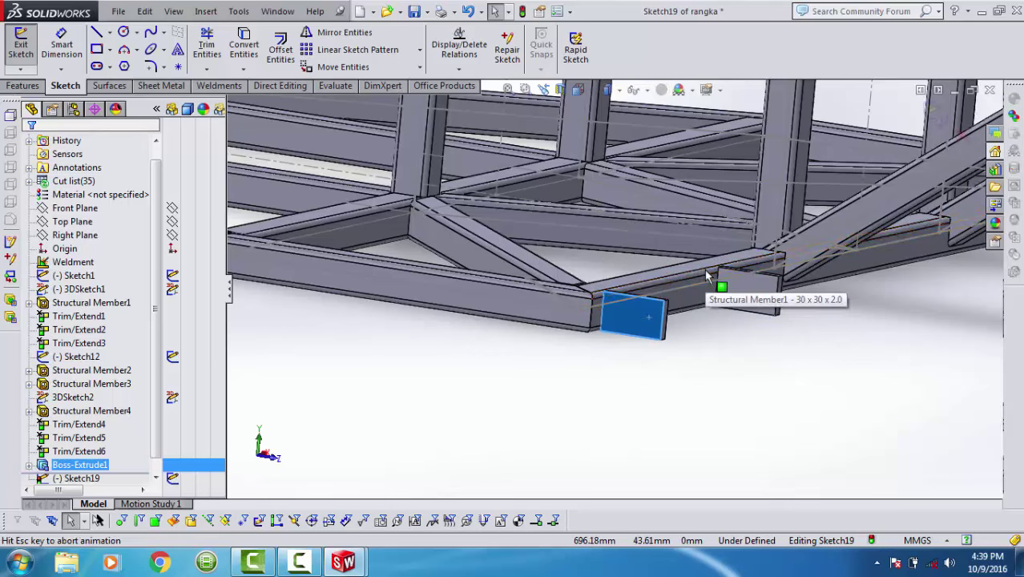
pyautogui.hotkey('ctrl', '1')
pyautogui.scroll(-3, 725, 333)
pyautogui.scroll(-3, 623, 286)
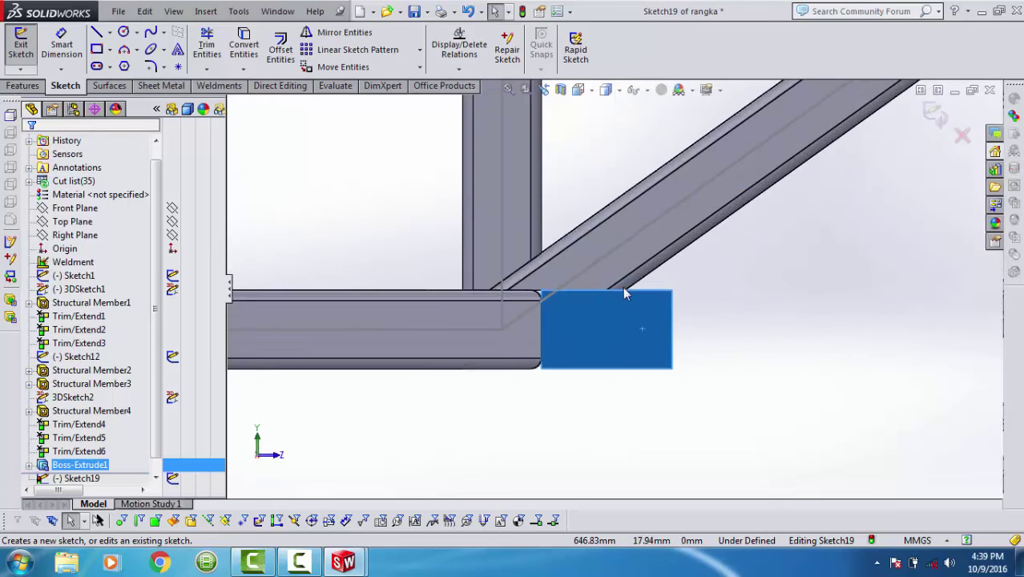
pyautogui.moveTo(637, 332); pyautogui.dragTo(721, 337, button='right')
pyautogui.scroll(-1, 631, 326)
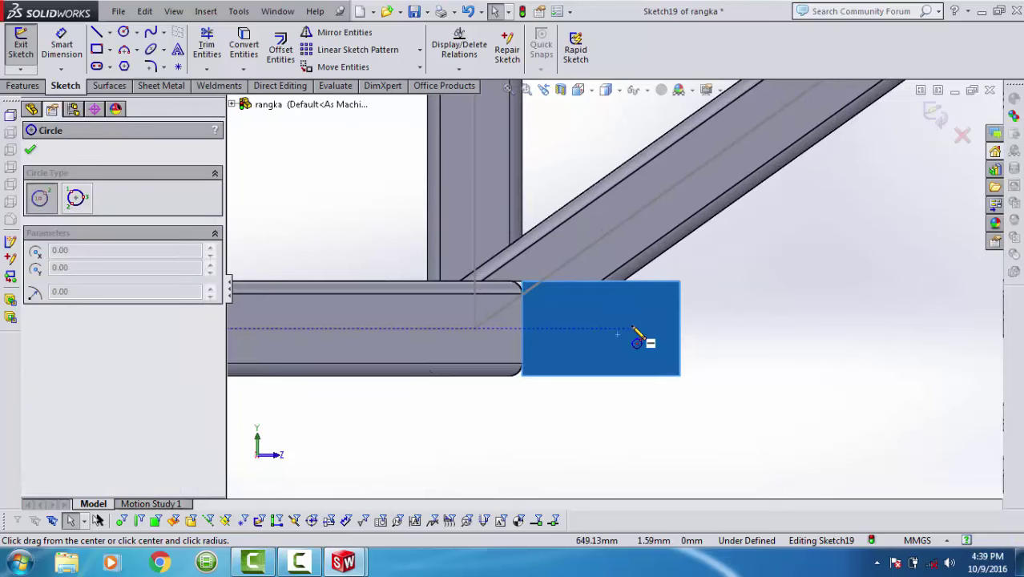
pyautogui.click(637, 328)
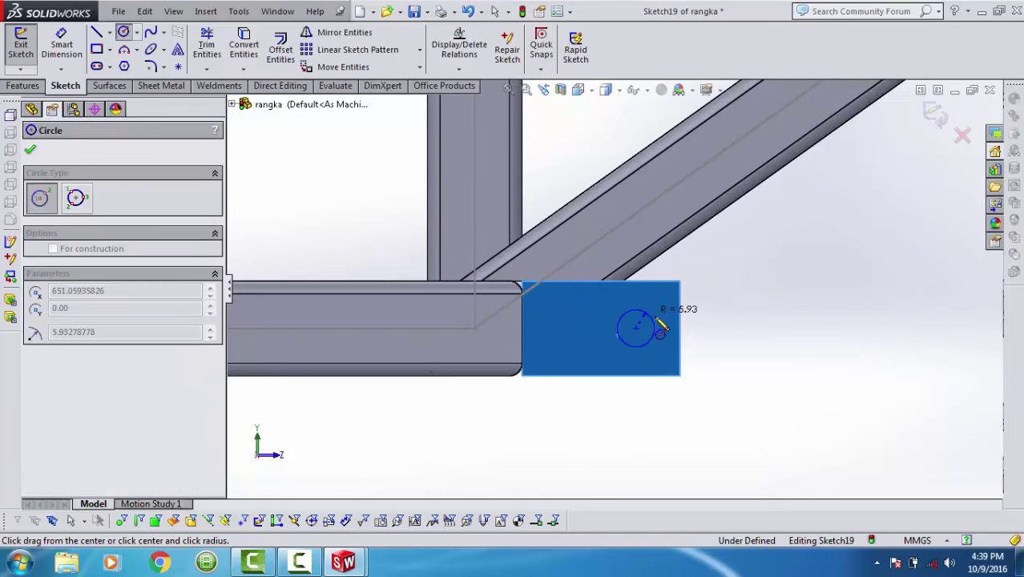
pyautogui.click(661, 327)
# Dimension the circle 19 mm from the tab's right edge and Ø18, then exit the sketch.
pyautogui.moveTo(737, 305); pyautogui.dragTo(677, 298, button='right')
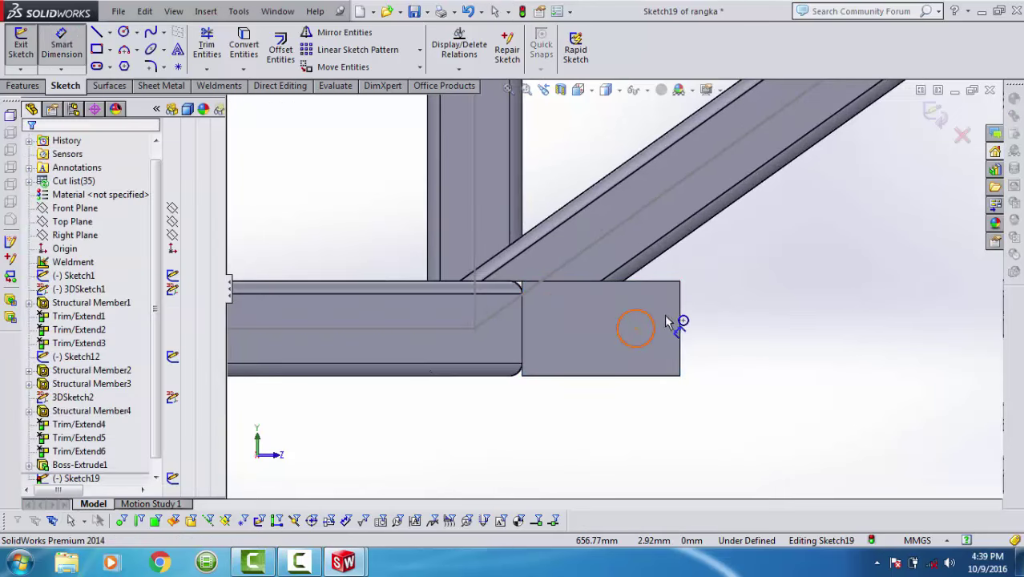
pyautogui.click(664, 323)
pyautogui.click(679, 328)
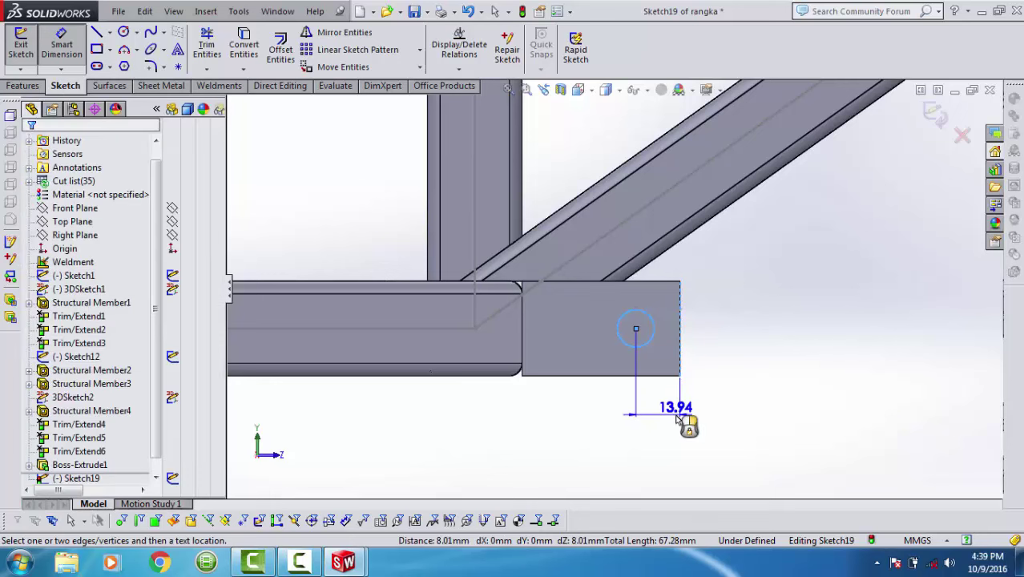
pyautogui.click(677, 417)
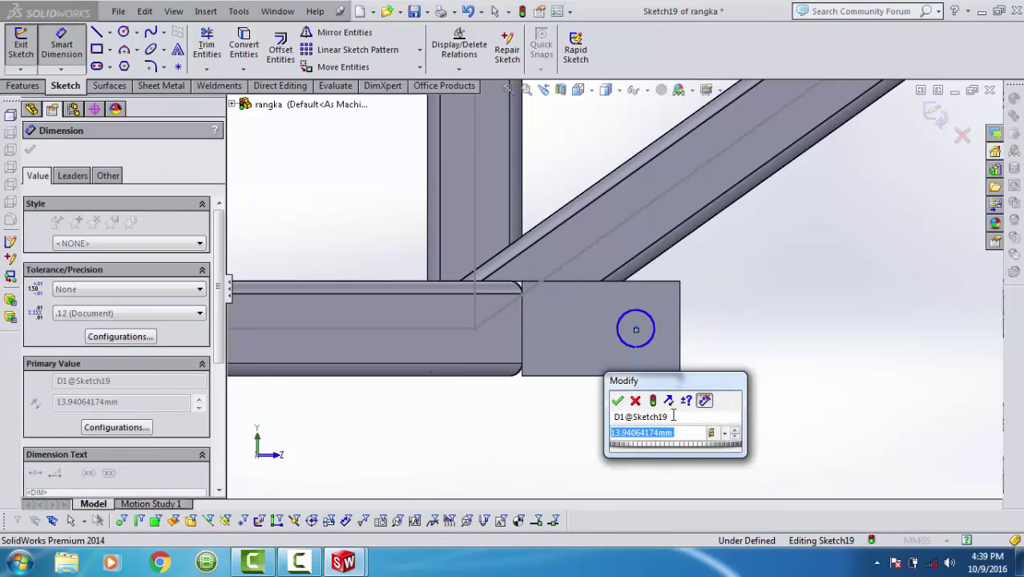
pyautogui.write('1')
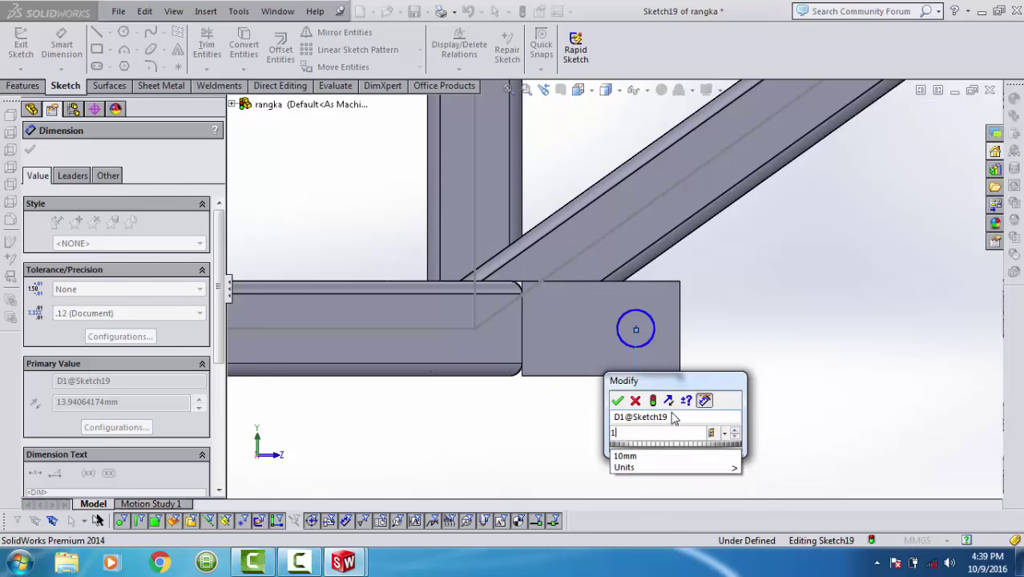
pyautogui.write('9')
pyautogui.press('Return')
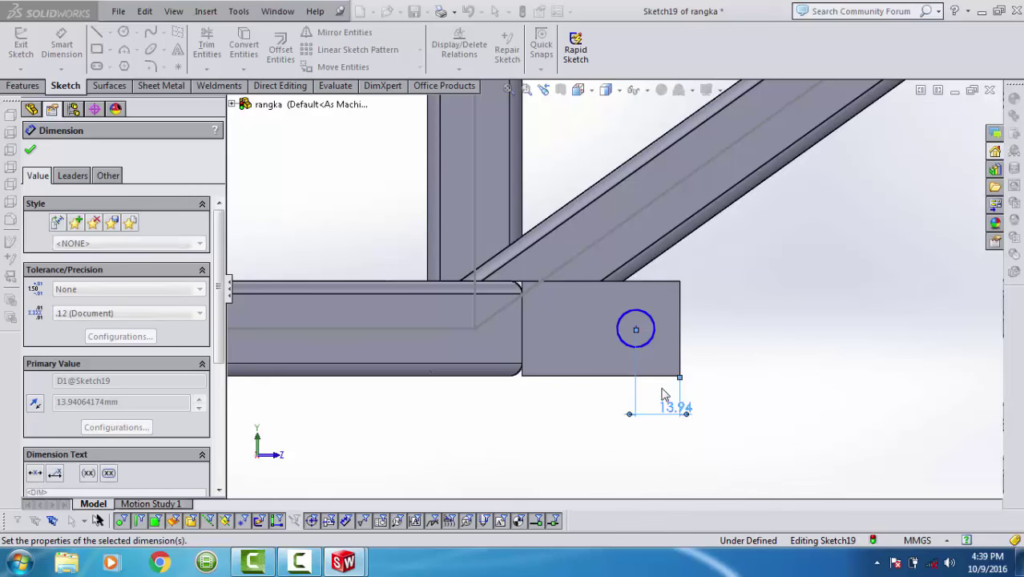
pyautogui.click(636, 343)
pyautogui.click(704, 347)
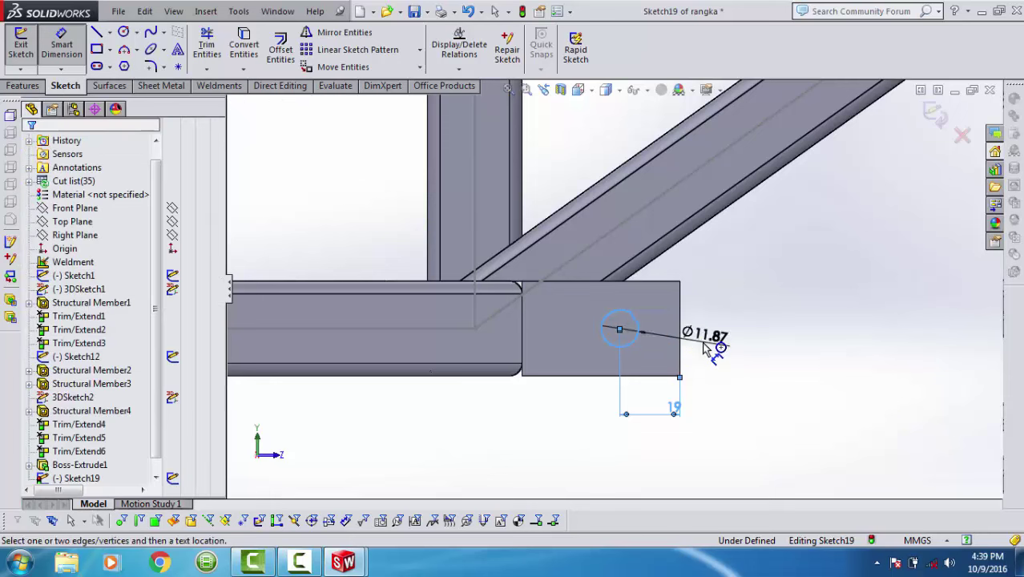
pyautogui.write('18')
pyautogui.press('Return')
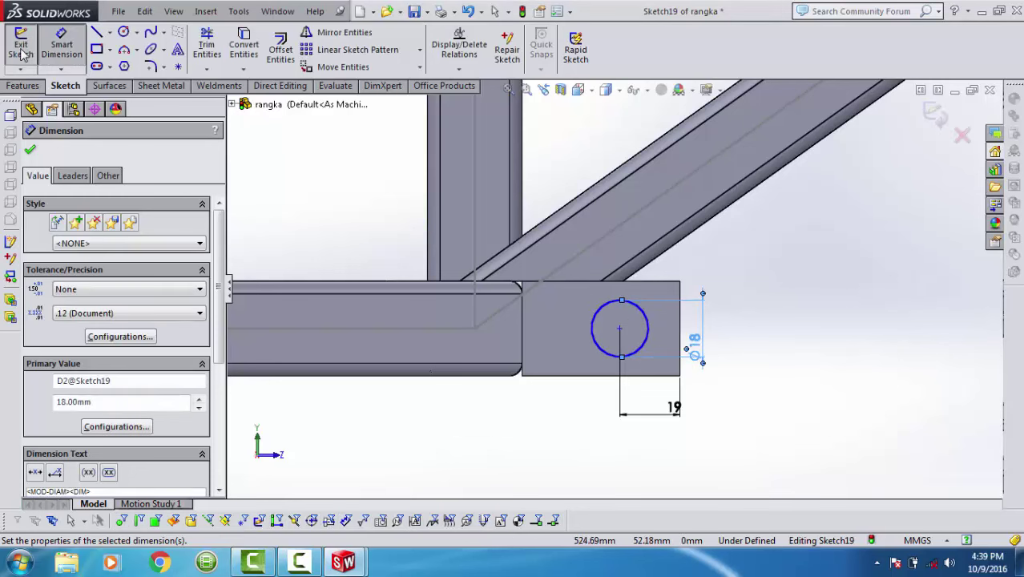
pyautogui.click(21, 50)
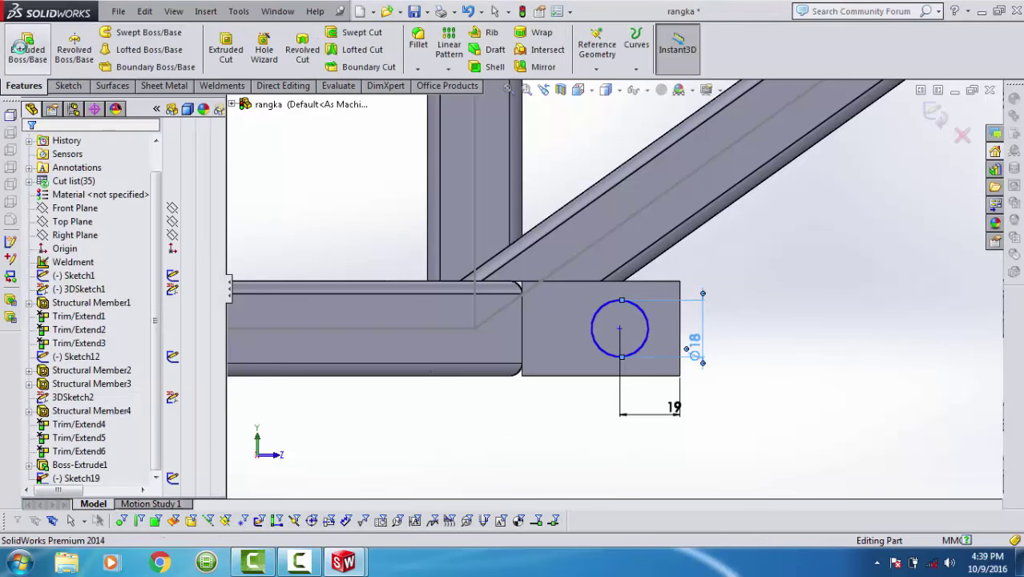
# Extrude-cut the Ø18 circle 220 mm blind so the hole pierces both tabs.
pyautogui.click(238, 58)
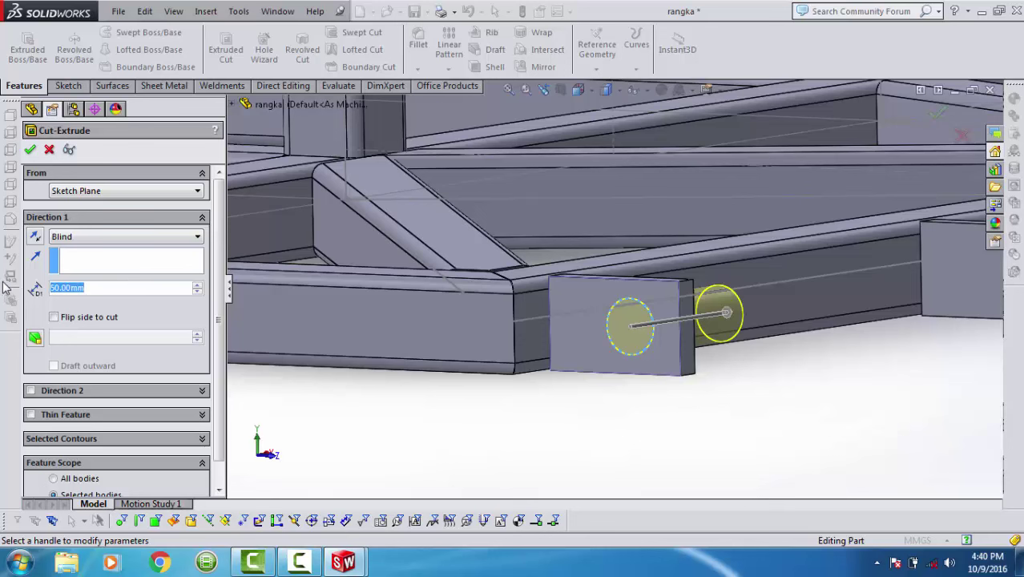
pyautogui.write('220')
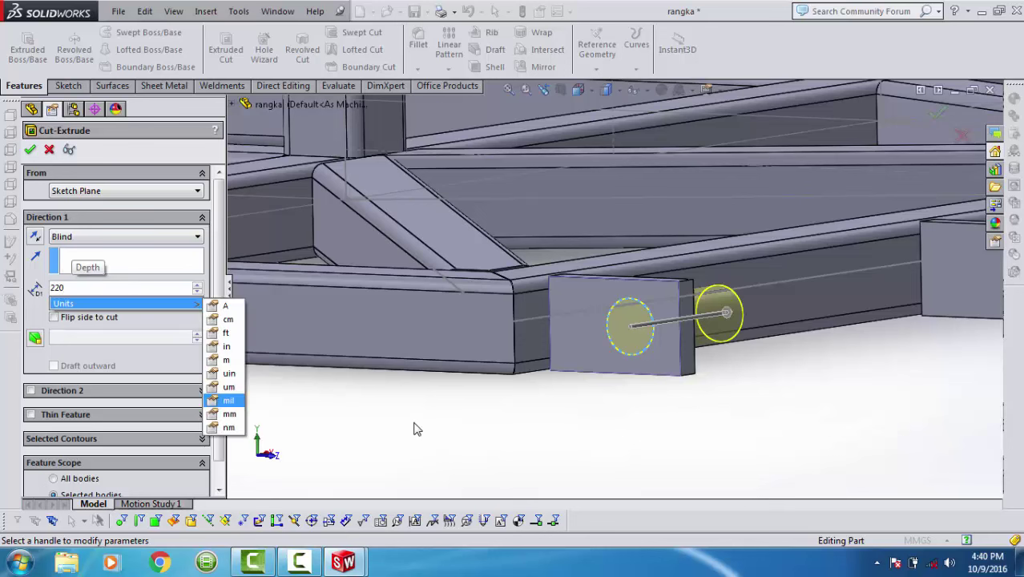
pyautogui.press('Return')
pyautogui.scroll(2, 612, 369)
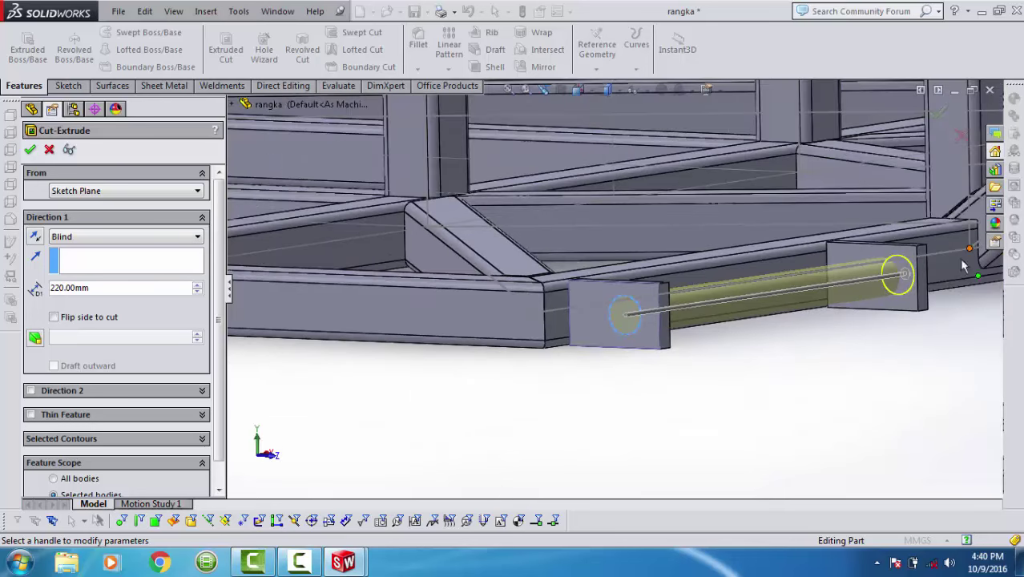
pyautogui.moveTo(864, 298); pyautogui.dragTo(819, 304, button='middle')
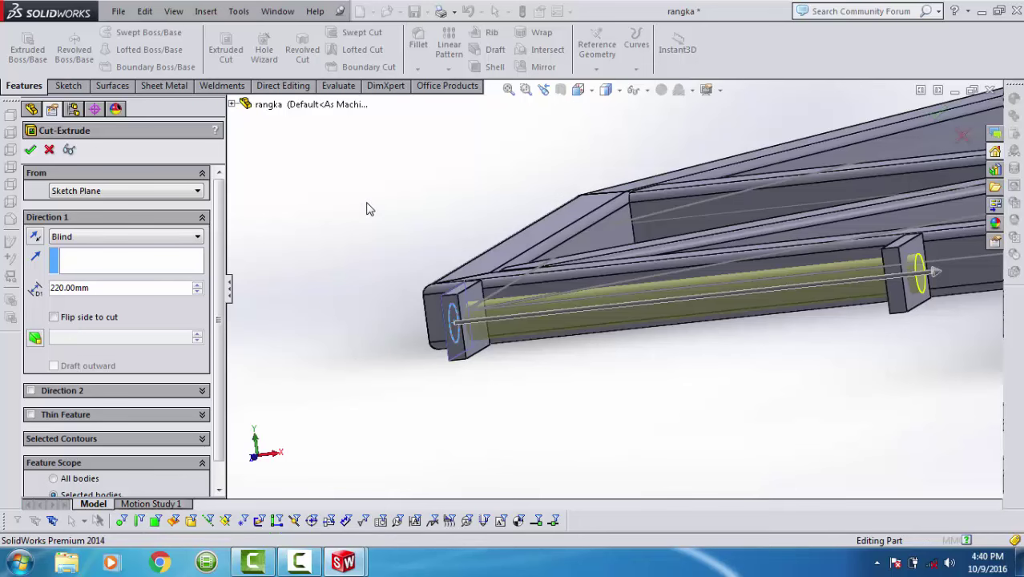
pyautogui.press('Return')
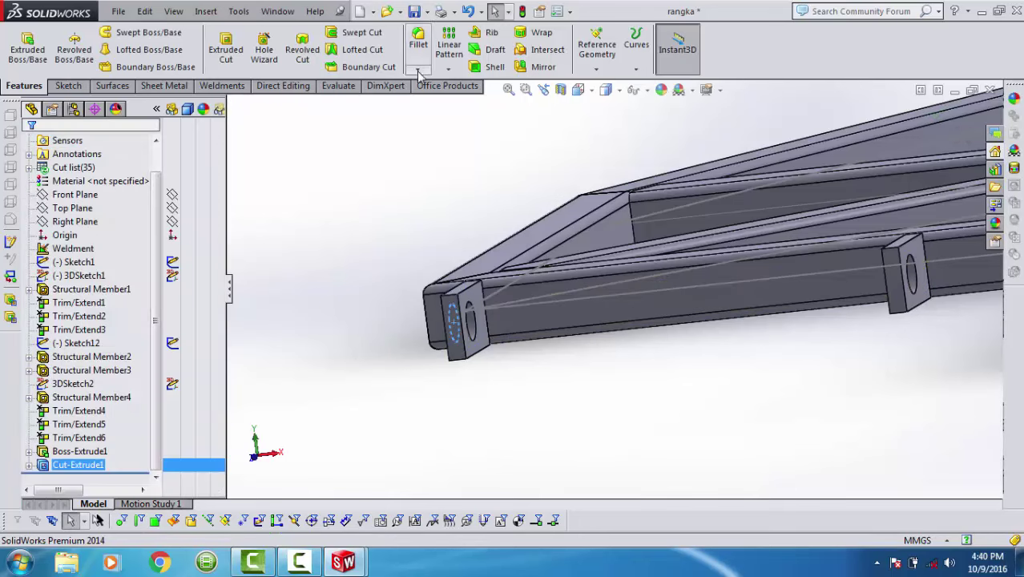
# Chamfer the first tab's upper and lower corner edges at 10 mm × 45°.
pyautogui.click(418, 72)
pyautogui.click(437, 93)
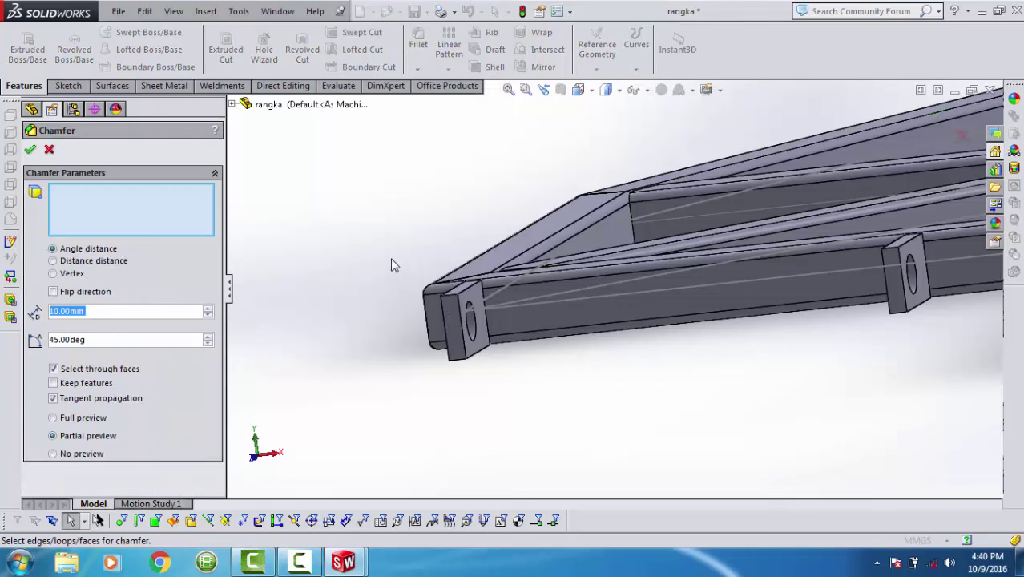
pyautogui.click(450, 303)
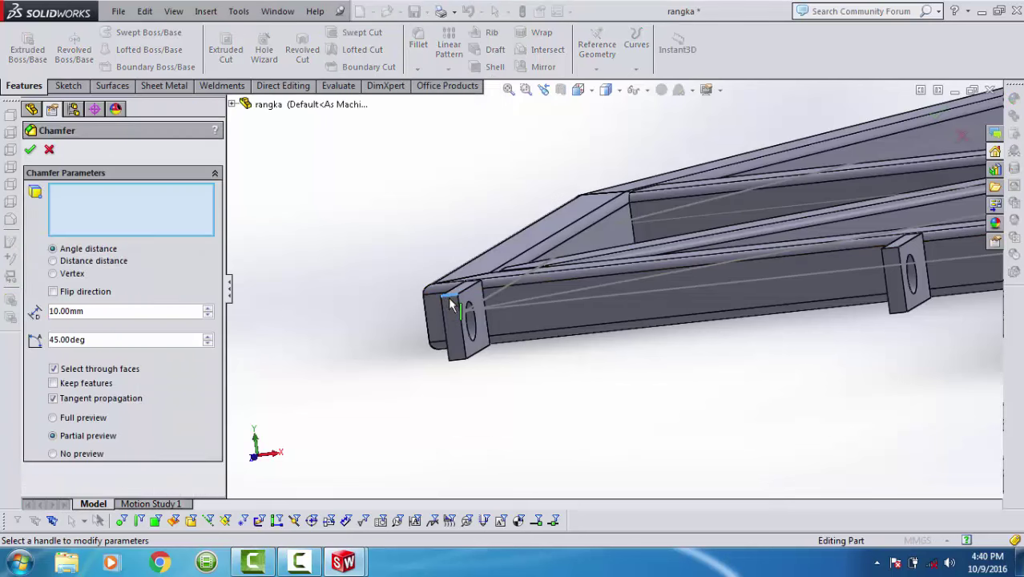
pyautogui.click(458, 361)
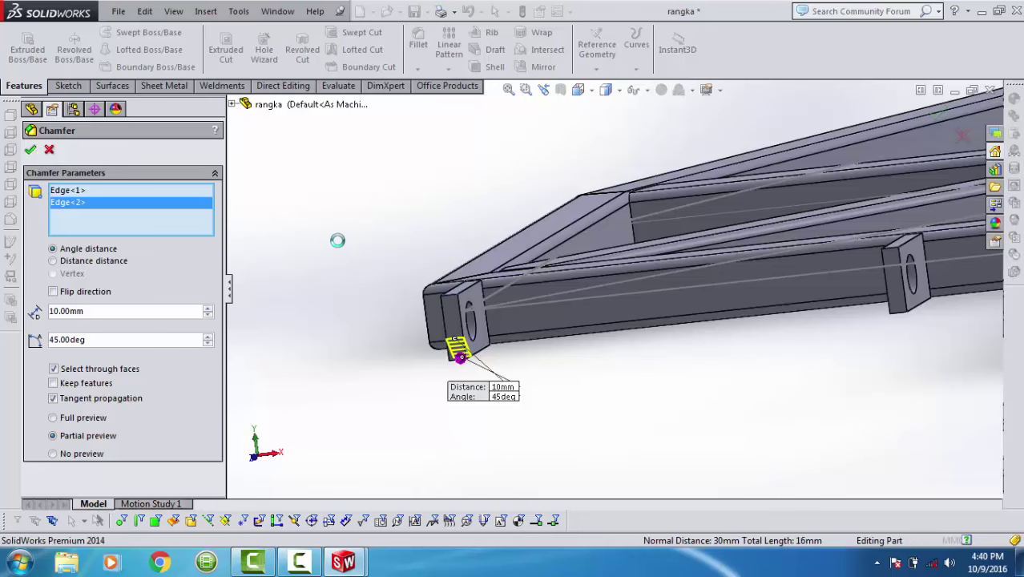
pyautogui.press('Return')
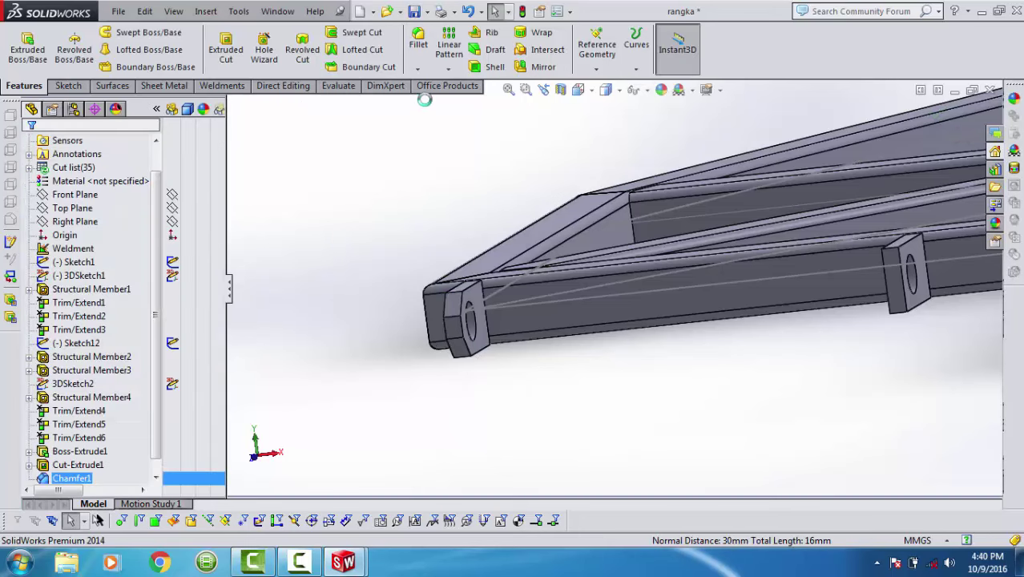
# Chamfer the second tab's upper and lower corner edges at 10 mm × 45°.
pyautogui.click(418, 69)
pyautogui.click(446, 98)
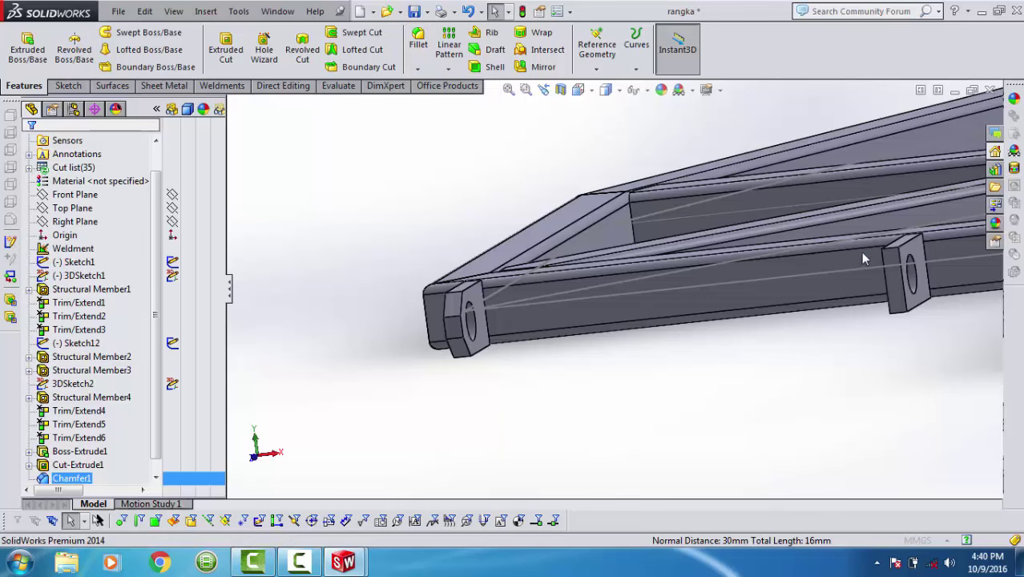
pyautogui.click(893, 255)
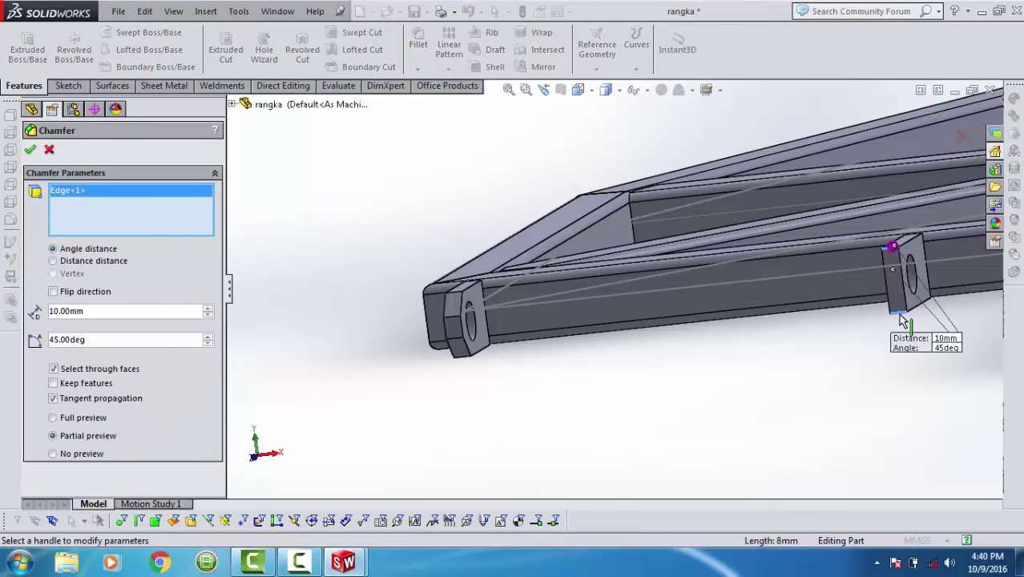
pyautogui.click(903, 318)
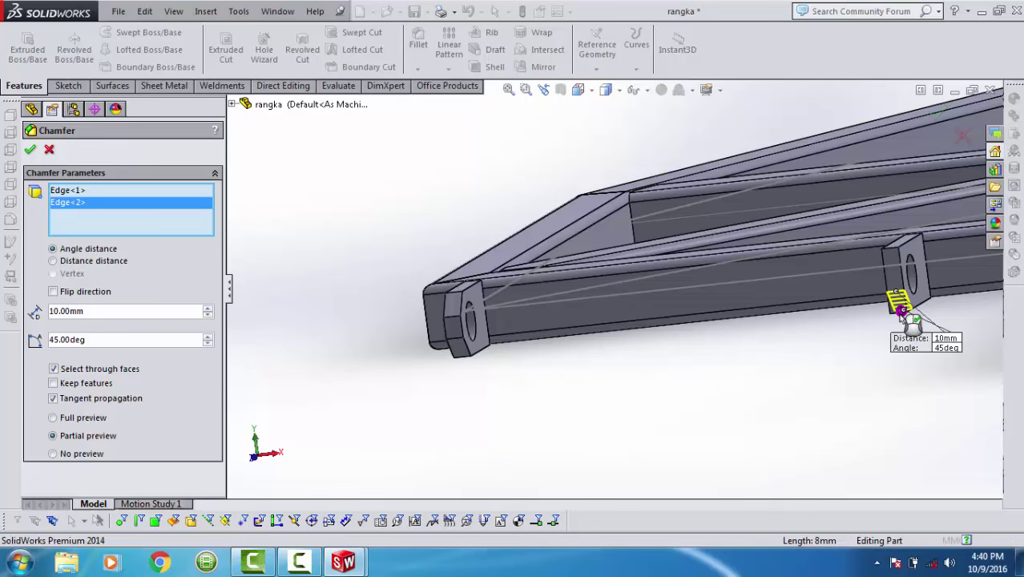
pyautogui.press('Return')
pyautogui.scroll(5, 898, 321)
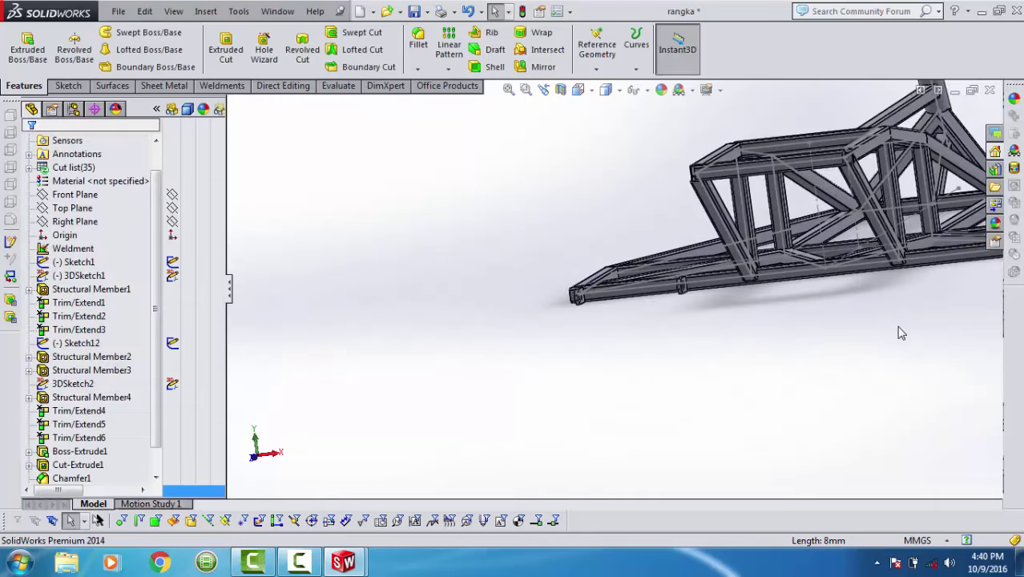
pyautogui.moveTo(902, 333); pyautogui.dragTo(810, 273, button='middle')
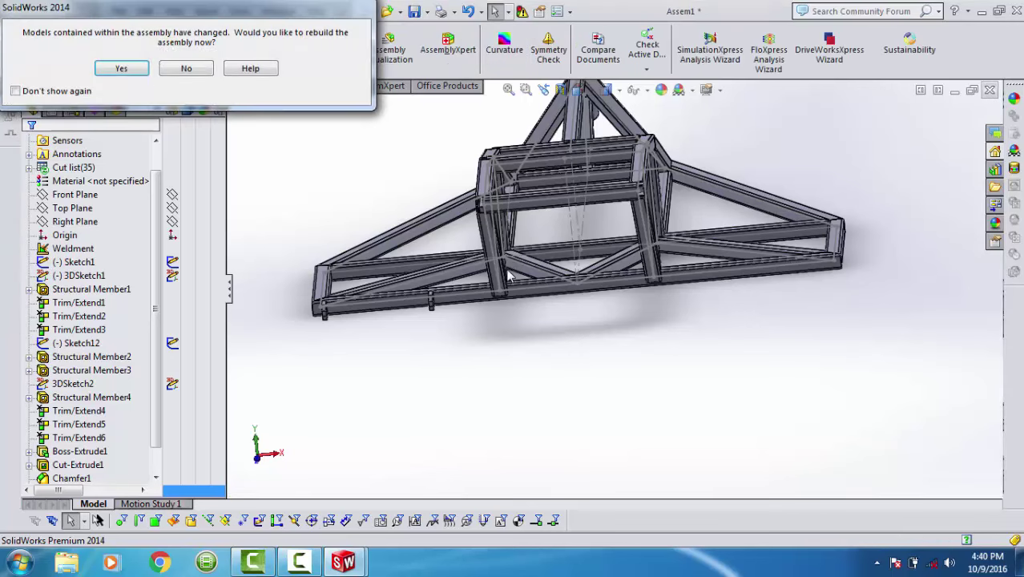
# Rebuild the assembly and mate the engine end face coincident with the front tab face.
pyautogui.click(122, 68)
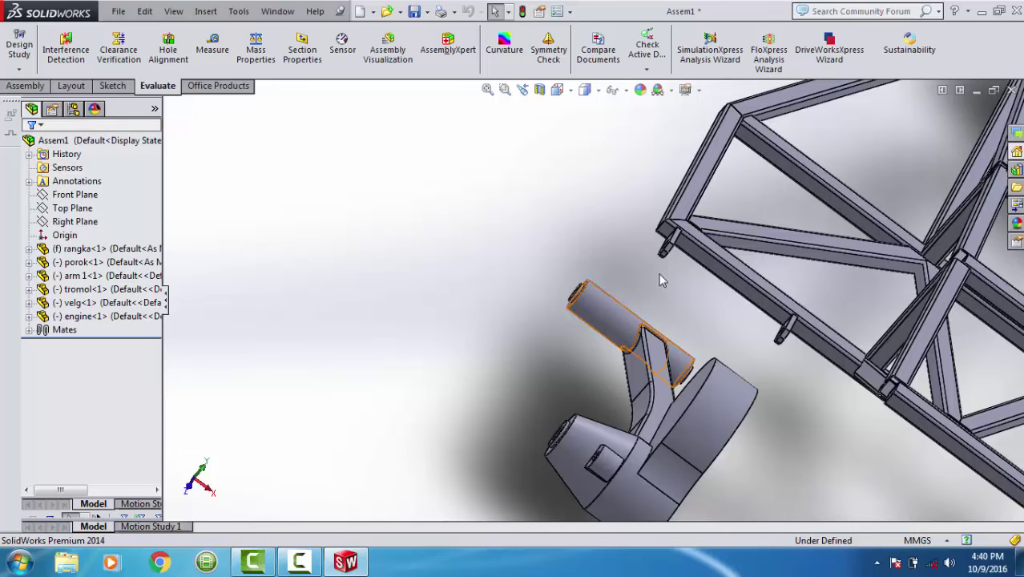
pyautogui.scroll(-2, 662, 280)
pyautogui.scroll(-2, 641, 296)
pyautogui.scroll(-2, 645, 305)
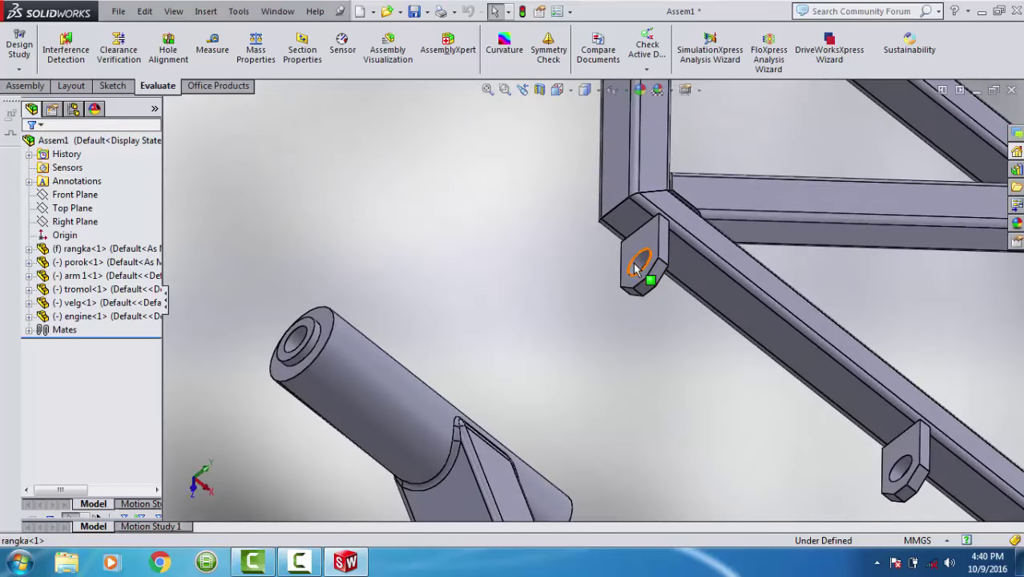
pyautogui.click(308, 331)
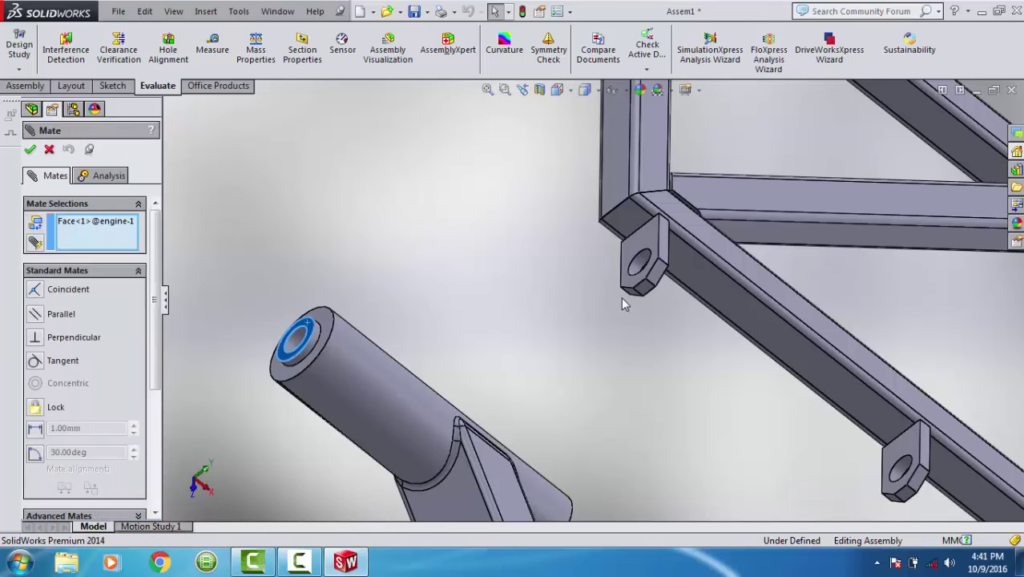
pyautogui.moveTo(621, 297); pyautogui.dragTo(661, 276, button='middle')
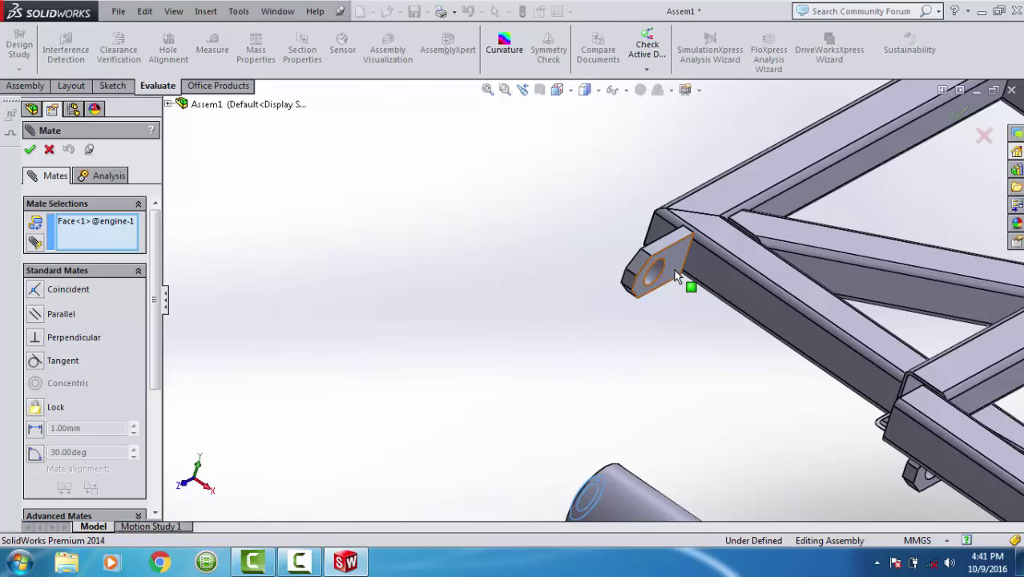
pyautogui.click(675, 277)
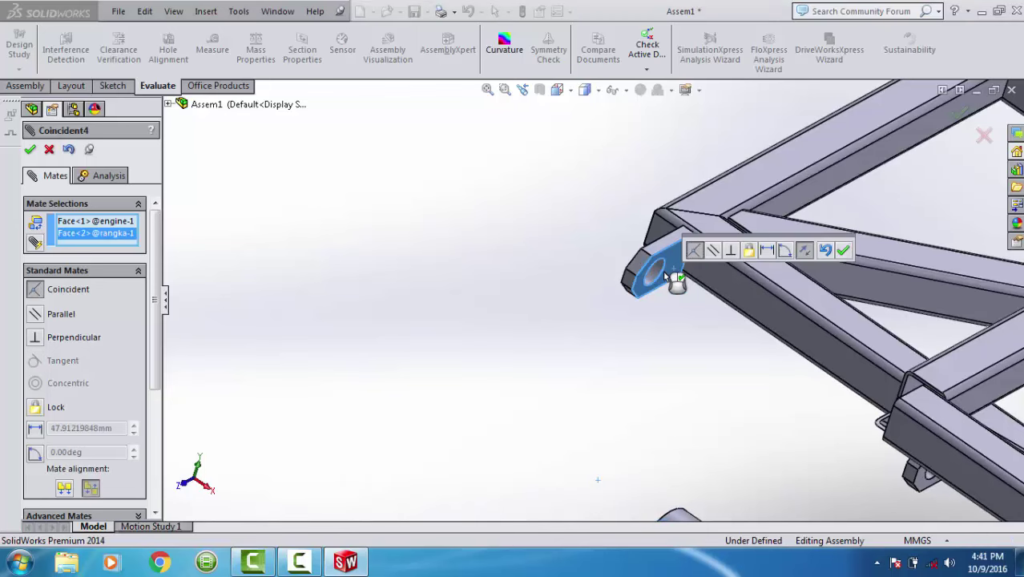
pyautogui.press('Return')
# Make the tab hole concentric with the engine cylinder.
pyautogui.click(655, 276)
pyautogui.moveTo(656, 277); pyautogui.dragTo(653, 407, button='middle')
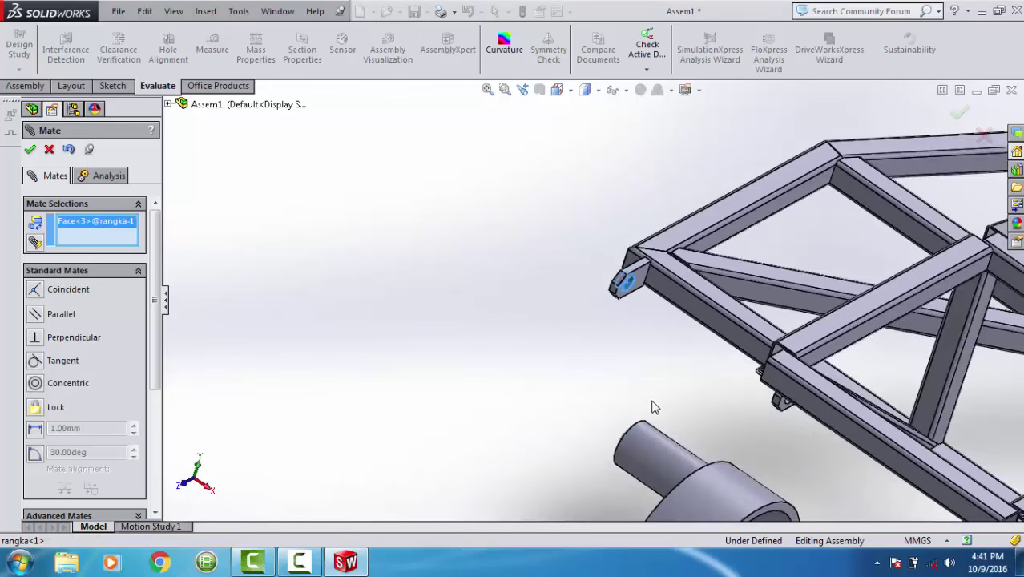
pyautogui.click(658, 440)
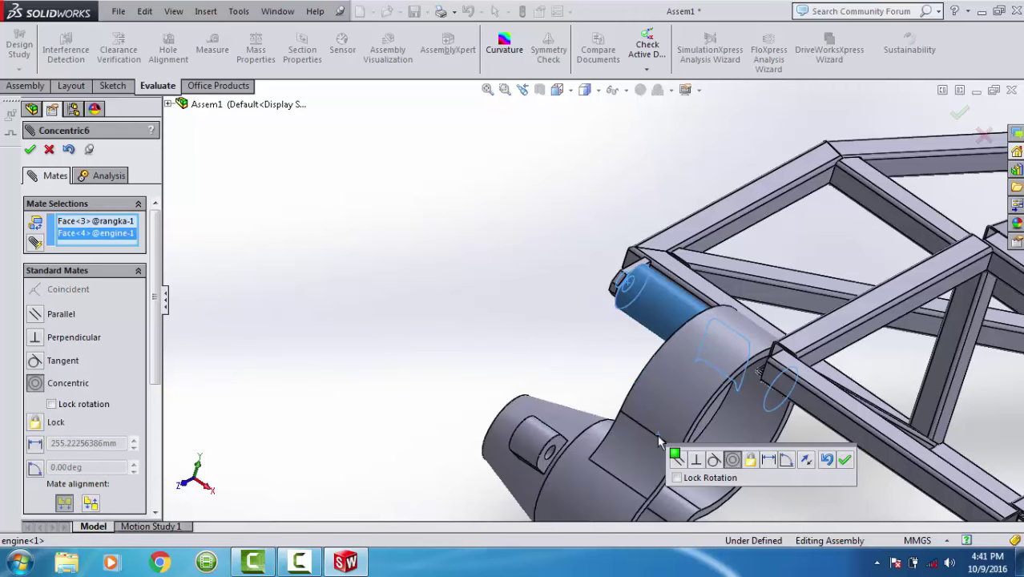
pyautogui.press('Return')
pyautogui.moveTo(670, 442)
pyautogui.mouseDown(button='middle')
pyautogui.moveTo(595, 390)
pyautogui.moveTo(680, 367)
pyautogui.moveTo(707, 372)
pyautogui.mouseUp(button='middle')
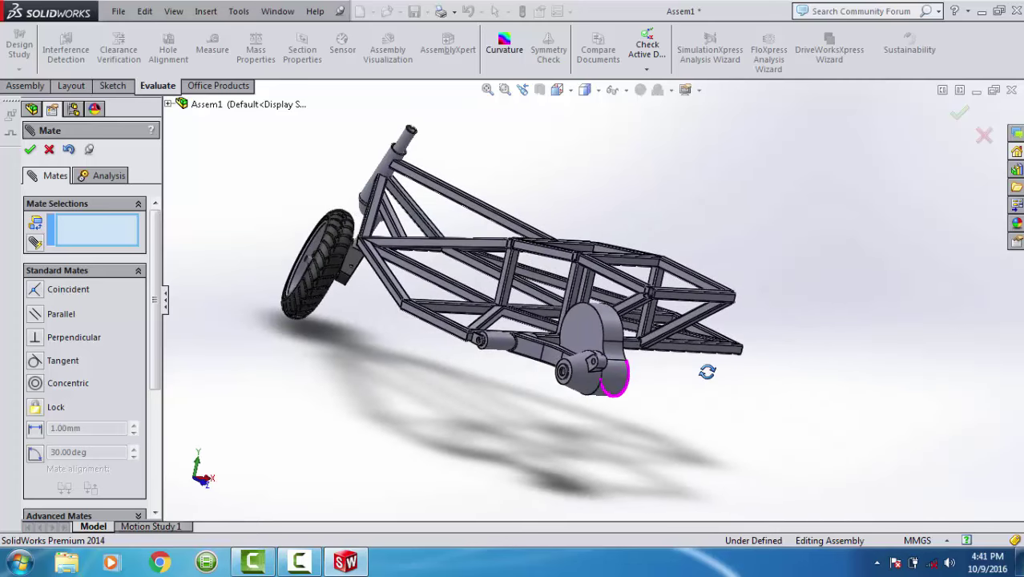
# Swing the engine lower around its axle and close the mate tool.
pyautogui.scroll(-2, 601, 385)
pyautogui.scroll(-2, 577, 364)
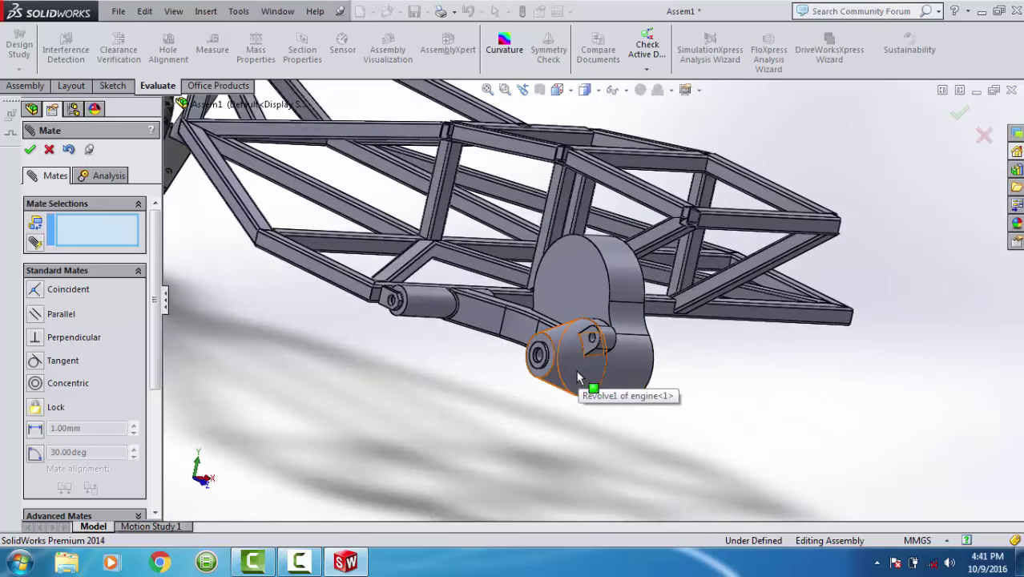
pyautogui.moveTo(576, 371); pyautogui.dragTo(438, 371)
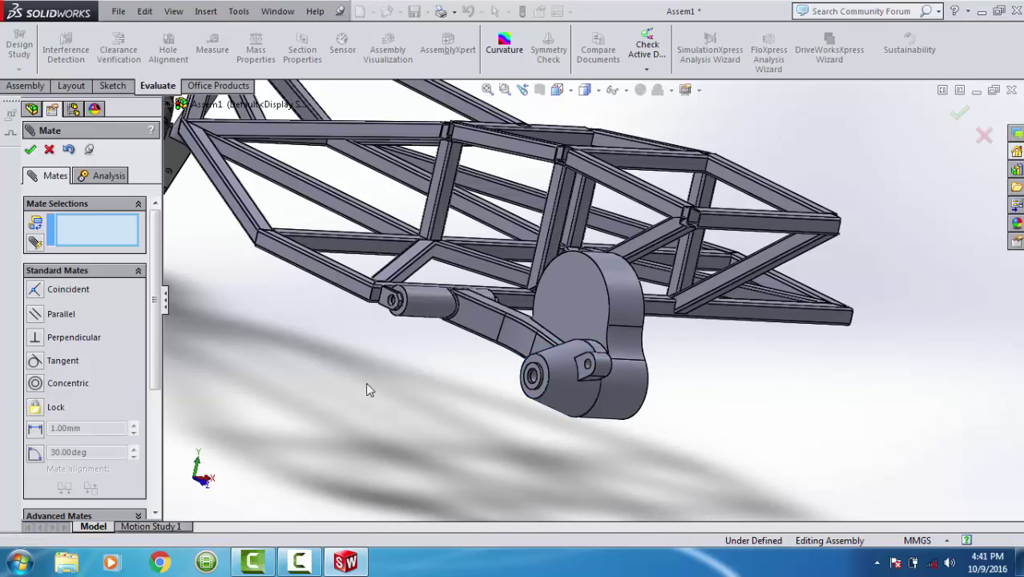
pyautogui.press('Escape')
# Orbit the assembly to a rear three-quarter view of the trike.
pyautogui.scroll(3, 419, 409)
pyautogui.moveTo(419, 410)
pyautogui.mouseDown(button='middle')
pyautogui.moveTo(466, 379)
pyautogui.moveTo(419, 367)
pyautogui.mouseUp(button='middle')
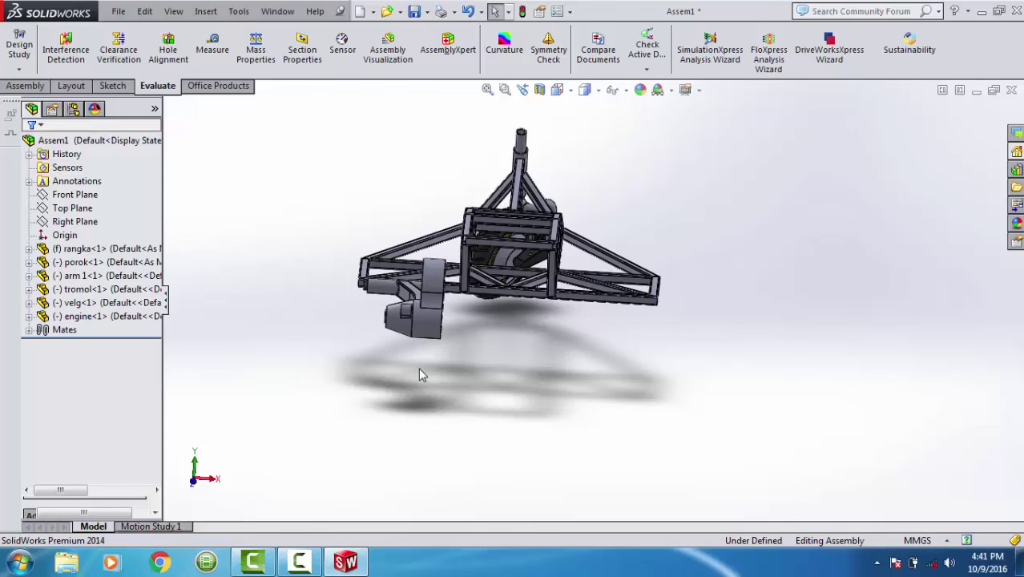
pyautogui.scroll(-2, 409, 316)
pyautogui.scroll(-2, 404, 309)
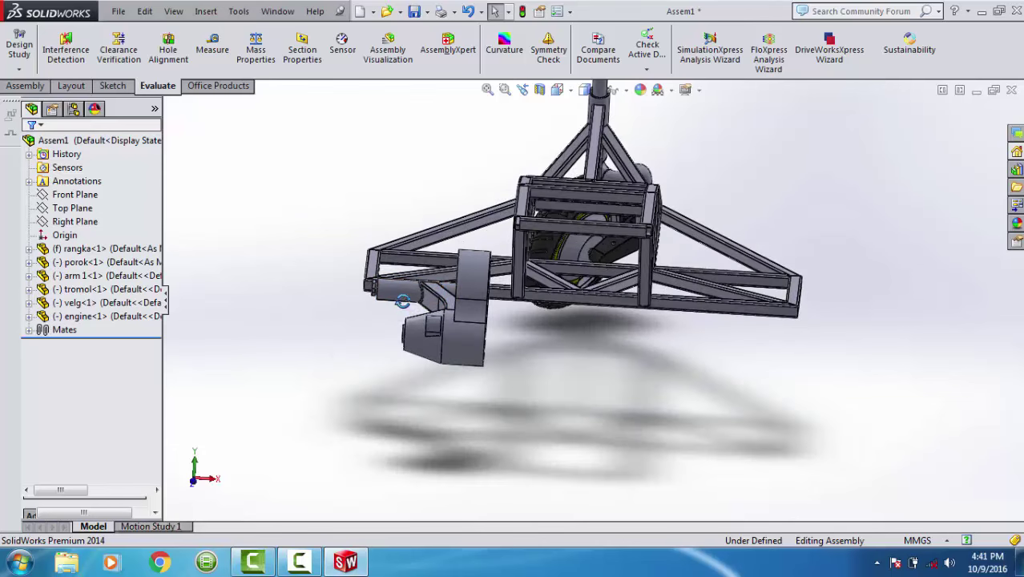
pyautogui.moveTo(402, 293)
pyautogui.mouseDown(button='middle')
pyautogui.moveTo(373, 273)
pyautogui.moveTo(331, 276)
pyautogui.mouseUp(button='middle')
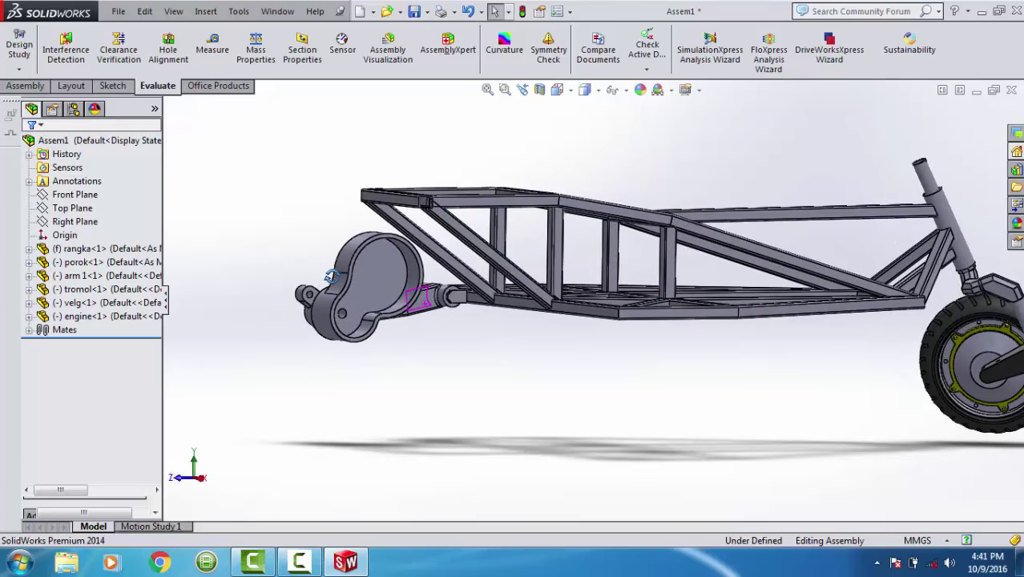
pyautogui.scroll(2, 413, 312)
pyautogui.scroll(1, 417, 337)
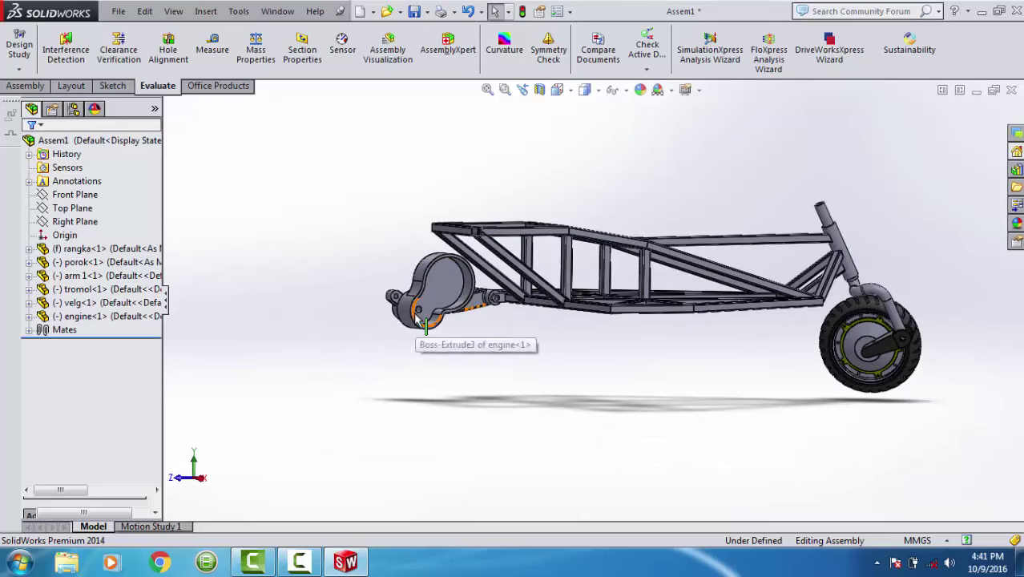
pyautogui.scroll(1, 431, 321)
pyautogui.moveTo(431, 321); pyautogui.dragTo(521, 369, button='middle')
pyautogui.click(26, 86)
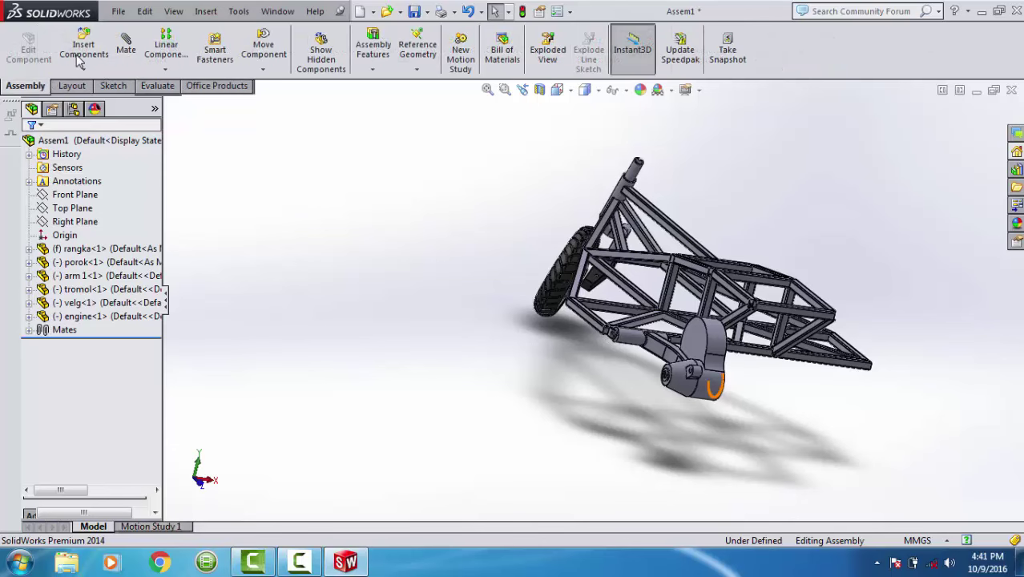
# Insert a component, browsing the frame trikel folder's arm, porok, shok, spakbor and stang' parts.
pyautogui.click(84, 50)
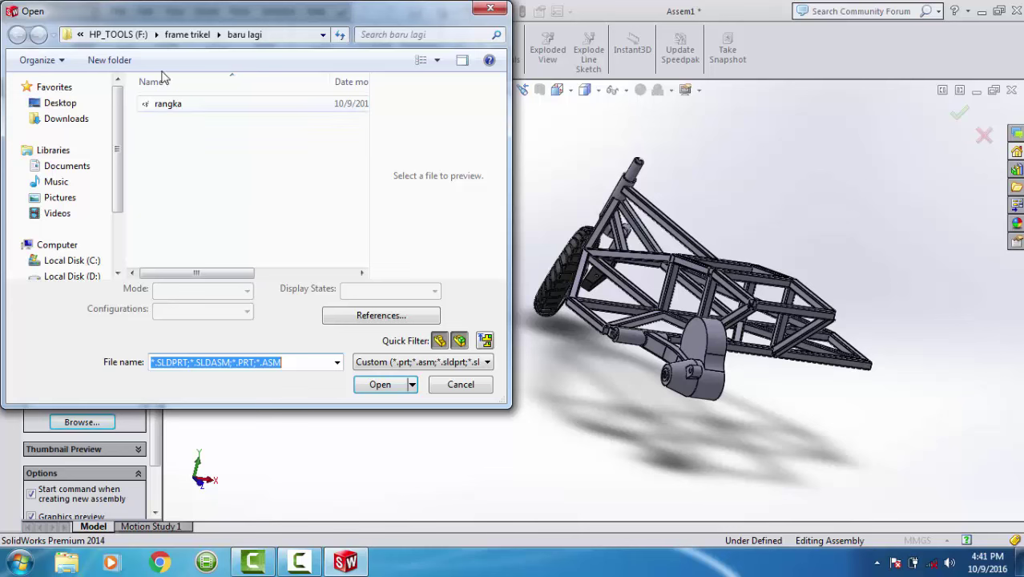
pyautogui.click(182, 39)
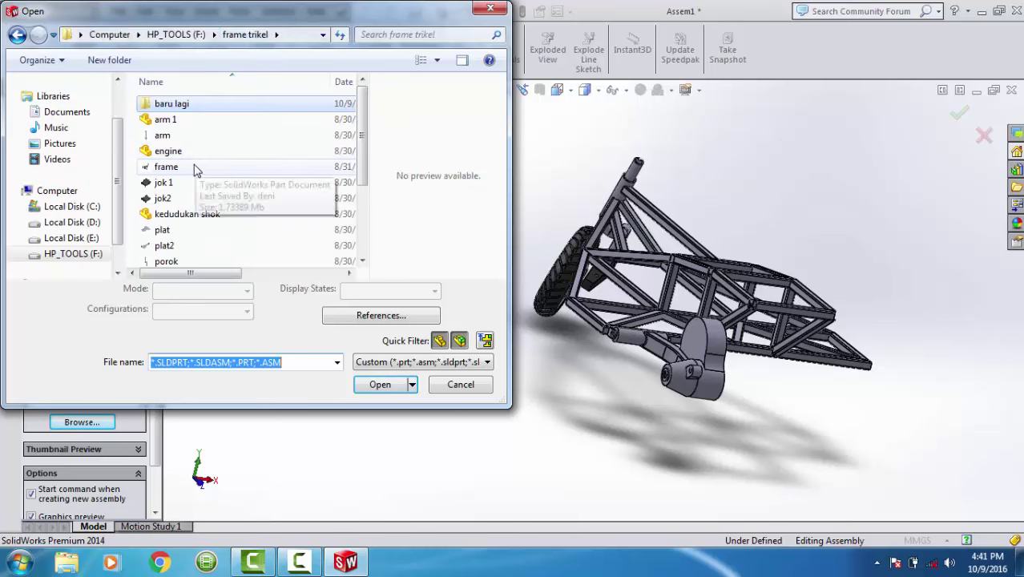
pyautogui.click(182, 137)
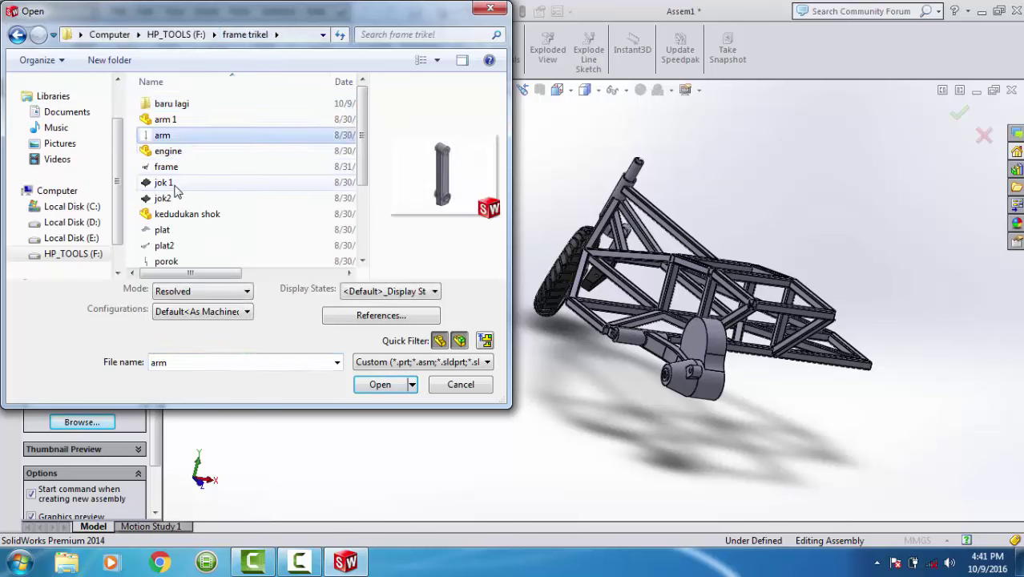
pyautogui.scroll(-1, 176, 192)
pyautogui.scroll(-1, 177, 193)
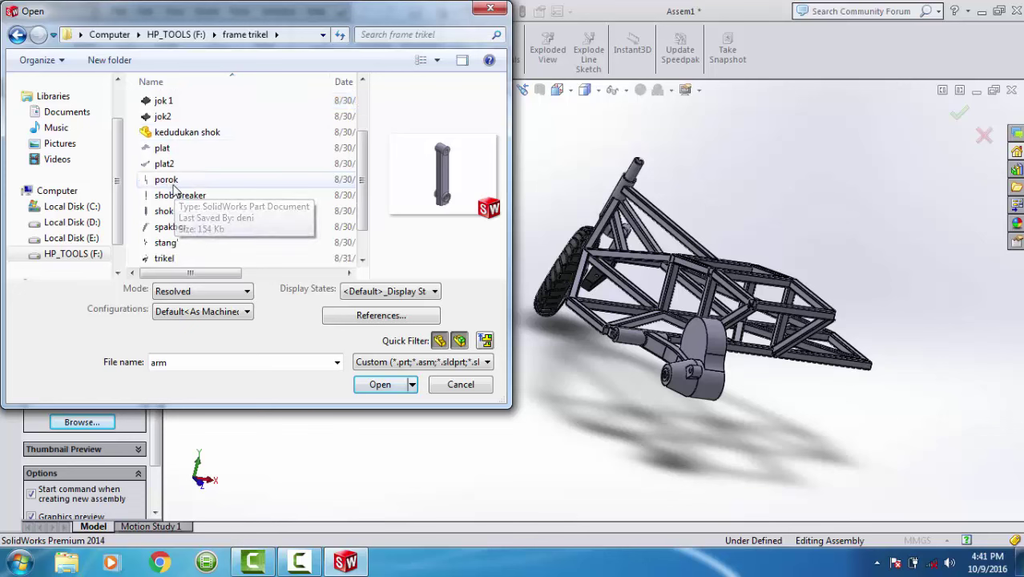
pyautogui.click(172, 185)
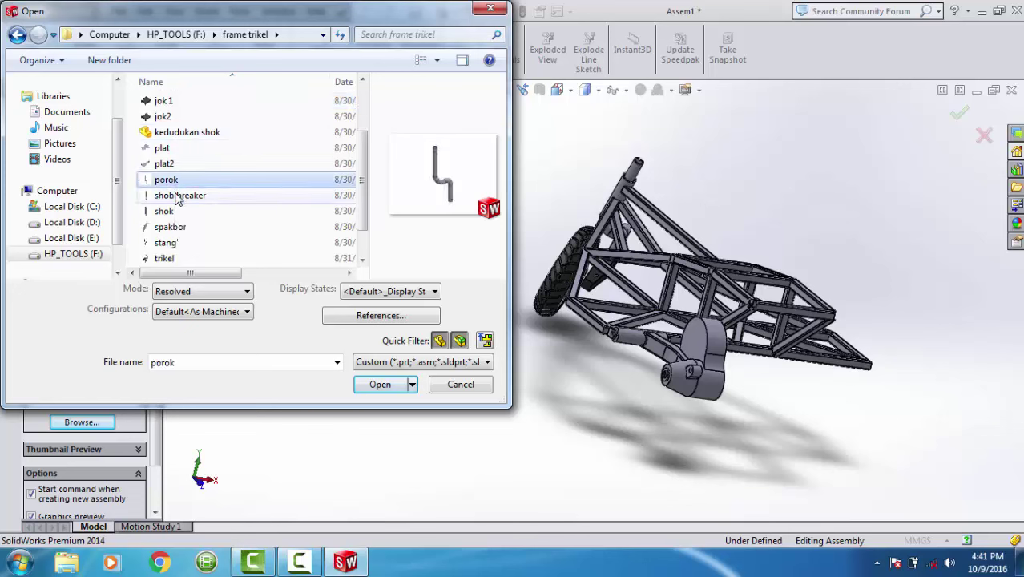
pyautogui.click(177, 198)
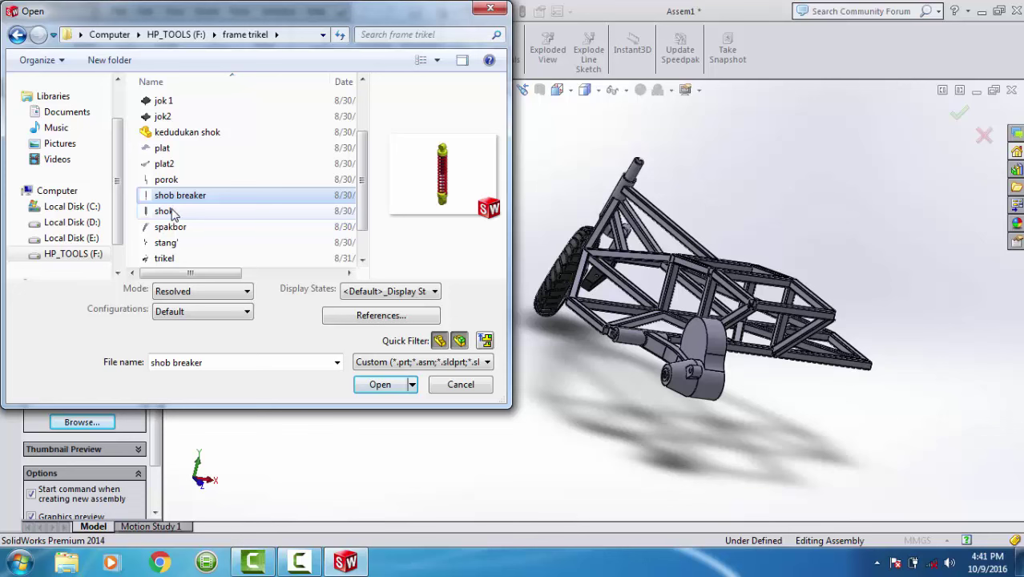
pyautogui.click(171, 212)
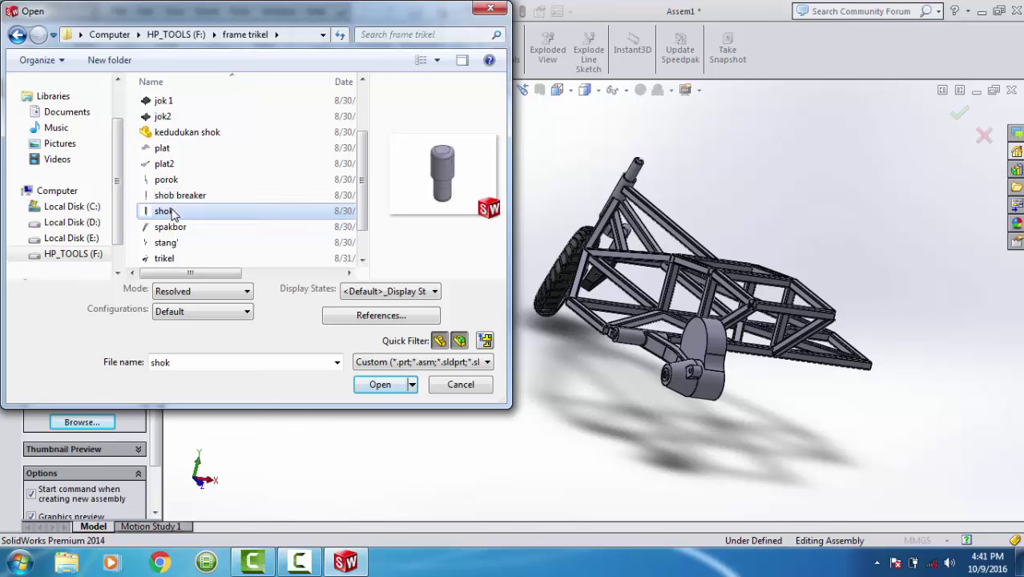
pyautogui.click(171, 229)
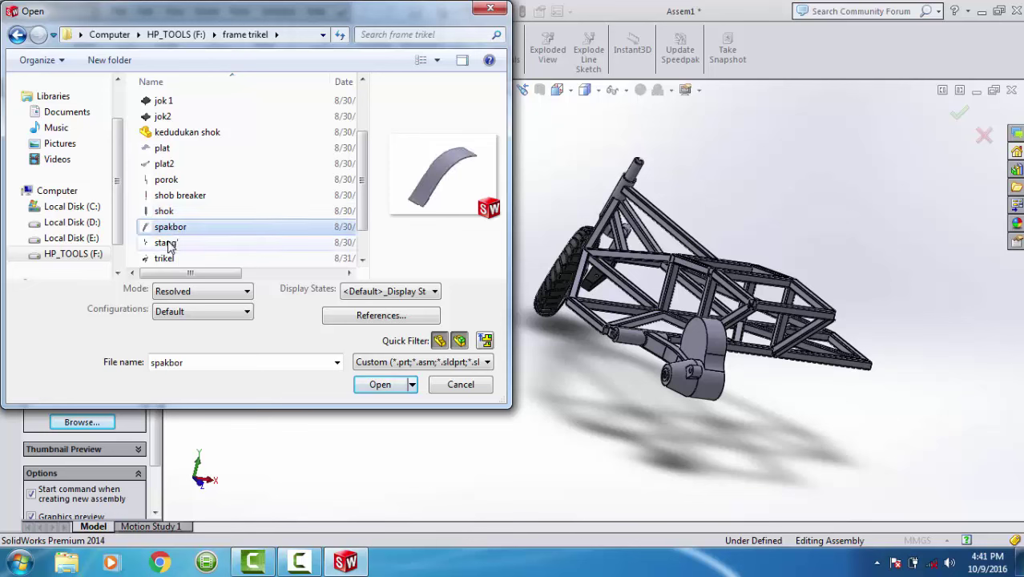
pyautogui.click(168, 243)
pyautogui.click(169, 260)
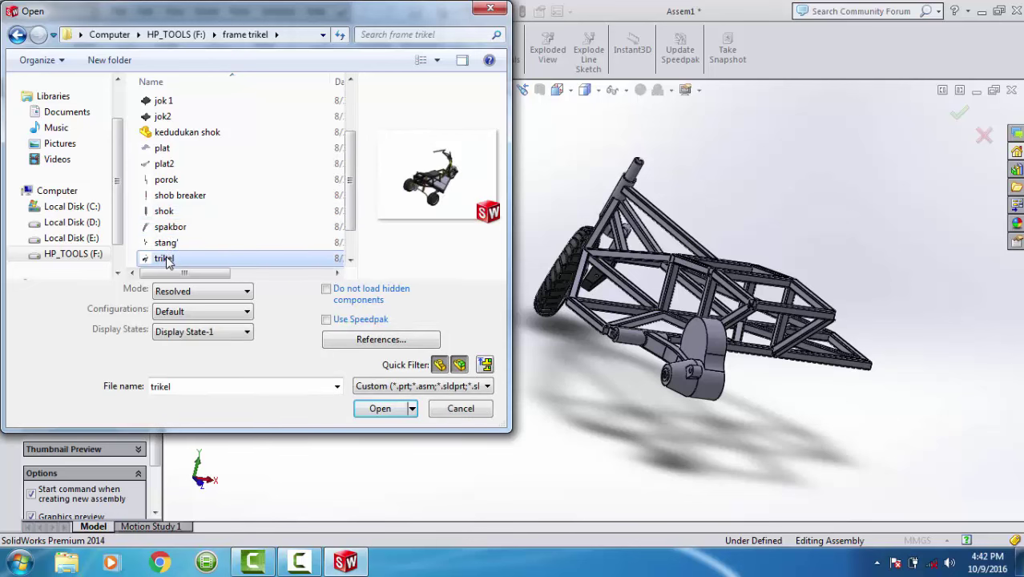
# Select the tromol part and open it for placement in the assembly.
pyautogui.scroll(-1, 182, 230)
pyautogui.click(181, 243)
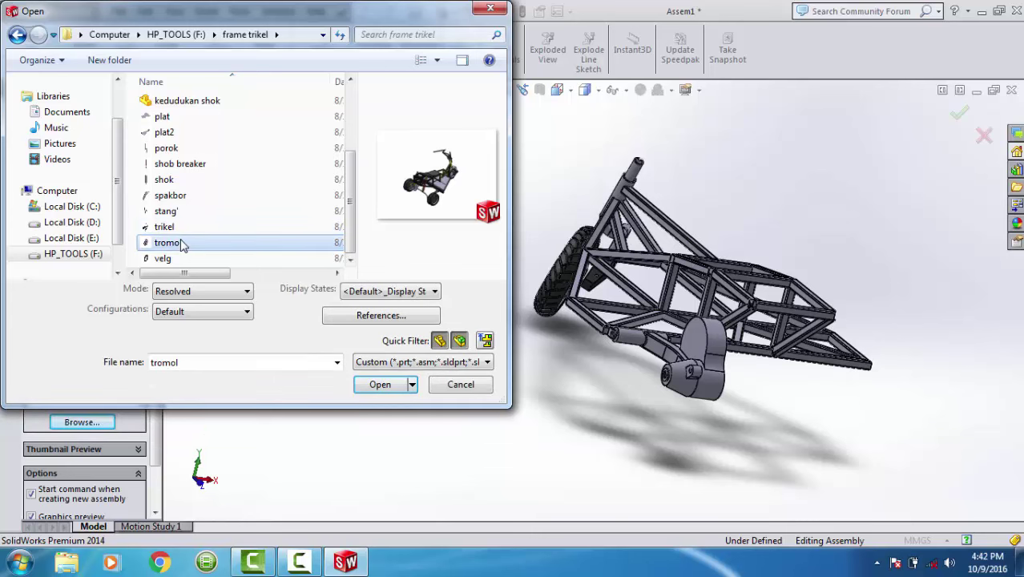
pyautogui.click(182, 259)
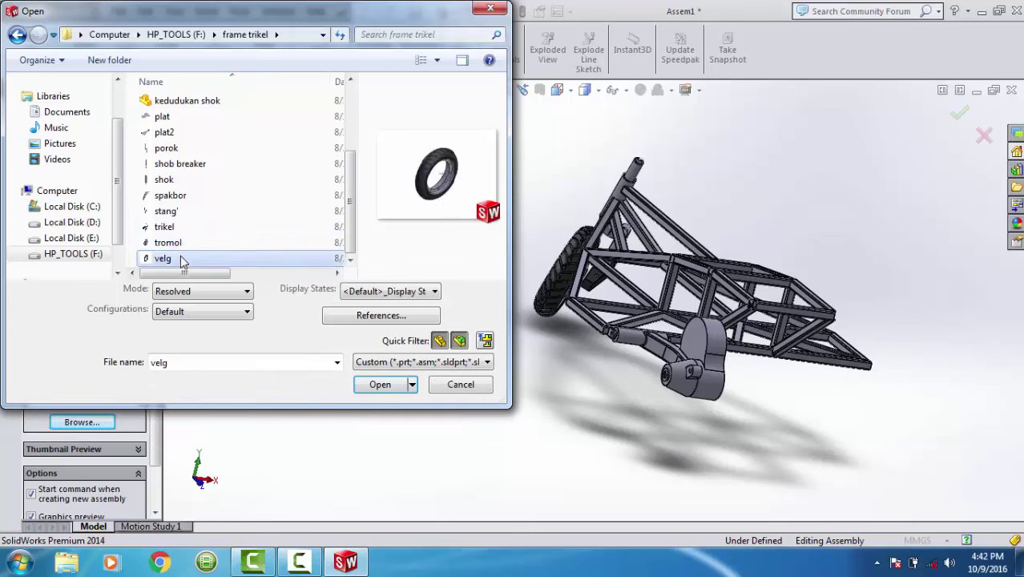
pyautogui.click(178, 244)
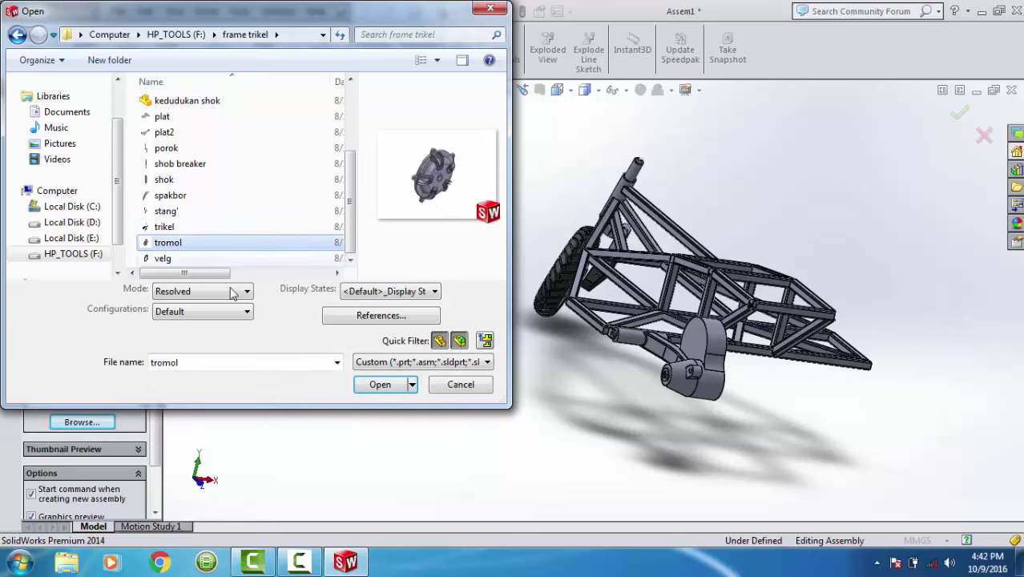
pyautogui.click(378, 385)
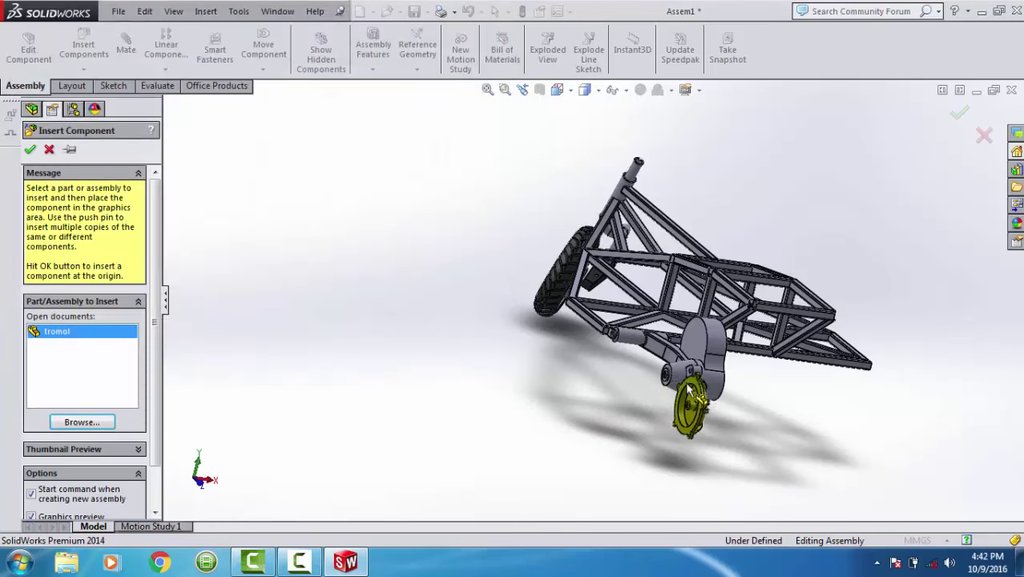
# Place tromol beside the engine and begin mating its hub, discarding the misaligned first pick.
pyautogui.scroll(-2, 658, 363)
pyautogui.scroll(-2, 584, 362)
pyautogui.scroll(-2, 584, 361)
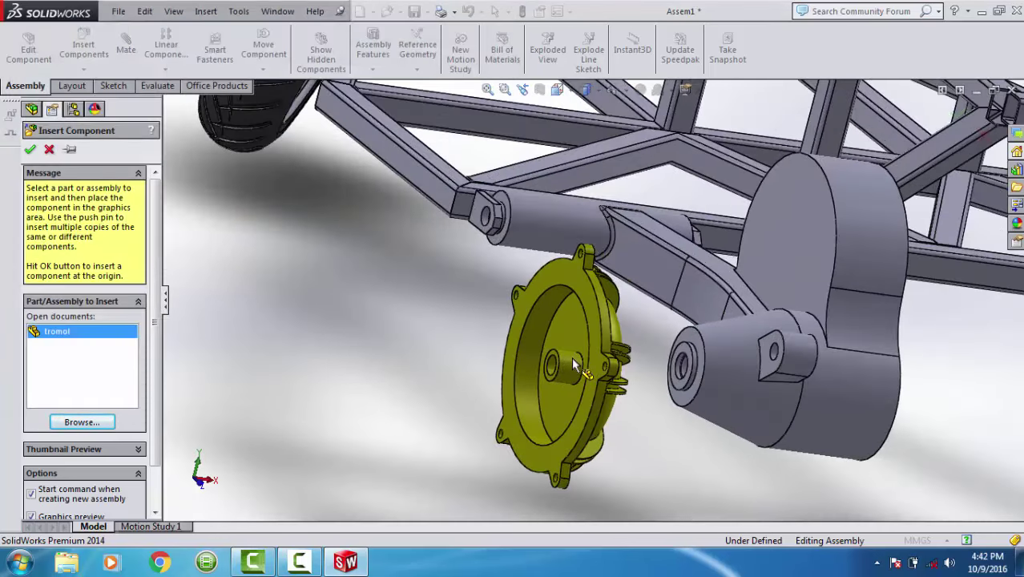
pyautogui.click(570, 361)
pyautogui.click(567, 365)
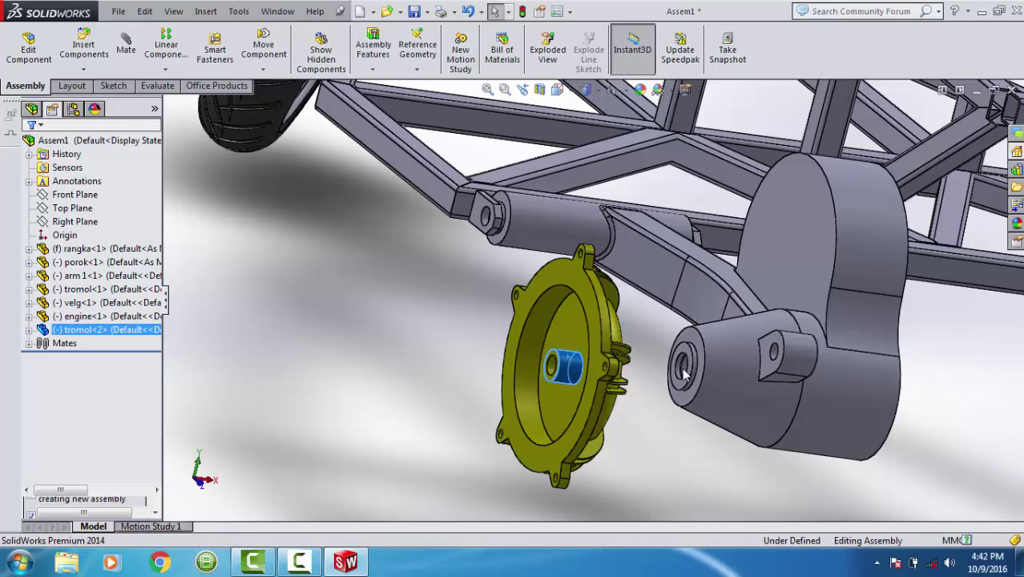
pyautogui.press('m')
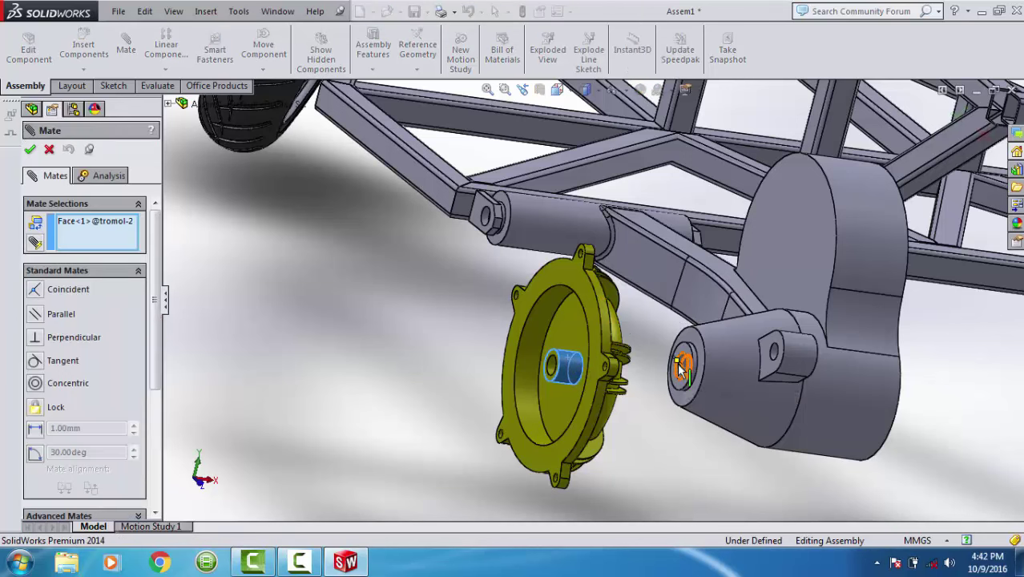
pyautogui.click(680, 368)
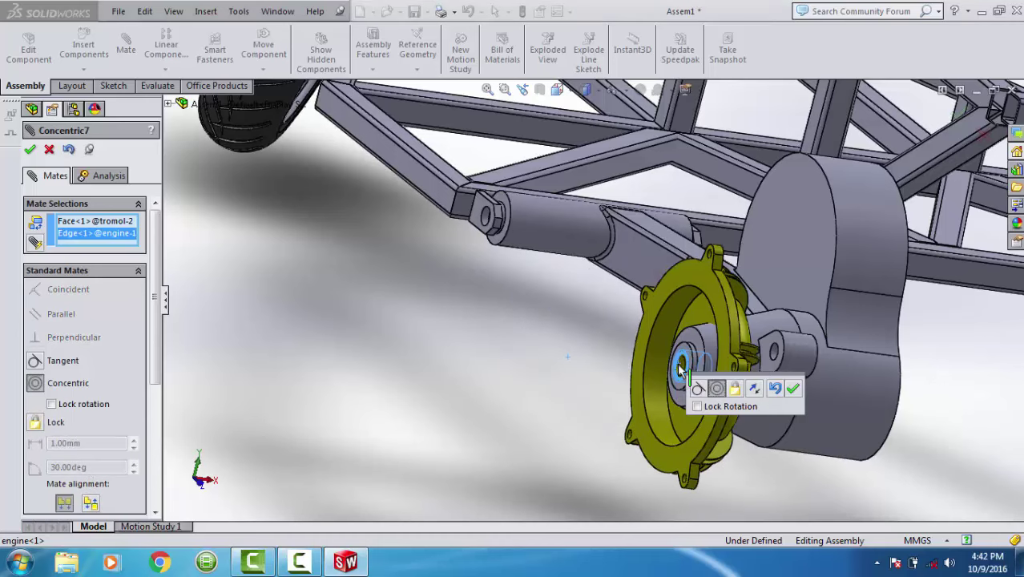
pyautogui.scroll(-5, 681, 369)
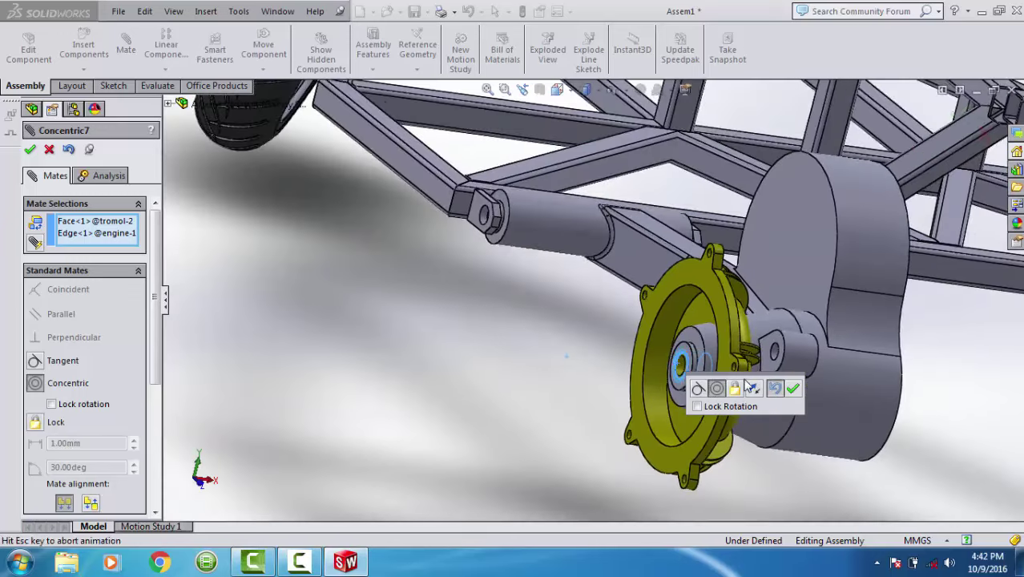
pyautogui.click(778, 389)
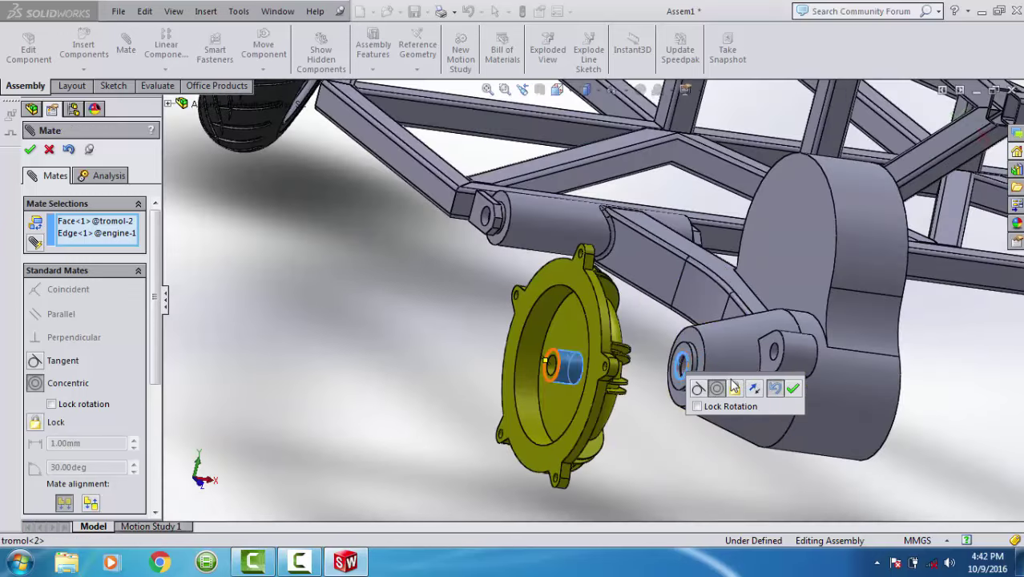
# Mate the drum's boss concentric with the engine hole, flipping its alignment.
pyautogui.scroll(-2, 694, 362)
pyautogui.scroll(-2, 682, 365)
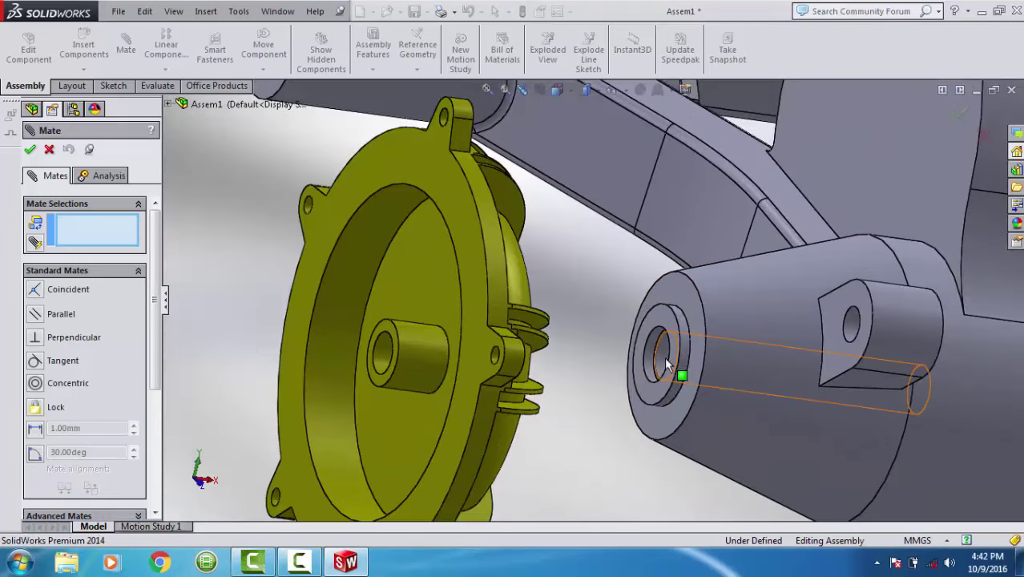
pyautogui.click(667, 362)
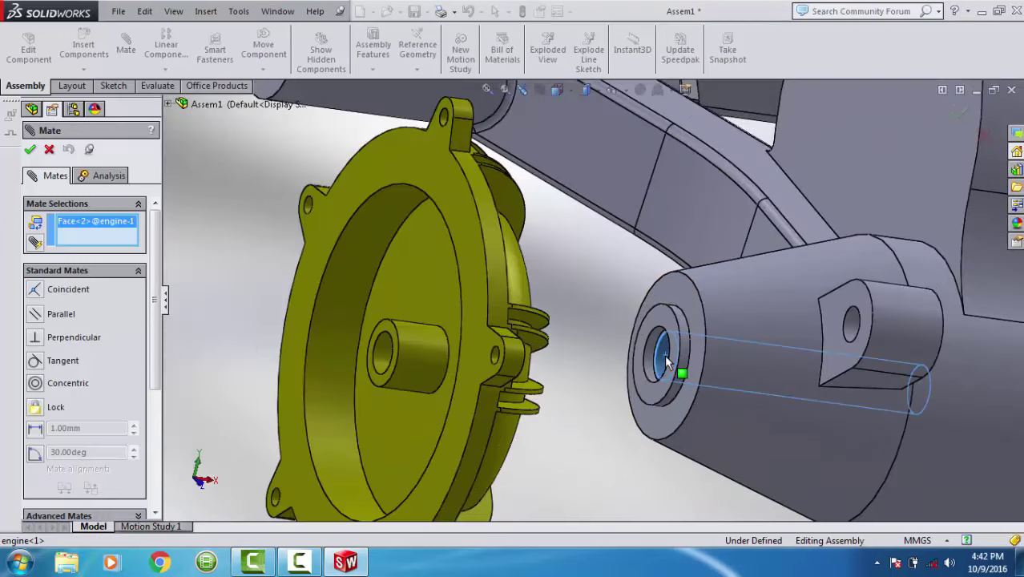
pyautogui.click(450, 362)
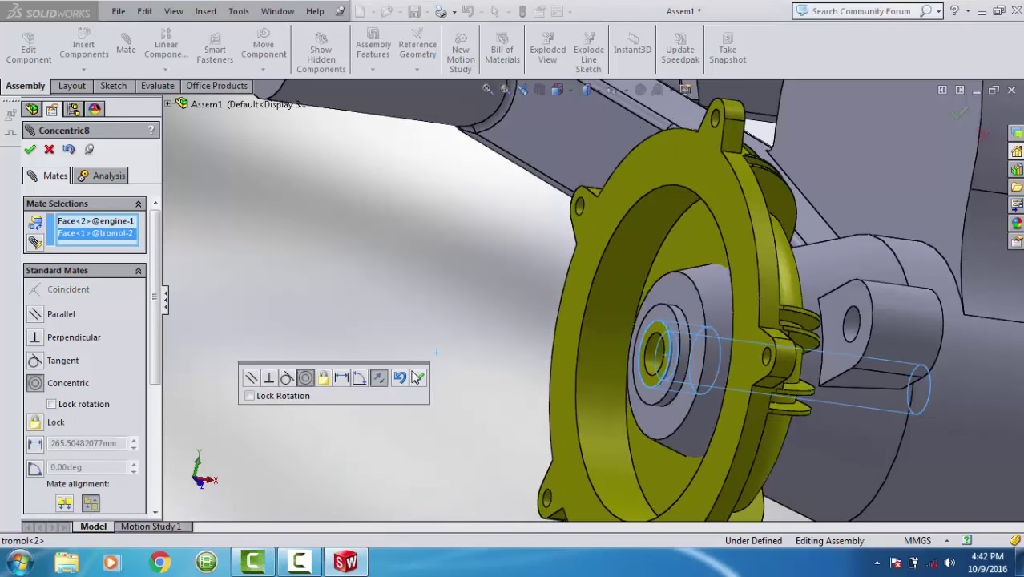
pyautogui.click(380, 380)
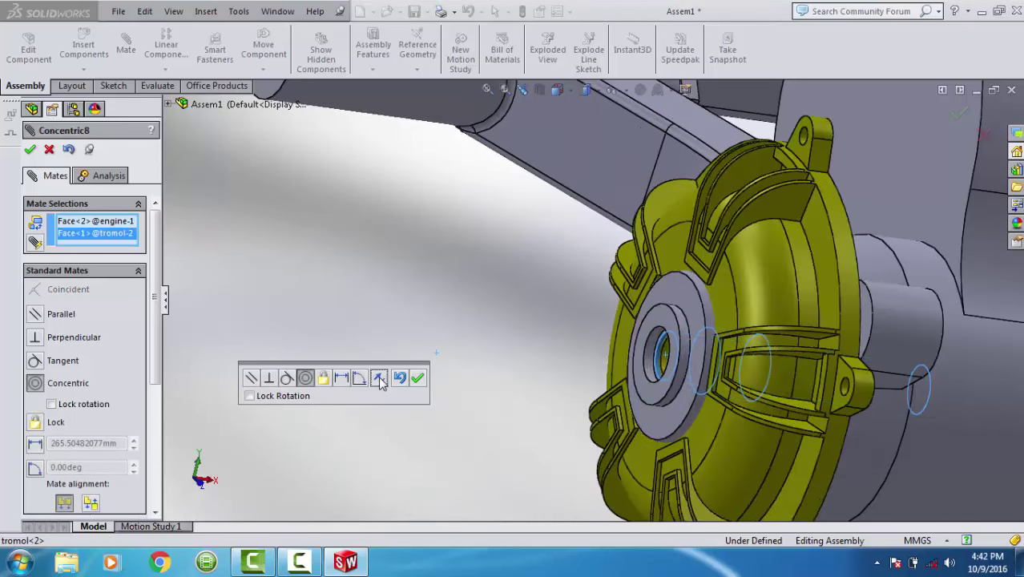
pyautogui.click(418, 377)
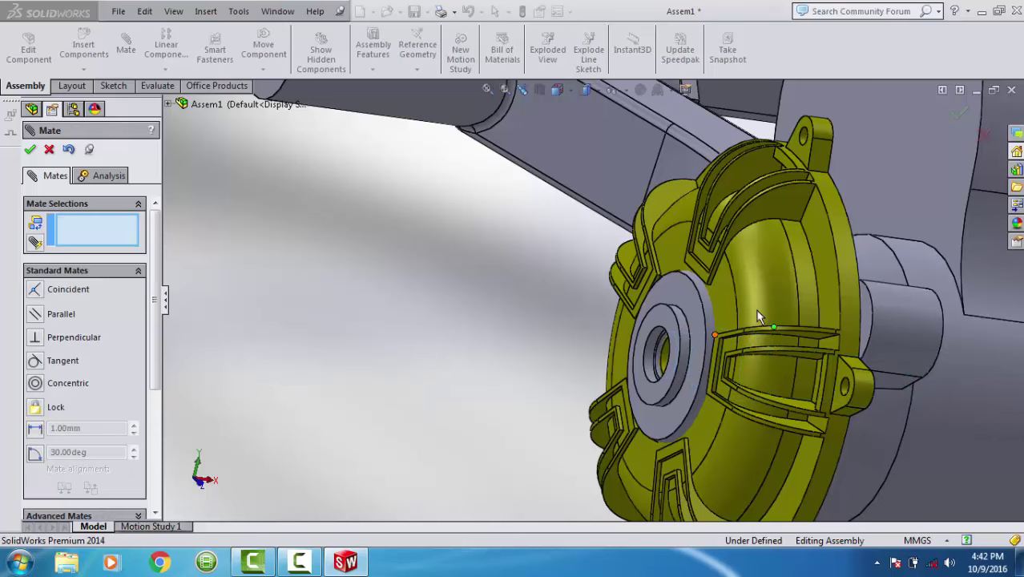
# Seat the drum's circular mounting face coincident with the engine edge and finish mating.
pyautogui.moveTo(756, 309)
pyautogui.mouseDown()
pyautogui.moveTo(598, 305)
pyautogui.moveTo(650, 395)
pyautogui.mouseUp()
pyautogui.moveTo(650, 395); pyautogui.dragTo(588, 355, button='middle')
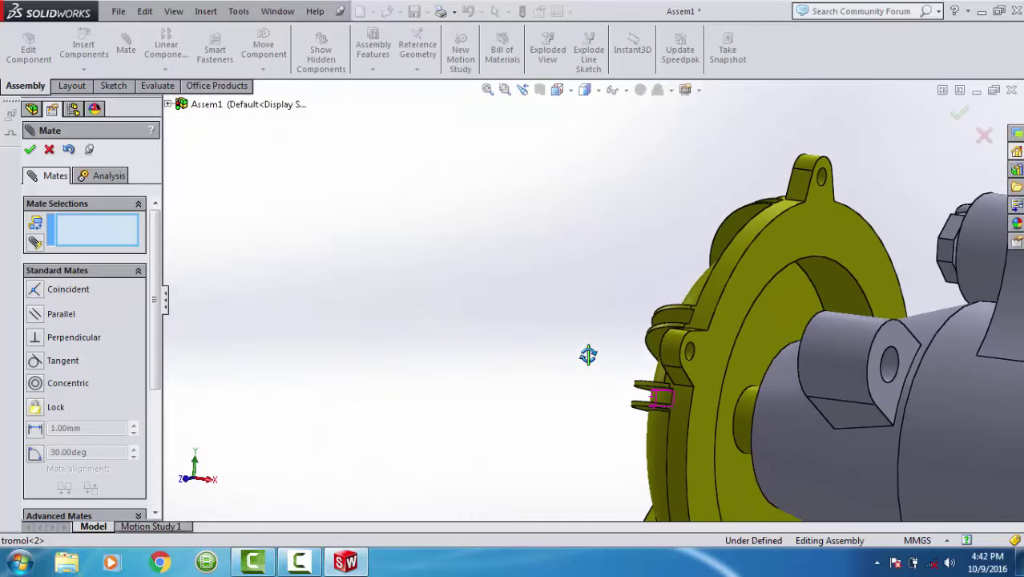
pyautogui.click(731, 417)
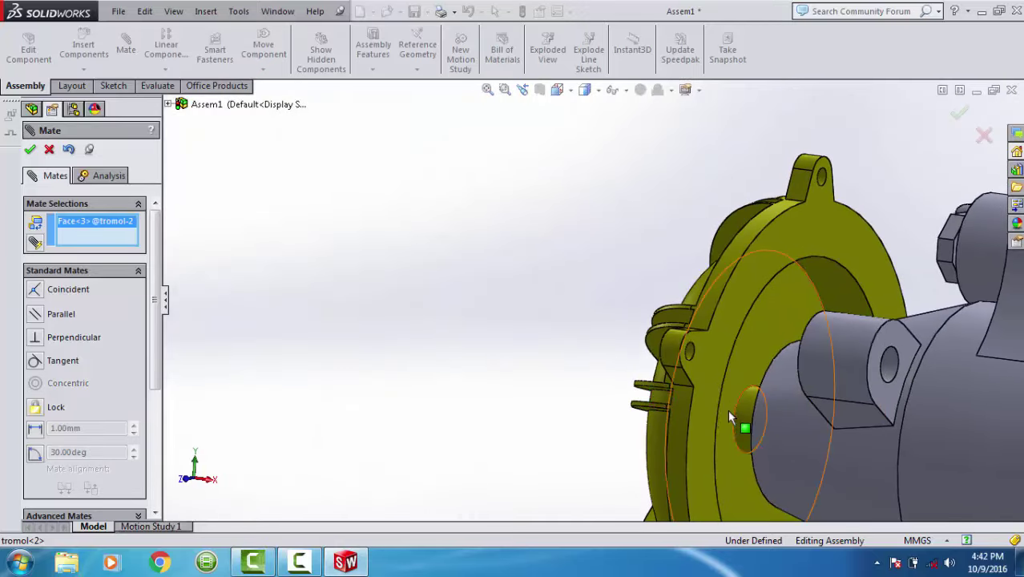
pyautogui.click(767, 385)
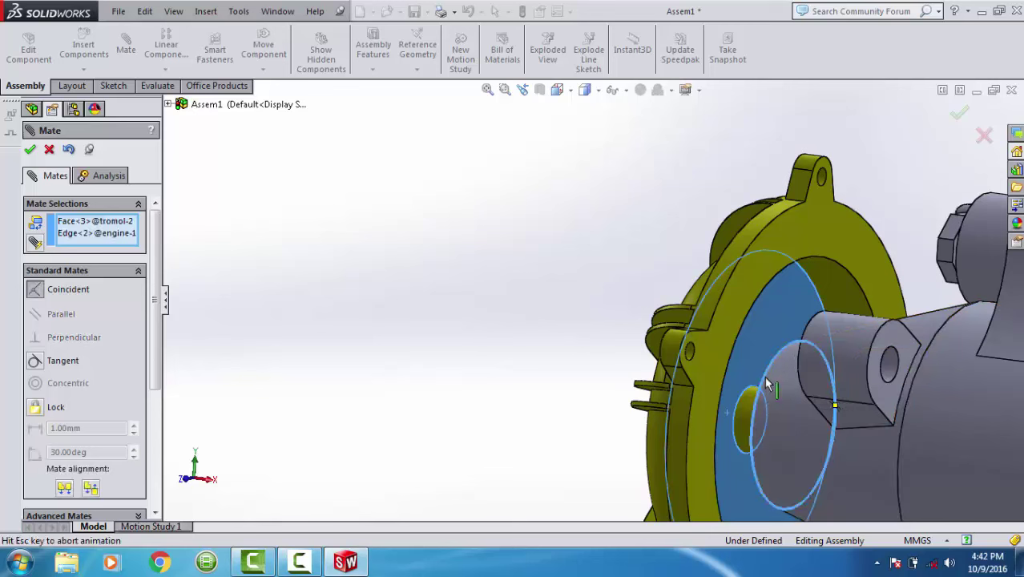
pyautogui.press('Return')
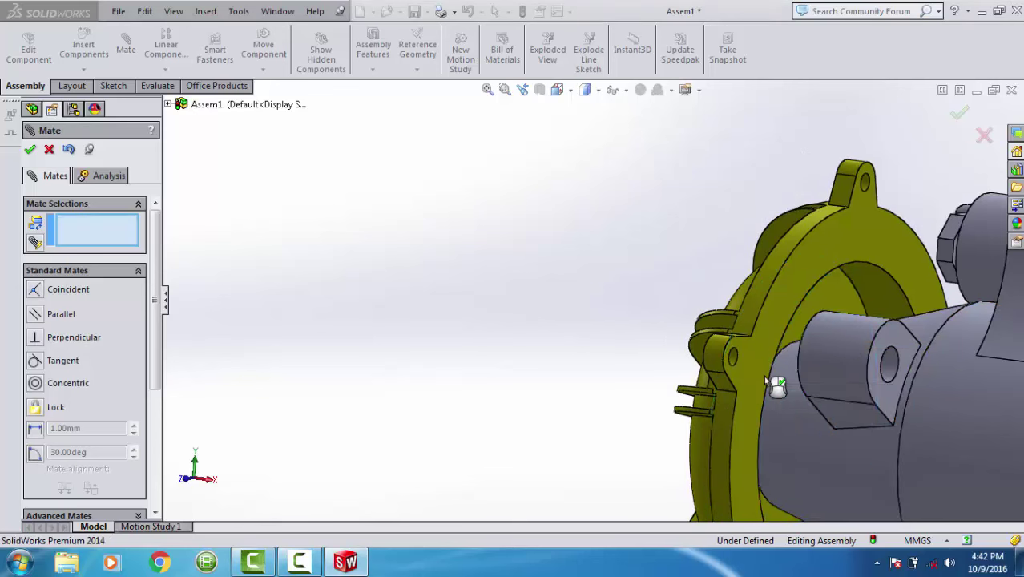
pyautogui.scroll(4, 782, 386)
pyautogui.scroll(3, 785, 389)
pyautogui.moveTo(803, 363); pyautogui.dragTo(835, 414, button='middle')
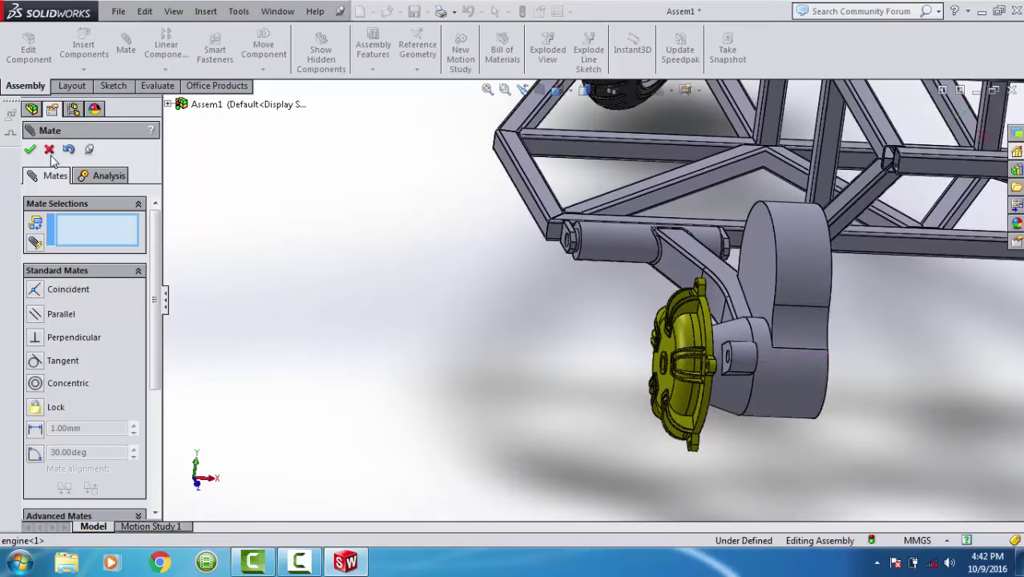
pyautogui.click(31, 150)
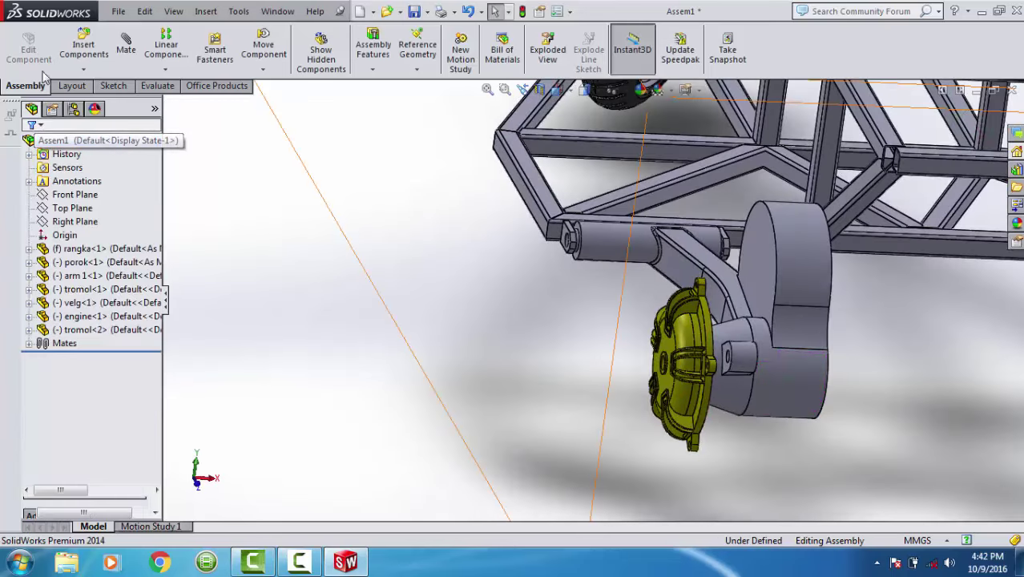
# Insert the velg wheel from the frame trikel folder and place it beside the gold drum.
pyautogui.click(83, 37)
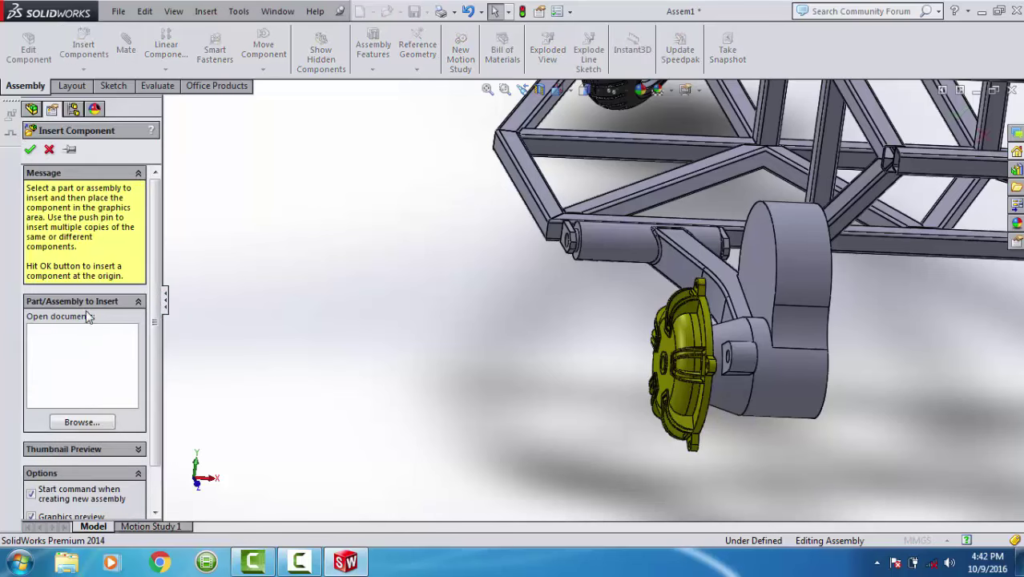
pyautogui.click(84, 422)
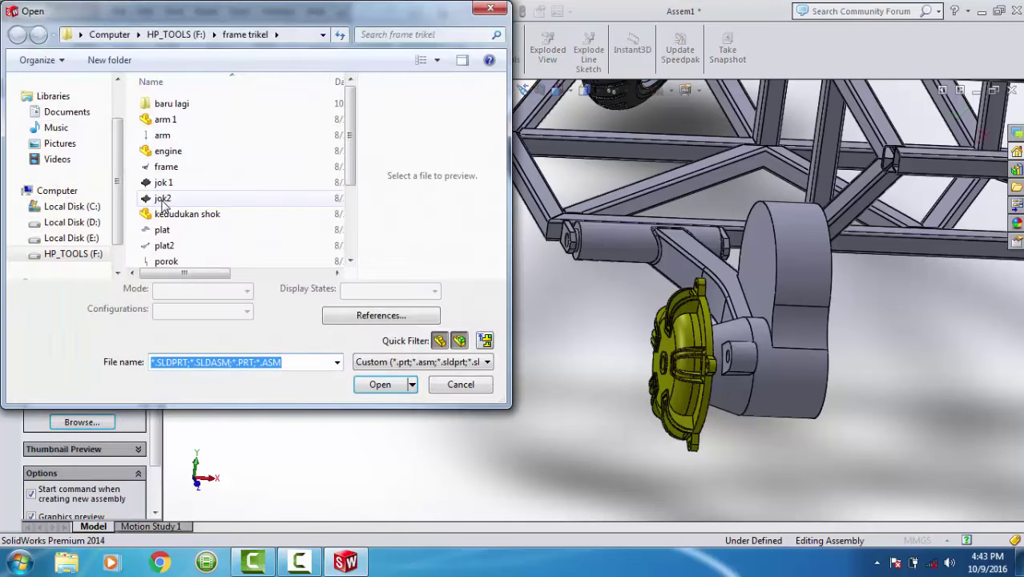
pyautogui.click(165, 205)
pyautogui.scroll(-3, 164, 204)
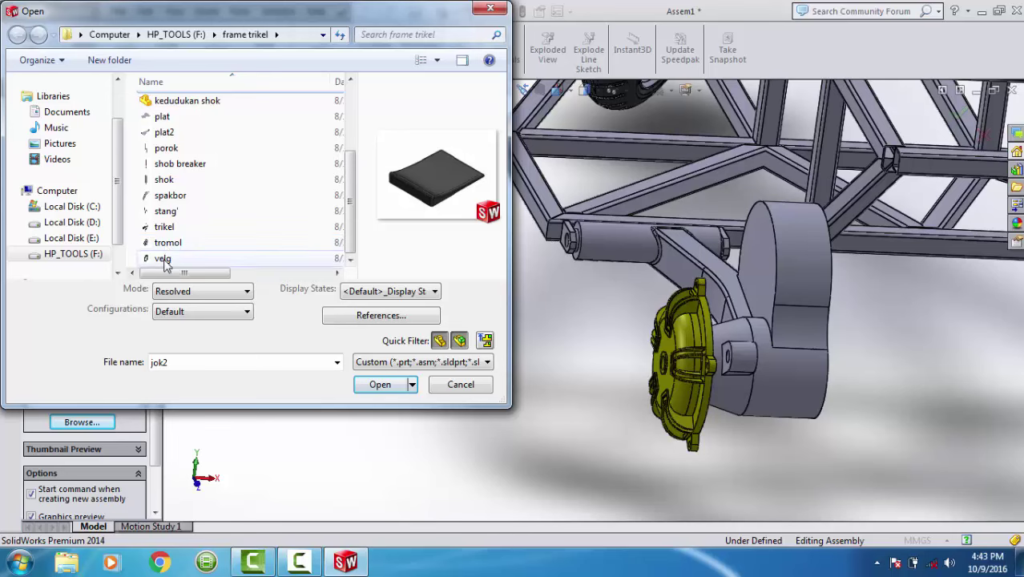
pyautogui.click(164, 260)
pyautogui.click(391, 390)
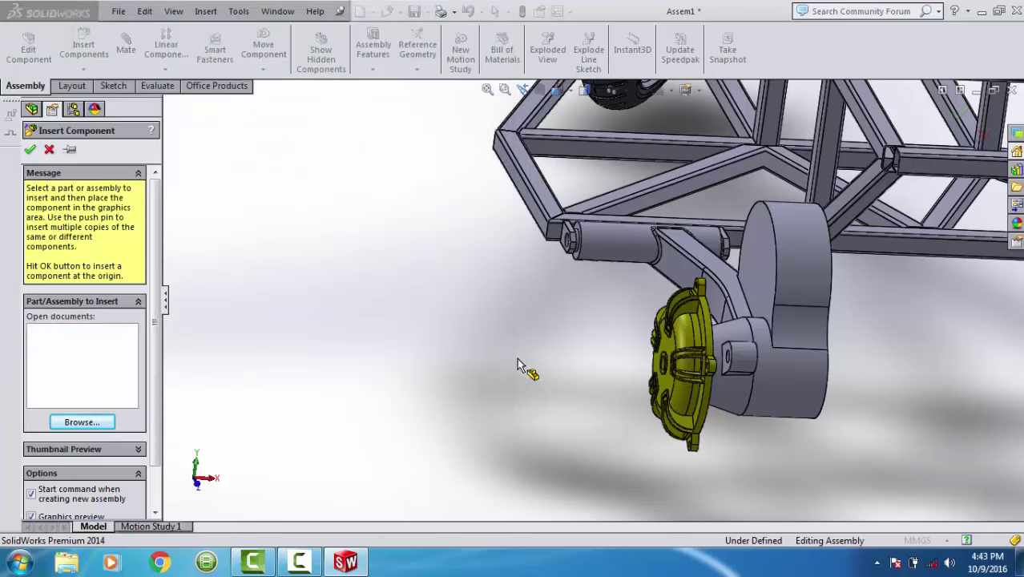
pyautogui.click(602, 363)
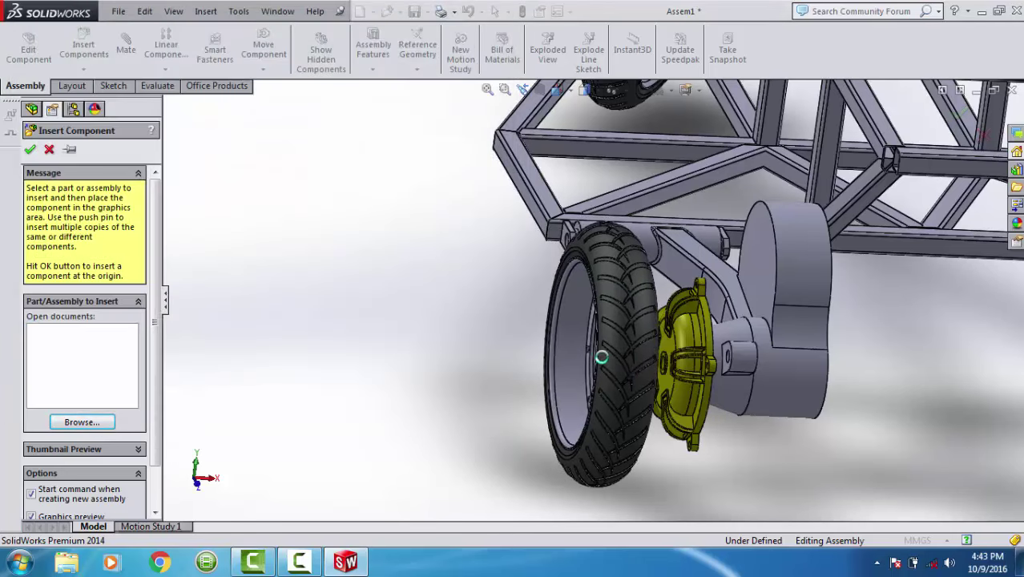
pyautogui.moveTo(619, 340); pyautogui.dragTo(599, 344, button='middle')
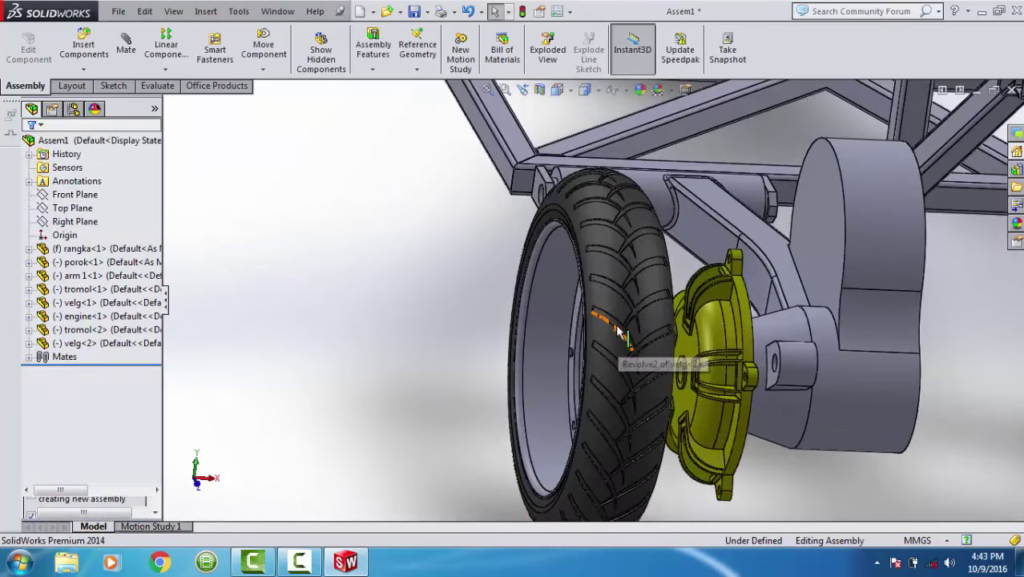
pyautogui.click(634, 327)
pyautogui.moveTo(652, 298)
pyautogui.mouseDown(button='middle')
pyautogui.moveTo(612, 282)
pyautogui.moveTo(601, 241)
pyautogui.mouseUp(button='middle')
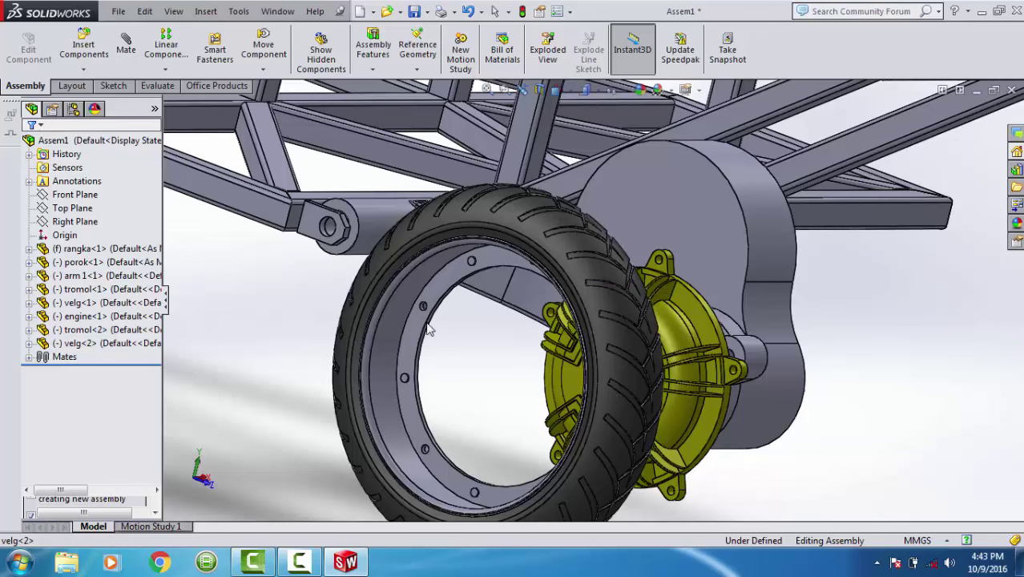
# Centre the velg-2 wheel rim concentric on the tromol-2 drum.
pyautogui.click(405, 329)
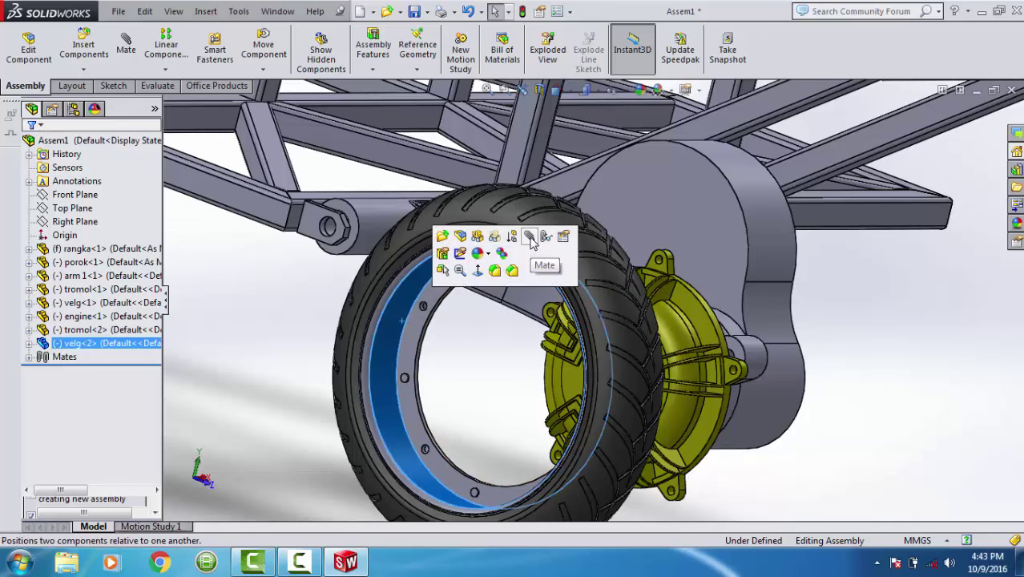
pyautogui.press('m')
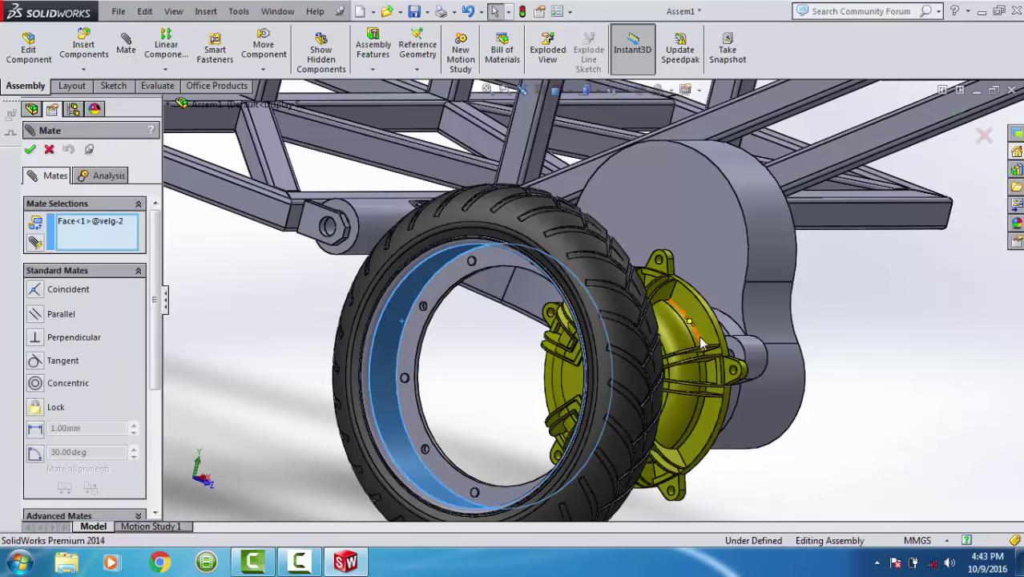
pyautogui.moveTo(670, 332)
pyautogui.mouseDown(button='middle')
pyautogui.moveTo(676, 340)
pyautogui.moveTo(713, 326)
pyautogui.mouseUp(button='middle')
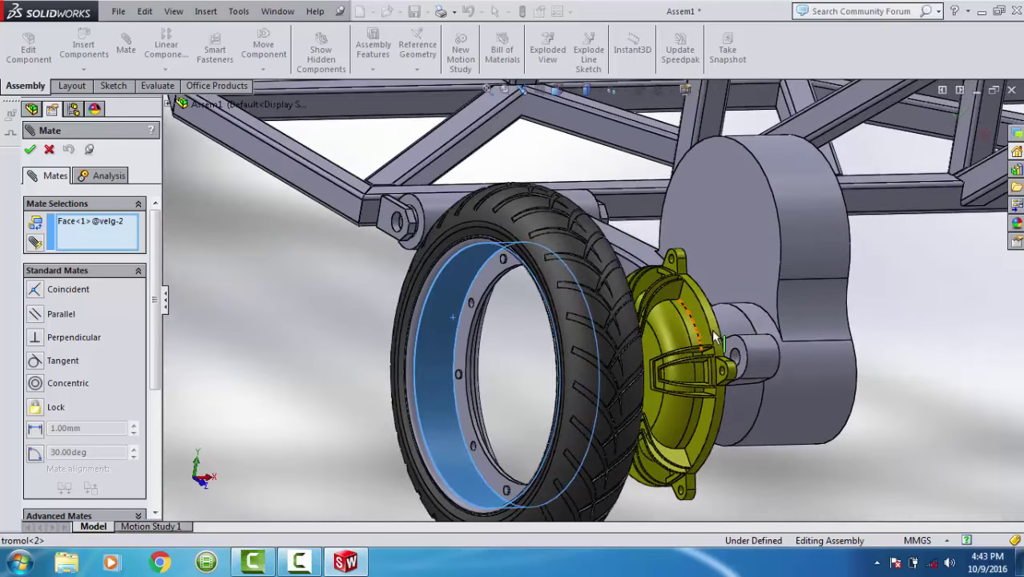
pyautogui.click(714, 327)
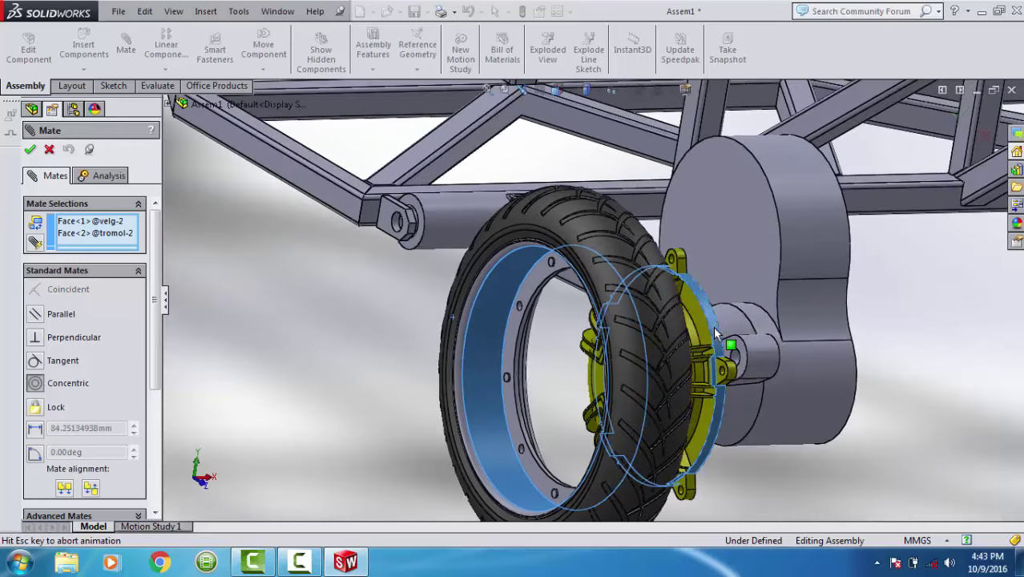
pyautogui.press('Return')
# Align a rim bolt hole with a drum tab hole.
pyautogui.scroll(-5, 529, 323)
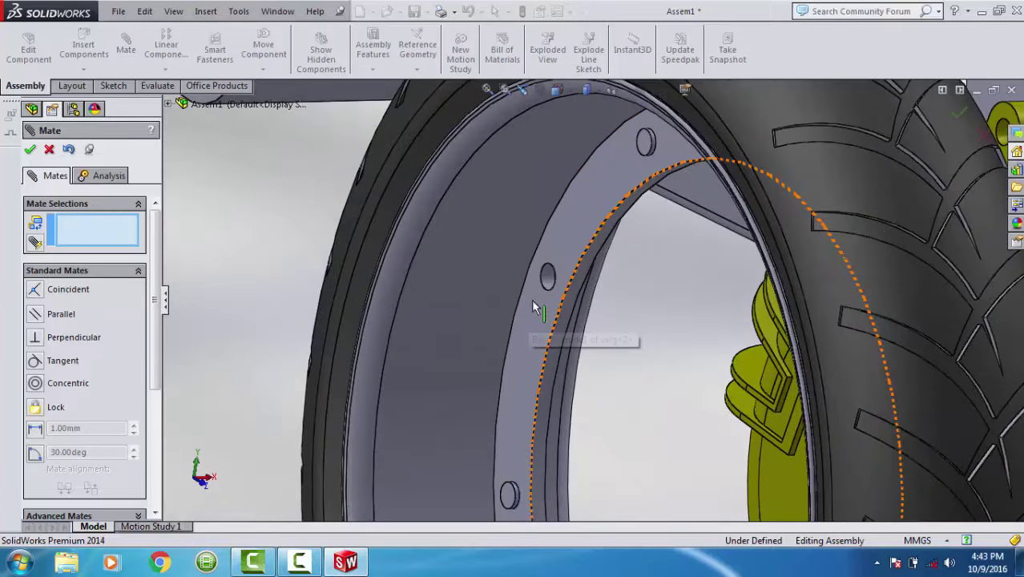
pyautogui.click(548, 282)
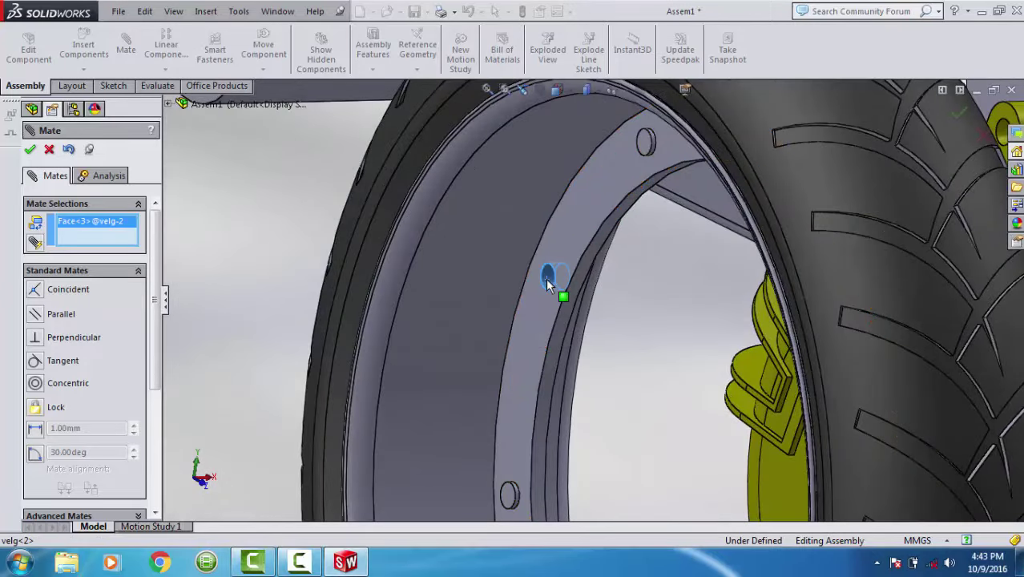
pyautogui.scroll(5, 546, 278)
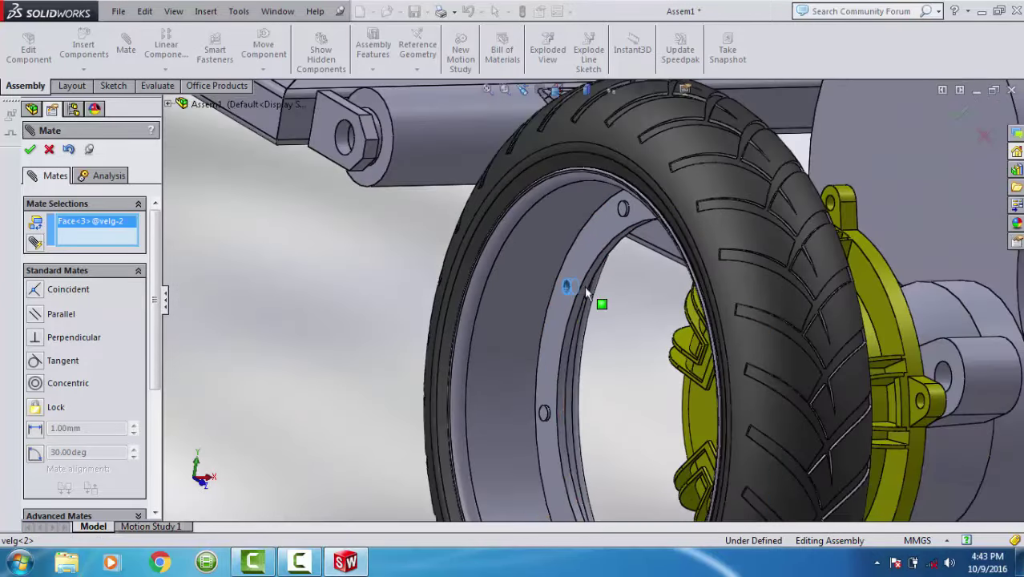
pyautogui.click(834, 212)
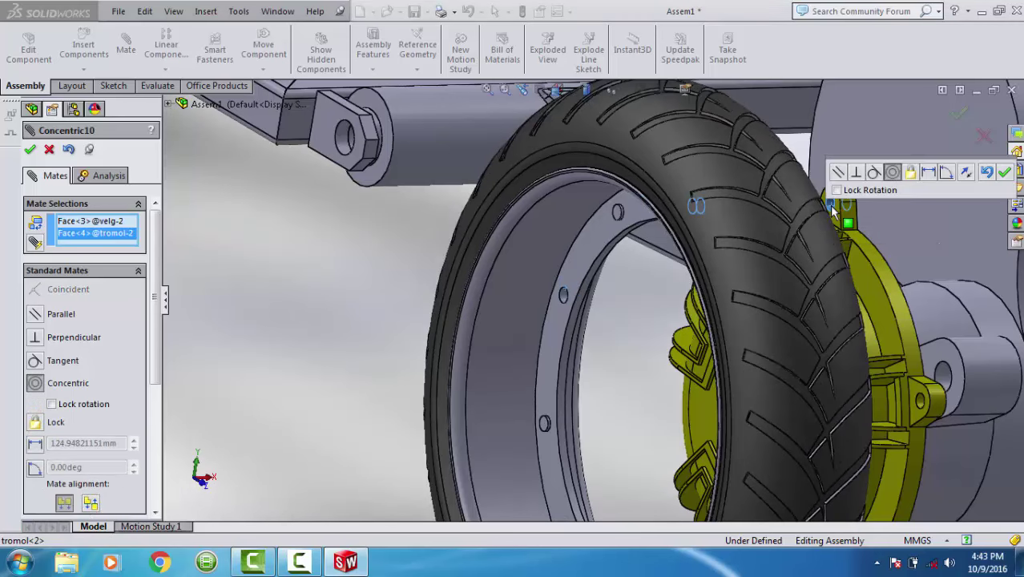
pyautogui.press('Return')
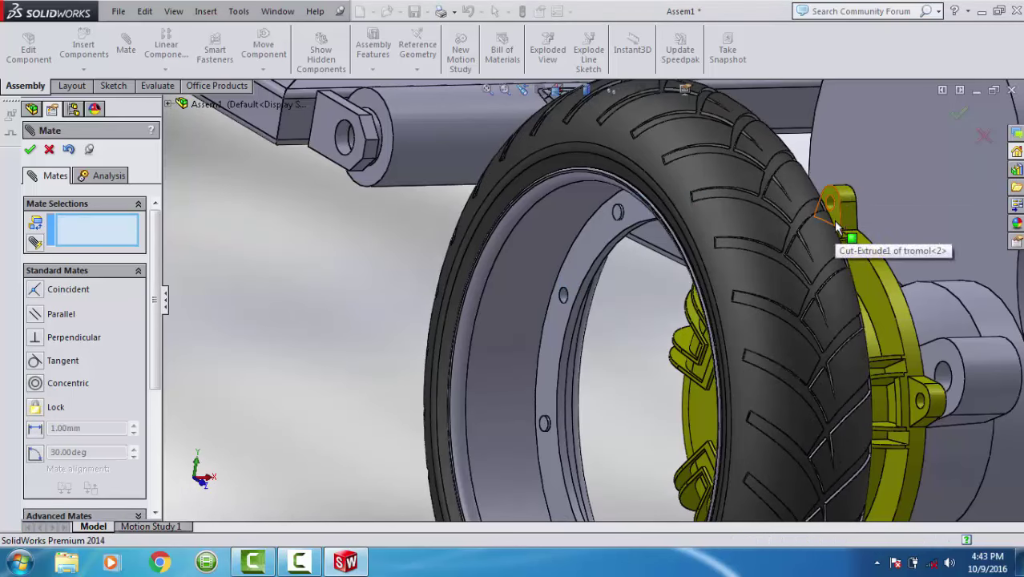
# Mate the velg-2 rim face coincident with the drum tab face and close the Mate tool.
pyautogui.click(835, 224)
pyautogui.moveTo(744, 295); pyautogui.dragTo(681, 279, button='middle')
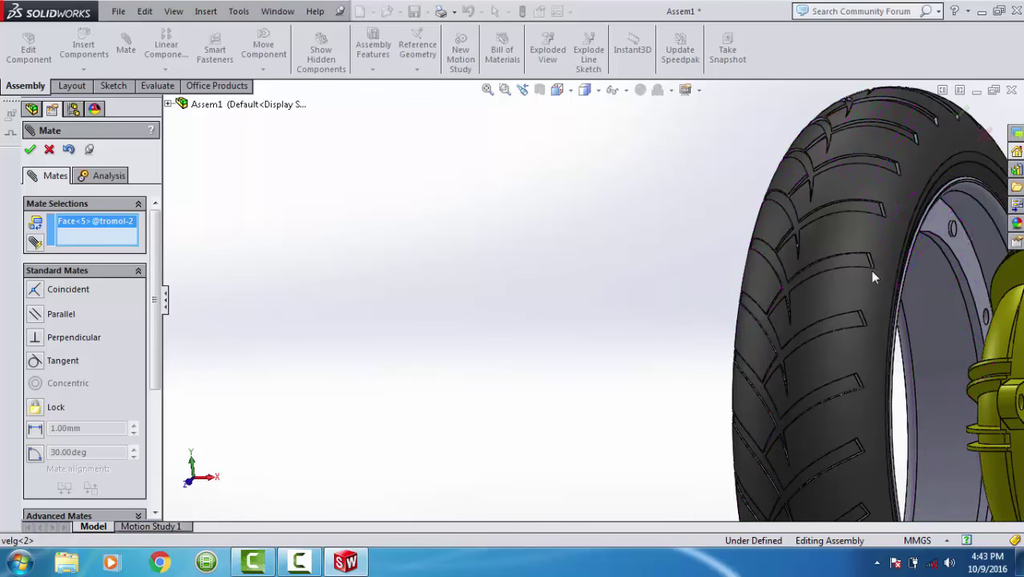
pyautogui.click(980, 262)
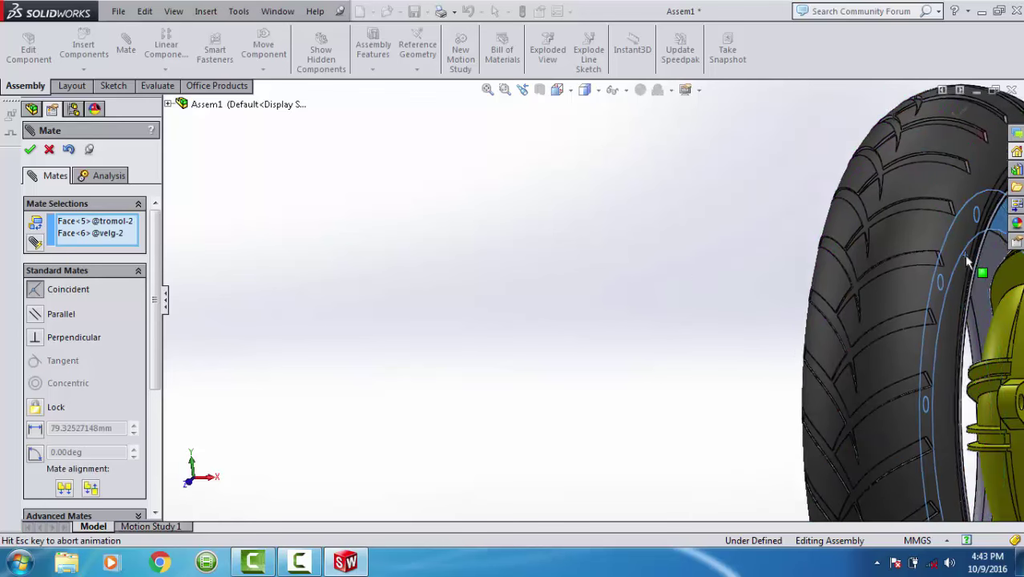
pyautogui.press('Return')
pyautogui.scroll(3, 848, 317)
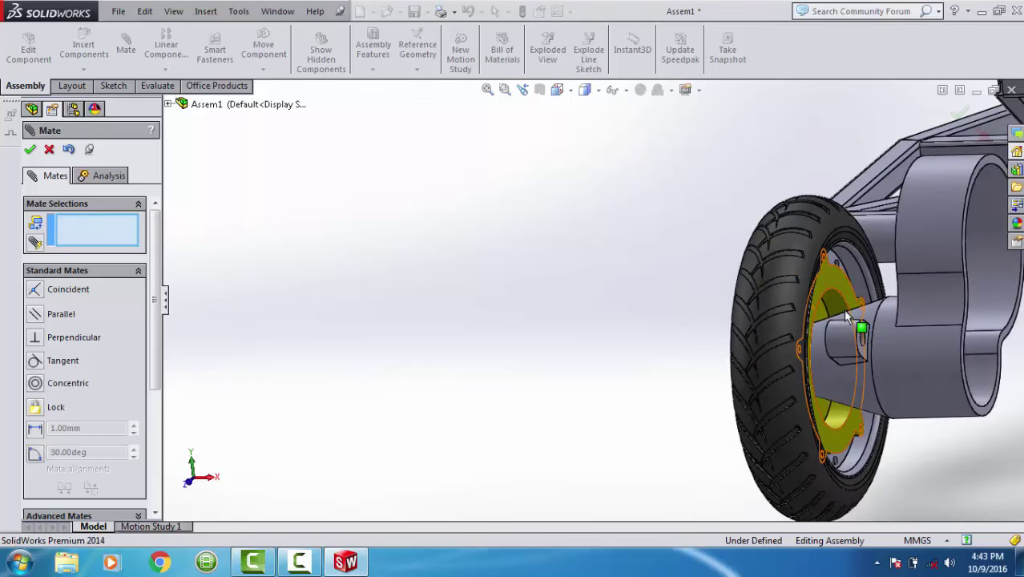
pyautogui.moveTo(847, 312); pyautogui.dragTo(917, 323, button='middle')
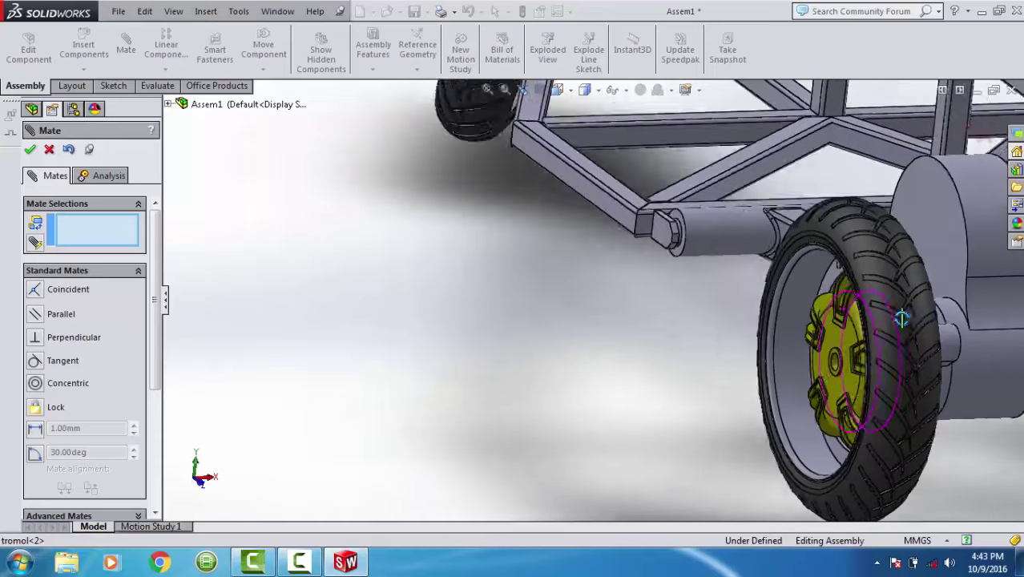
pyautogui.scroll(2, 917, 323)
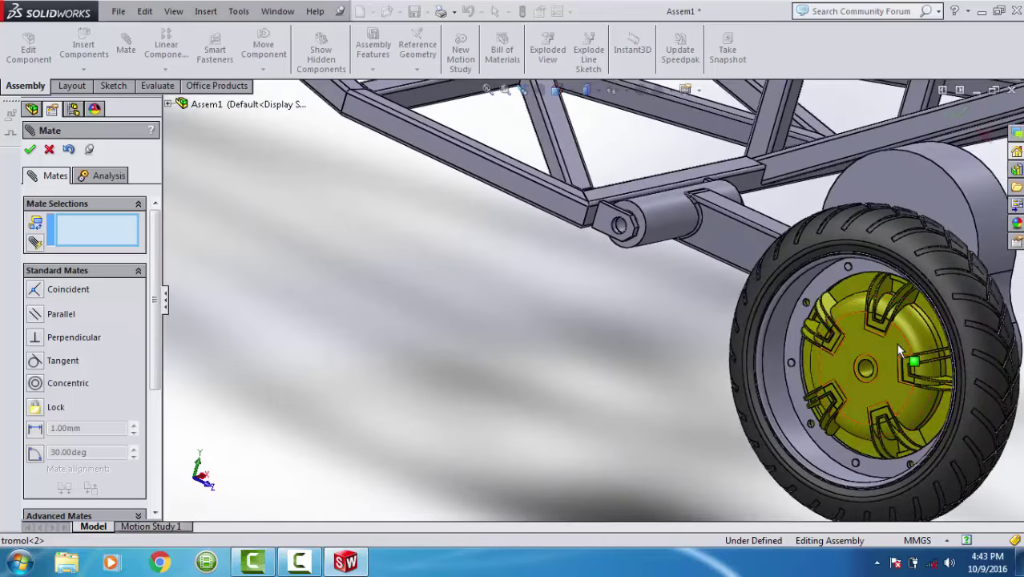
pyautogui.scroll(3, 834, 361)
pyautogui.moveTo(709, 361); pyautogui.dragTo(646, 359, button='middle')
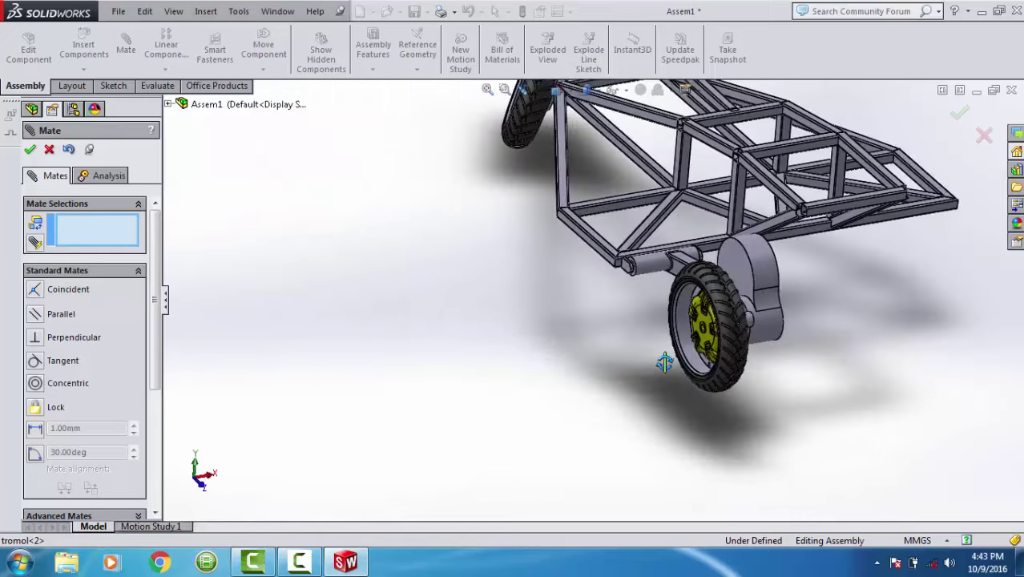
pyautogui.click(30, 150)
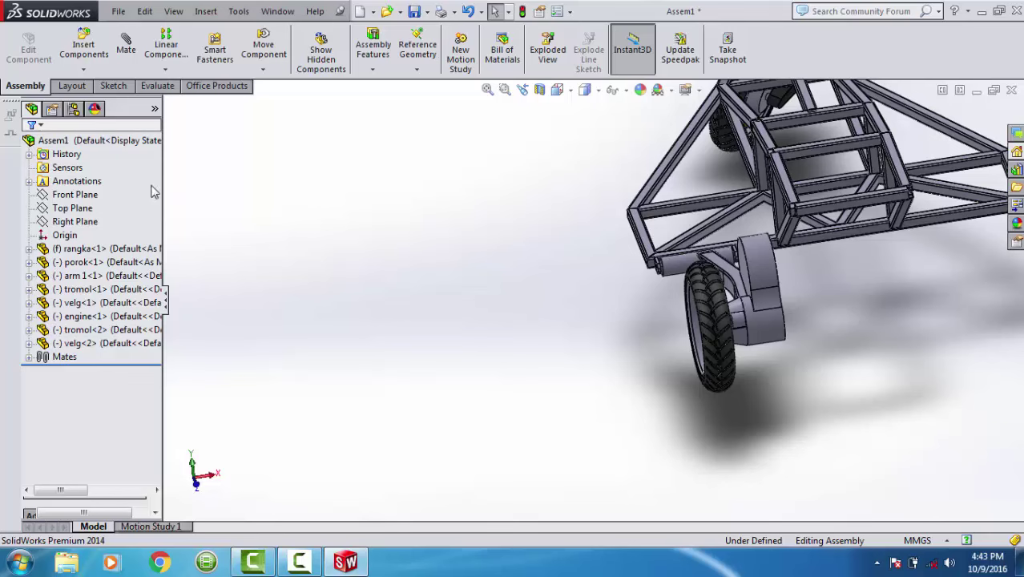
# Insert the velg part from the frame trikel folder as velg<3> beside the existing rear wheel.
pyautogui.click(85, 50)
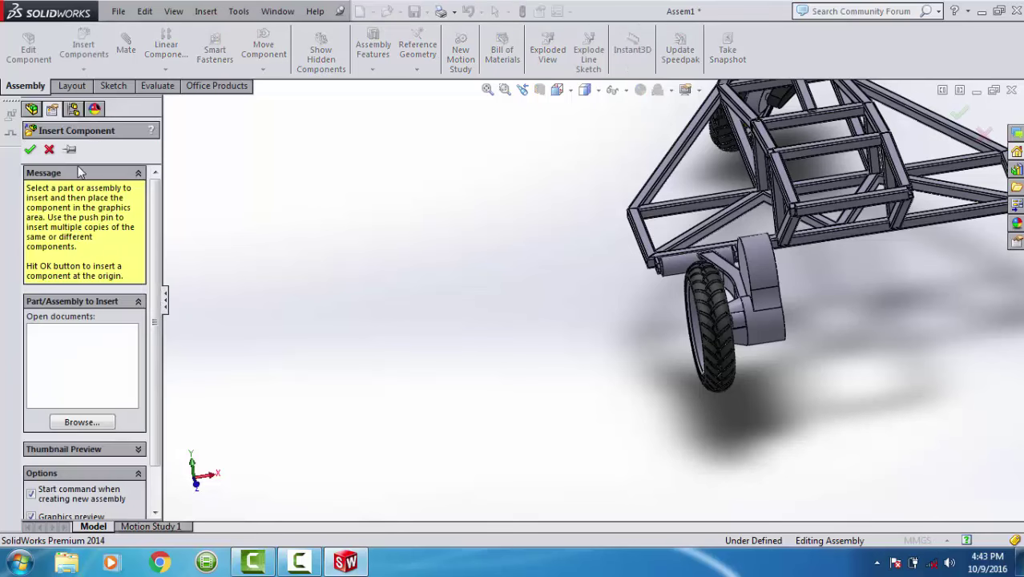
pyautogui.click(83, 422)
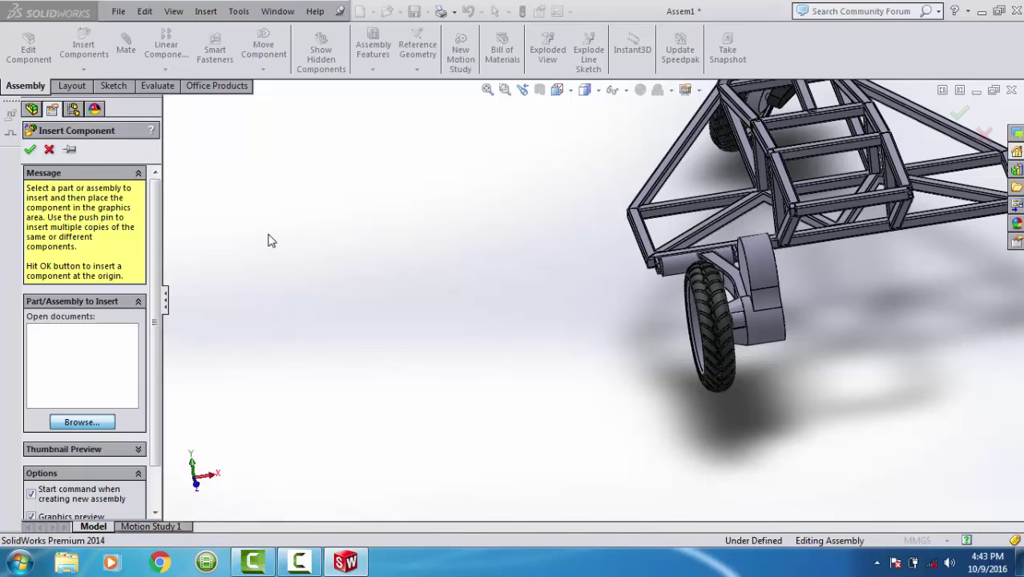
pyautogui.click(187, 231)
pyautogui.scroll(-3, 184, 240)
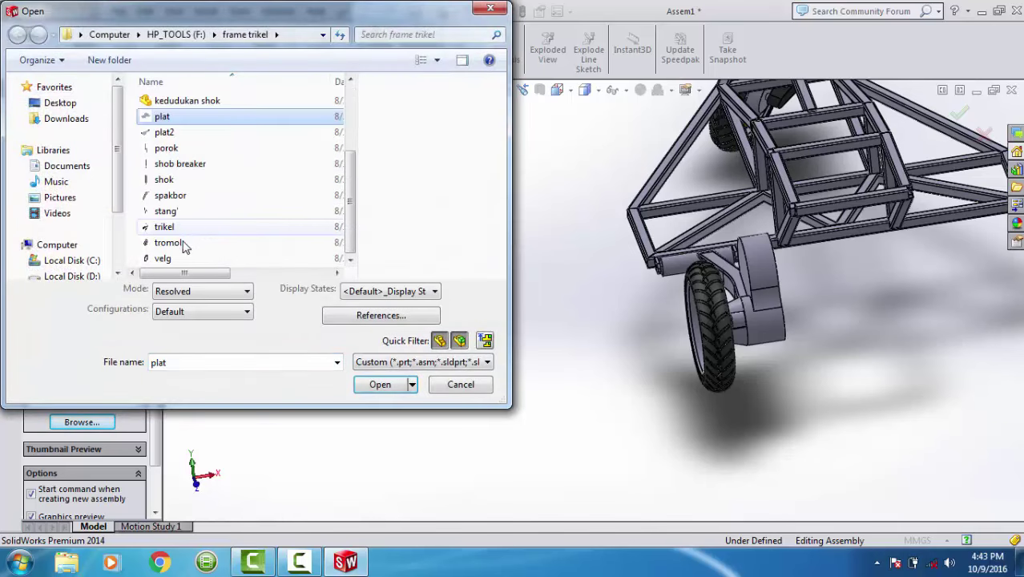
pyautogui.click(183, 258)
pyautogui.click(375, 385)
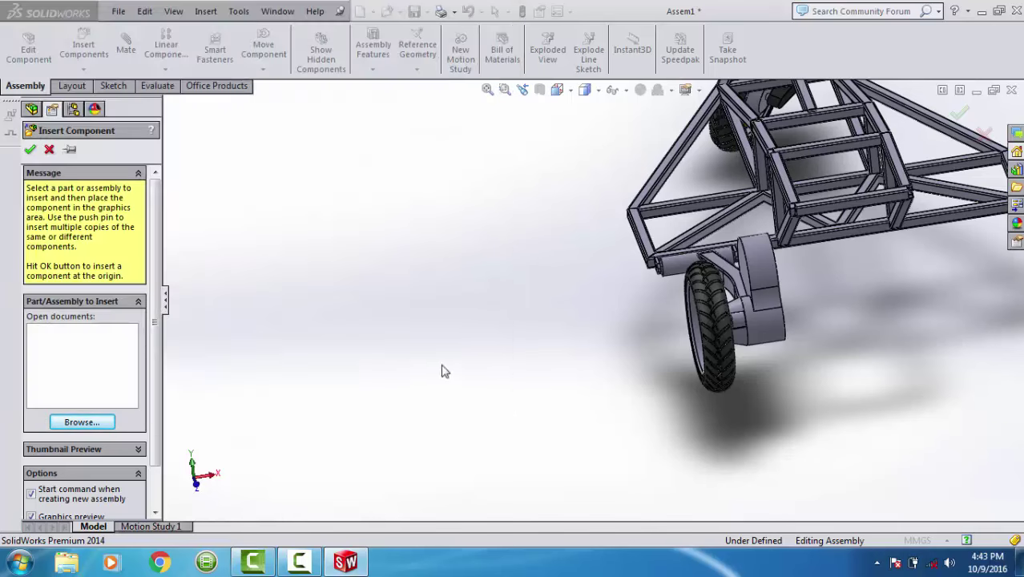
pyautogui.scroll(-2, 609, 337)
pyautogui.scroll(-2, 625, 328)
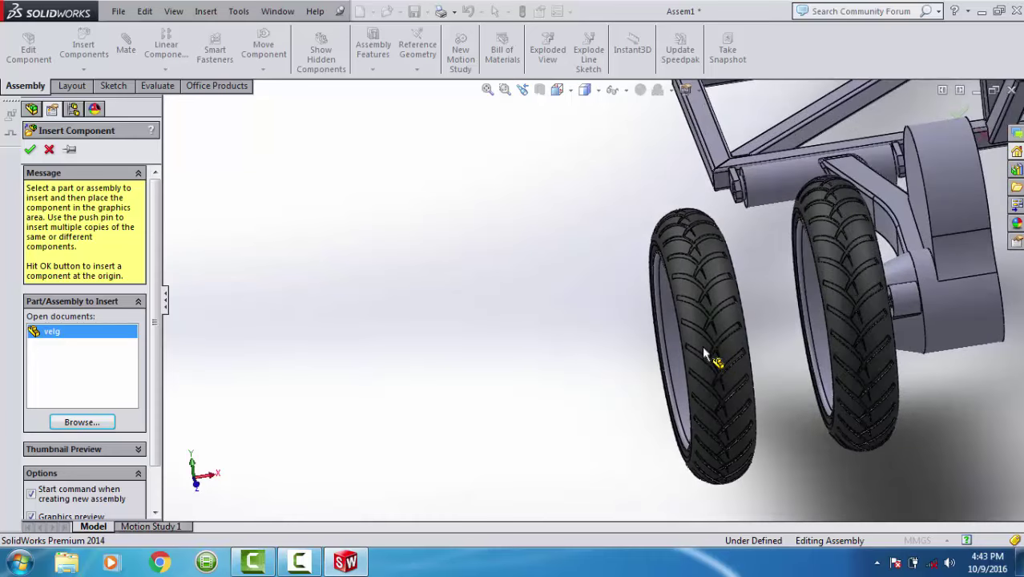
pyautogui.click(704, 353)
pyautogui.moveTo(753, 269); pyautogui.dragTo(705, 297, button='middle')
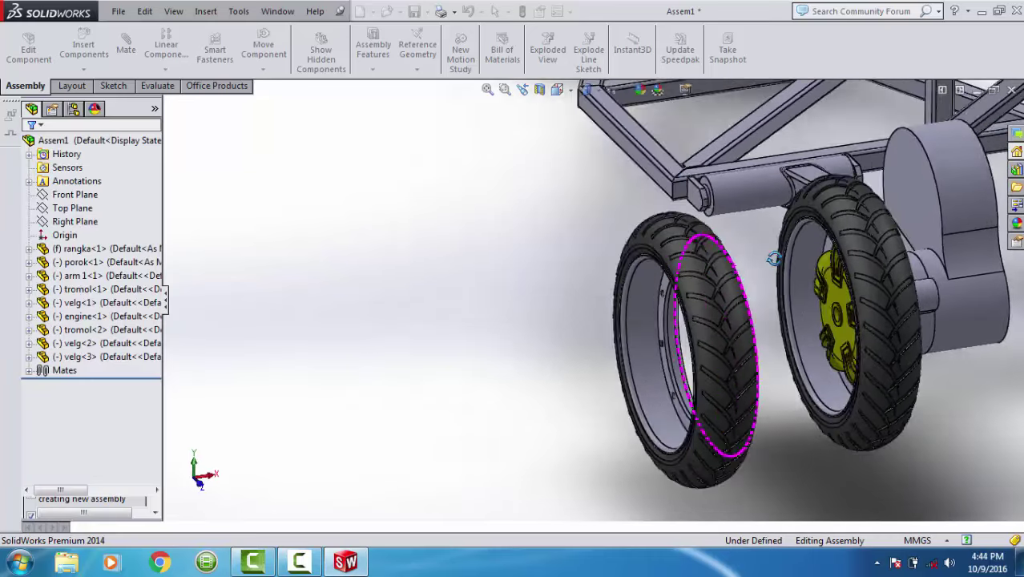
pyautogui.scroll(-2, 699, 303)
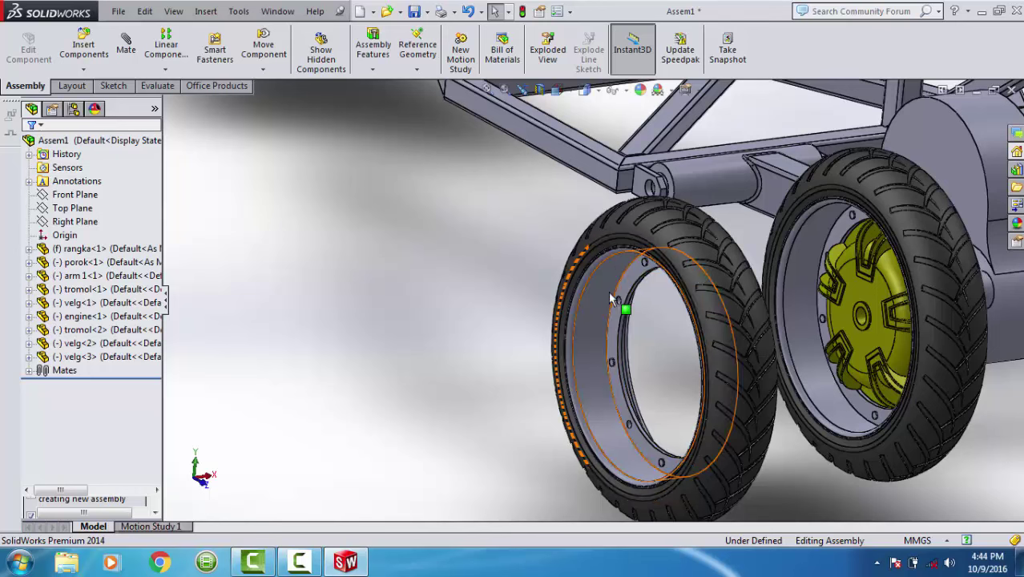
# Make the rim faces of velg<3> and velg<2> concentric.
pyautogui.click(614, 293)
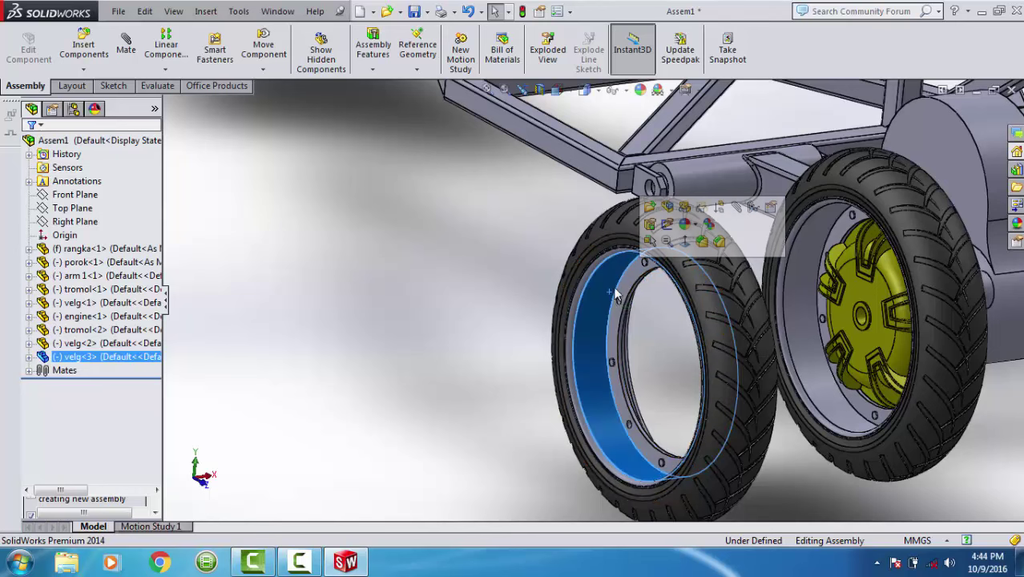
pyautogui.keyDown('ctrl'); pyautogui.click(806, 294); pyautogui.keyUp('ctrl')
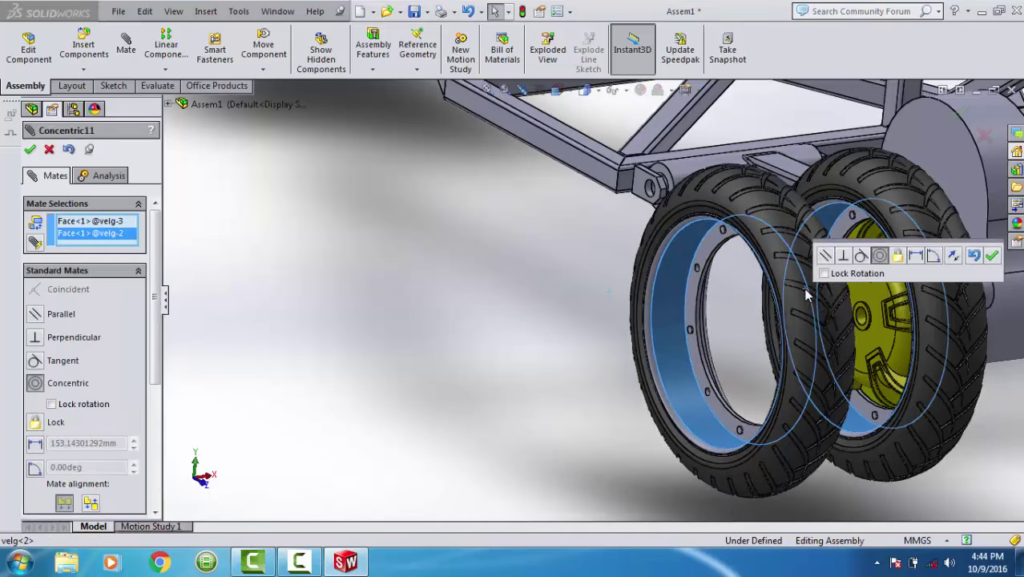
pyautogui.press('Return')
pyautogui.scroll(-3, 725, 250)
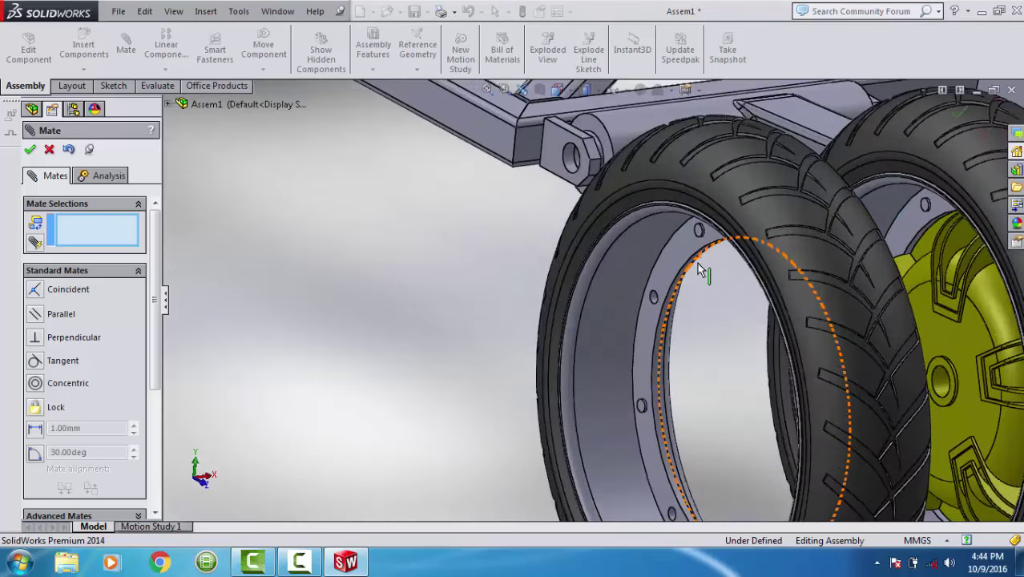
pyautogui.scroll(-3, 634, 301)
# Mate a bolt hole on each rim concentric, then select both rims' side faces.
pyautogui.click(629, 317)
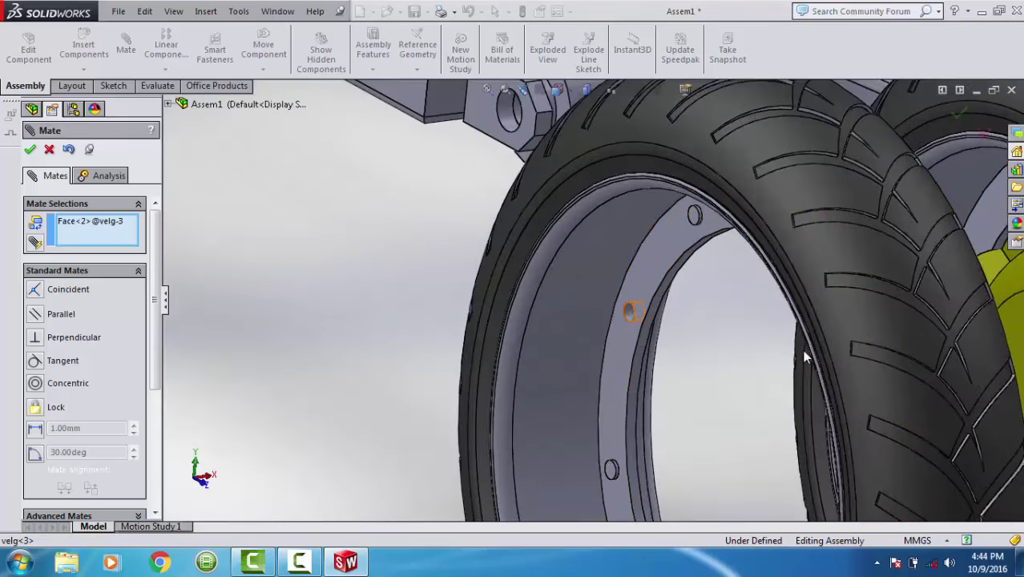
pyautogui.scroll(3, 831, 358)
pyautogui.moveTo(874, 393); pyautogui.dragTo(802, 401, button='middle')
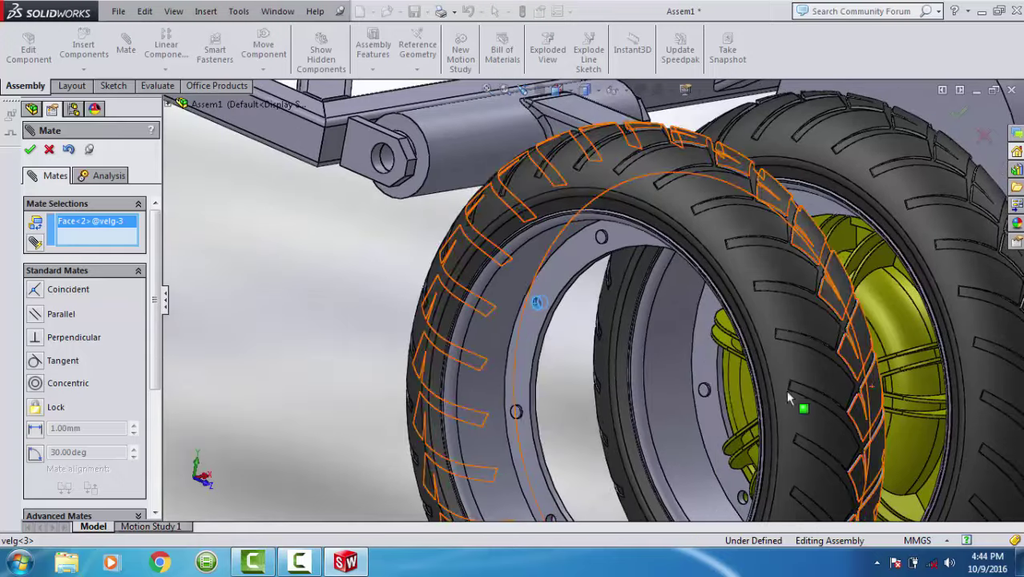
pyautogui.scroll(-3, 709, 280)
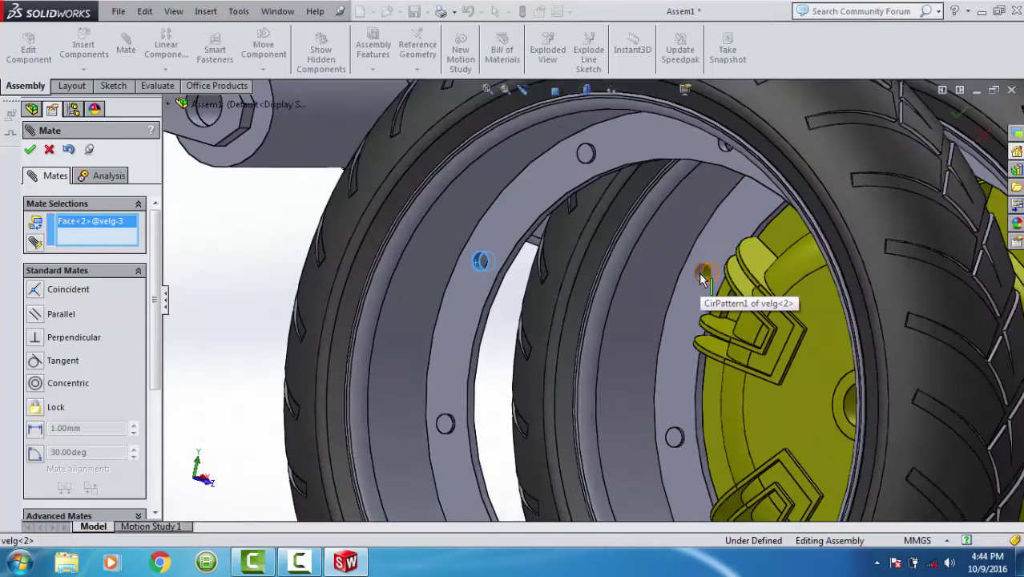
pyautogui.click(700, 273)
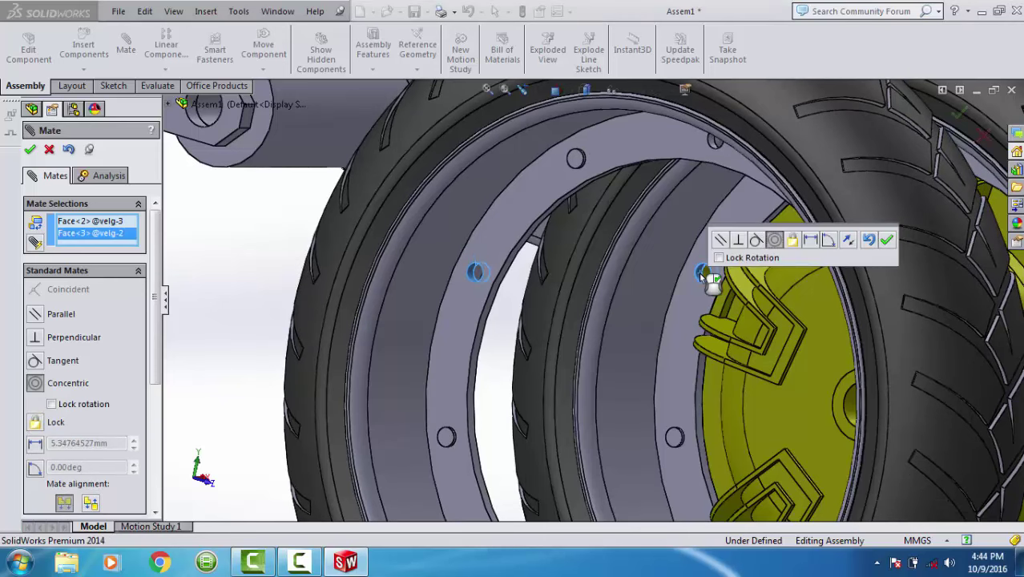
pyautogui.press('Return')
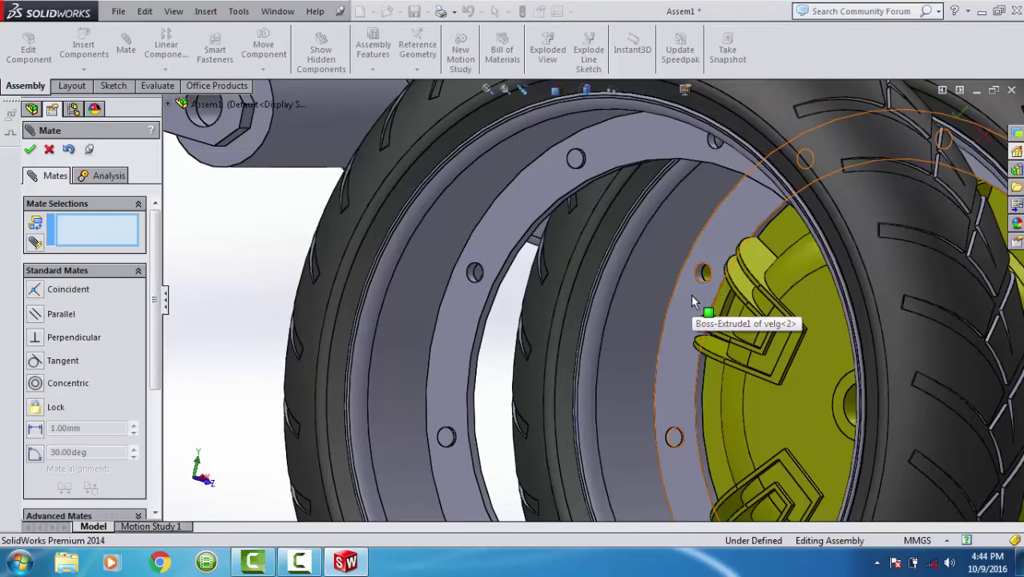
pyautogui.click(693, 298)
pyautogui.click(520, 210)
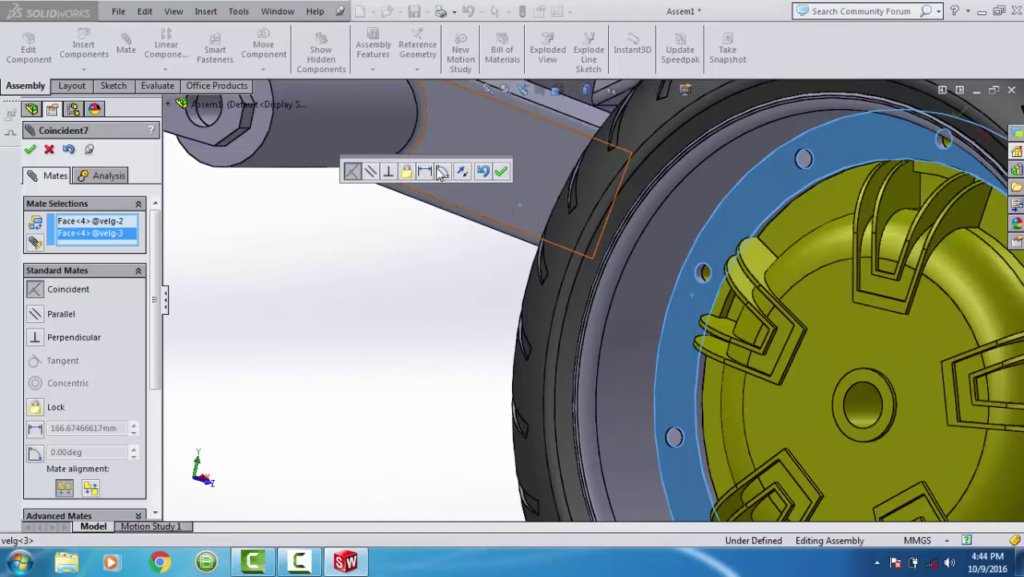
# Add a 90 mm distance mate between the side faces of the two rims.
pyautogui.click(426, 172)
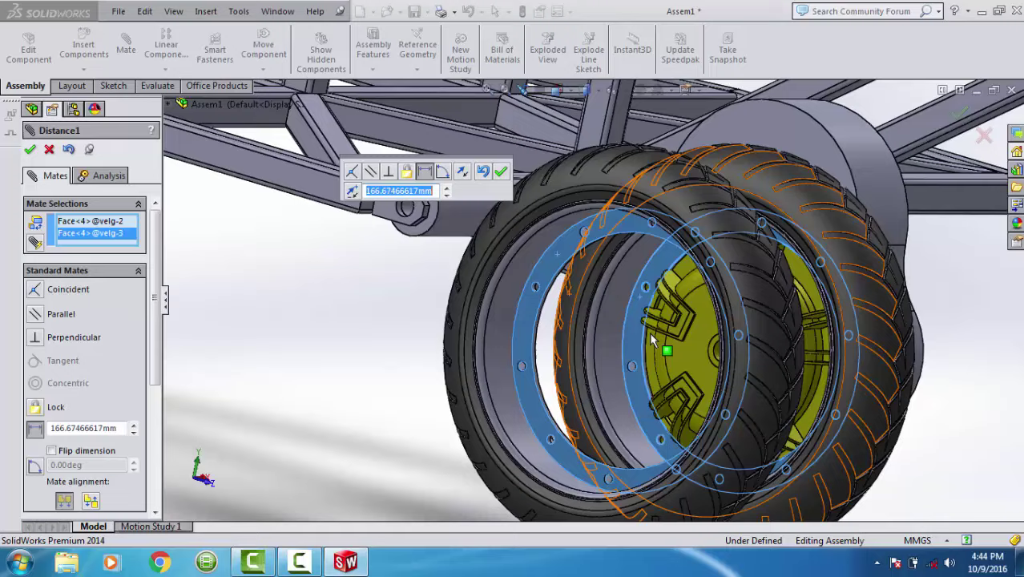
pyautogui.scroll(5, 653, 339)
pyautogui.moveTo(651, 333); pyautogui.dragTo(520, 239, button='middle')
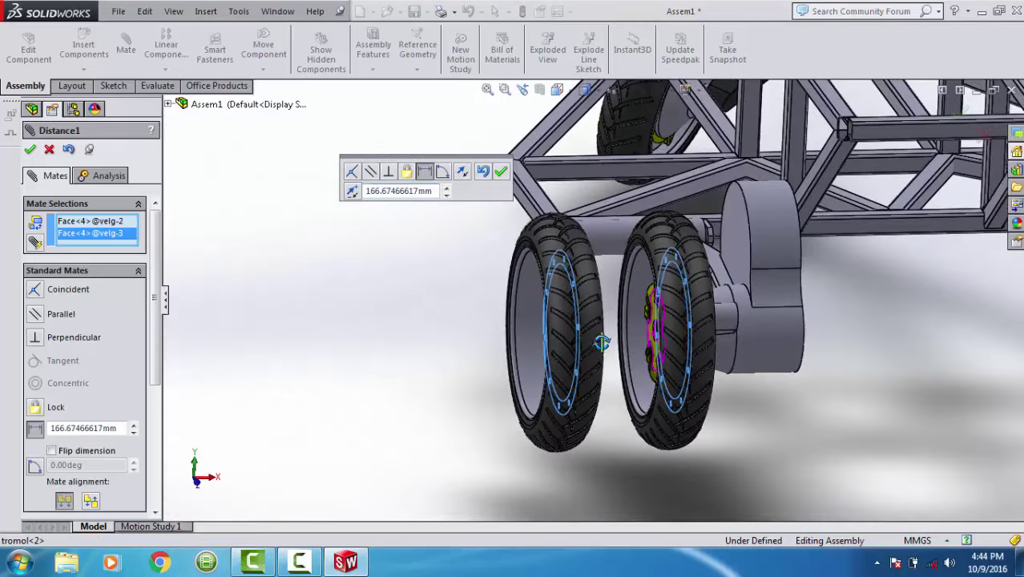
pyautogui.click(447, 196)
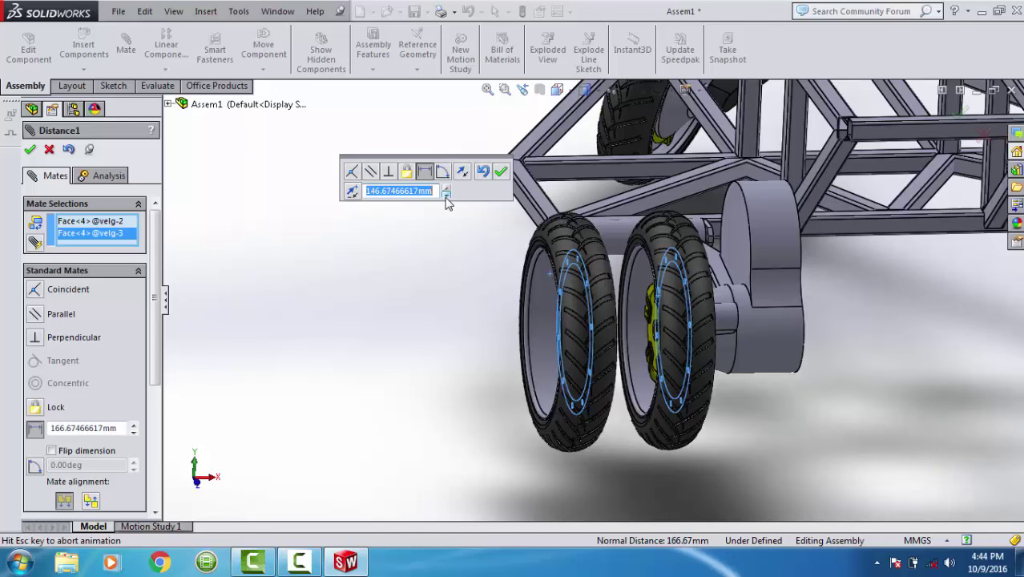
pyautogui.click(447, 196)
pyautogui.click(446, 195)
pyautogui.click(446, 195)
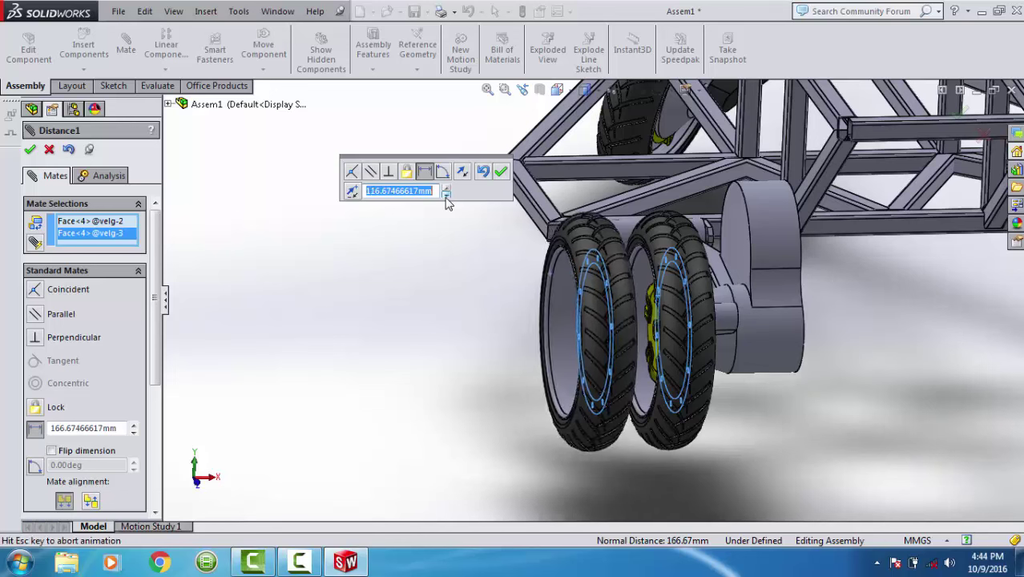
pyautogui.click(446, 195)
pyautogui.click(446, 196)
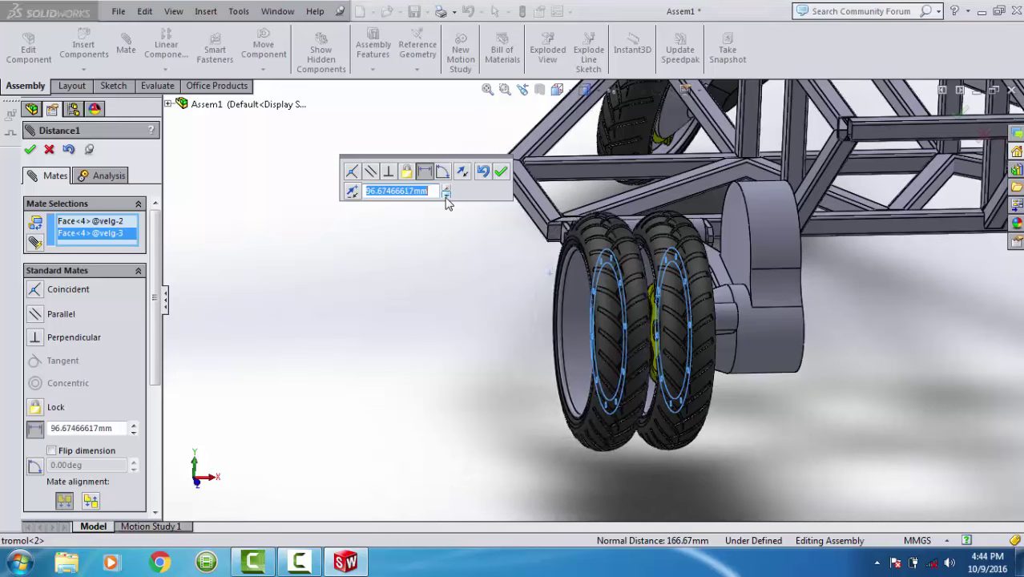
pyautogui.click(446, 196)
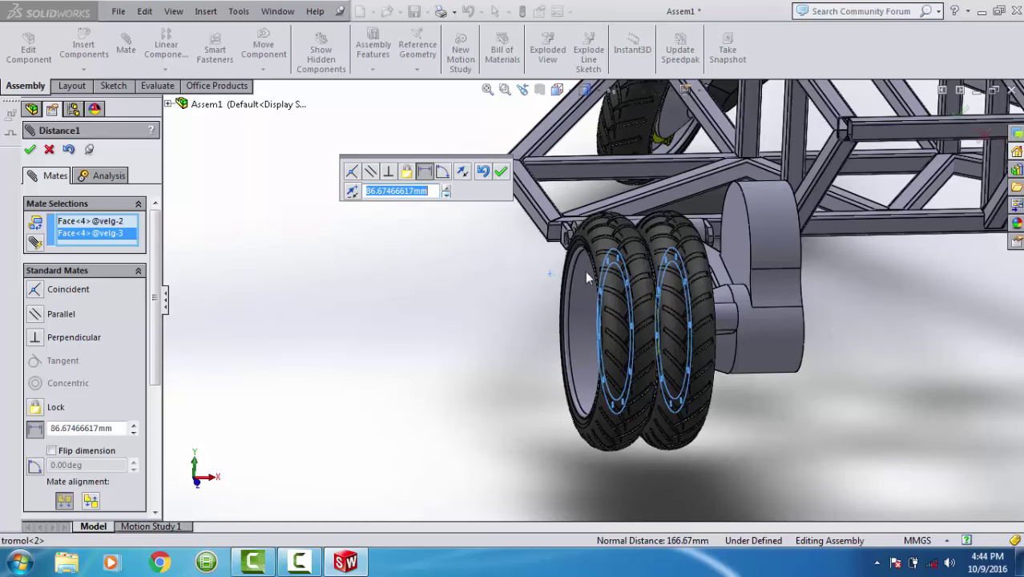
pyautogui.scroll(-3, 566, 272)
pyautogui.write('90')
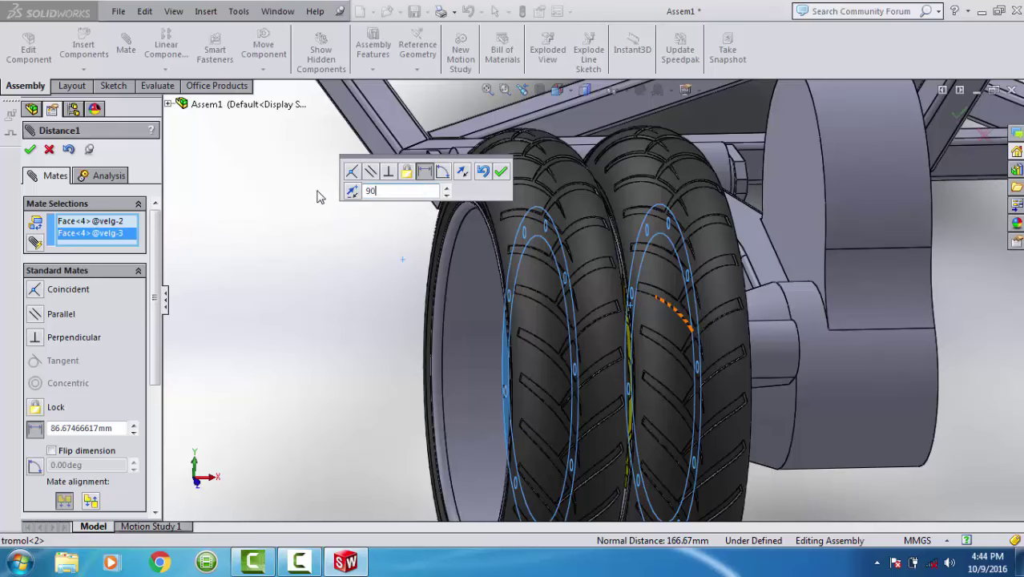
pyautogui.press('Return')
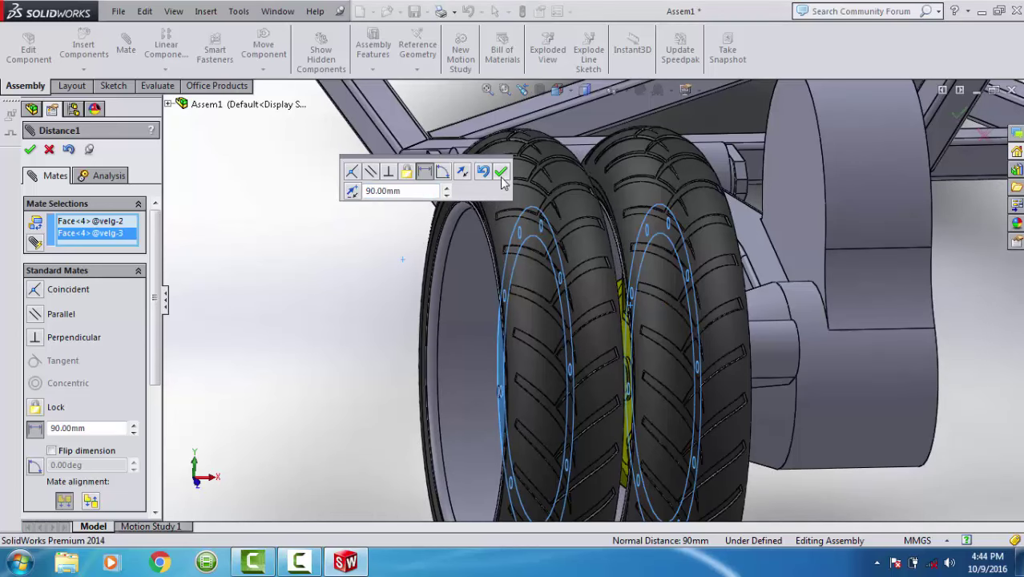
pyautogui.click(503, 173)
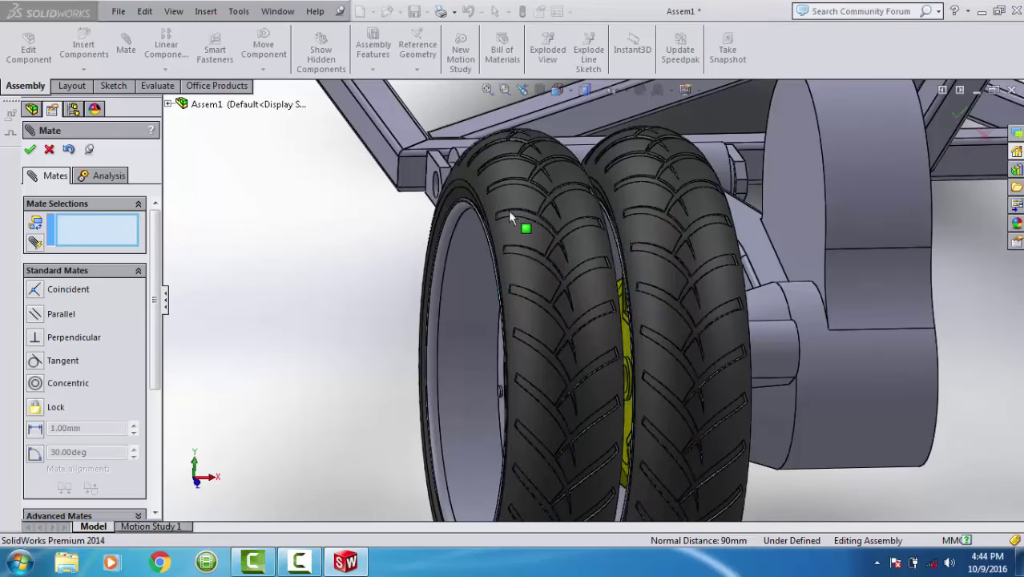
# View the whole frame from behind and close the Mate PropertyManager.
pyautogui.scroll(5, 496, 295)
pyautogui.moveTo(482, 295); pyautogui.dragTo(473, 298, button='middle')
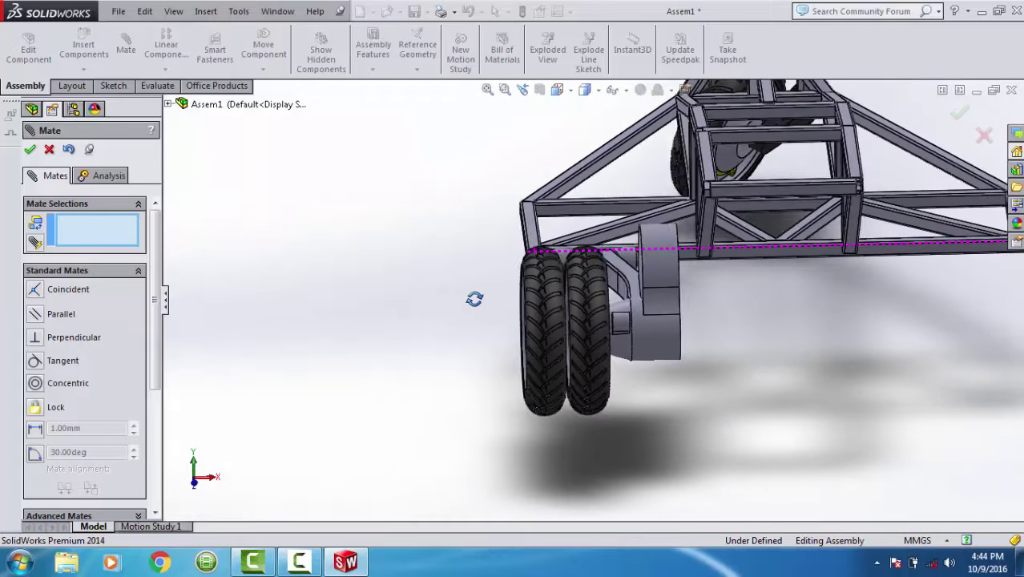
pyautogui.scroll(3, 483, 304)
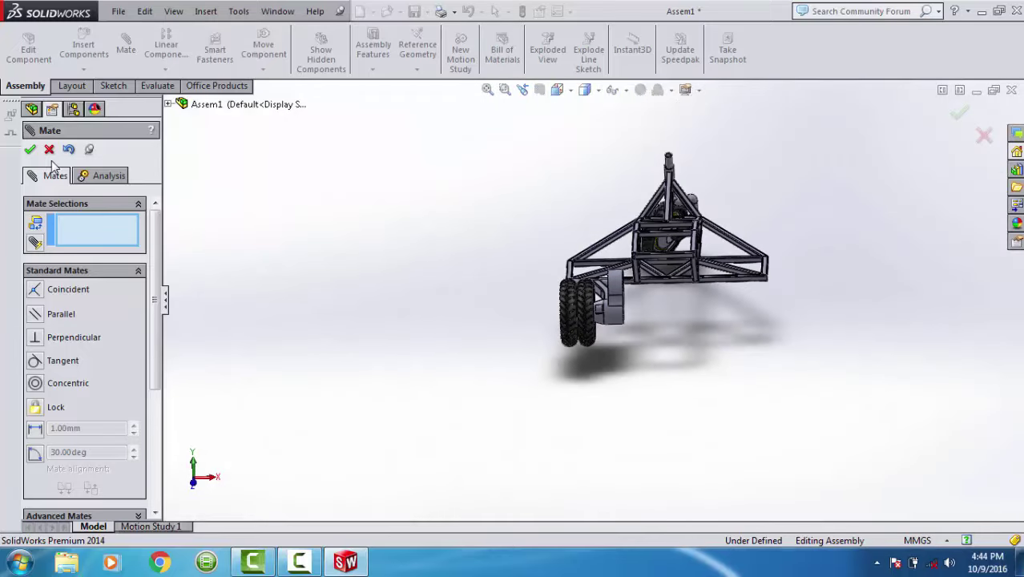
pyautogui.press('Escape')
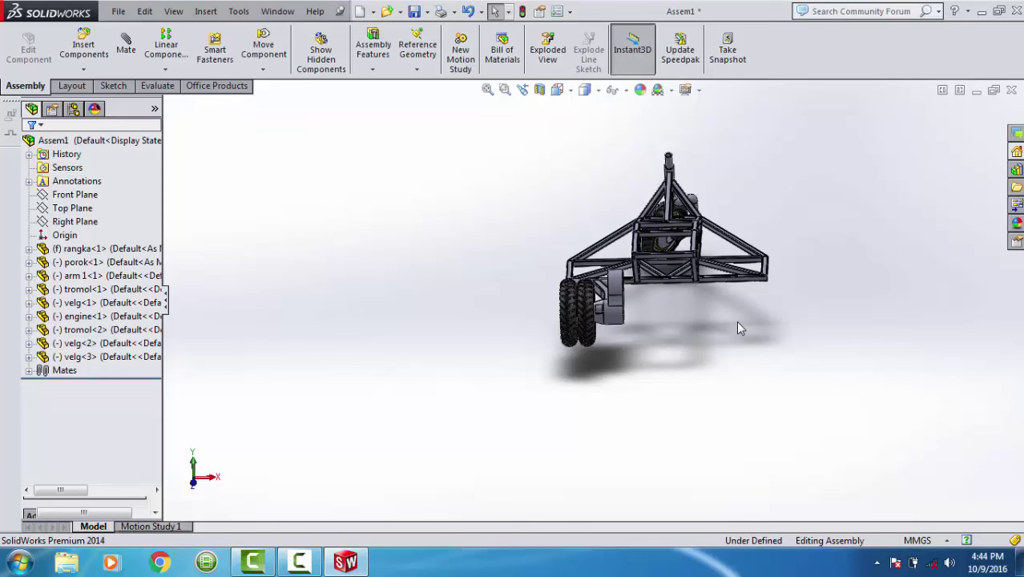
# Insert the arm part as arm<1>, placed hanging below the frame's right end.
pyautogui.scroll(-3, 687, 294)
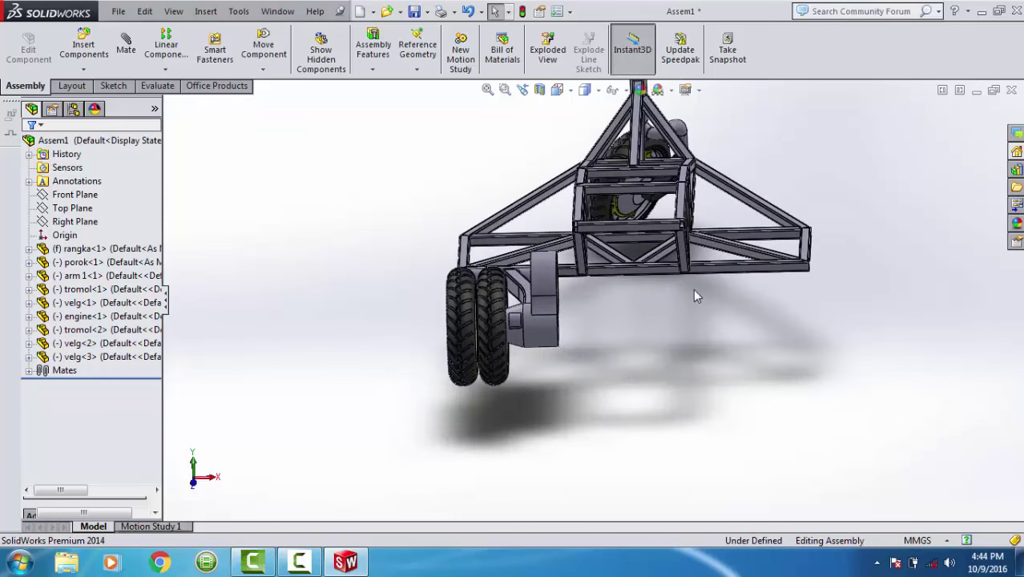
pyautogui.click(80, 54)
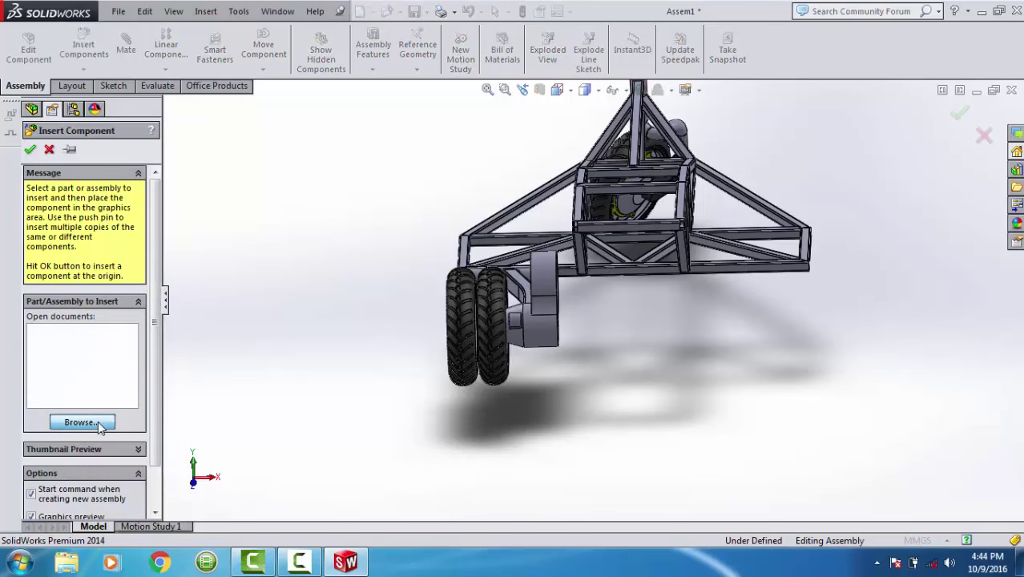
pyautogui.click(81, 422)
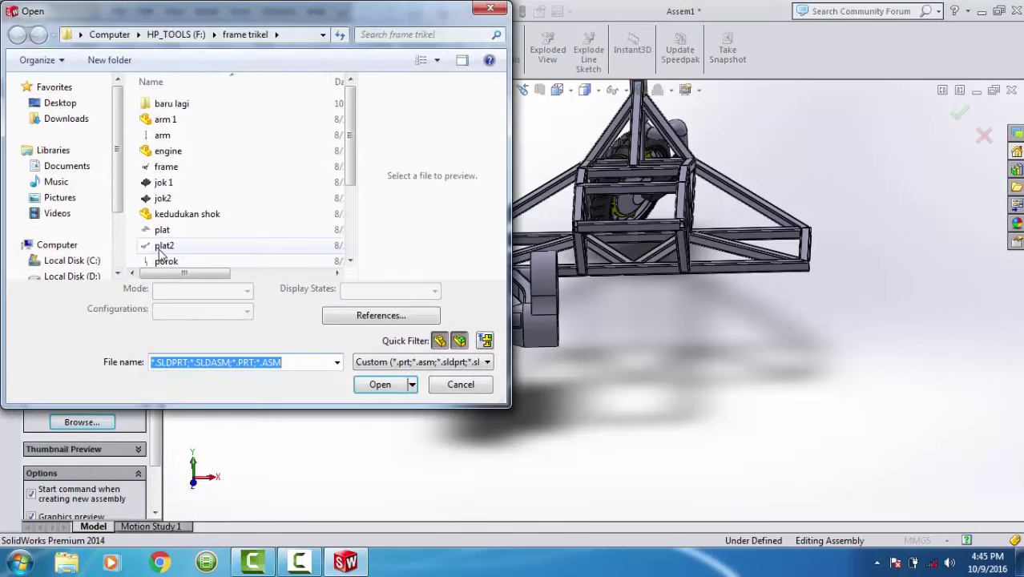
pyautogui.click(165, 122)
pyautogui.click(164, 137)
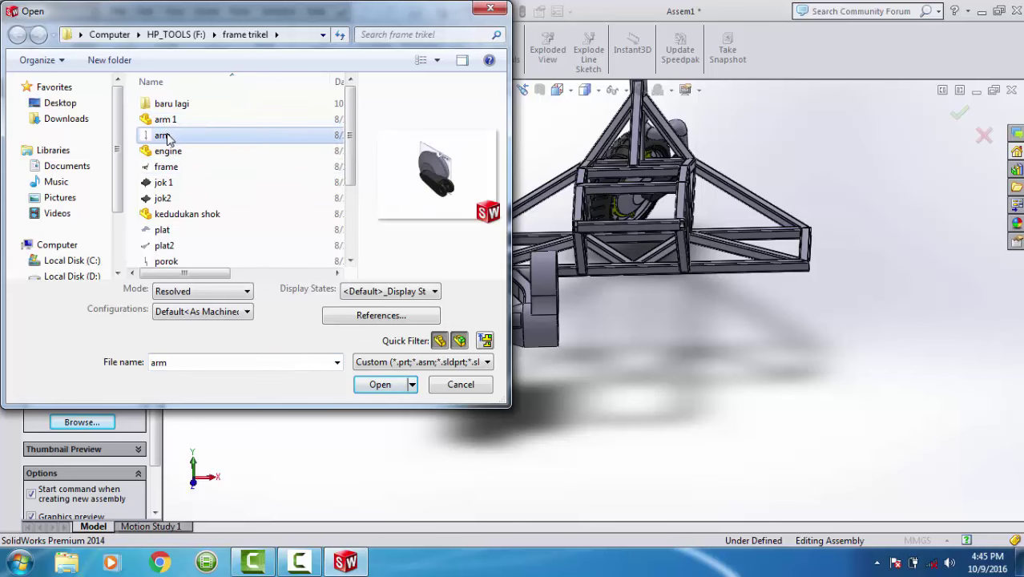
pyautogui.click(381, 385)
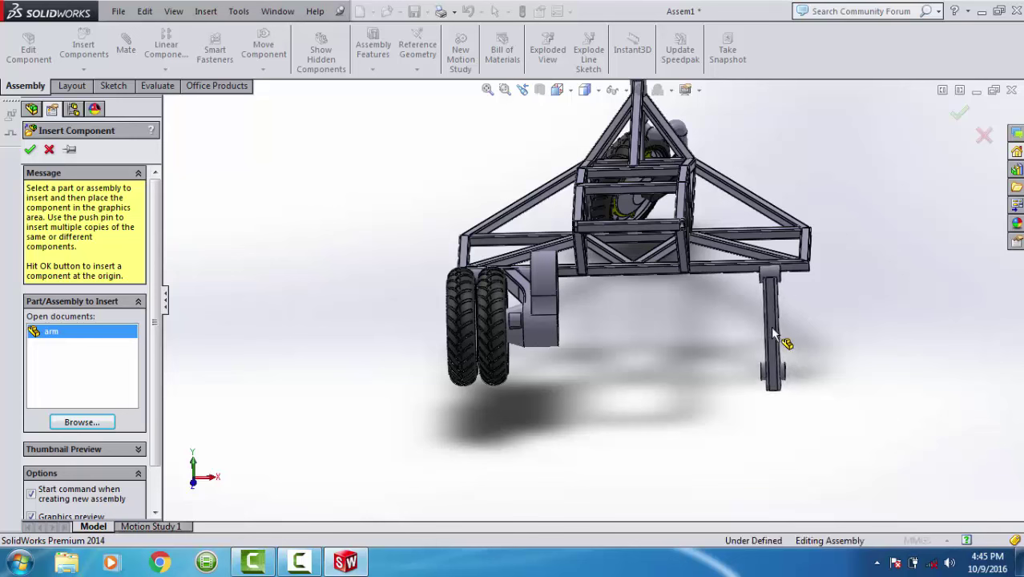
pyautogui.click(774, 333)
# Measure the arm's pivot: a 22 mm hole diameter and 60 mm between pivot holes.
pyautogui.scroll(-6, 792, 296)
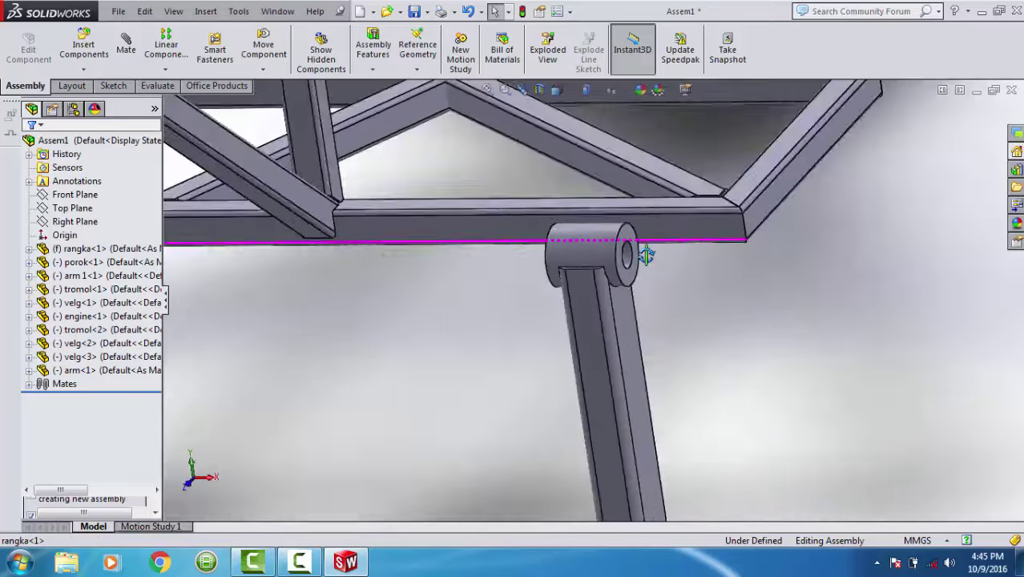
pyautogui.moveTo(761, 284); pyautogui.dragTo(638, 256, button='middle')
pyautogui.scroll(5, 640, 259)
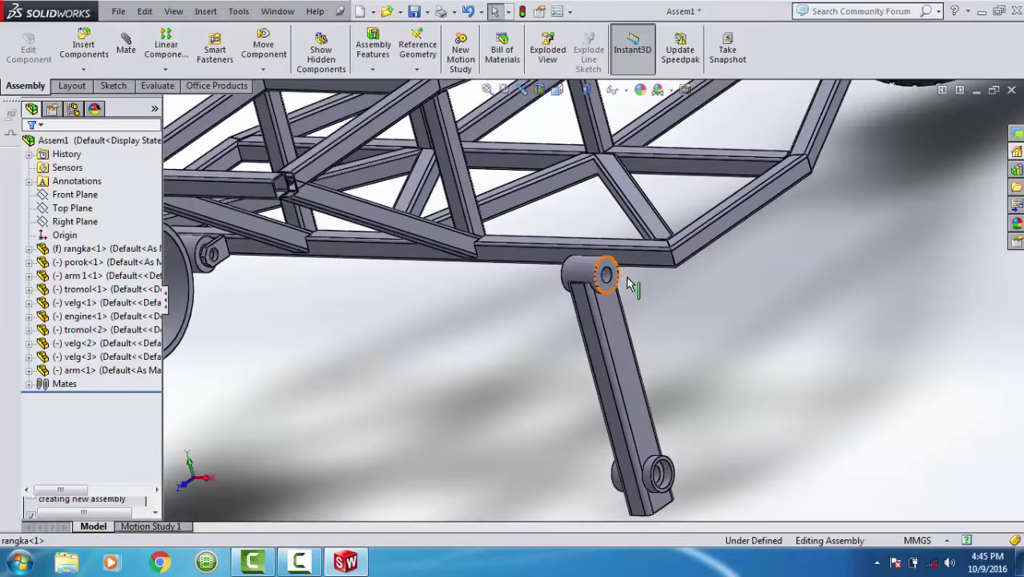
pyautogui.scroll(3, 551, 390)
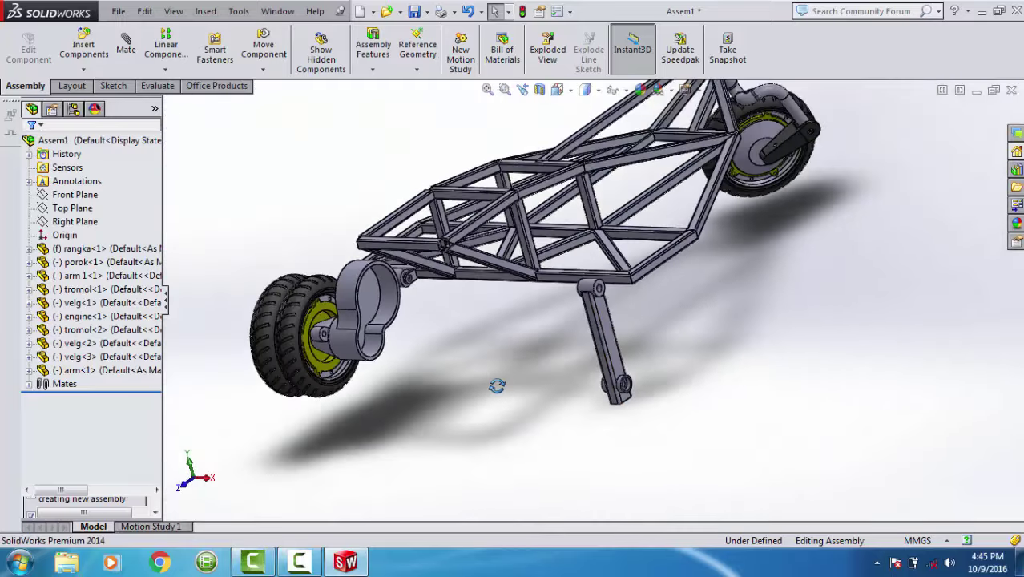
pyautogui.moveTo(497, 387); pyautogui.dragTo(513, 294, button='middle')
pyautogui.scroll(-2, 476, 288)
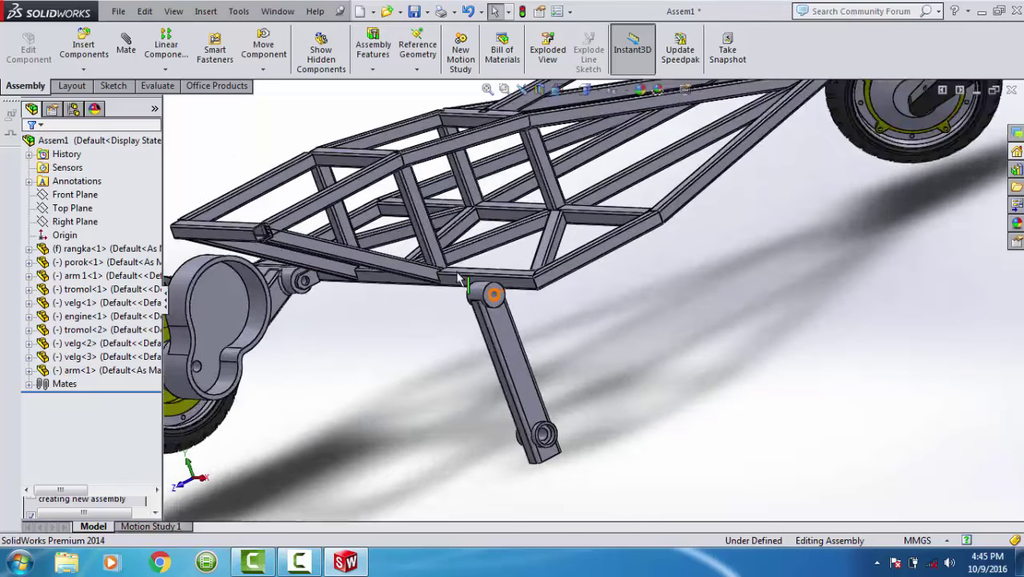
pyautogui.scroll(-3, 487, 290)
pyautogui.scroll(-1, 524, 309)
pyautogui.scroll(-1, 529, 310)
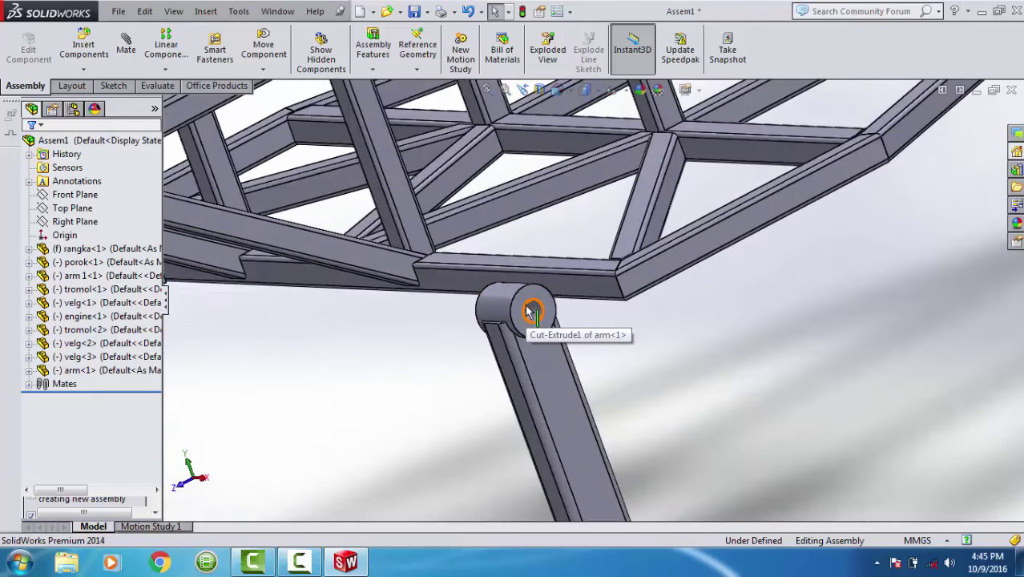
pyautogui.scroll(2, 533, 311)
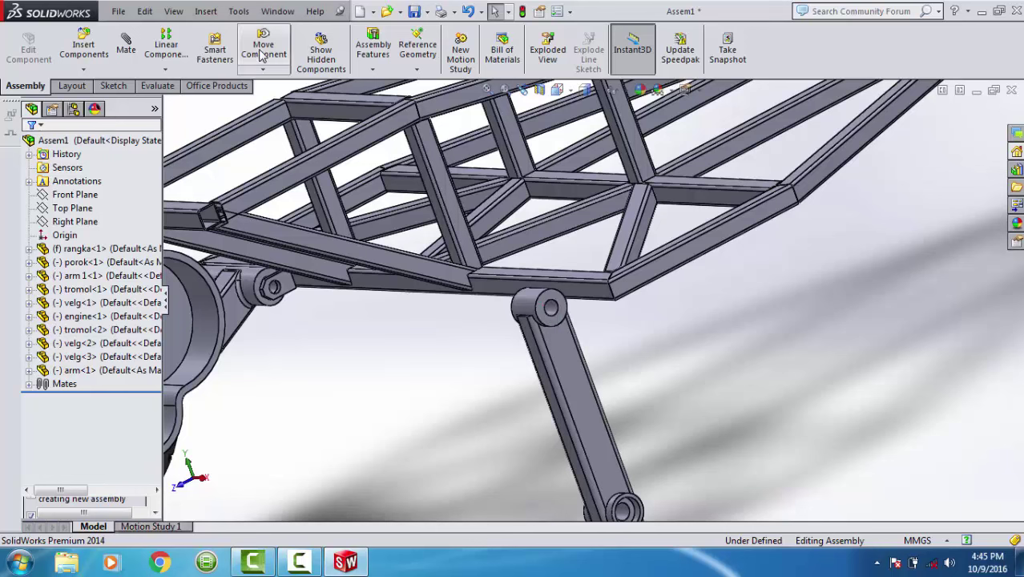
pyautogui.click(173, 86)
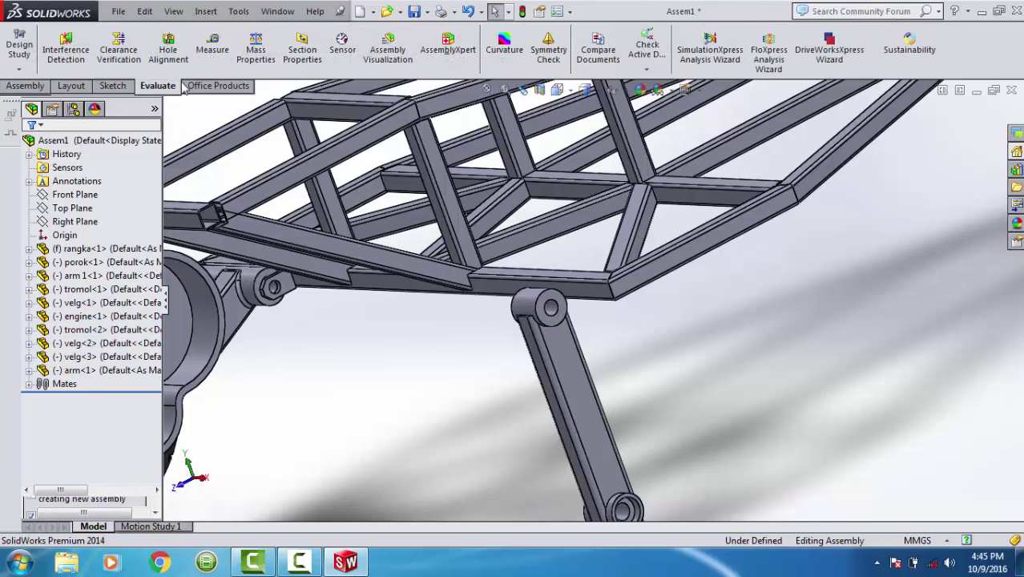
pyautogui.click(212, 46)
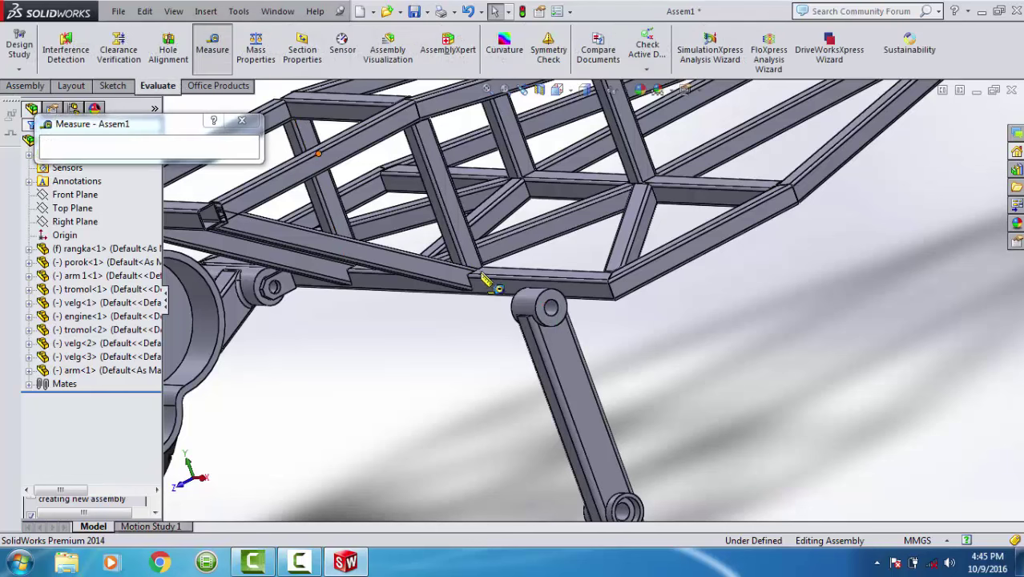
pyautogui.click(551, 308)
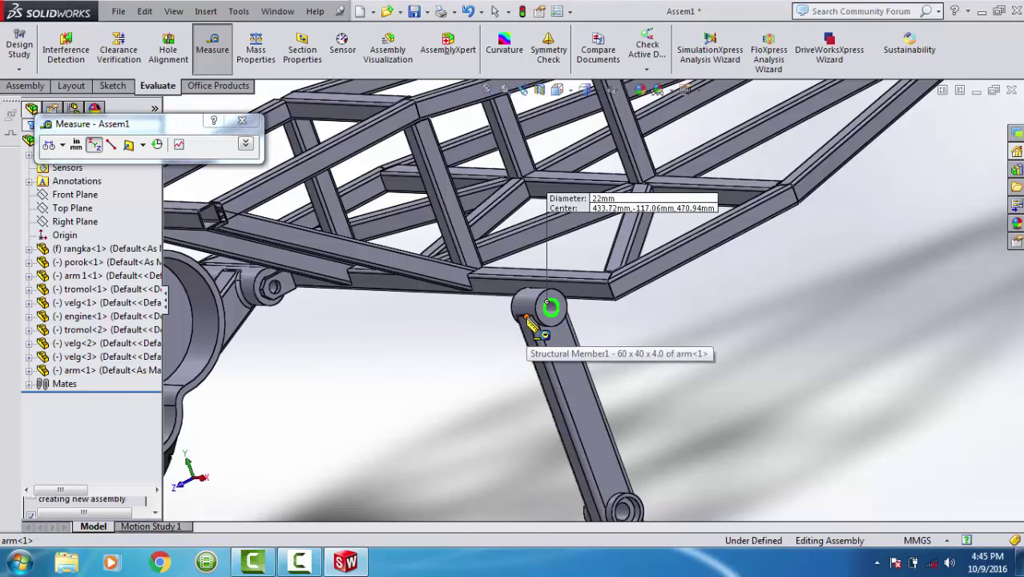
pyautogui.moveTo(527, 319); pyautogui.dragTo(636, 298, button='middle')
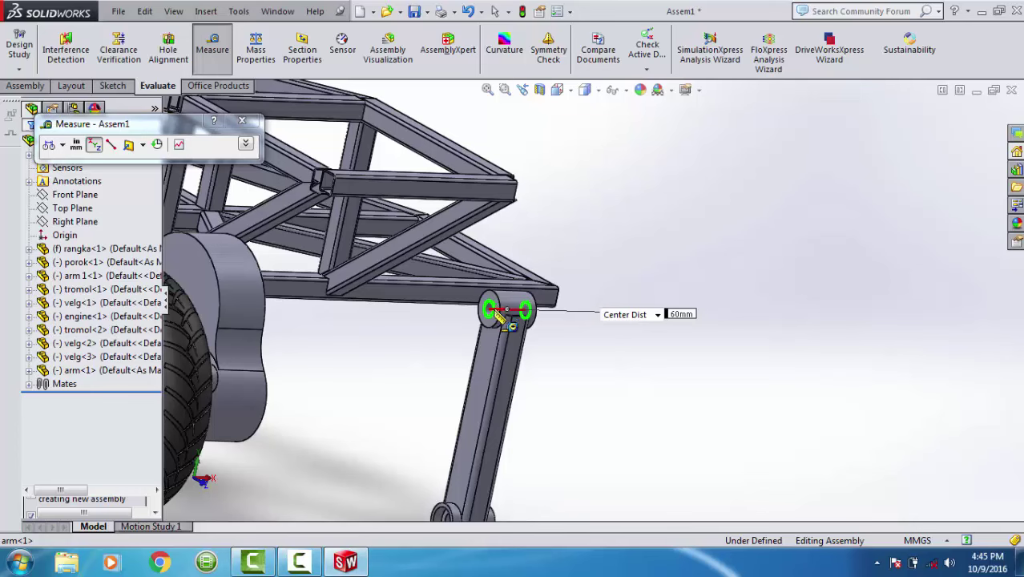
pyautogui.press('Escape')
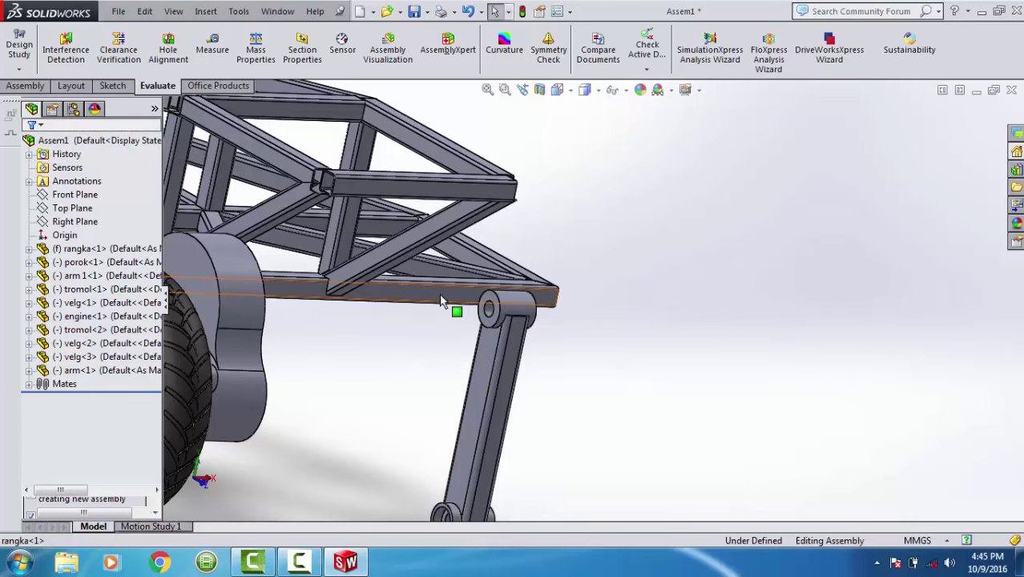
pyautogui.click(457, 298)
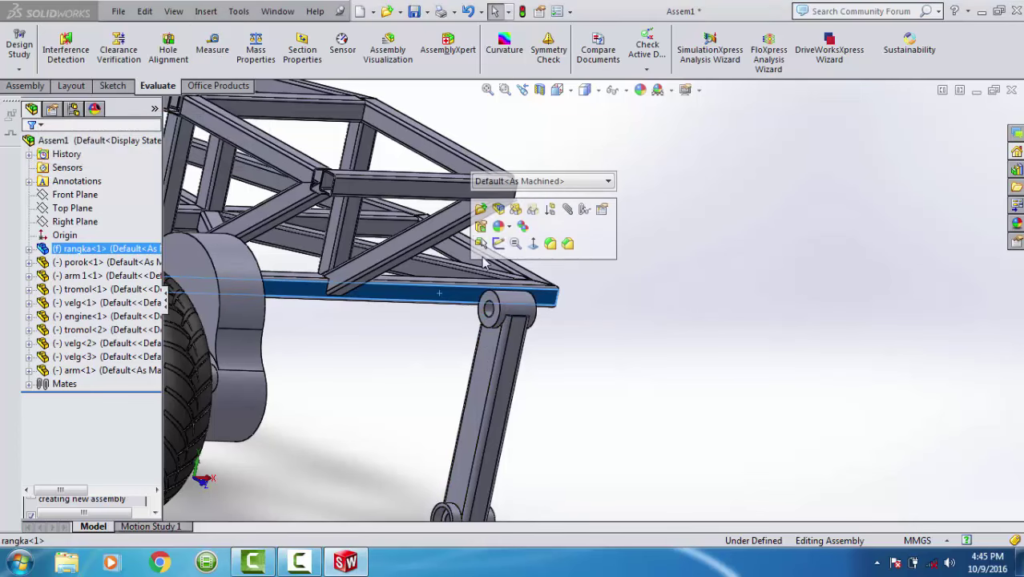
# Open the rangka frame part by itself and select its bottom rail beam.
pyautogui.click(481, 213)
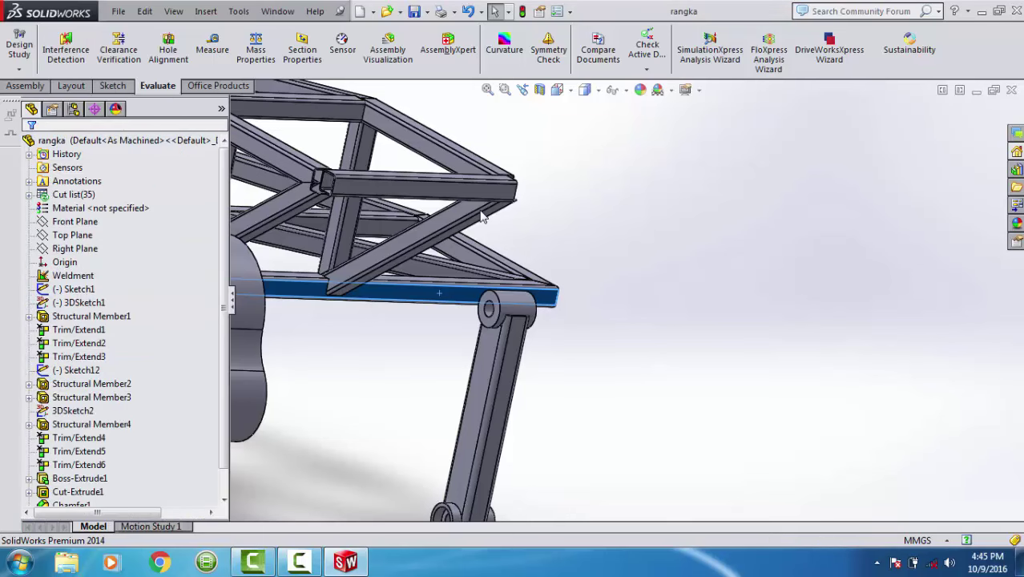
pyautogui.scroll(-3, 757, 277)
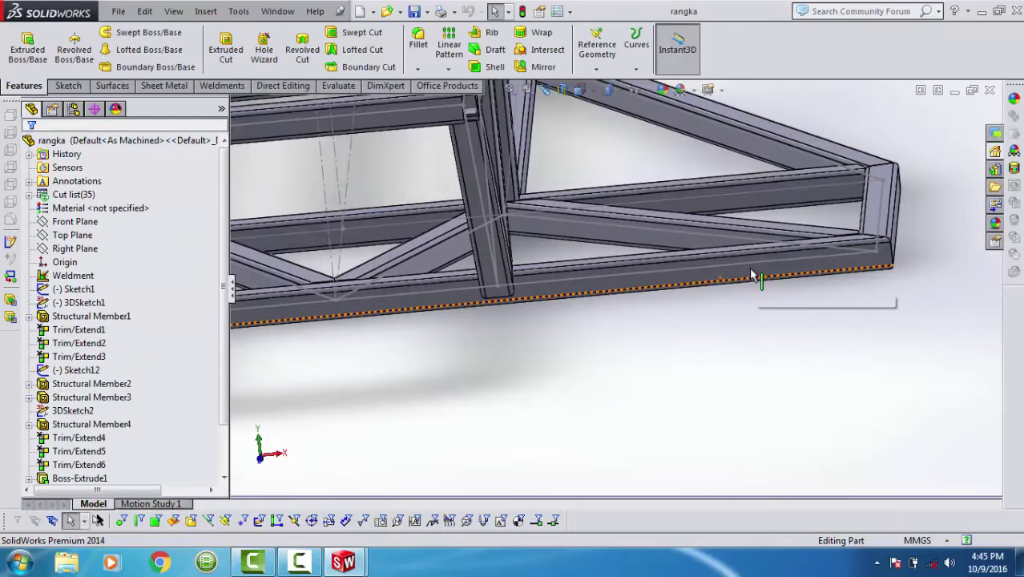
pyautogui.scroll(-2, 750, 268)
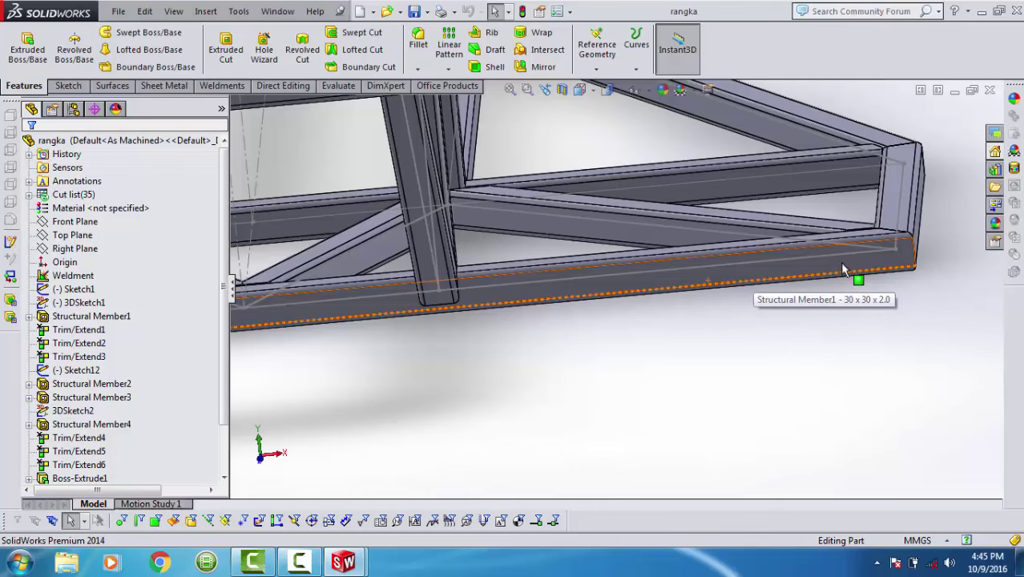
pyautogui.moveTo(848, 264); pyautogui.dragTo(802, 283, button='middle')
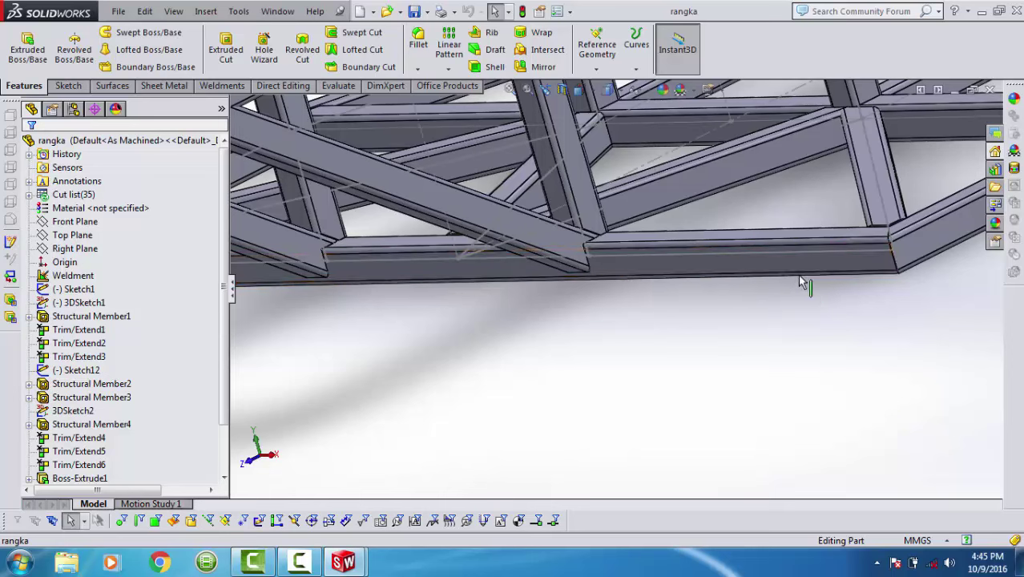
pyautogui.click(818, 264)
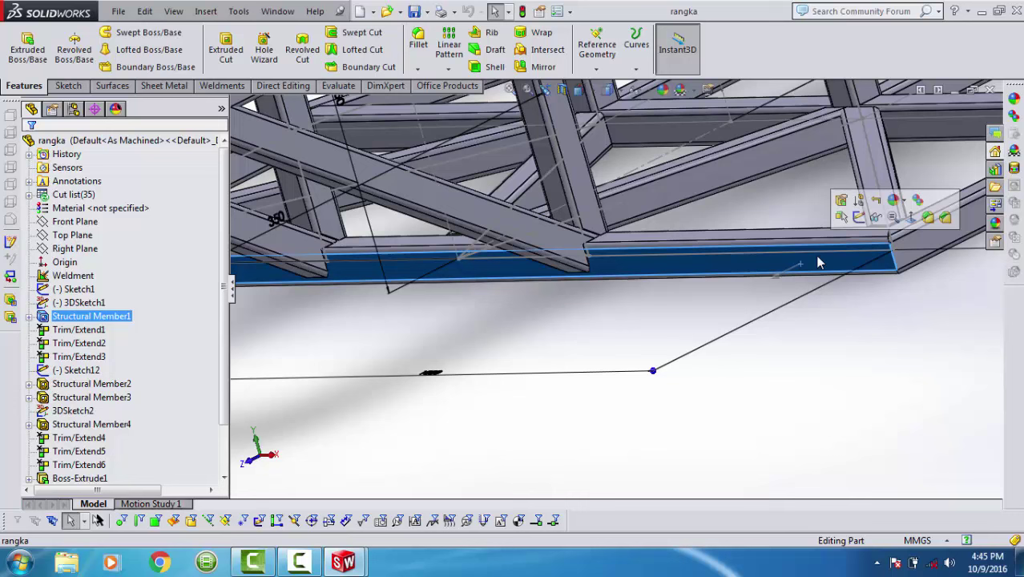
# On the bottom rail face, sketch two narrow corner rectangles spanning the rail's full height.
pyautogui.click(858, 217)
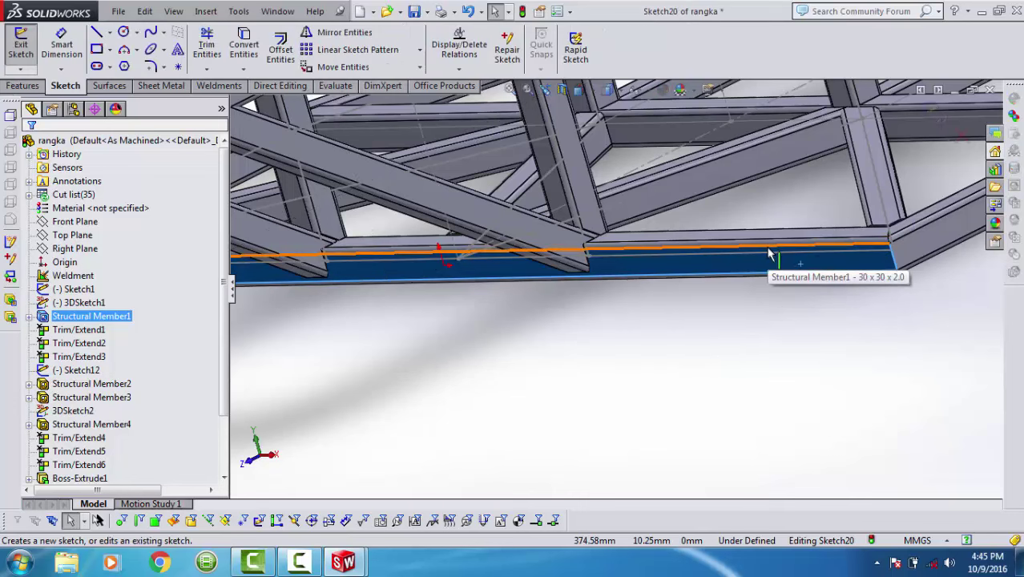
pyautogui.hotkey('ctrl', '8')
pyautogui.scroll(-3, 789, 345)
pyautogui.scroll(-3, 789, 208)
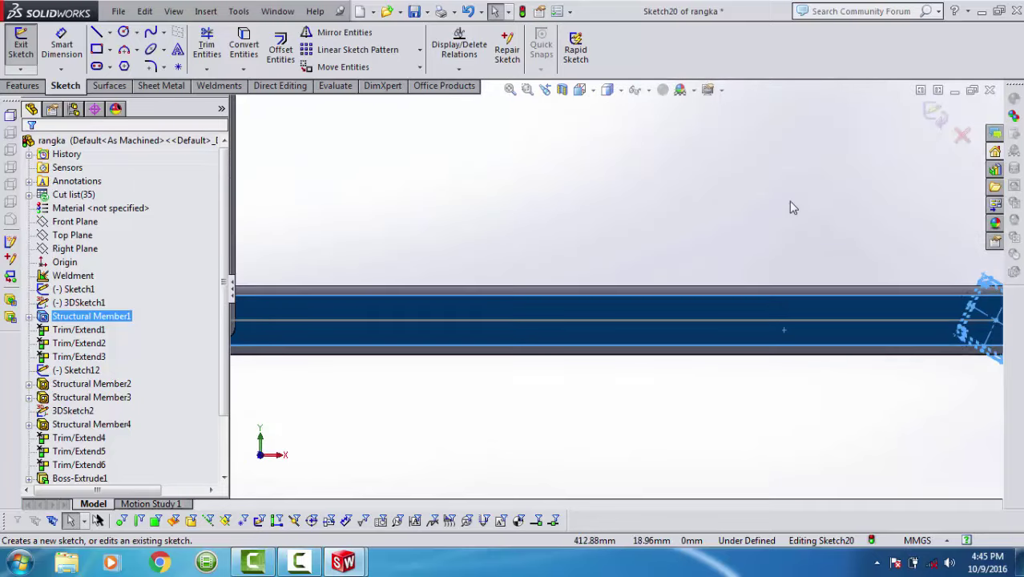
pyautogui.moveTo(789, 207); pyautogui.dragTo(789, 272, button='right')
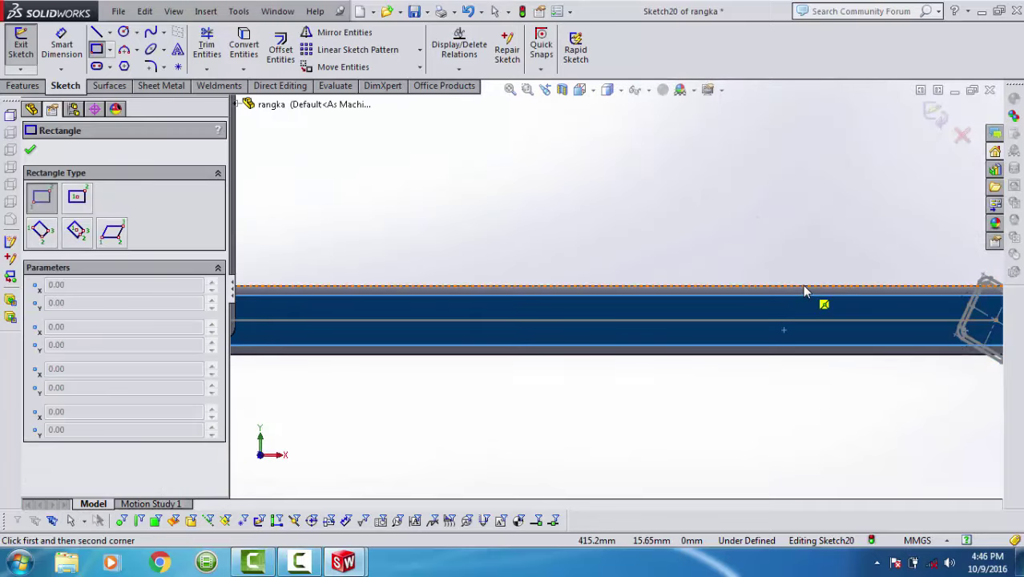
pyautogui.click(805, 290)
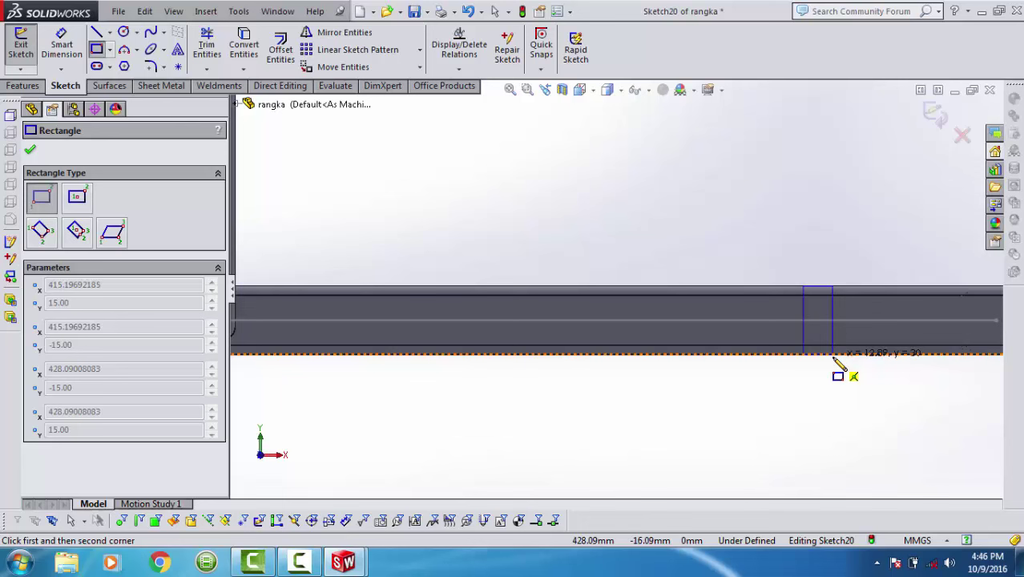
pyautogui.click(834, 354)
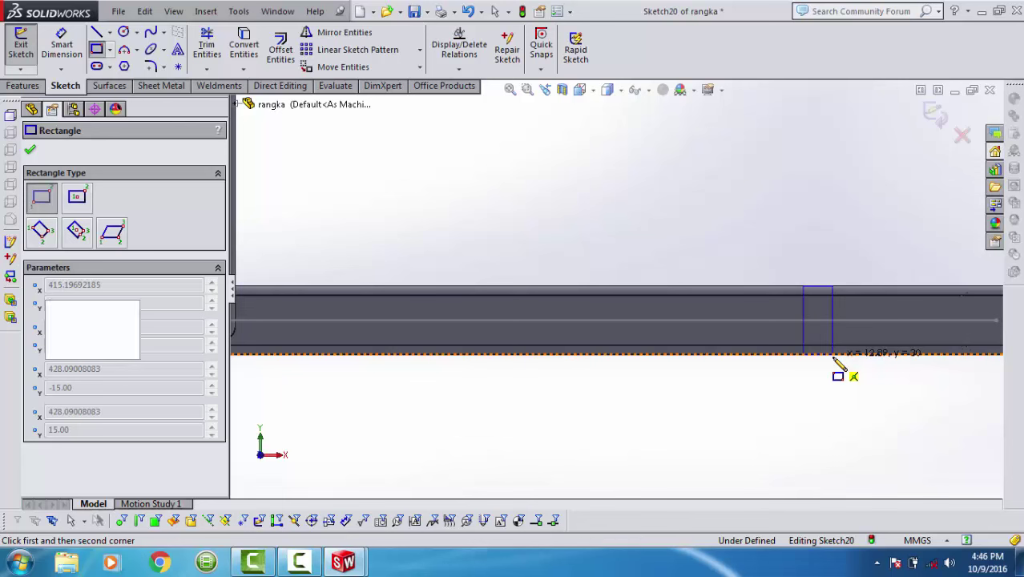
pyautogui.click(645, 288)
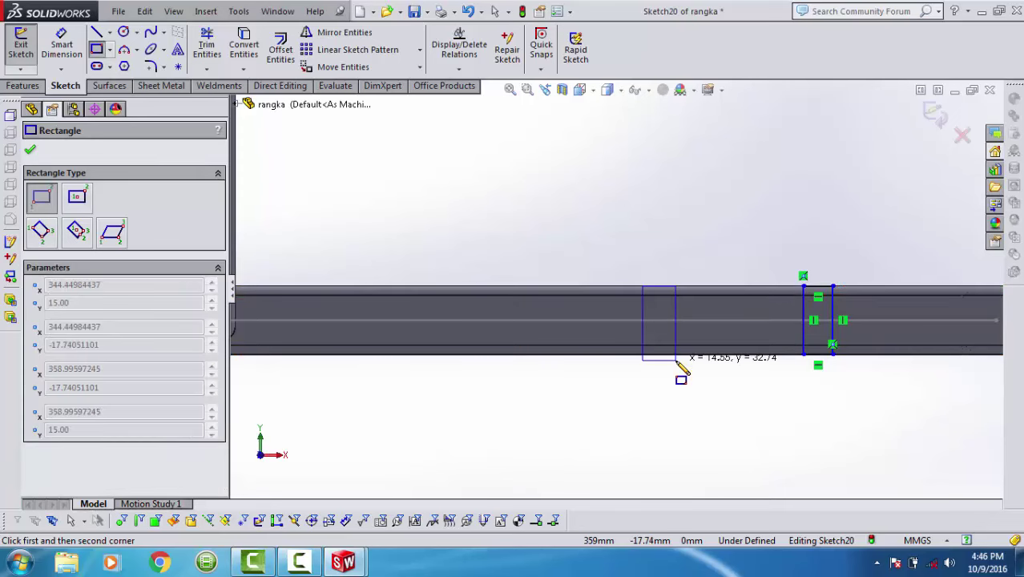
pyautogui.click(676, 354)
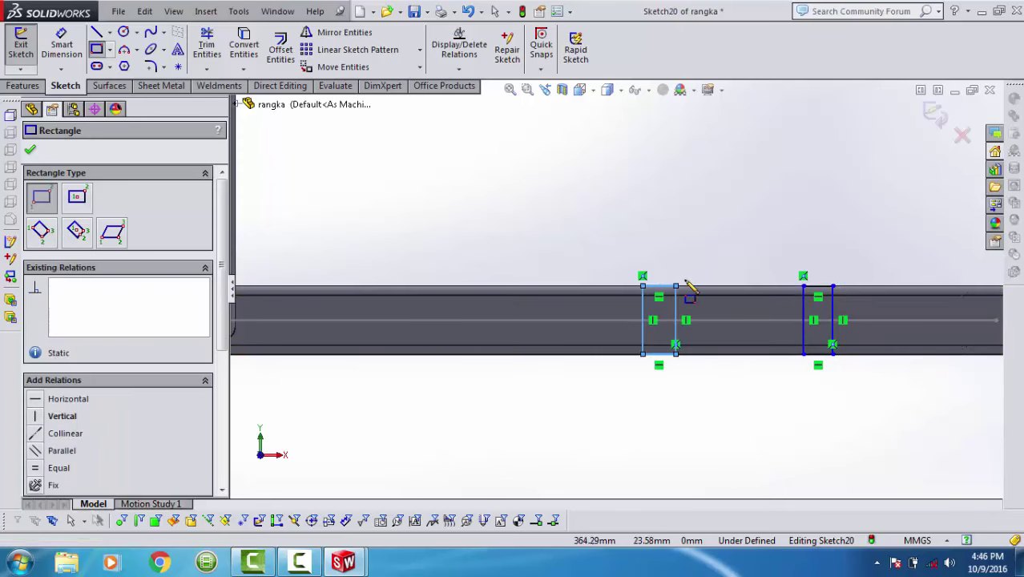
pyautogui.moveTo(727, 264); pyautogui.dragTo(727, 182, button='right')
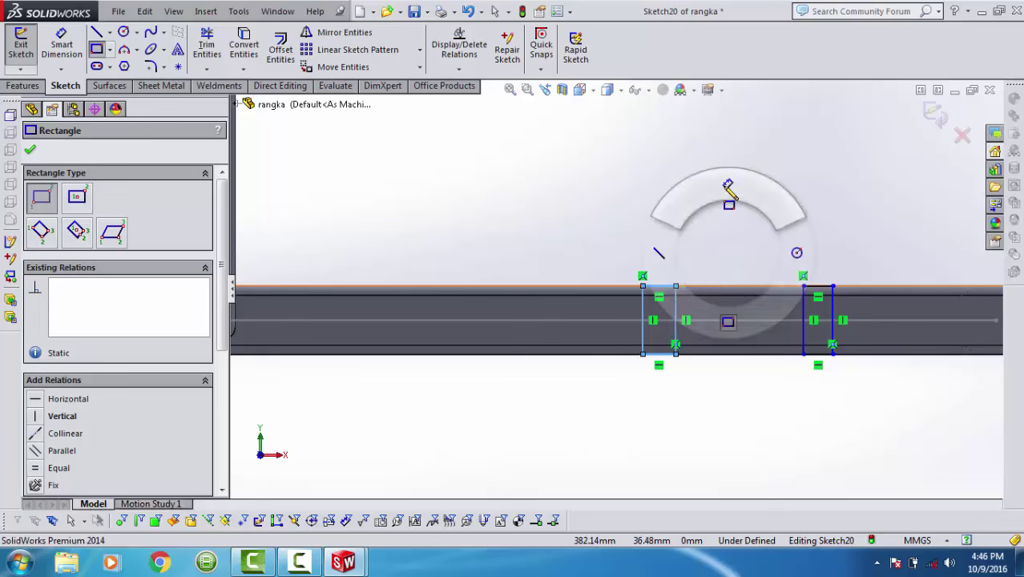
# Dimension the spacing between the two rectangles to 60 mm.
pyautogui.click(679, 318)
pyautogui.click(802, 304)
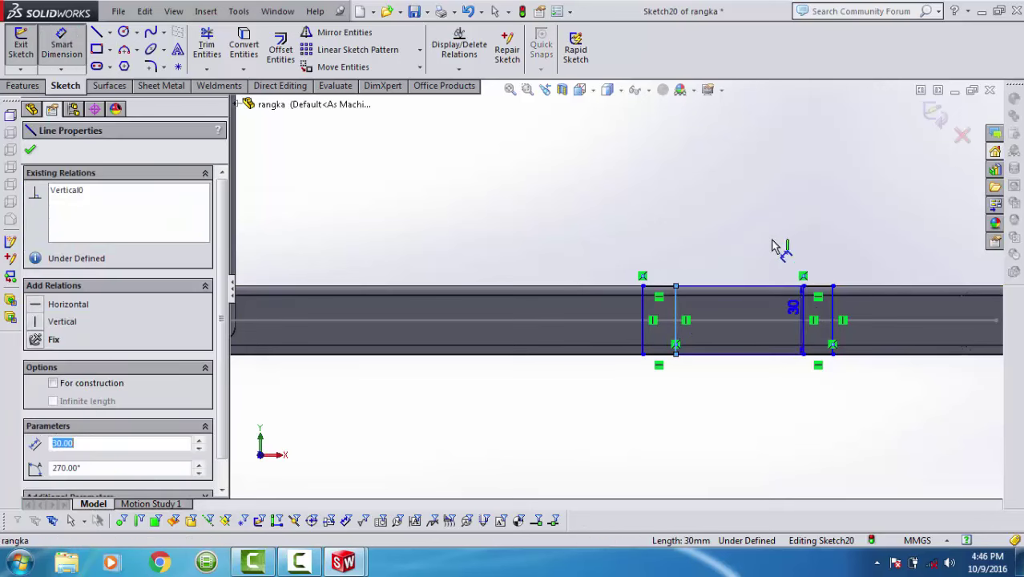
pyautogui.click(767, 231)
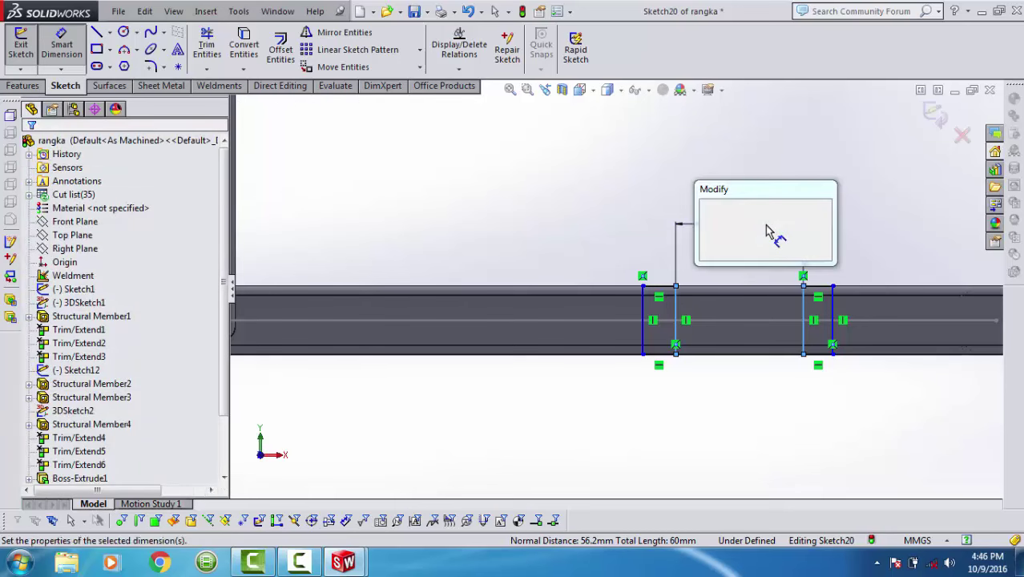
pyautogui.write('60')
pyautogui.press('Return')
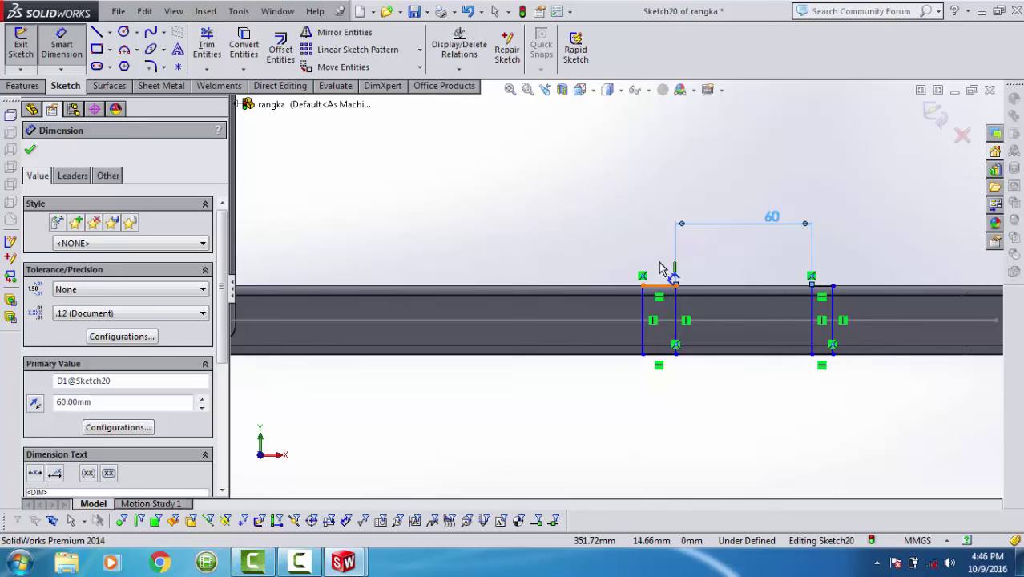
# Set the width of both tab rectangles to 8 mm.
pyautogui.click(661, 269)
pyautogui.click(661, 269)
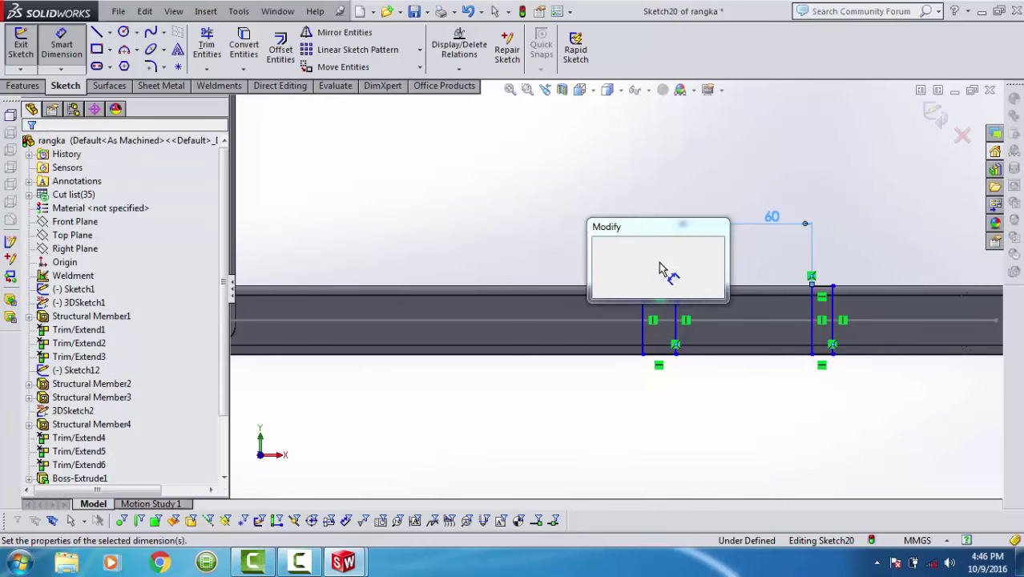
pyautogui.write('8.00mm')
pyautogui.press('Return')
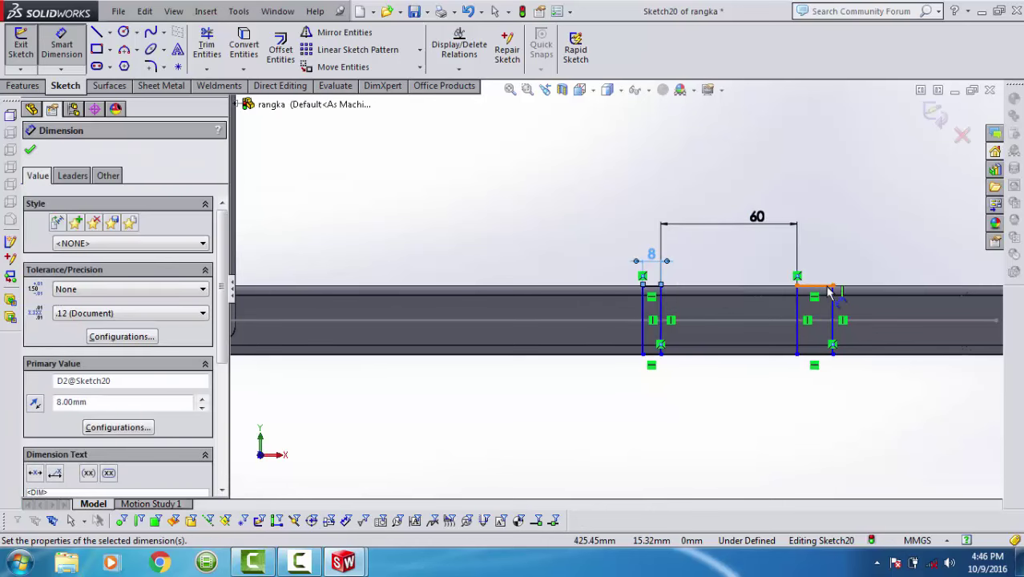
pyautogui.click(820, 258)
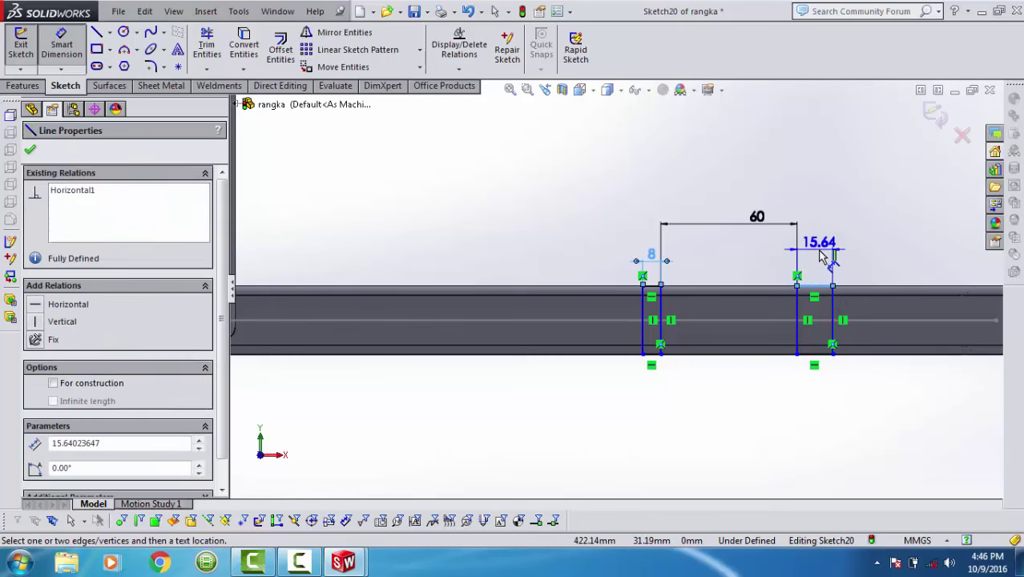
pyautogui.click(820, 256)
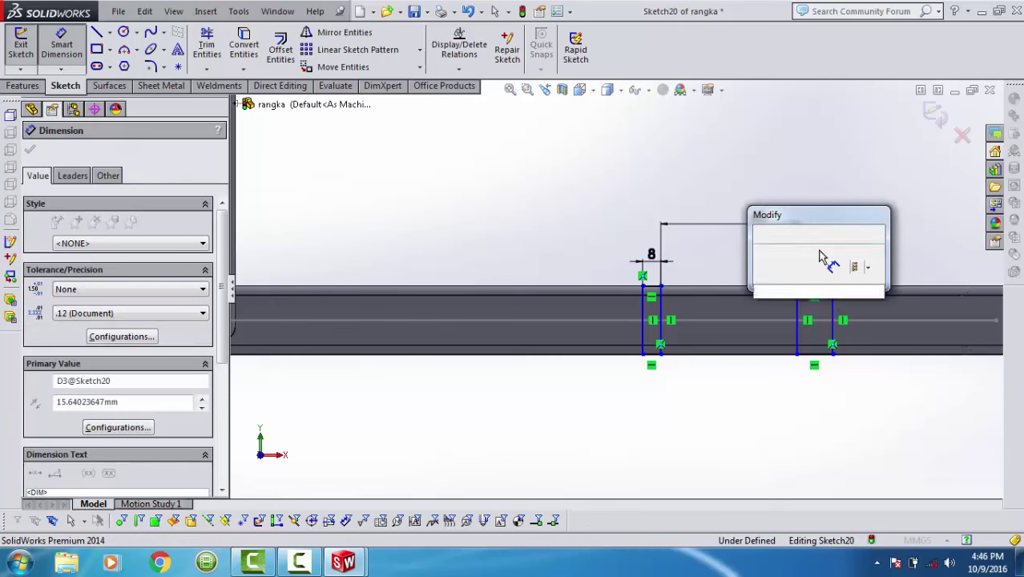
pyautogui.write('8')
pyautogui.press('Return')
# Dimension the outer tab 50 mm from the end of the bottom rail.
pyautogui.scroll(3, 776, 300)
pyautogui.scroll(2, 776, 299)
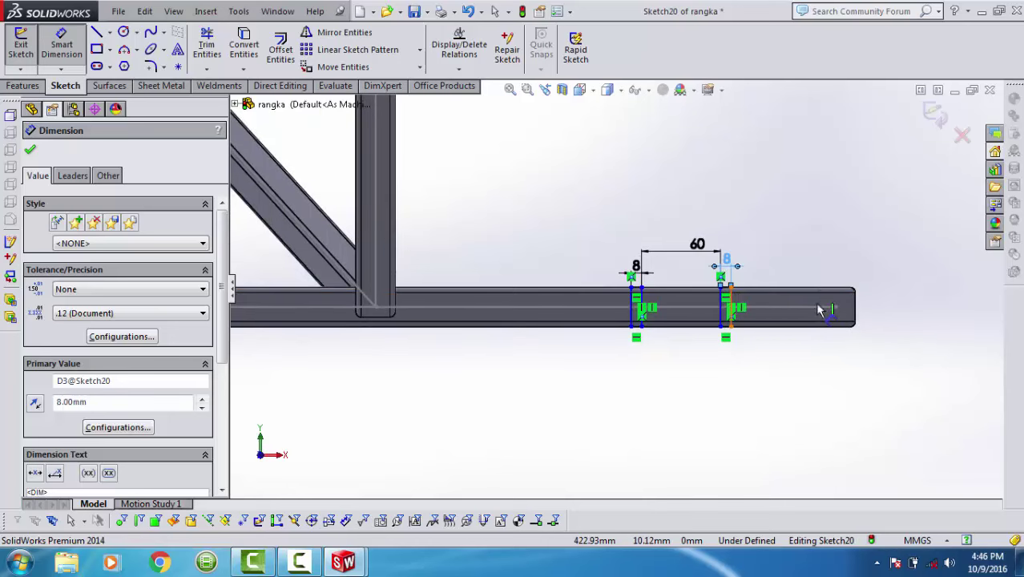
pyautogui.click(853, 308)
pyautogui.click(856, 308)
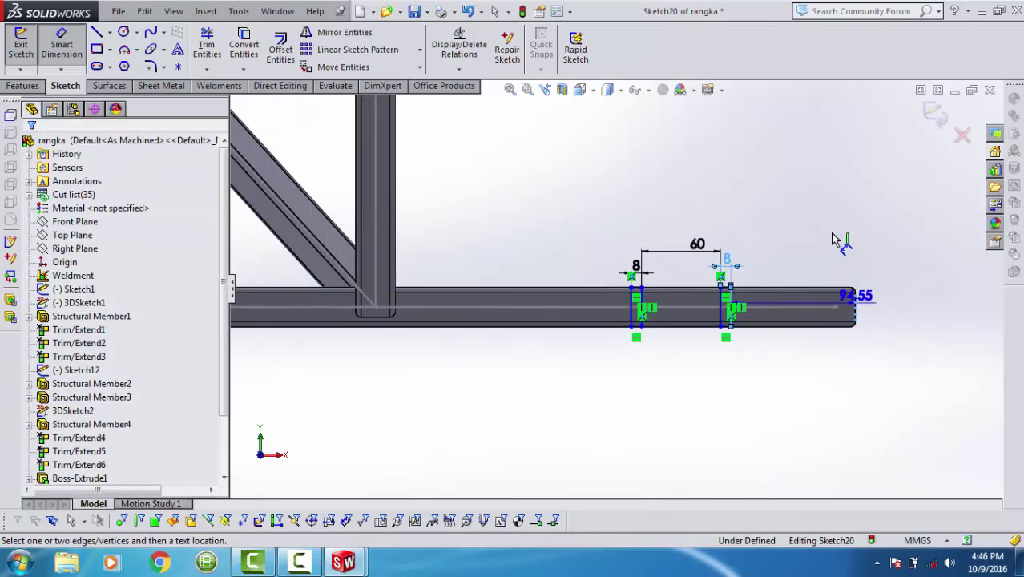
pyautogui.click(833, 241)
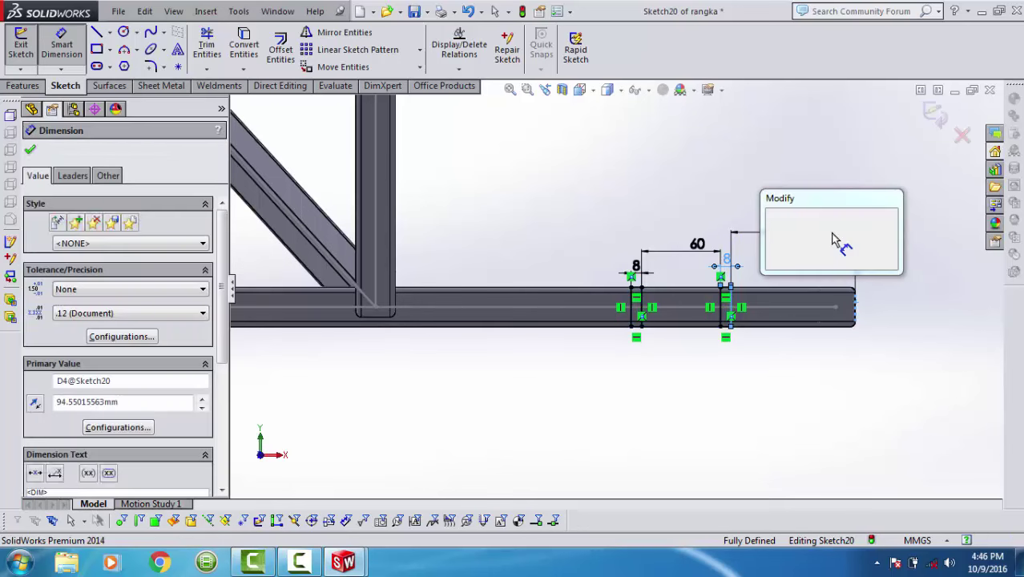
pyautogui.write('50')
pyautogui.press('Return')
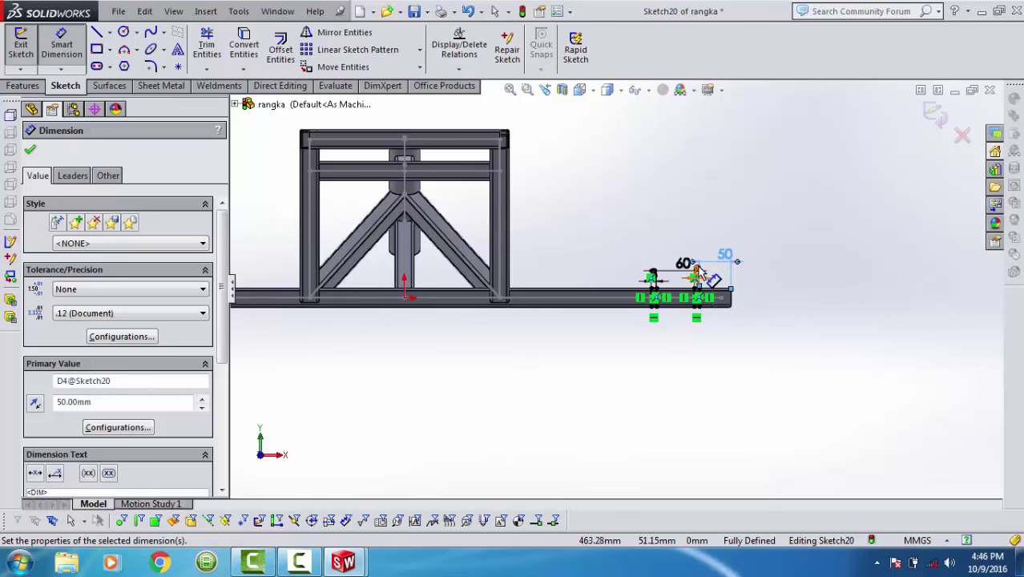
pyautogui.scroll(-3, 701, 273)
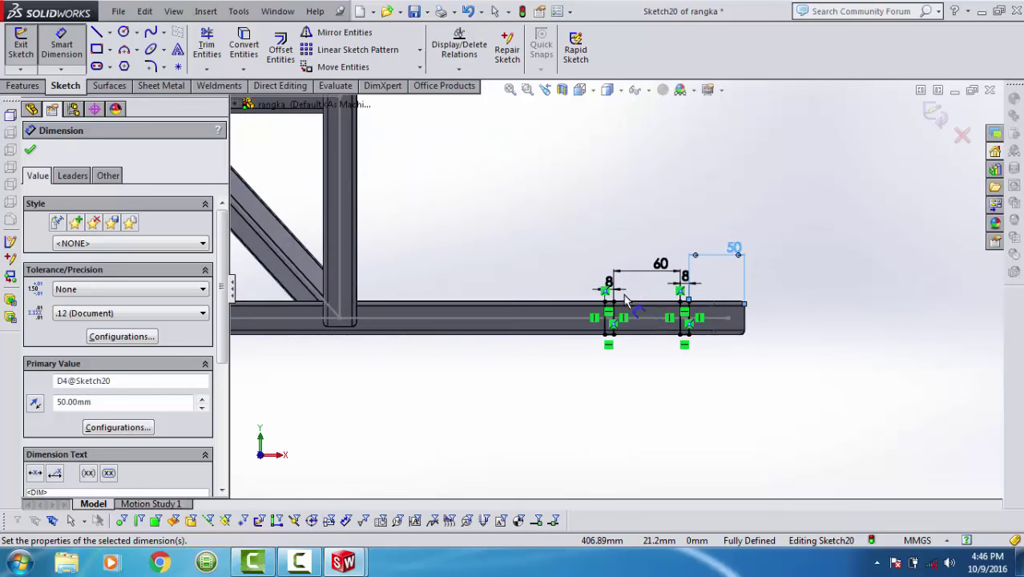
pyautogui.moveTo(627, 300); pyautogui.dragTo(374, 234, button='middle')
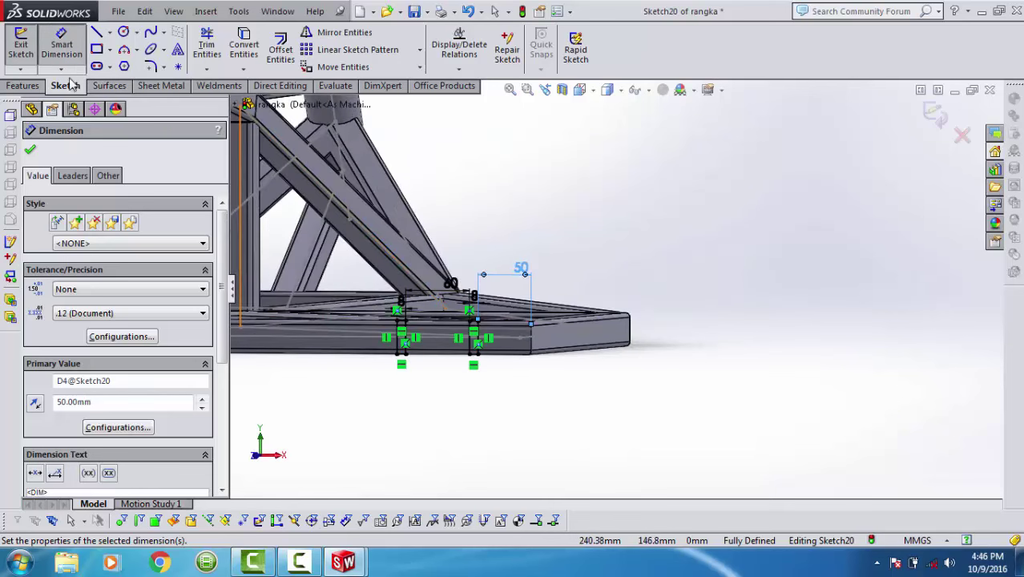
pyautogui.click(22, 56)
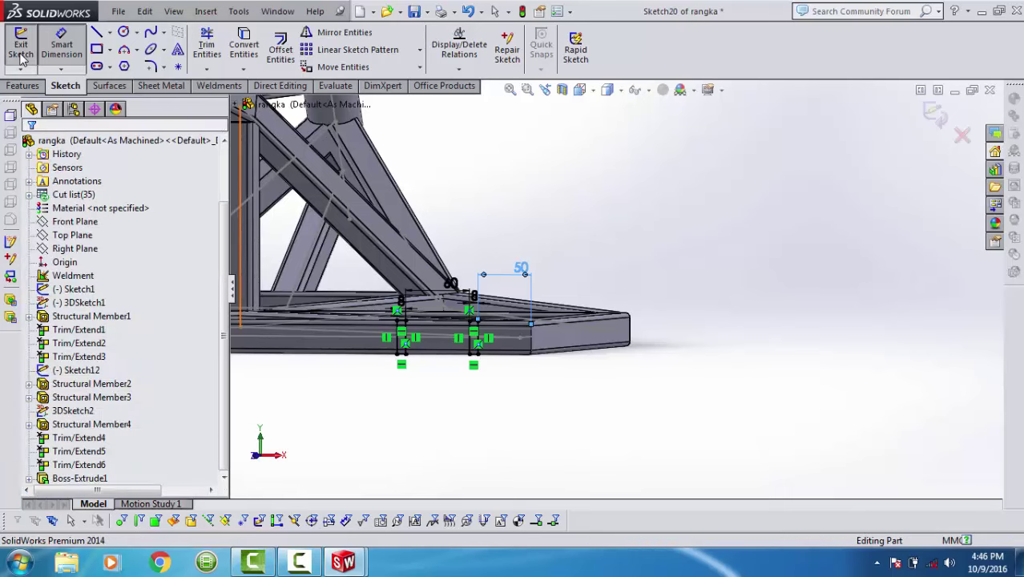
# Exit the sketch and extrude both tab rectangles 75 mm blind as Boss-Extrude2.
pyautogui.click(22, 50)
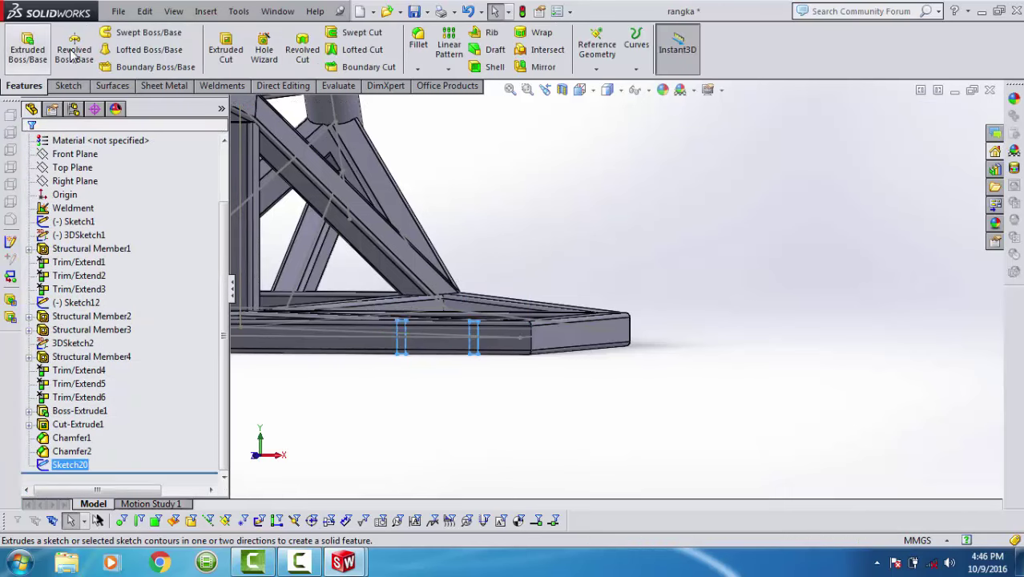
pyautogui.click(27, 48)
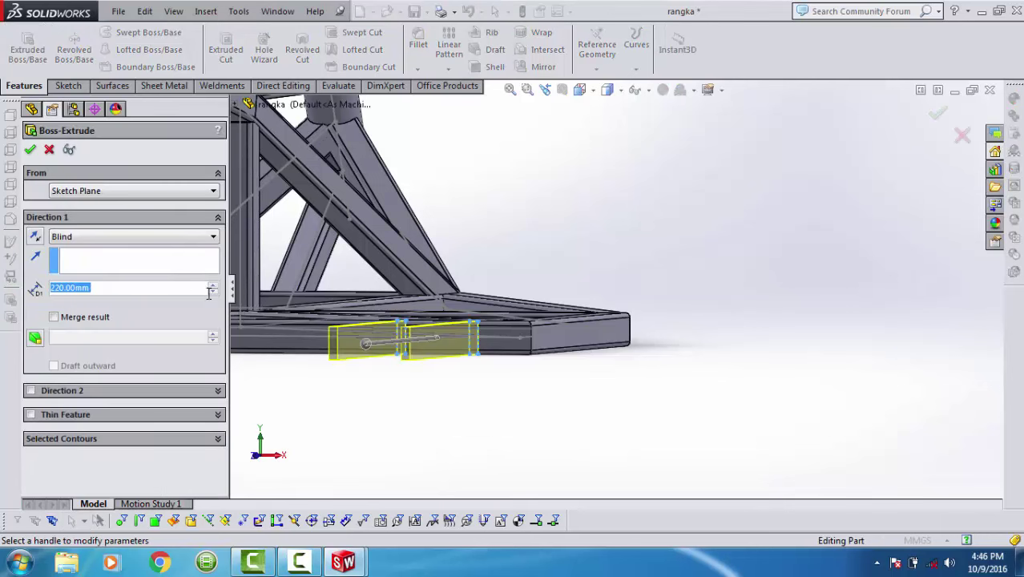
pyautogui.write('7')
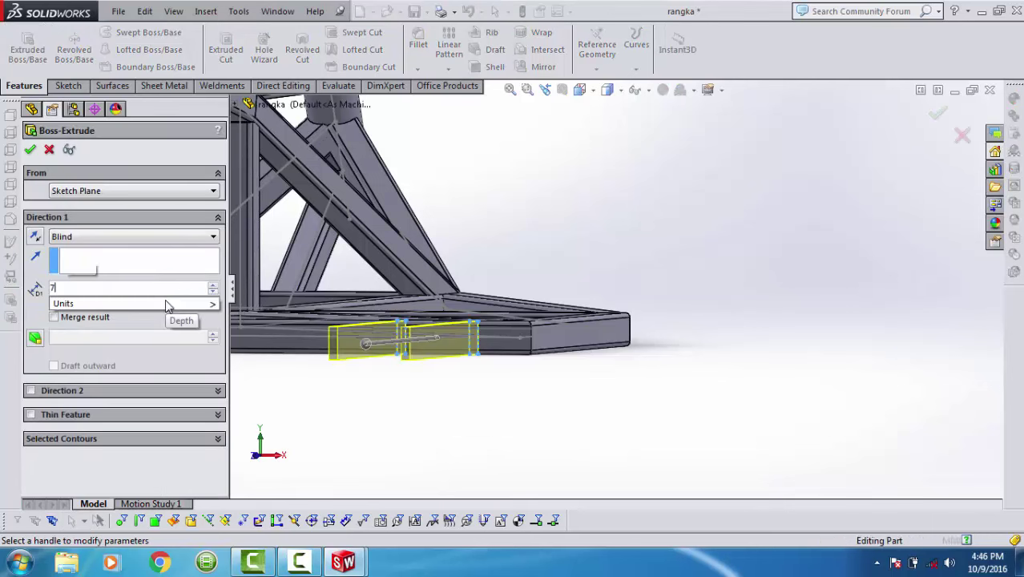
pyautogui.write('5')
pyautogui.press('Return')
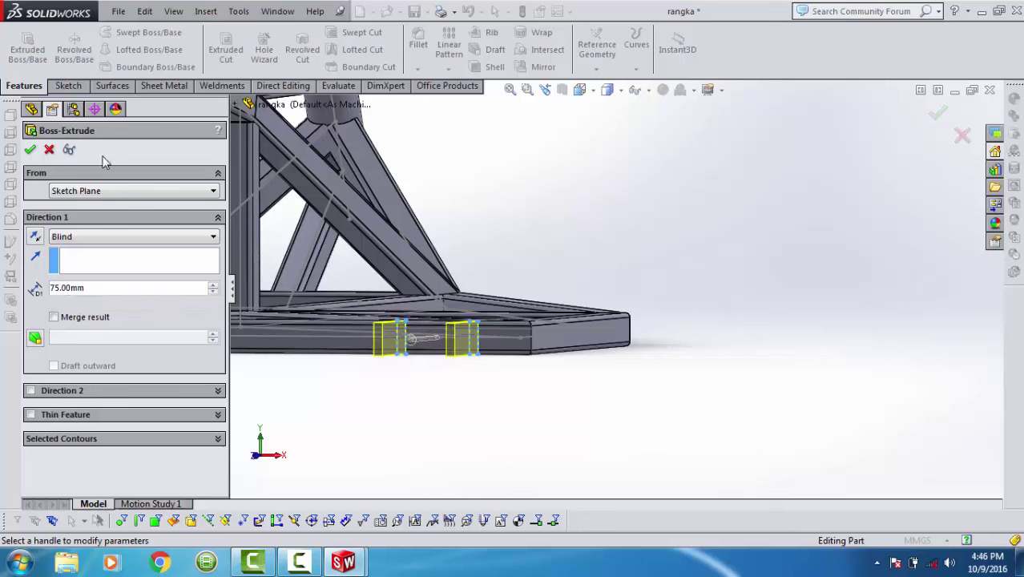
pyautogui.click(30, 150)
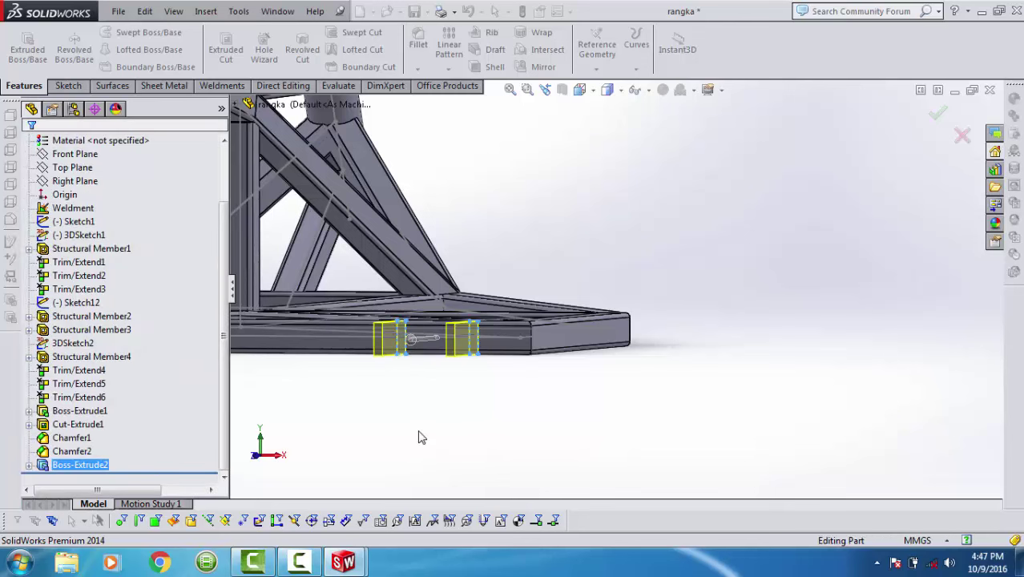
# Start Sketch21 on the outer face of one of the 75 mm mounting tabs.
pyautogui.scroll(-3, 447, 337)
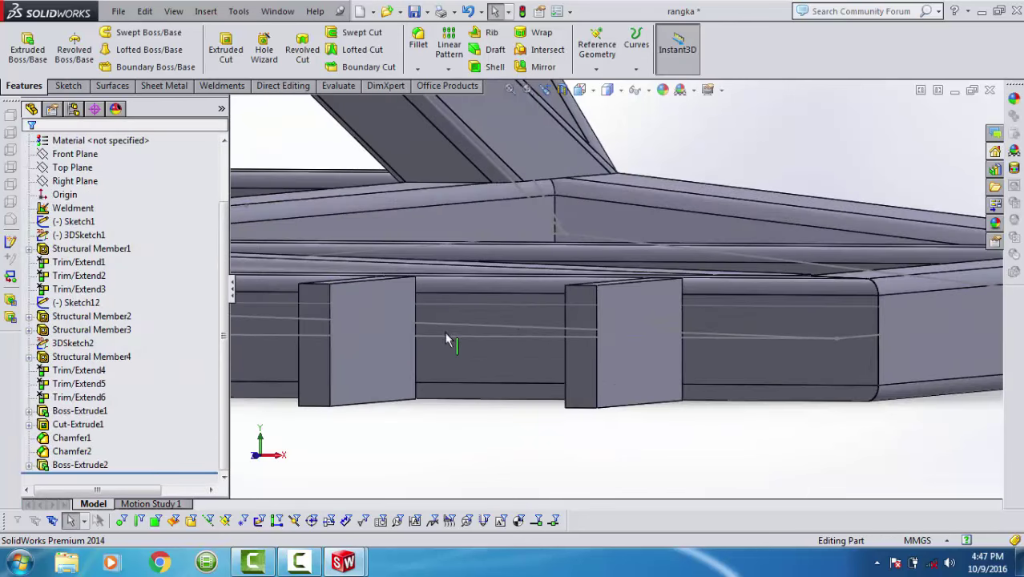
pyautogui.moveTo(447, 338); pyautogui.dragTo(410, 339, button='middle')
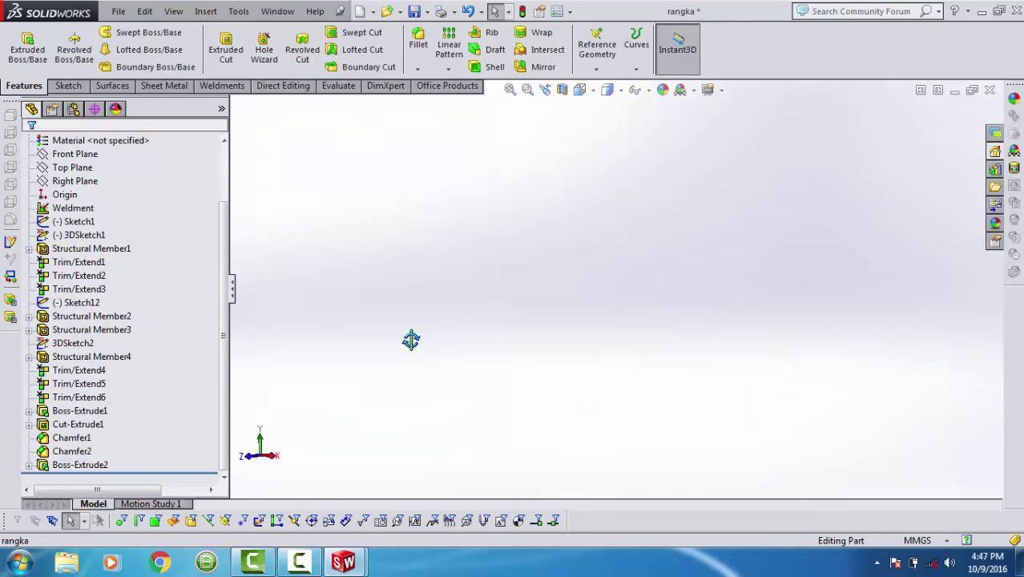
pyautogui.click(510, 90)
pyautogui.scroll(-2, 591, 335)
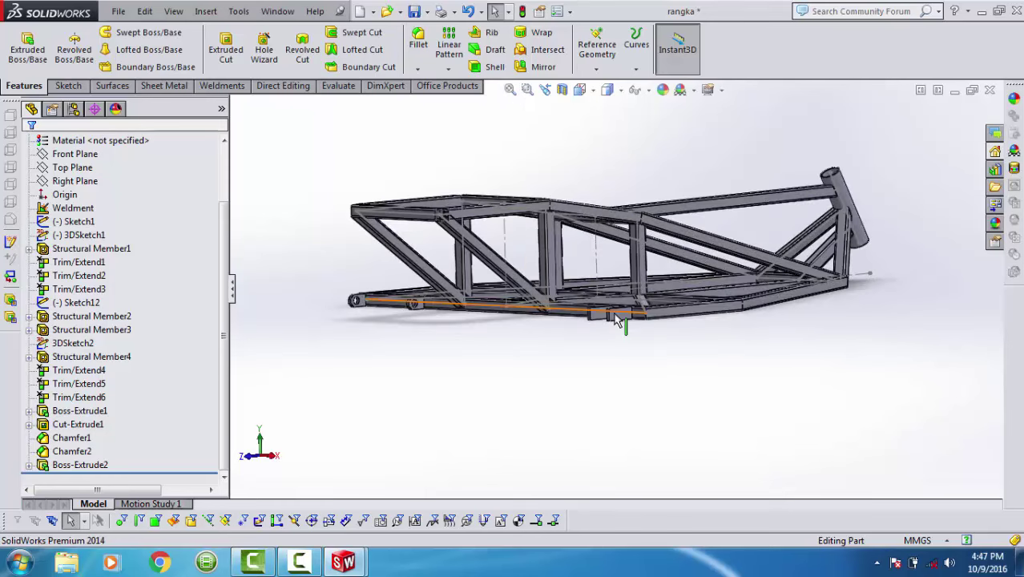
pyautogui.scroll(-3, 590, 335)
pyautogui.scroll(-2, 609, 320)
pyautogui.moveTo(628, 309); pyautogui.dragTo(605, 304, button='middle')
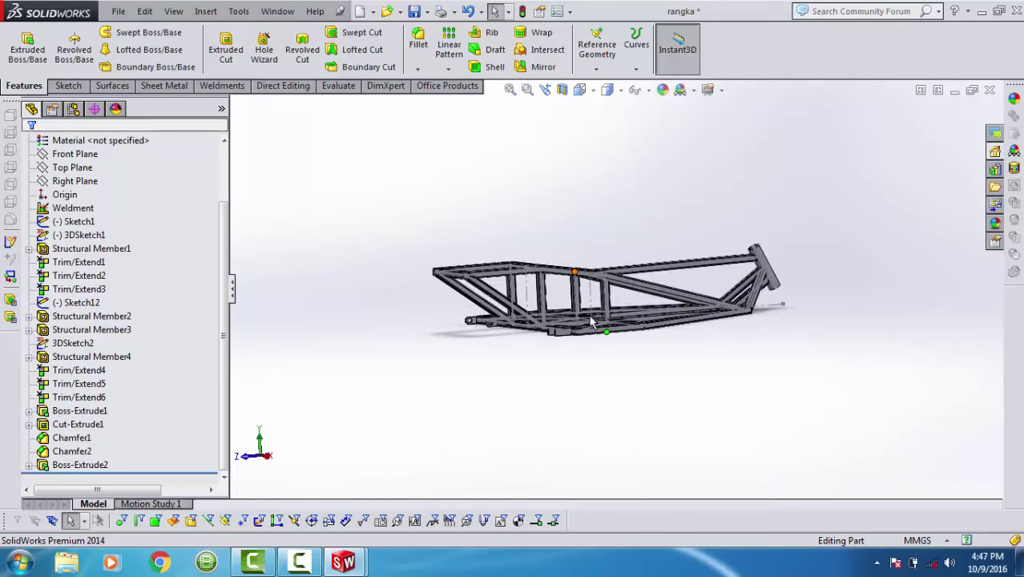
pyautogui.scroll(-2, 565, 336)
pyautogui.scroll(-2, 557, 332)
pyautogui.scroll(-2, 549, 335)
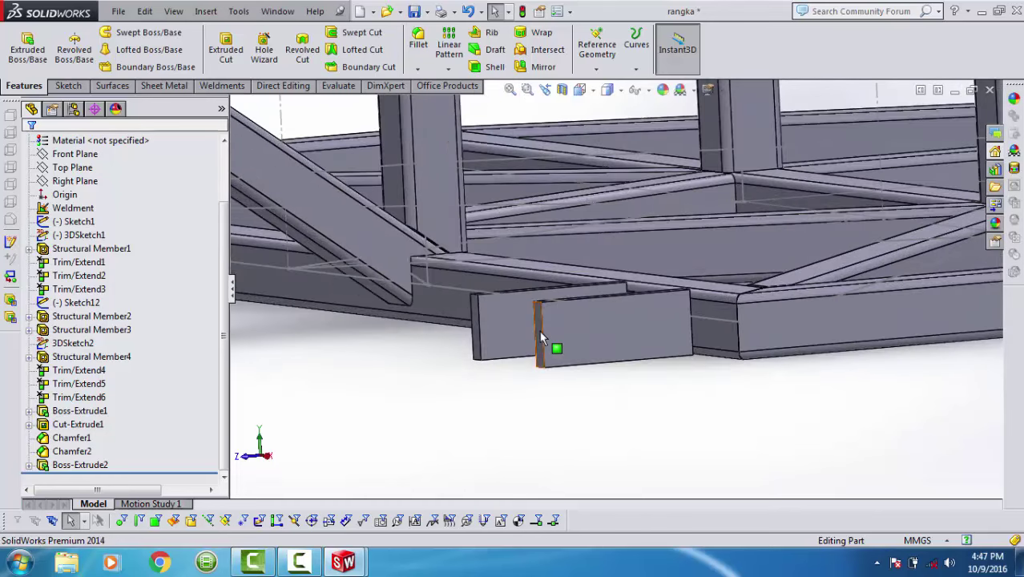
pyautogui.moveTo(539, 331); pyautogui.dragTo(516, 329, button='middle')
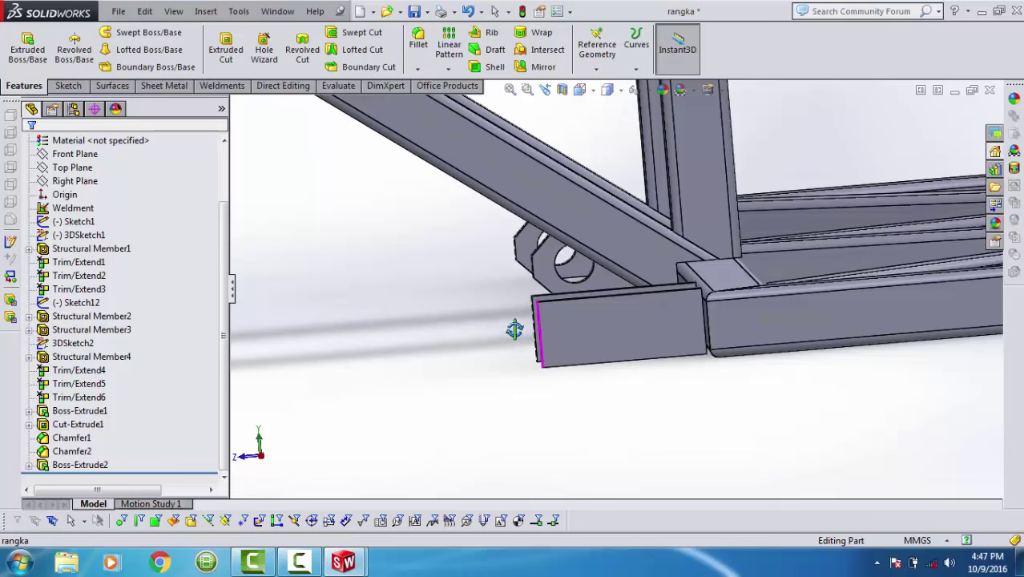
pyautogui.click(581, 336)
# Start a sketch on the new tab's face, view it face-on, and draw a circle on the tab.
pyautogui.click(621, 287)
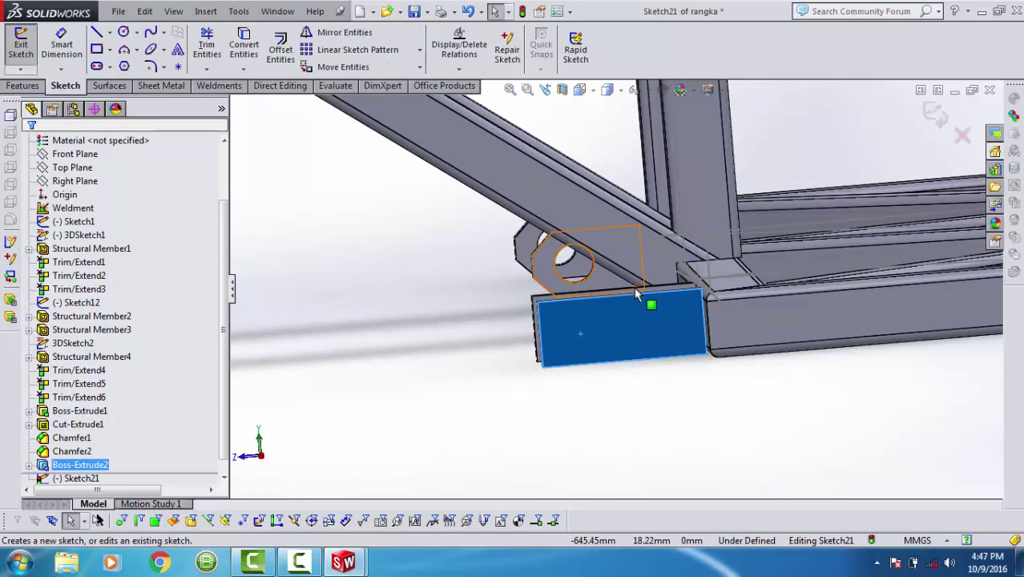
pyautogui.hotkey('ctrl', '8')
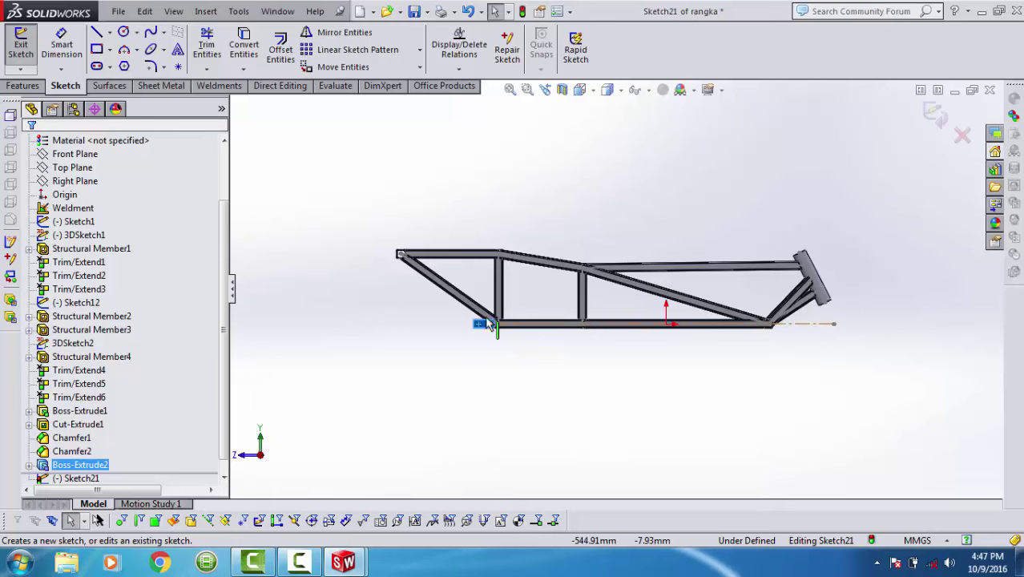
pyautogui.scroll(-3, 488, 324)
pyautogui.scroll(-3, 540, 315)
pyautogui.scroll(-3, 557, 313)
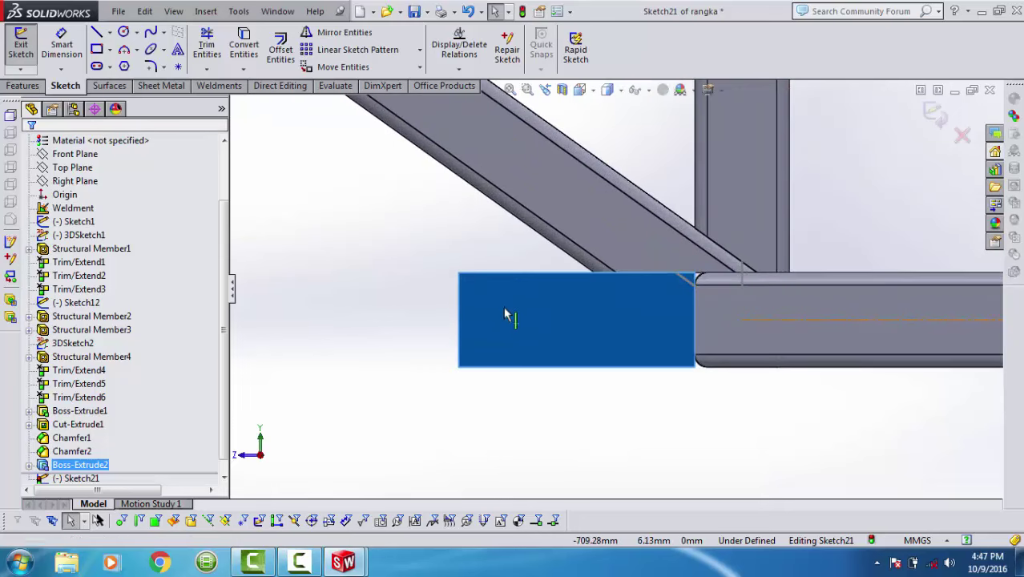
pyautogui.press('c')
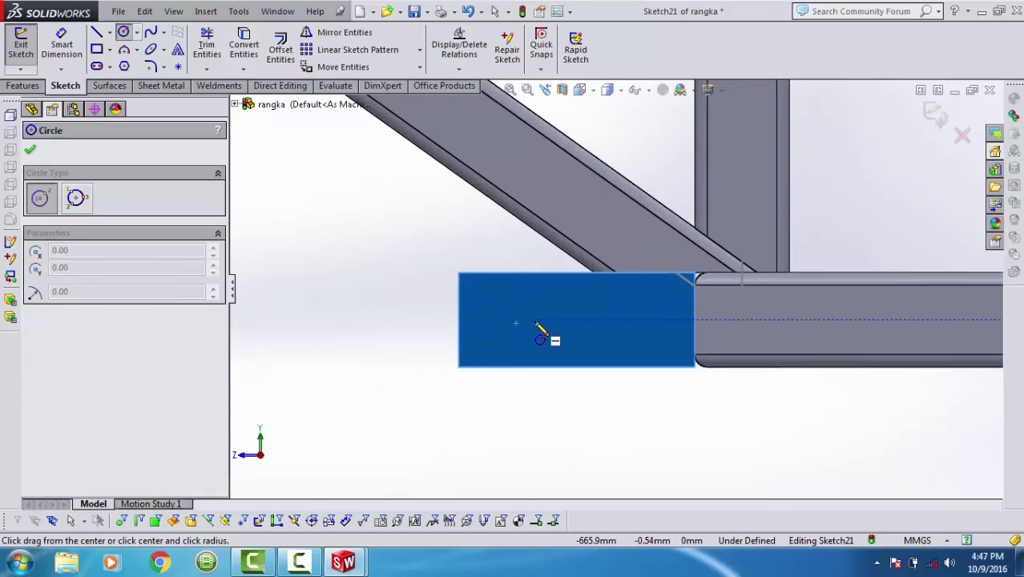
pyautogui.click(534, 319)
pyautogui.click(553, 305)
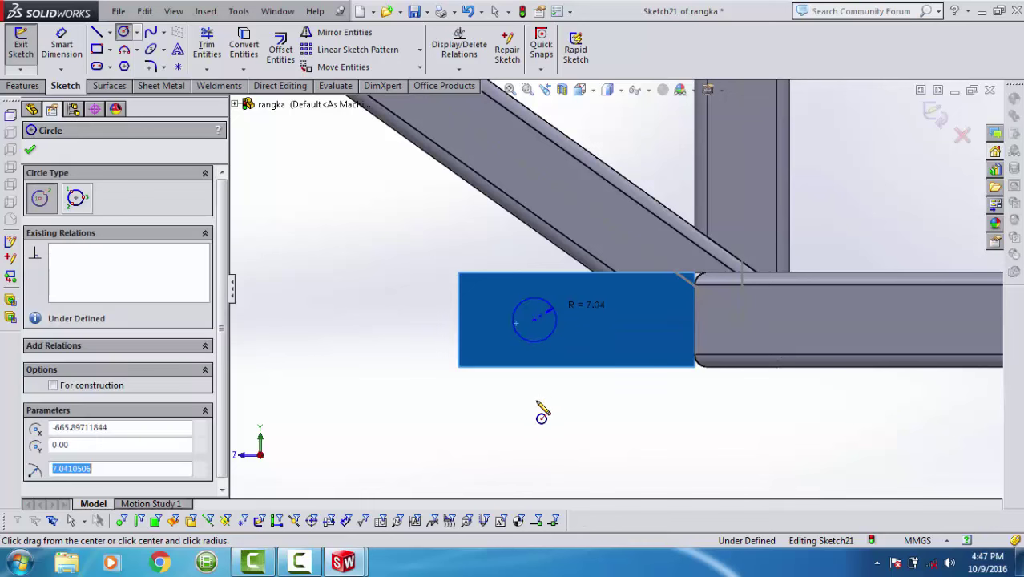
# Dimension the circle's diameter to 18 mm.
pyautogui.press('d')
pyautogui.click(534, 298)
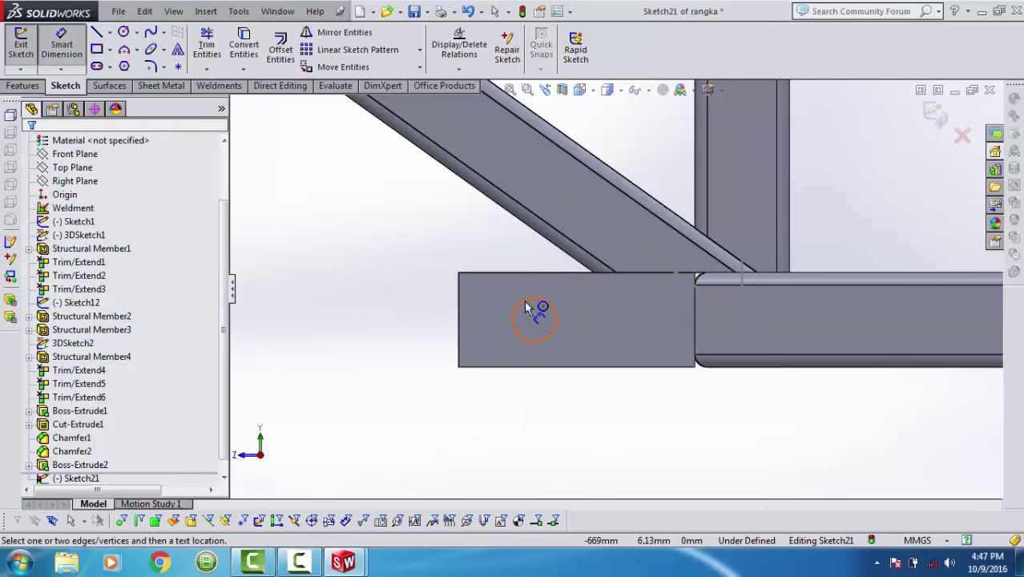
pyautogui.click(523, 255)
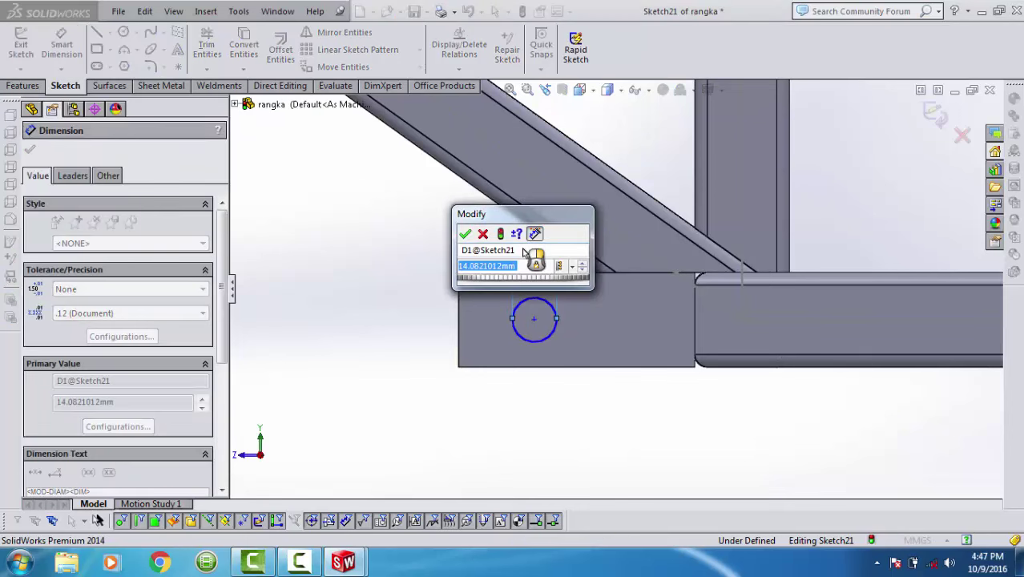
pyautogui.press('BackSpace')
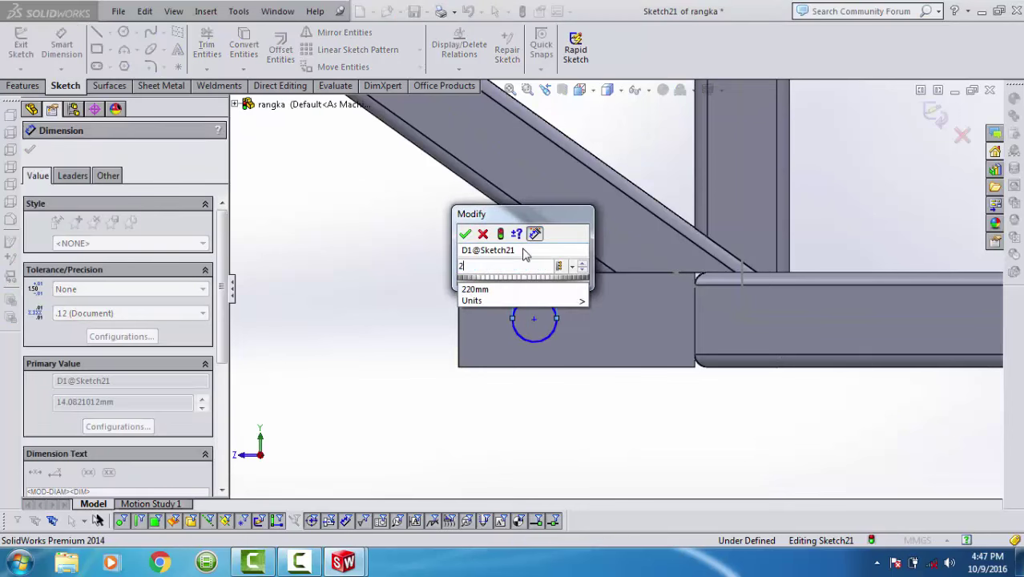
pyautogui.press('Escape')
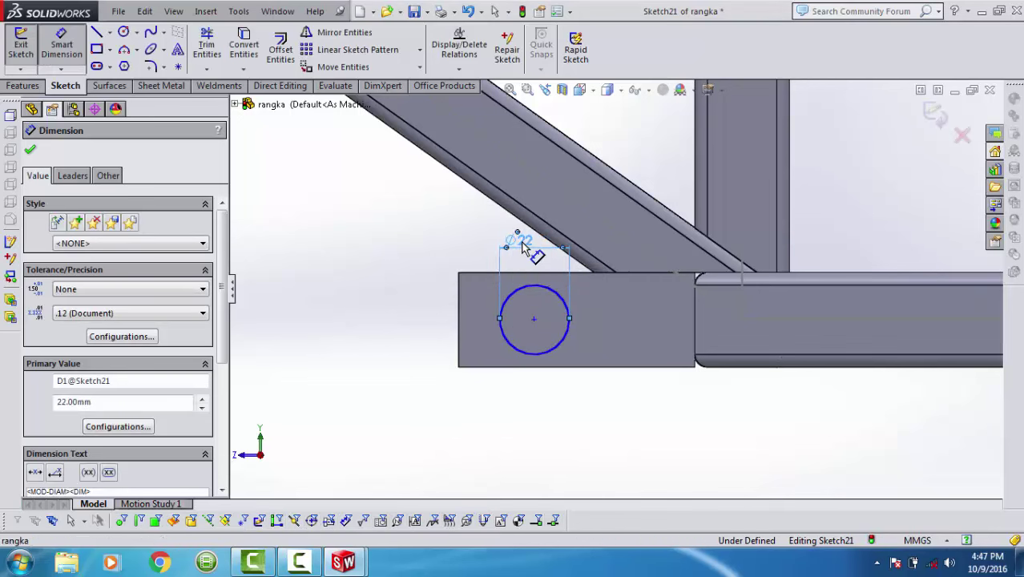
pyautogui.doubleClick(522, 247)
pyautogui.write('Ø18')
pyautogui.press('Return')
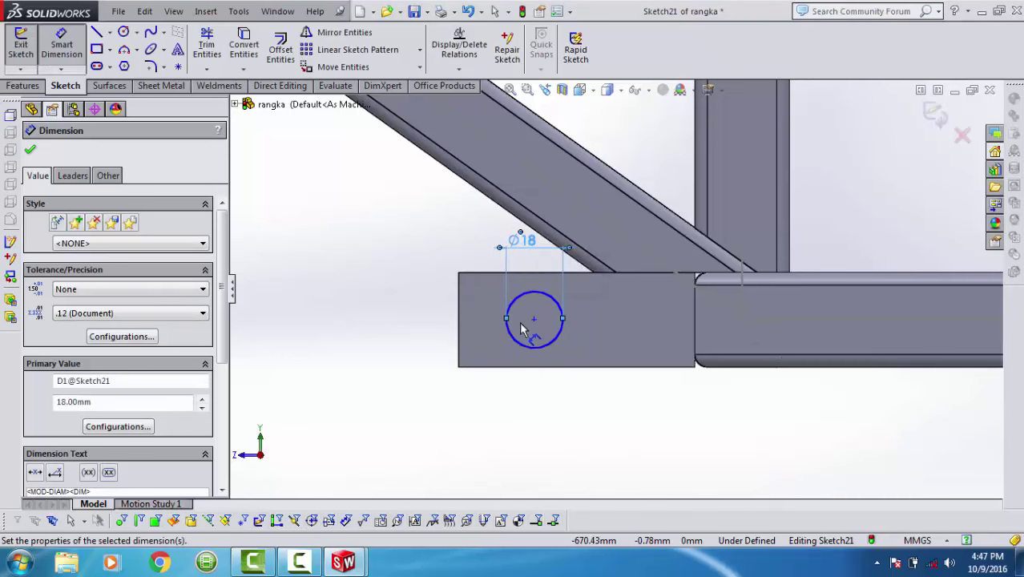
# Show hidden lines and snap the circle's centre onto the first tab's hidden hole centre.
pyautogui.click(623, 136)
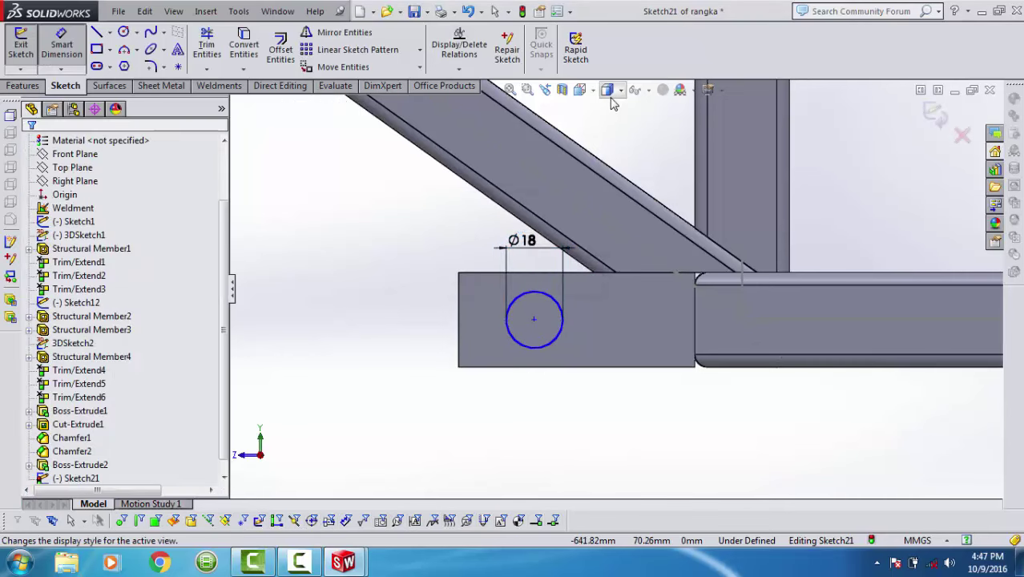
pyautogui.click(607, 90)
pyautogui.click(608, 164)
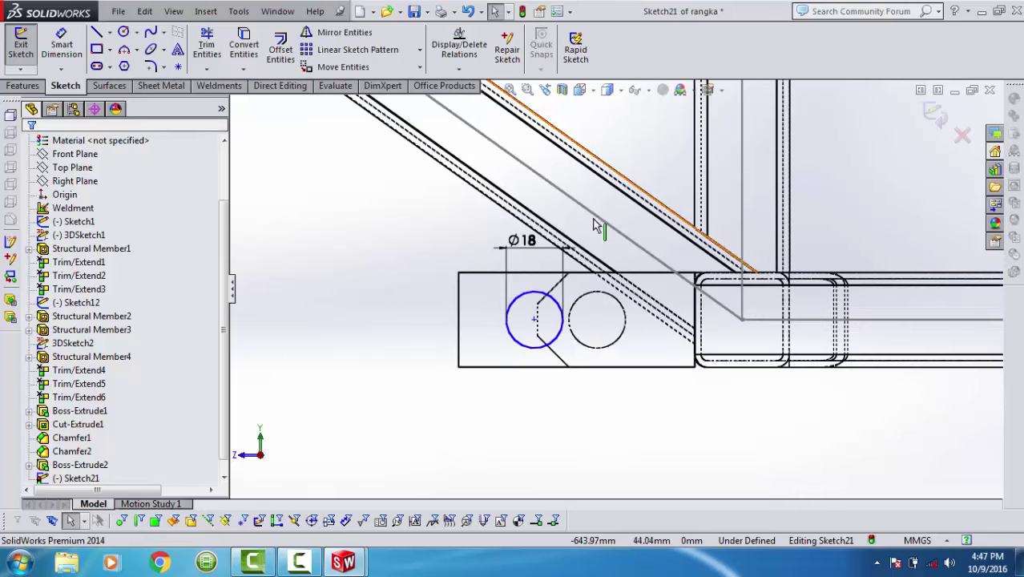
pyautogui.click(565, 318)
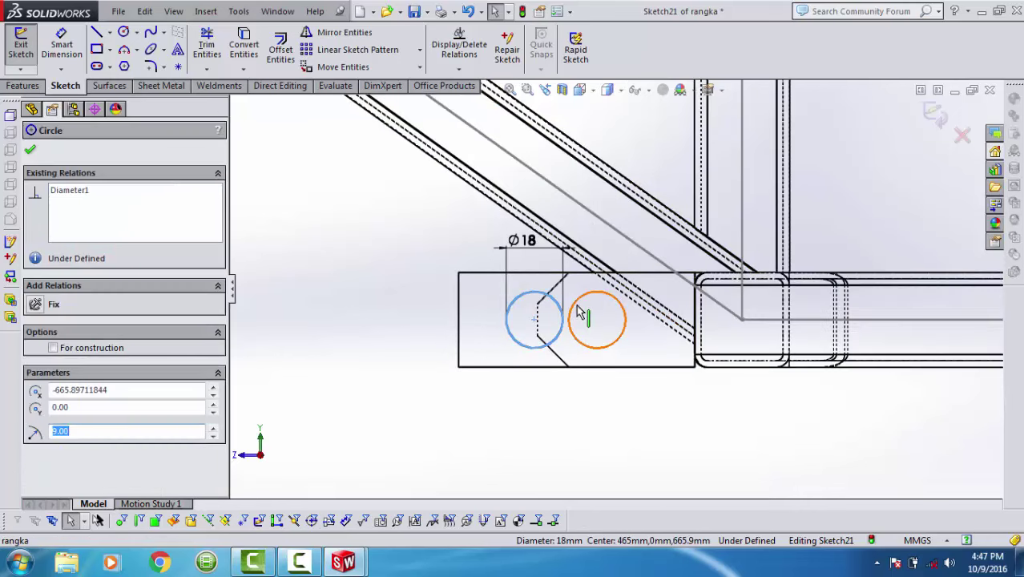
pyautogui.keyDown('ctrl'); pyautogui.click(577, 314); pyautogui.keyUp('ctrl')
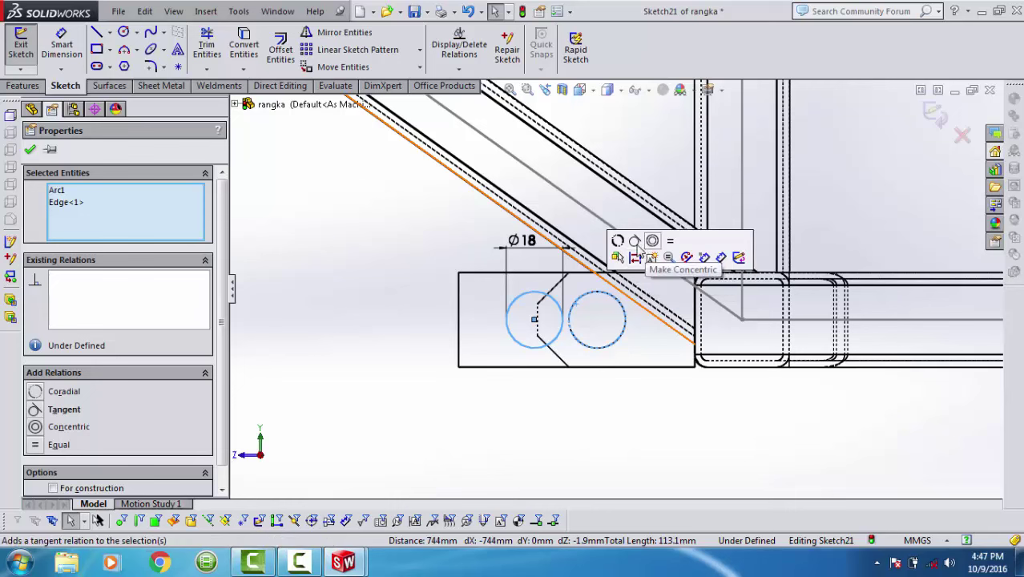
pyautogui.click(619, 255)
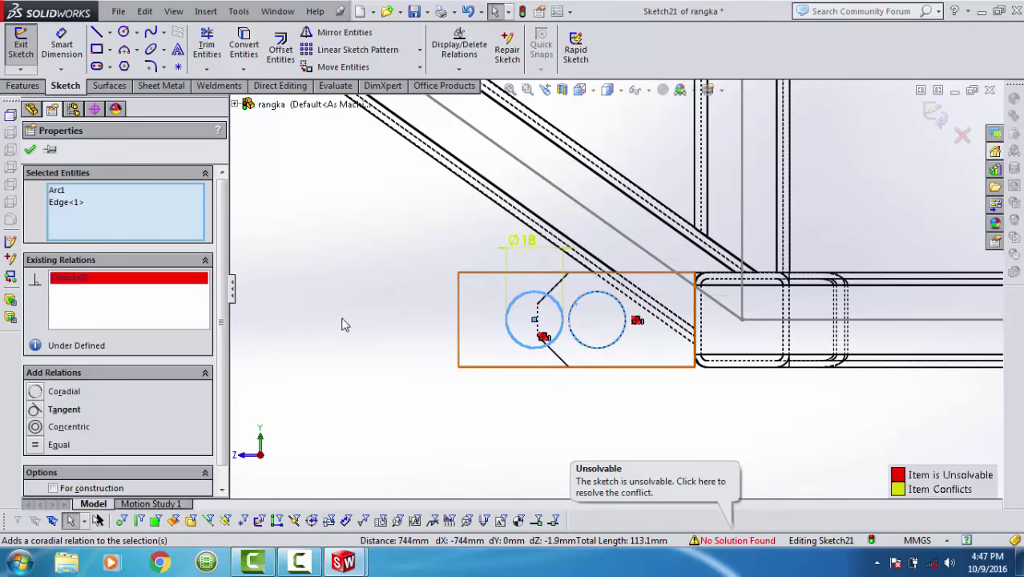
pyautogui.hotkey('ctrl', 'z')
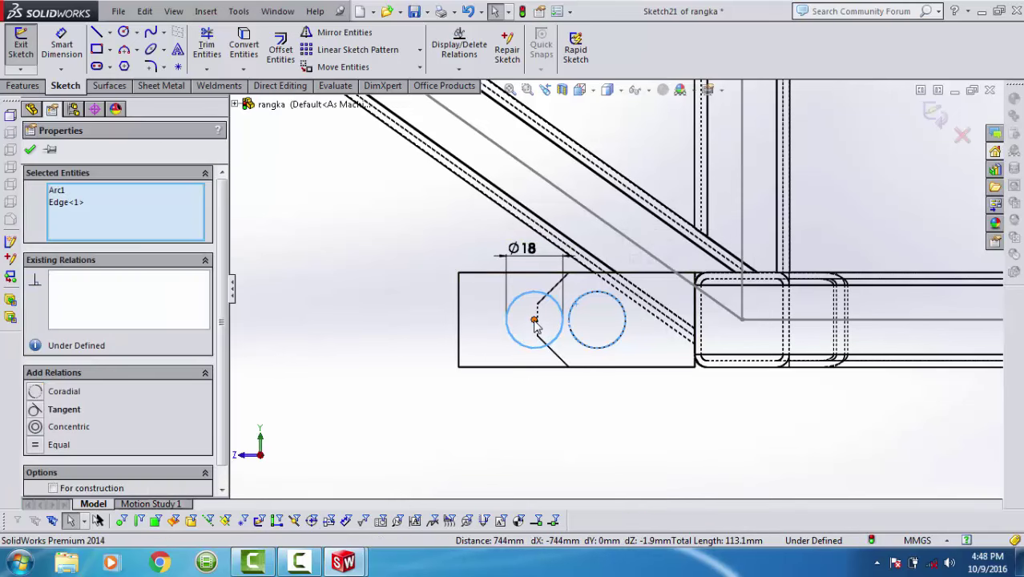
pyautogui.click(595, 321)
pyautogui.moveTo(595, 321); pyautogui.dragTo(597, 321)
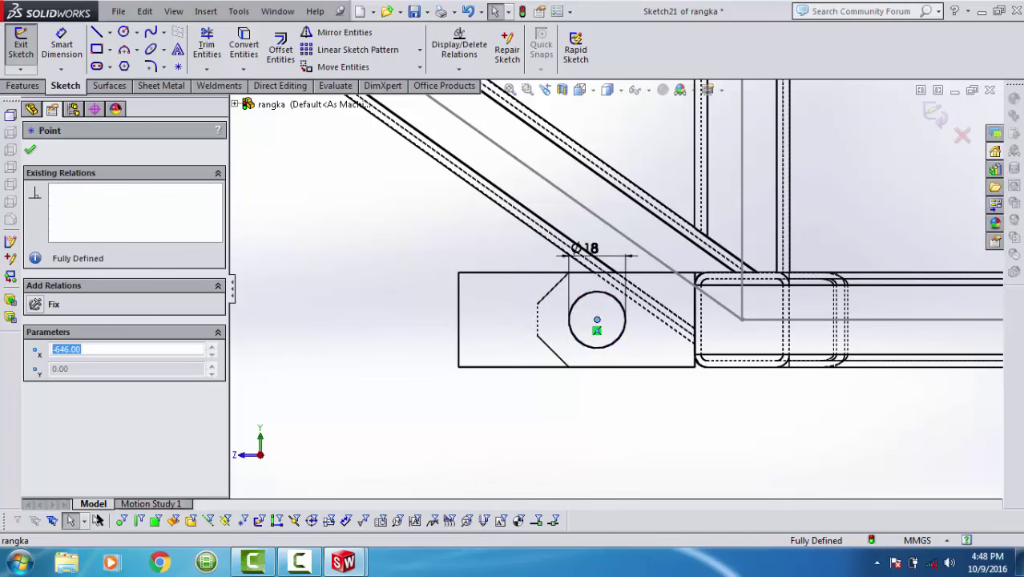
pyautogui.click(382, 350)
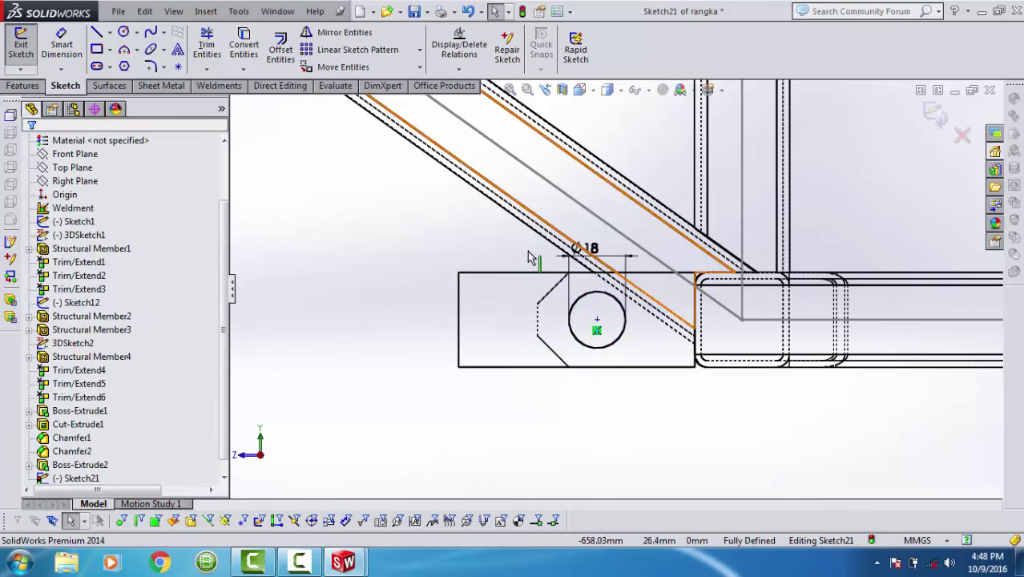
# Convert the tab's chamfered outline edges into the sketch with Convert Entities.
pyautogui.click(550, 296)
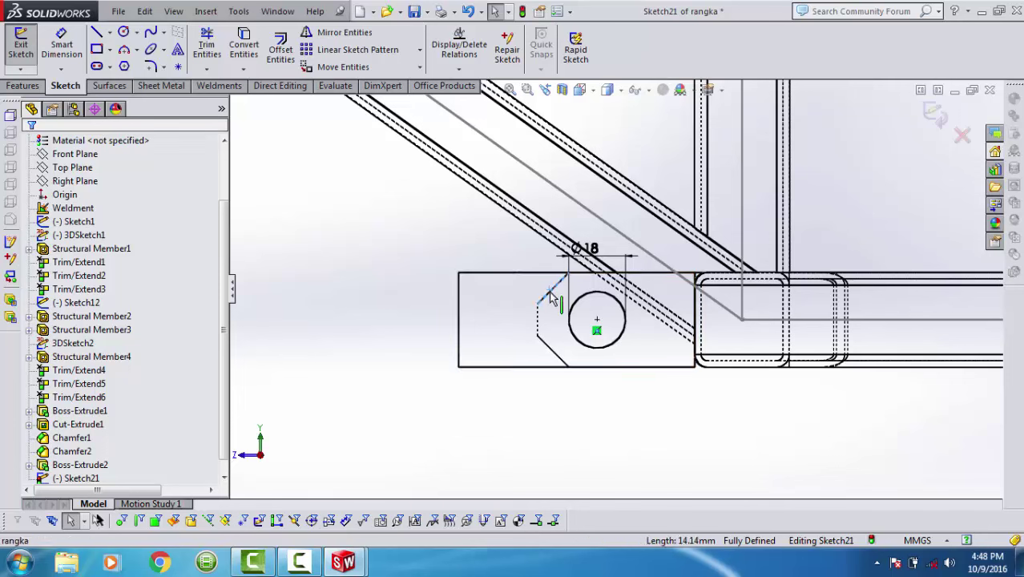
pyautogui.keyDown('ctrl'); pyautogui.click(538, 331); pyautogui.keyUp('ctrl')
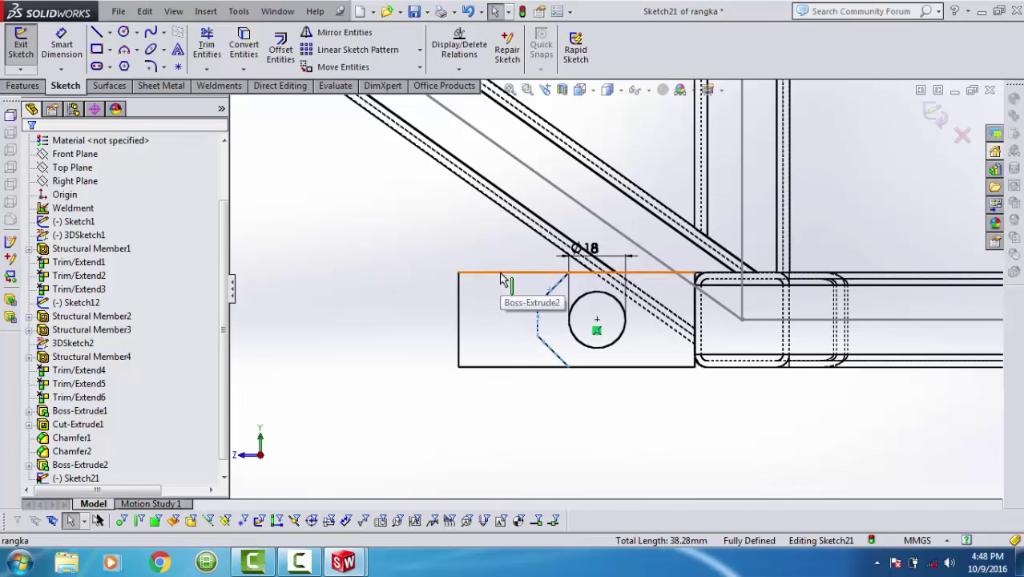
pyautogui.keyDown('ctrl'); pyautogui.click(476, 367); pyautogui.keyUp('ctrl')
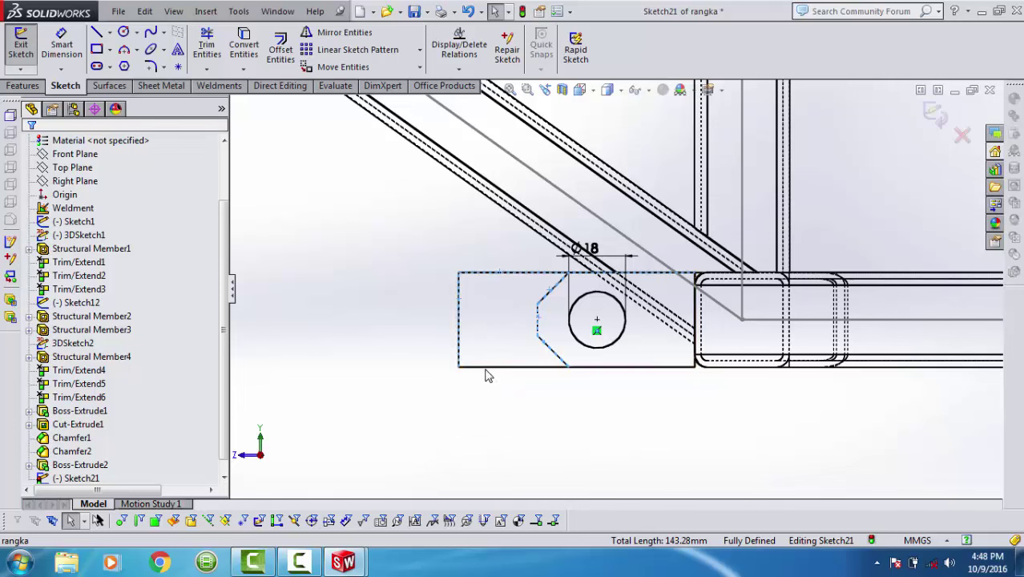
pyautogui.keyDown('ctrl'); pyautogui.click(493, 370); pyautogui.keyUp('ctrl')
pyautogui.click(243, 44)
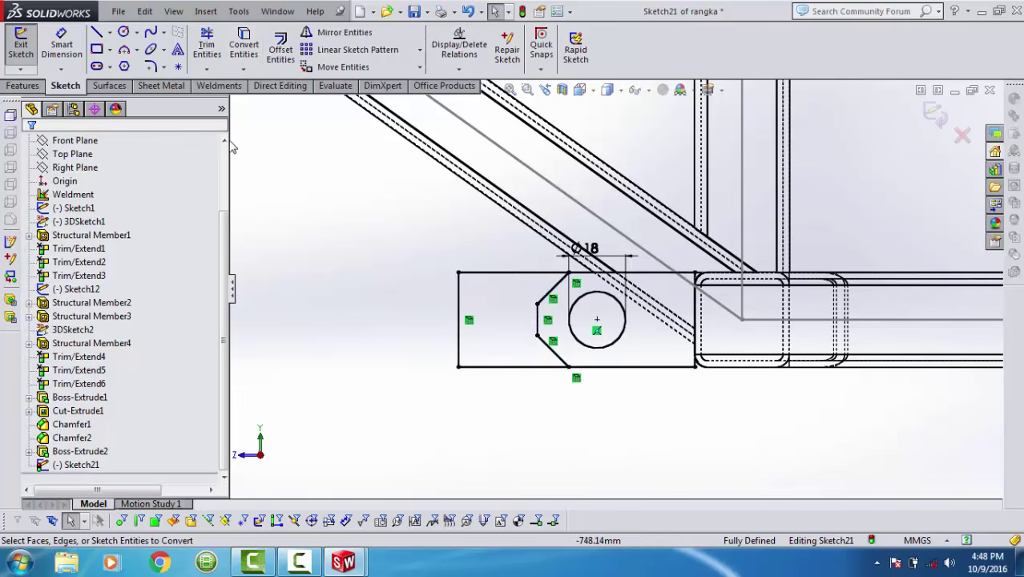
# Trim a sketch line, return to Shaded With Edges, and orbit to see the tab in 3D.
pyautogui.click(206, 48)
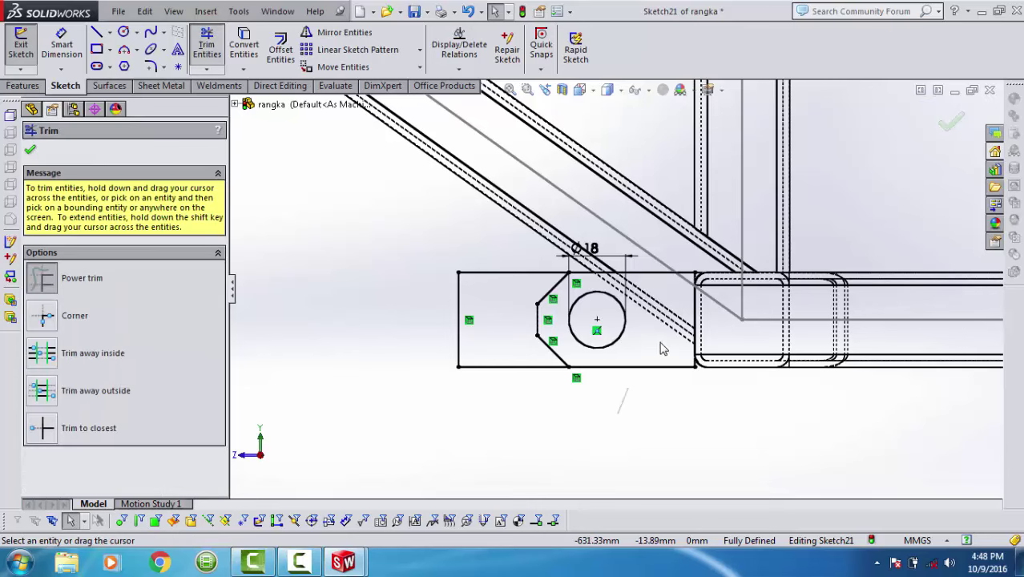
pyautogui.moveTo(681, 271); pyautogui.dragTo(685, 295)
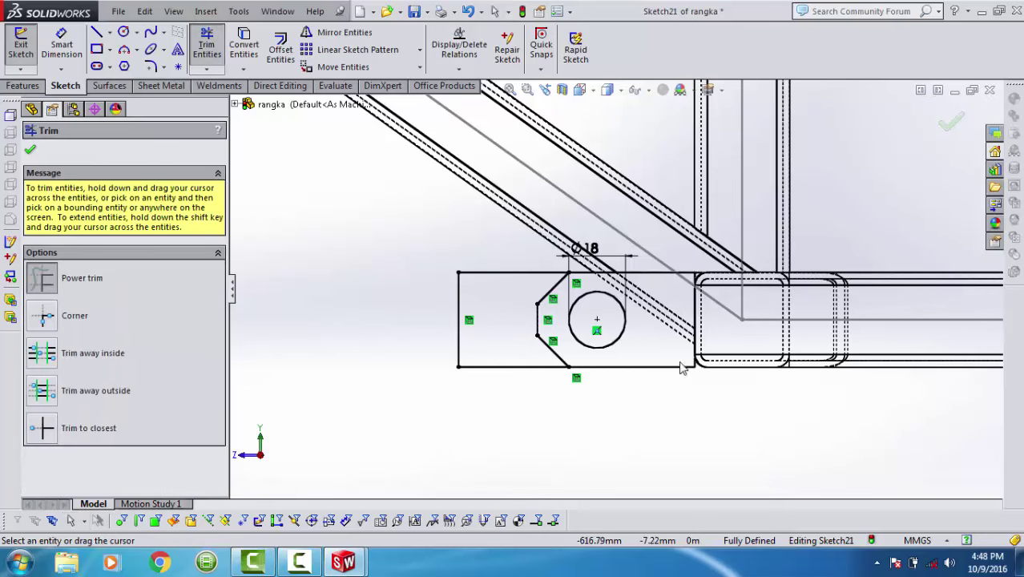
pyautogui.click(952, 126)
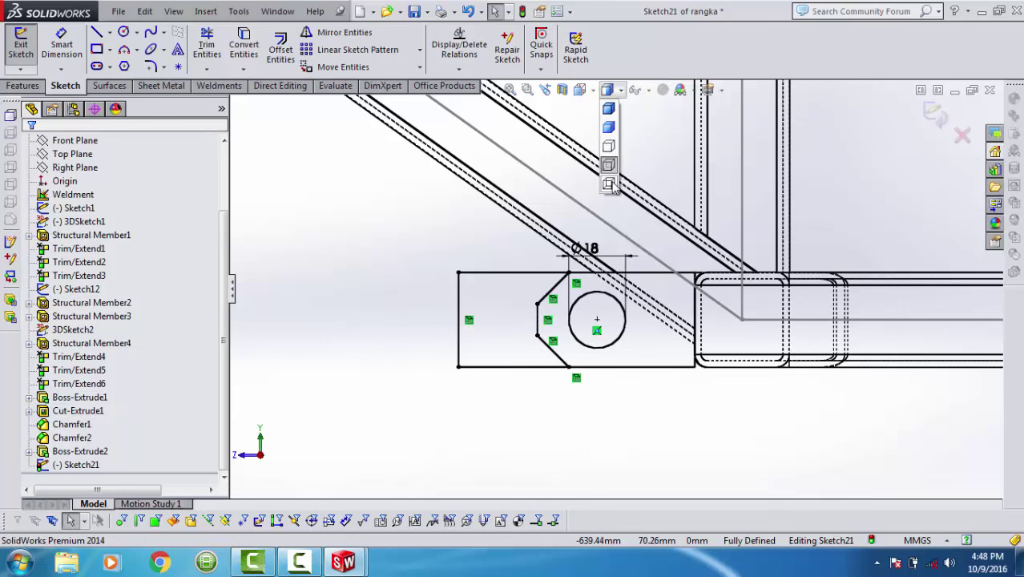
pyautogui.click(609, 111)
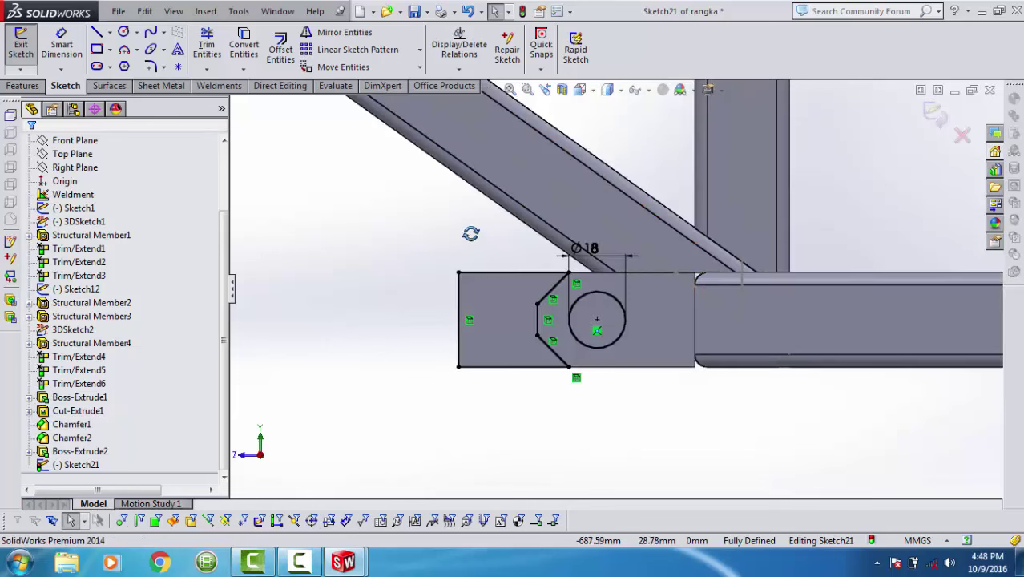
pyautogui.moveTo(469, 231); pyautogui.dragTo(197, 118, button='middle')
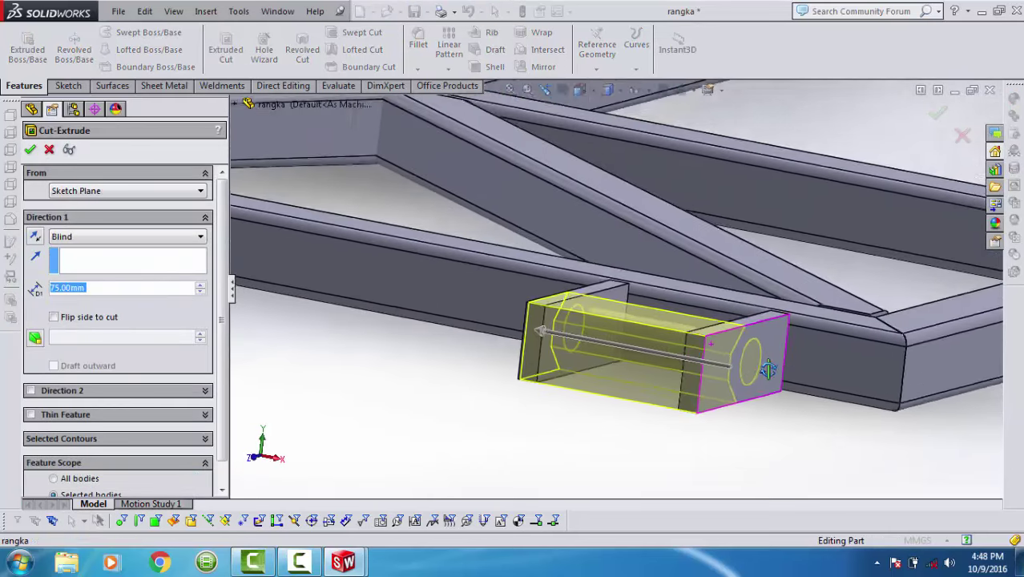
# Deepen the cut to 85 mm, apply Cut-Extrude2 through the second tab, and deselect it.
pyautogui.moveTo(713, 354); pyautogui.dragTo(169, 311, button='middle')
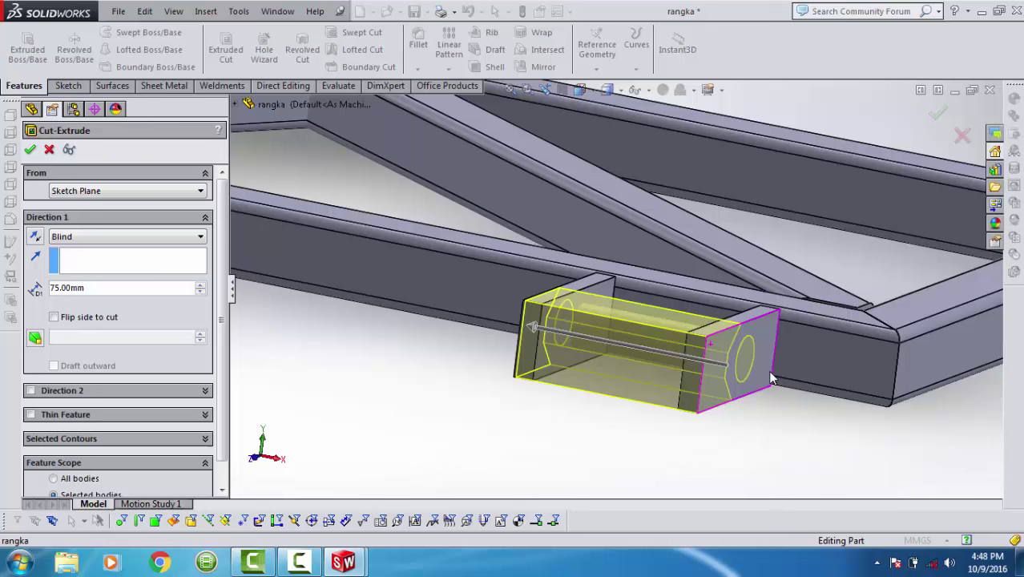
pyautogui.click(199, 286)
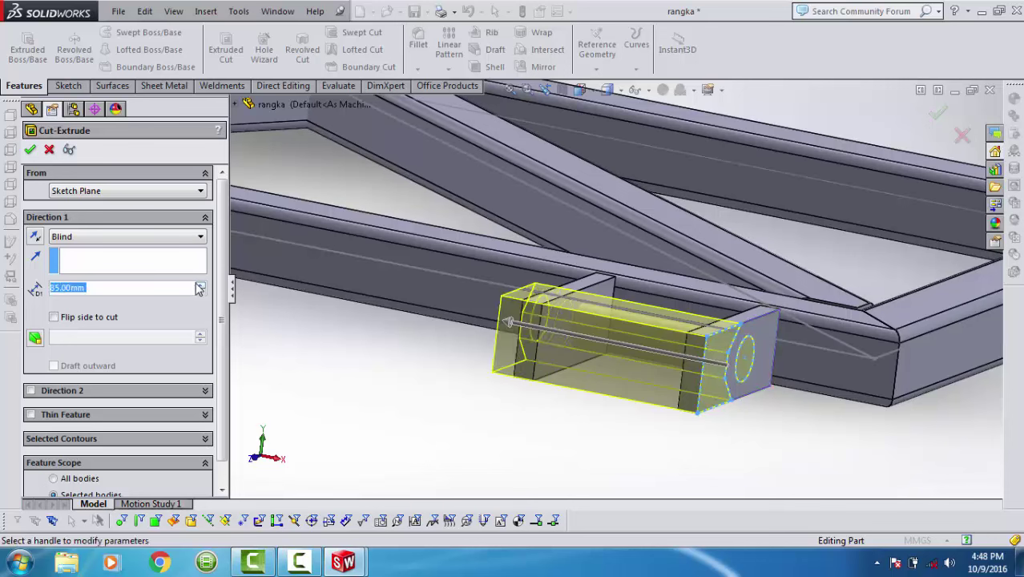
pyautogui.click(32, 152)
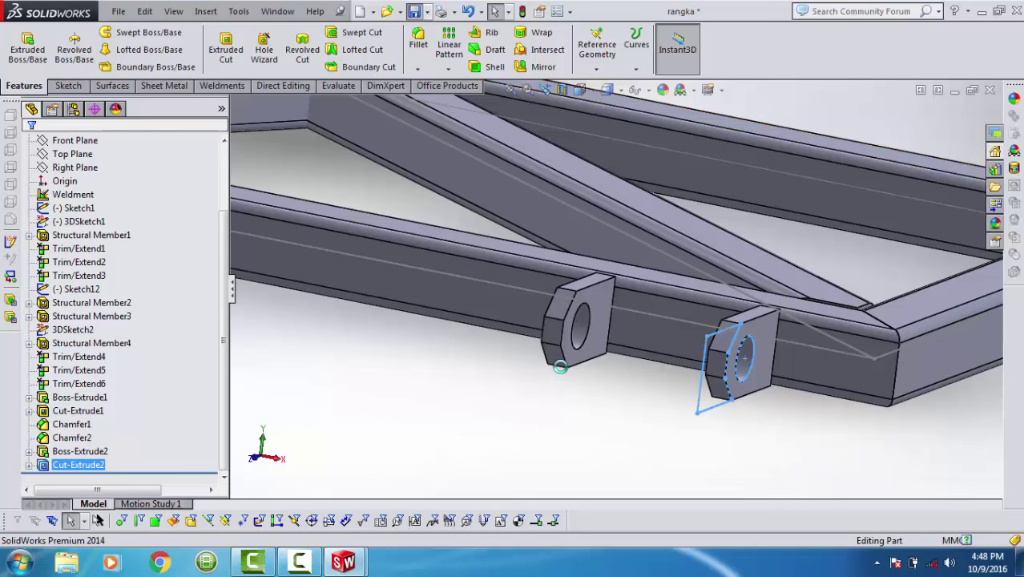
pyautogui.click(574, 425)
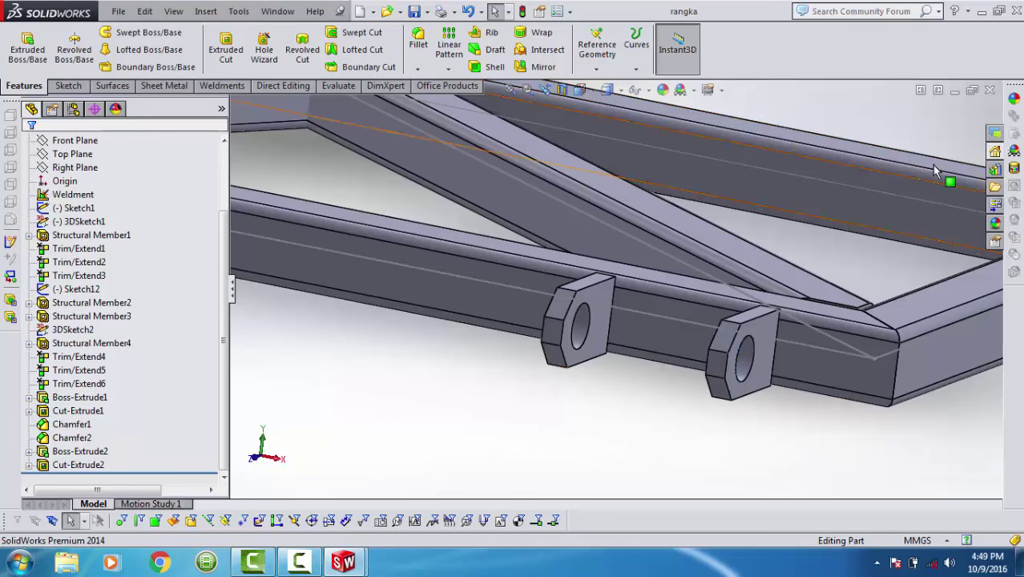
# Close the rangka part, rebuild Assem1, and select the arm's pivot boss face at the hinge.
pyautogui.click(990, 91)
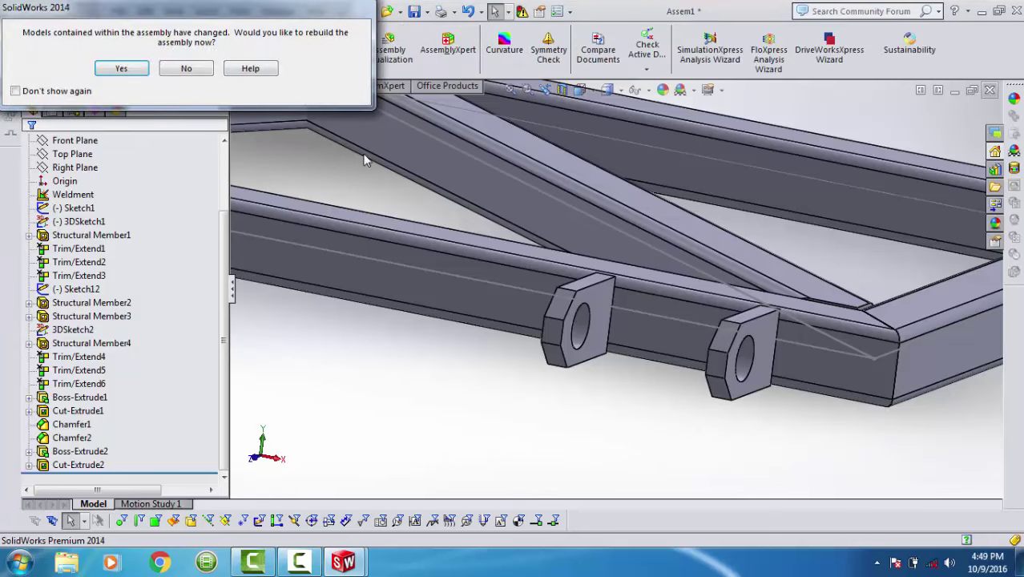
pyautogui.click(139, 72)
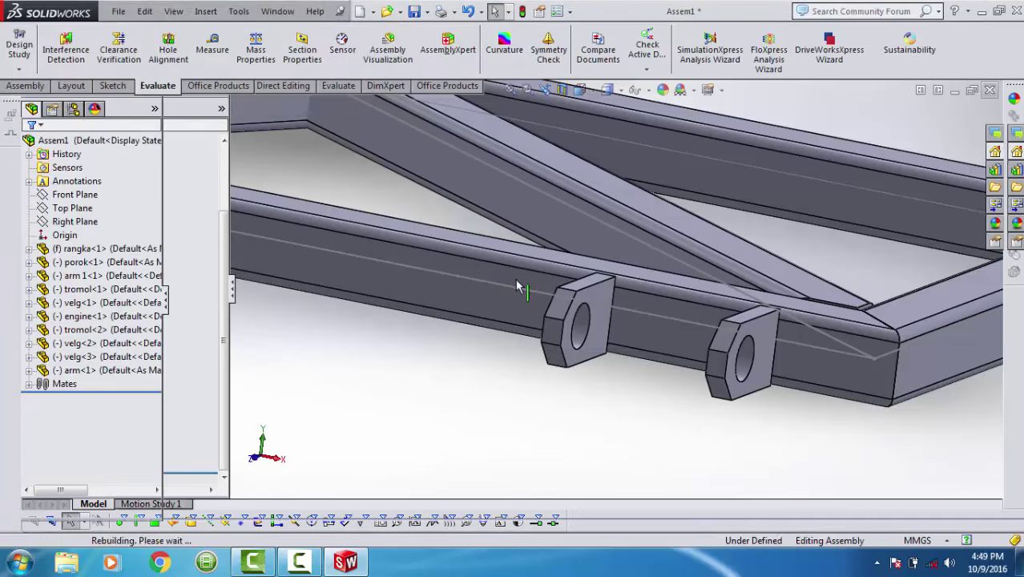
pyautogui.scroll(-1, 529, 292)
pyautogui.scroll(-2, 541, 298)
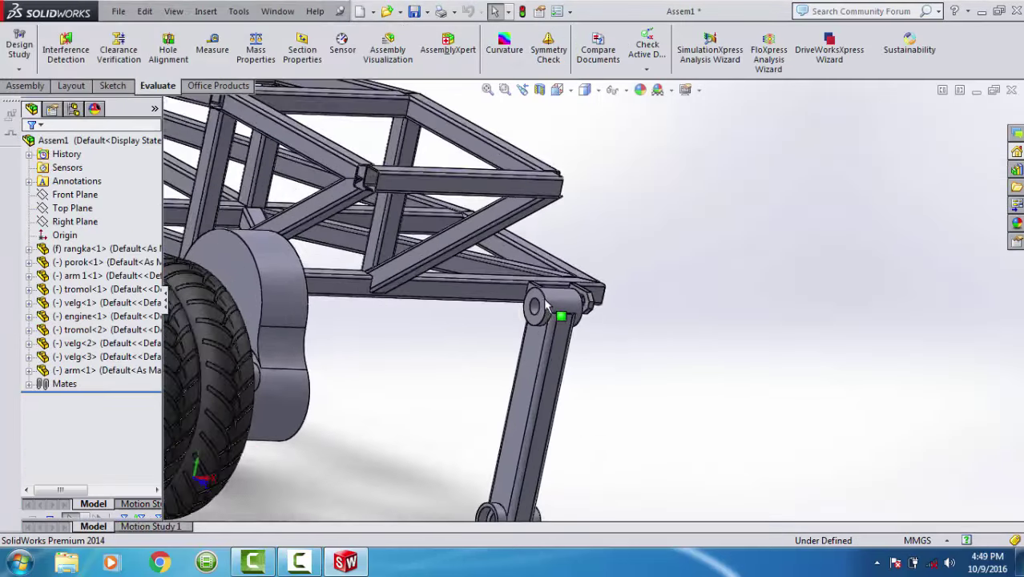
pyautogui.scroll(-2, 548, 302)
pyautogui.click(547, 302)
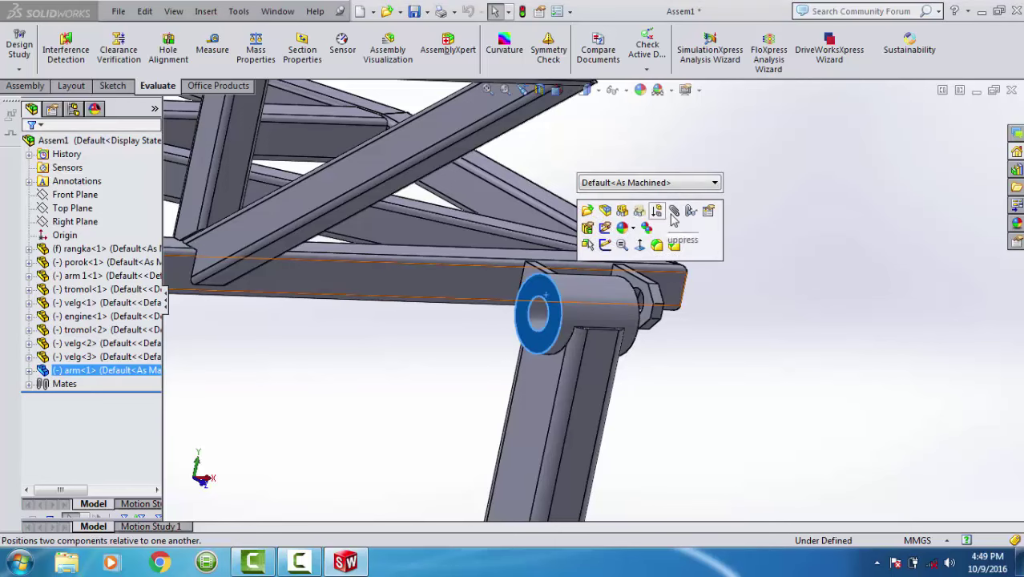
# Add a Coincident mate placing the arm's boss face flush against the frame tab face.
pyautogui.press('m')
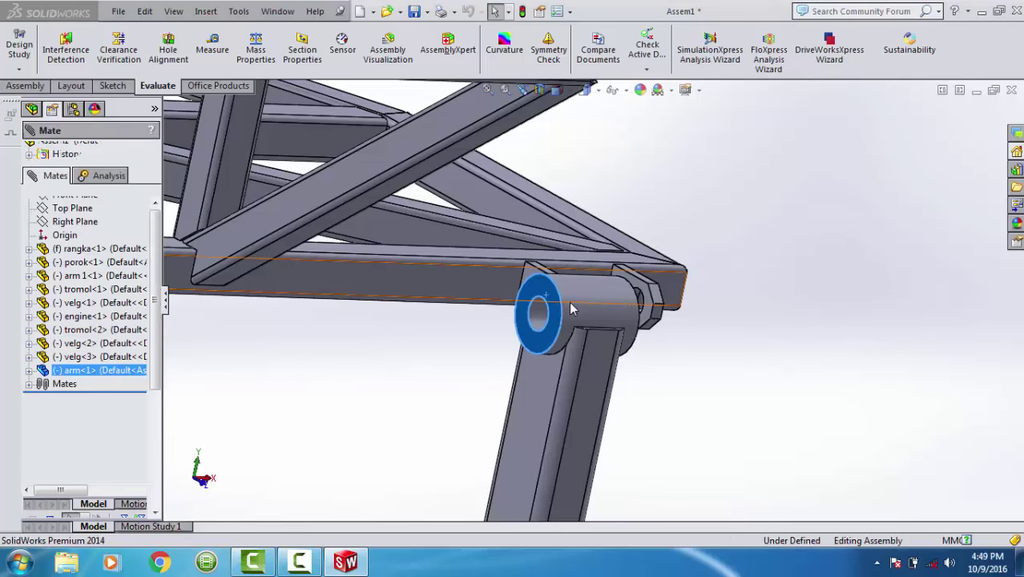
pyautogui.moveTo(586, 305); pyautogui.dragTo(607, 294, button='middle')
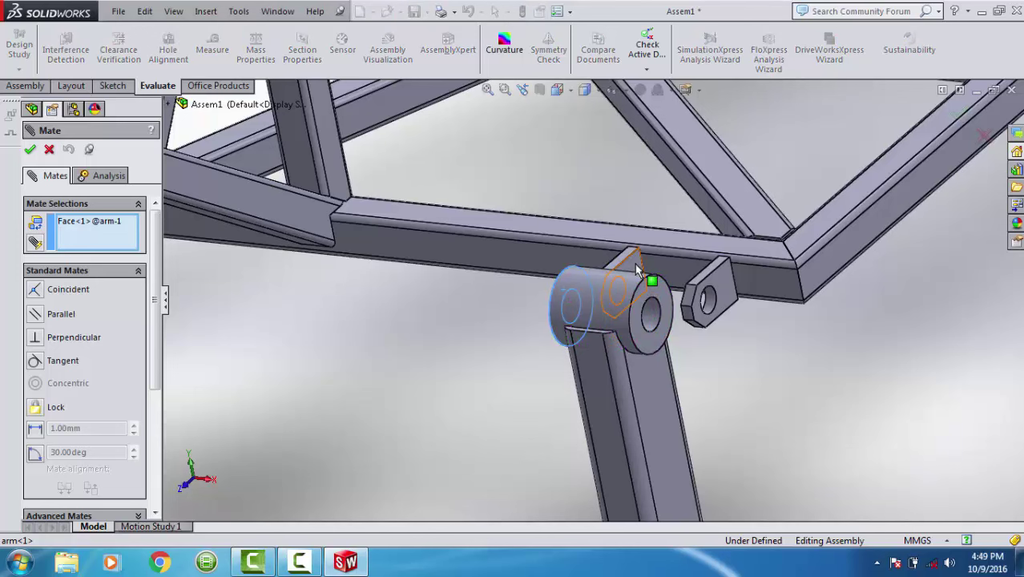
pyautogui.click(636, 270)
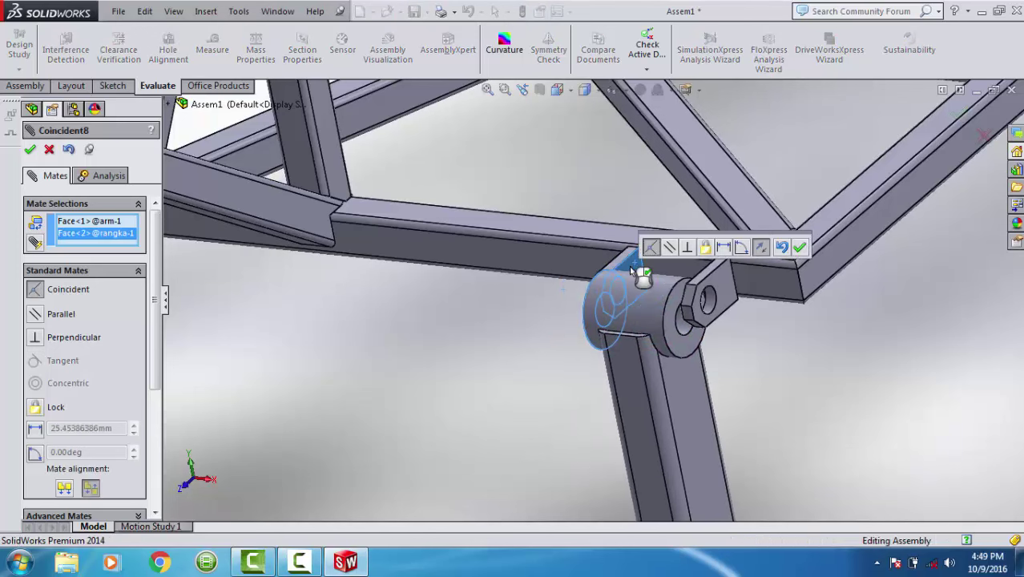
pyautogui.press('Return')
# Add a Concentric mate between the arm's pivot hole and the tab hole.
pyautogui.click(679, 330)
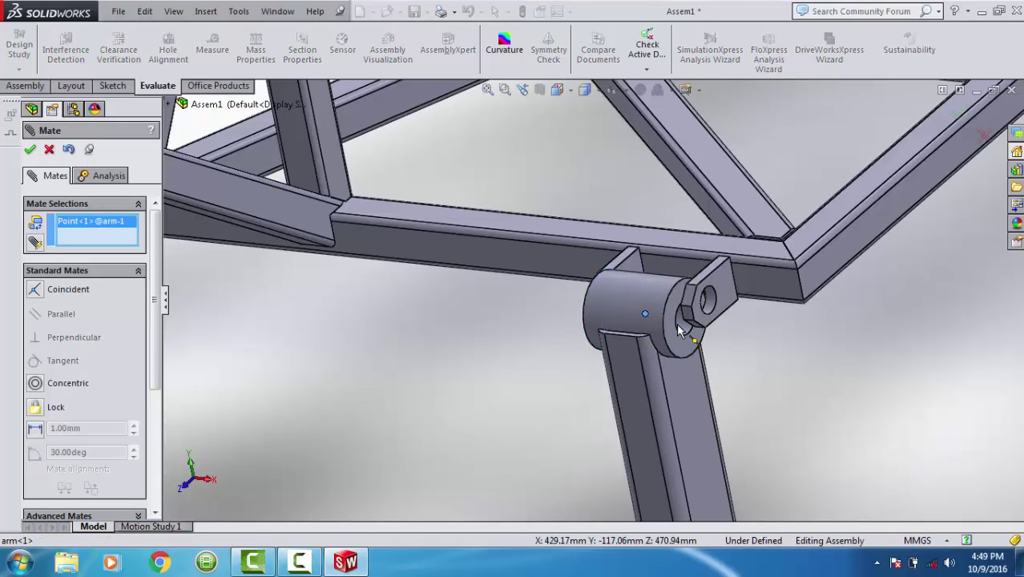
pyautogui.click(683, 331)
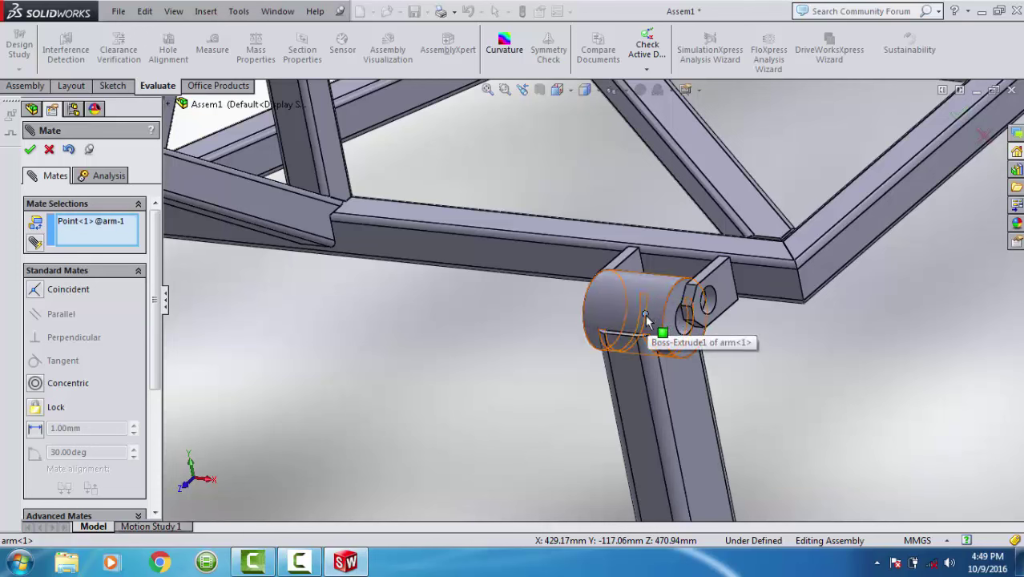
pyautogui.click(646, 318)
pyautogui.rightClick(129, 243)
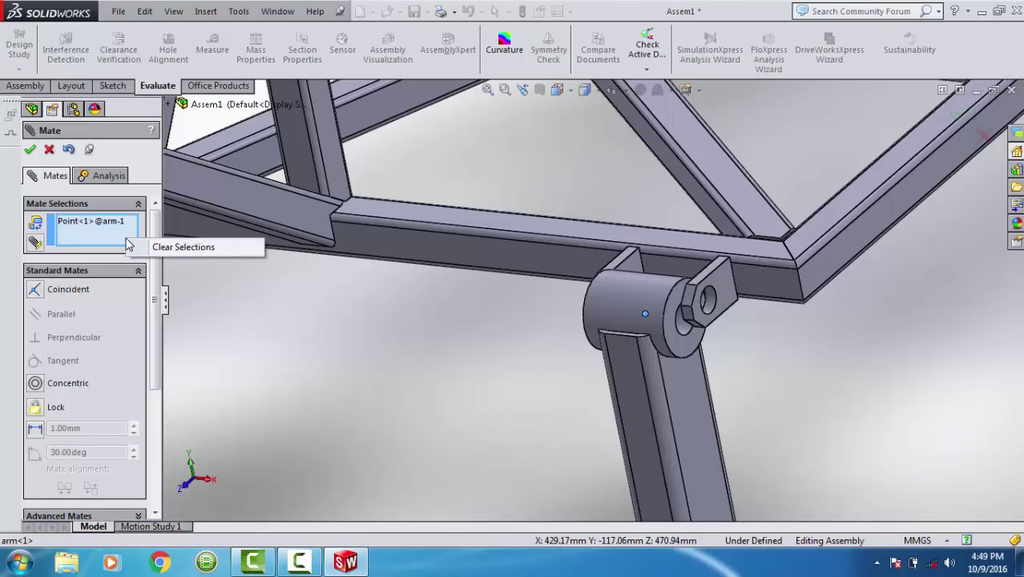
pyautogui.click(160, 245)
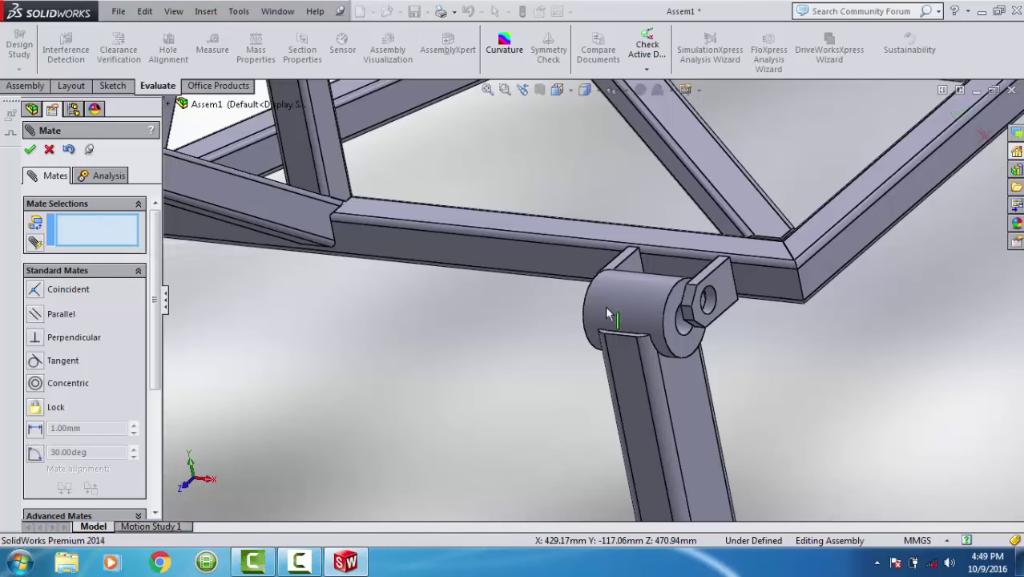
pyautogui.click(682, 327)
pyautogui.click(709, 314)
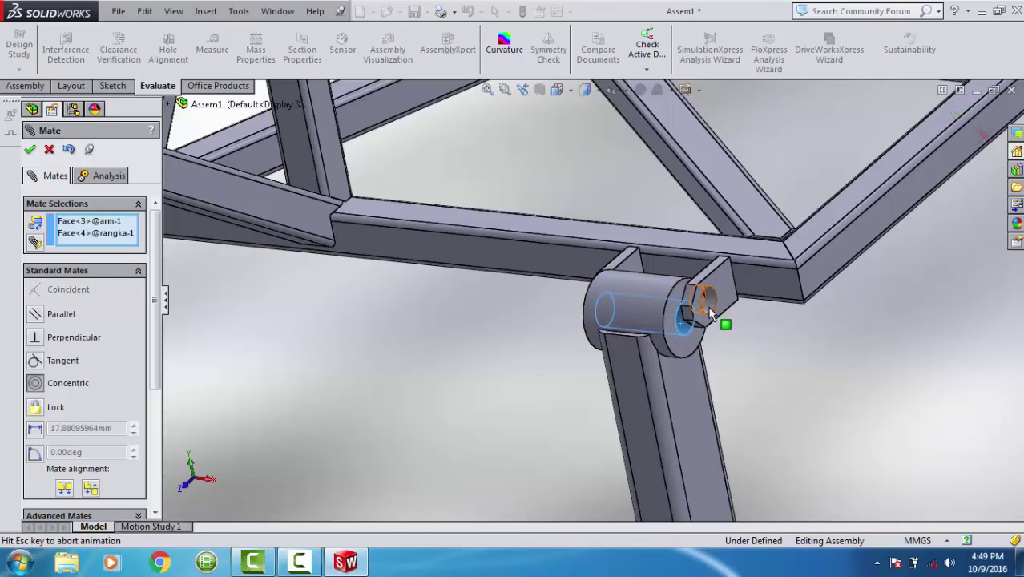
pyautogui.rightClick(703, 317)
# Swing the arm about its top pivot and rotate the view toward the wheel bracket.
pyautogui.scroll(5, 704, 318)
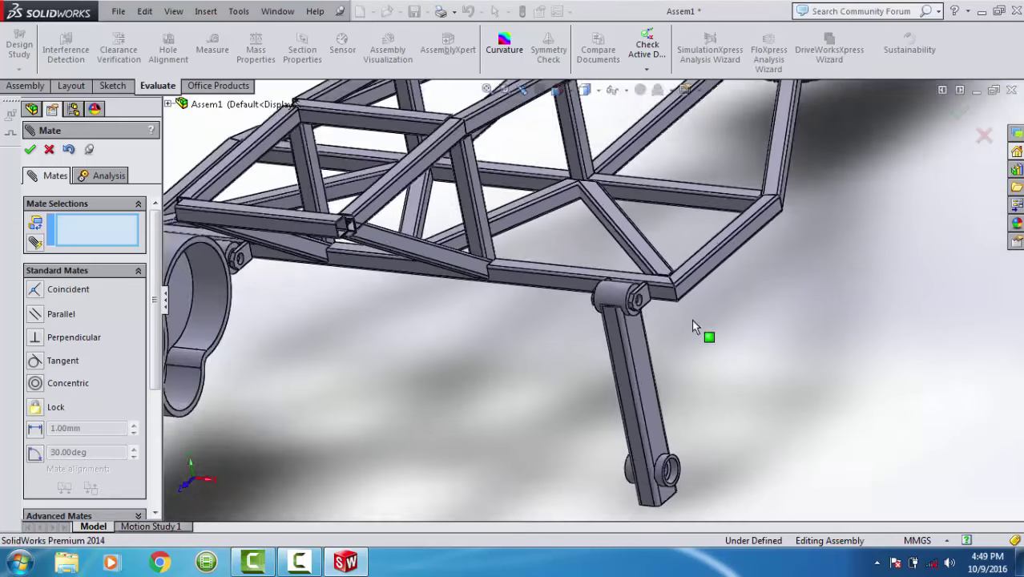
pyautogui.moveTo(702, 331); pyautogui.dragTo(633, 362, button='middle')
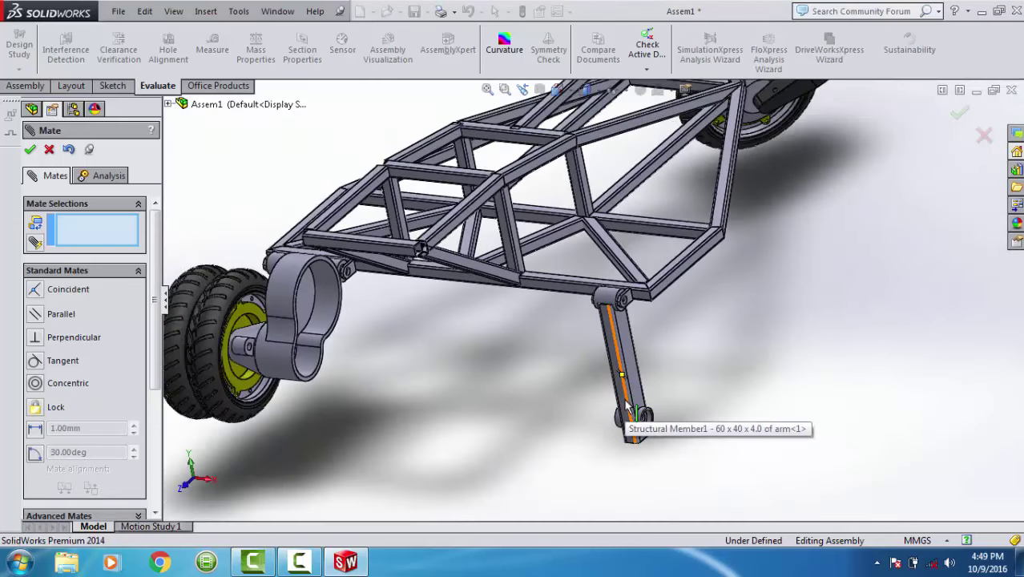
pyautogui.moveTo(627, 407); pyautogui.dragTo(427, 403)
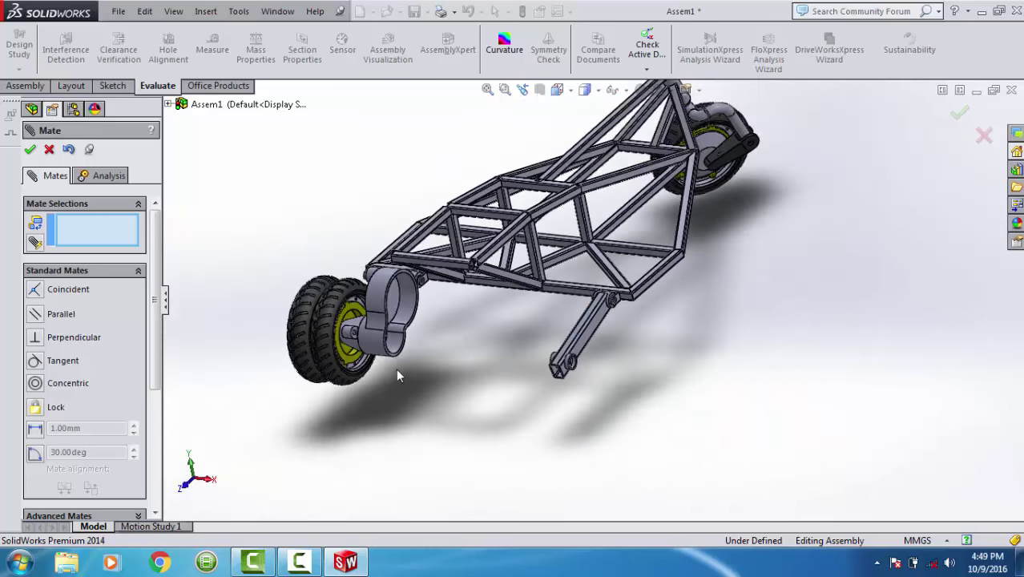
pyautogui.moveTo(403, 378)
pyautogui.mouseDown(button='middle')
pyautogui.moveTo(432, 313)
pyautogui.moveTo(431, 344)
pyautogui.mouseUp(button='middle')
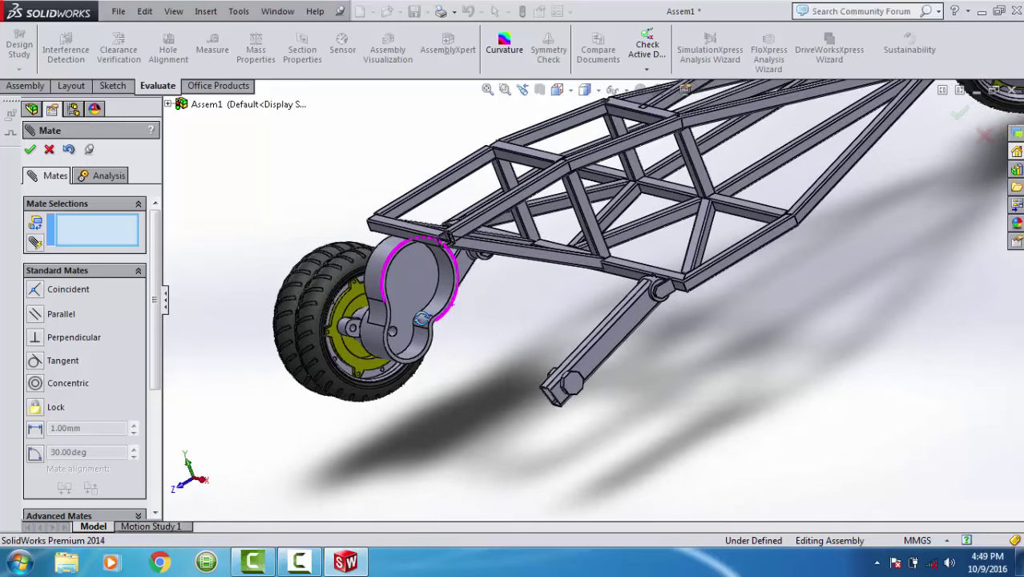
# Add a Concentric mate between the arm's lower-end hole and the engine's hole.
pyautogui.scroll(-2, 571, 383)
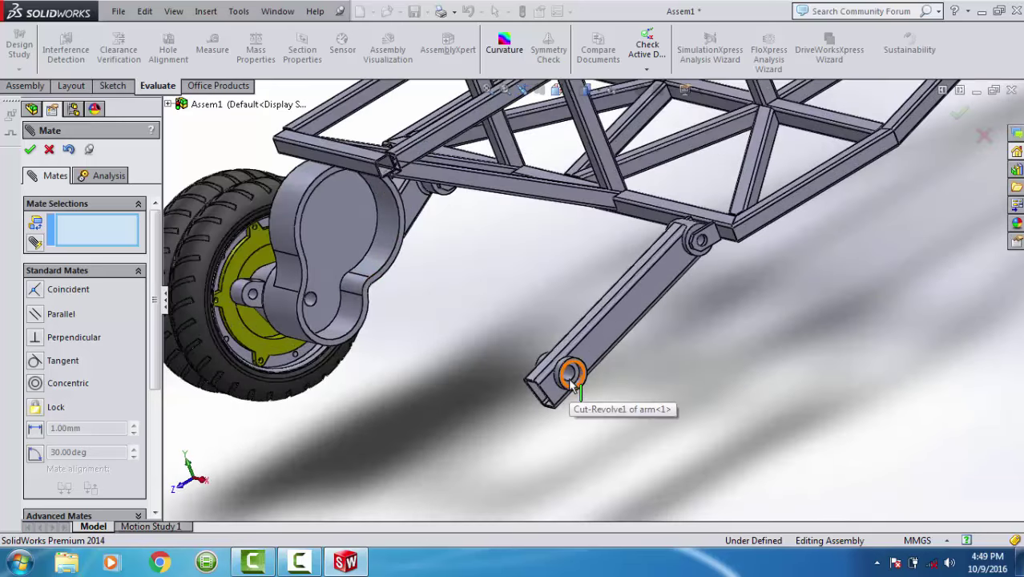
pyautogui.click(571, 382)
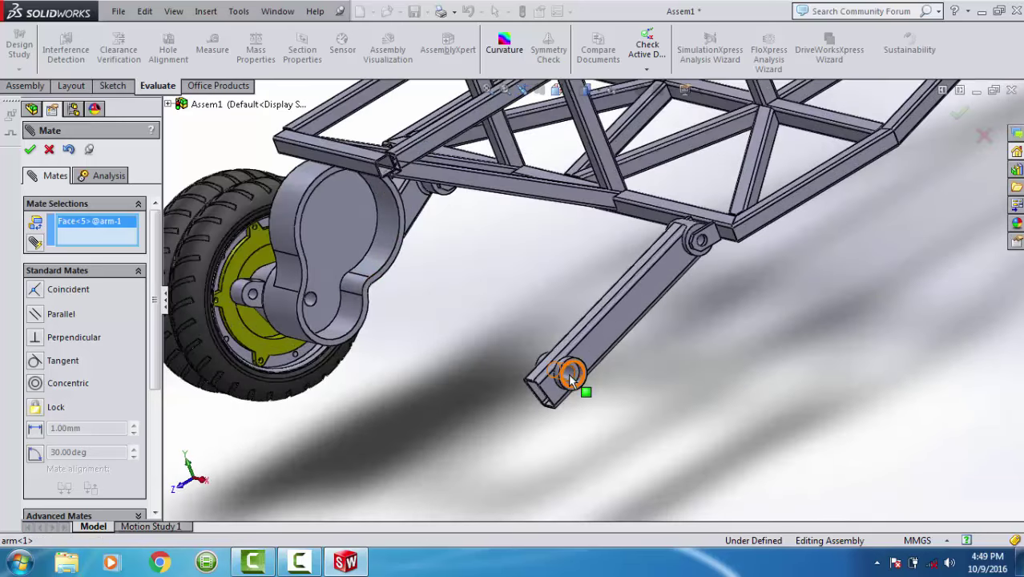
pyautogui.click(311, 302)
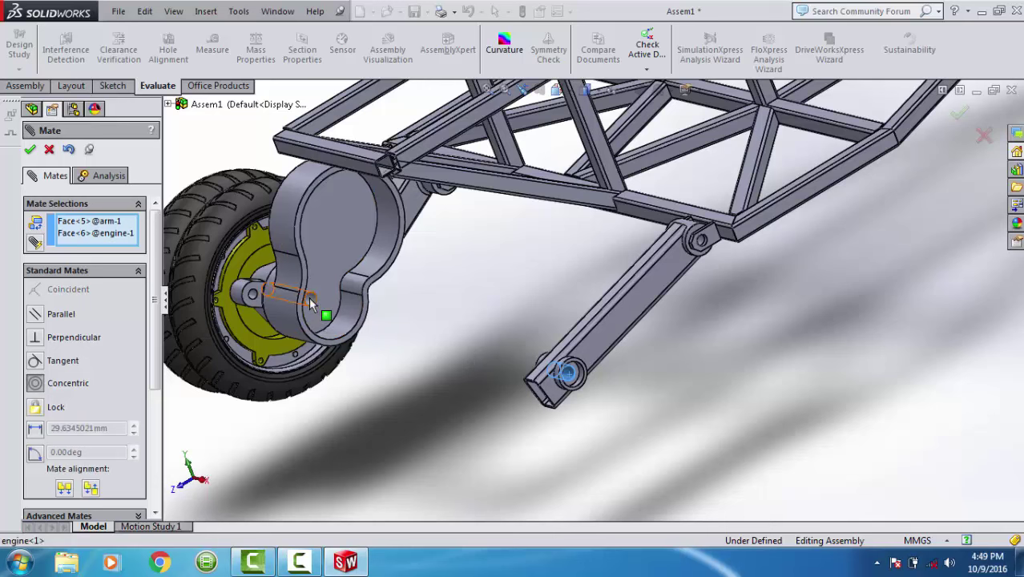
pyautogui.click(290, 264)
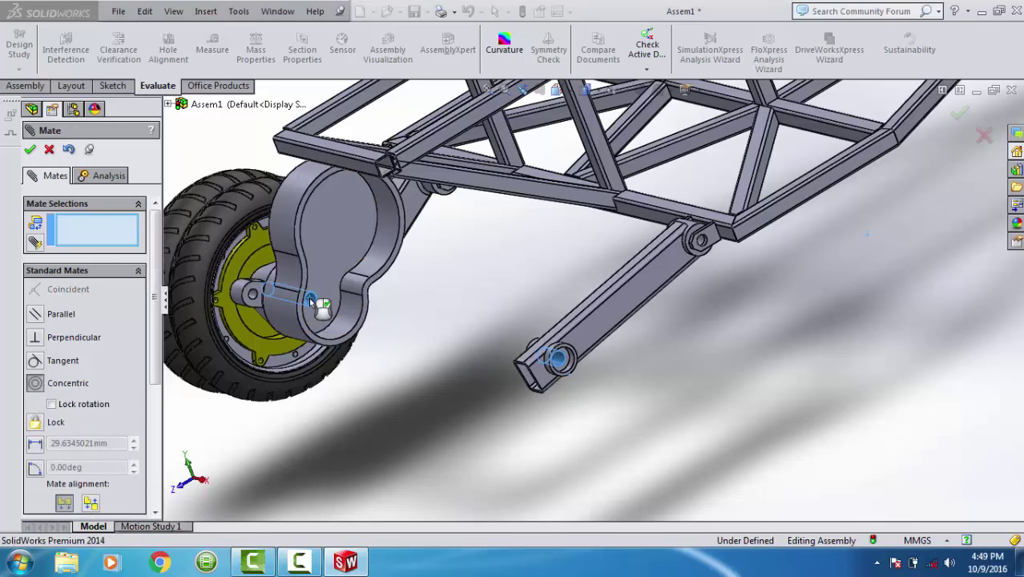
pyautogui.moveTo(457, 320)
pyautogui.mouseDown(button='middle')
pyautogui.moveTo(467, 327)
pyautogui.moveTo(337, 265)
pyautogui.mouseUp(button='middle')
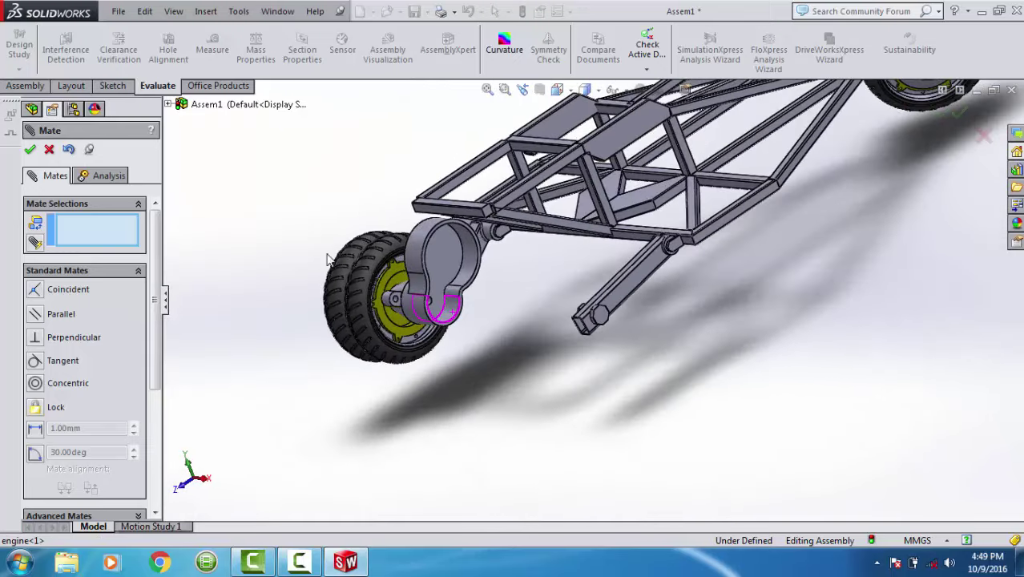
# Finish mating and start Insert Components from the Assembly commands.
pyautogui.click(30, 150)
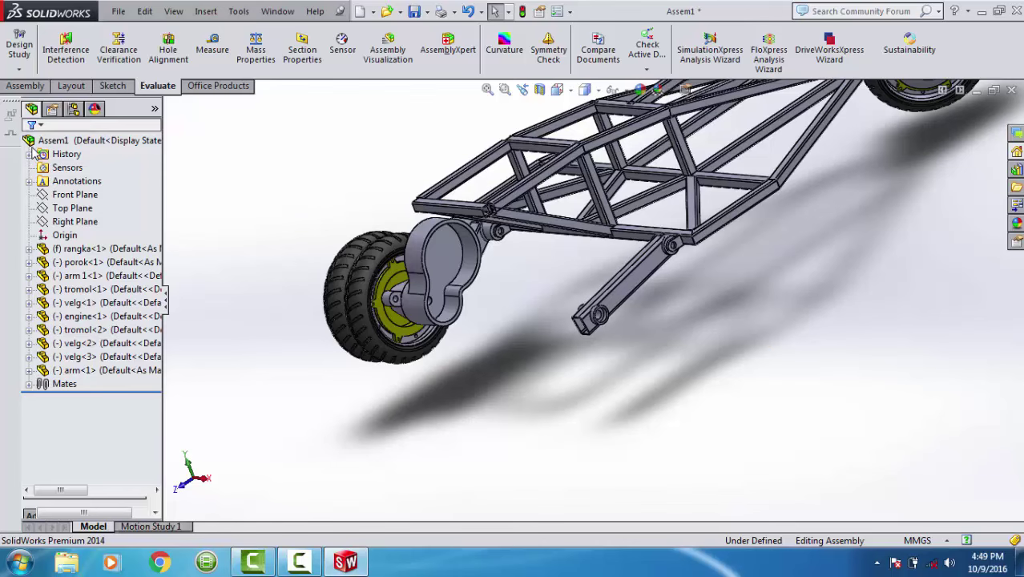
pyautogui.click(25, 86)
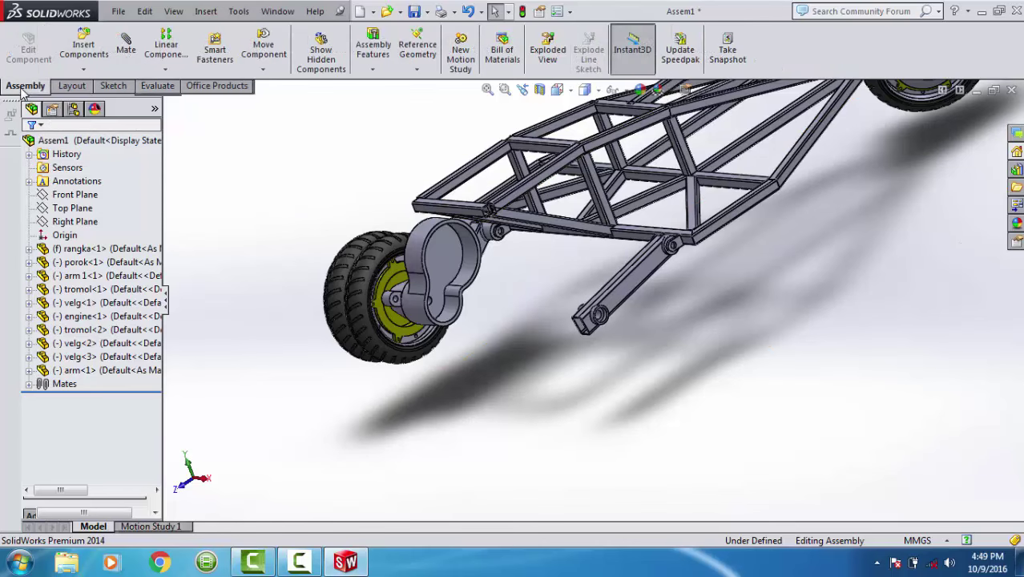
pyautogui.click(84, 48)
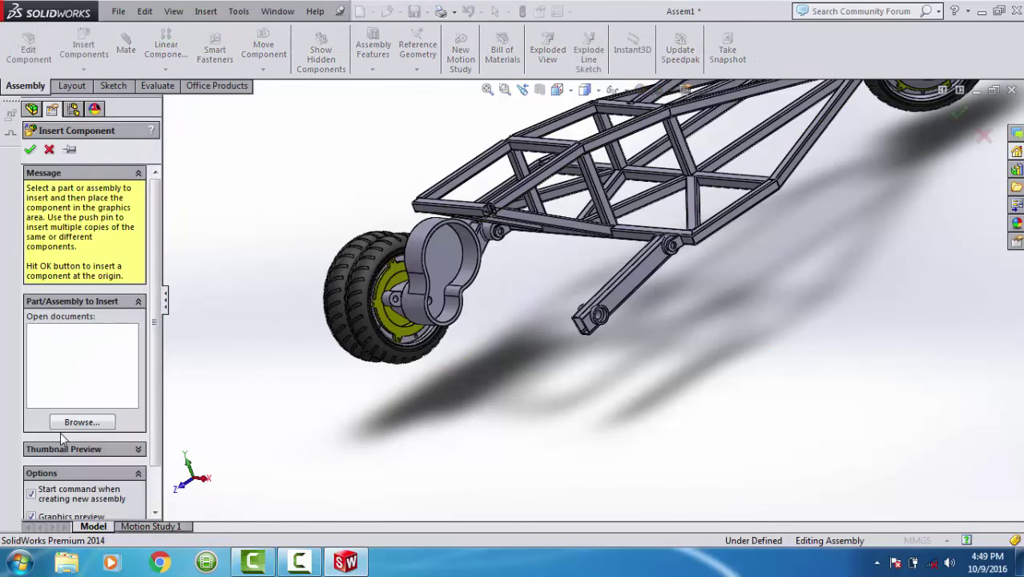
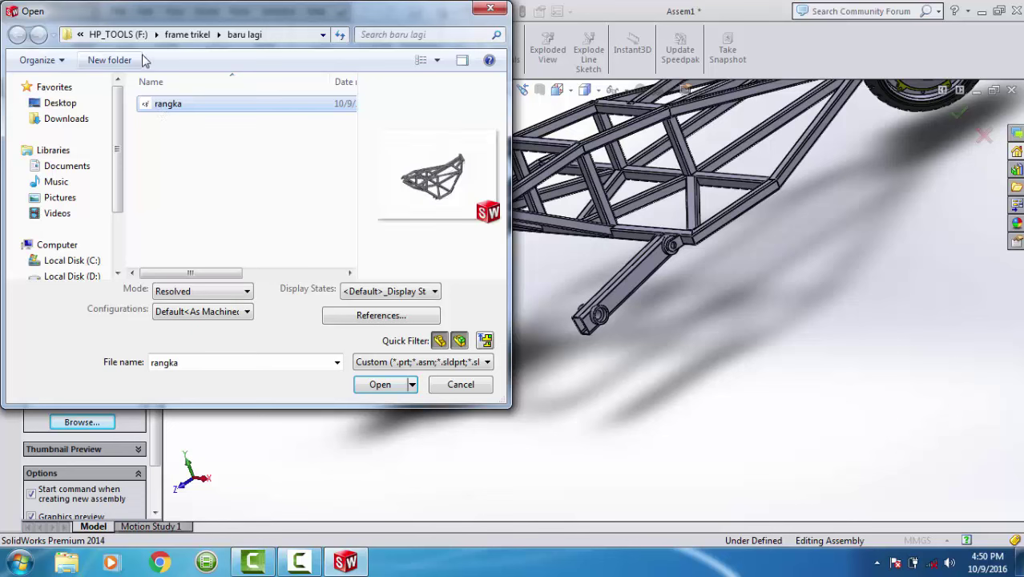
# Go up to the frame trikel folder and preview the arm, frame, jok, kedudukan shok, plat and porok parts.
pyautogui.click(181, 34)
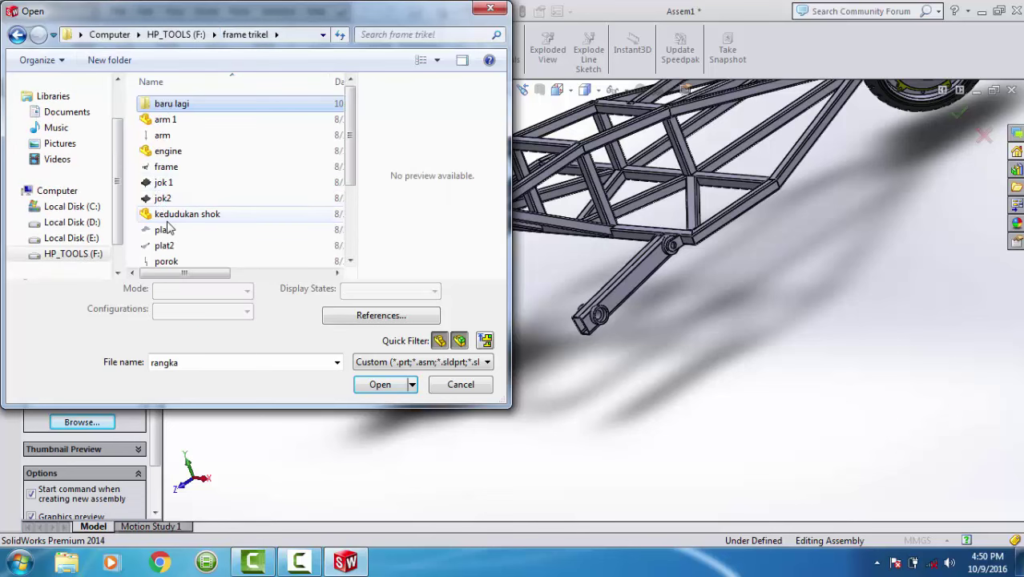
pyautogui.click(162, 136)
pyautogui.click(165, 168)
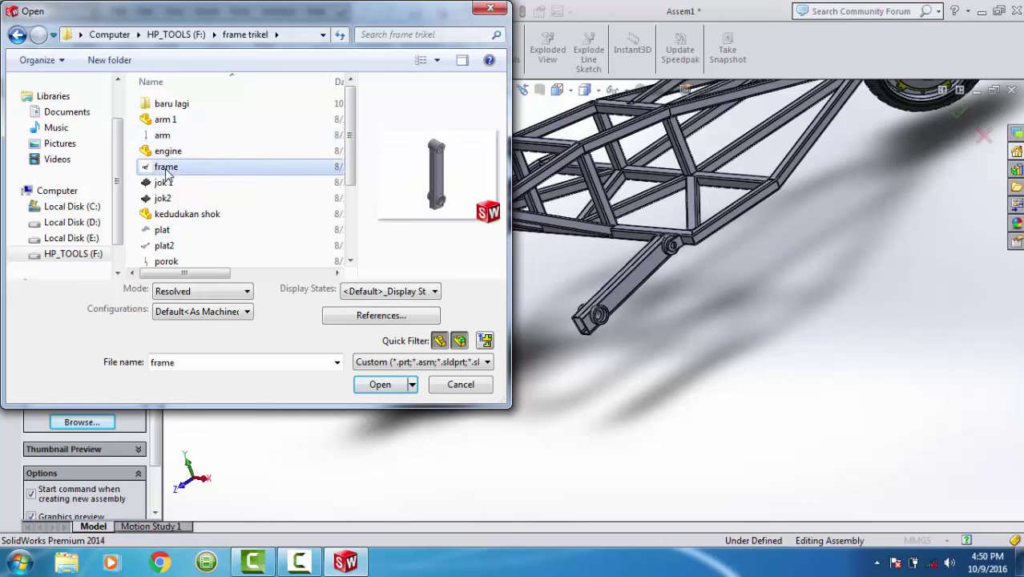
pyautogui.click(164, 183)
pyautogui.click(165, 198)
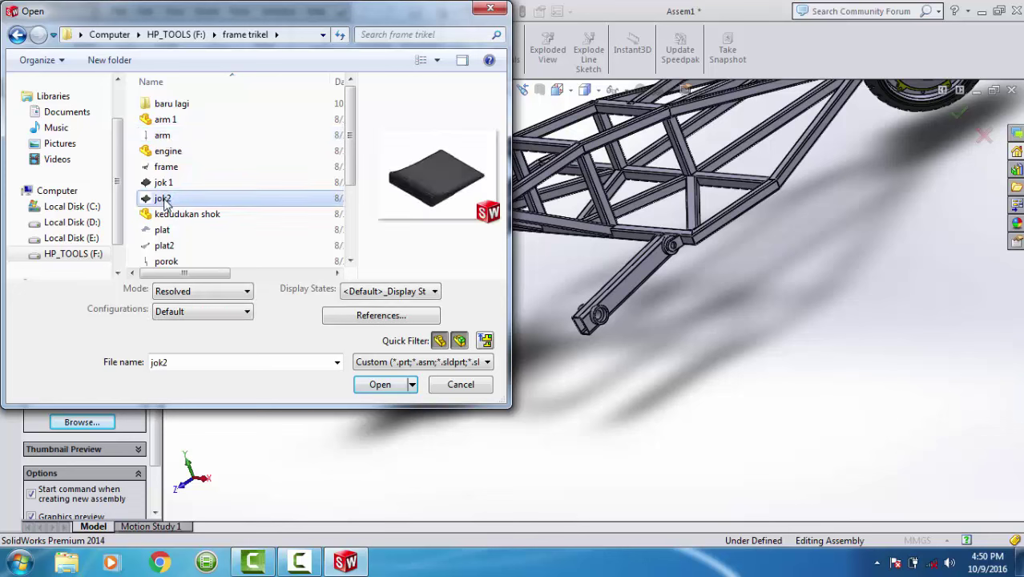
pyautogui.click(162, 214)
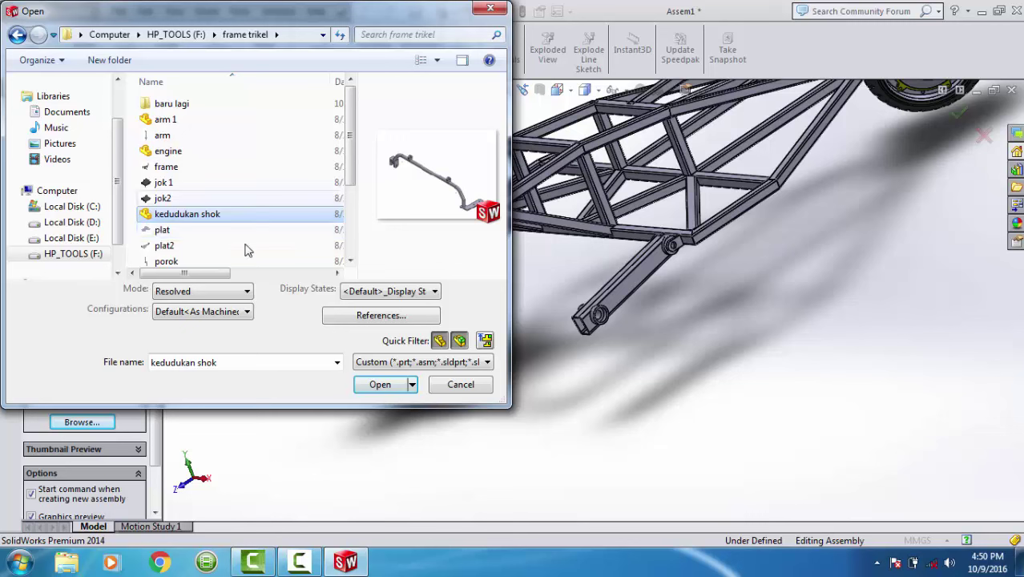
pyautogui.click(163, 231)
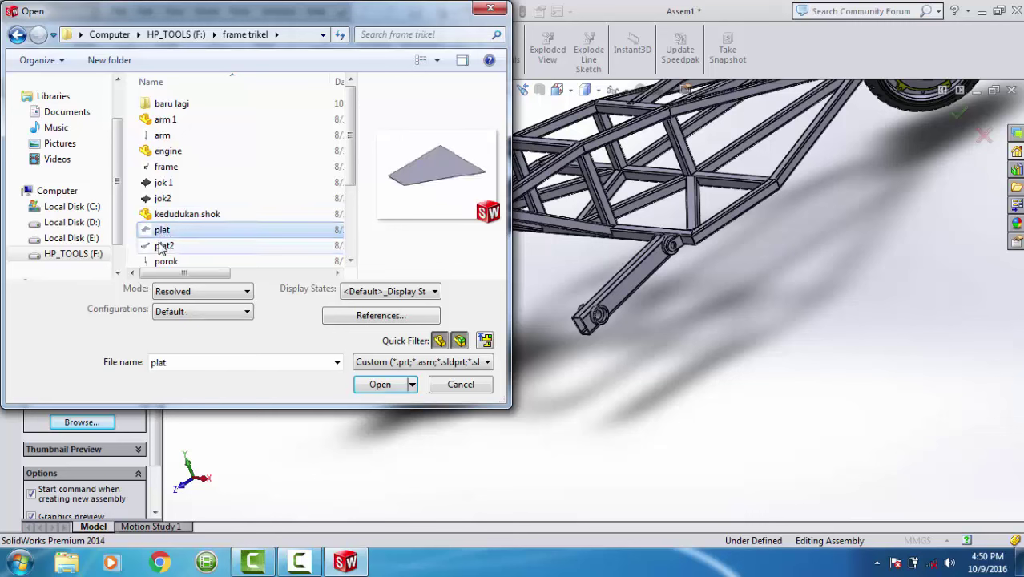
pyautogui.click(160, 249)
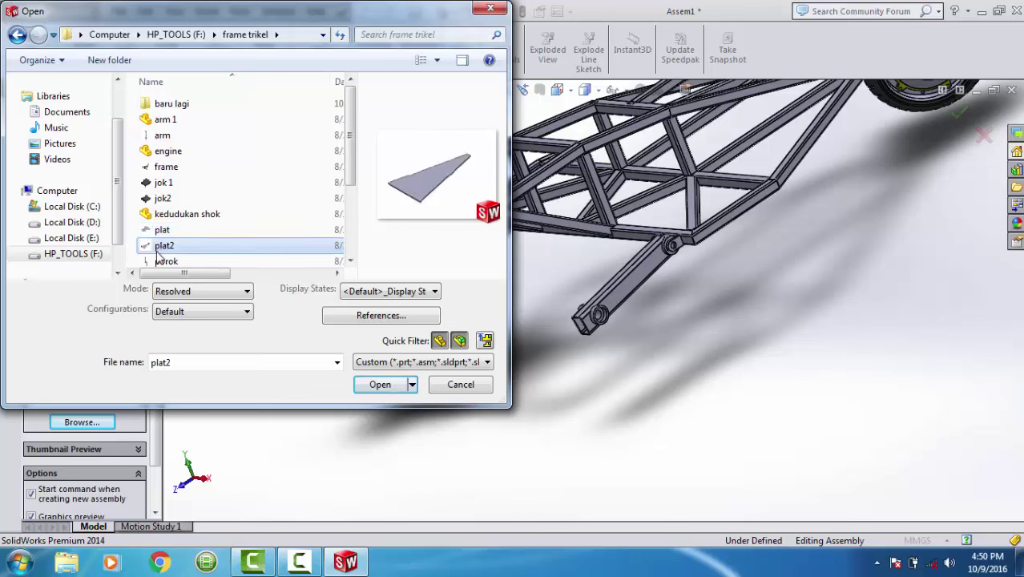
pyautogui.click(159, 263)
# Preview the spakbor, trikel and velg files, then select the tromol brake drum part.
pyautogui.scroll(-3, 162, 263)
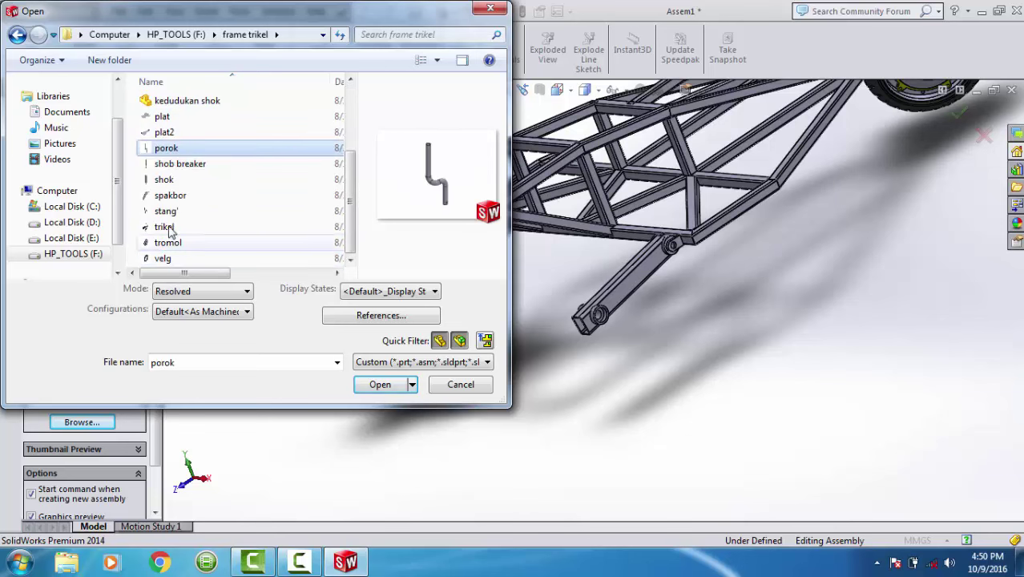
pyautogui.click(176, 198)
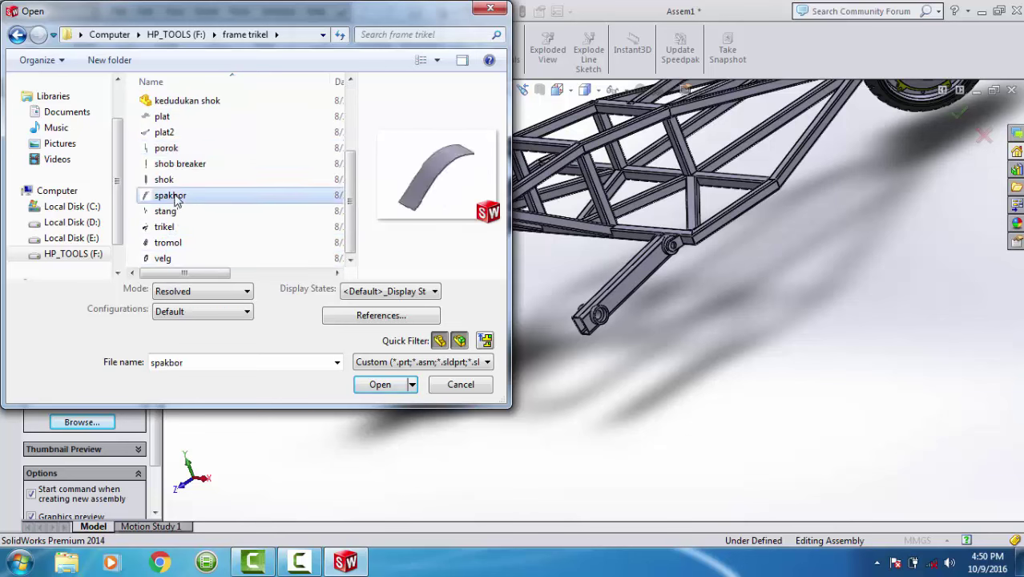
pyautogui.click(168, 225)
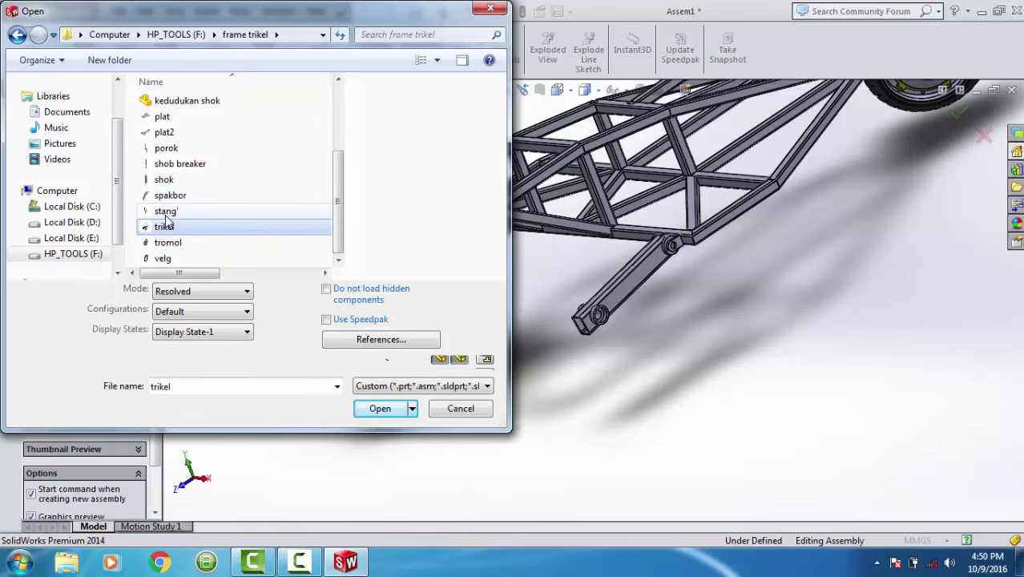
pyautogui.click(164, 257)
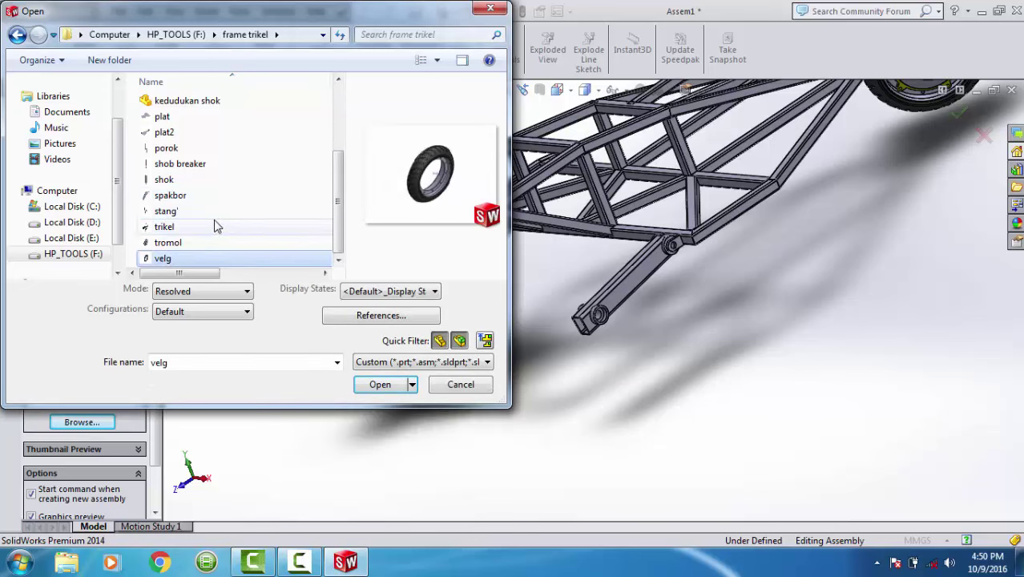
pyautogui.click(163, 244)
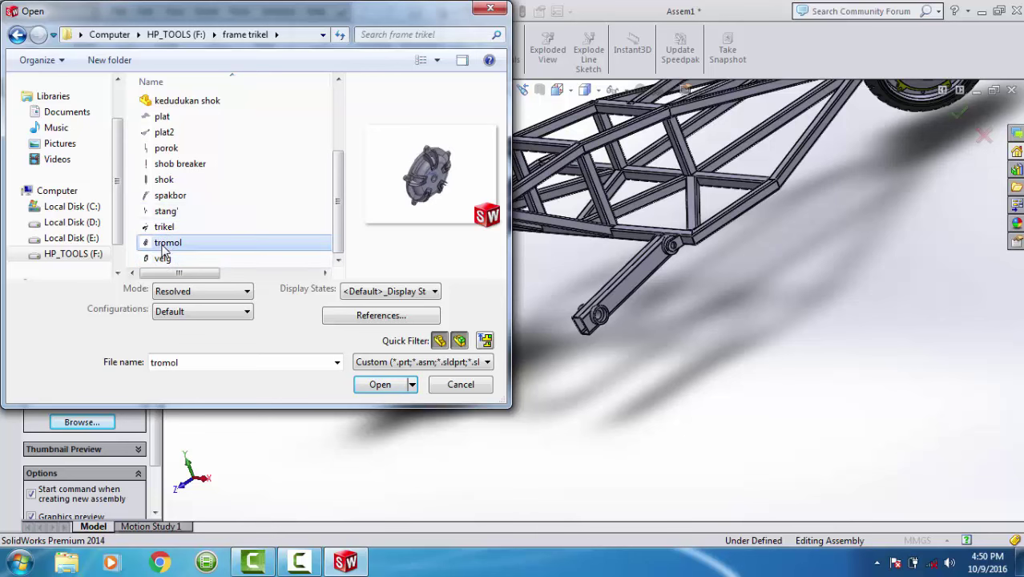
# Place the tromol drum beside the swing arm and select its centre hole face for mating.
pyautogui.click(381, 385)
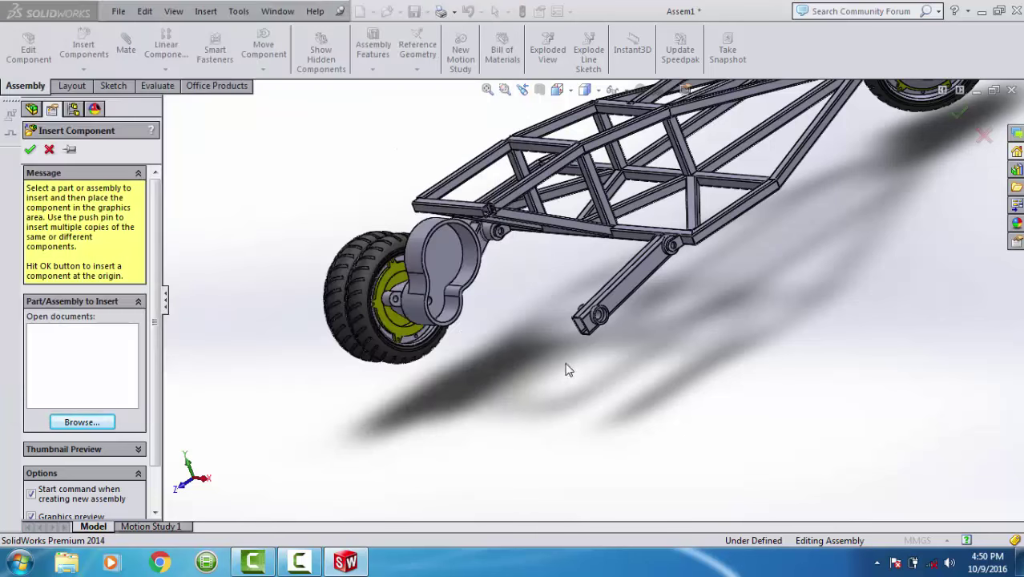
pyautogui.click(616, 306)
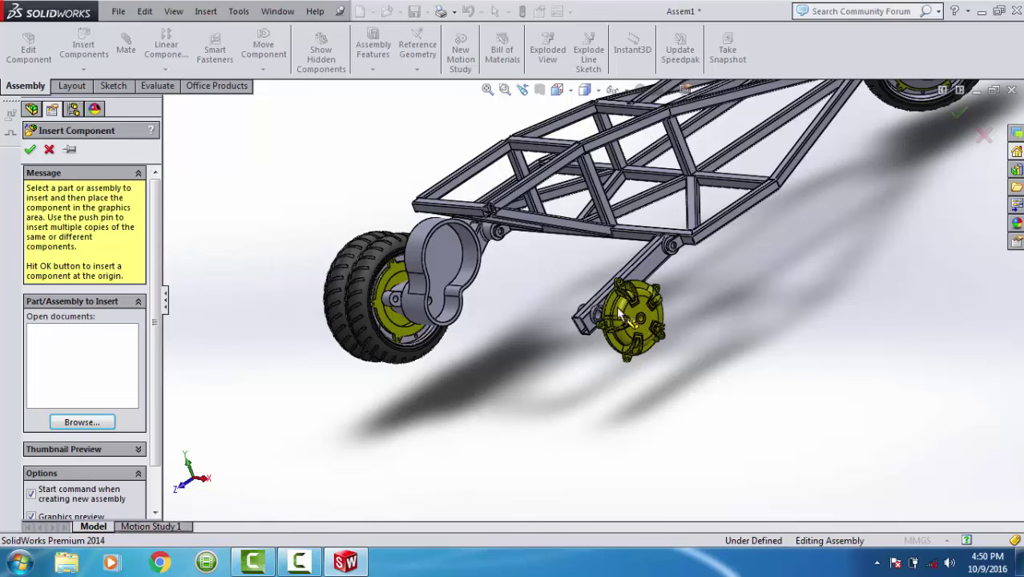
pyautogui.scroll(-5, 616, 305)
pyautogui.scroll(-2, 616, 309)
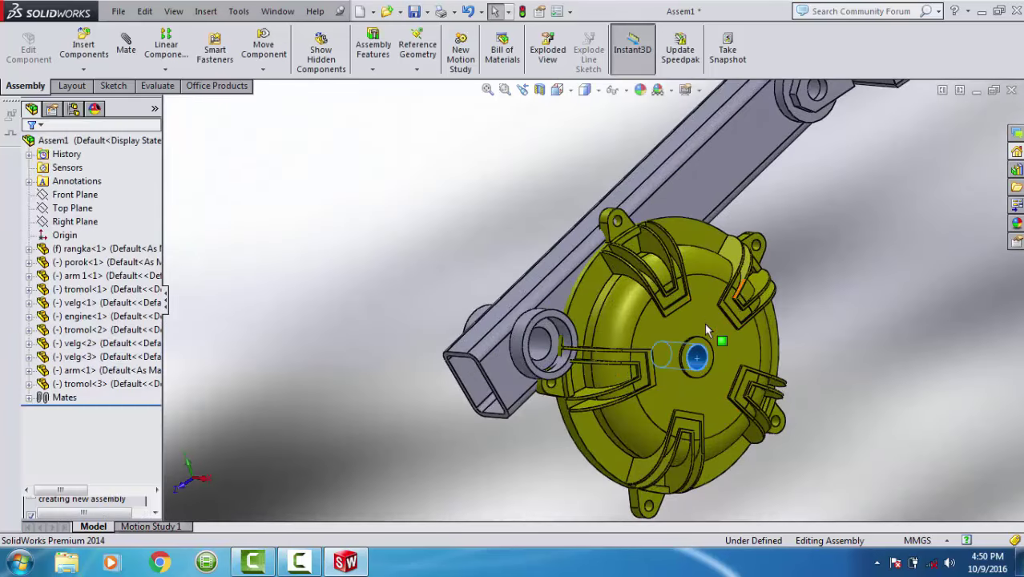
pyautogui.click(697, 351)
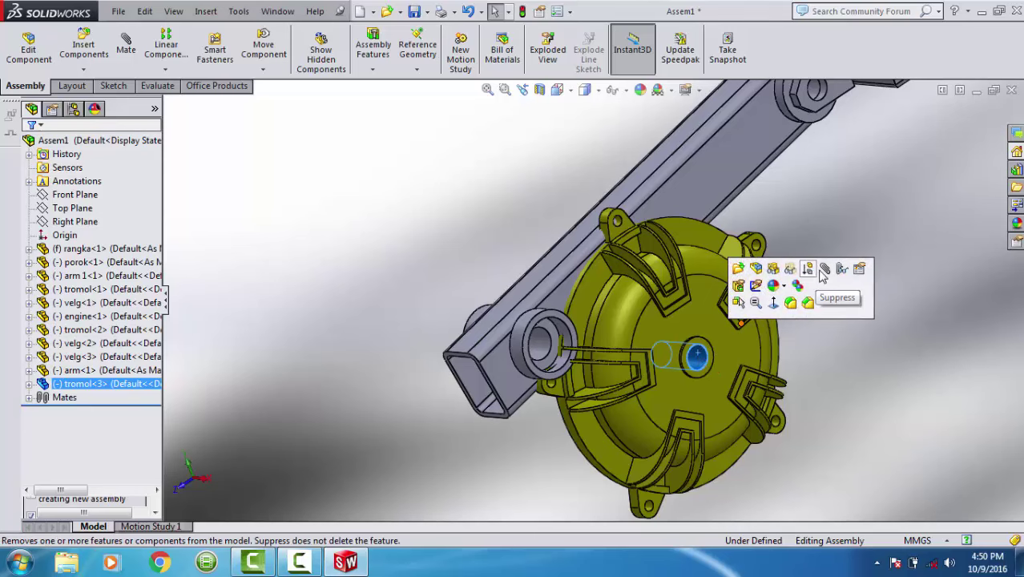
# Mate the drum's hole concentric with the swing arm's hole, flipping the drum's alignment.
pyautogui.press('m')
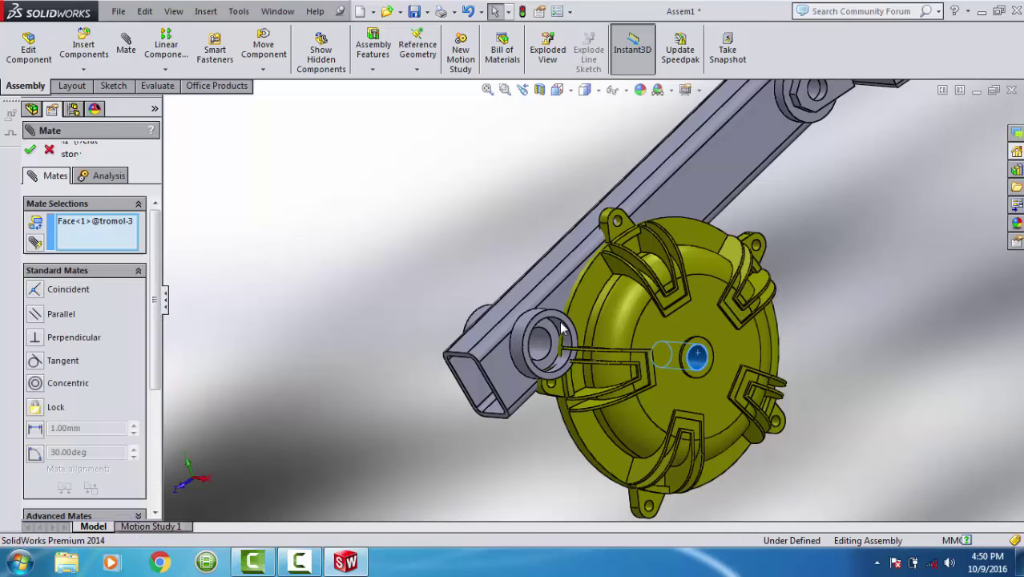
pyautogui.click(562, 329)
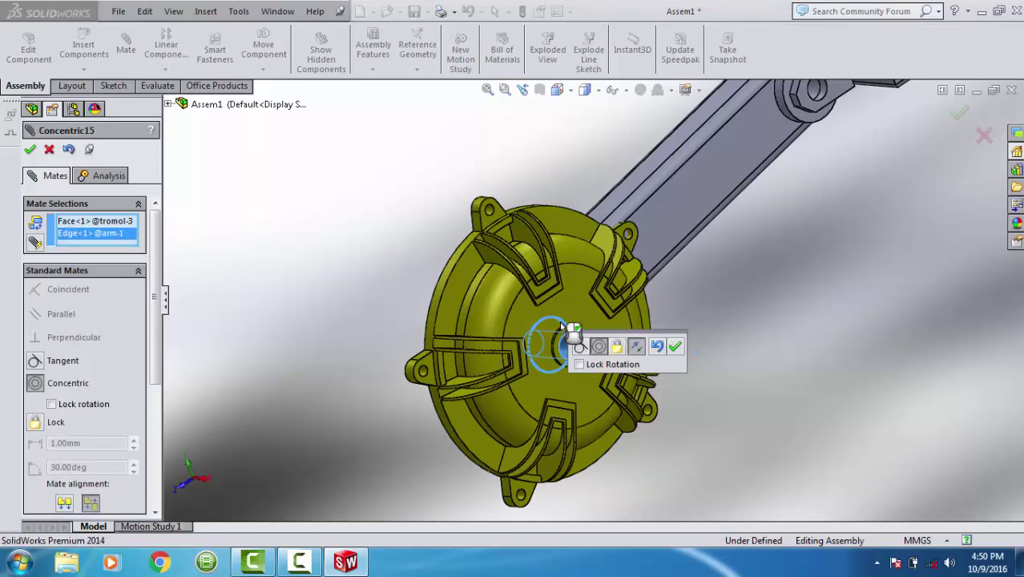
pyautogui.click(656, 349)
pyautogui.click(675, 346)
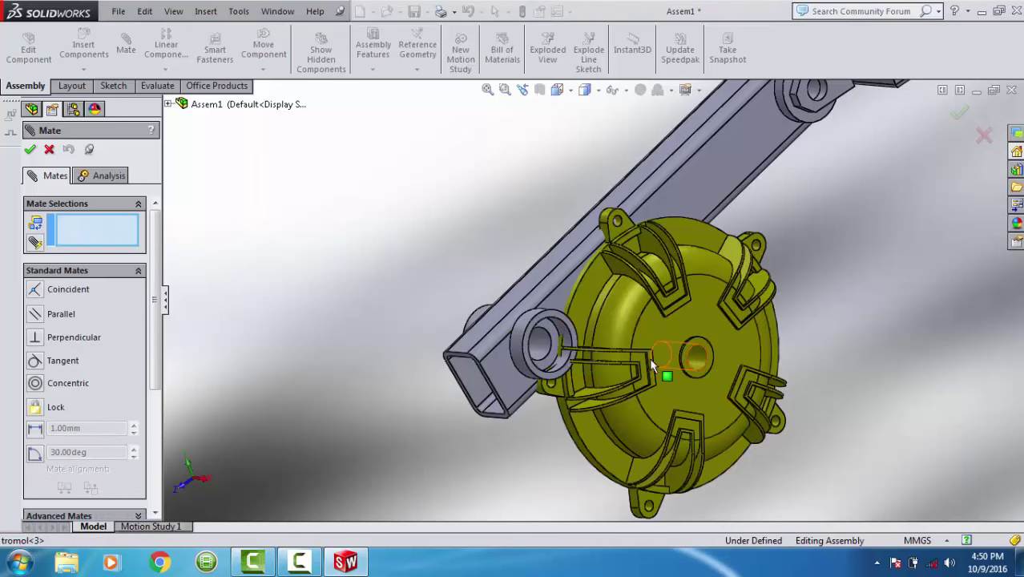
pyautogui.click(651, 365)
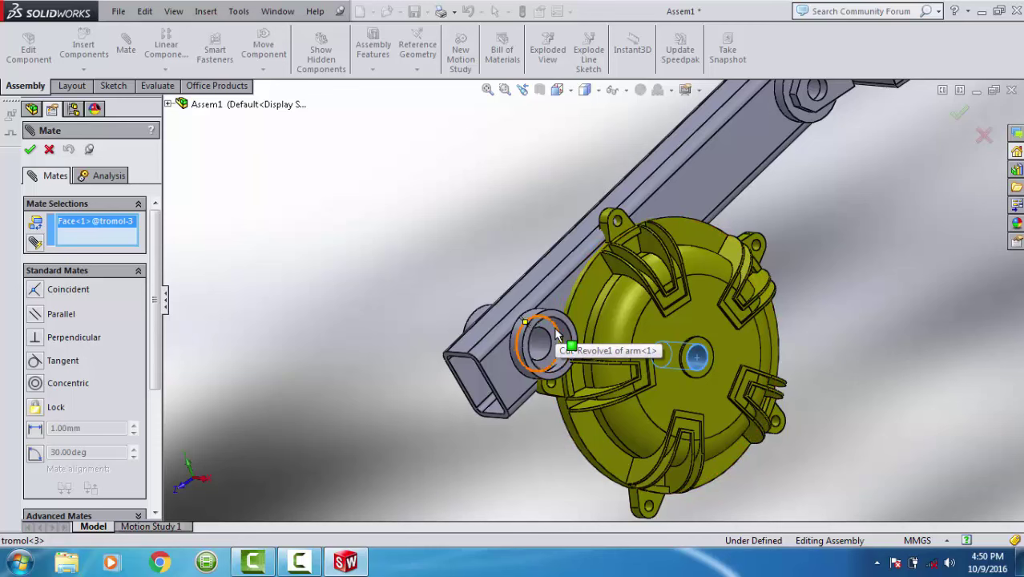
pyautogui.click(560, 333)
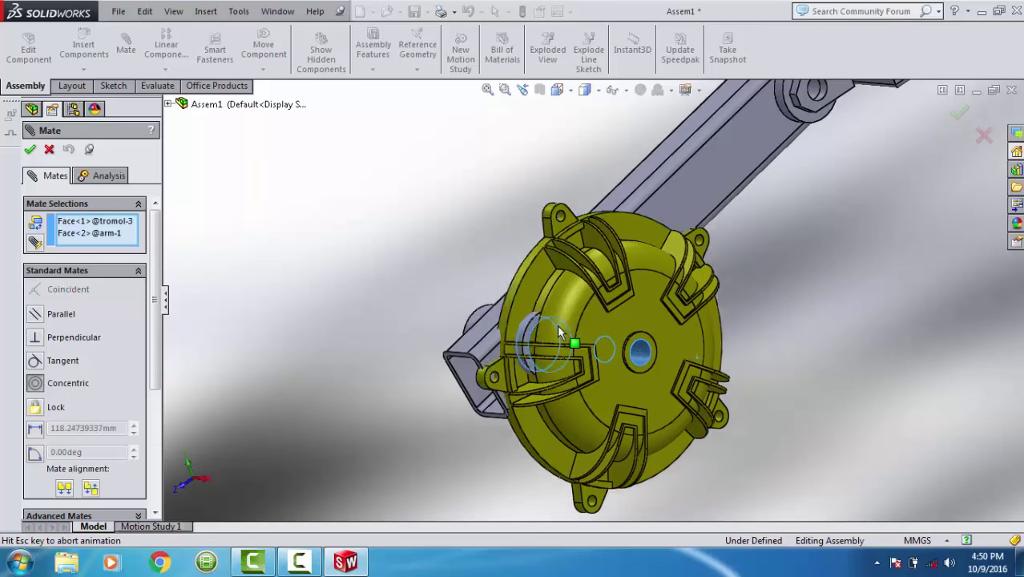
pyautogui.press('Return')
# Slide the drum off the arm and make its inner face coincident with the arm's hole face.
pyautogui.moveTo(560, 336); pyautogui.dragTo(521, 321, button='middle')
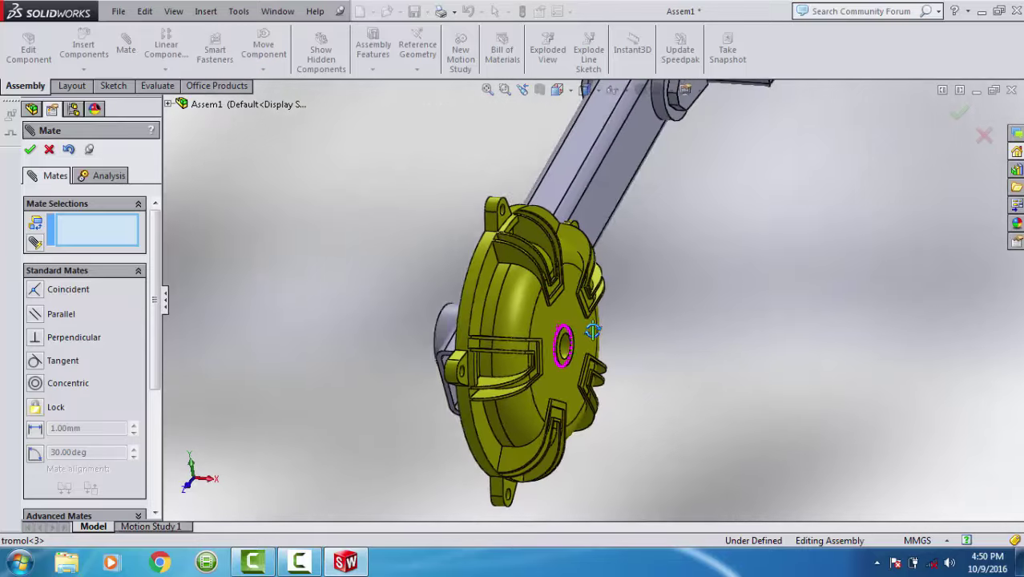
pyautogui.moveTo(507, 309)
pyautogui.mouseDown()
pyautogui.moveTo(555, 367)
pyautogui.moveTo(553, 393)
pyautogui.mouseUp()
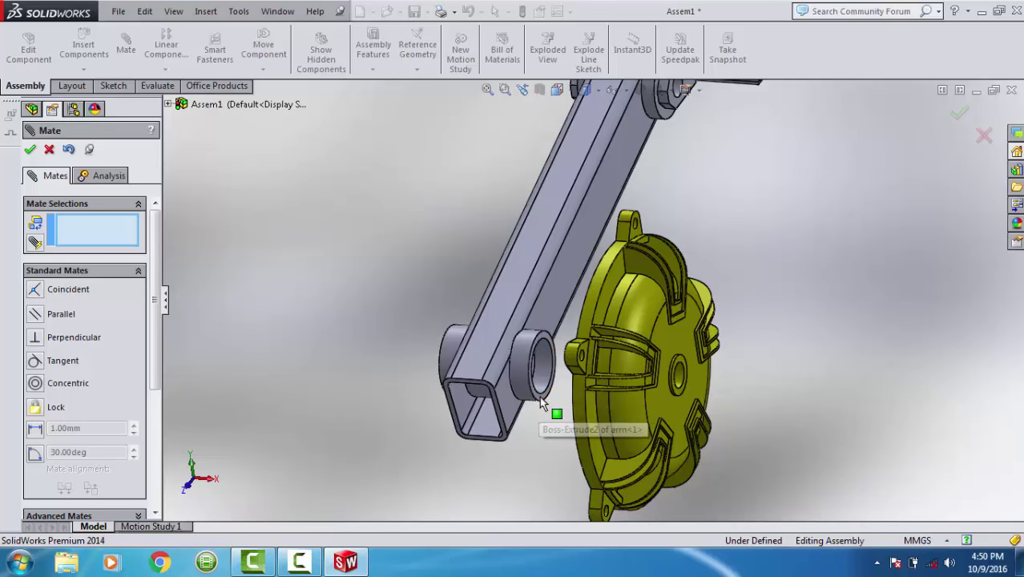
pyautogui.scroll(-2, 538, 398)
pyautogui.scroll(-1, 539, 400)
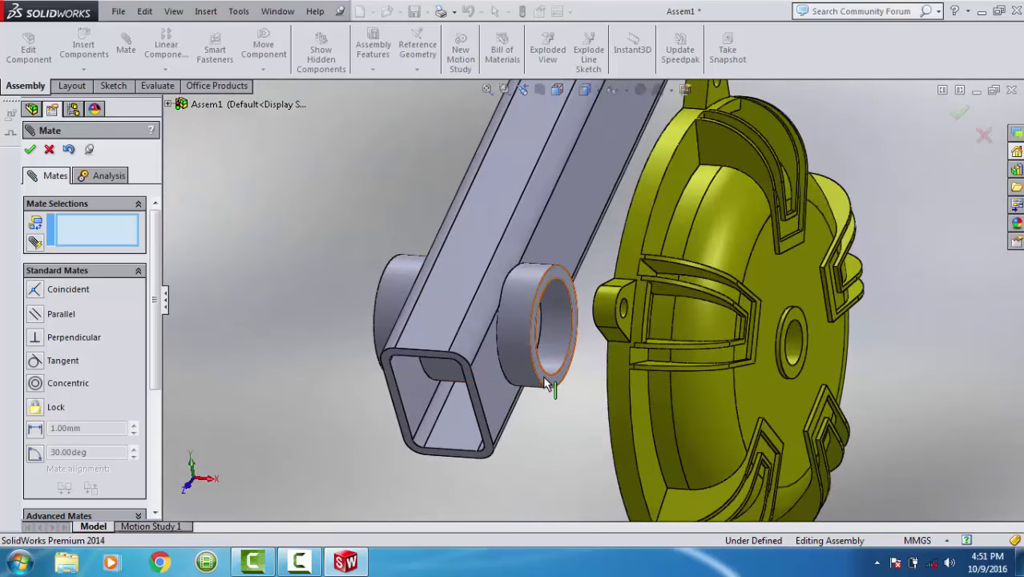
pyautogui.click(561, 381)
pyautogui.moveTo(561, 383); pyautogui.dragTo(768, 289, button='middle')
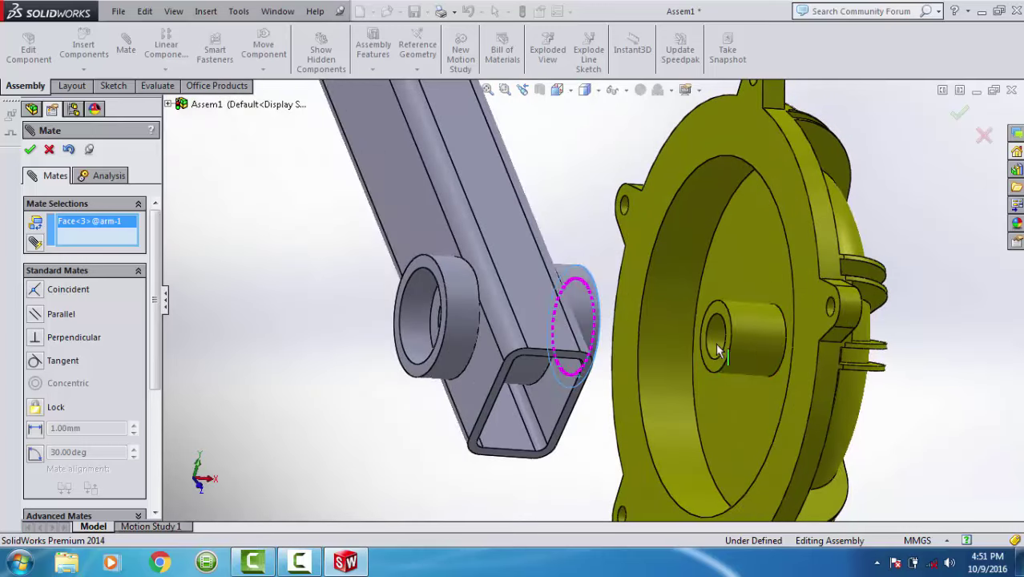
pyautogui.click(767, 290)
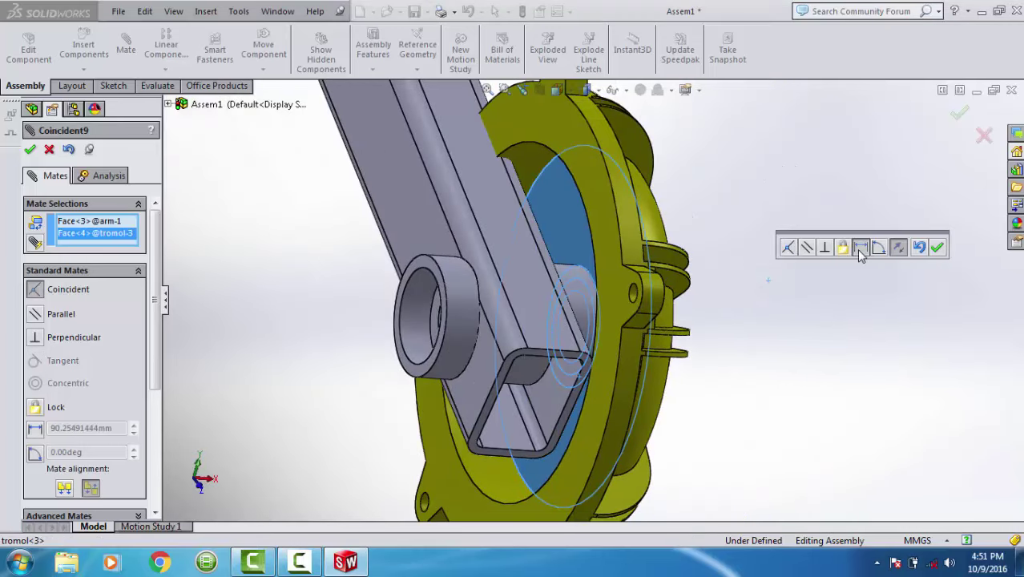
# Turn the drum-to-arm mate into a 25 mm Distance mate and accept it.
pyautogui.click(860, 249)
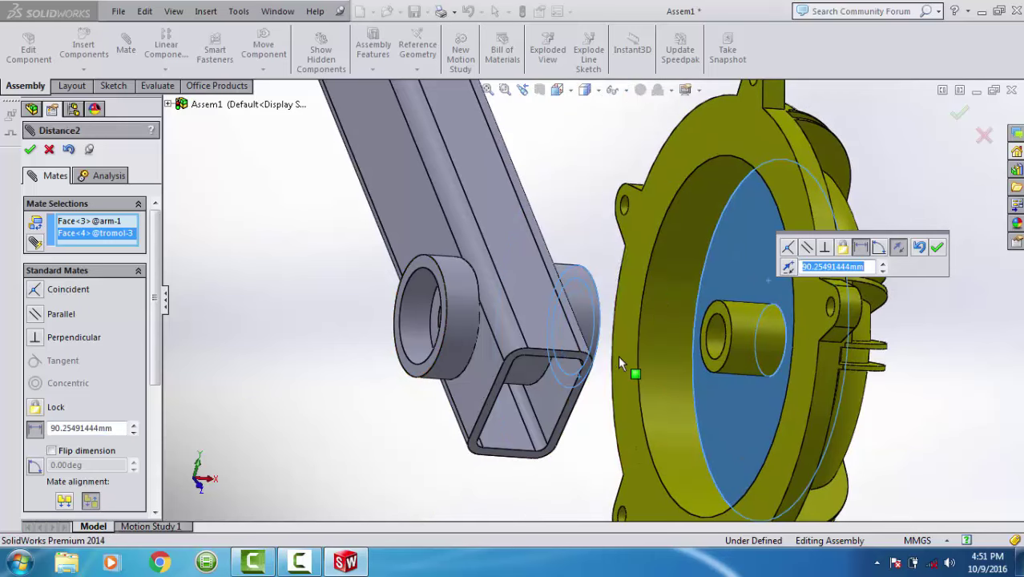
pyautogui.click(883, 271)
pyautogui.click(883, 272)
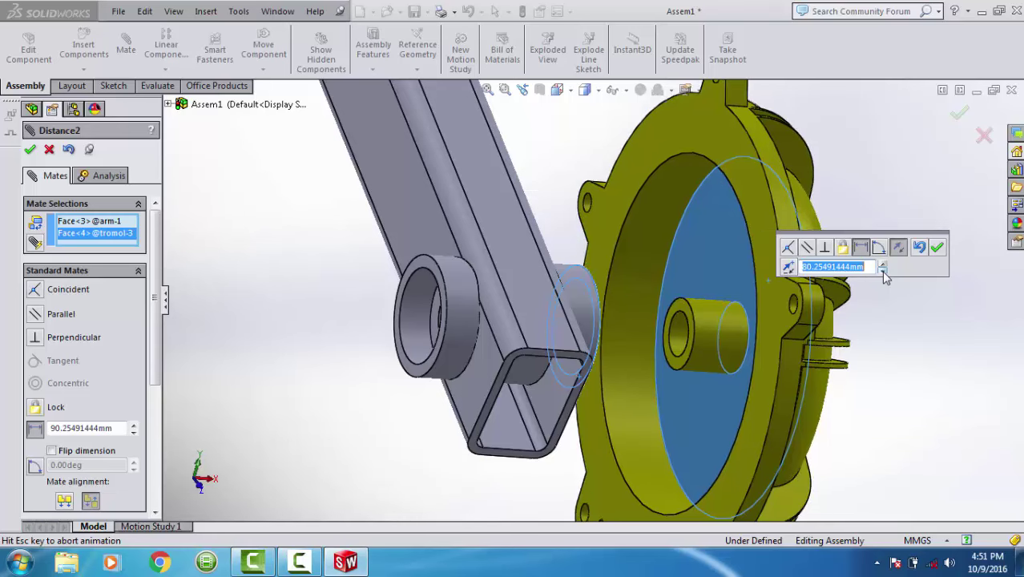
pyautogui.click(883, 272)
pyautogui.click(883, 272)
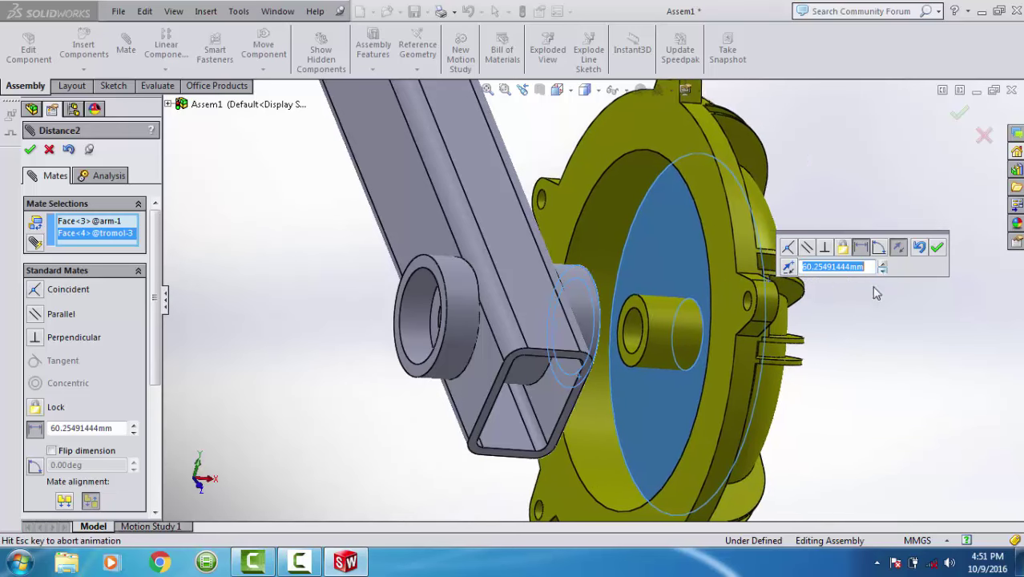
pyautogui.moveTo(688, 360); pyautogui.dragTo(848, 309, button='middle')
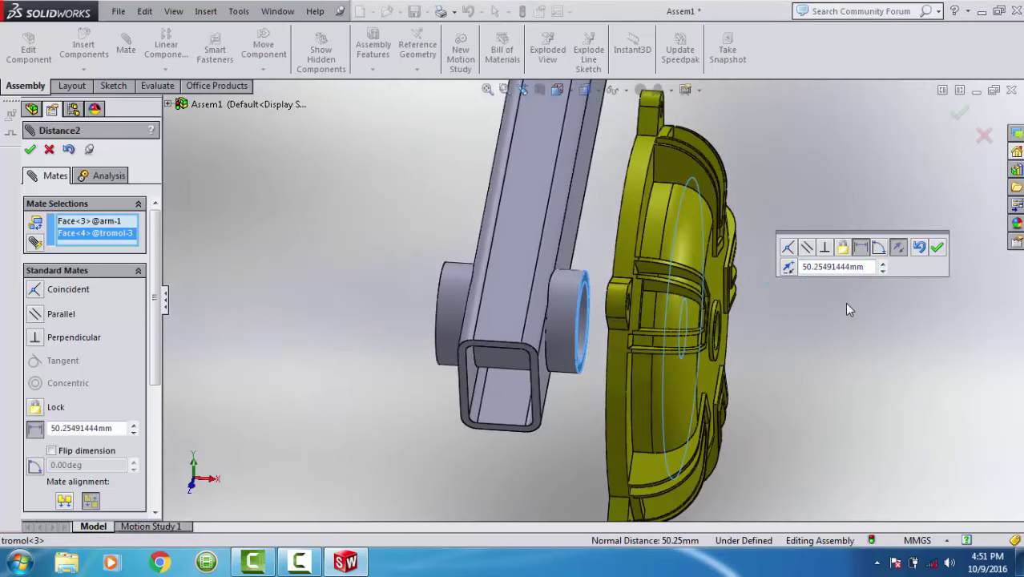
pyautogui.click(884, 271)
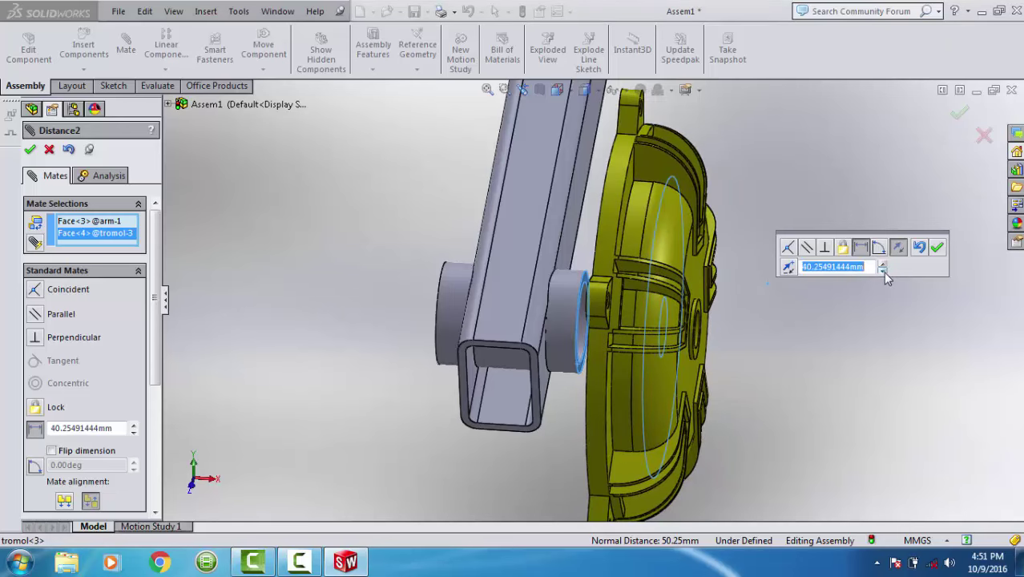
pyautogui.moveTo(722, 355)
pyautogui.mouseDown(button='middle')
pyautogui.moveTo(716, 334)
pyautogui.moveTo(744, 333)
pyautogui.mouseUp(button='middle')
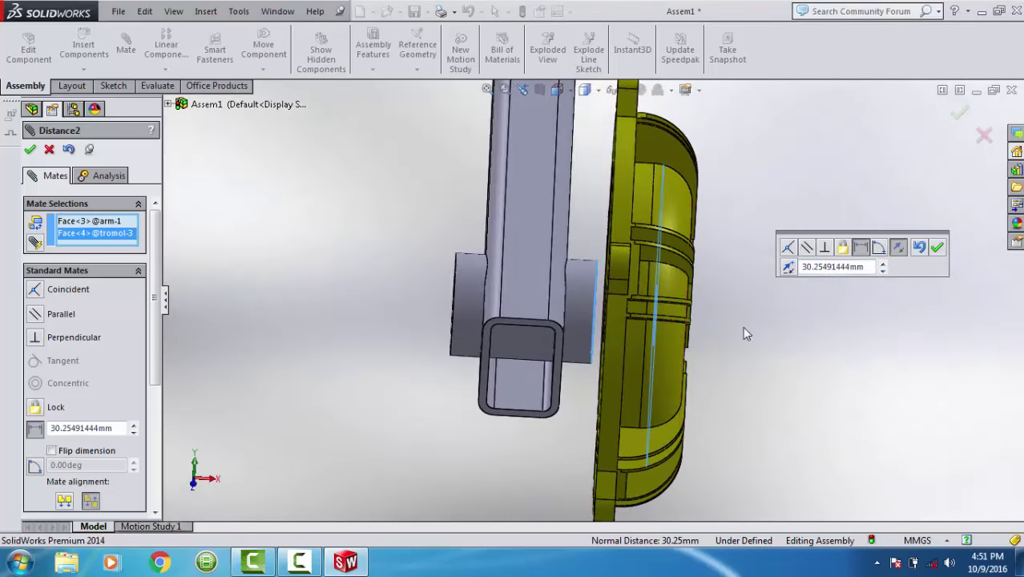
pyautogui.doubleClick(864, 270)
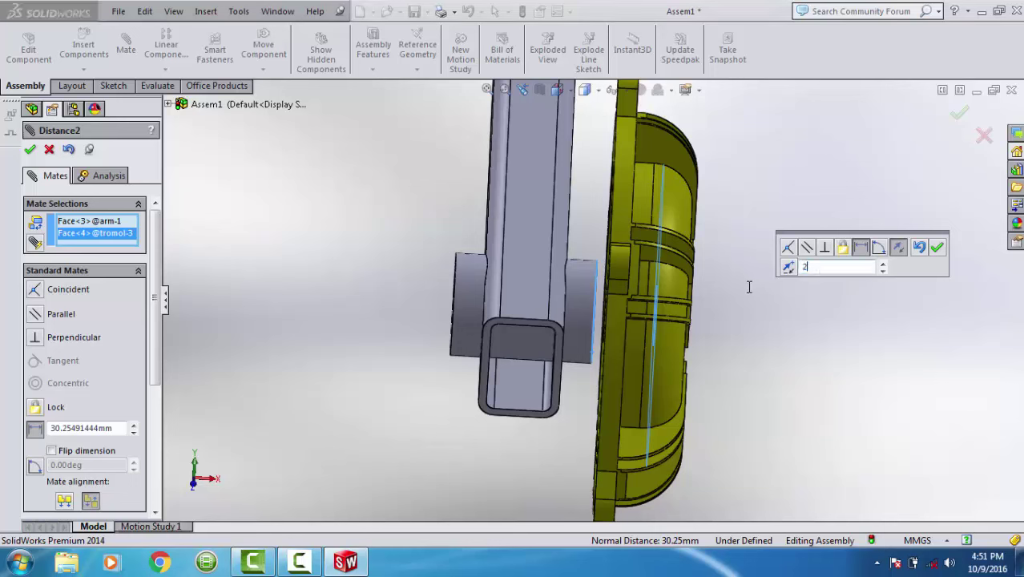
pyautogui.write('5')
pyautogui.press('Return')
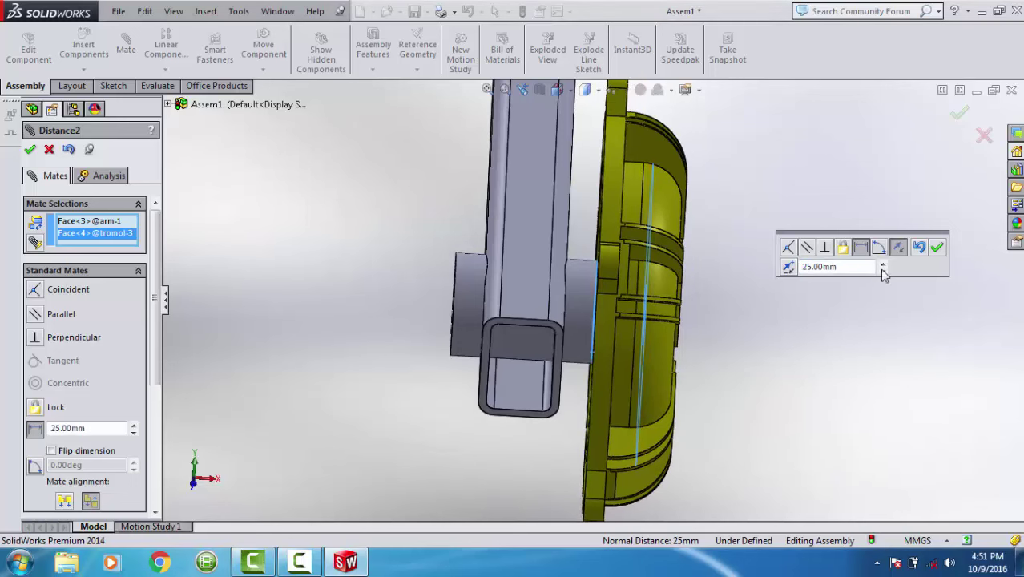
pyautogui.click(941, 251)
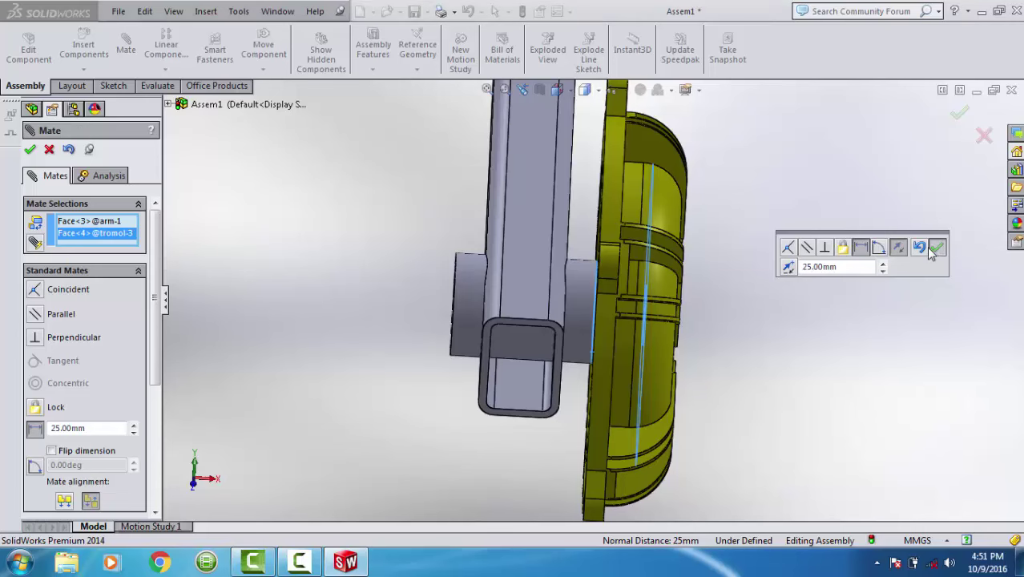
pyautogui.scroll(3, 724, 327)
pyautogui.scroll(3, 659, 326)
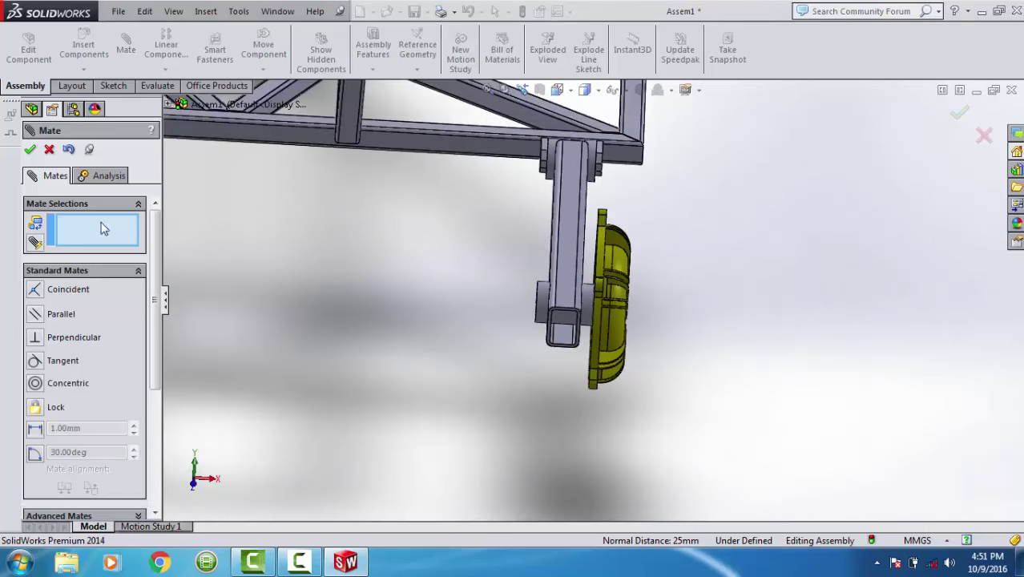
# Close the Mate tool and browse to the velg wheel part for insertion.
pyautogui.click(31, 150)
pyautogui.scroll(2, 364, 250)
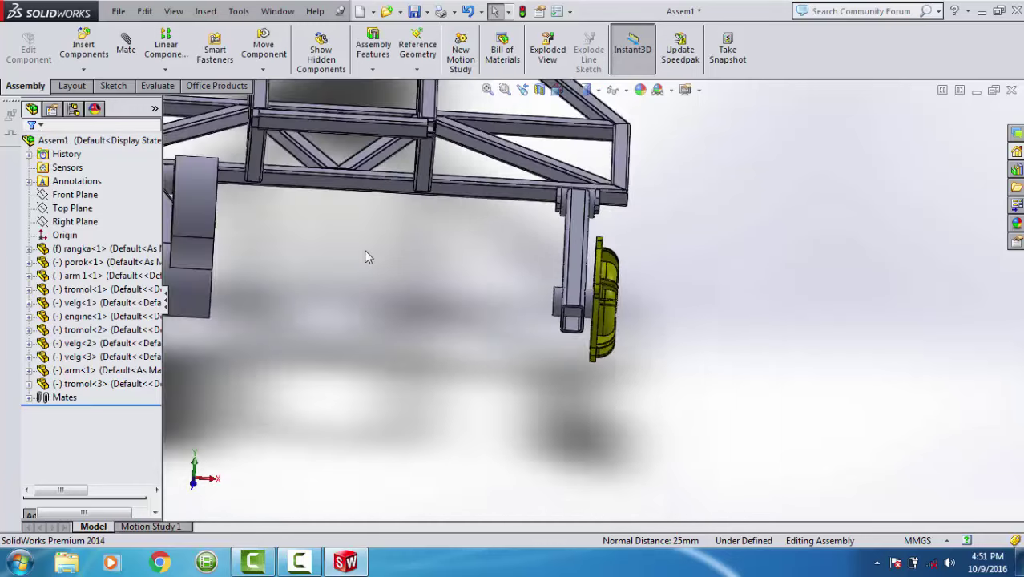
pyautogui.scroll(3, 364, 250)
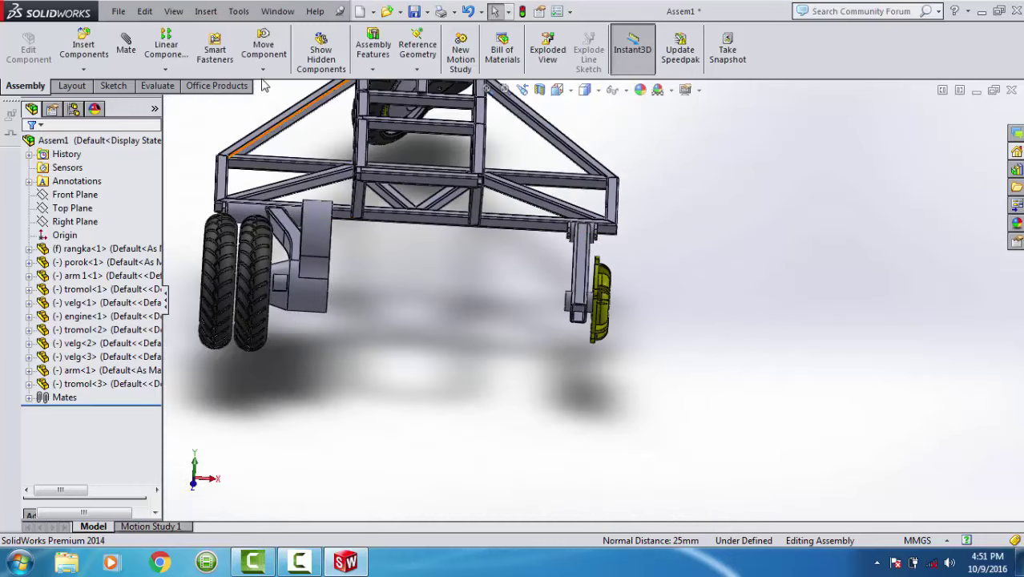
pyautogui.click(84, 48)
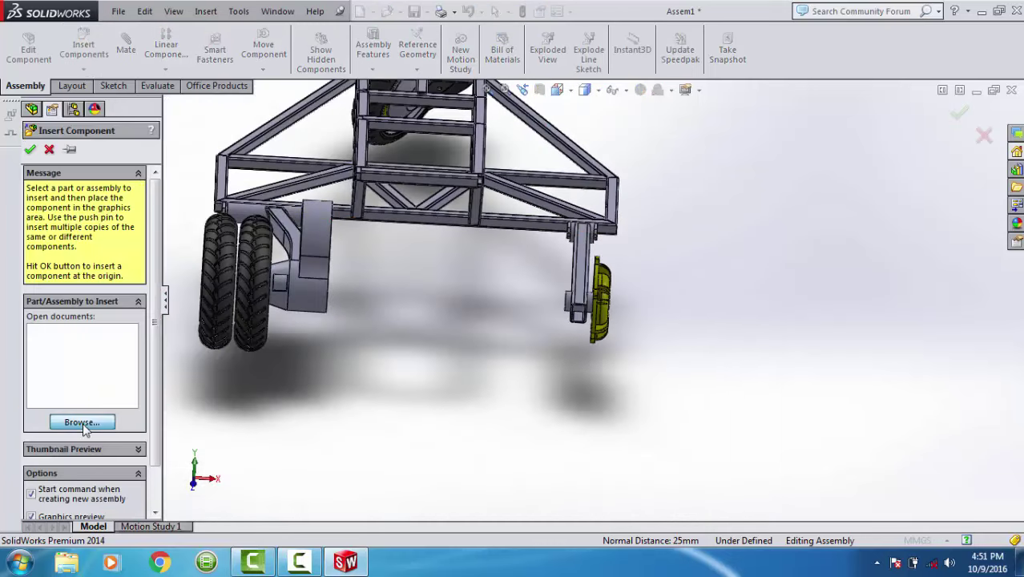
pyautogui.click(84, 424)
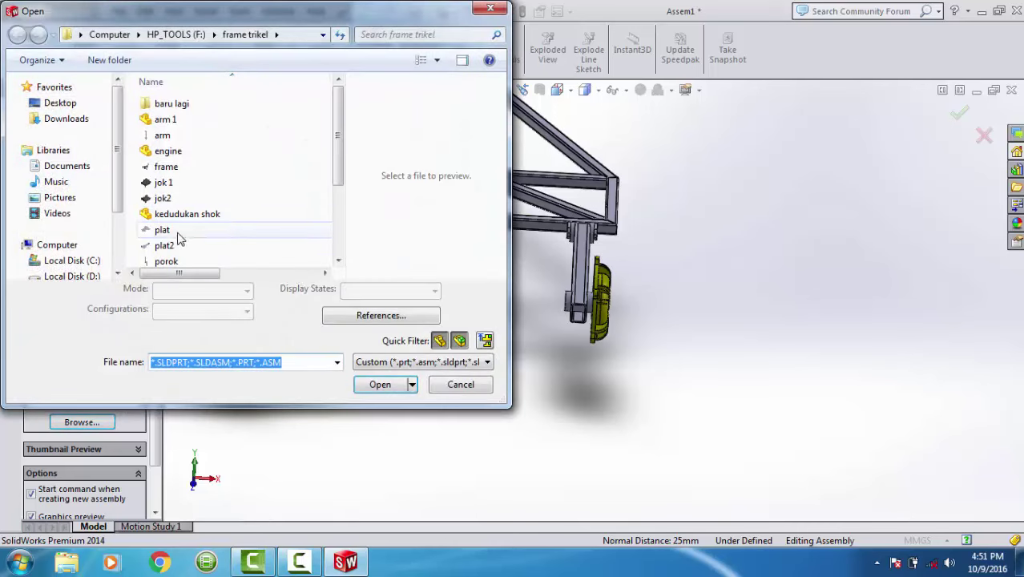
pyautogui.click(174, 246)
pyautogui.scroll(-3, 173, 249)
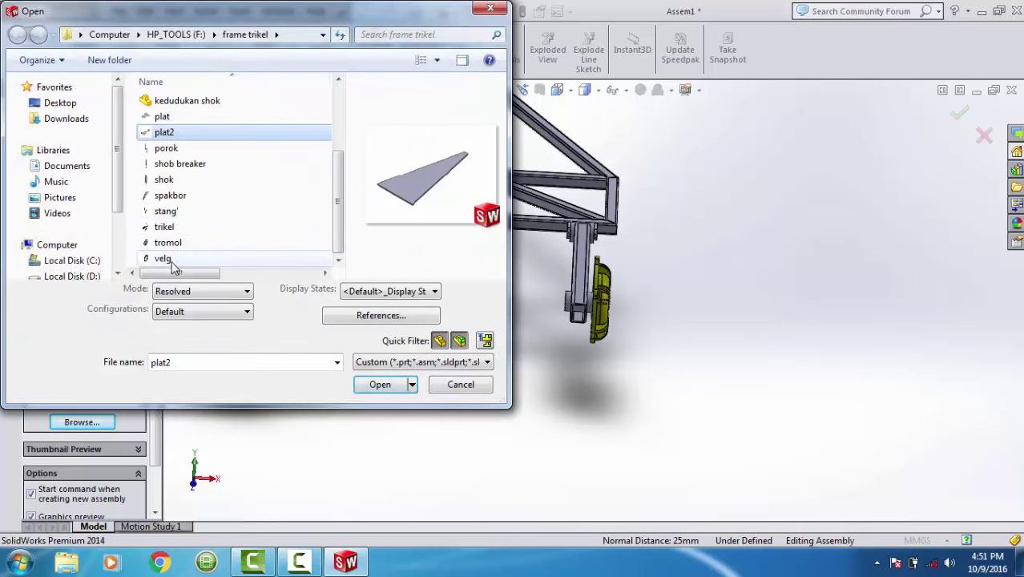
pyautogui.click(172, 260)
# Place the velg wheel in the assembly beside the yellow tromol drum.
pyautogui.click(400, 388)
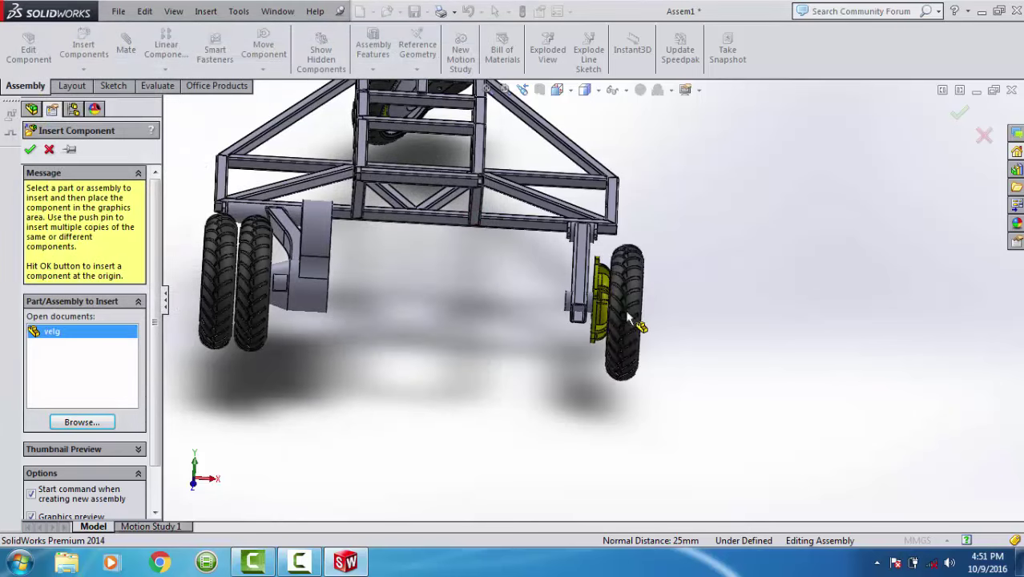
pyautogui.scroll(-3, 640, 308)
pyautogui.scroll(-3, 640, 308)
pyautogui.click(642, 307)
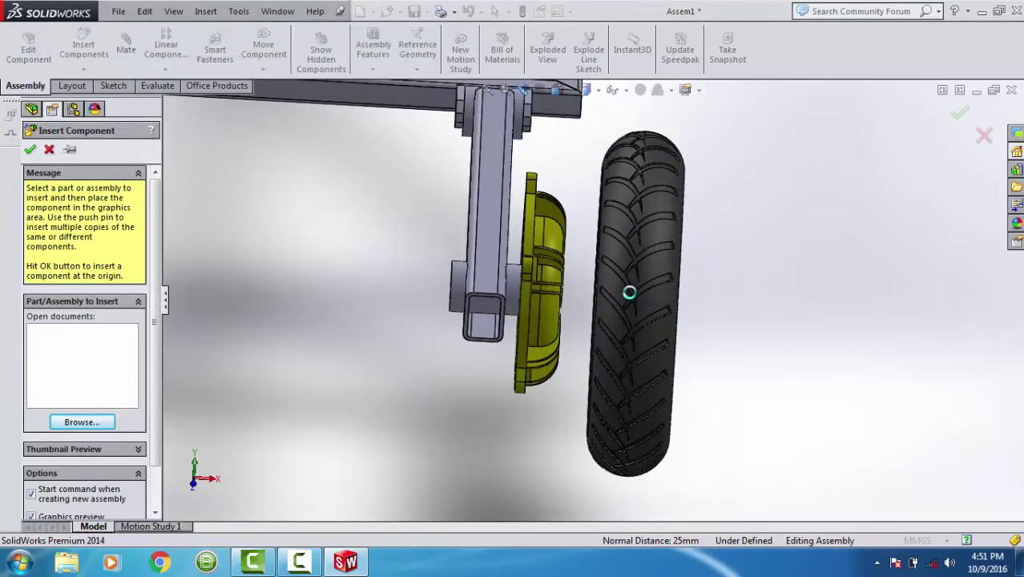
pyautogui.moveTo(628, 275)
pyautogui.mouseDown(button='middle')
pyautogui.moveTo(605, 275)
pyautogui.moveTo(739, 270)
pyautogui.mouseUp(button='middle')
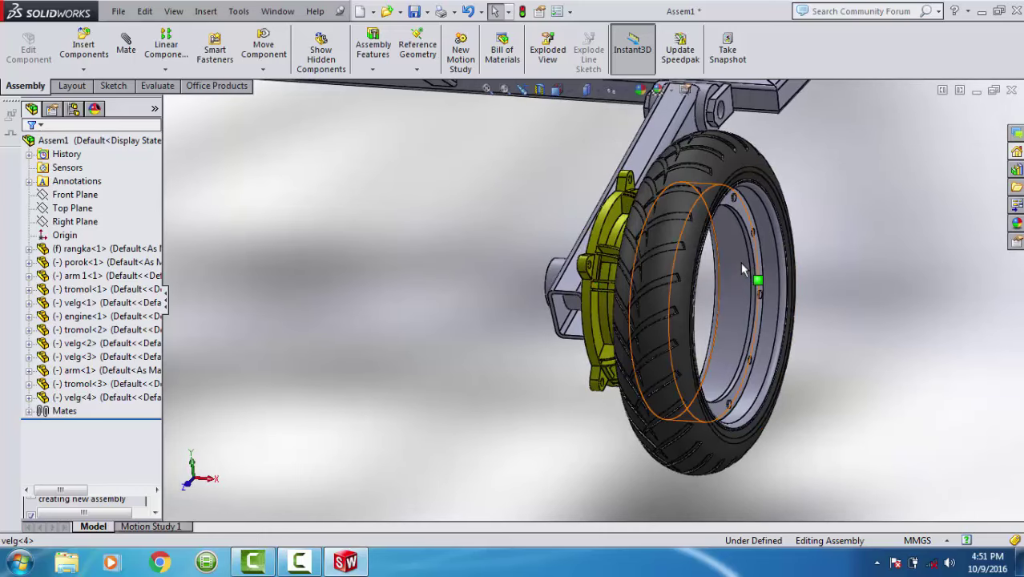
# Centre the velg<4> wheel on the drum with a Concentric mate between their round faces.
pyautogui.click(755, 277)
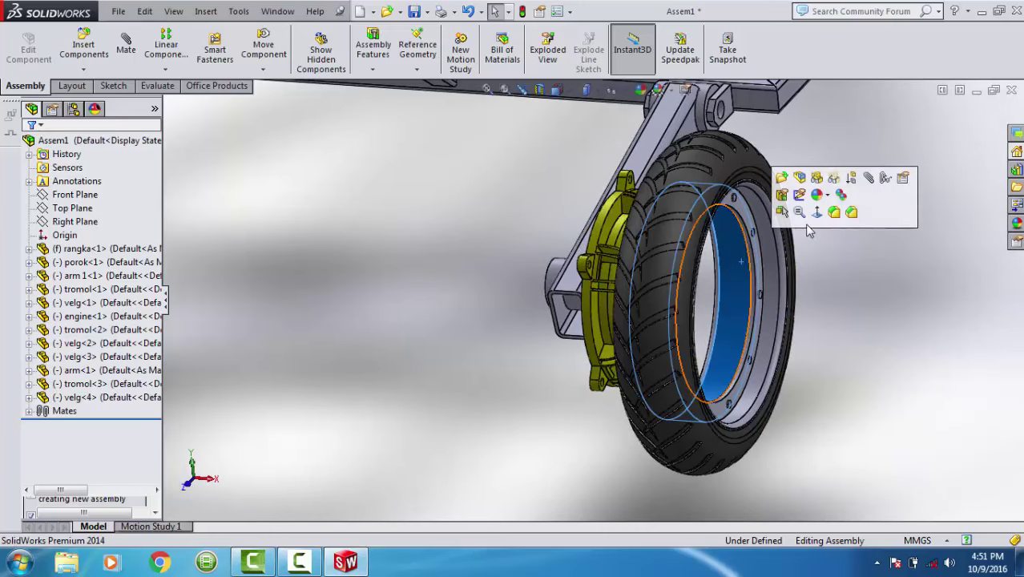
pyautogui.click(600, 232)
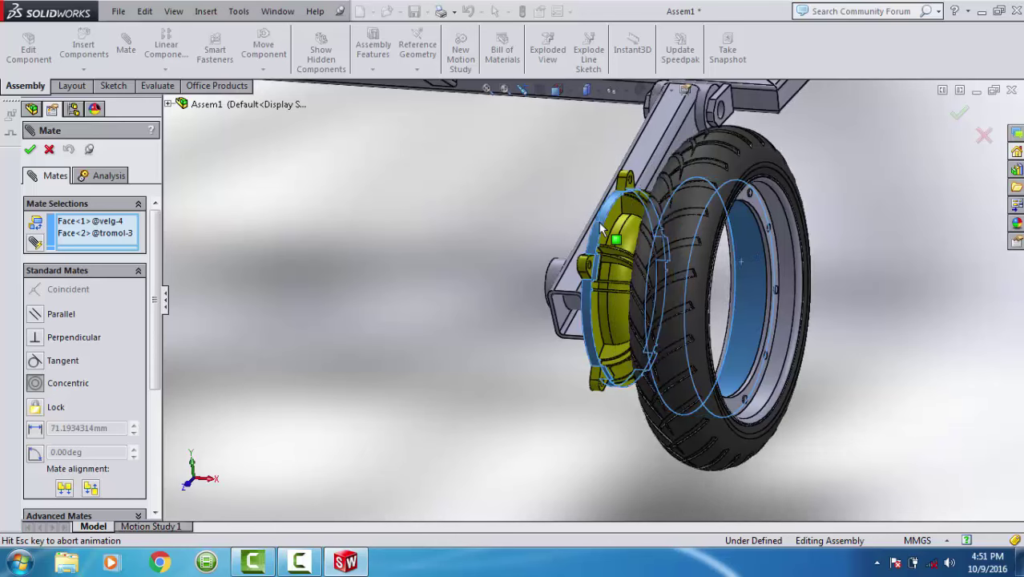
pyautogui.click(776, 188)
pyautogui.scroll(-3, 590, 266)
pyautogui.scroll(-3, 589, 267)
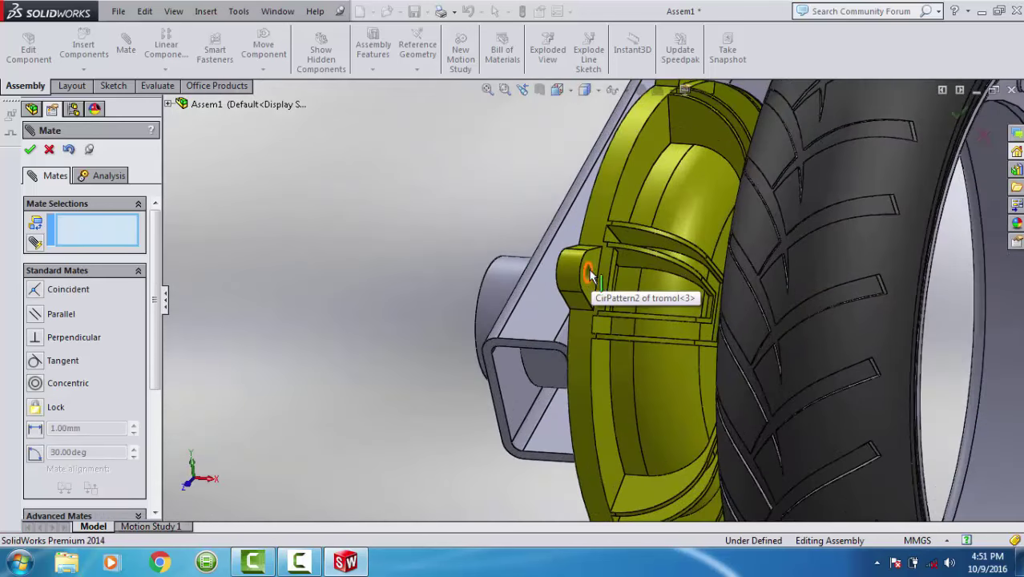
# Align a drum bolt hole concentrically with the matching hole on the wheel rim.
pyautogui.click(589, 275)
pyautogui.scroll(2, 837, 288)
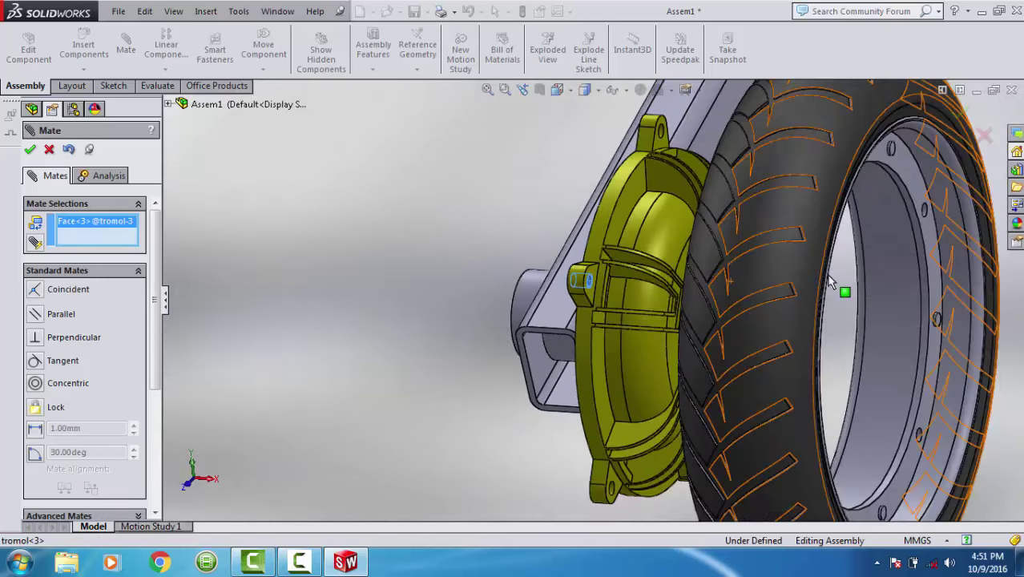
pyautogui.scroll(-2, 920, 224)
pyautogui.scroll(-2, 901, 218)
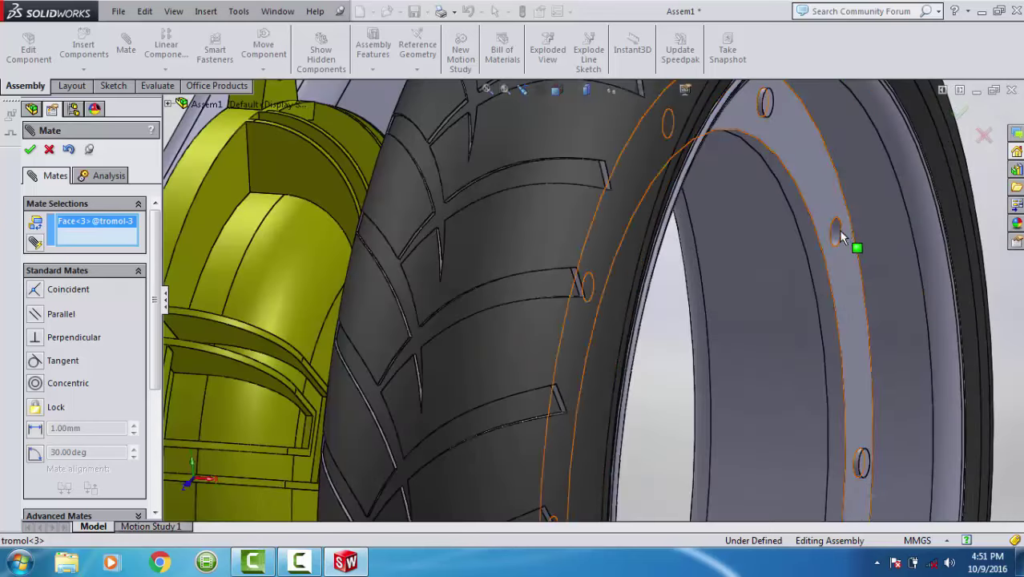
pyautogui.click(835, 235)
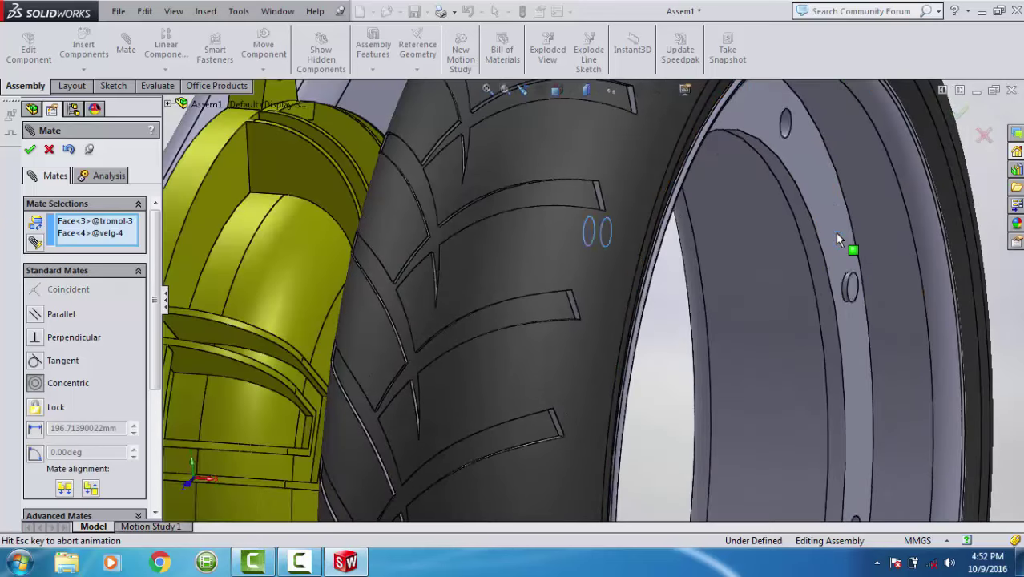
pyautogui.press('Return')
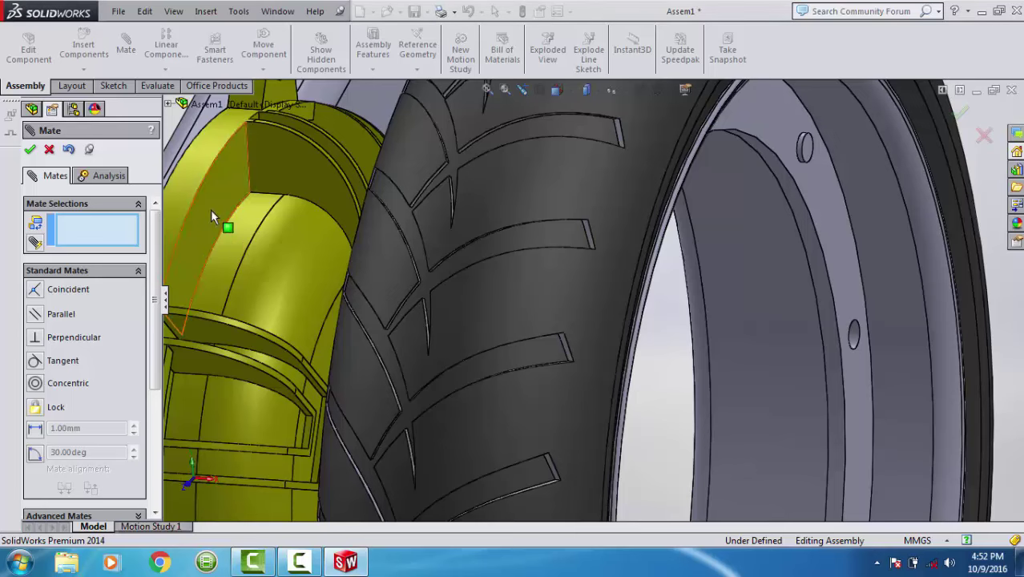
# Seat the rim's flat mounting face coincident against the drum face.
pyautogui.click(210, 208)
pyautogui.scroll(2, 248, 228)
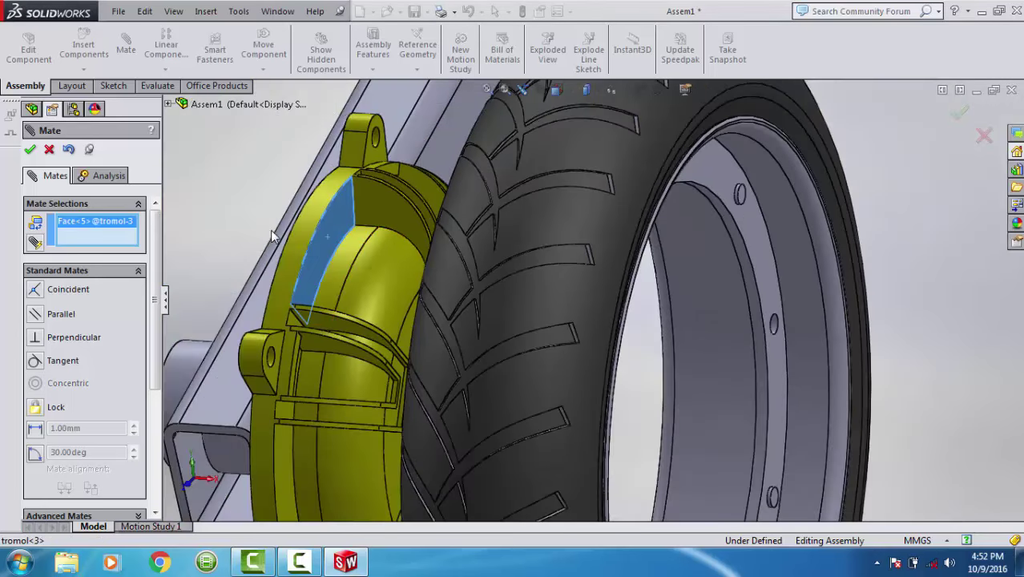
pyautogui.click(321, 242)
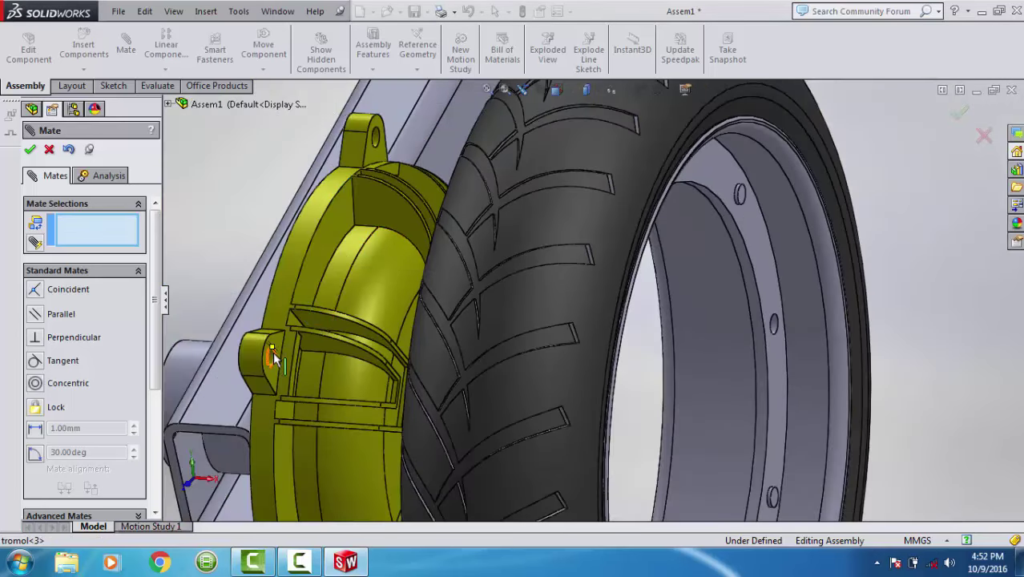
pyautogui.click(279, 341)
pyautogui.moveTo(464, 345); pyautogui.dragTo(383, 362, button='middle')
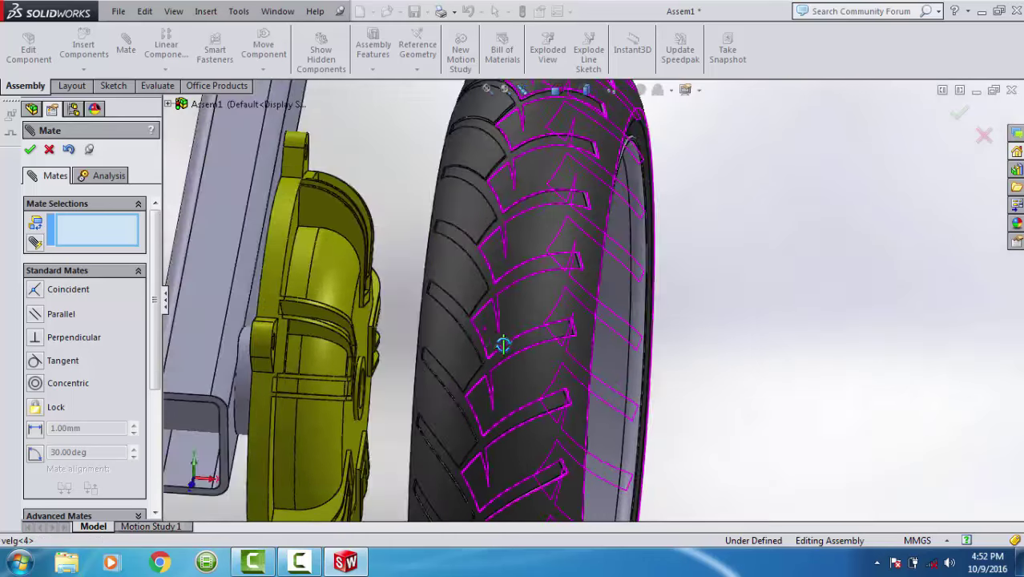
pyautogui.click(383, 364)
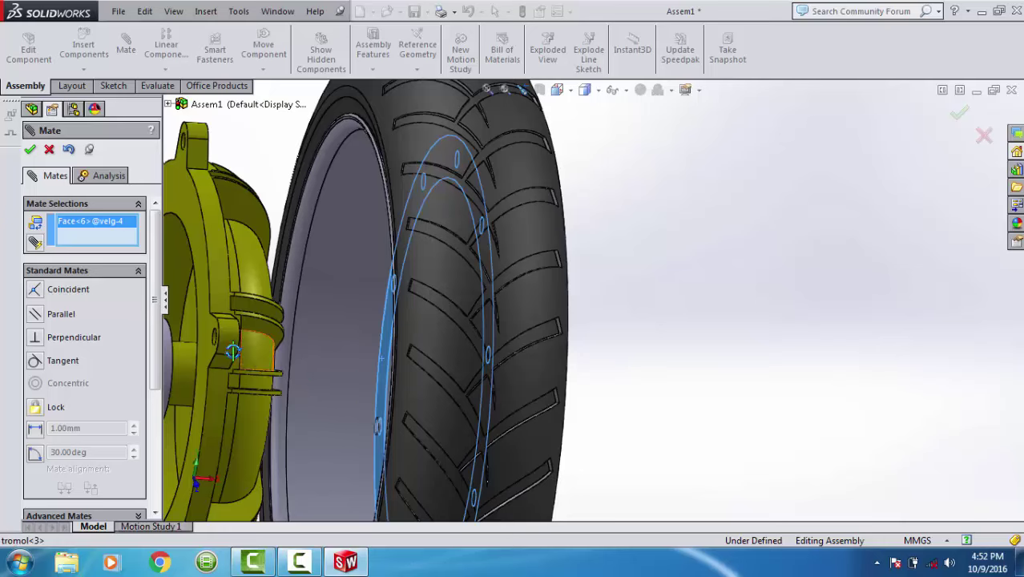
pyautogui.moveTo(301, 358); pyautogui.dragTo(211, 346, button='middle')
pyautogui.click(205, 330)
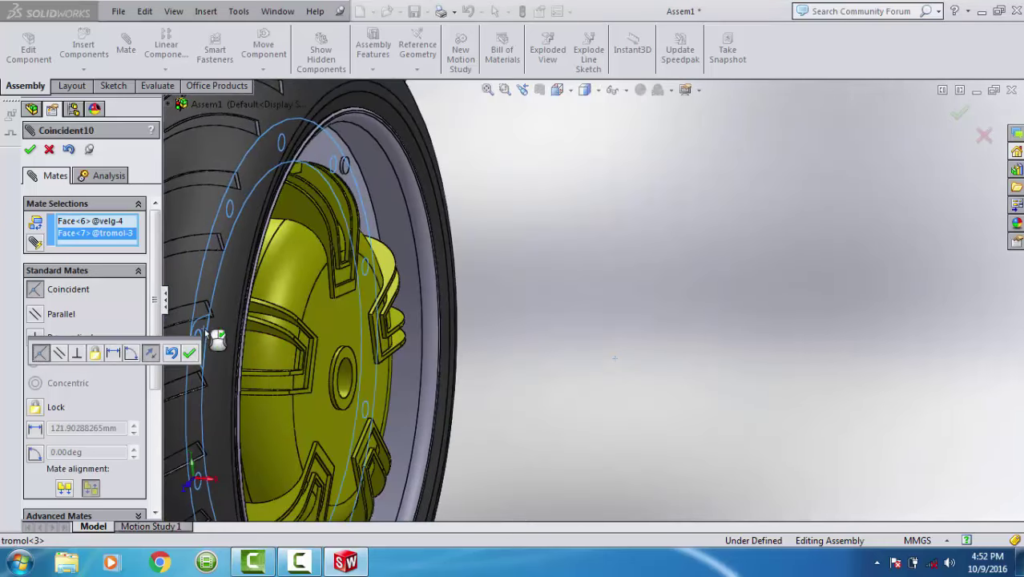
pyautogui.click(189, 353)
pyautogui.scroll(3, 323, 332)
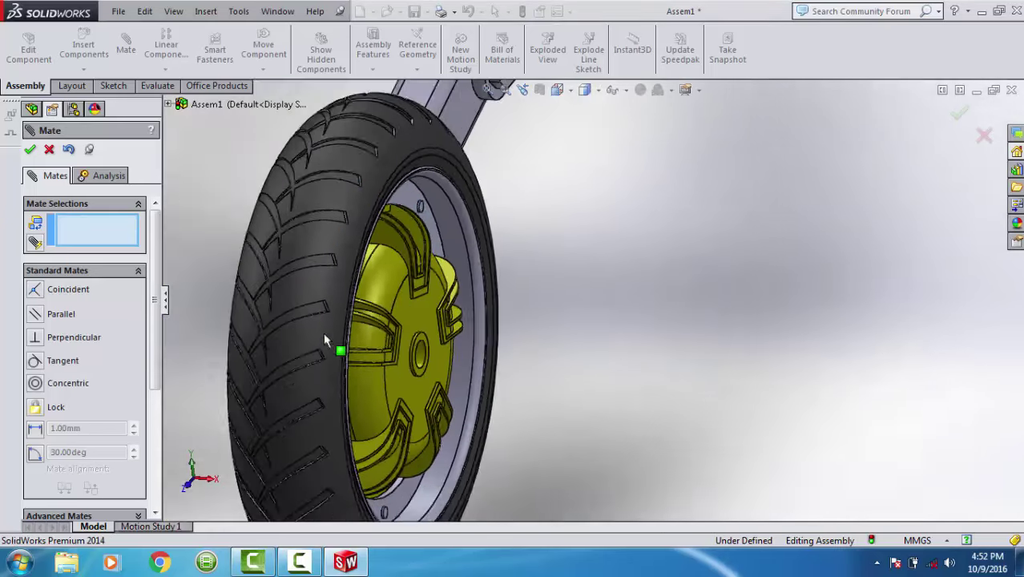
pyautogui.scroll(3, 343, 335)
pyautogui.moveTo(391, 362); pyautogui.dragTo(56, 277, button='middle')
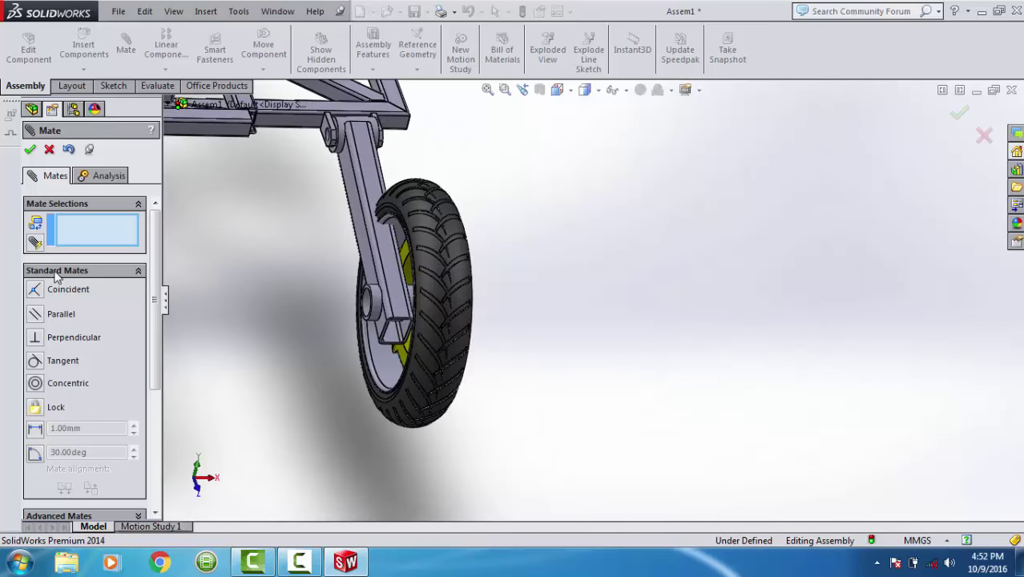
# Locate the Distance2 mate under tromol<3> and make a first change to its distance.
pyautogui.click(29, 149)
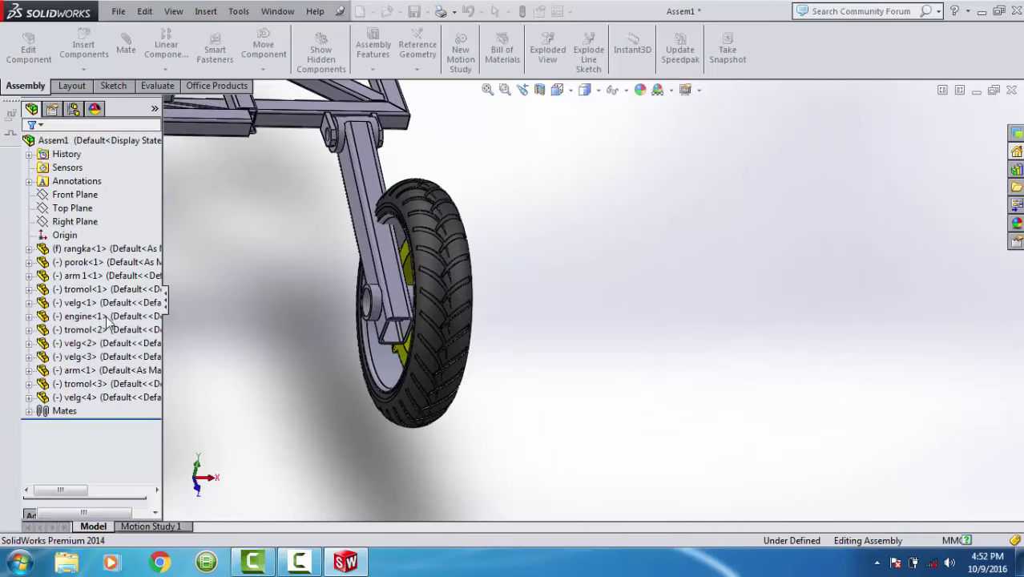
pyautogui.click(29, 385)
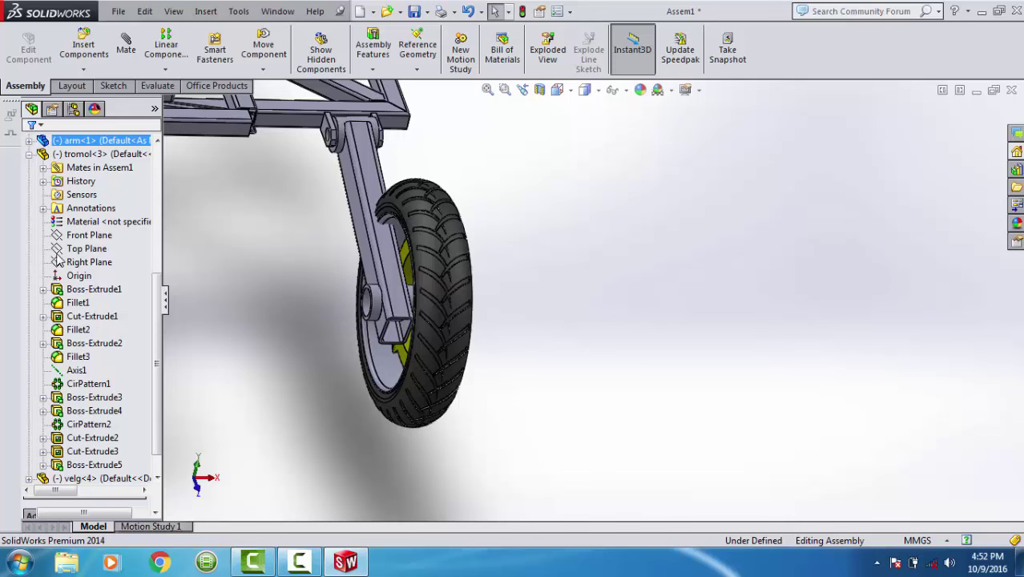
pyautogui.click(43, 168)
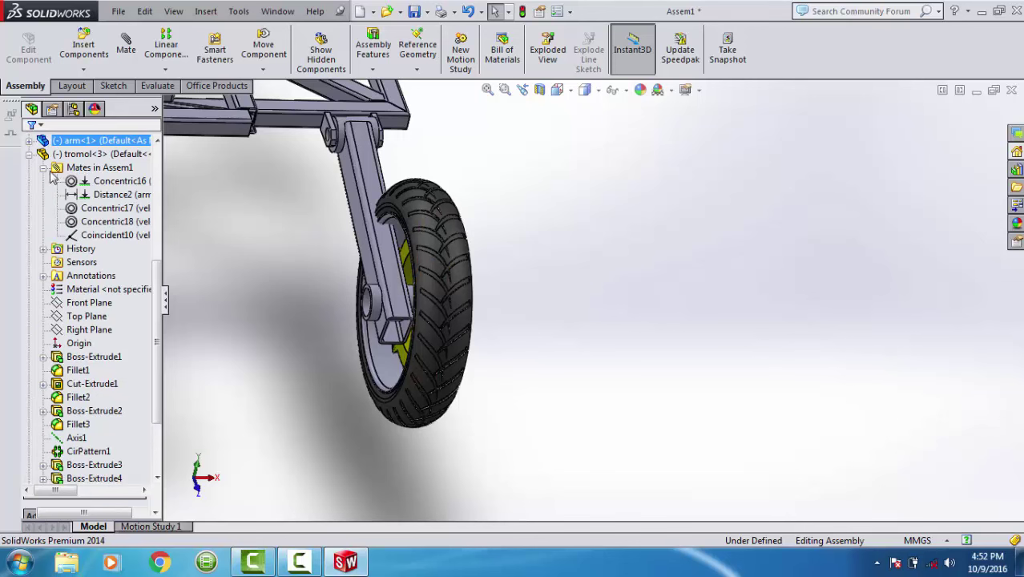
pyautogui.click(88, 195)
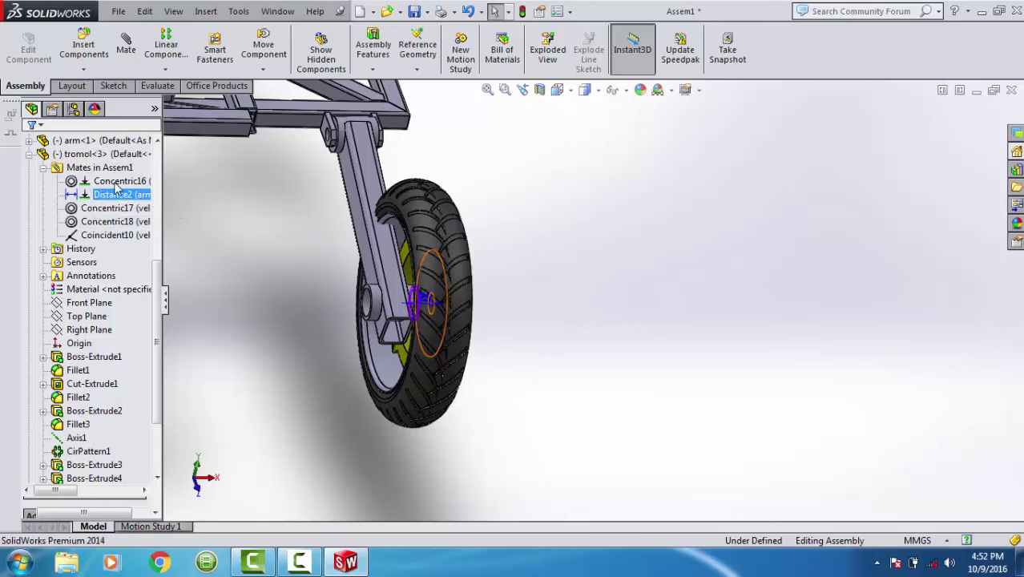
pyautogui.click(104, 260)
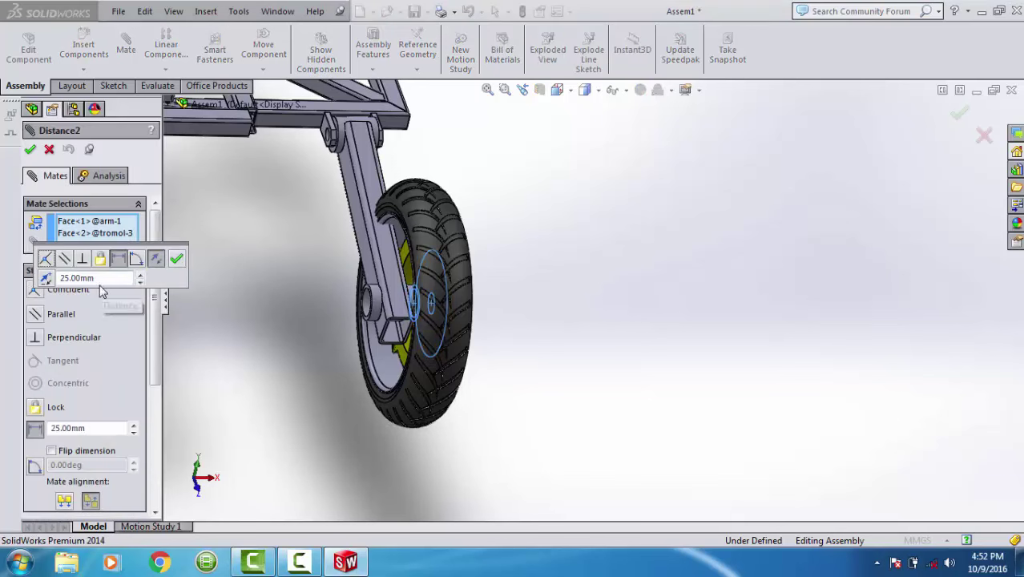
pyautogui.click(140, 279)
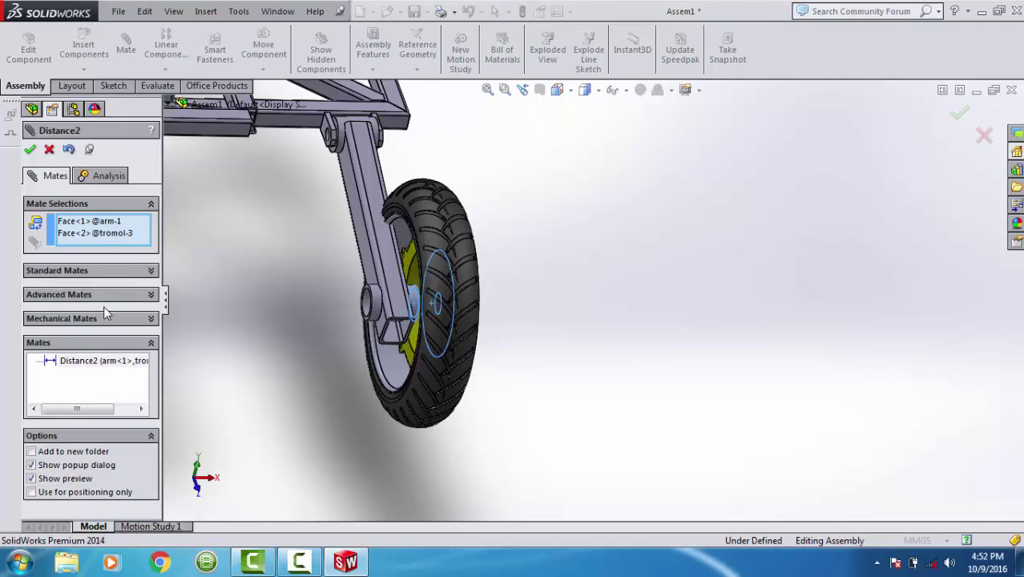
pyautogui.click(49, 151)
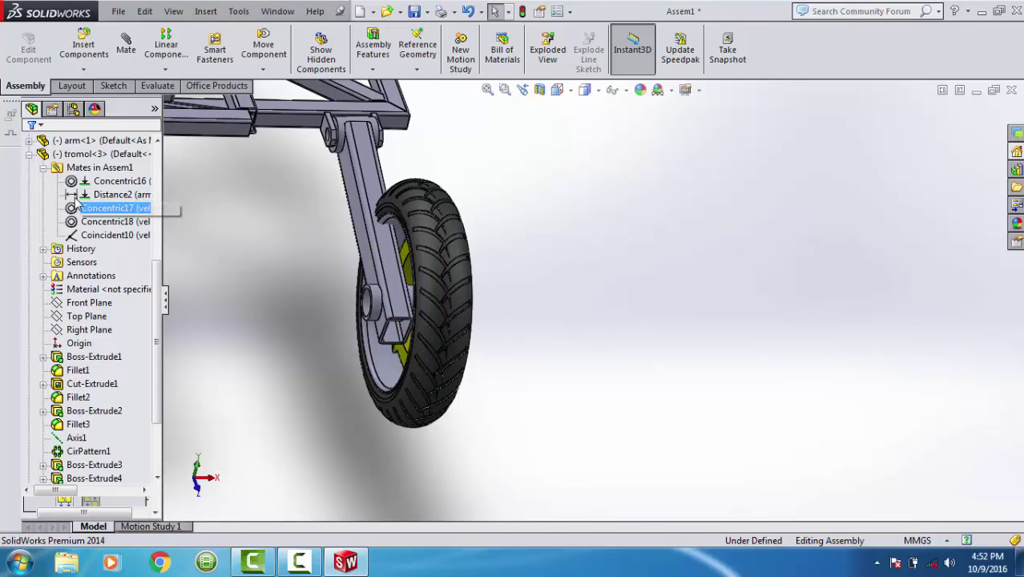
# Re-edit Distance2 and raise the arm-to-drum distance to 60 mm.
pyautogui.rightClick(80, 195)
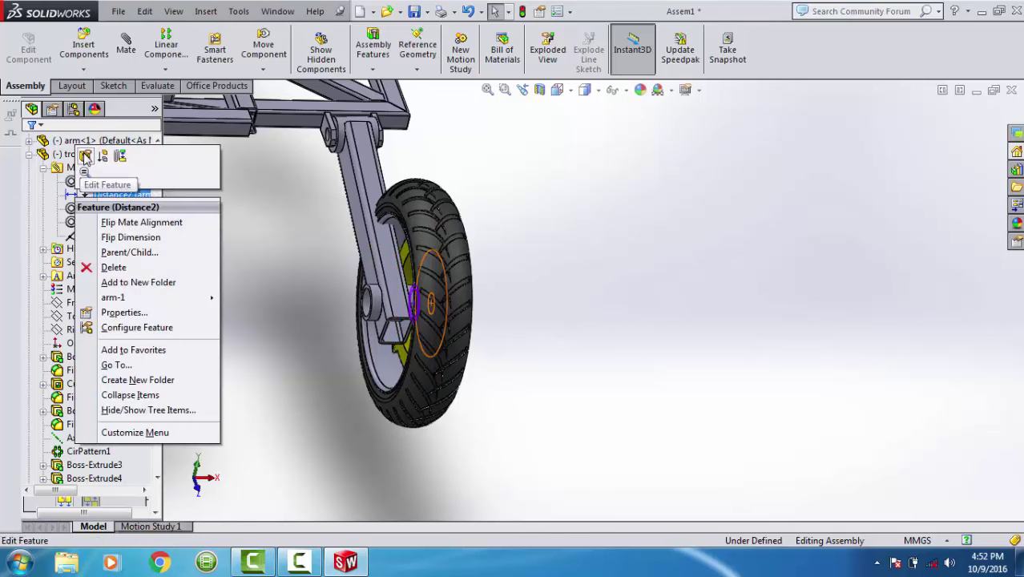
pyautogui.click(84, 173)
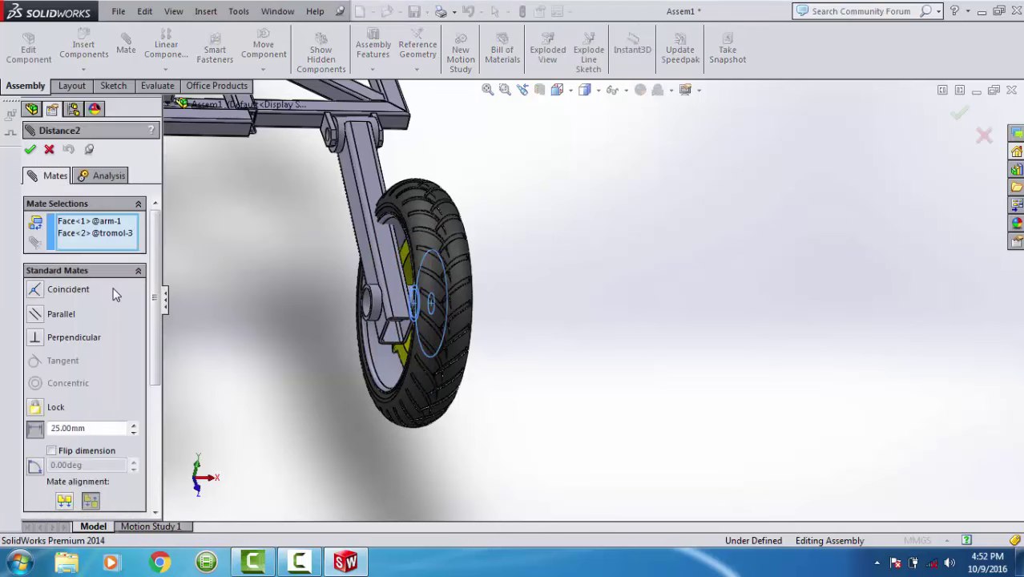
pyautogui.click(134, 429)
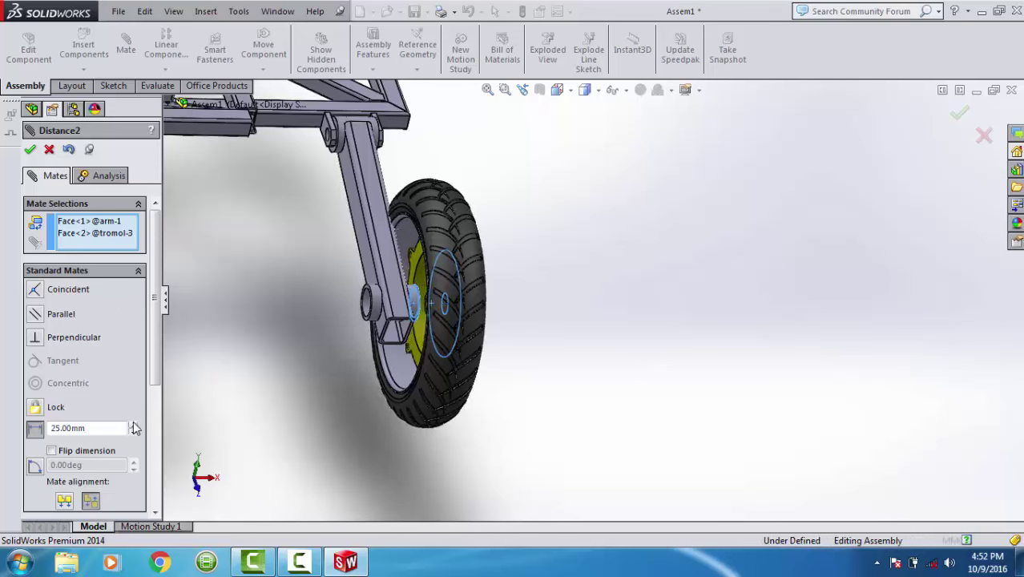
pyautogui.click(135, 428)
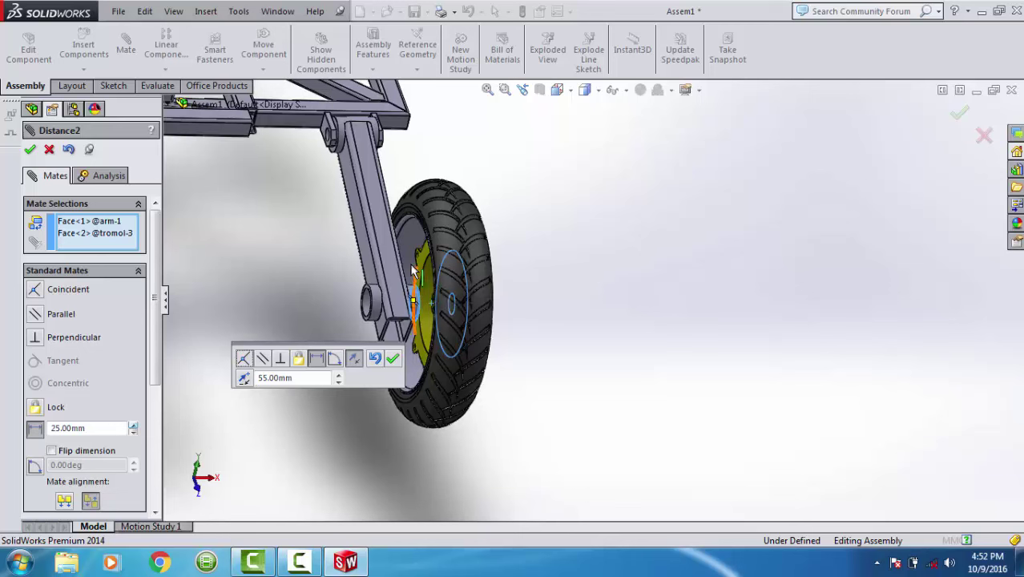
pyautogui.moveTo(400, 277)
pyautogui.mouseDown(button='middle')
pyautogui.moveTo(366, 276)
pyautogui.moveTo(384, 290)
pyautogui.mouseUp(button='middle')
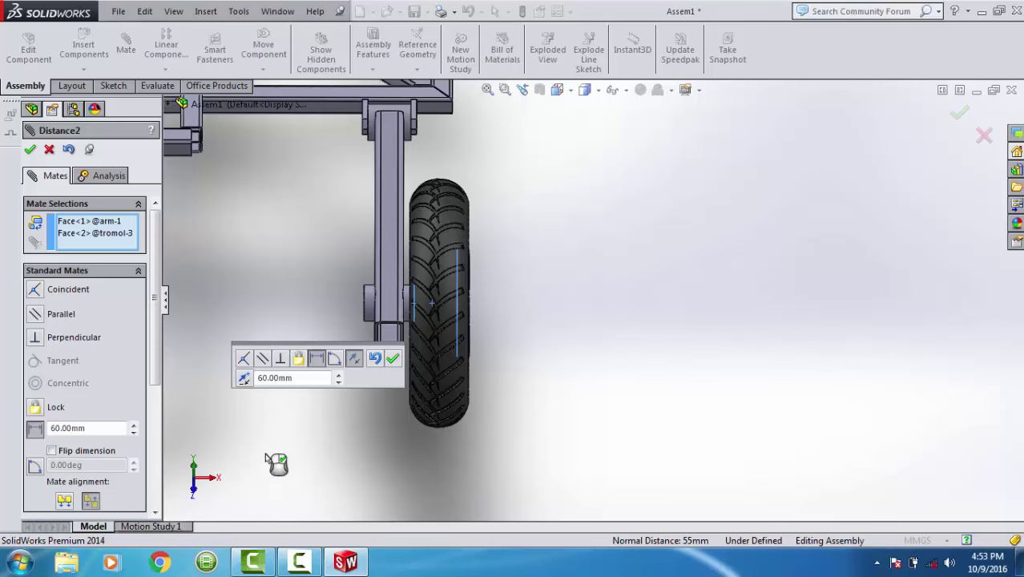
pyautogui.press('Return')
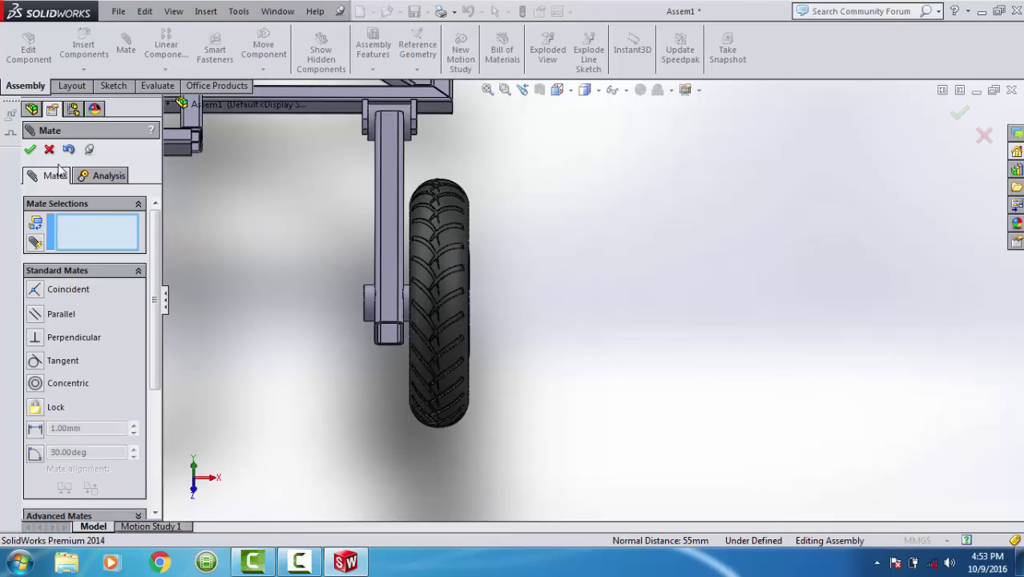
# Close the Mate tool and browse the frame trikel folder to insert another velg part.
pyautogui.click(30, 149)
pyautogui.scroll(2, 222, 322)
pyautogui.scroll(2, 225, 325)
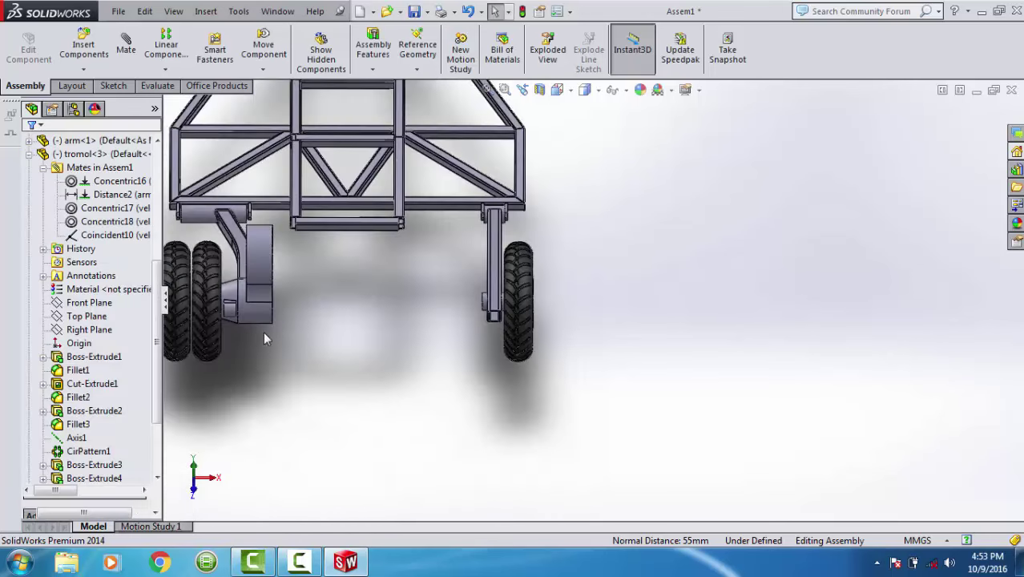
pyautogui.click(83, 48)
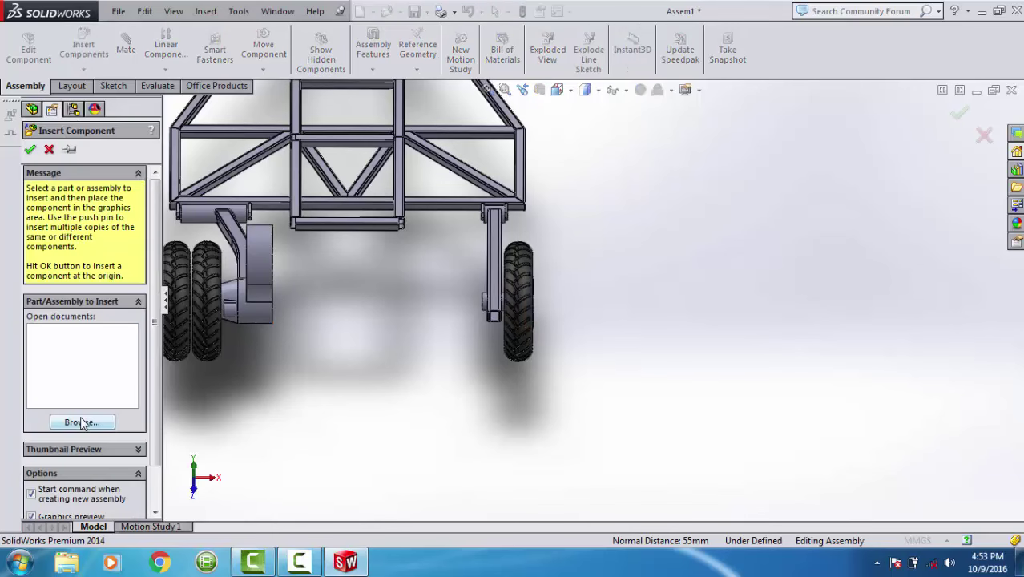
pyautogui.click(83, 422)
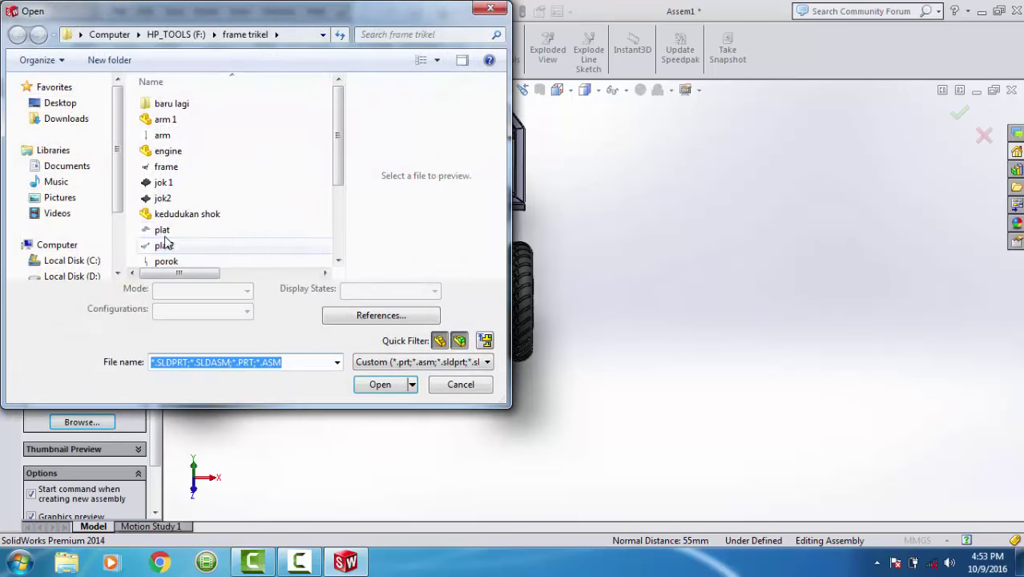
pyautogui.click(164, 231)
pyautogui.scroll(-3, 169, 241)
pyautogui.click(163, 258)
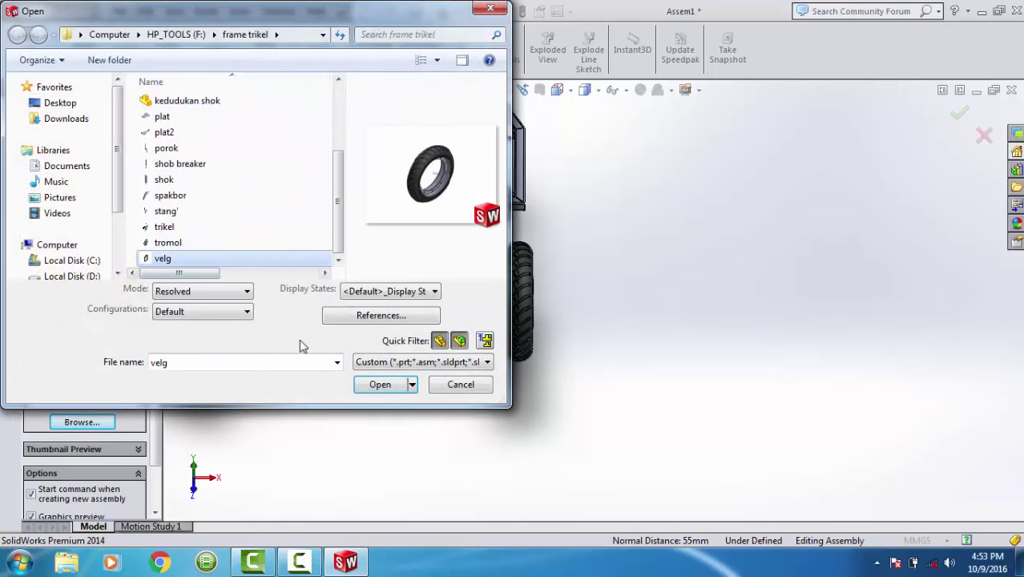
pyautogui.click(382, 385)
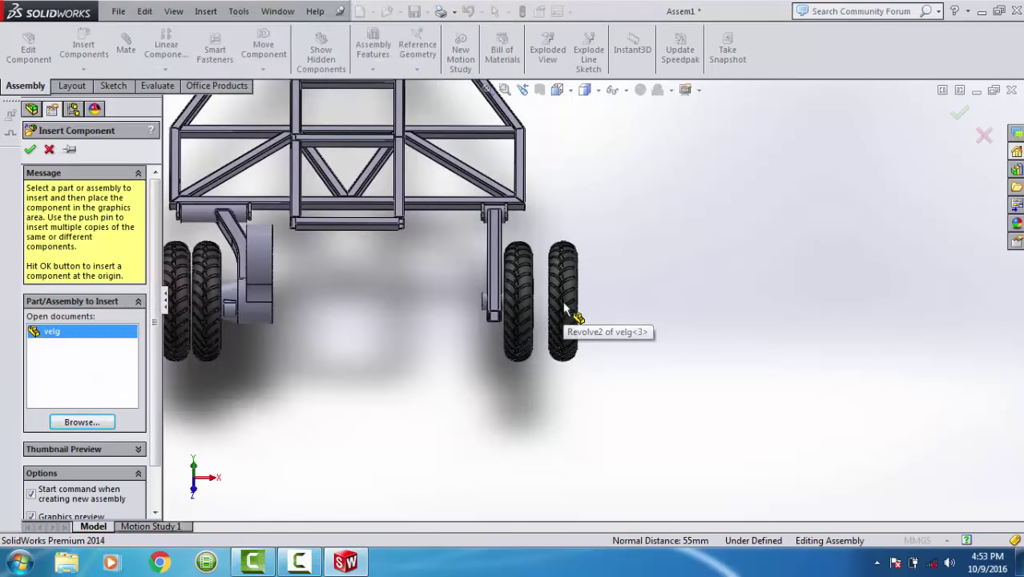
# Place the second velg wheel beside velg<4> and start a mate from its face.
pyautogui.click(560, 297)
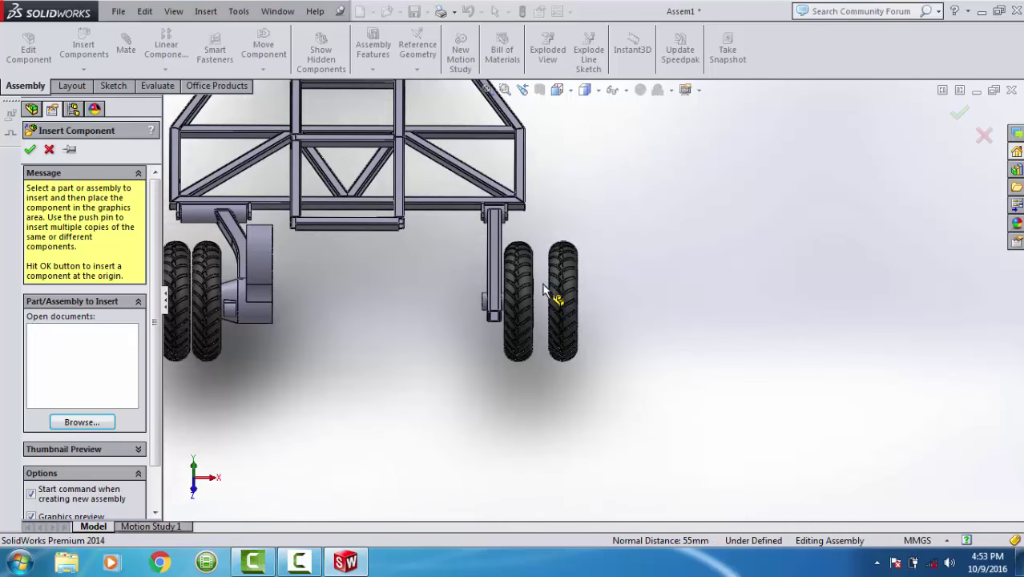
pyautogui.scroll(-4, 535, 289)
pyautogui.moveTo(535, 289); pyautogui.dragTo(561, 297, button='middle')
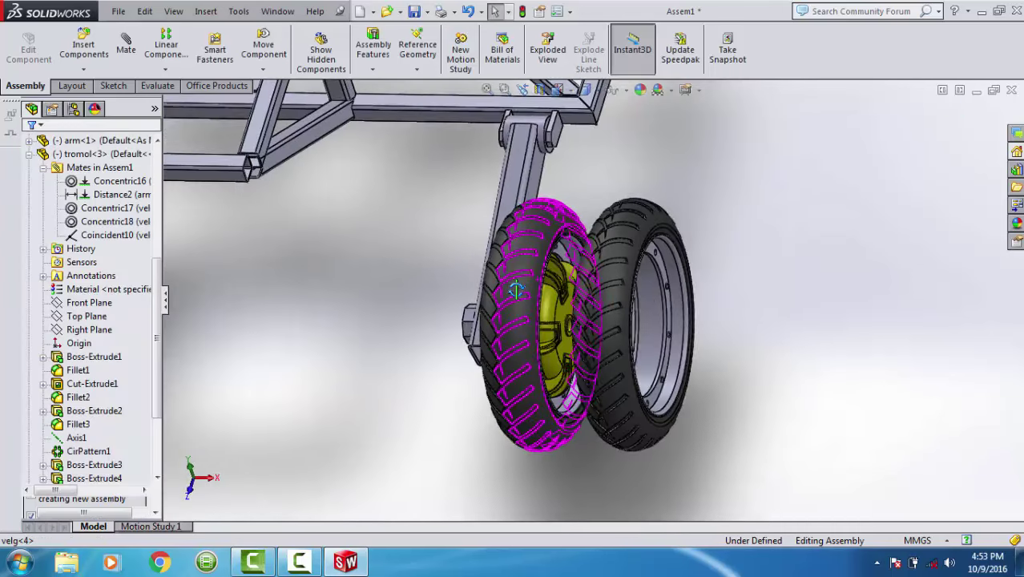
pyautogui.click(653, 299)
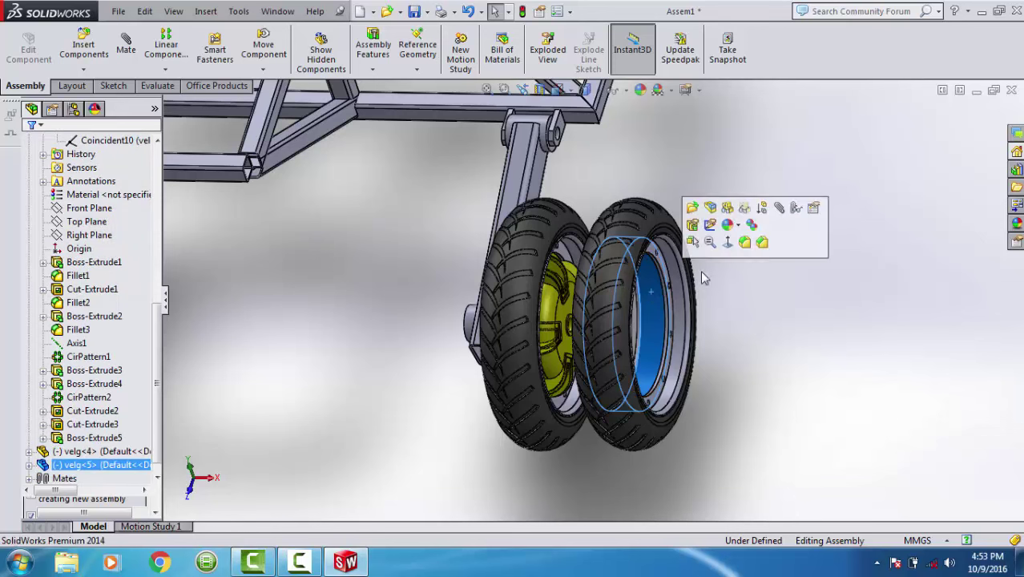
pyautogui.click(577, 268)
# Make velg<5> concentric with velg<4>.
pyautogui.click(576, 258)
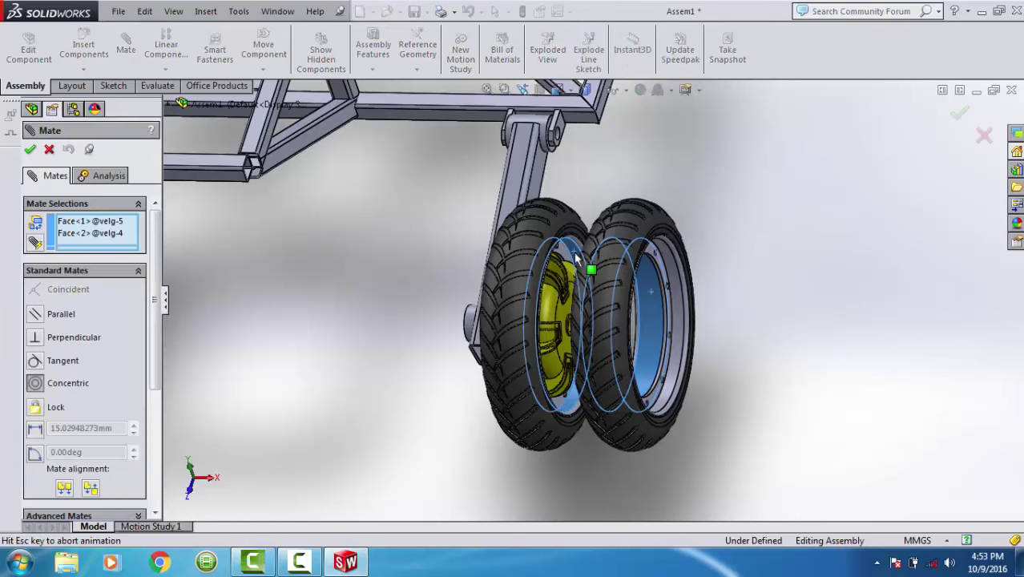
pyautogui.press('Return')
pyautogui.scroll(-3, 650, 272)
pyautogui.scroll(-3, 653, 267)
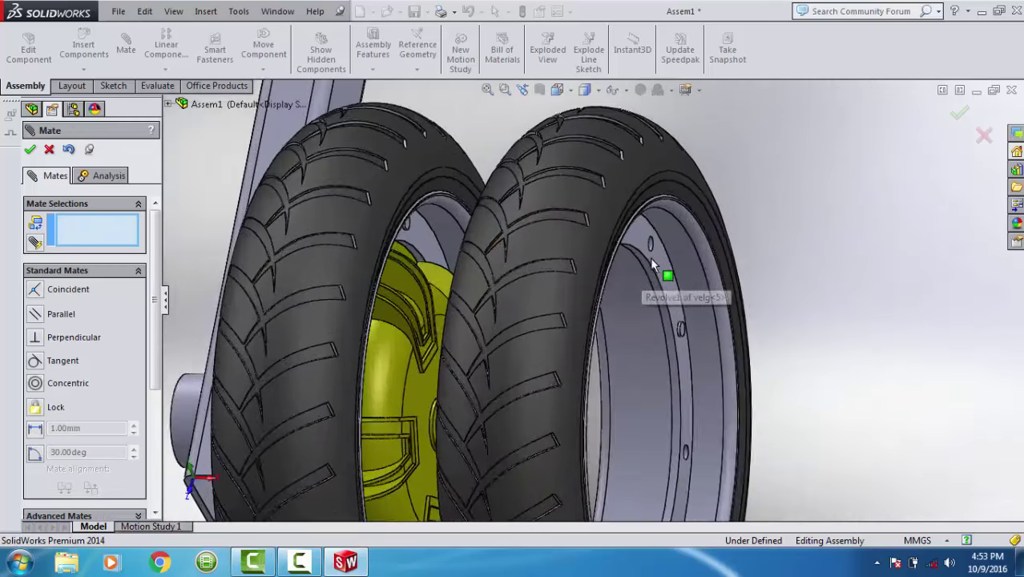
pyautogui.scroll(-2, 651, 264)
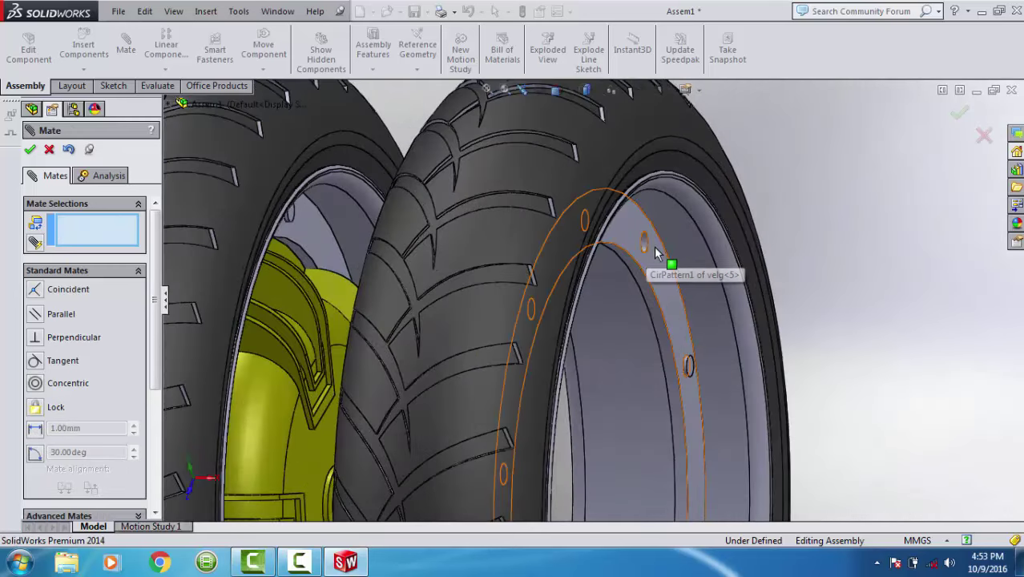
# Align a bolt hole on the new rim concentrically with the matching hole on the first rim.
pyautogui.click(645, 244)
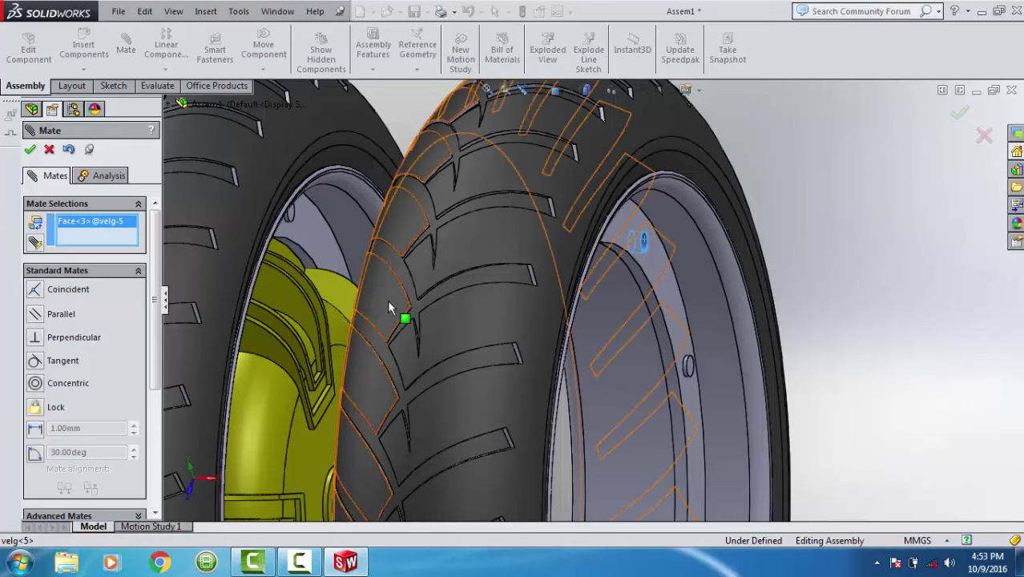
pyautogui.moveTo(387, 299); pyautogui.dragTo(639, 331, button='middle')
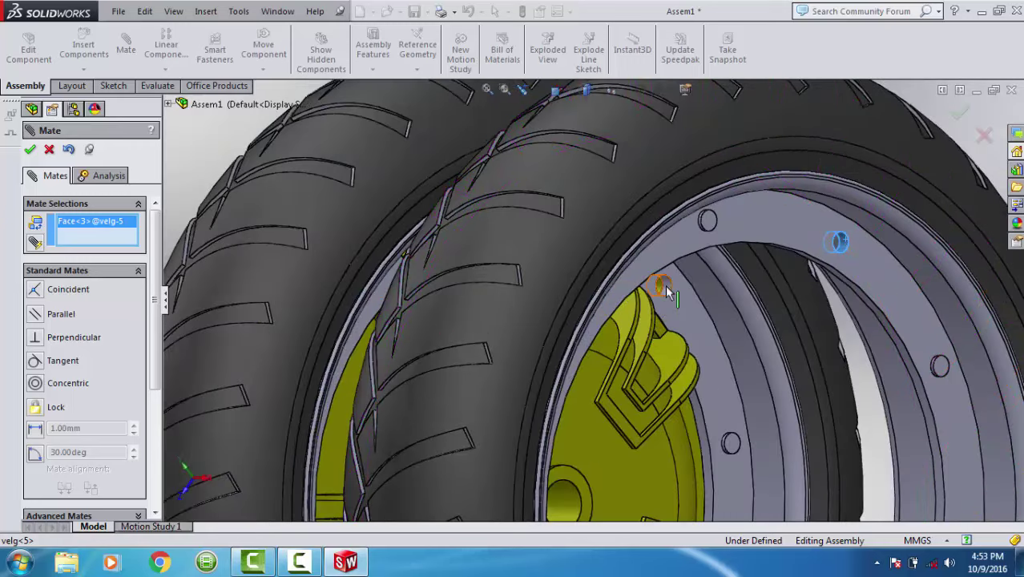
pyautogui.click(666, 289)
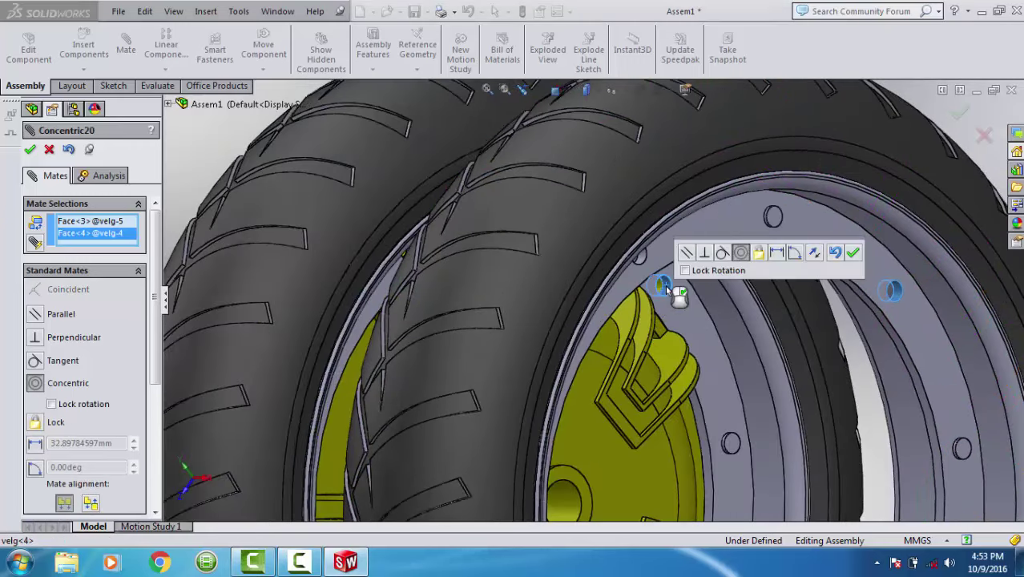
pyautogui.press('Return')
# Add a Distance mate between the two rim faces and step the spacing down.
pyautogui.click(697, 337)
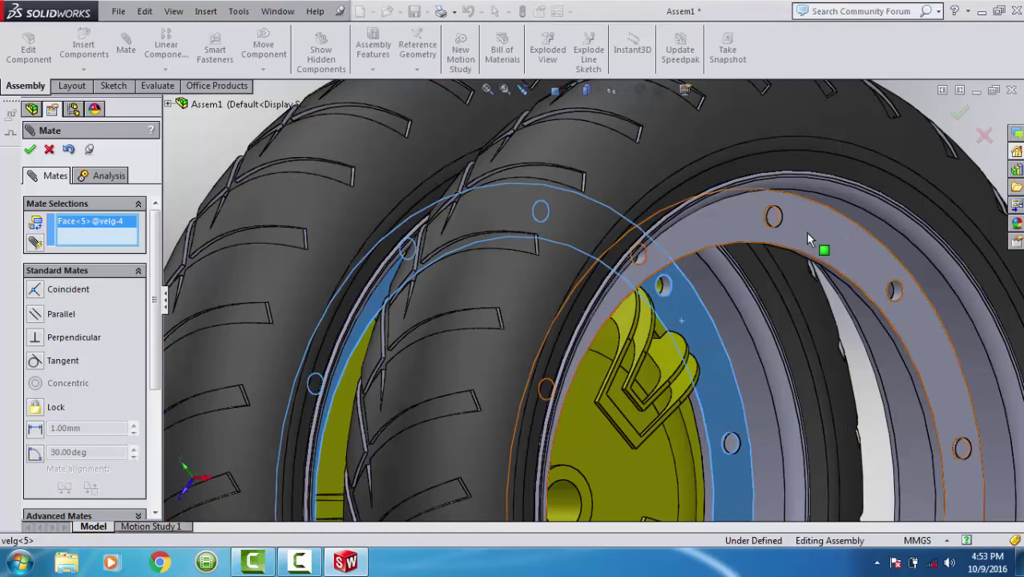
pyautogui.click(806, 231)
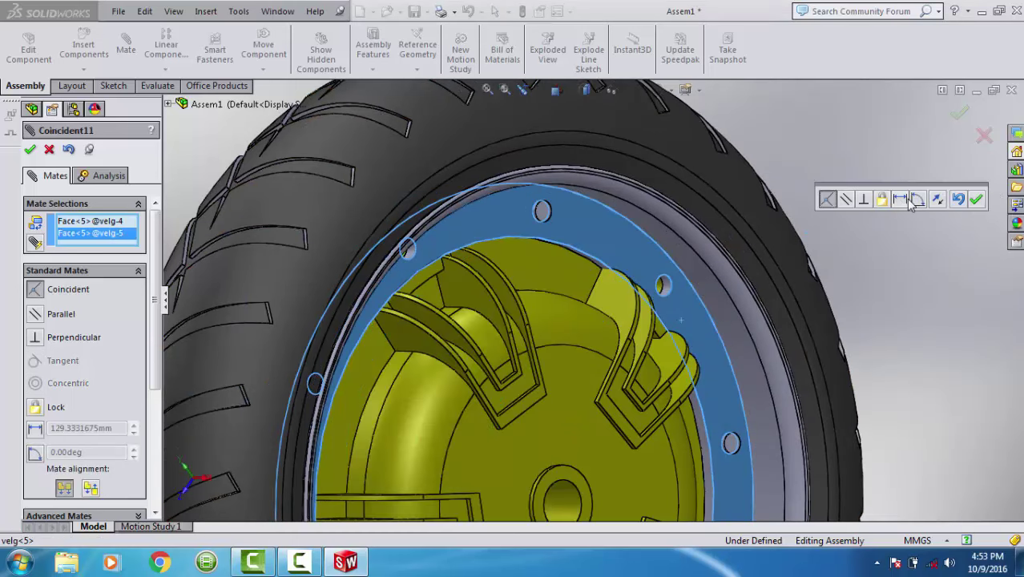
pyautogui.click(900, 199)
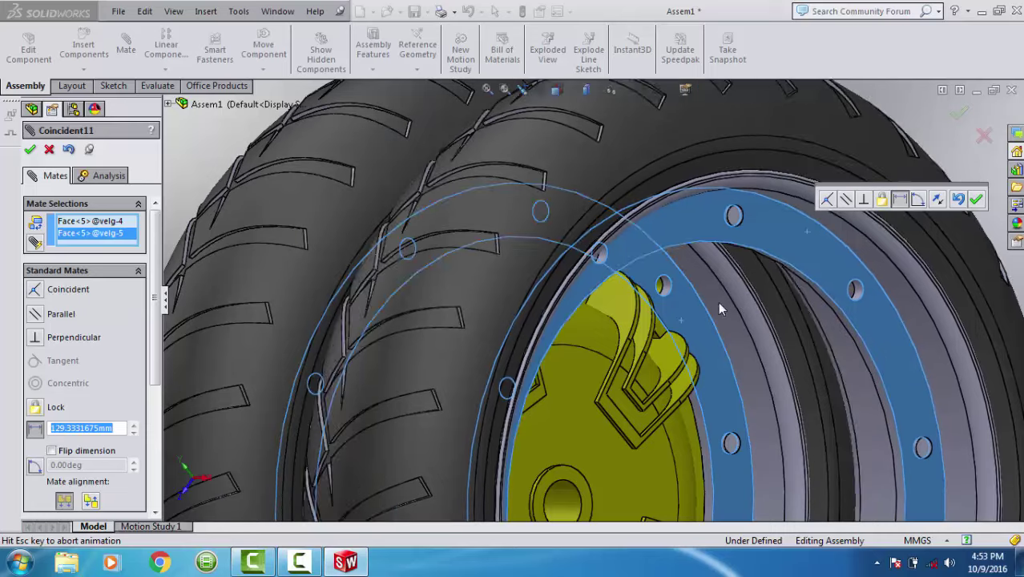
pyautogui.scroll(2, 665, 321)
pyautogui.scroll(2, 661, 325)
pyautogui.scroll(2, 654, 328)
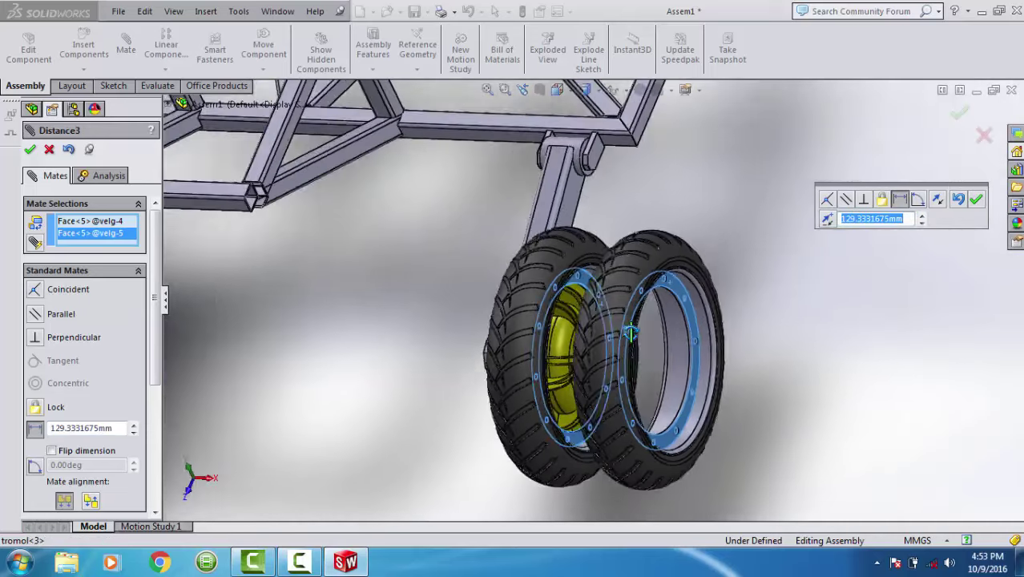
pyautogui.scroll(2, 645, 335)
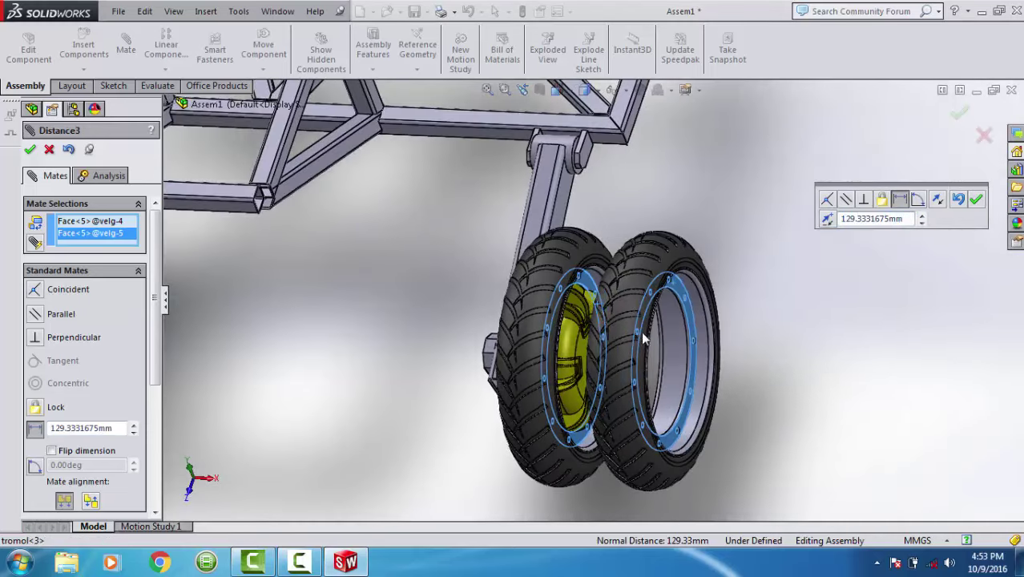
pyautogui.click(922, 223)
pyautogui.click(922, 223)
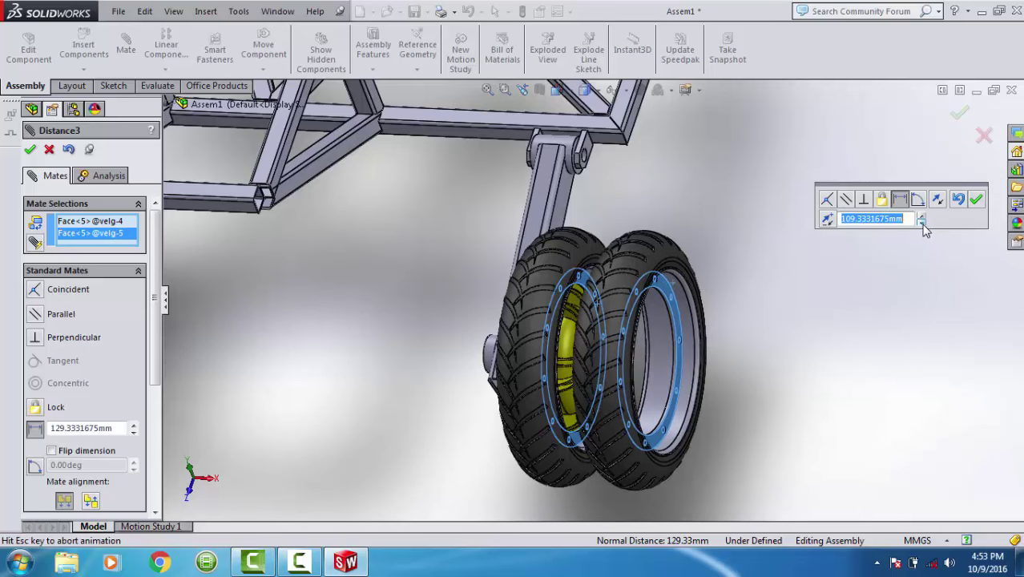
pyautogui.click(922, 224)
pyautogui.click(922, 224)
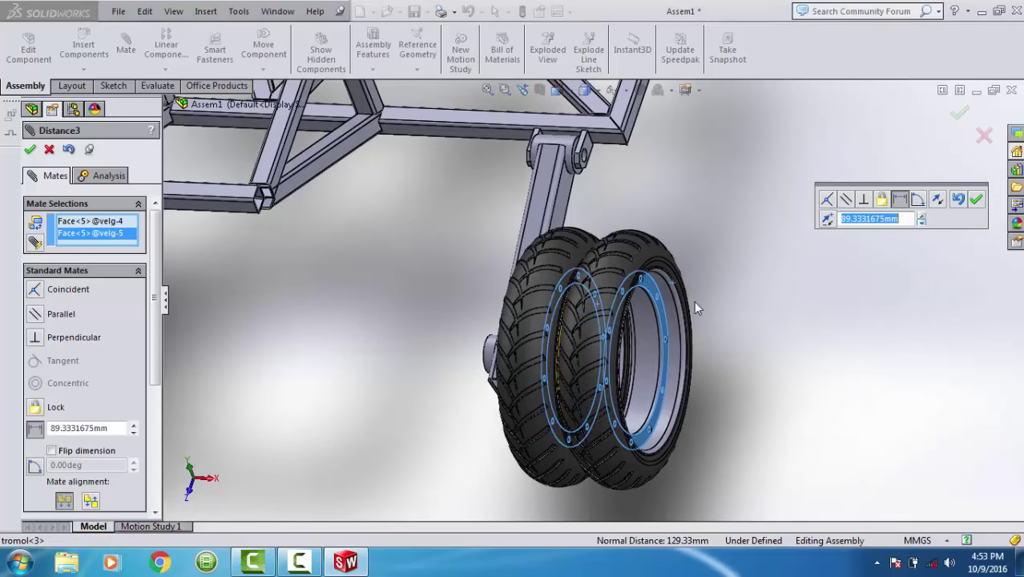
# Set the rim spacing to exactly 90 mm, accept the mate and close the Mate tool.
pyautogui.moveTo(653, 314); pyautogui.dragTo(662, 324, button='middle')
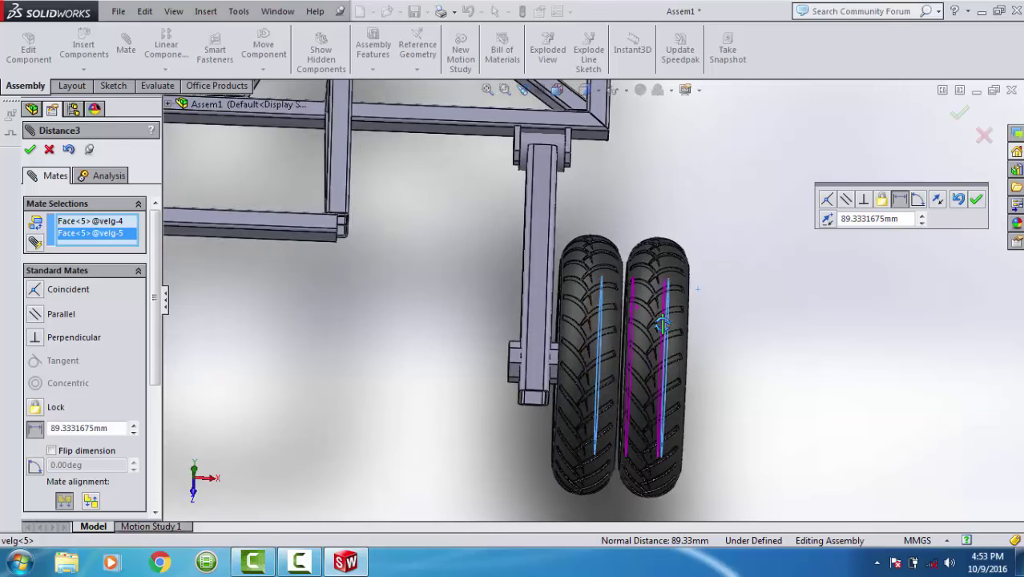
pyautogui.moveTo(906, 220); pyautogui.dragTo(826, 236)
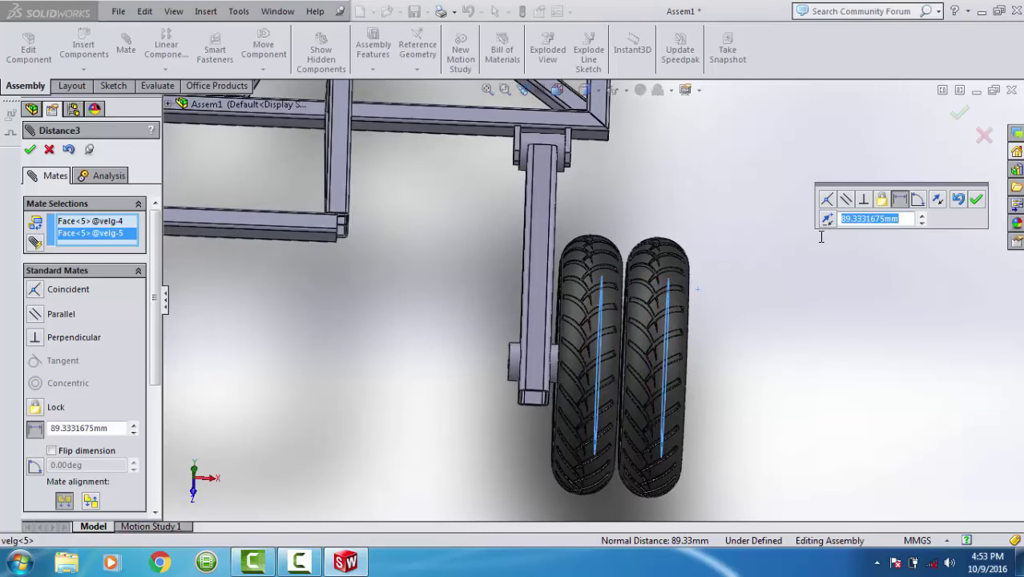
pyautogui.write('90')
pyautogui.press('Return')
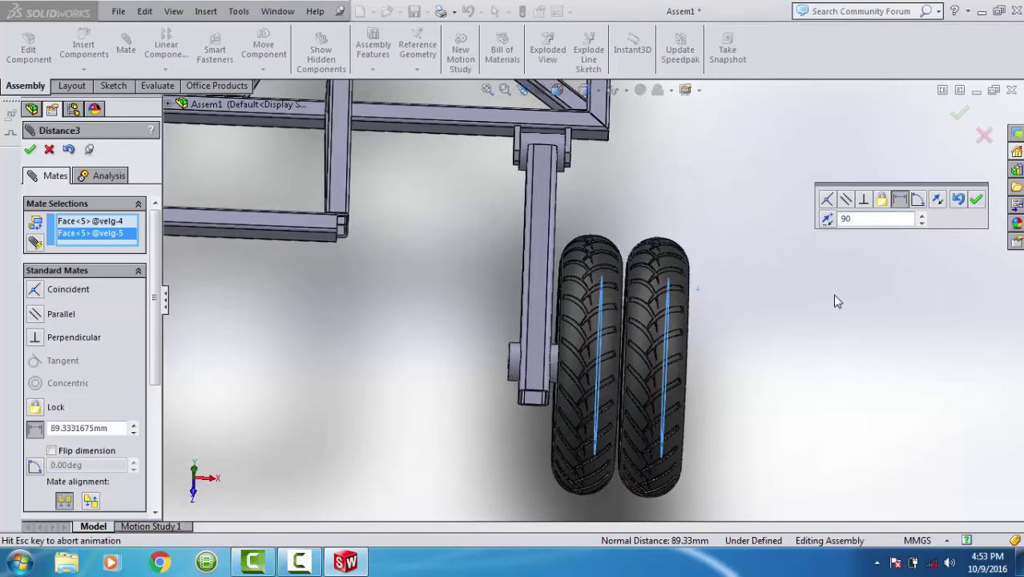
pyautogui.click(974, 200)
pyautogui.scroll(3, 622, 377)
pyautogui.scroll(2, 618, 369)
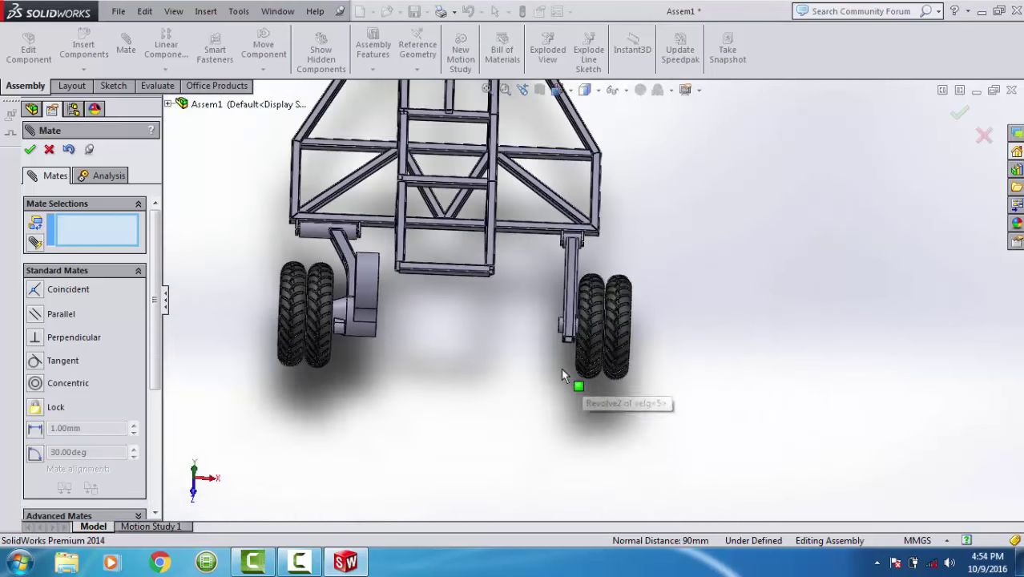
pyautogui.click(29, 151)
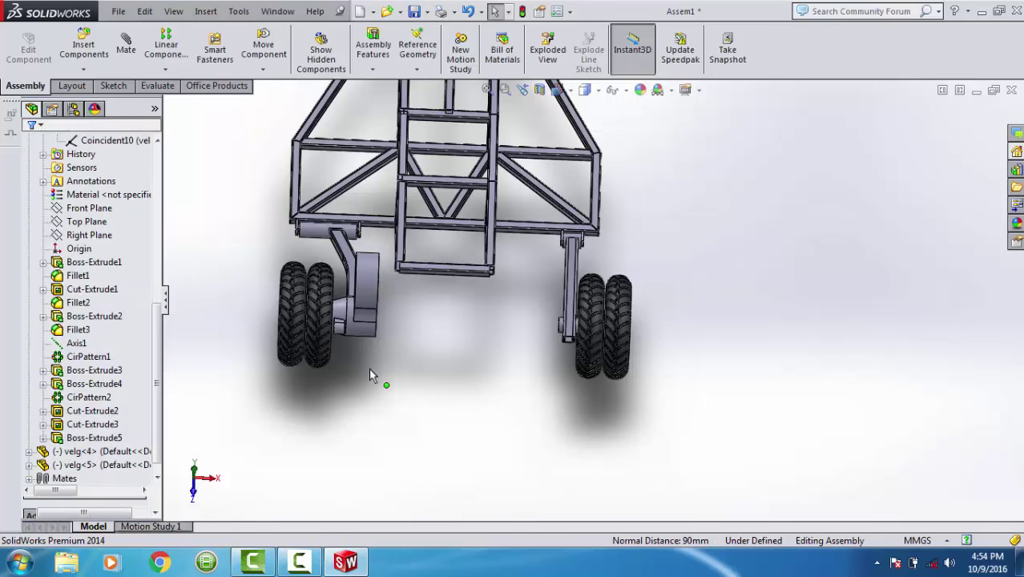
# Insert the kedudukan shok part and place it between the two wheel pairs.
pyautogui.click(72, 72)
pyautogui.click(76, 85)
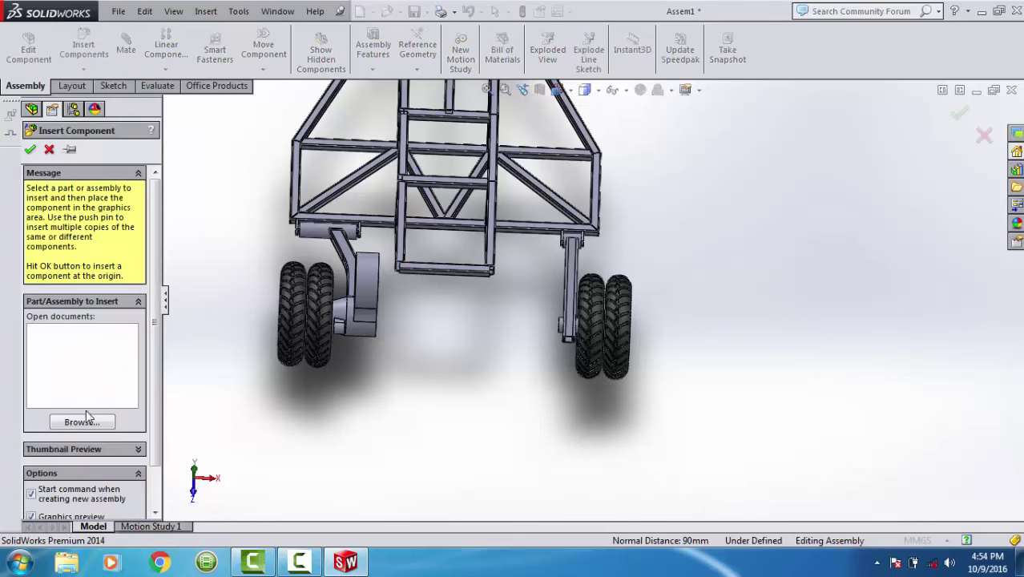
pyautogui.click(82, 422)
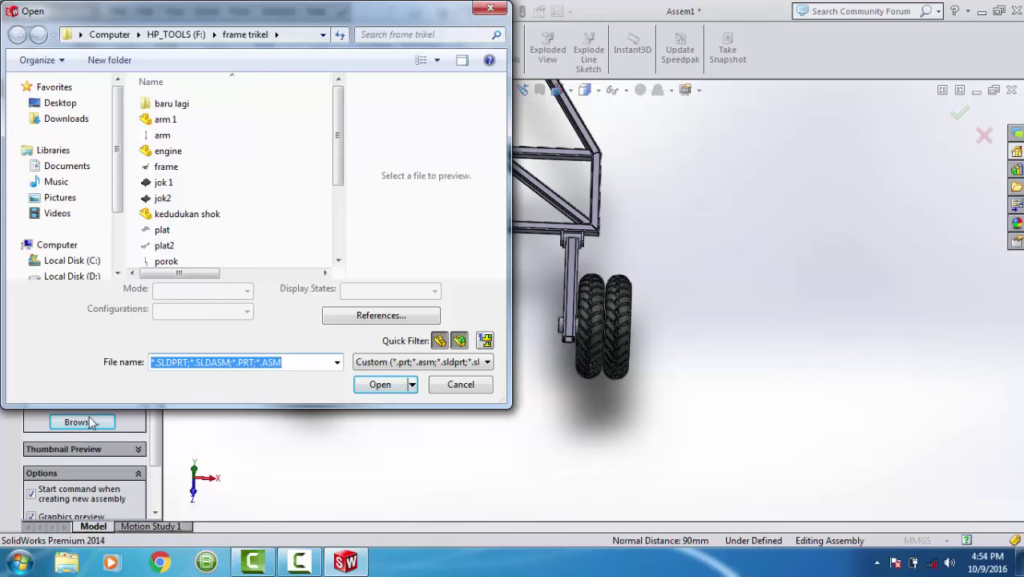
pyautogui.click(200, 223)
pyautogui.click(387, 392)
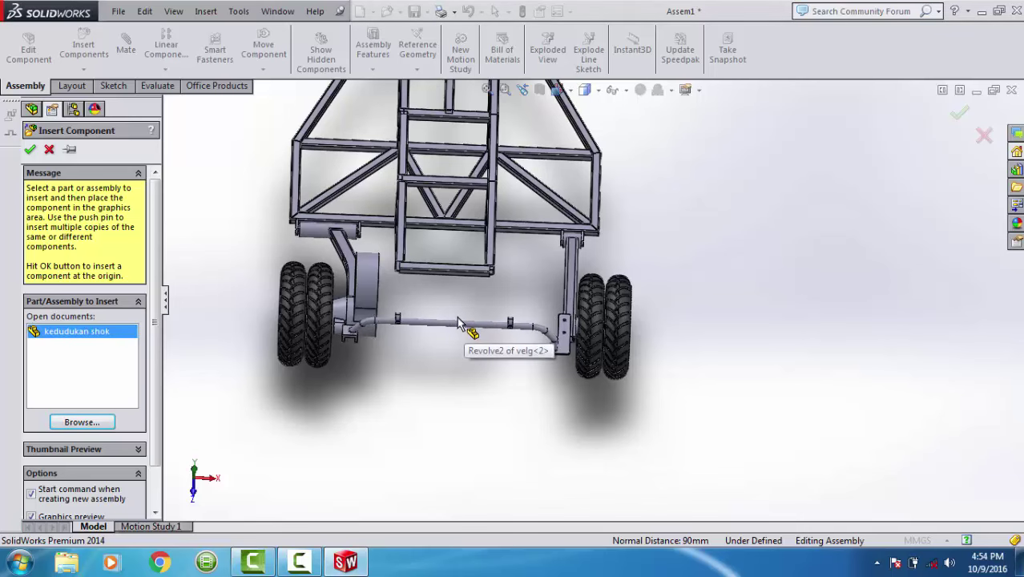
pyautogui.click(456, 317)
# Drag the shock mount up toward the frame and the engine's pivot boss.
pyautogui.scroll(-3, 385, 314)
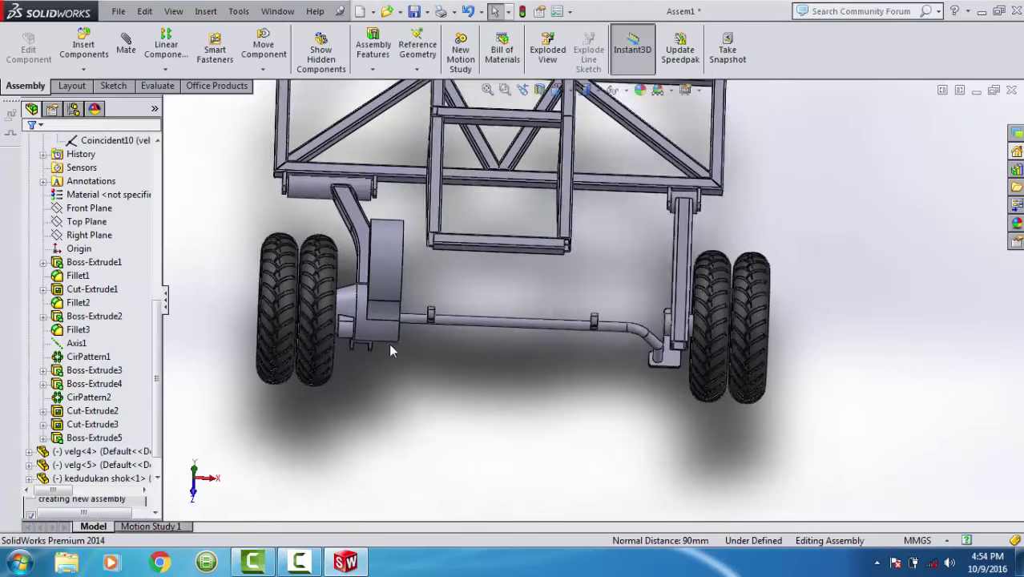
pyautogui.scroll(-2, 389, 343)
pyautogui.moveTo(421, 337); pyautogui.dragTo(451, 353, button='middle')
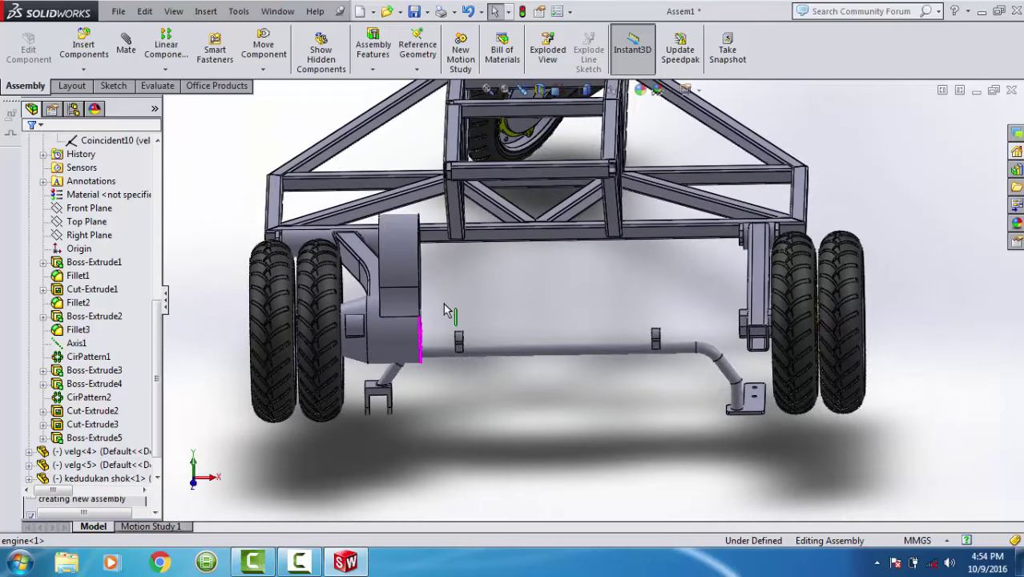
pyautogui.moveTo(447, 358)
pyautogui.mouseDown()
pyautogui.moveTo(450, 279)
pyautogui.moveTo(430, 244)
pyautogui.moveTo(433, 211)
pyautogui.moveTo(423, 210)
pyautogui.mouseUp()
pyautogui.scroll(-3, 395, 297)
pyautogui.scroll(-2, 395, 297)
pyautogui.moveTo(395, 296)
pyautogui.mouseDown(button='middle')
pyautogui.moveTo(451, 287)
pyautogui.moveTo(415, 268)
pyautogui.mouseUp(button='middle')
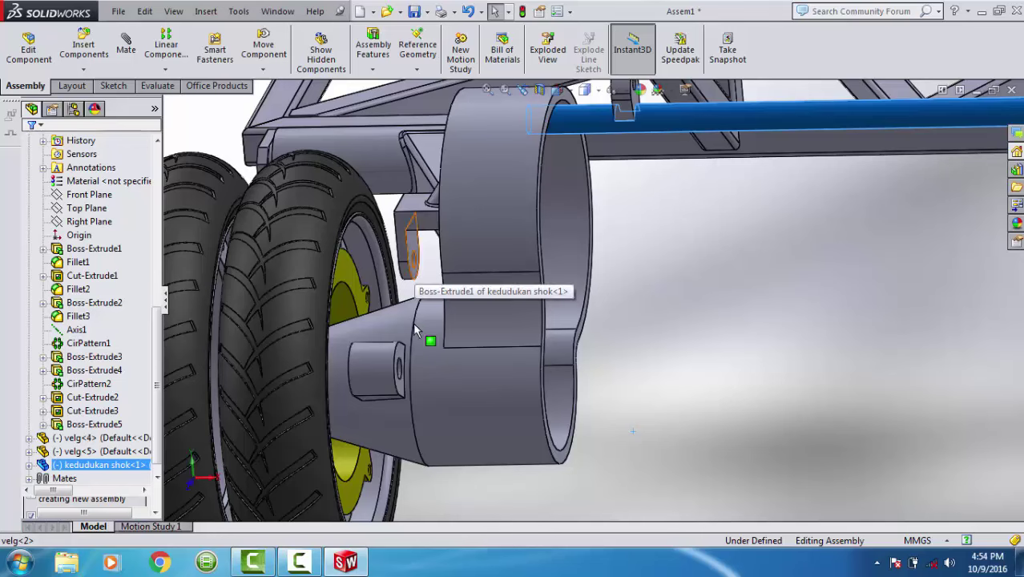
pyautogui.scroll(1, 398, 369)
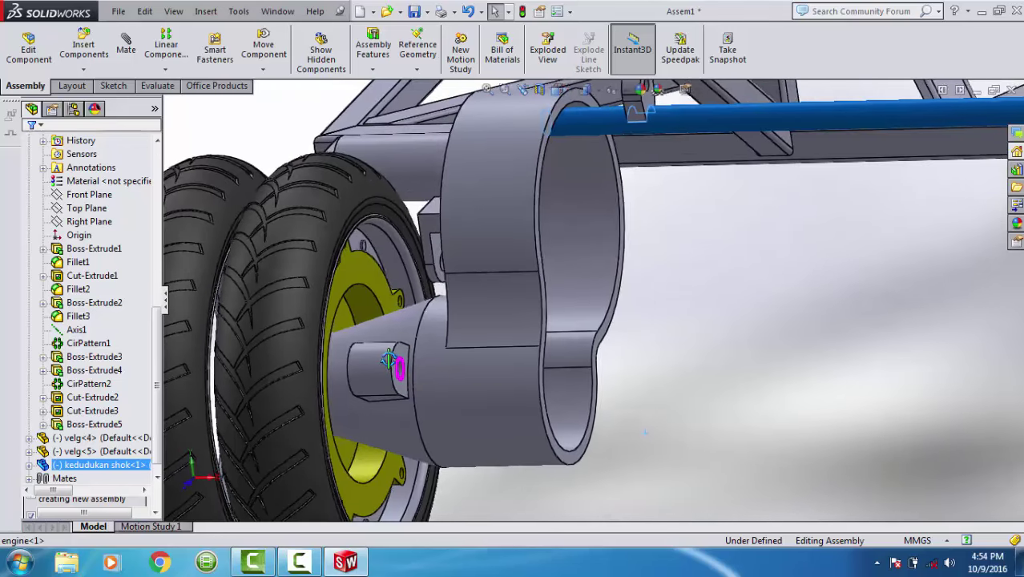
pyautogui.scroll(-3, 432, 371)
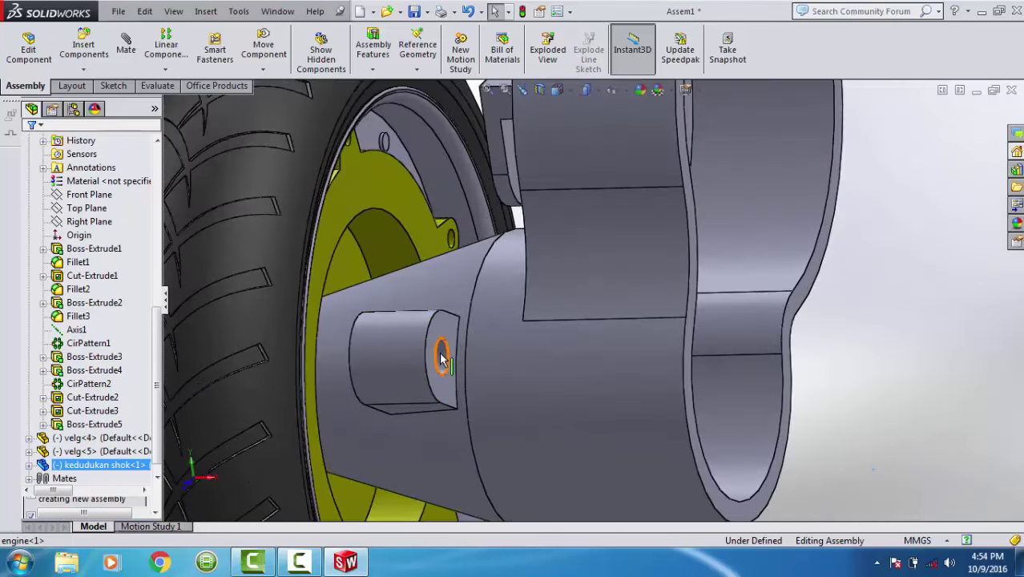
# Mate the bracket hole concentric with the engine's pivot hole.
pyautogui.click(440, 358)
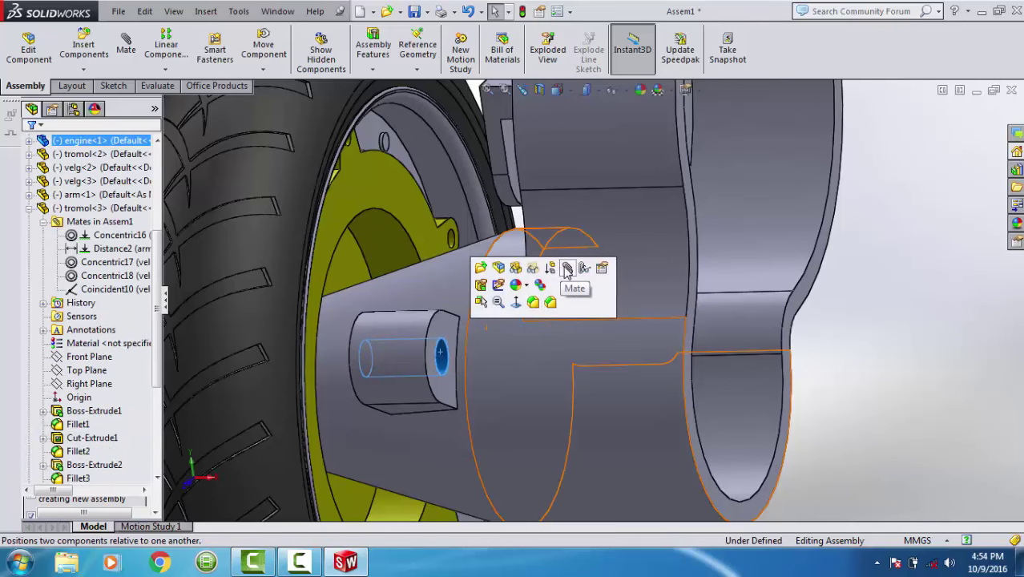
pyautogui.press('m')
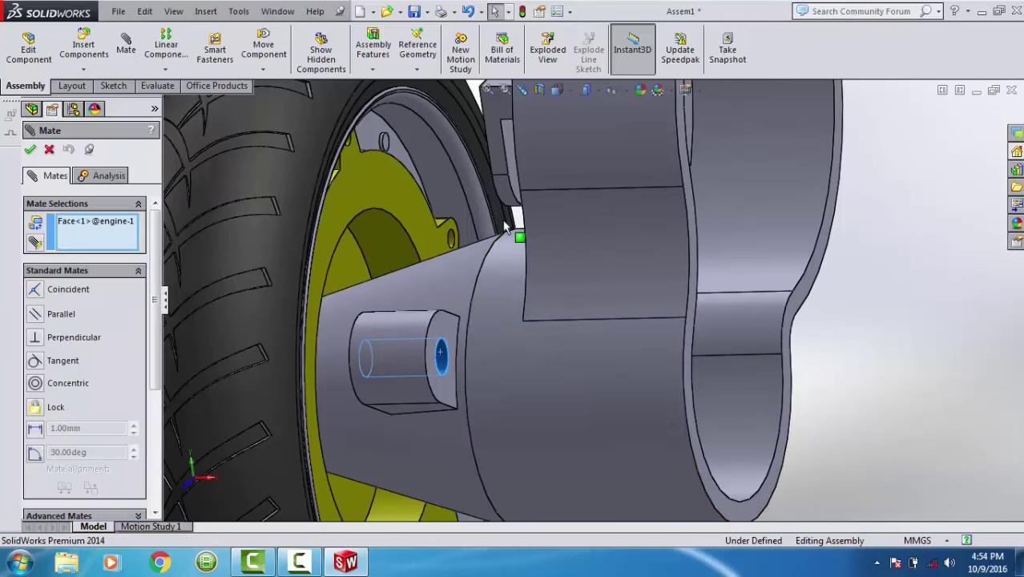
pyautogui.moveTo(520, 226); pyautogui.dragTo(507, 222, button='middle')
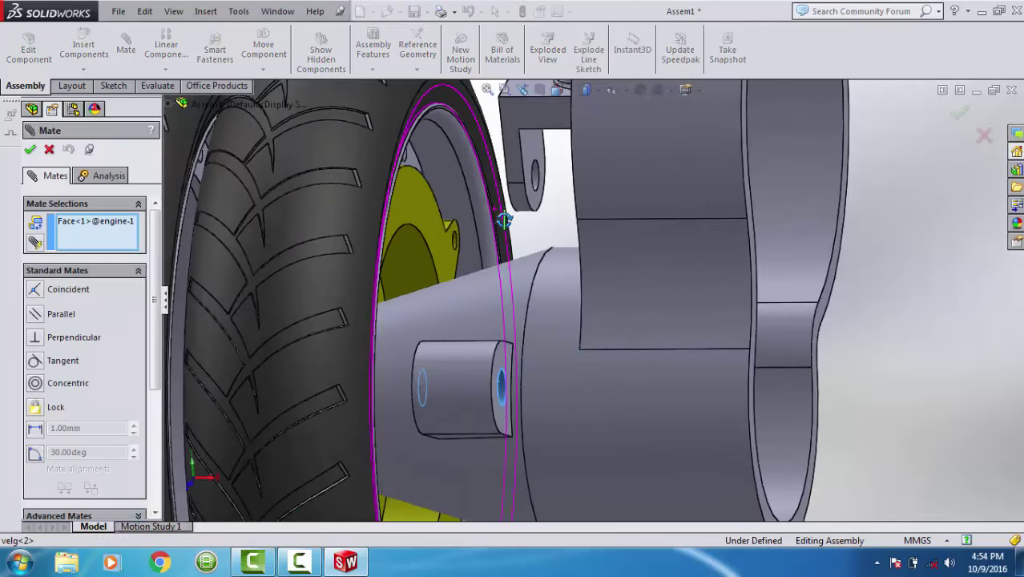
pyautogui.scroll(-2, 537, 180)
pyautogui.click(547, 197)
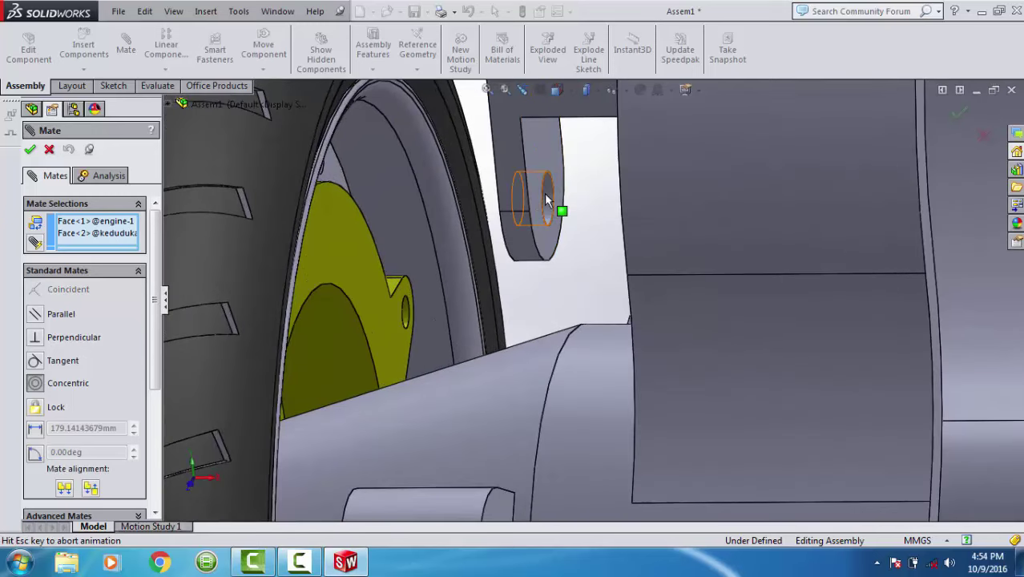
pyautogui.press('Return')
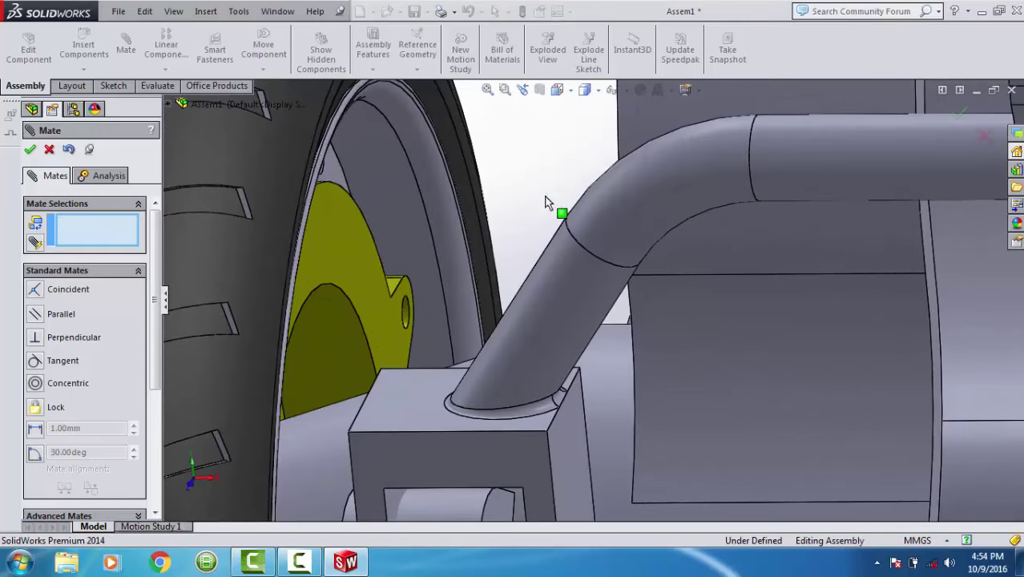
# Mate the bracket's side face coincident with the engine face.
pyautogui.moveTo(548, 202)
pyautogui.mouseDown(button='middle')
pyautogui.moveTo(521, 457)
pyautogui.moveTo(589, 420)
pyautogui.mouseUp(button='middle')
pyautogui.click(542, 454)
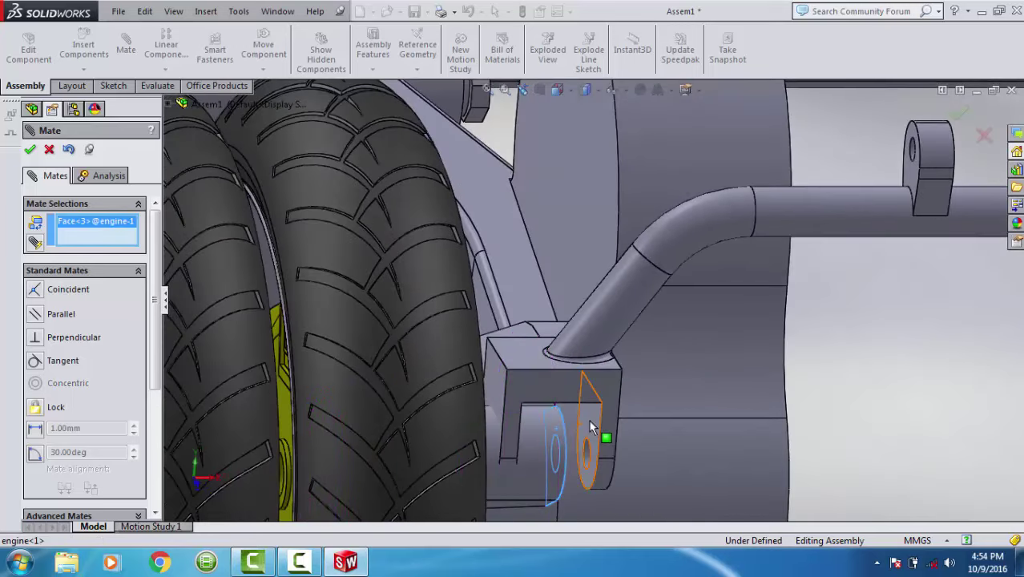
pyautogui.click(589, 420)
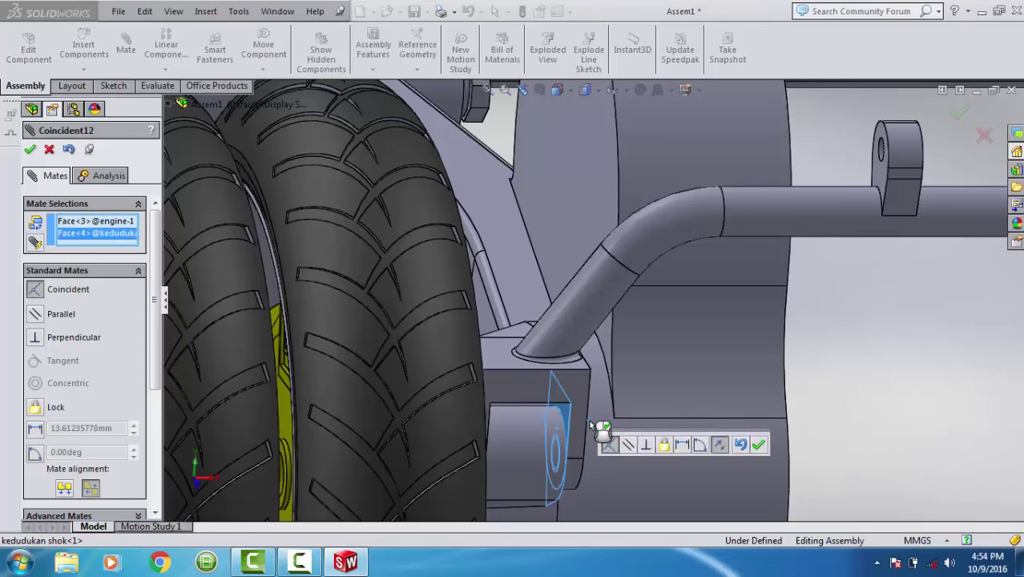
pyautogui.press('Return')
pyautogui.scroll(-2, 594, 418)
pyautogui.scroll(-3, 593, 412)
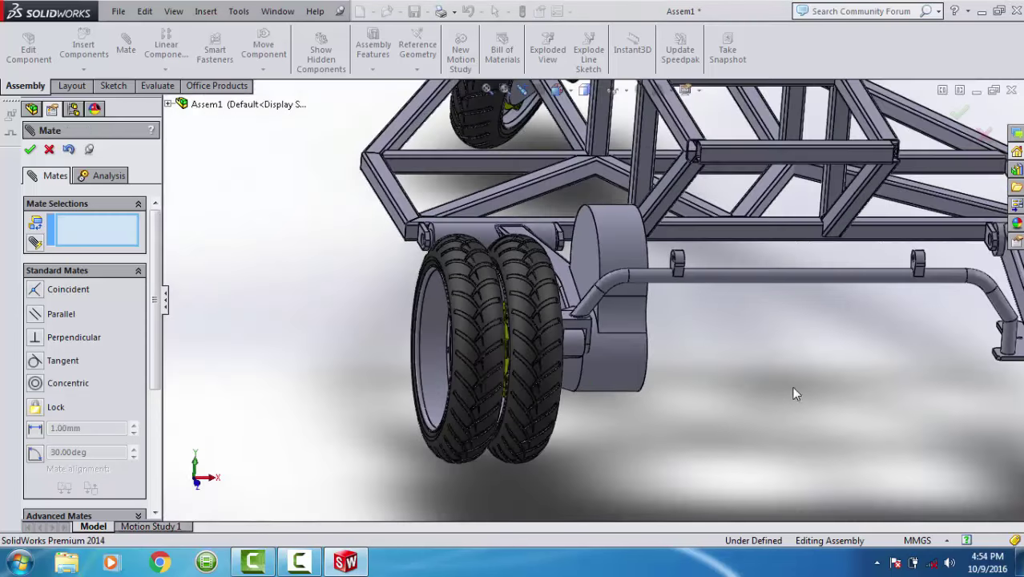
pyautogui.moveTo(758, 379); pyautogui.dragTo(754, 319, button='middle')
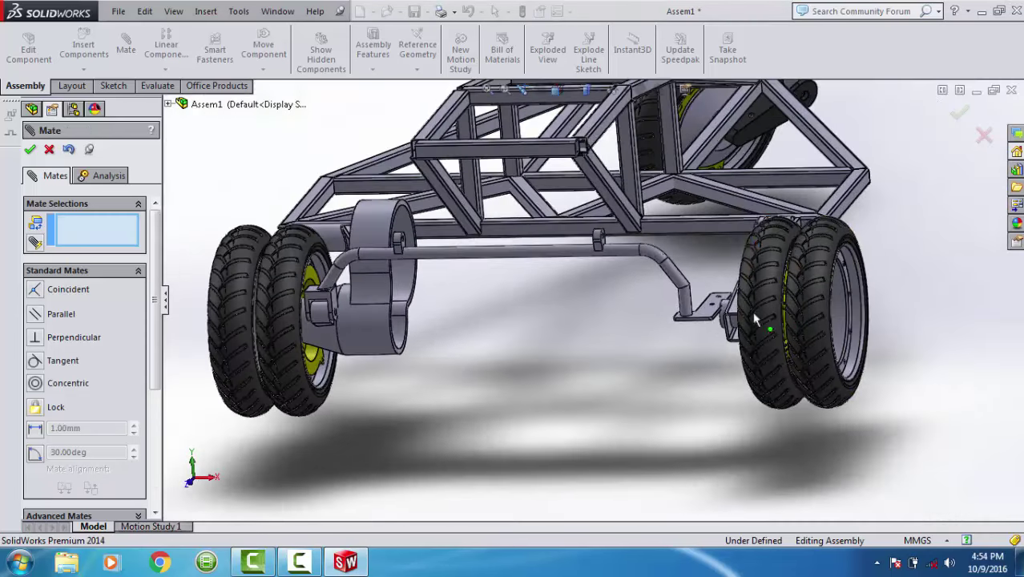
pyautogui.scroll(-3, 724, 306)
pyautogui.scroll(-1, 728, 303)
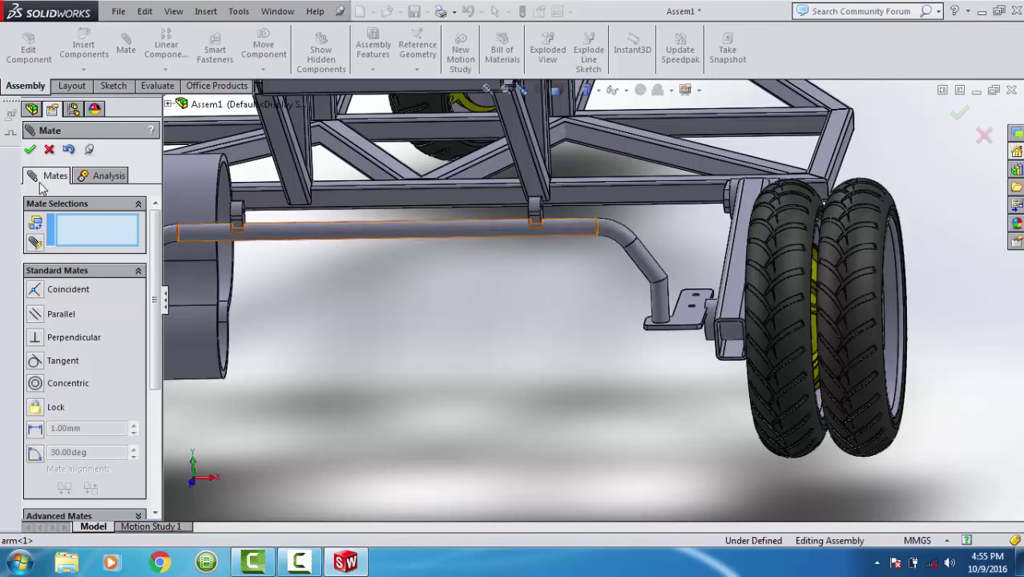
# Close the mating session and edit the sketch of the frame's mounting lugs.
pyautogui.click(30, 153)
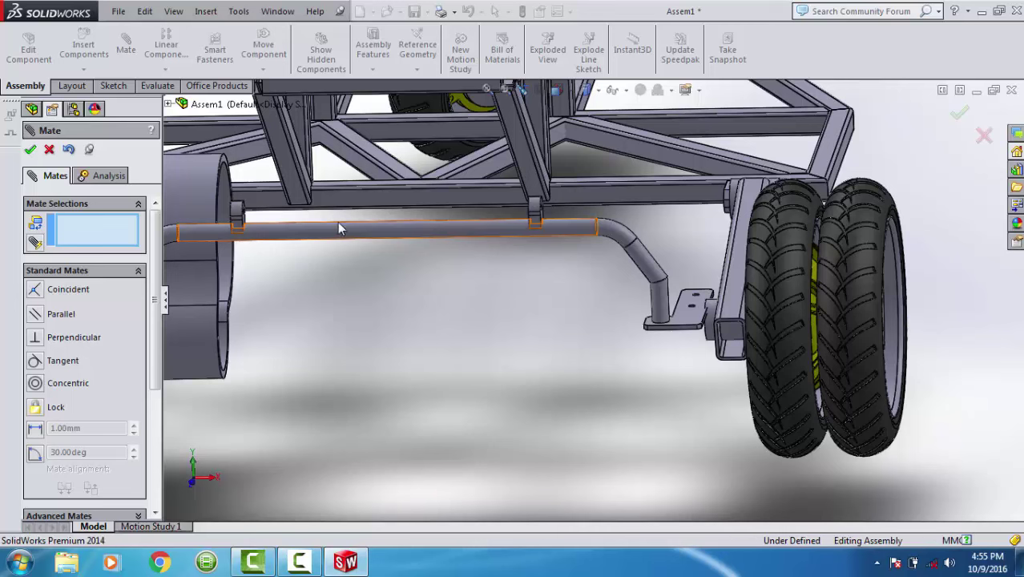
pyautogui.click(610, 196)
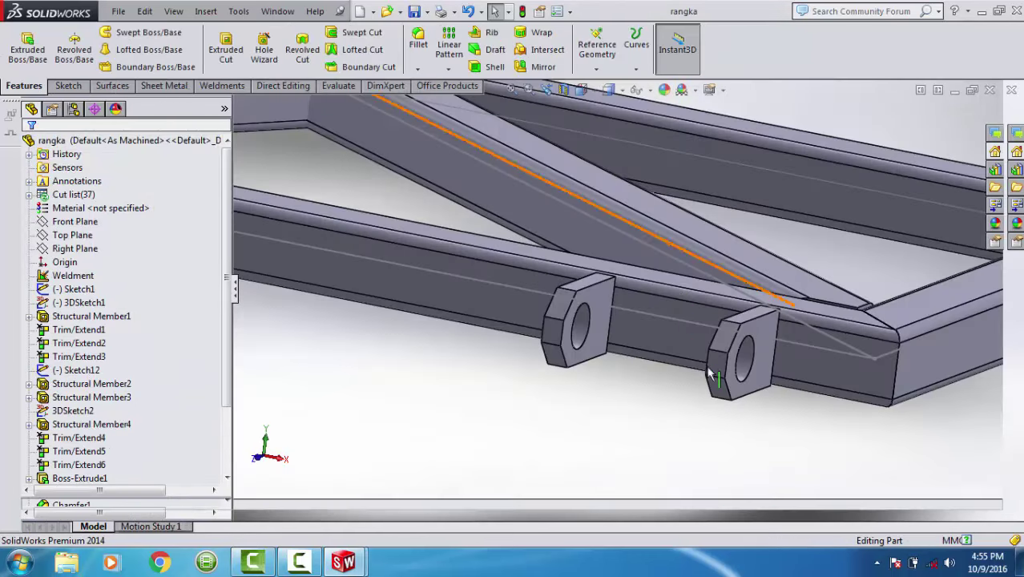
pyautogui.click(763, 334)
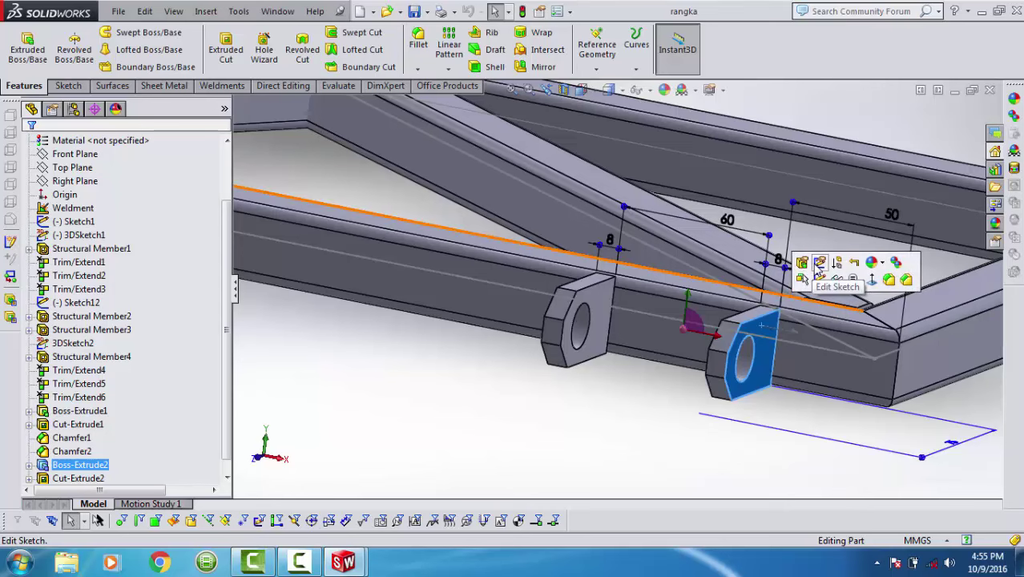
pyautogui.click(819, 263)
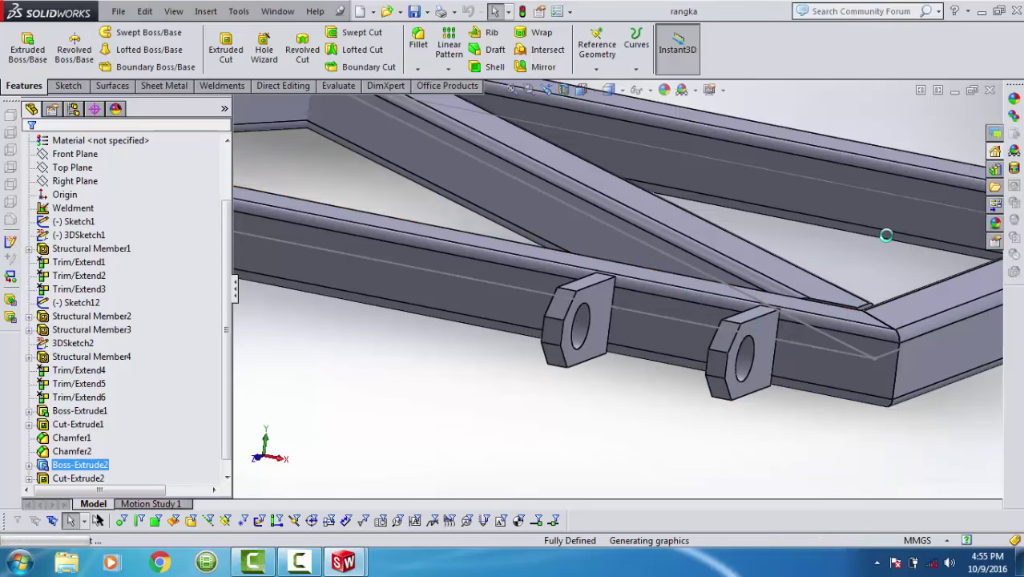
# Set the lug offset dimension to 90 mm, rebuild, and return to Assem1.
pyautogui.doubleClick(892, 214)
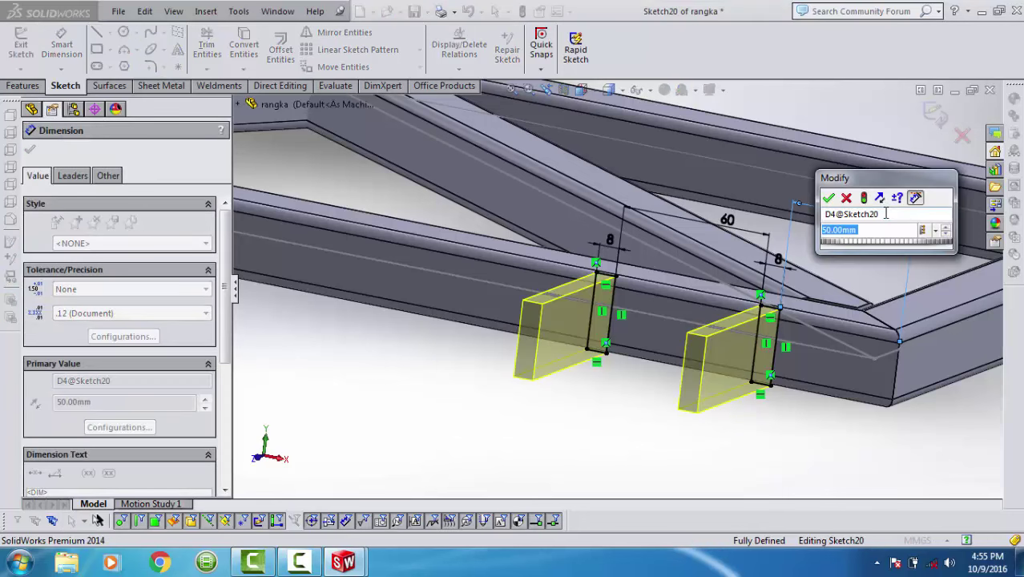
pyautogui.write('50')
pyautogui.press('Return')
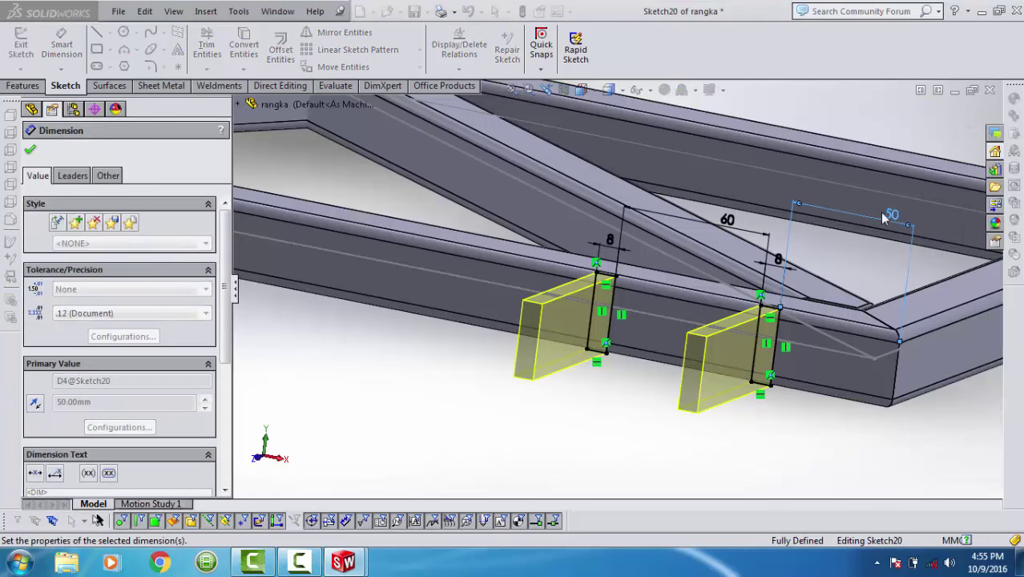
pyautogui.press('Escape')
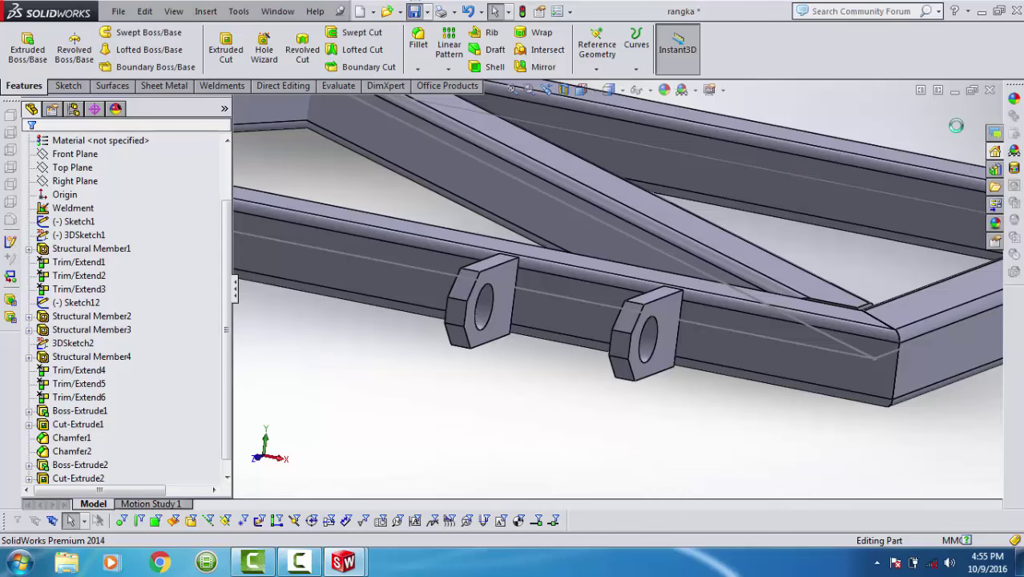
pyautogui.click(992, 89)
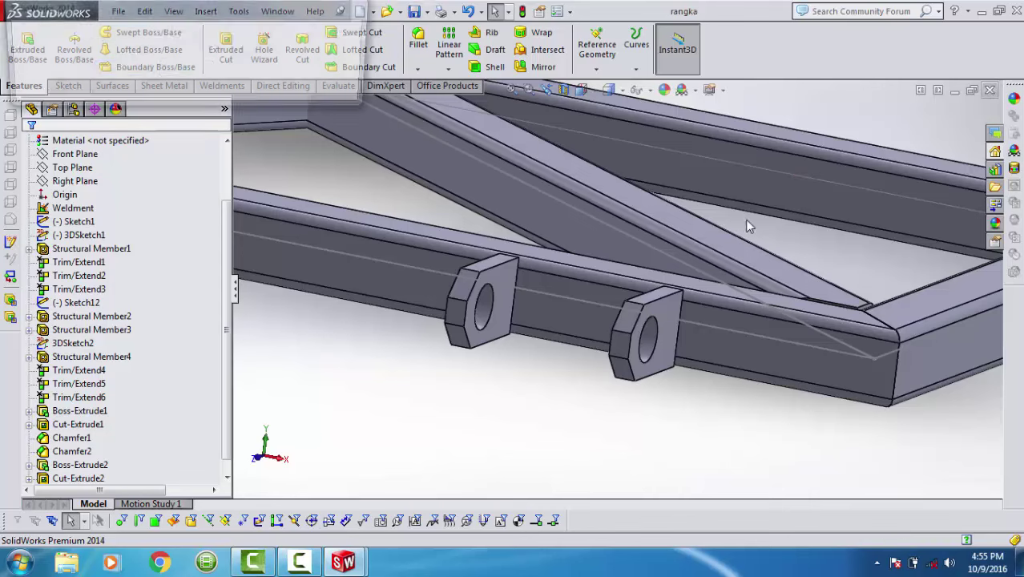
pyautogui.click(129, 68)
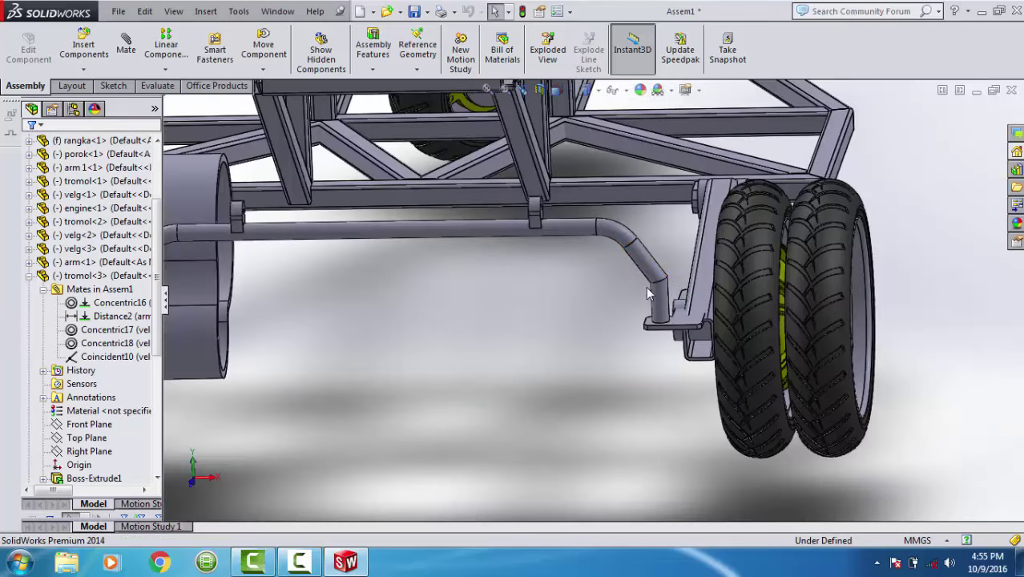
# Switch to the Top view and open the rangka frame part from its rear member.
pyautogui.click(559, 93)
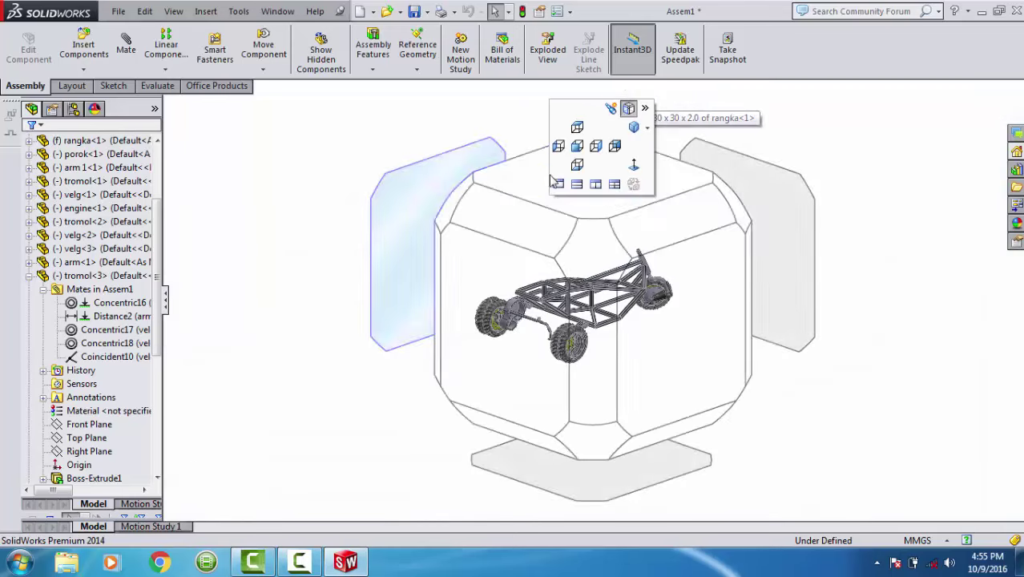
pyautogui.click(542, 188)
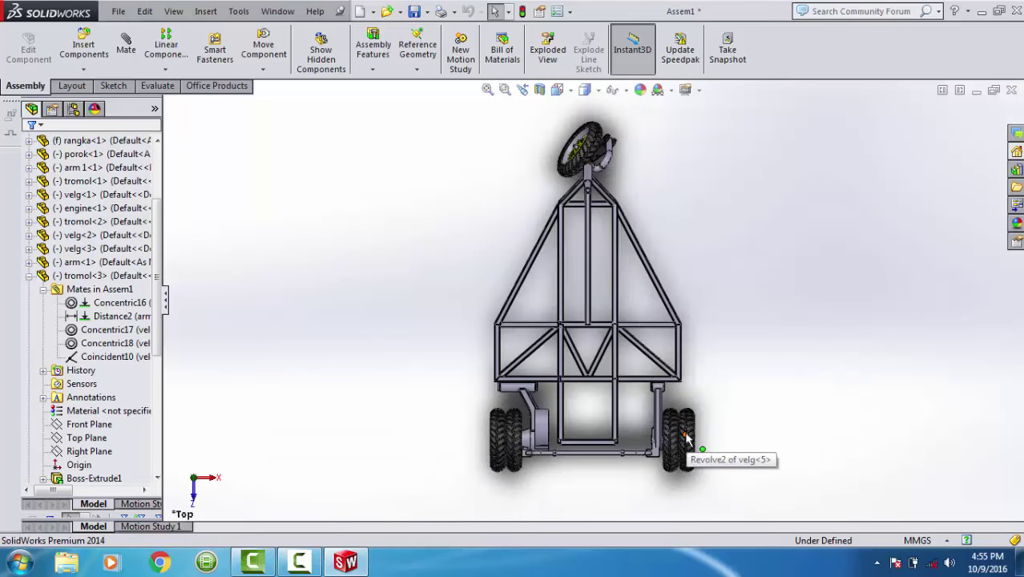
pyautogui.click(579, 384)
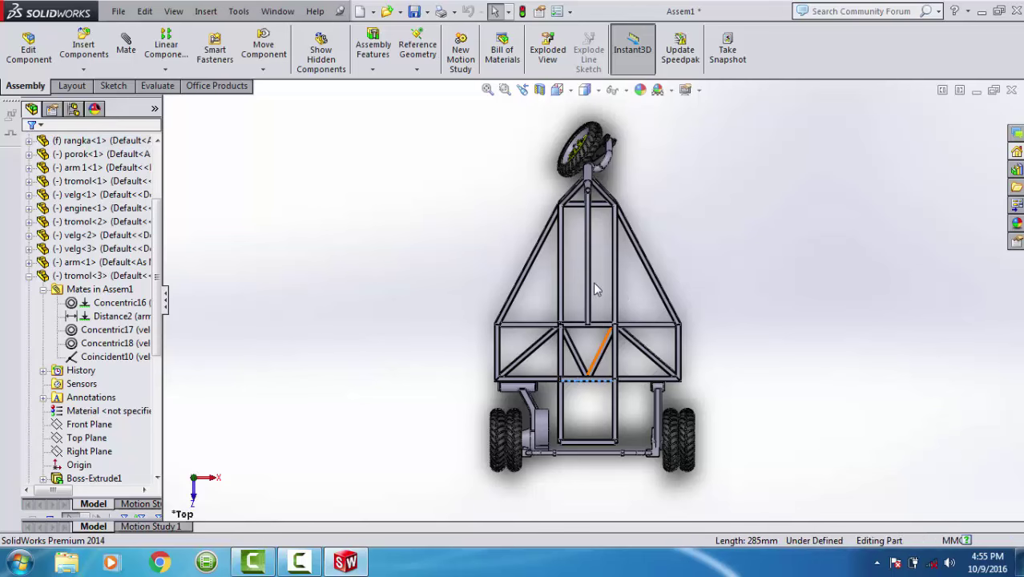
pyautogui.click(594, 282)
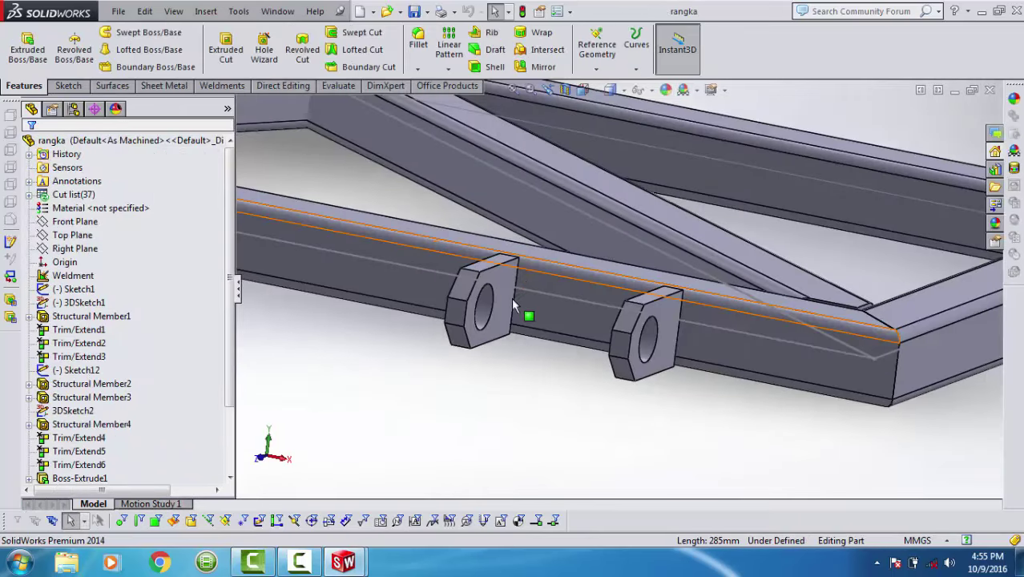
# In the Boss-Extrude2 sketch, change the lug offset from 90 to 120 mm.
pyautogui.click(505, 299)
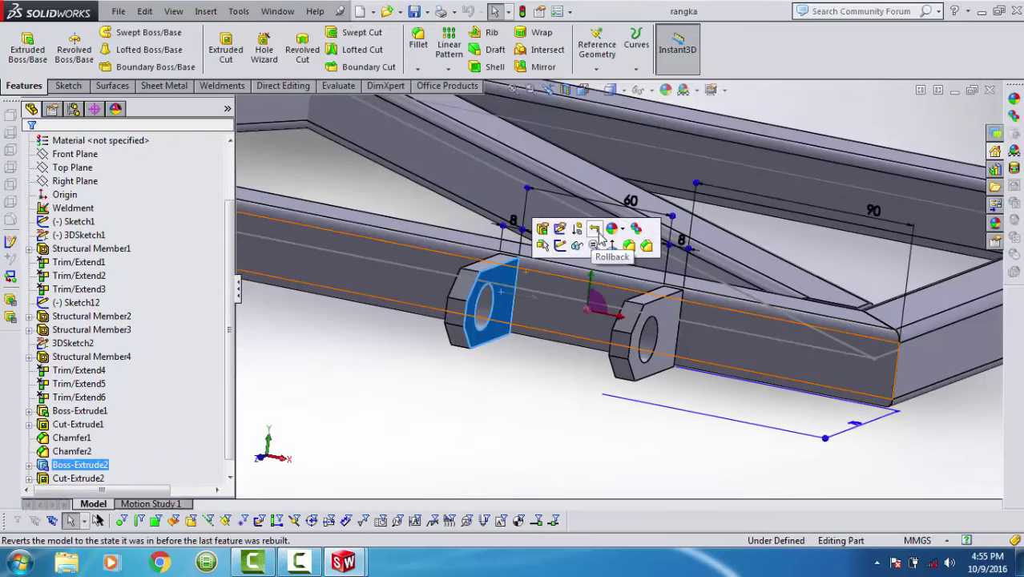
pyautogui.click(560, 245)
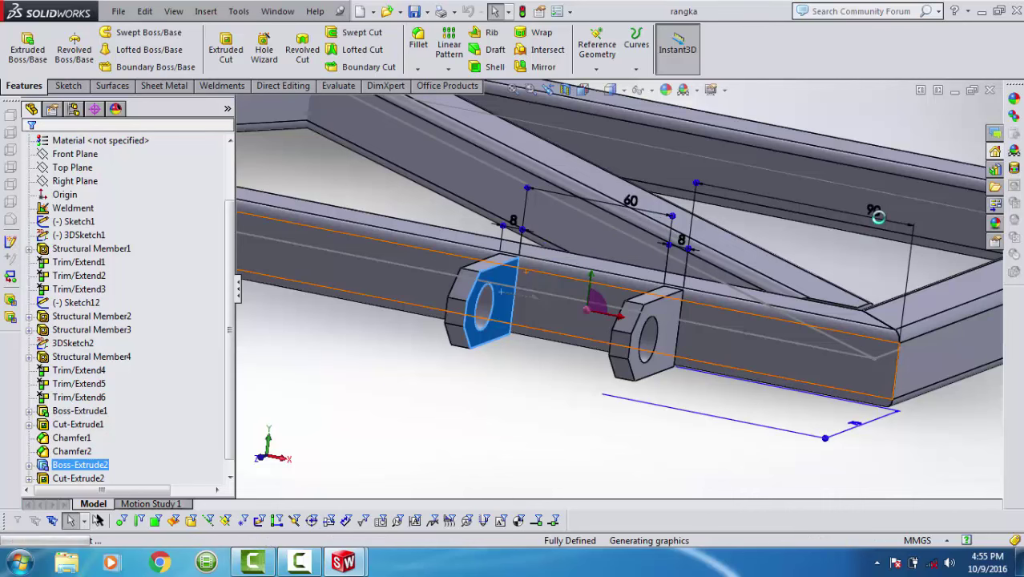
pyautogui.doubleClick(874, 211)
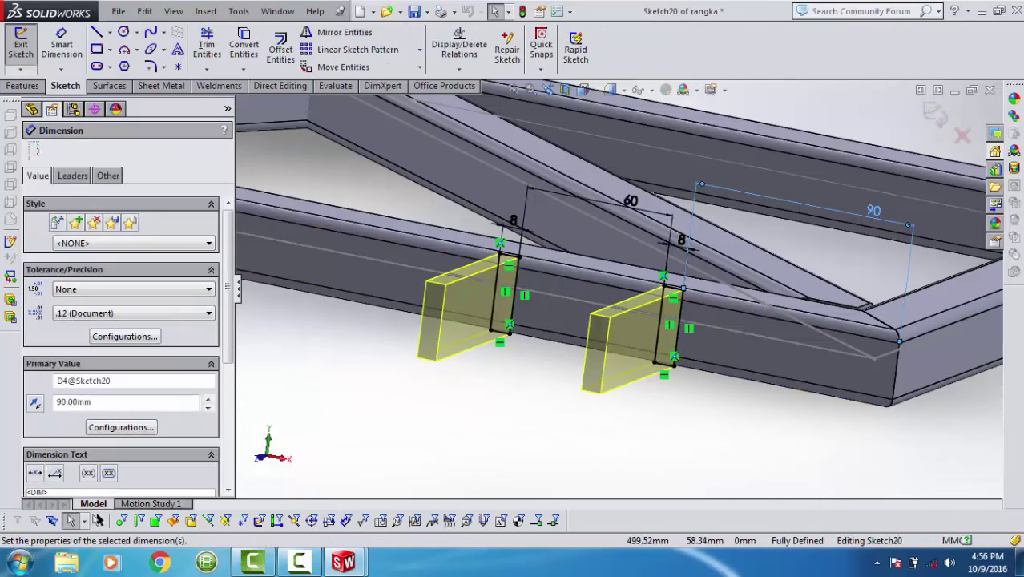
pyautogui.write('1')
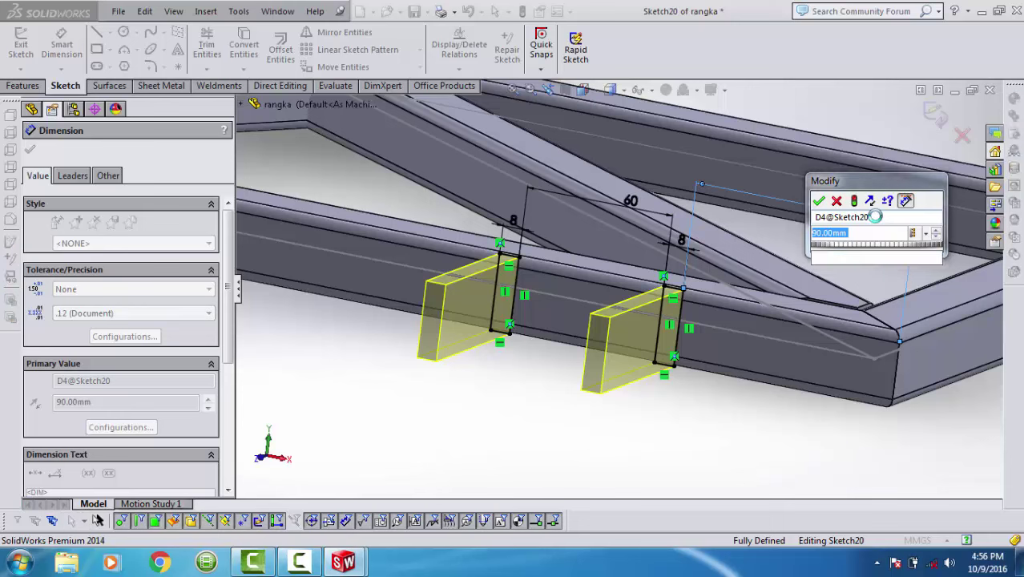
pyautogui.write('20')
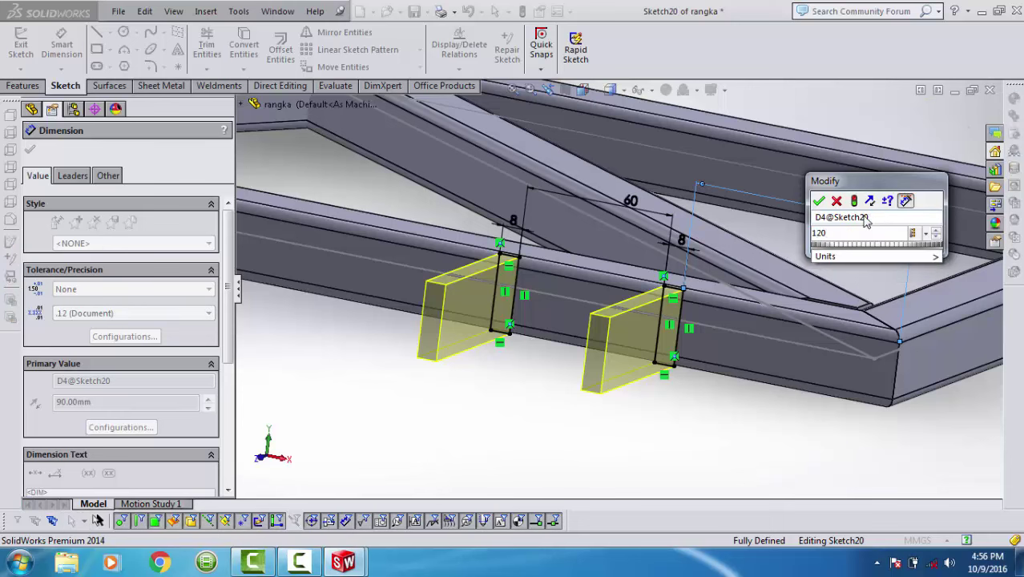
pyautogui.click(817, 202)
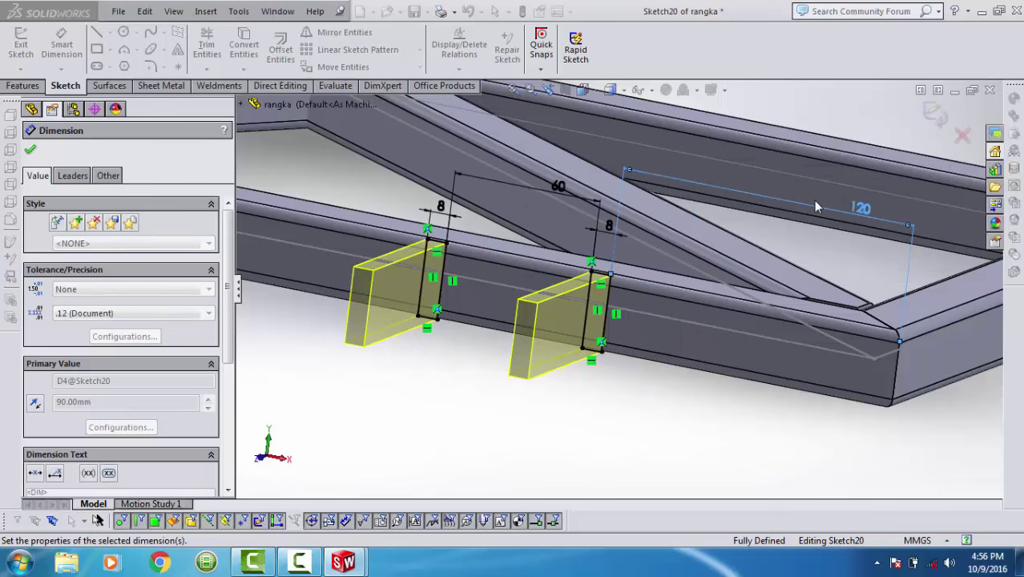
pyautogui.press('Escape')
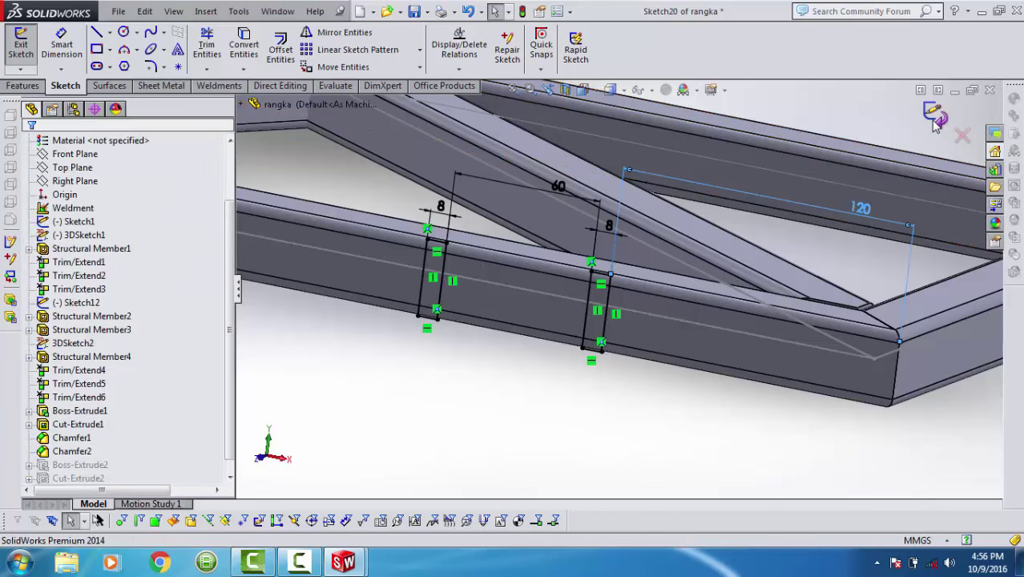
# Exit the sketch, close the frame part, and rebuild the assembly.
pyautogui.click(935, 118)
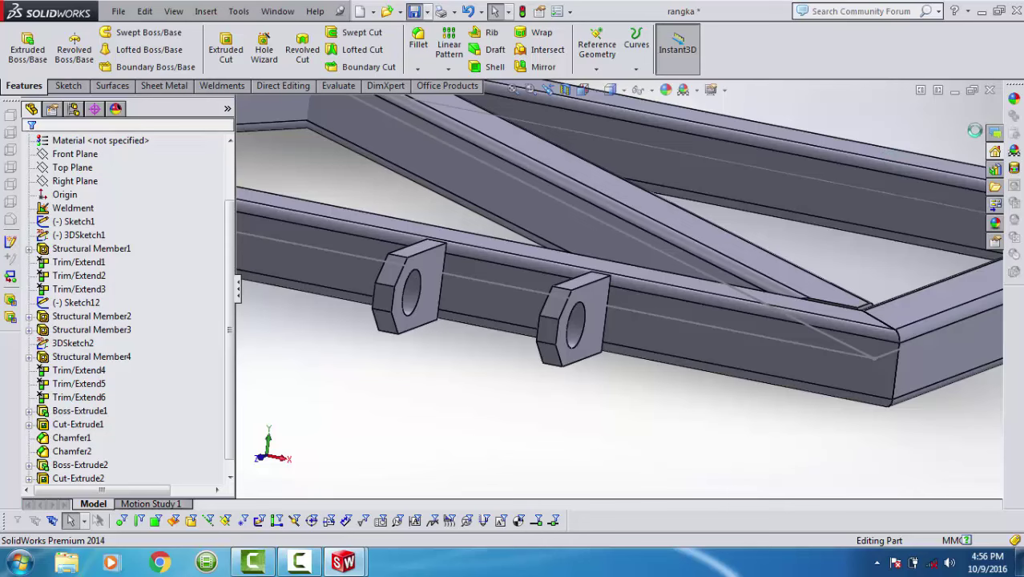
pyautogui.click(991, 91)
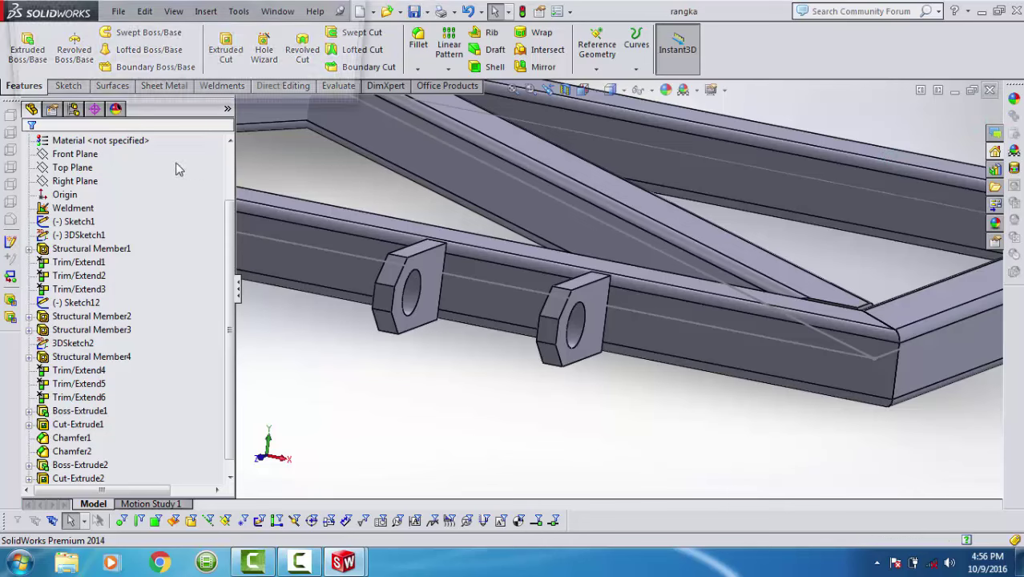
pyautogui.click(131, 66)
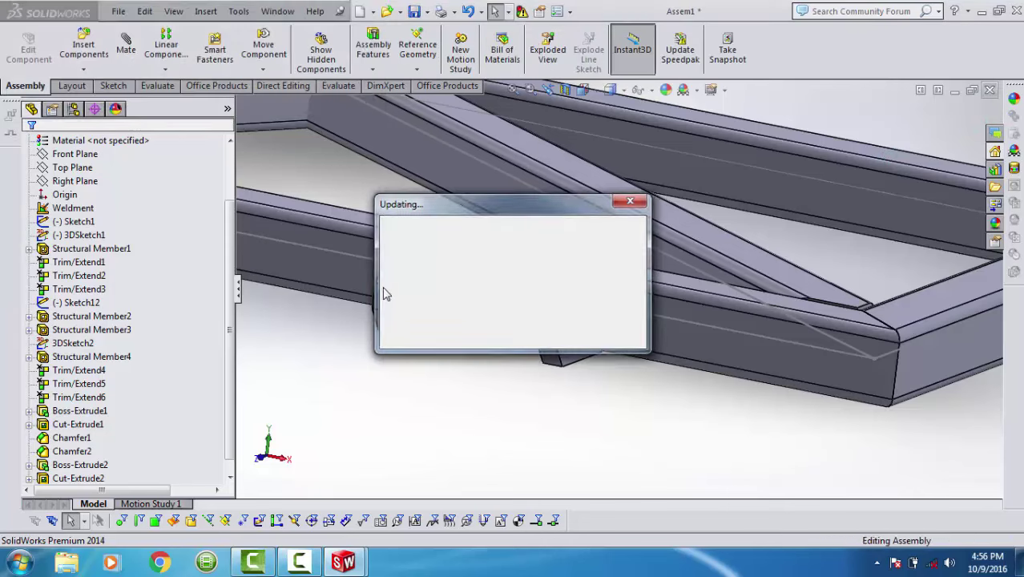
pyautogui.hotkey('ctrl', '5')
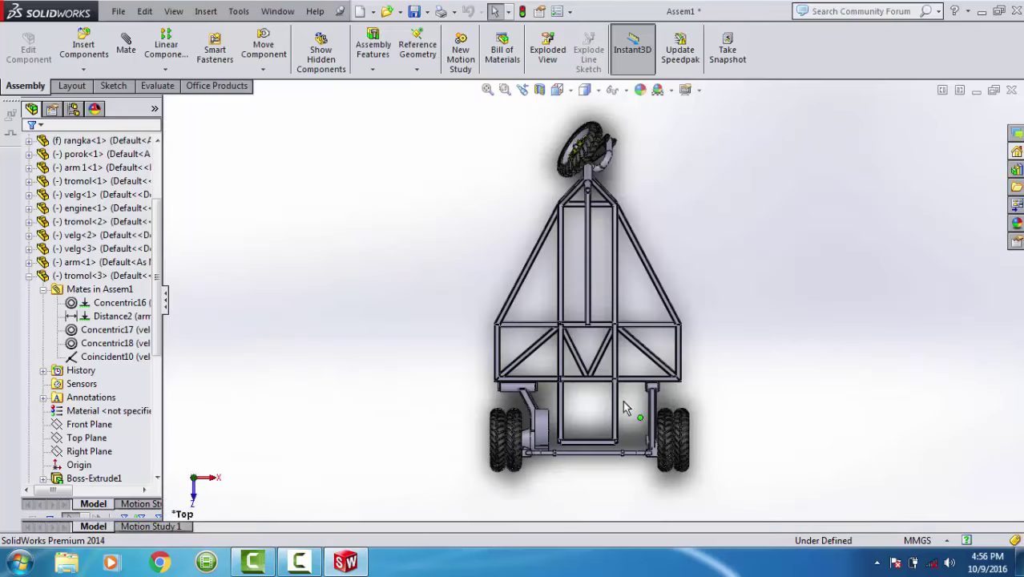
# Orbit the assembly, then switch to the Front view.
pyautogui.scroll(-1, 642, 437)
pyautogui.scroll(-2, 641, 438)
pyautogui.scroll(-2, 644, 436)
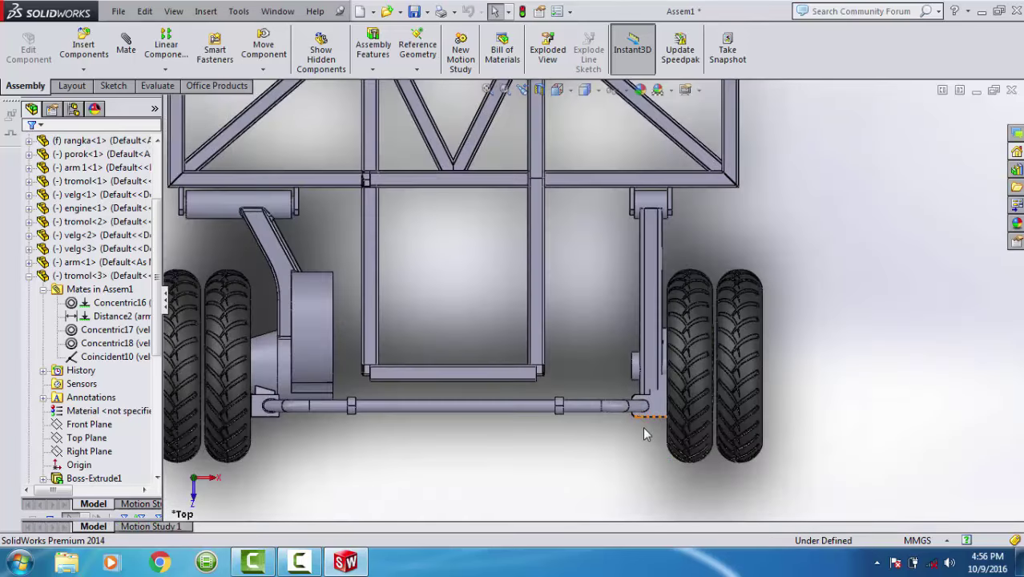
pyautogui.moveTo(635, 409); pyautogui.dragTo(640, 193, button='middle')
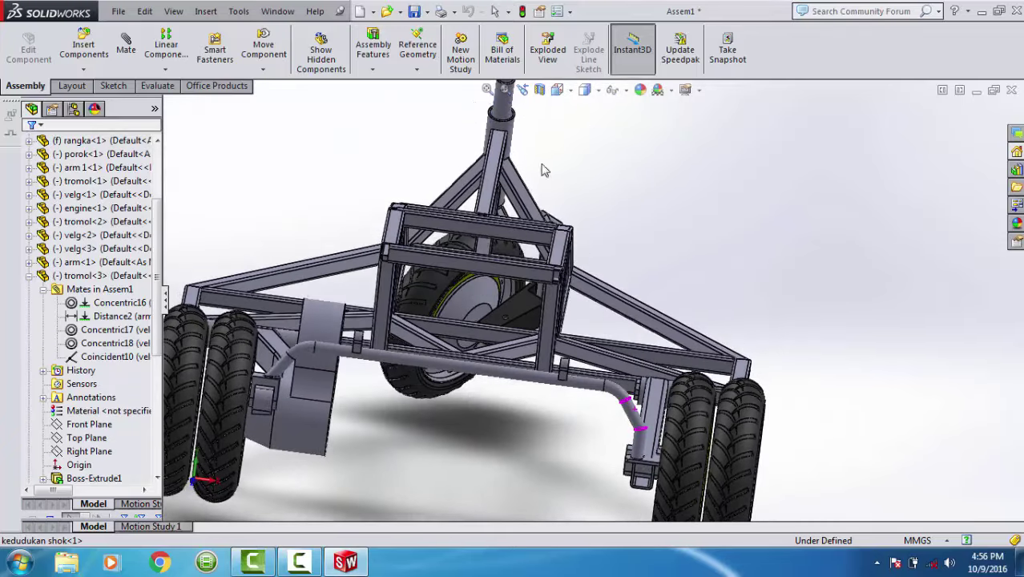
pyautogui.click(560, 90)
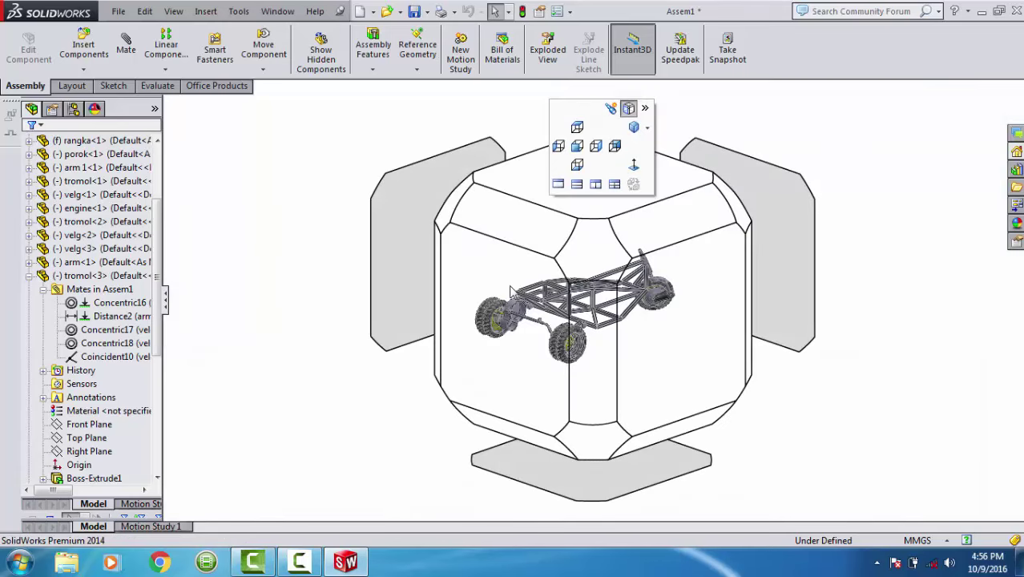
pyautogui.click(512, 295)
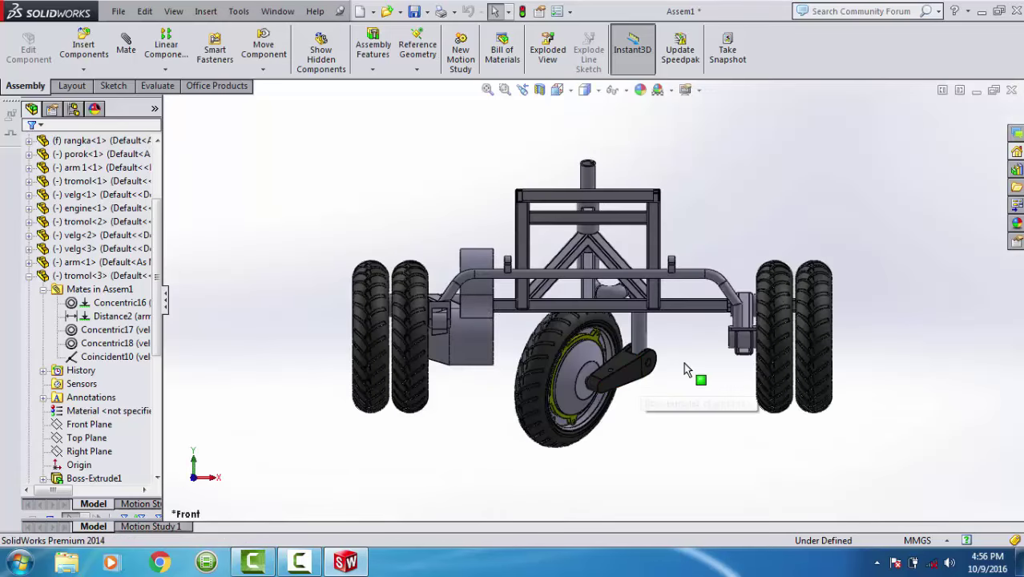
# Zoom in and pivot the right rear swing arm down toward the shock mount.
pyautogui.scroll(-3, 736, 333)
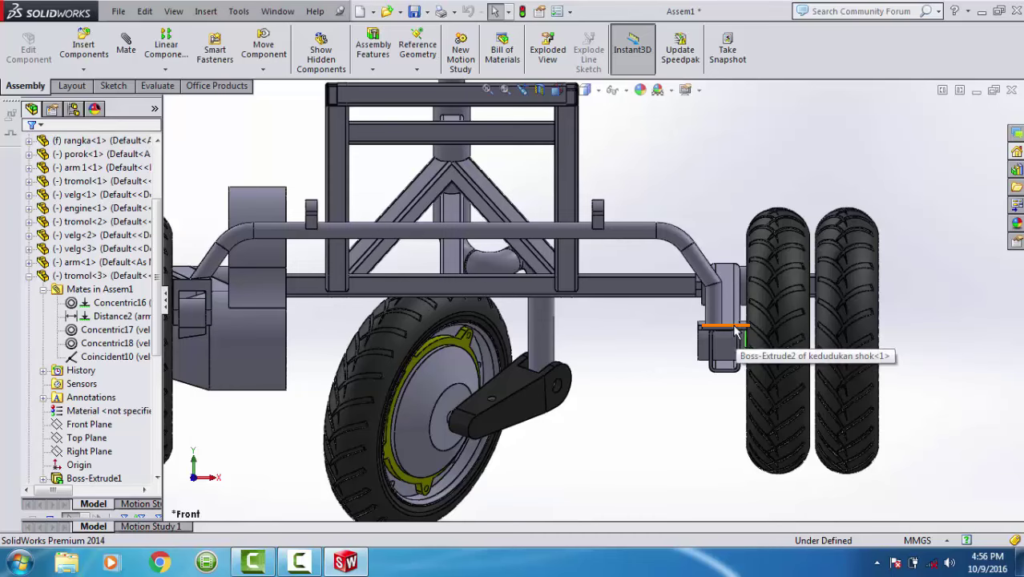
pyautogui.scroll(1, 708, 343)
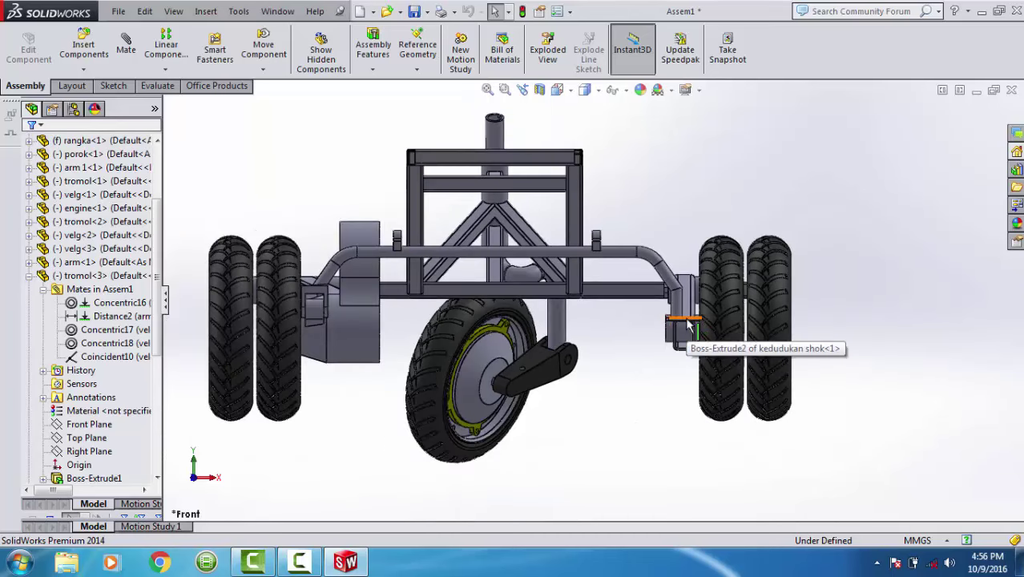
pyautogui.scroll(-2, 679, 321)
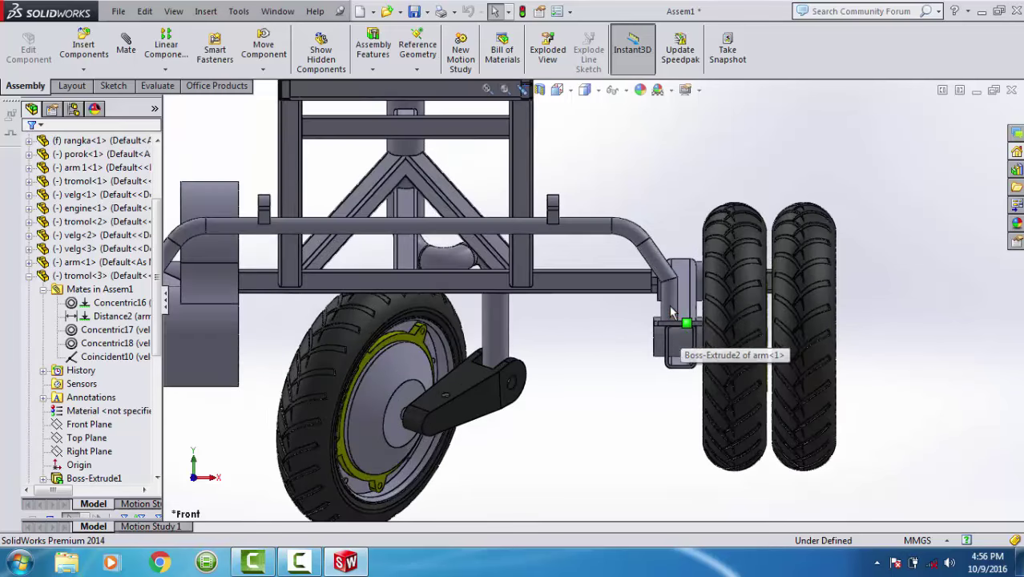
pyautogui.scroll(-2, 677, 347)
pyautogui.scroll(-2, 677, 320)
pyautogui.scroll(-2, 668, 314)
pyautogui.moveTo(672, 350); pyautogui.dragTo(729, 396)
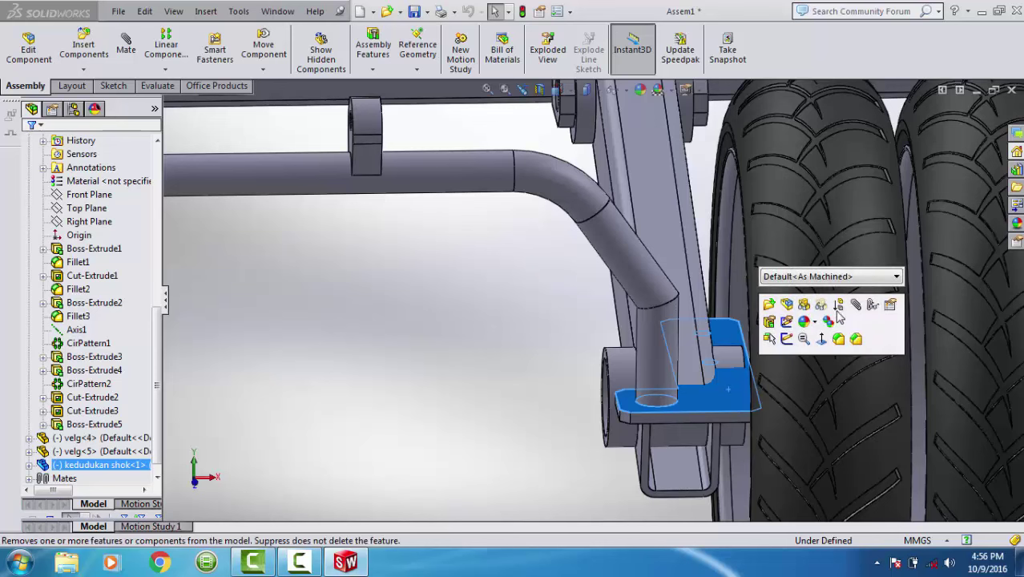
# Add a parallel mate between the shock mount face and the swing arm face.
pyautogui.press('m')
pyautogui.click(672, 273)
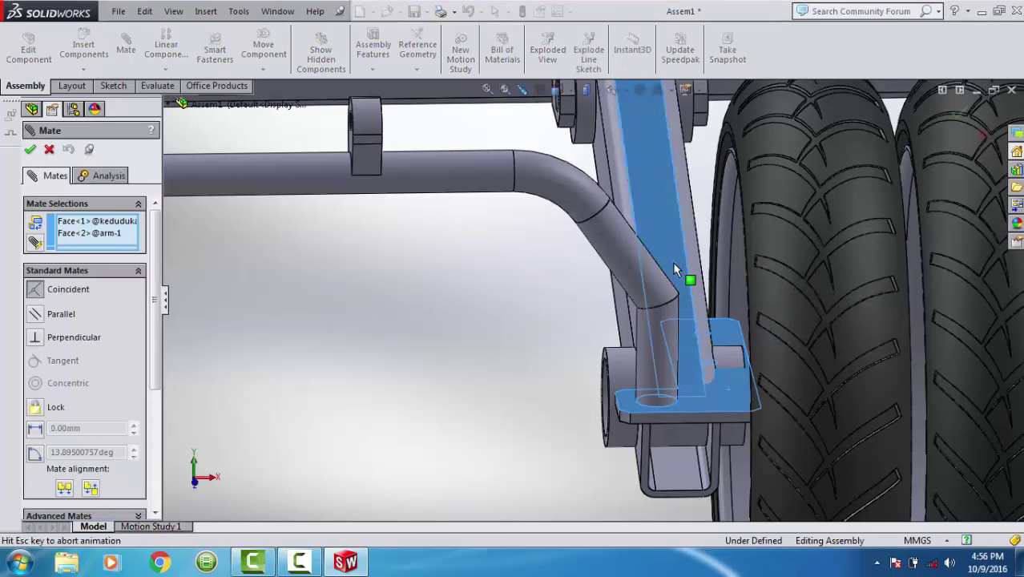
pyautogui.press('Return')
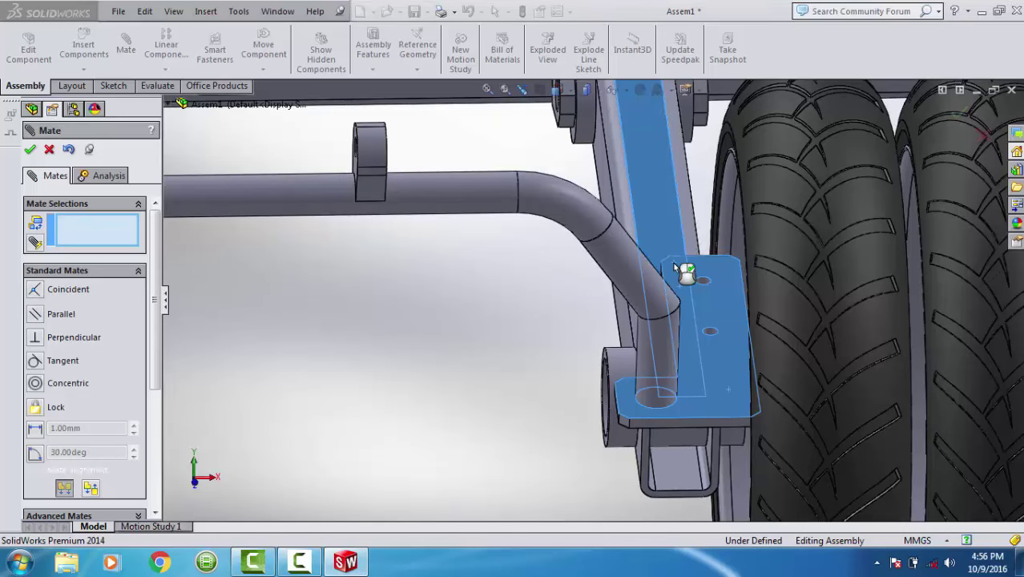
# Orbit to check the result and close the Mate PropertyManager.
pyautogui.moveTo(673, 340)
pyautogui.mouseDown(button='middle')
pyautogui.moveTo(676, 259)
pyautogui.moveTo(662, 259)
pyautogui.moveTo(525, 385)
pyautogui.moveTo(437, 298)
pyautogui.moveTo(414, 322)
pyautogui.moveTo(400, 312)
pyautogui.moveTo(347, 328)
pyautogui.moveTo(356, 320)
pyautogui.mouseUp(button='middle')
pyautogui.scroll(3, 525, 385)
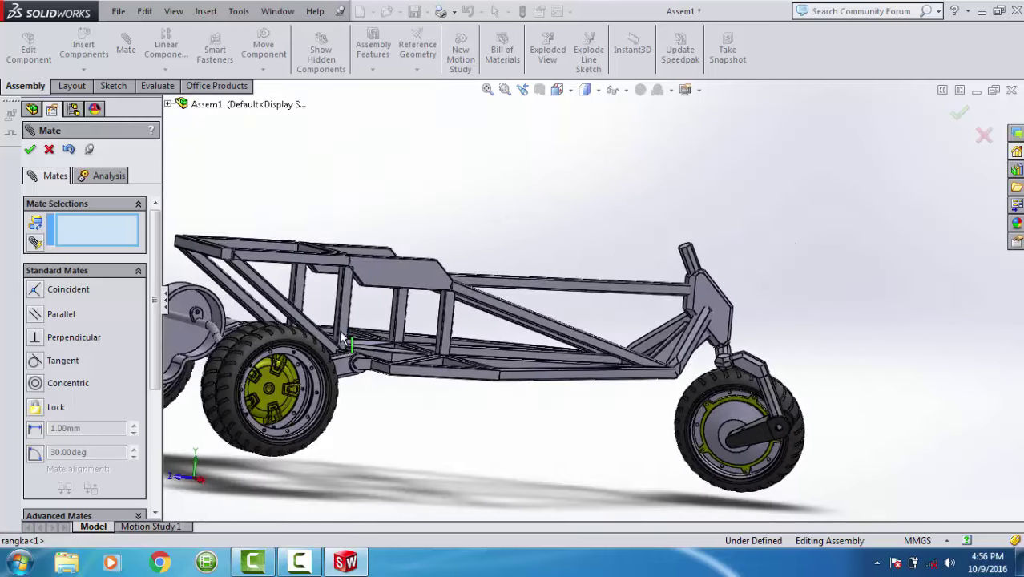
pyautogui.scroll(2, 357, 321)
pyautogui.scroll(2, 356, 321)
pyautogui.scroll(1, 352, 286)
pyautogui.scroll(-1, 357, 287)
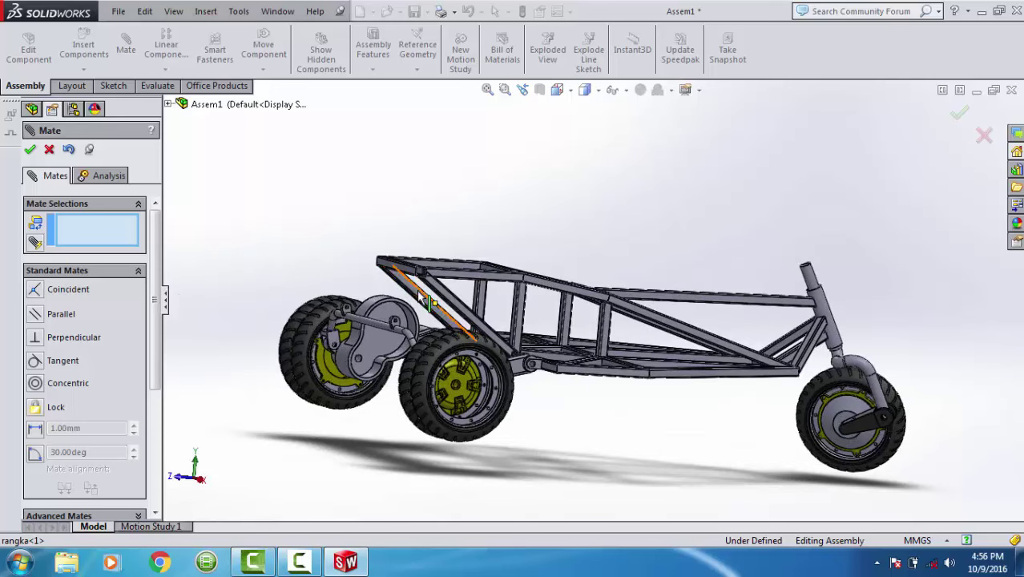
pyautogui.scroll(-2, 375, 290)
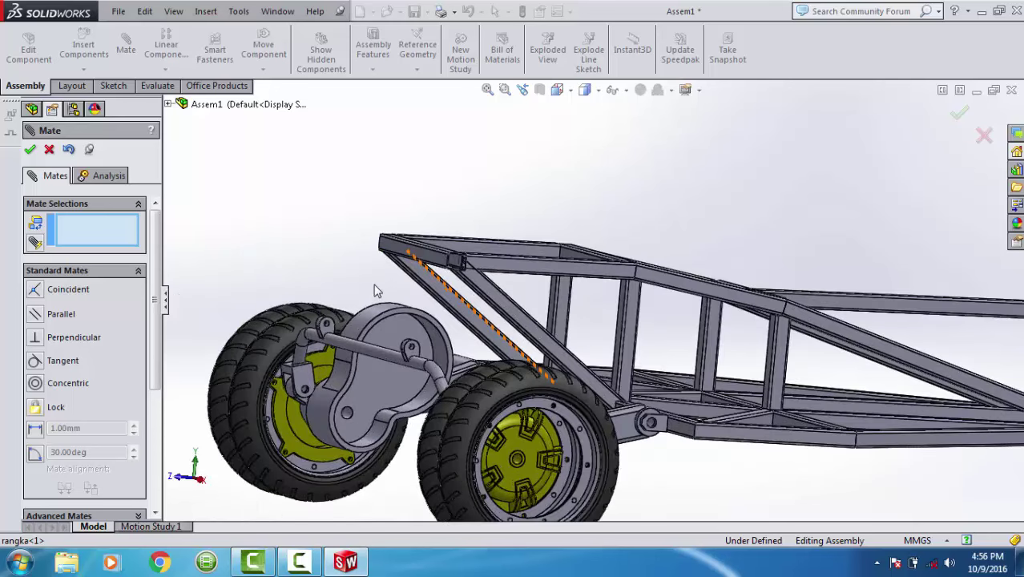
pyautogui.click(30, 150)
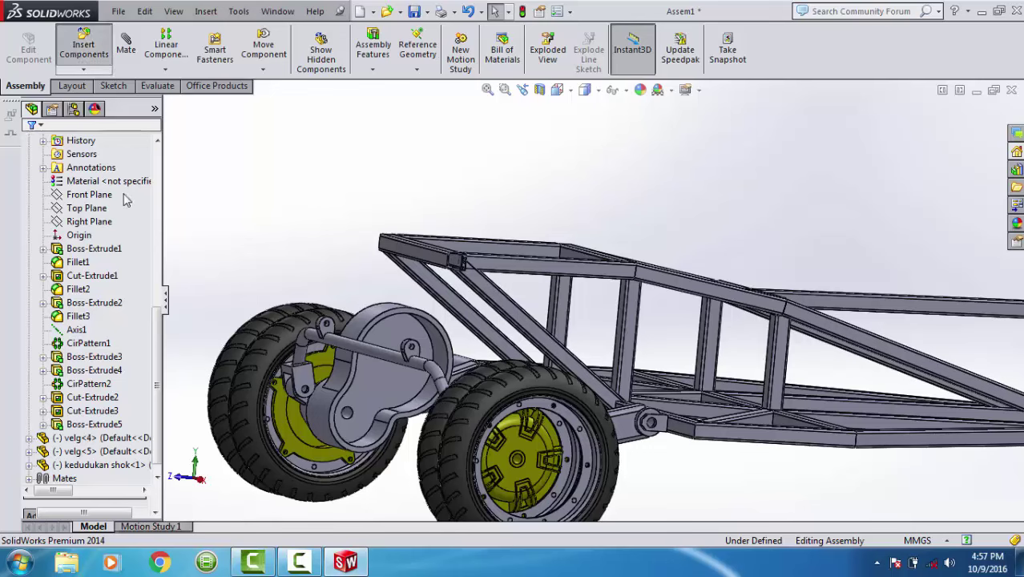
# Browse to the frame trikel folder and open the shob breaker part for insertion.
pyautogui.click(91, 425)
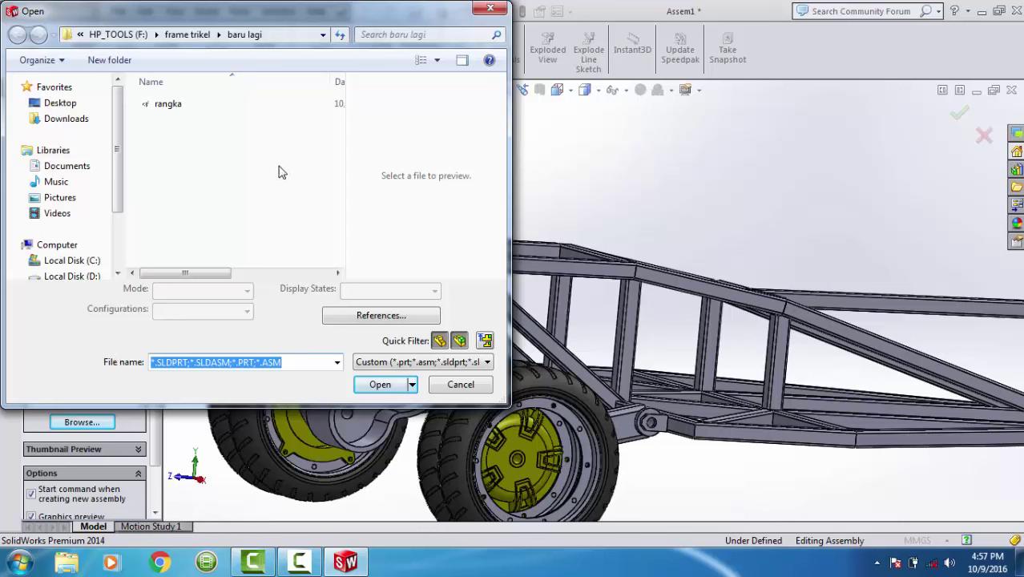
pyautogui.click(187, 34)
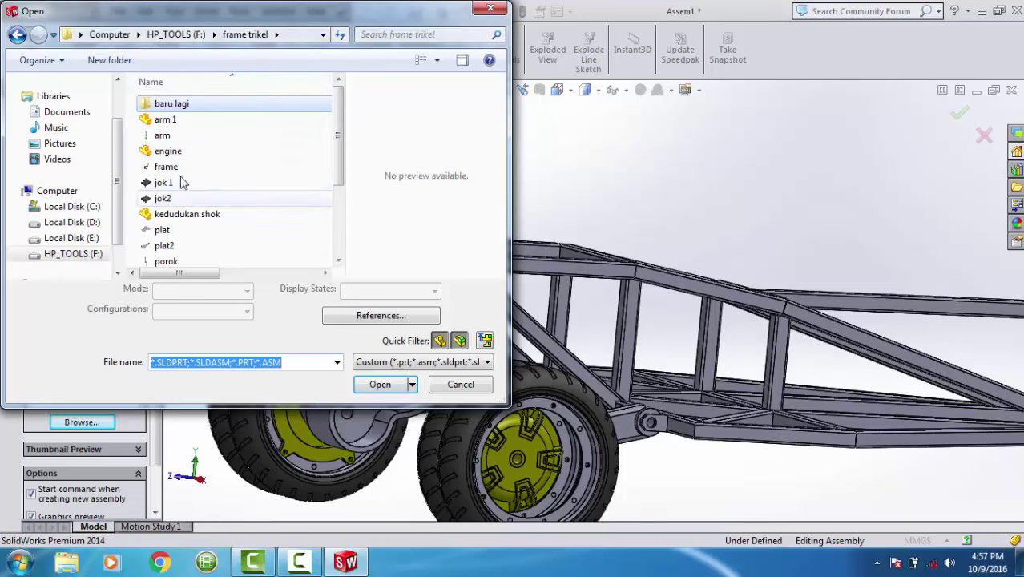
pyautogui.click(180, 217)
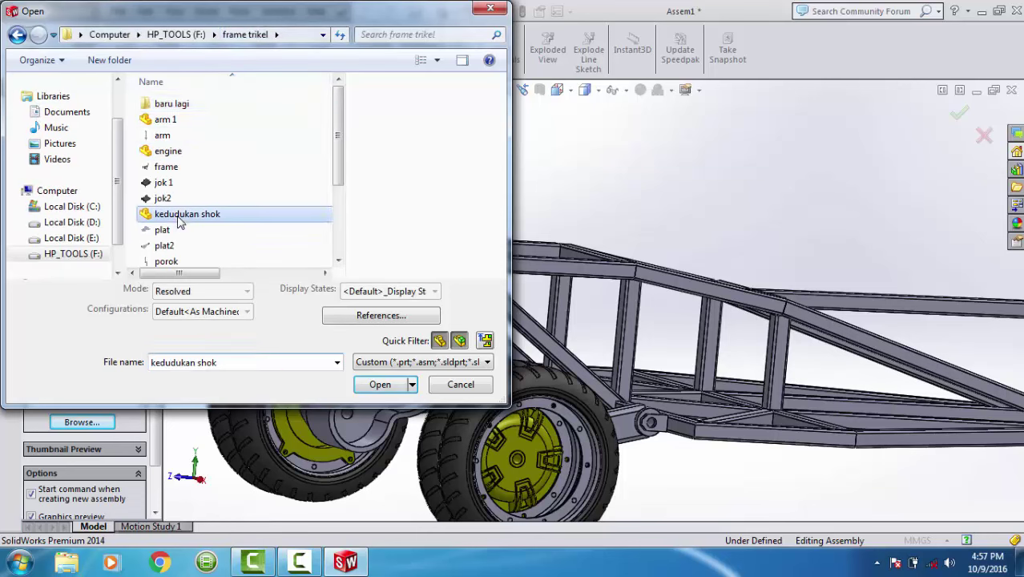
pyautogui.scroll(-2, 180, 218)
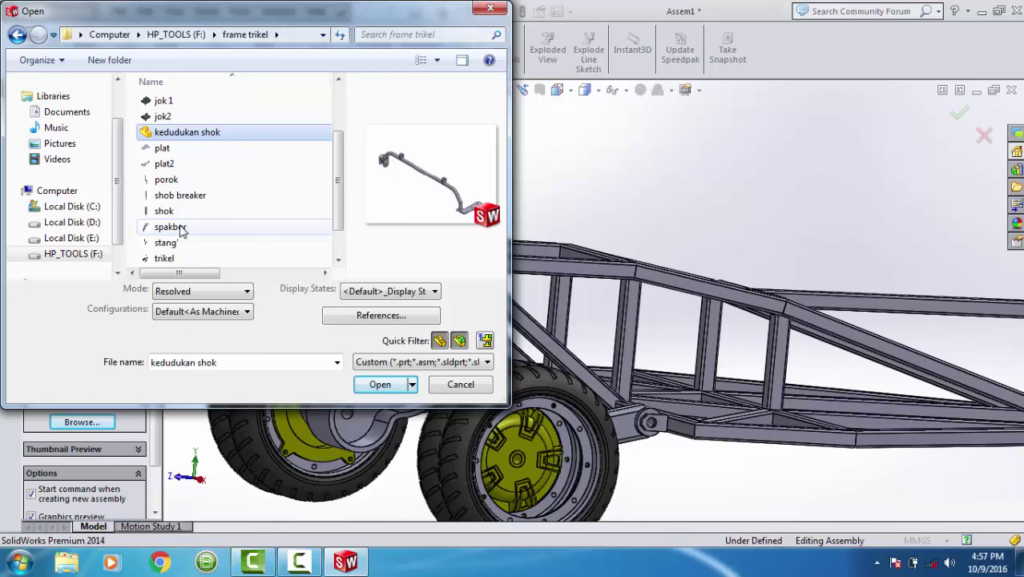
pyautogui.click(181, 229)
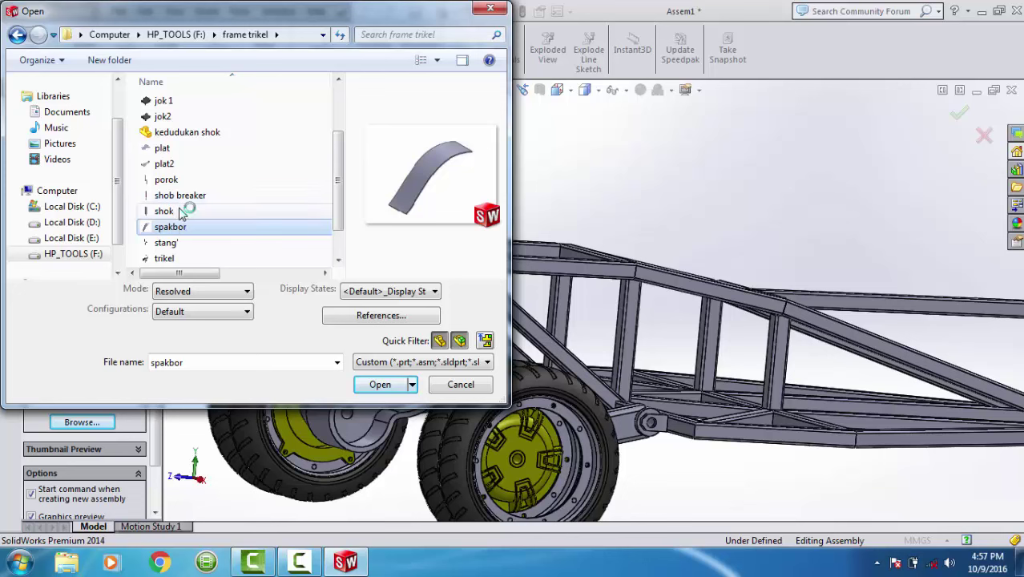
pyautogui.click(181, 212)
pyautogui.click(181, 196)
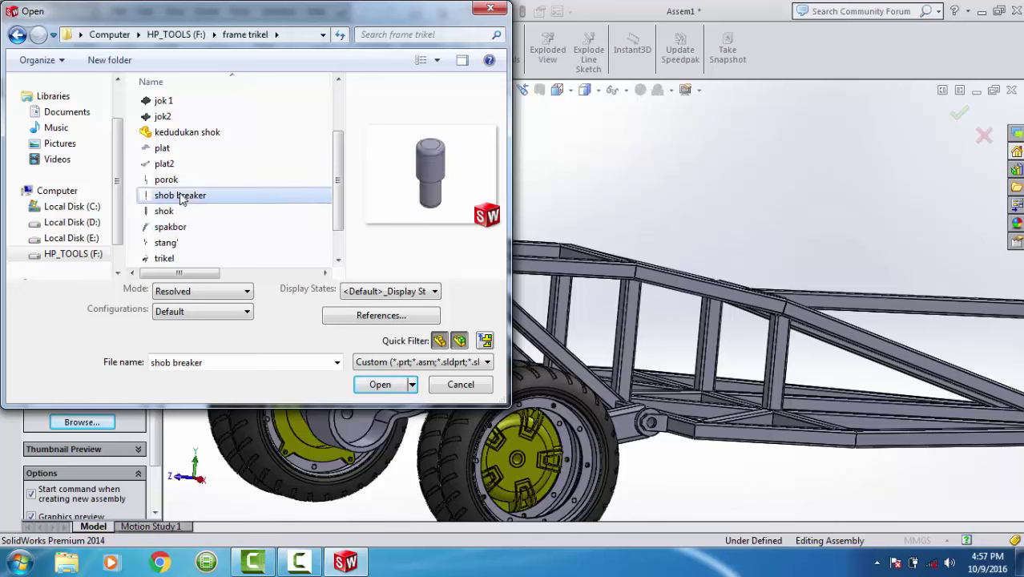
pyautogui.click(380, 385)
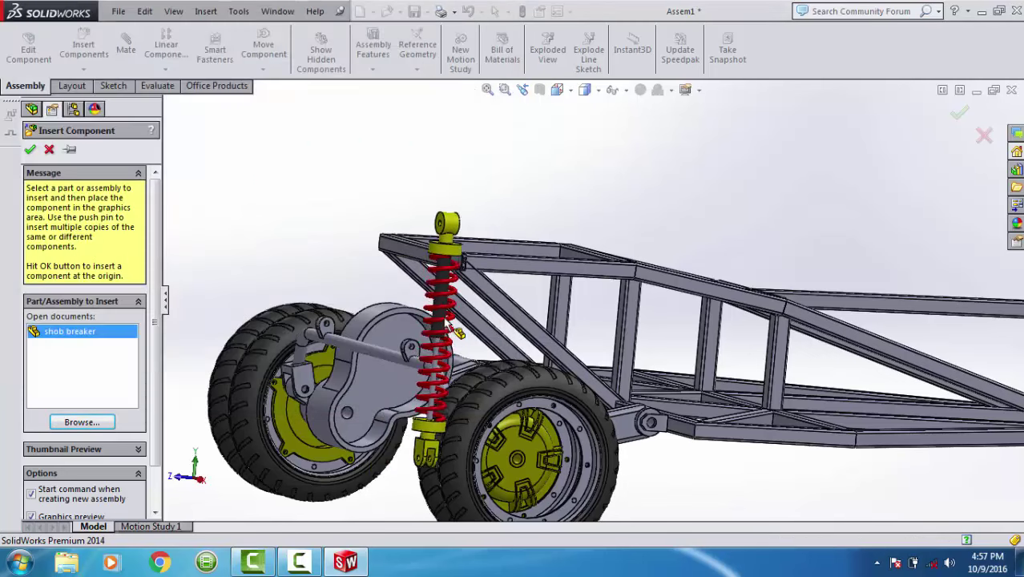
# Place the shob breaker and mate its face coincident with the shock mount face.
pyautogui.click(427, 243)
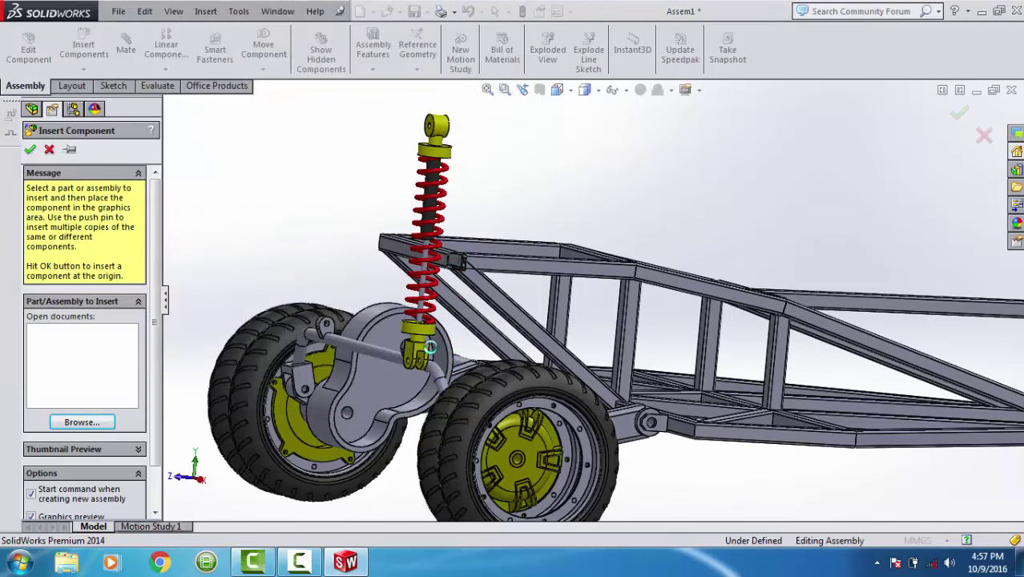
pyautogui.scroll(-2, 441, 367)
pyautogui.scroll(-2, 445, 359)
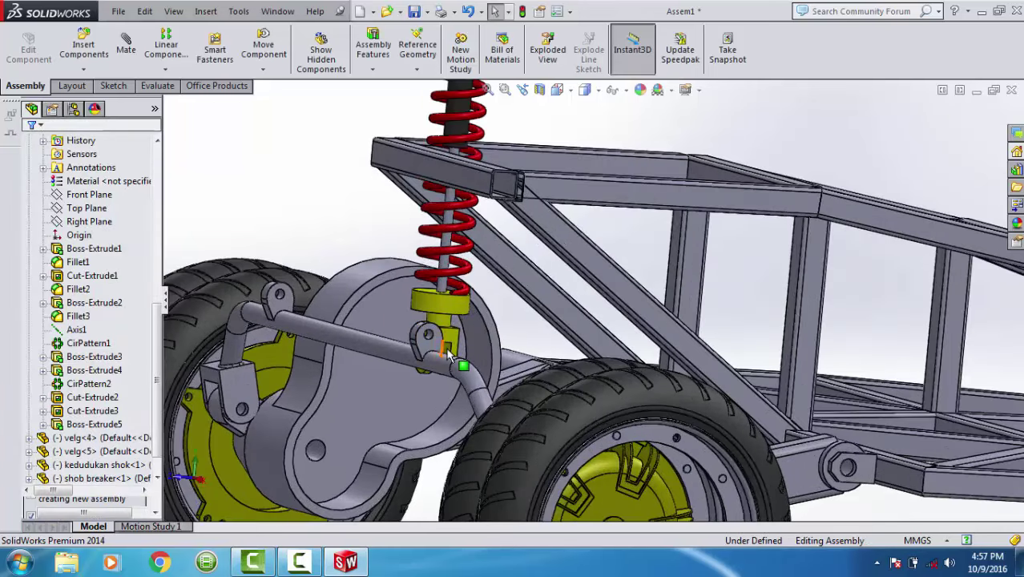
pyautogui.click(447, 356)
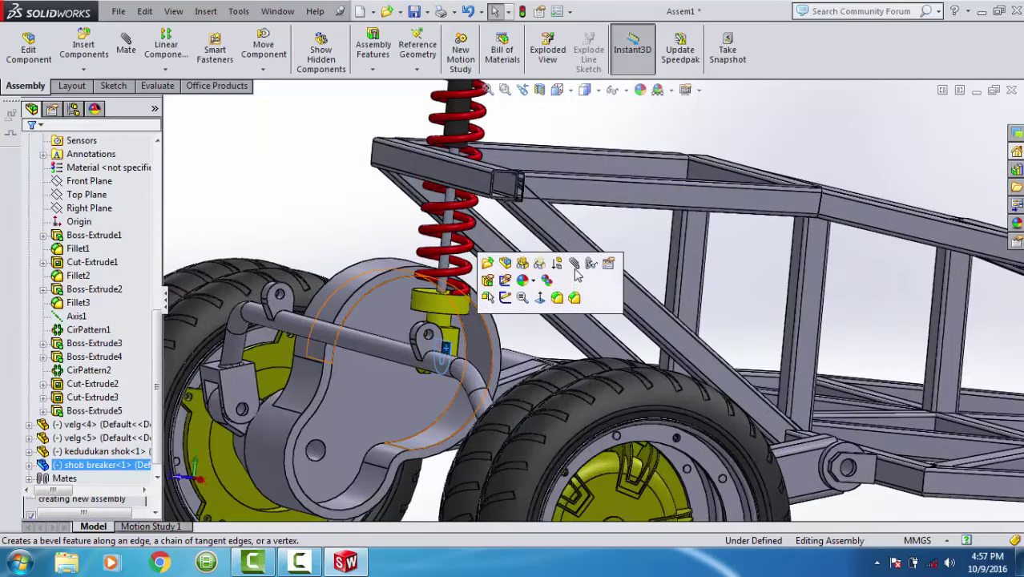
pyautogui.click(437, 340)
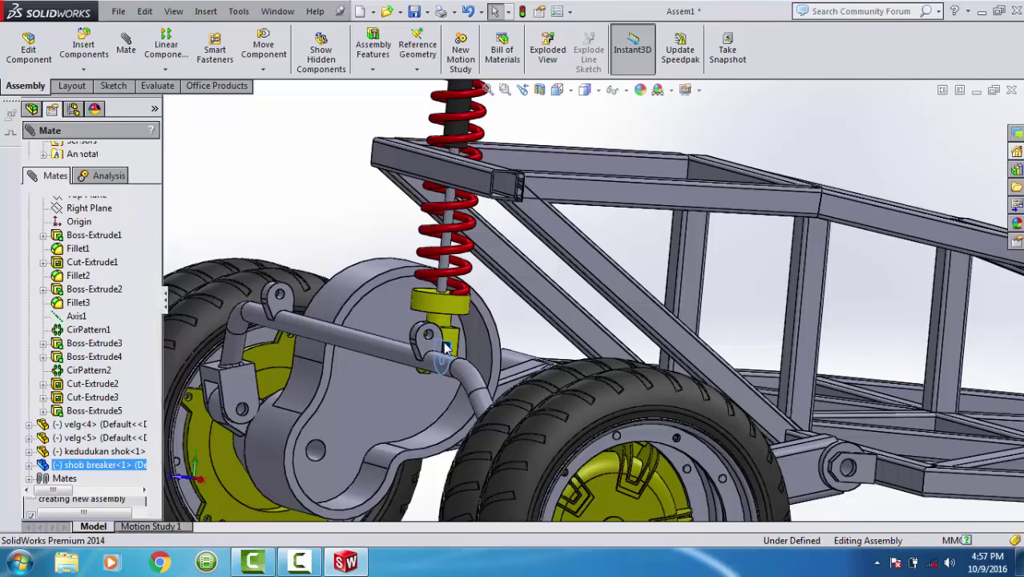
pyautogui.moveTo(444, 342); pyautogui.dragTo(429, 345, button='middle')
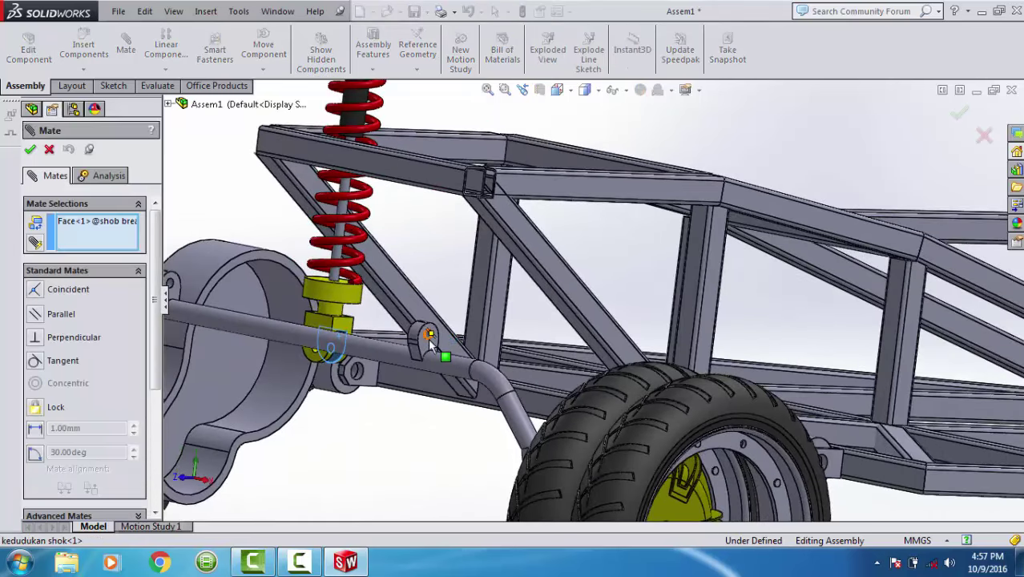
pyautogui.click(430, 350)
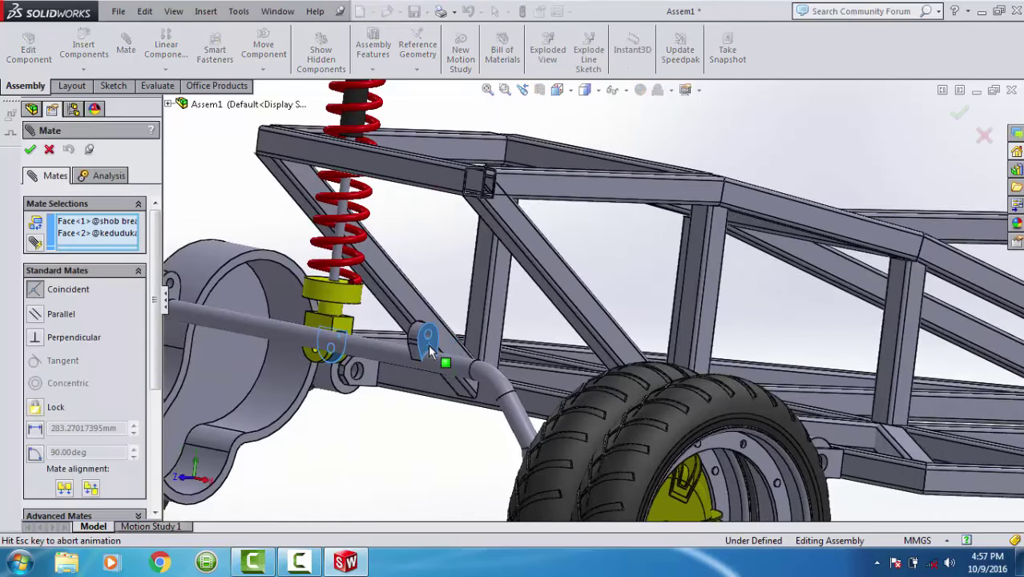
pyautogui.press('Return')
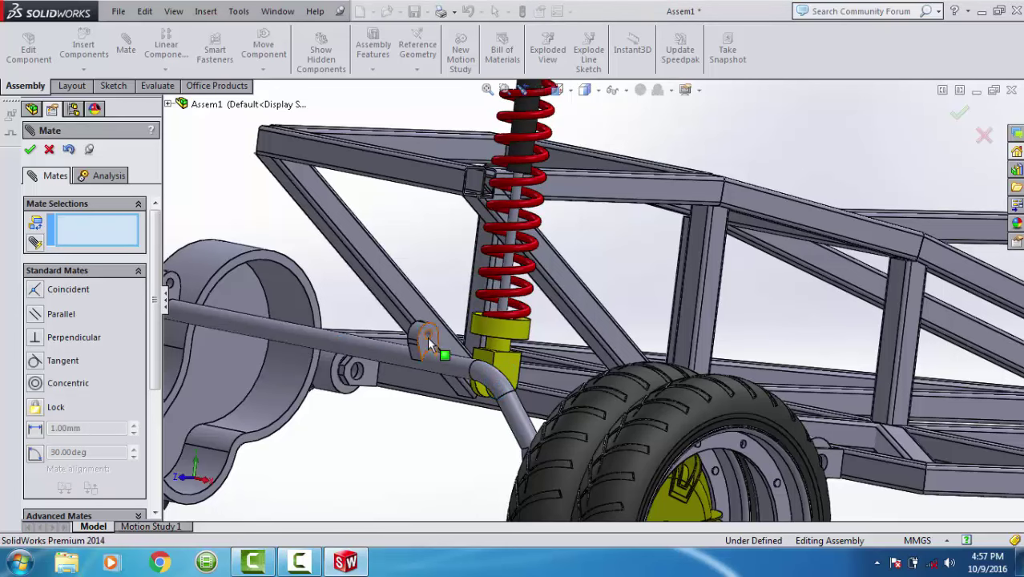
# Mate the shock's lower clevis hole concentric with the mount hole.
pyautogui.scroll(-2, 431, 340)
pyautogui.scroll(-1, 454, 339)
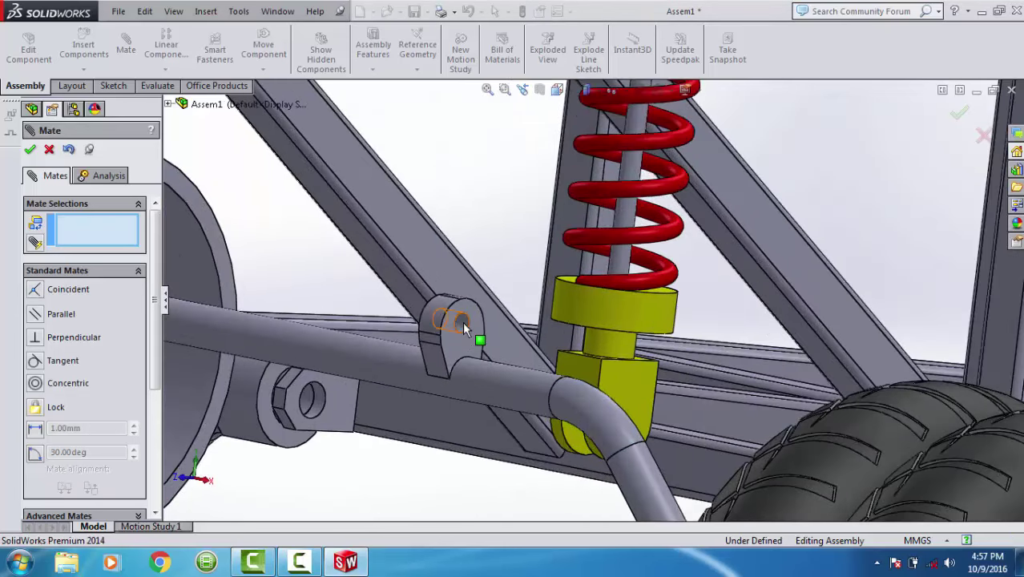
pyautogui.click(463, 321)
pyautogui.scroll(-2, 634, 399)
pyautogui.moveTo(634, 399); pyautogui.dragTo(616, 432, button='middle')
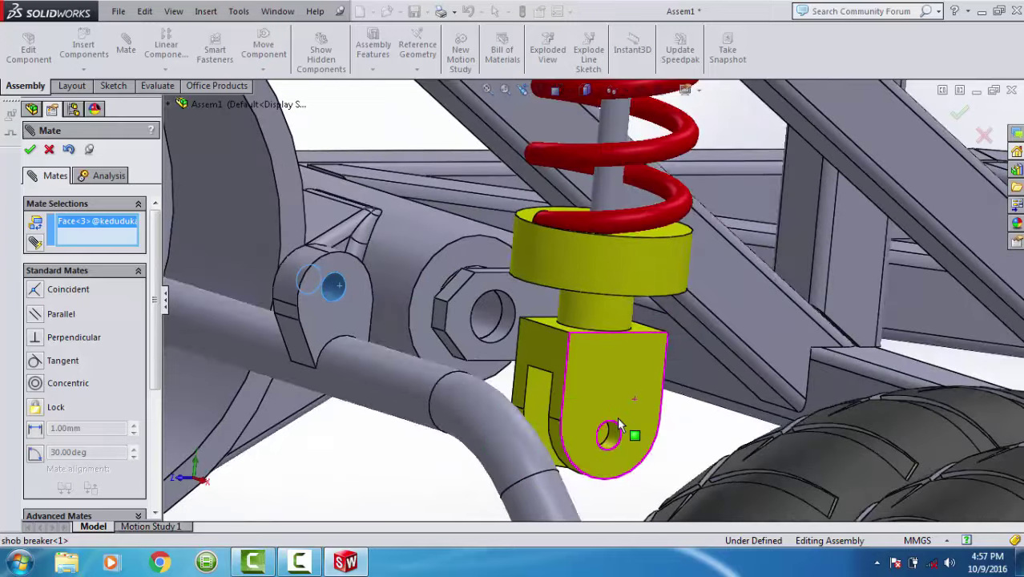
pyautogui.click(616, 432)
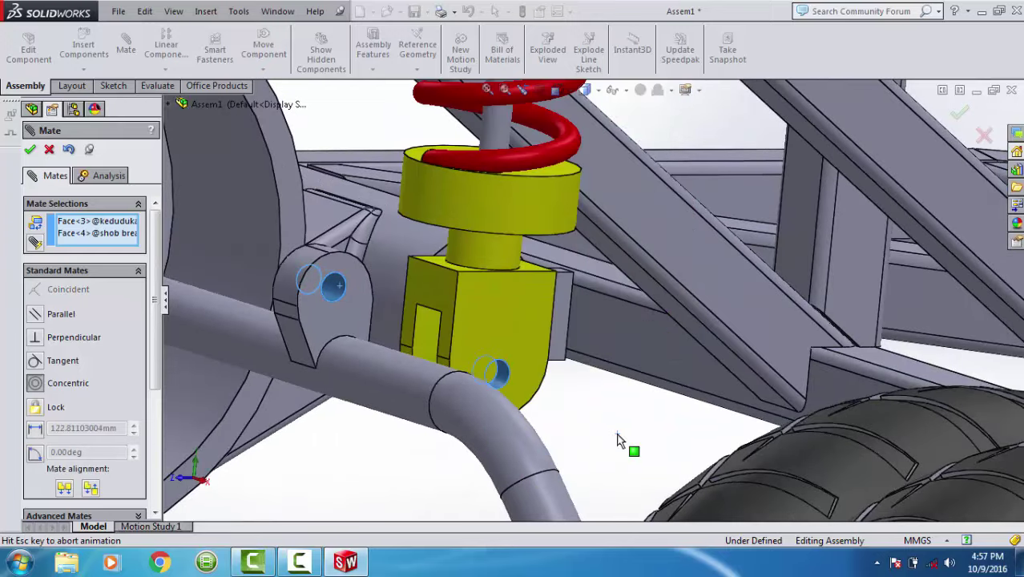
pyautogui.press('Return')
pyautogui.scroll(2, 617, 437)
pyautogui.scroll(2, 617, 441)
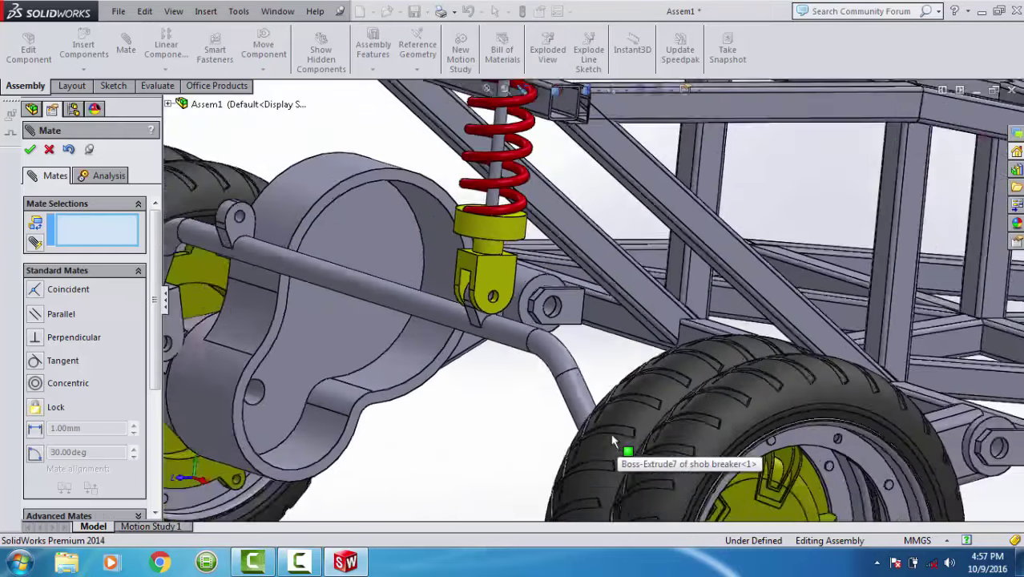
pyautogui.scroll(2, 619, 445)
pyautogui.scroll(1, 613, 321)
pyautogui.scroll(2, 610, 253)
pyautogui.scroll(1, 607, 201)
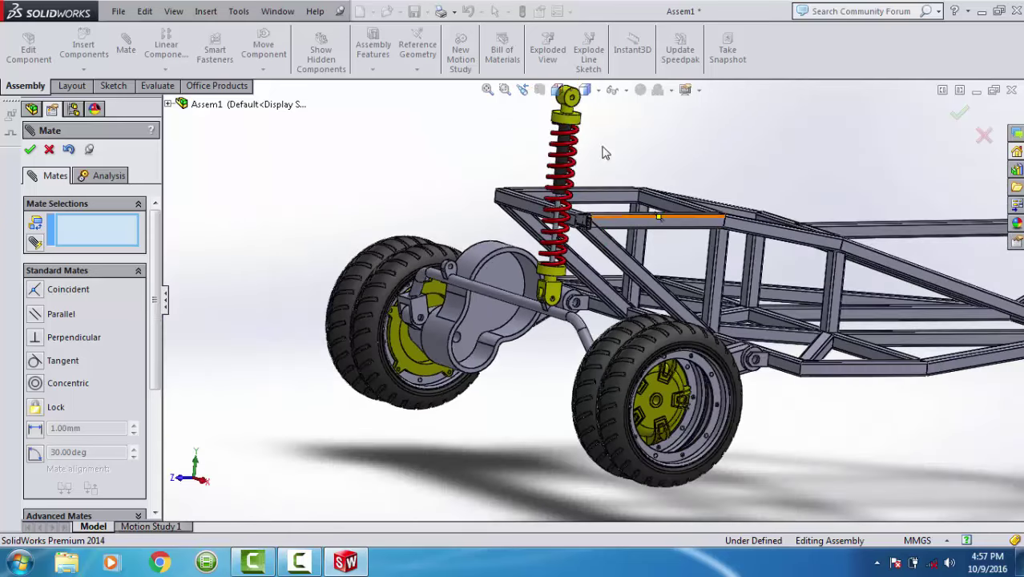
# Swing the shock absorber up toward the frame's upper rail.
pyautogui.moveTo(577, 99)
pyautogui.mouseDown()
pyautogui.moveTo(642, 215)
pyautogui.moveTo(681, 233)
pyautogui.moveTo(713, 279)
pyautogui.mouseUp()
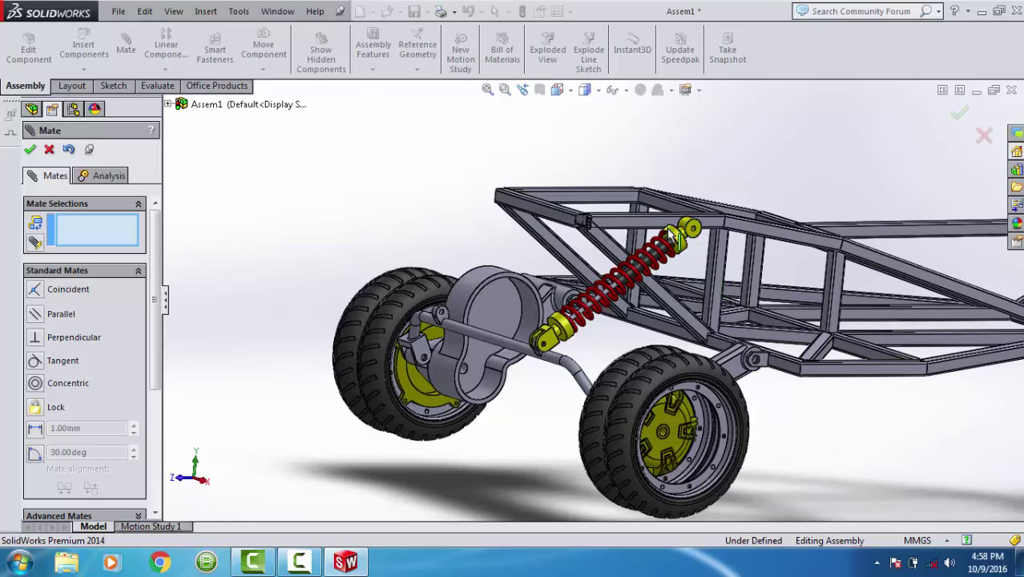
pyautogui.moveTo(669, 231)
pyautogui.mouseDown()
pyautogui.moveTo(645, 212)
pyautogui.moveTo(702, 269)
pyautogui.mouseUp()
pyautogui.scroll(-3, 676, 234)
pyautogui.scroll(-2, 665, 248)
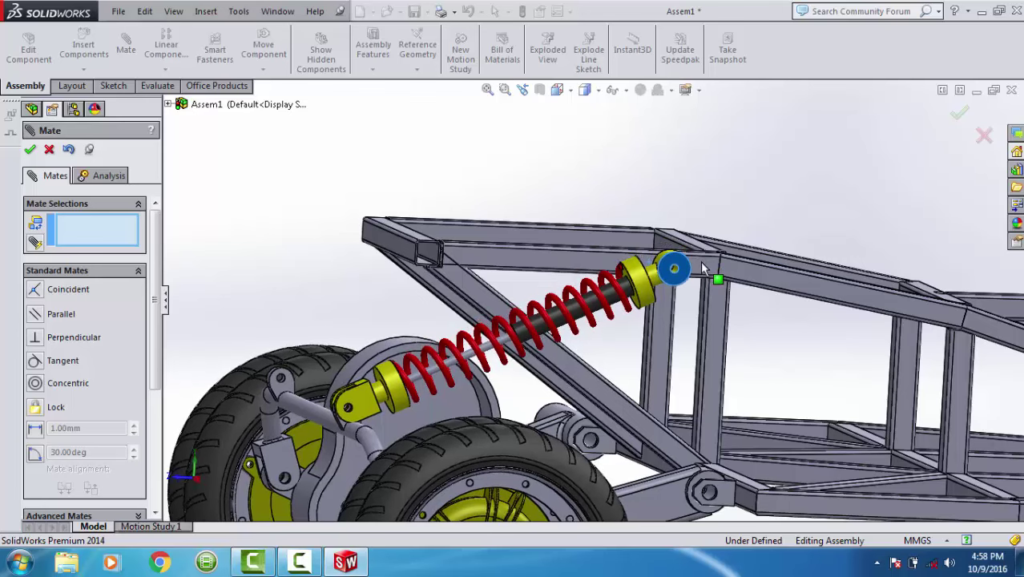
pyautogui.scroll(2, 702, 269)
pyautogui.scroll(2, 703, 269)
# Orbit to check the shock's position and close the Mate PropertyManager.
pyautogui.moveTo(702, 268)
pyautogui.mouseDown(button='middle')
pyautogui.moveTo(595, 299)
pyautogui.moveTo(616, 319)
pyautogui.moveTo(586, 287)
pyautogui.mouseUp(button='middle')
pyautogui.scroll(-2, 559, 276)
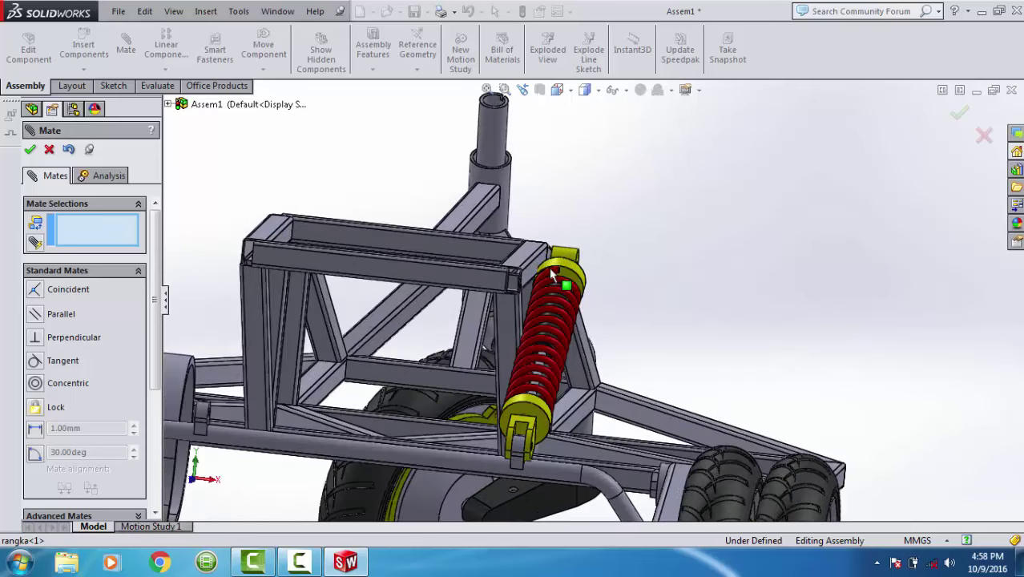
pyautogui.scroll(-3, 557, 279)
pyautogui.scroll(-2, 579, 286)
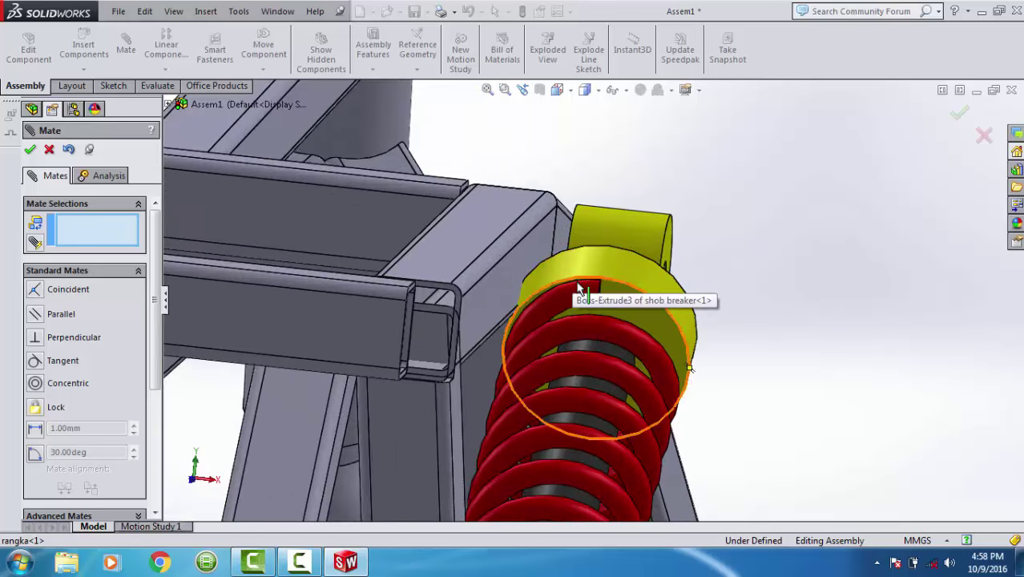
pyautogui.scroll(3, 578, 286)
pyautogui.scroll(3, 561, 292)
pyautogui.scroll(3, 498, 367)
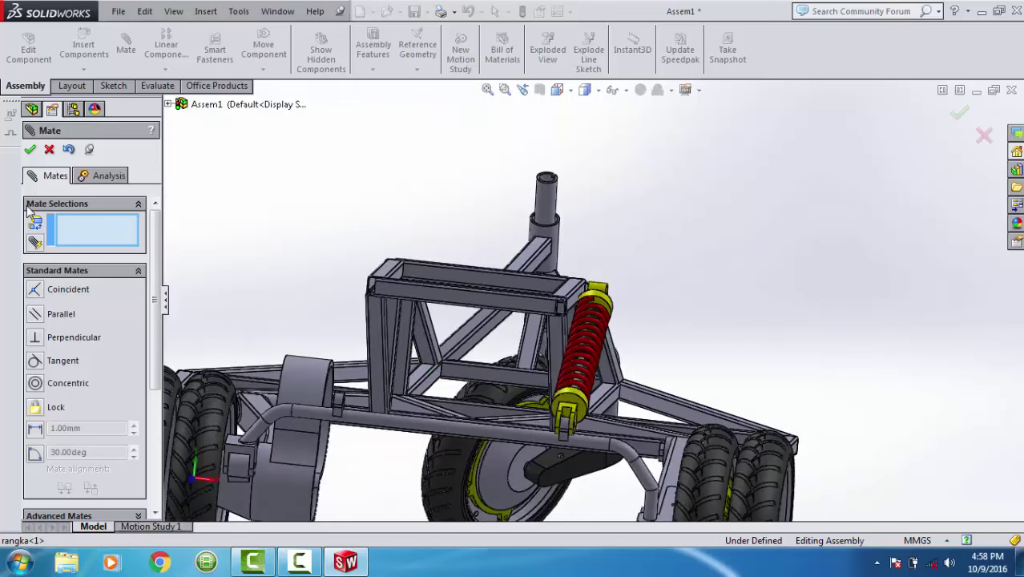
pyautogui.click(29, 150)
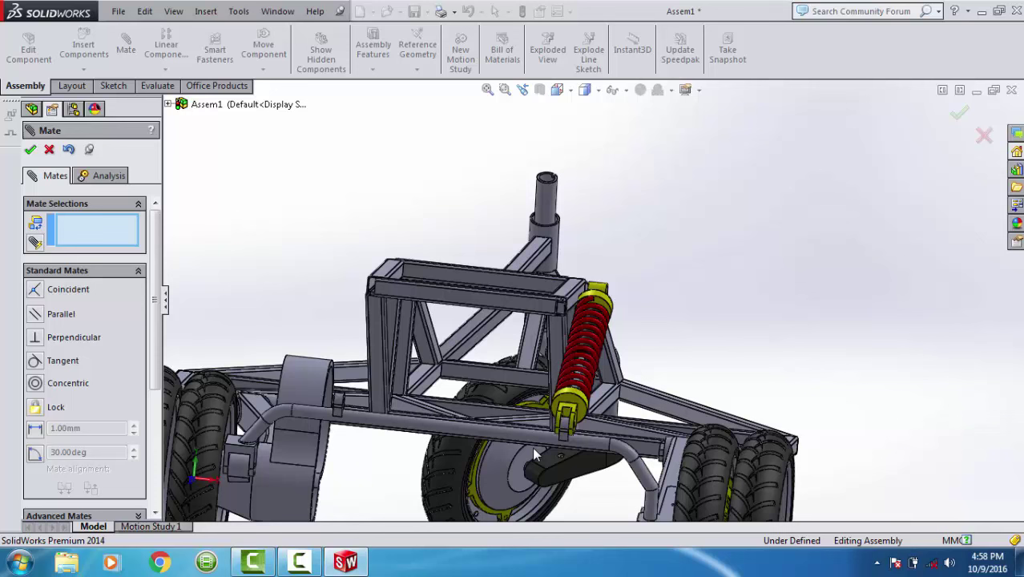
# Copy the mounted shob breaker shock absorber along with its mates.
pyautogui.click(578, 408)
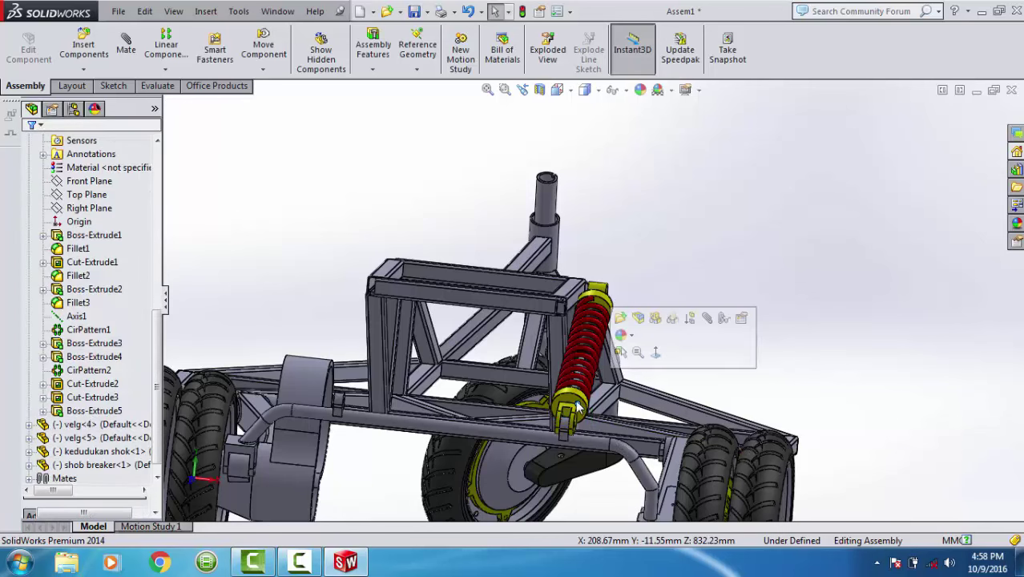
pyautogui.click(579, 405)
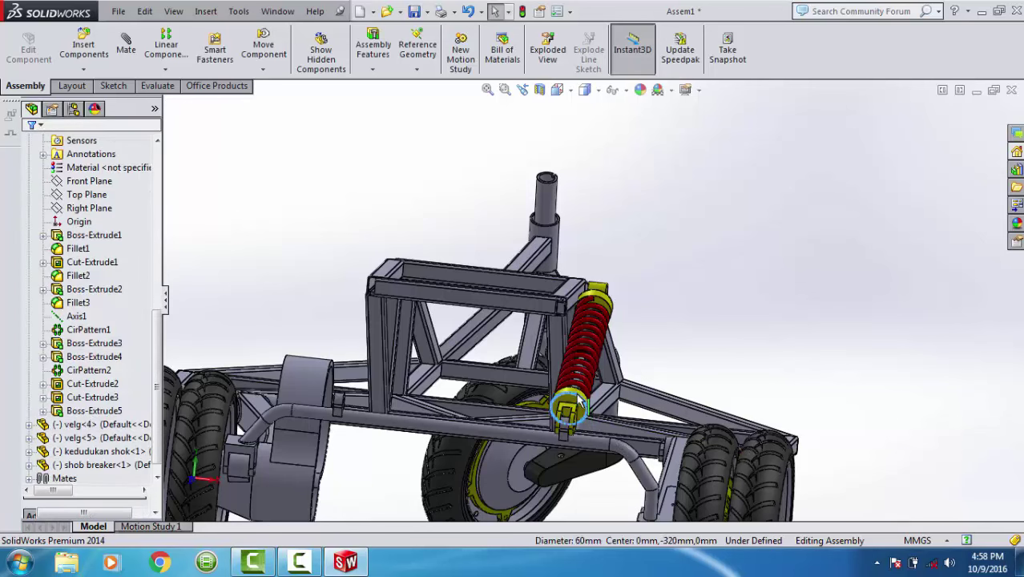
pyautogui.rightClick(578, 407)
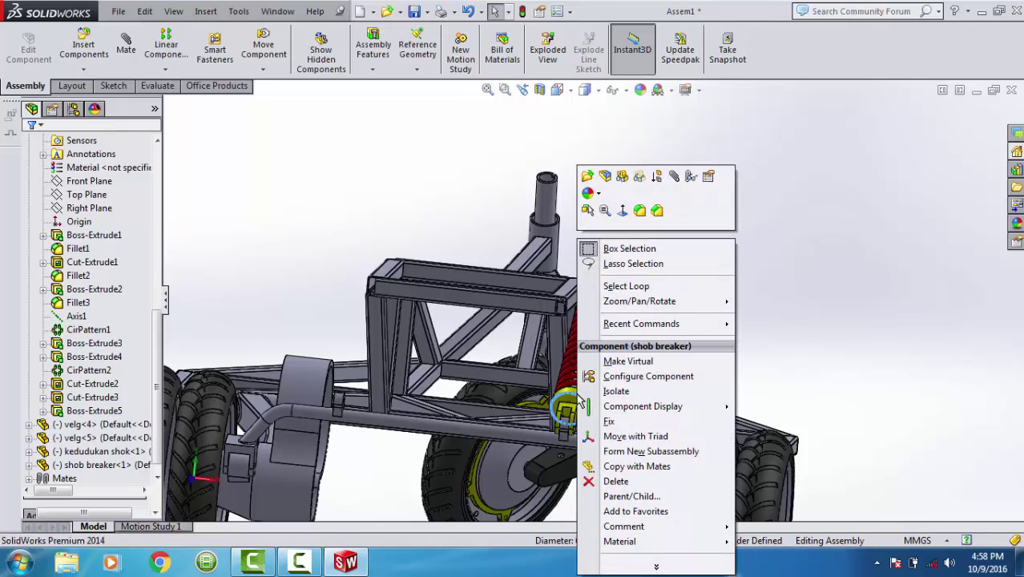
pyautogui.click(609, 471)
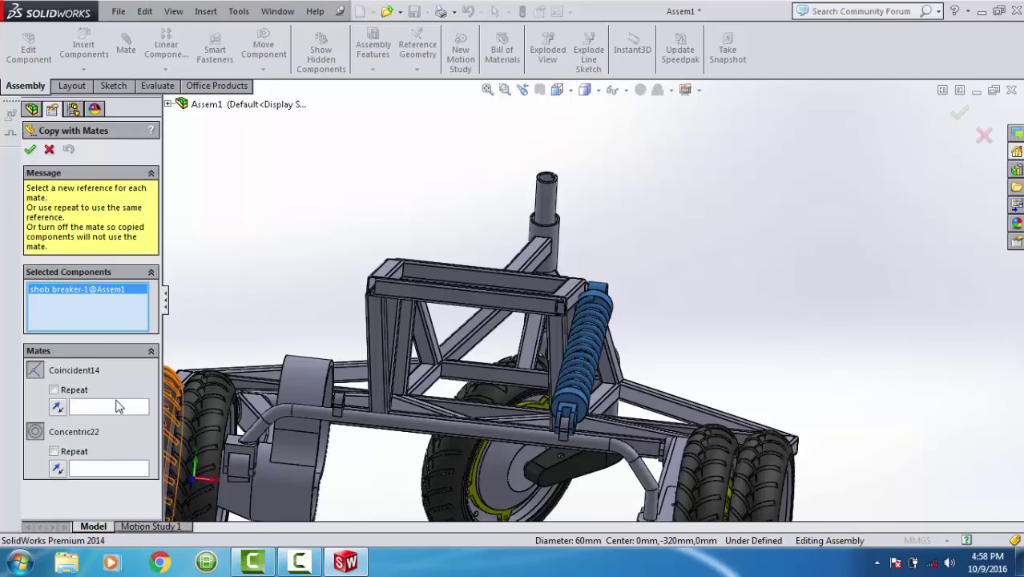
# Use the left lug's face and hole as new mate references and finish the copy.
pyautogui.click(118, 408)
pyautogui.scroll(-3, 362, 408)
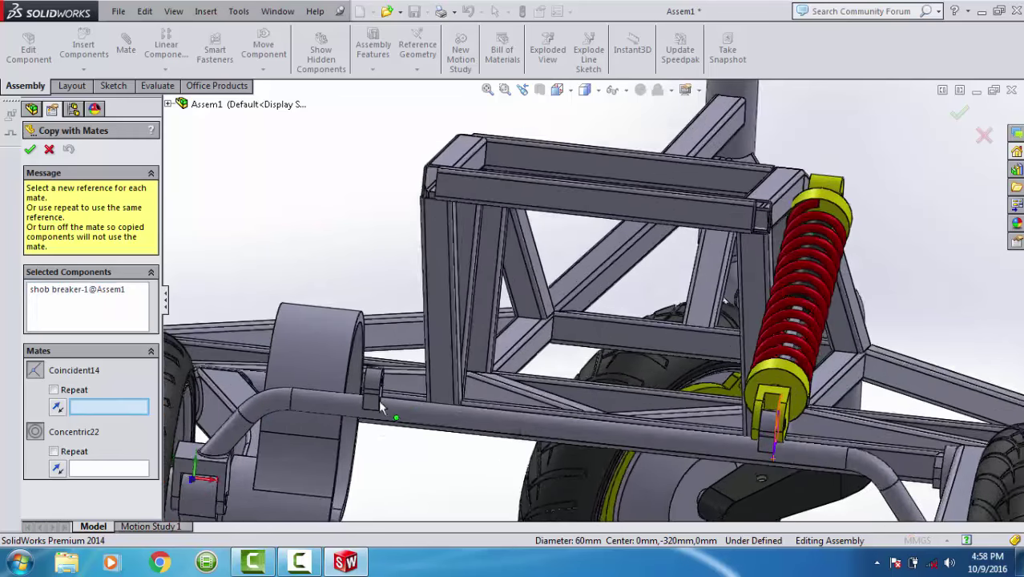
pyautogui.scroll(-3, 353, 385)
pyautogui.scroll(-2, 377, 383)
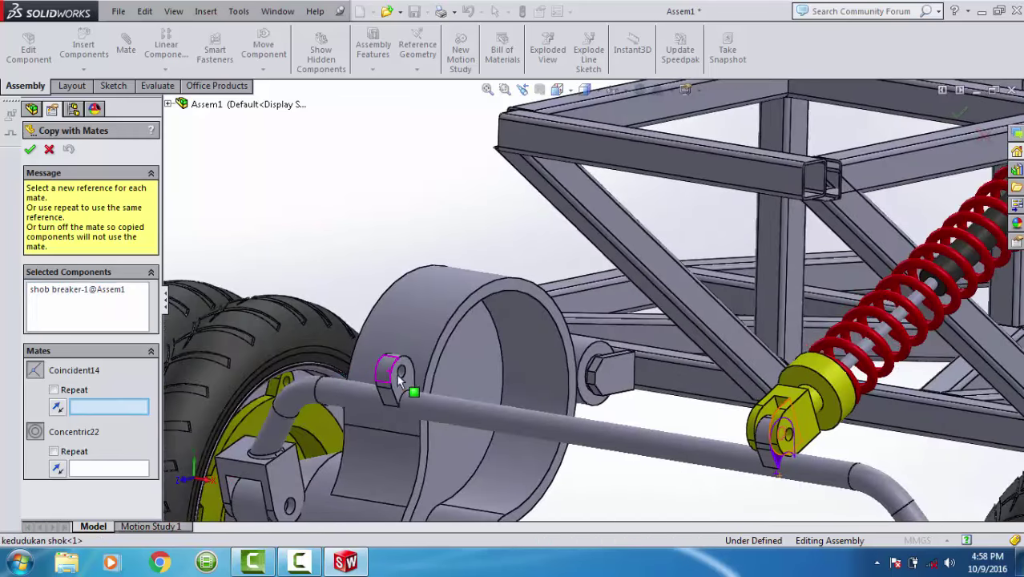
pyautogui.scroll(-3, 421, 385)
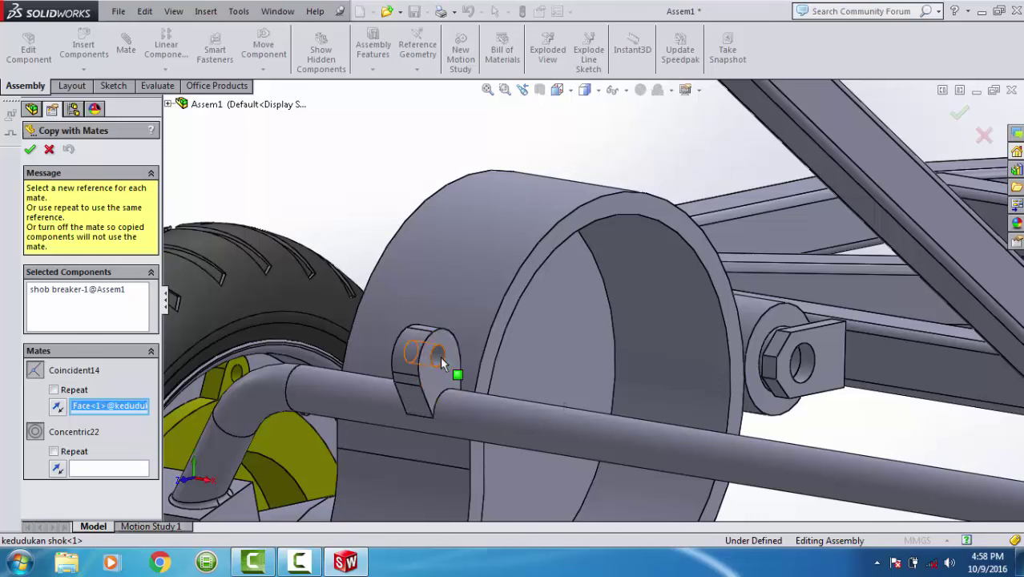
pyautogui.click(441, 362)
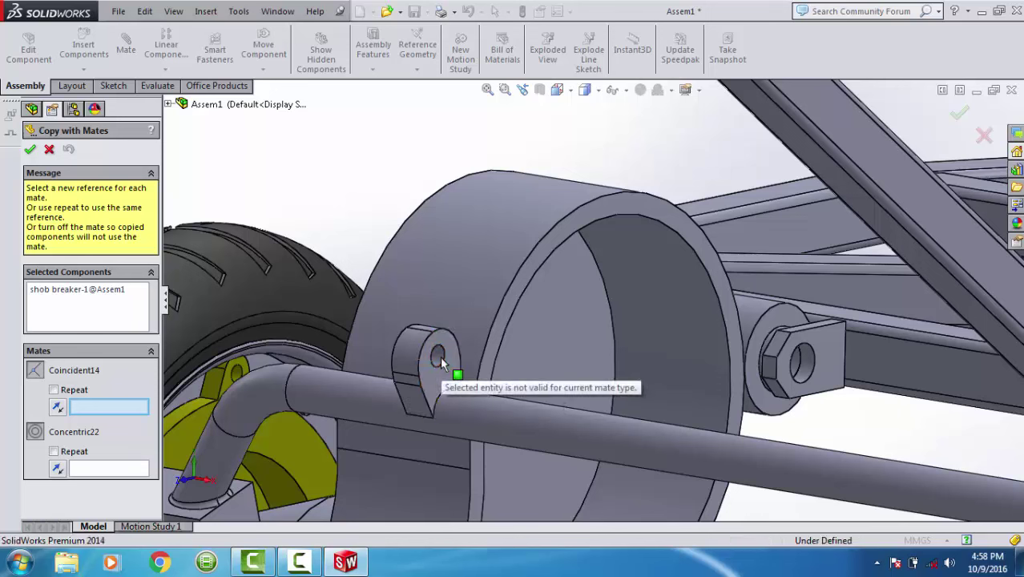
pyautogui.click(440, 361)
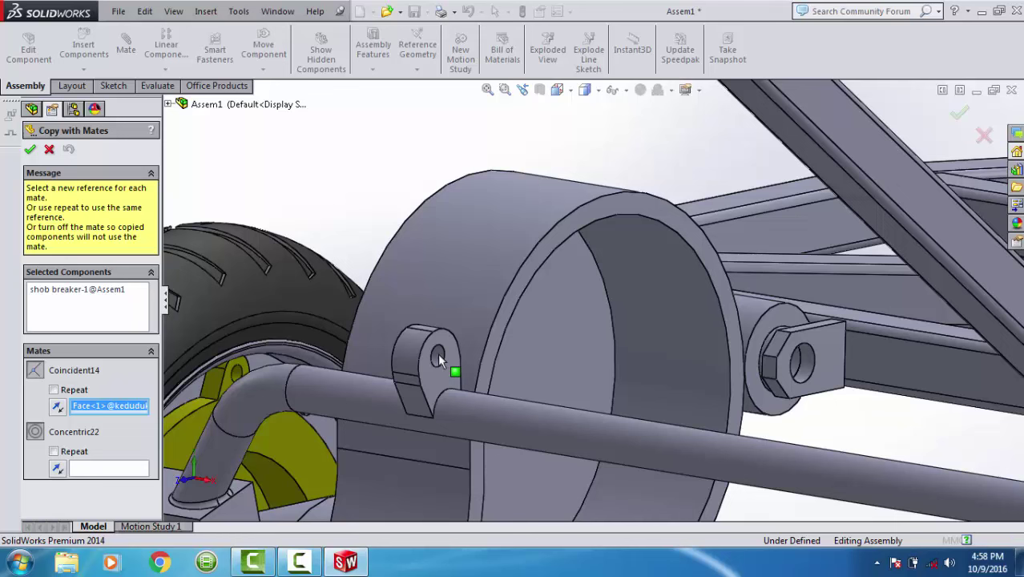
pyautogui.click(438, 360)
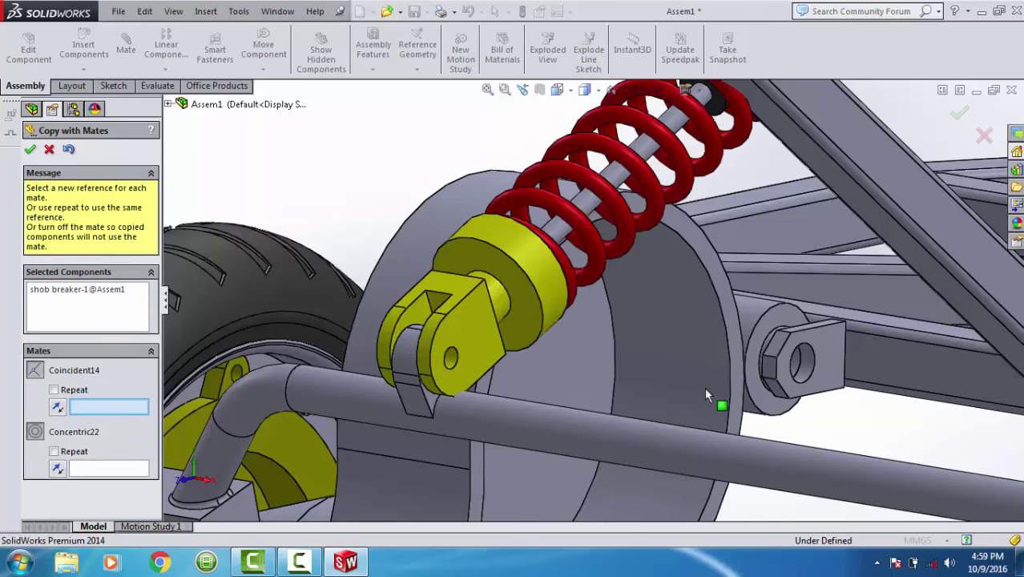
pyautogui.scroll(5, 704, 387)
pyautogui.moveTo(708, 360); pyautogui.dragTo(769, 357, button='middle')
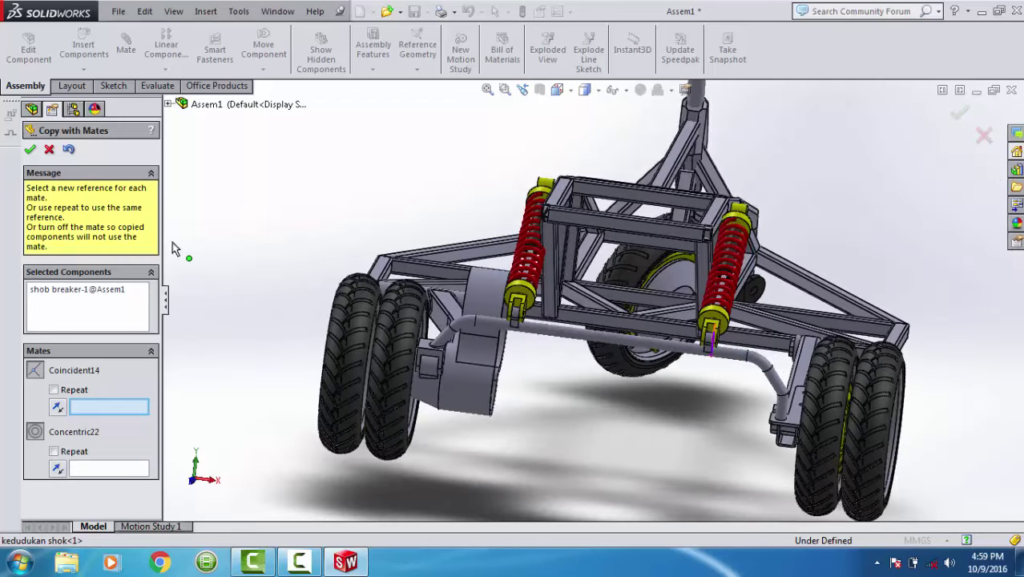
pyautogui.click(30, 150)
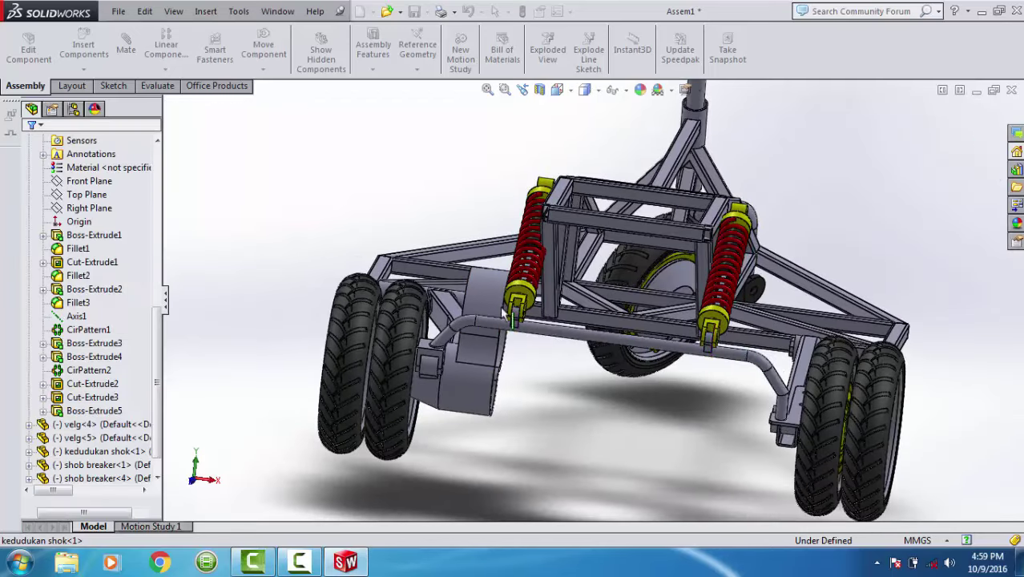
# Open the kedudukan shok shock-mount bar as its own part and select its left lug.
pyautogui.click(563, 336)
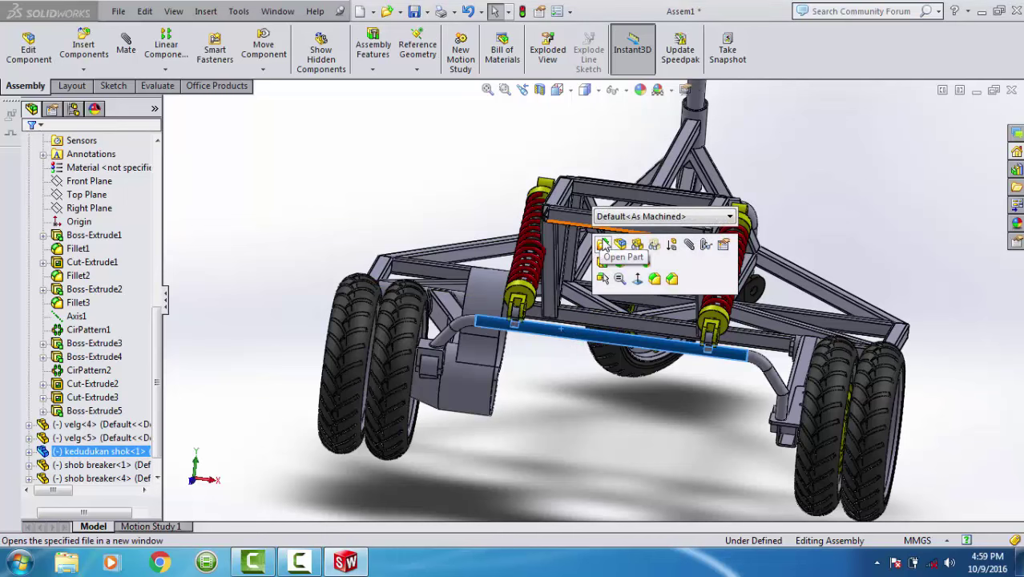
pyautogui.click(536, 285)
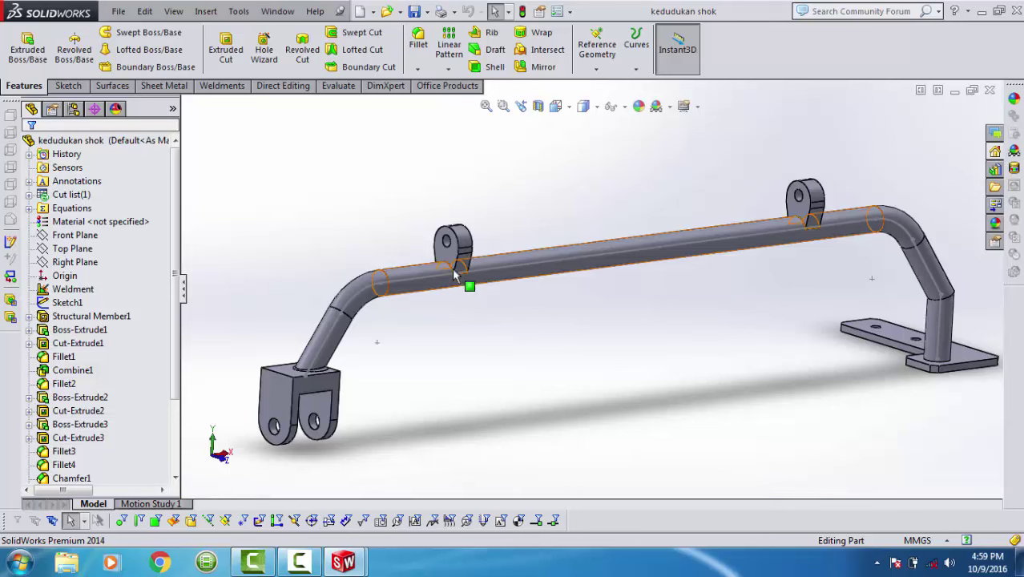
pyautogui.click(451, 257)
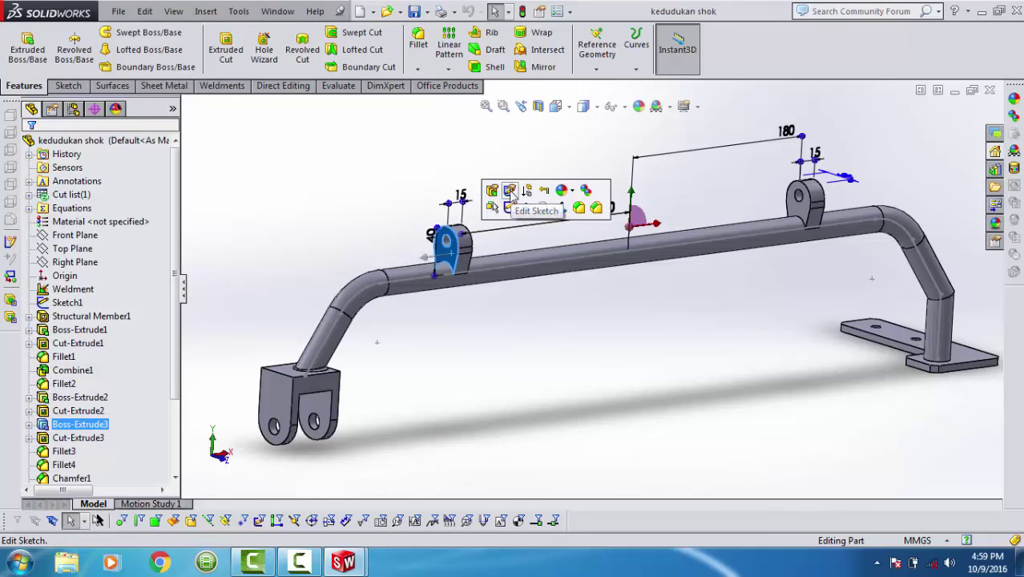
# In the lug sketch, change both 180 mm lug spacing dimensions to 190 mm and rebuild.
pyautogui.click(510, 191)
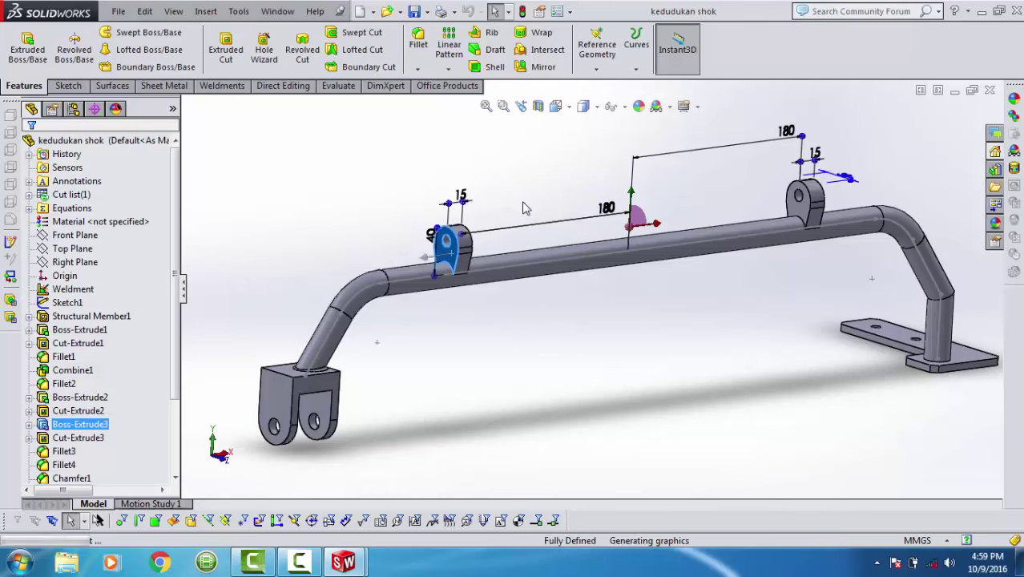
pyautogui.doubleClick(786, 132)
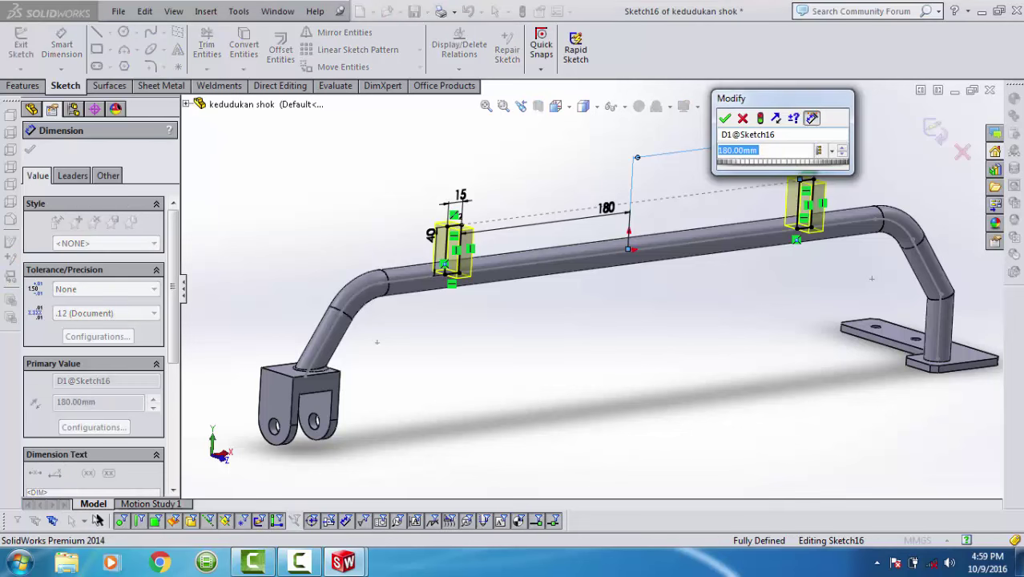
pyautogui.write('190')
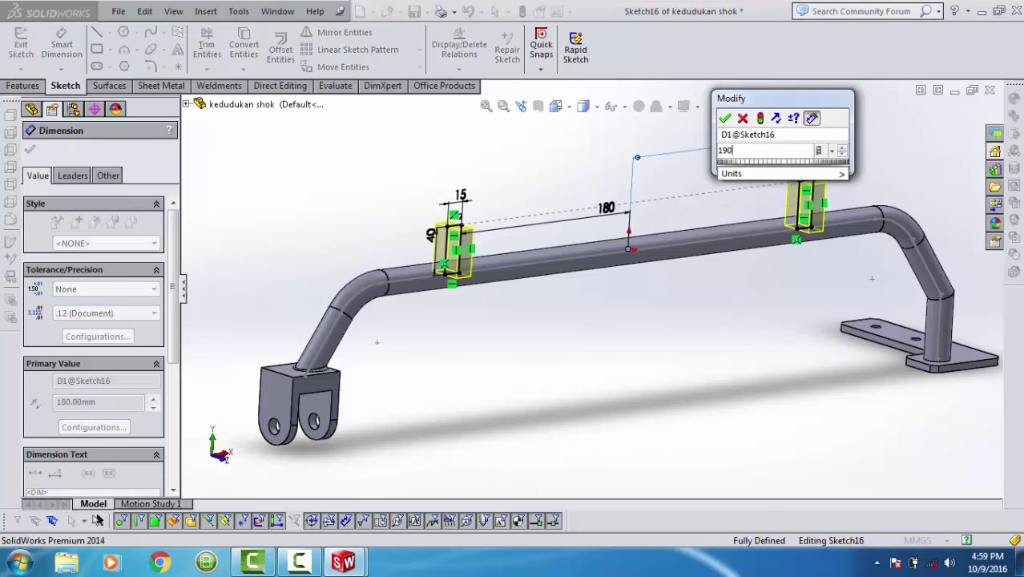
pyautogui.press('Return')
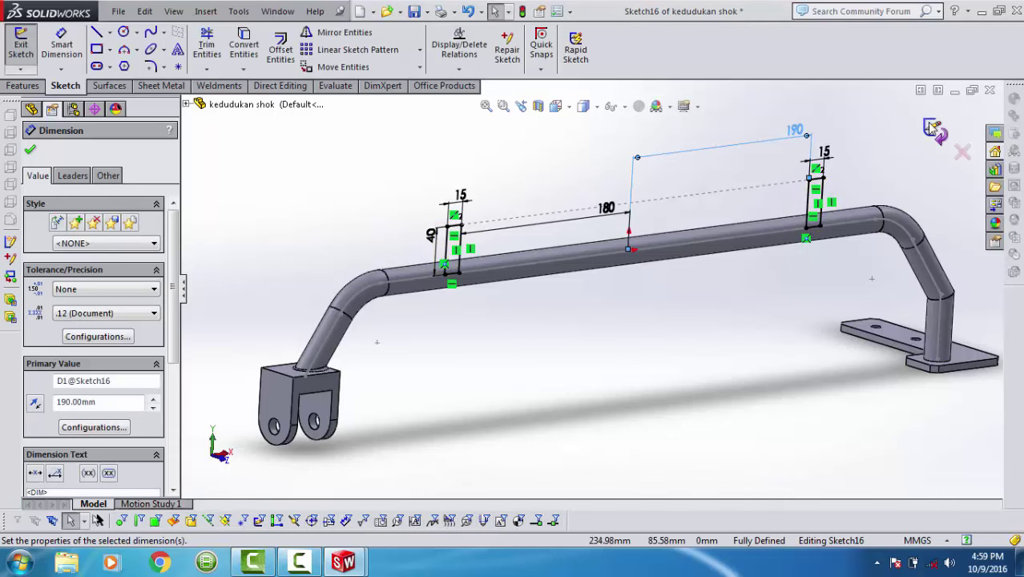
pyautogui.doubleClick(605, 210)
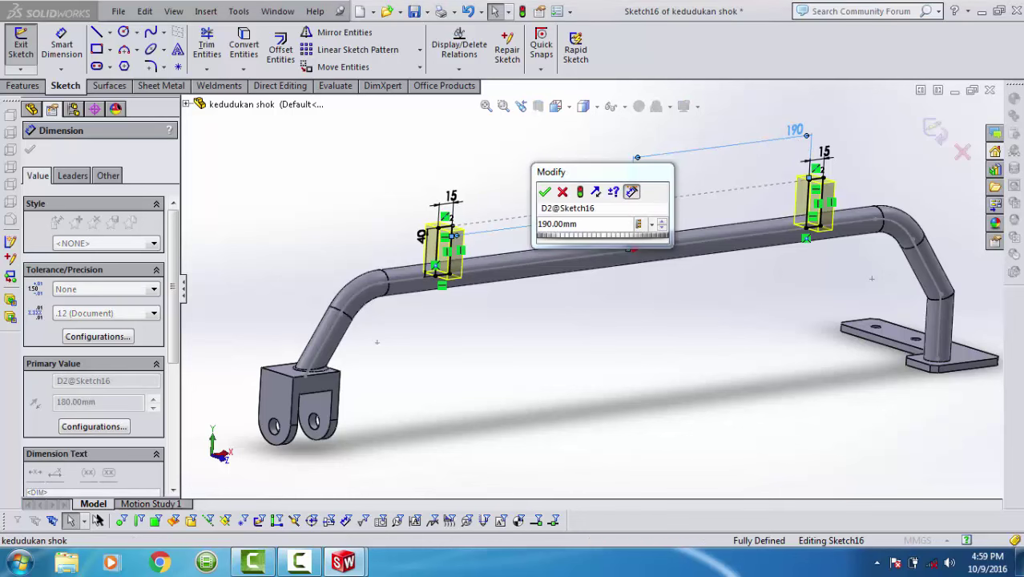
pyautogui.click(545, 192)
pyautogui.click(545, 193)
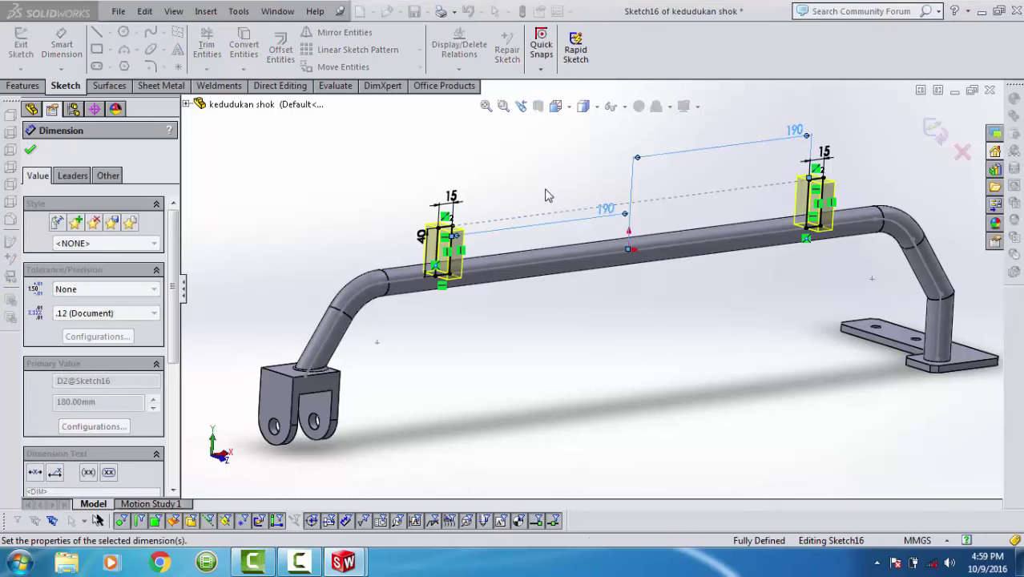
pyautogui.click(933, 136)
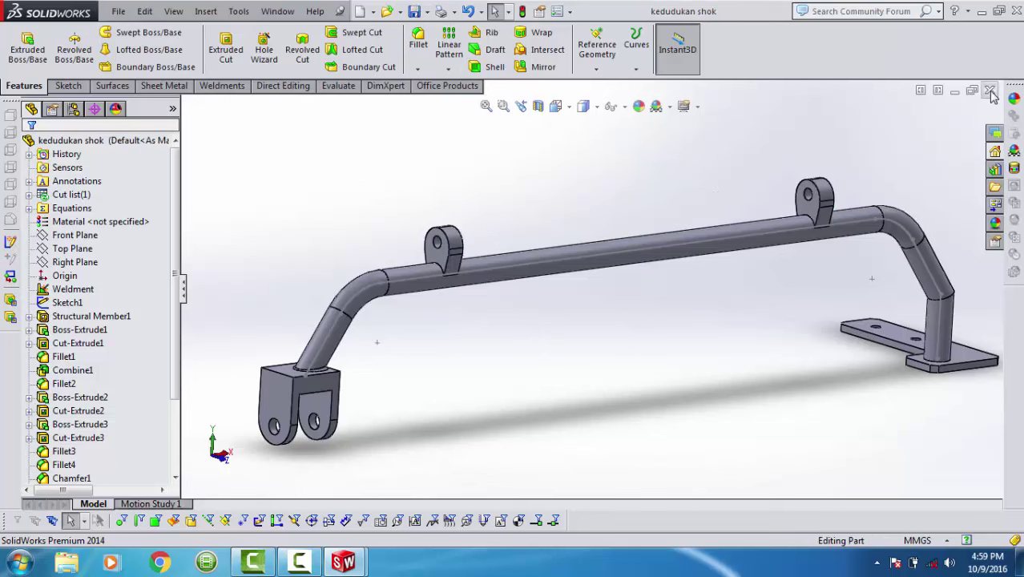
# Return to the assembly and rebuild it with the changed shock mount.
pyautogui.hotkey('ctrl', 'Tab')
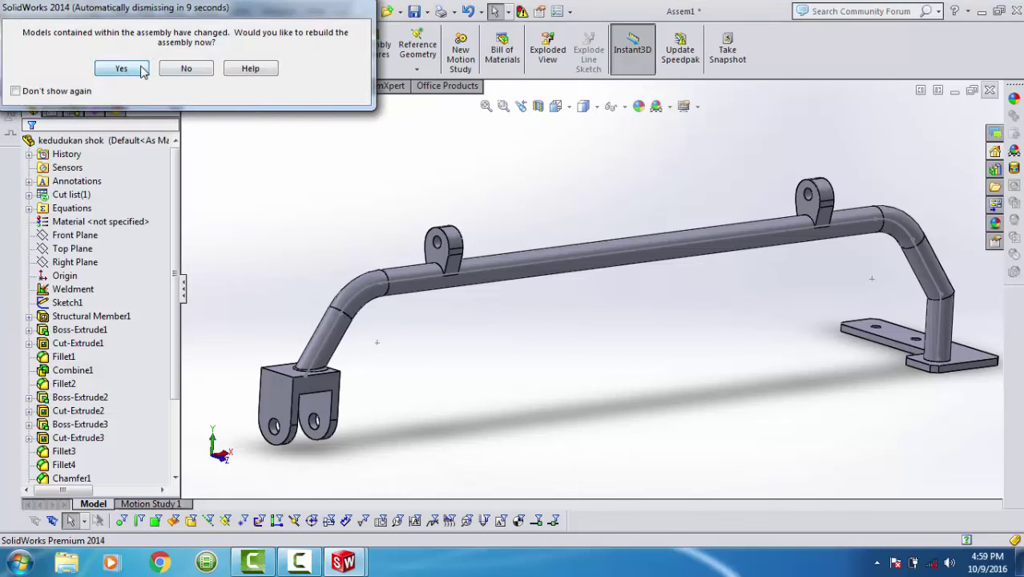
pyautogui.click(133, 68)
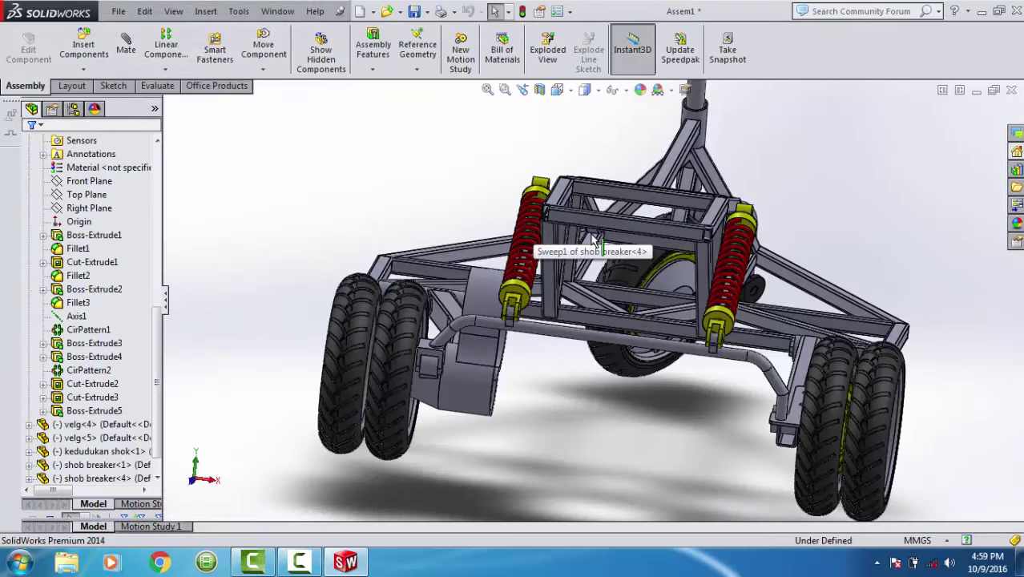
pyautogui.scroll(-2, 763, 243)
pyautogui.scroll(-2, 552, 253)
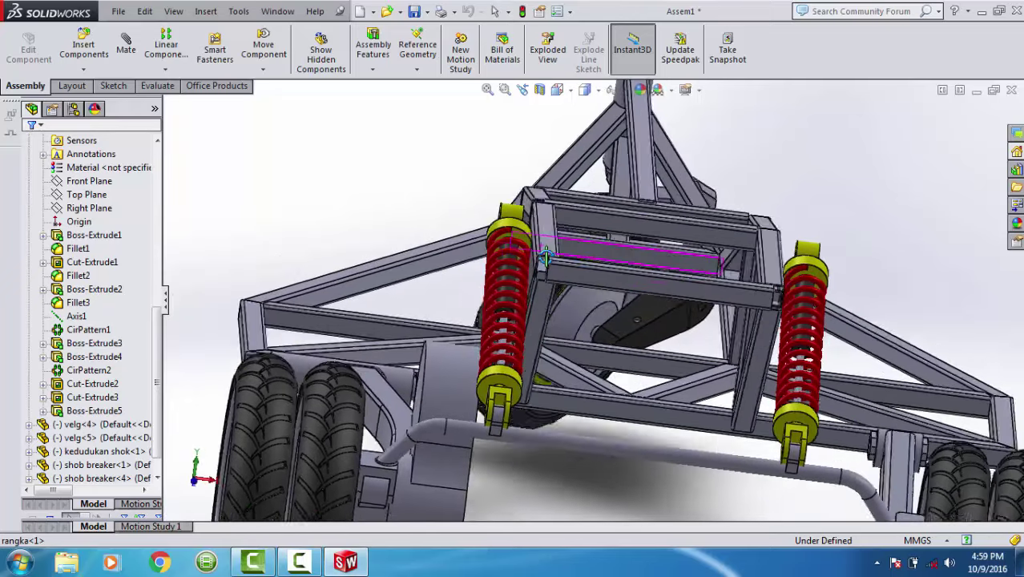
pyautogui.moveTo(552, 253); pyautogui.dragTo(514, 270, button='middle')
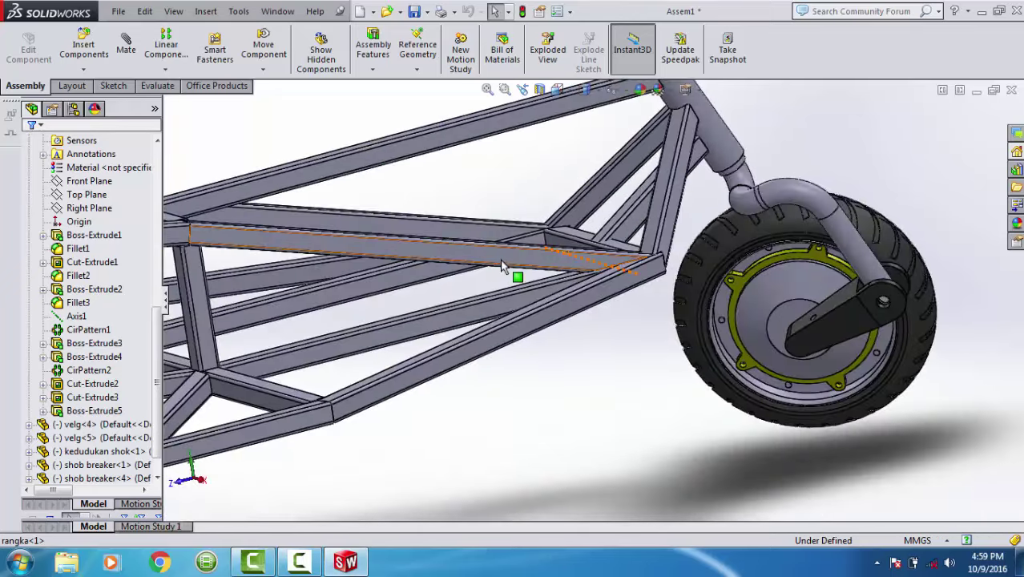
pyautogui.scroll(2, 423, 314)
pyautogui.scroll(2, 368, 323)
pyautogui.moveTo(365, 321)
pyautogui.mouseDown(button='middle')
pyautogui.moveTo(340, 303)
pyautogui.moveTo(404, 282)
pyautogui.mouseUp(button='middle')
pyautogui.scroll(-2, 403, 282)
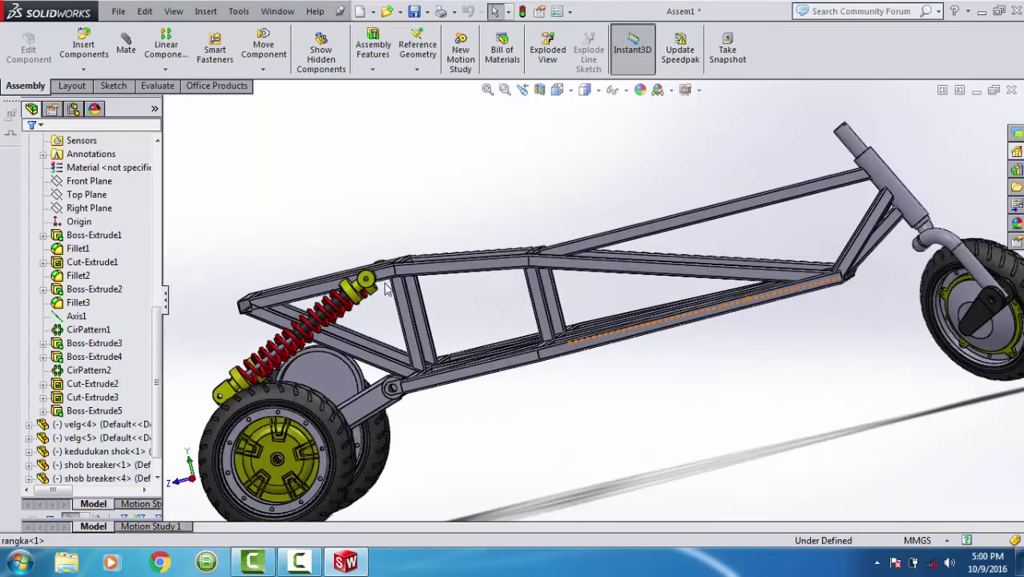
pyautogui.scroll(-2, 404, 282)
pyautogui.scroll(-2, 404, 282)
pyautogui.scroll(-3, 439, 293)
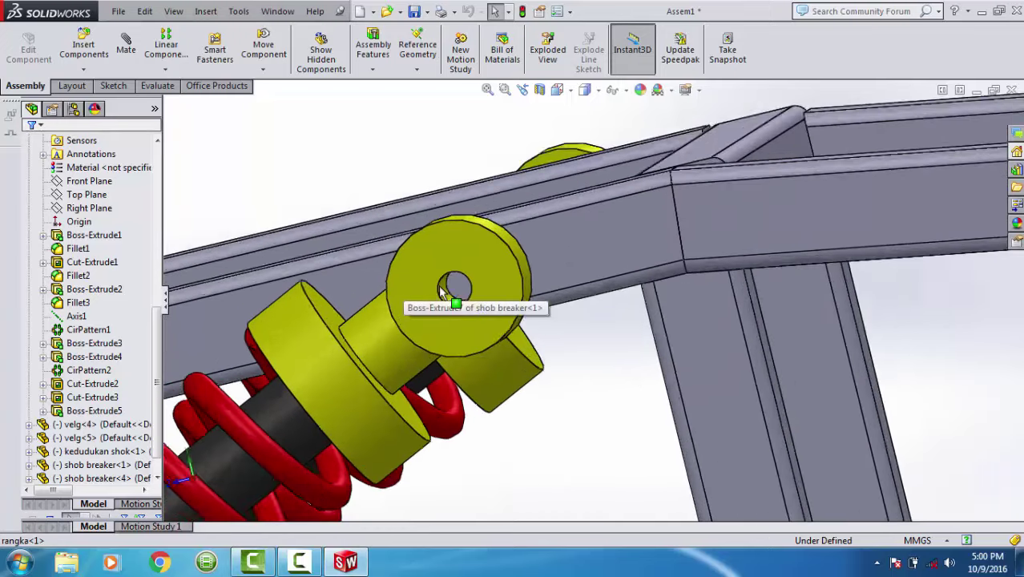
pyautogui.scroll(-2, 448, 294)
# Mate shob breaker<4>'s upper eye hole concentric to a rangka frame lug.
pyautogui.click(454, 298)
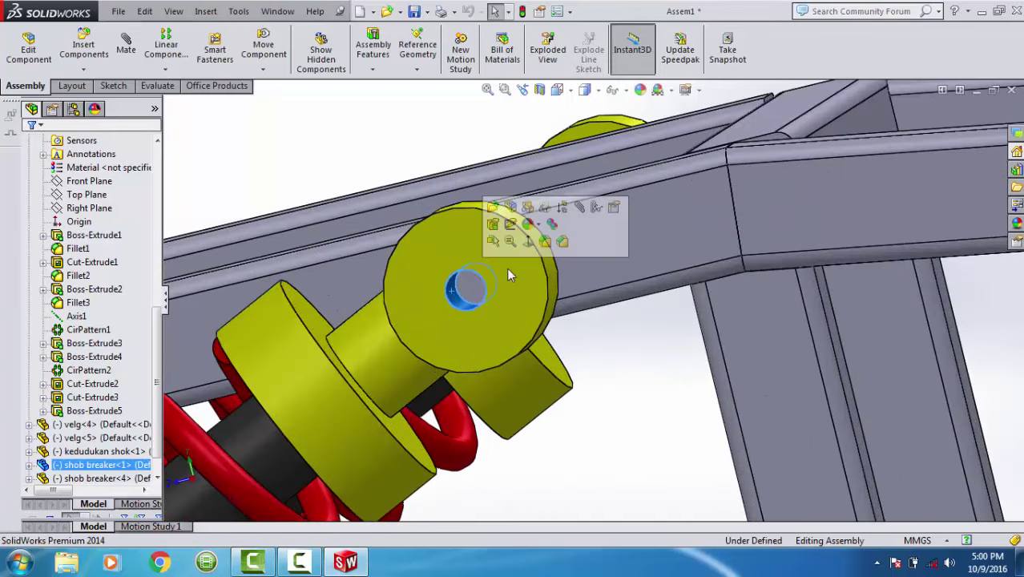
pyautogui.click(579, 209)
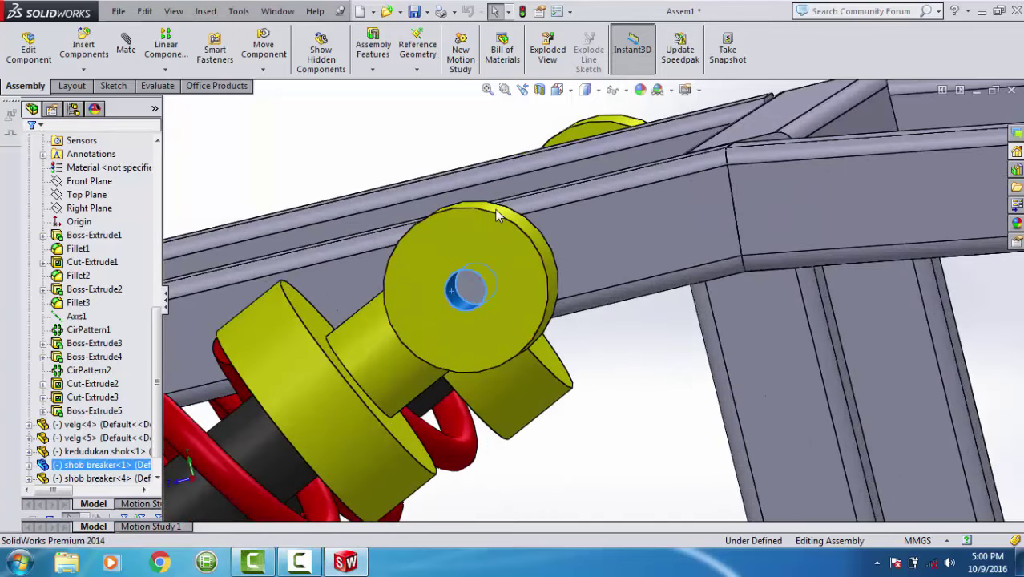
pyautogui.moveTo(519, 227)
pyautogui.mouseDown(button='middle')
pyautogui.moveTo(624, 218)
pyautogui.moveTo(606, 240)
pyautogui.moveTo(437, 324)
pyautogui.mouseUp(button='middle')
pyautogui.scroll(5, 437, 324)
pyautogui.scroll(3, 276, 244)
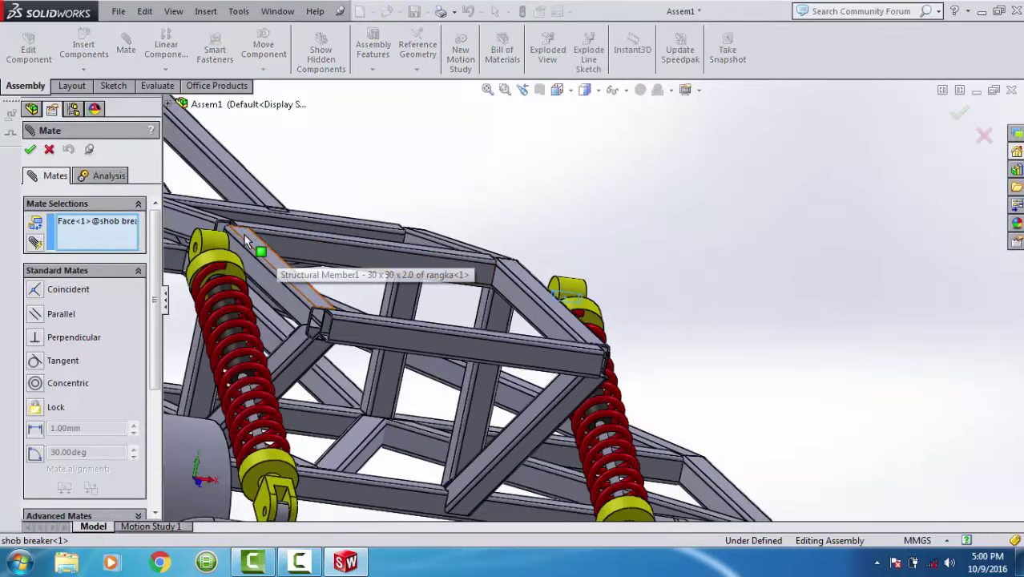
pyautogui.scroll(-5, 246, 247)
pyautogui.scroll(-2, 246, 247)
pyautogui.click(263, 252)
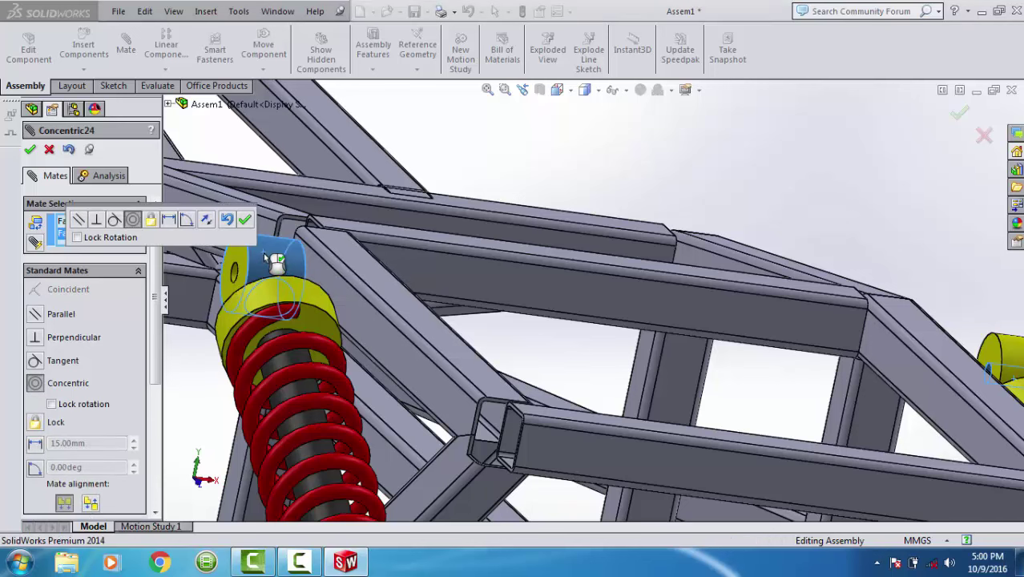
pyautogui.press('Return')
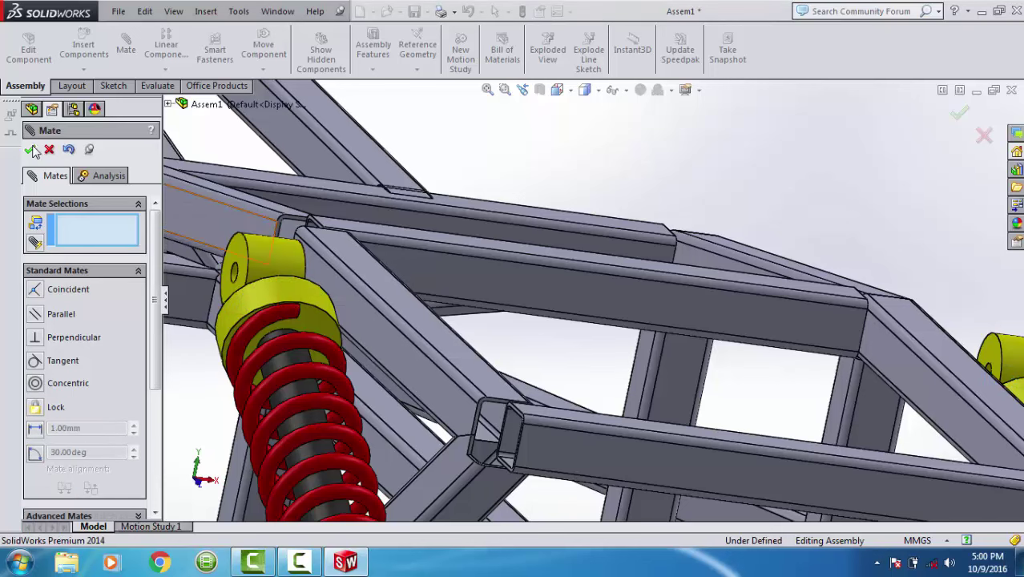
pyautogui.click(29, 150)
# Open the rangka frame part in its own window.
pyautogui.scroll(1, 450, 270)
pyautogui.scroll(2, 500, 305)
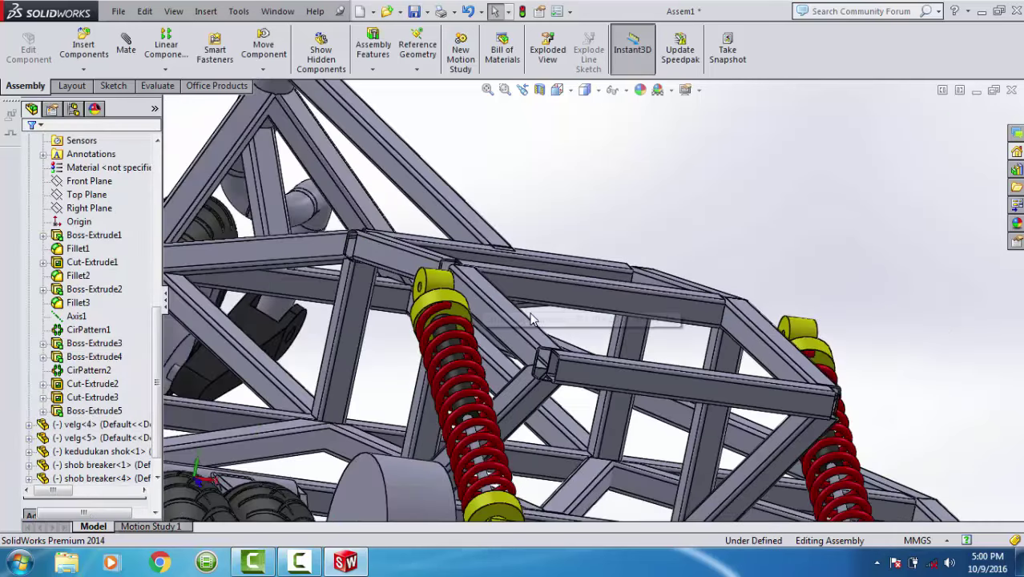
pyautogui.click(506, 314)
pyautogui.moveTo(506, 314); pyautogui.dragTo(511, 325, button='middle')
pyautogui.scroll(-2, 511, 325)
pyautogui.scroll(3, 509, 323)
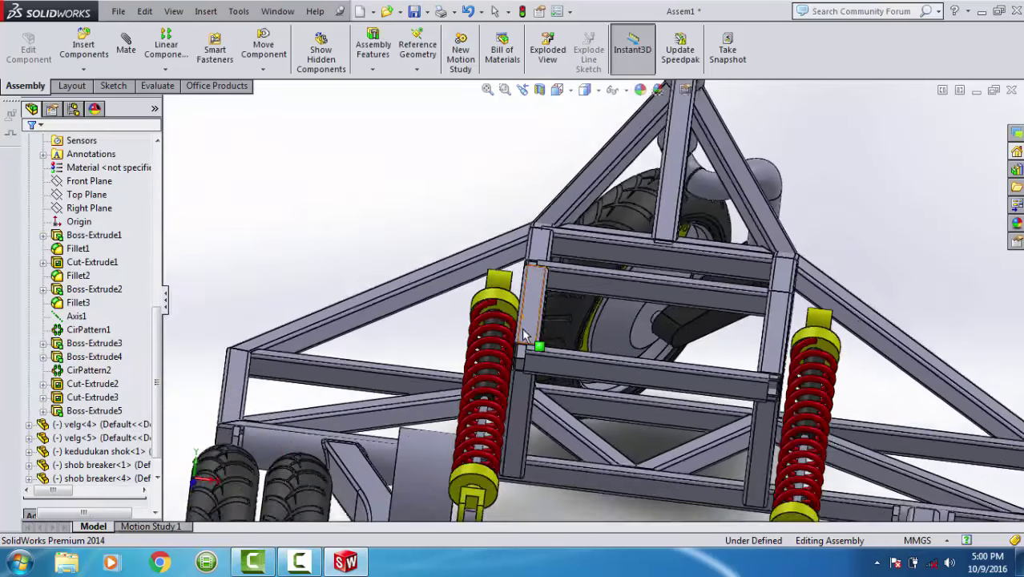
pyautogui.scroll(2, 531, 343)
pyautogui.click(589, 367)
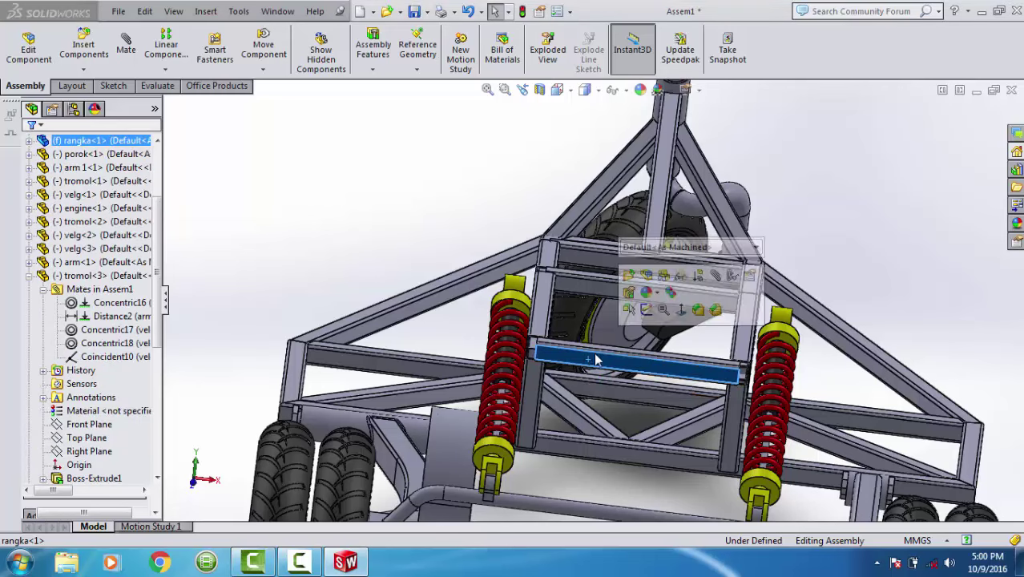
pyautogui.click(631, 328)
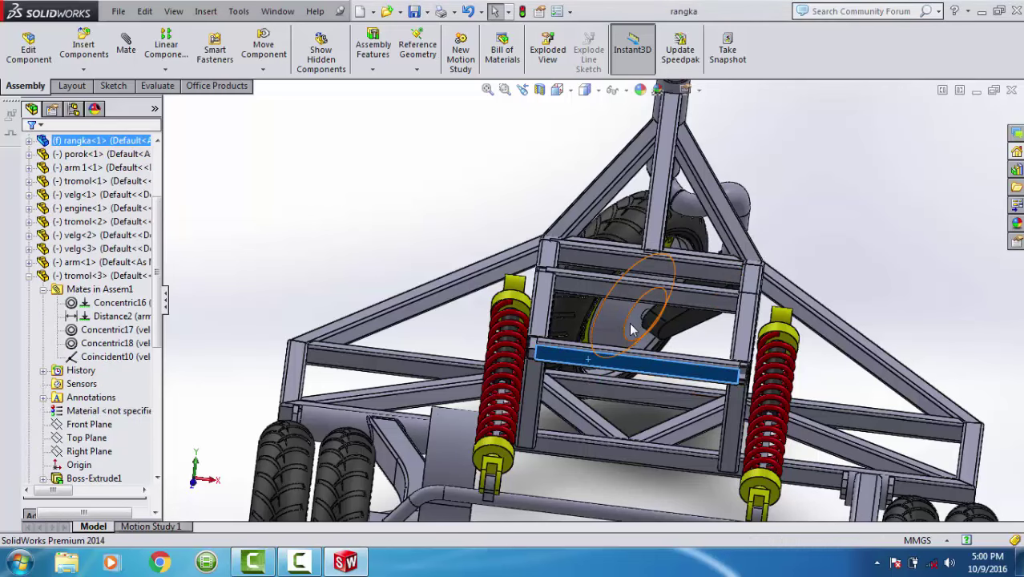
# Start a sketch on the rangka top beam face, viewed straight on, and draw a circle.
pyautogui.scroll(5, 628, 328)
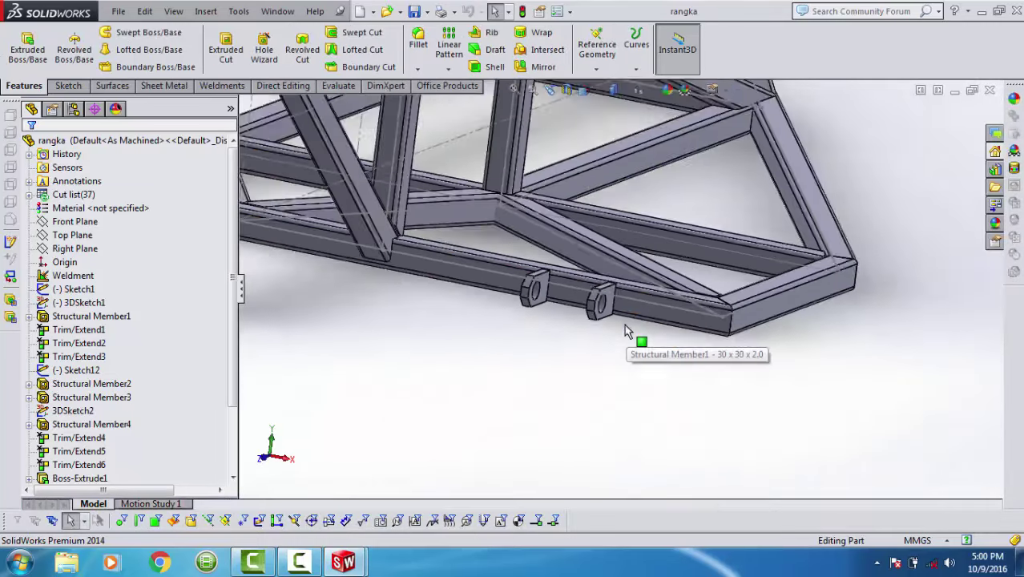
pyautogui.scroll(3, 628, 333)
pyautogui.scroll(-2, 535, 275)
pyautogui.scroll(-2, 561, 193)
pyautogui.scroll(-2, 545, 156)
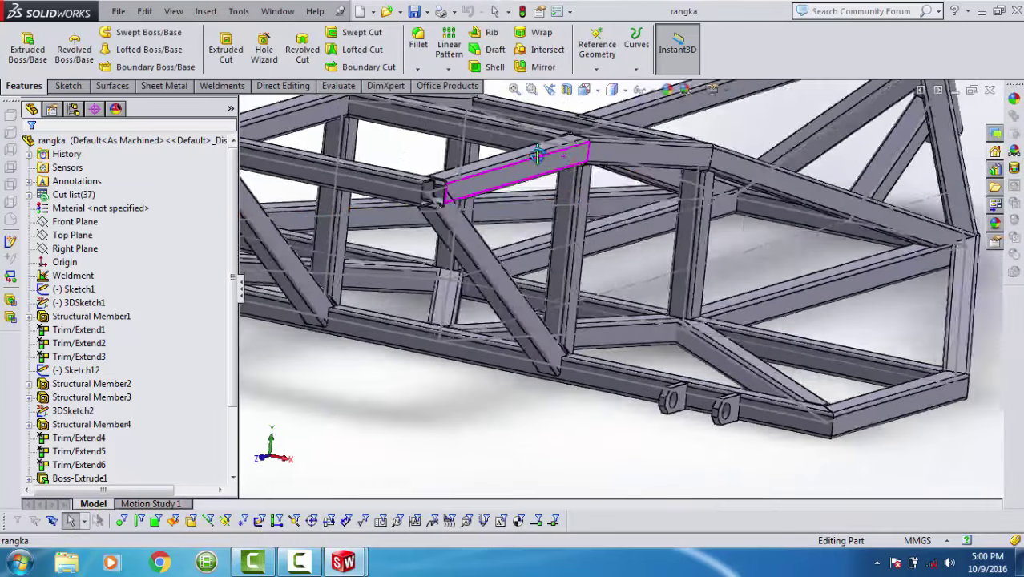
pyautogui.scroll(-2, 498, 144)
pyautogui.scroll(-2, 498, 144)
pyautogui.scroll(-2, 581, 160)
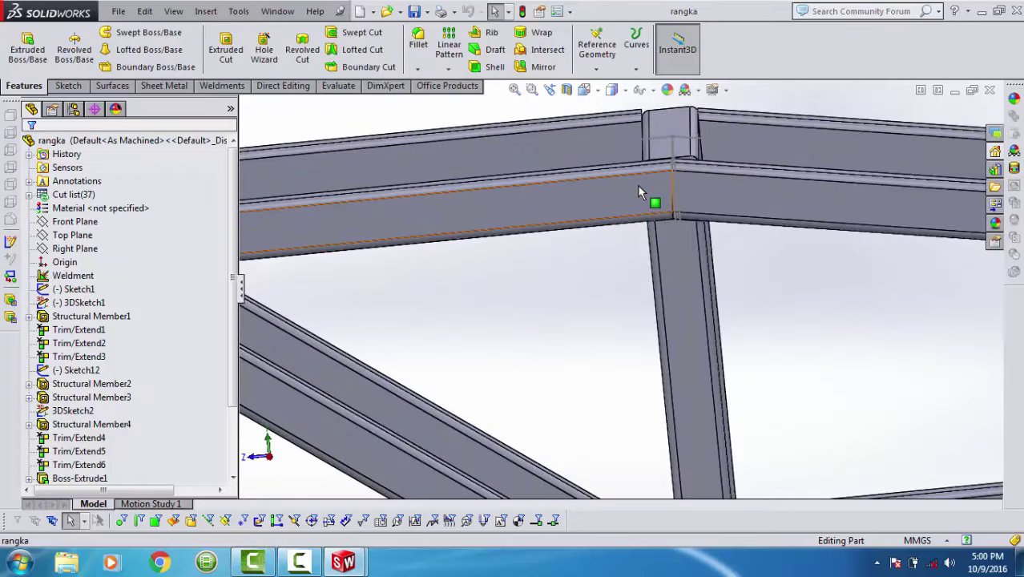
pyautogui.click(639, 193)
pyautogui.click(677, 136)
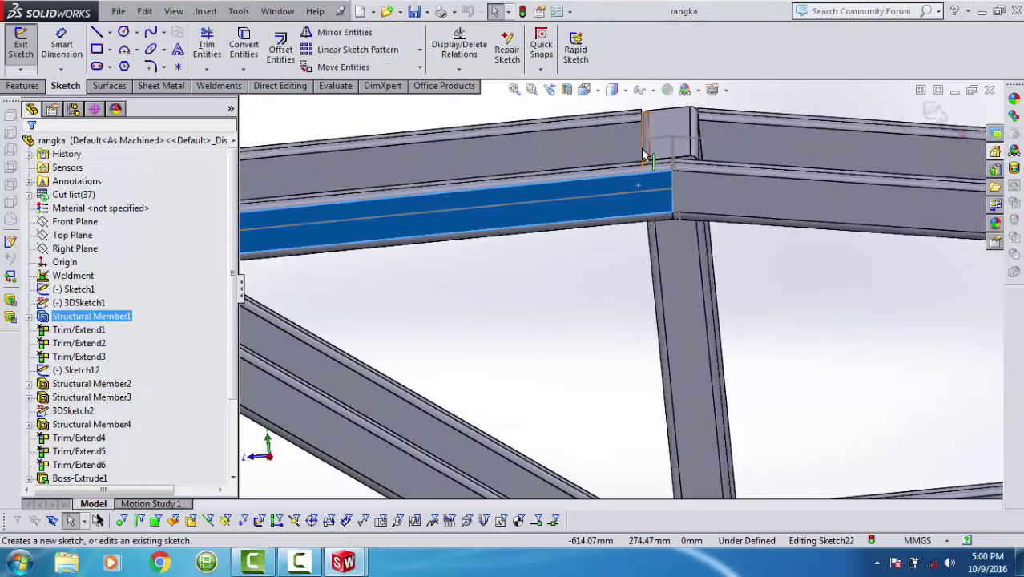
pyautogui.hotkey('ctrl', '8')
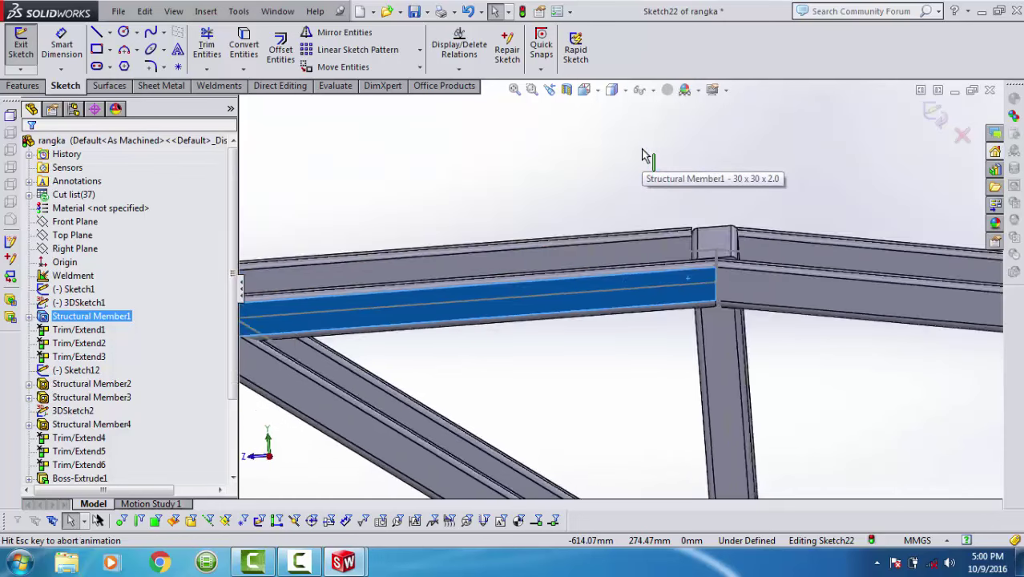
pyautogui.scroll(-3, 484, 250)
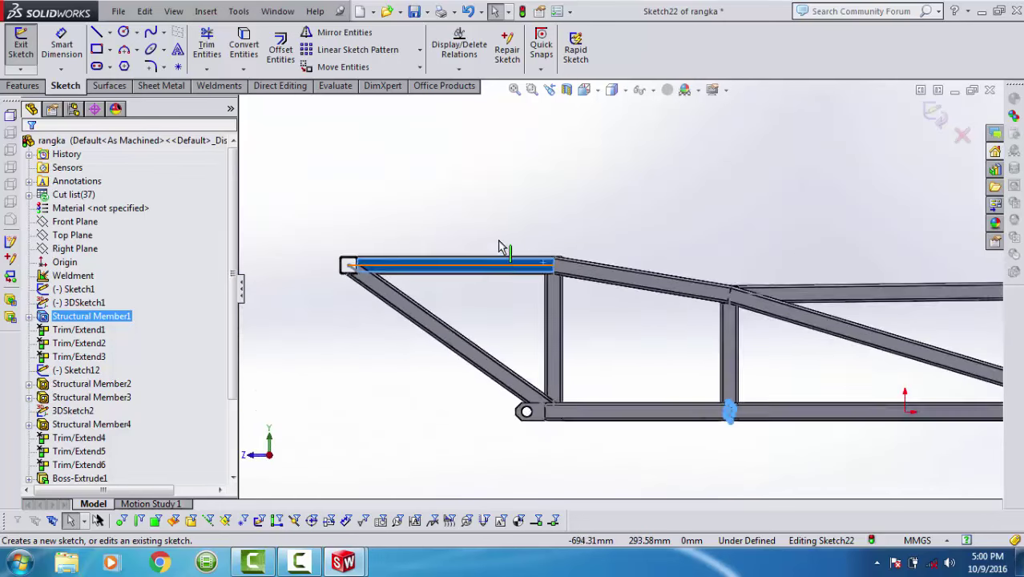
pyautogui.scroll(-3, 483, 250)
pyautogui.scroll(-3, 483, 250)
pyautogui.moveTo(533, 346); pyautogui.dragTo(589, 342, button='right')
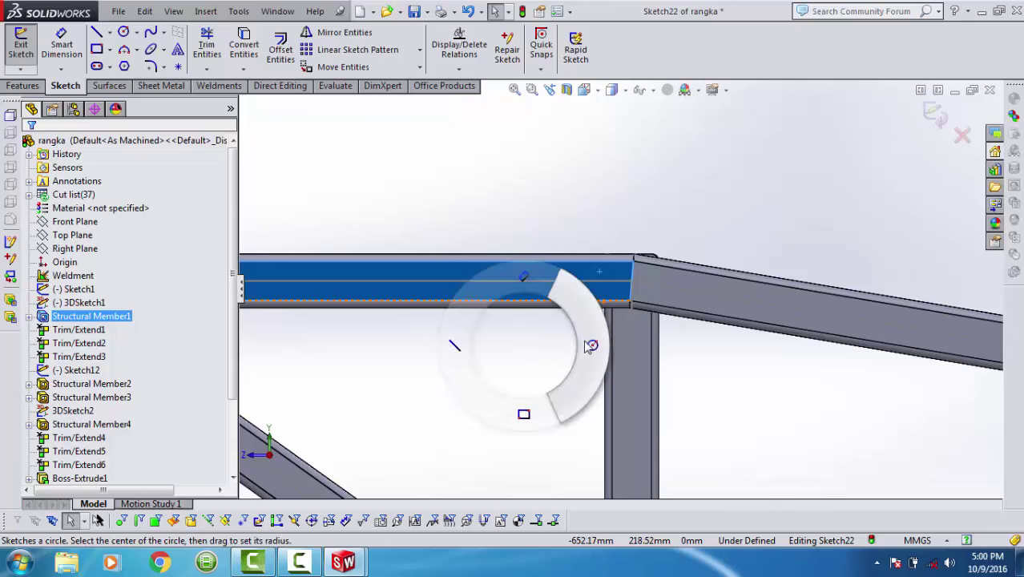
pyautogui.click(595, 297)
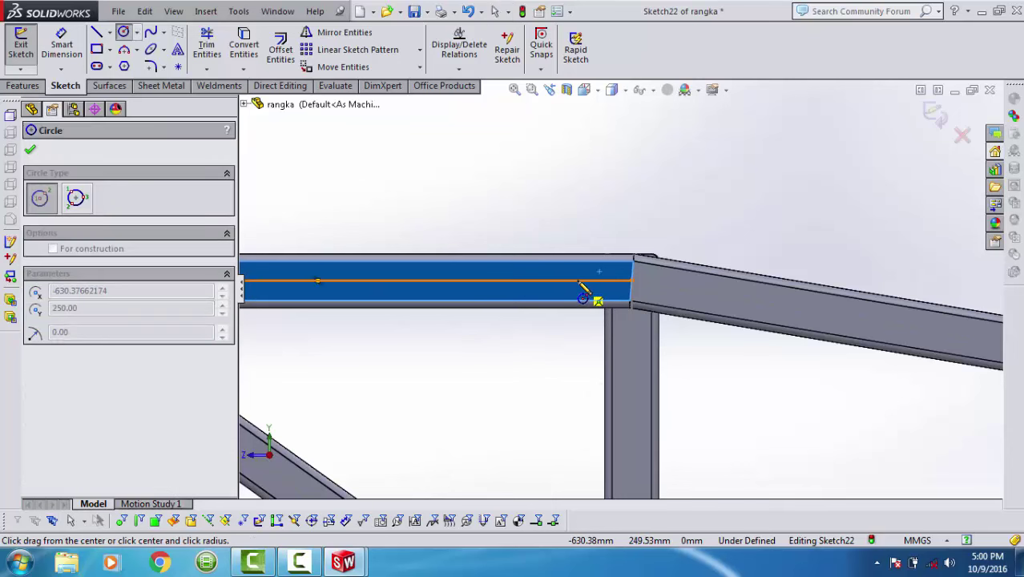
pyautogui.click(585, 293)
# Dimension the circle 35 mm from the beam corner with a 12 mm diameter.
pyautogui.moveTo(546, 390); pyautogui.dragTo(554, 337, button='right')
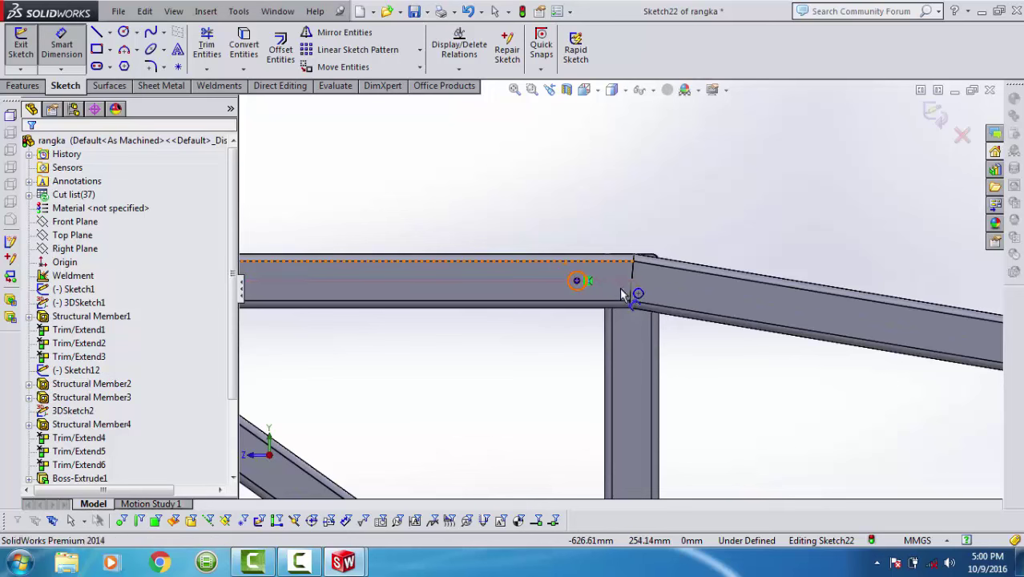
pyautogui.click(581, 281)
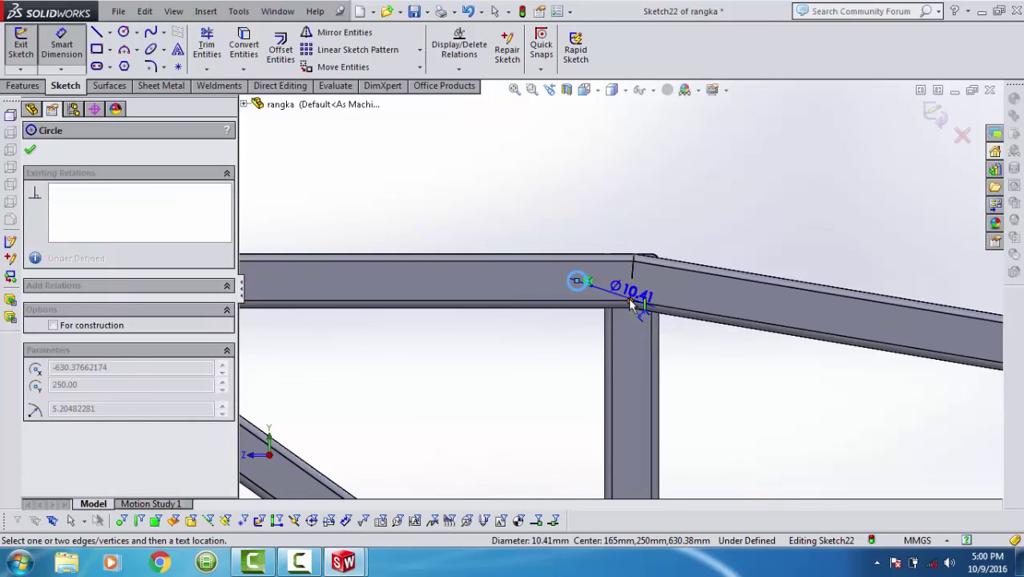
pyautogui.click(631, 302)
pyautogui.click(590, 202)
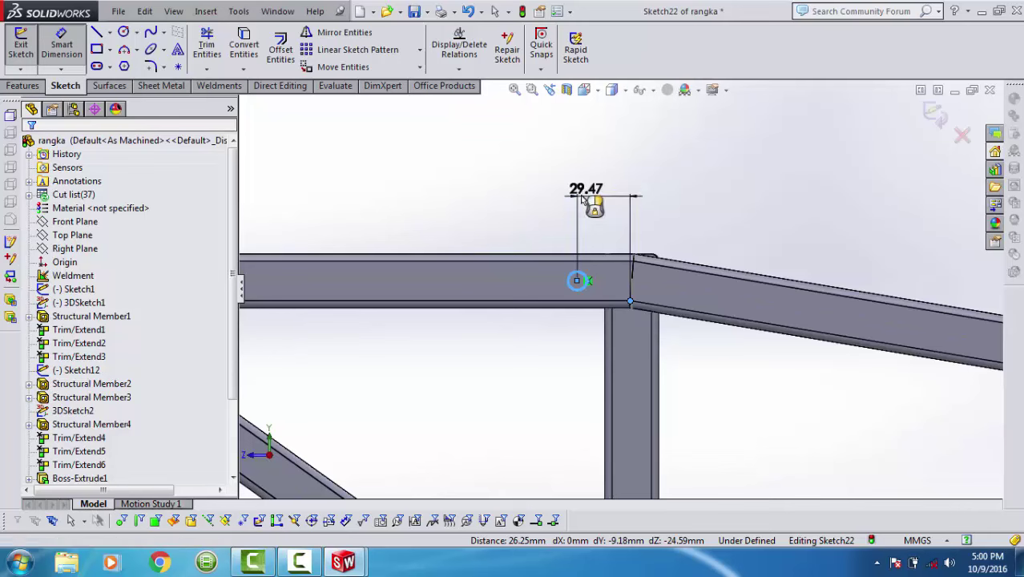
pyautogui.write('3')
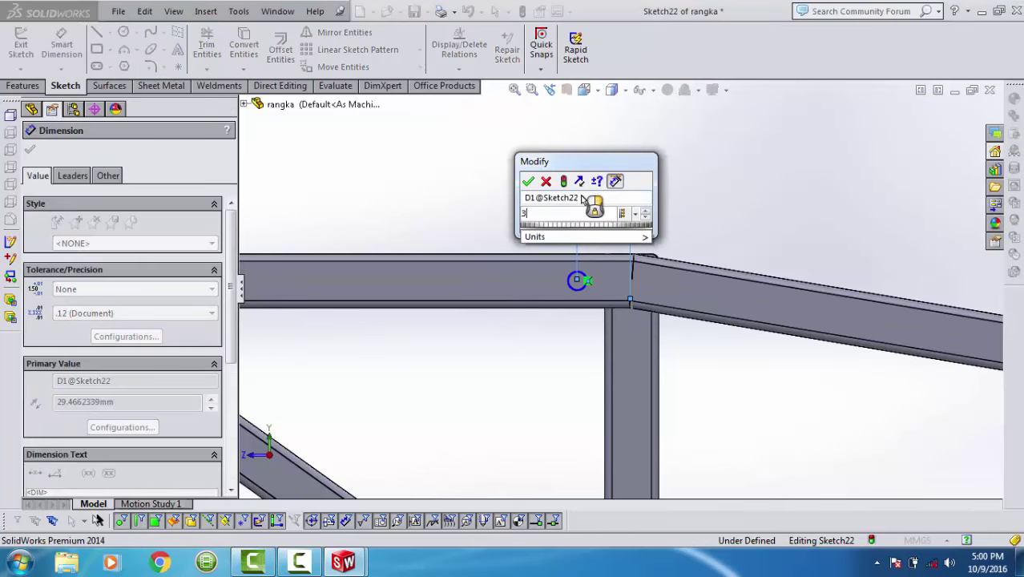
pyautogui.write('0')
pyautogui.press('Return')
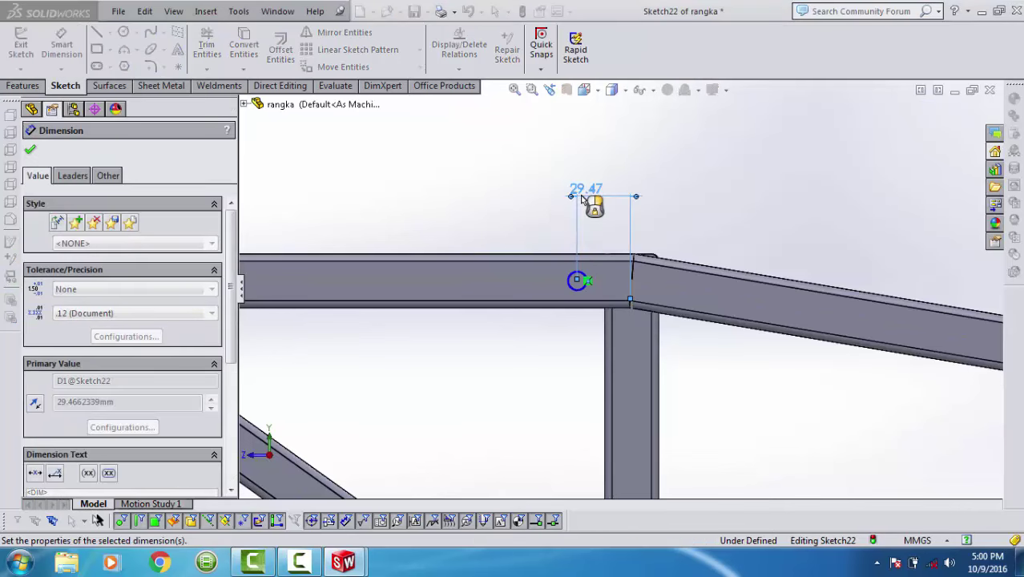
pyautogui.click(567, 280)
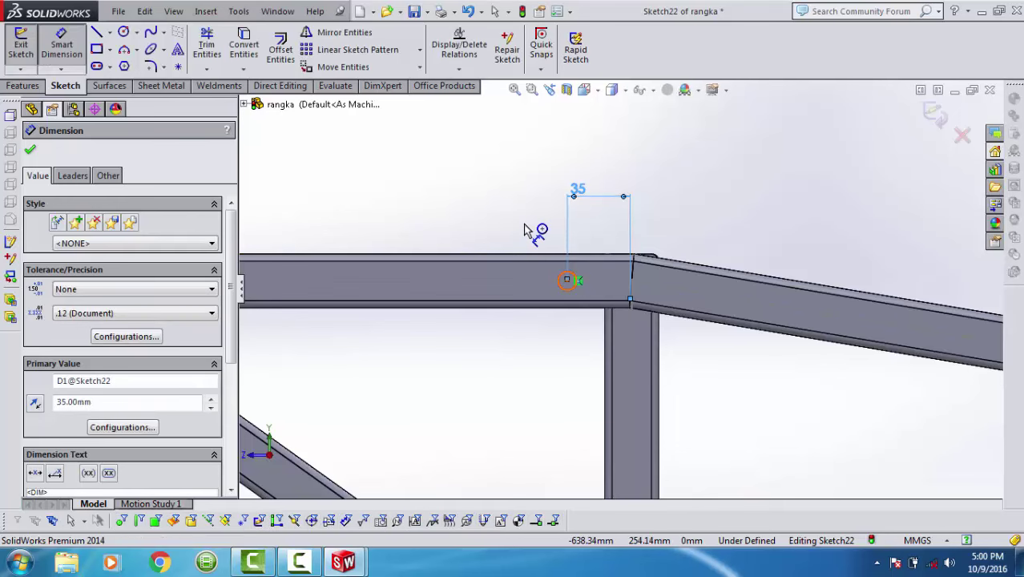
pyautogui.click(525, 228)
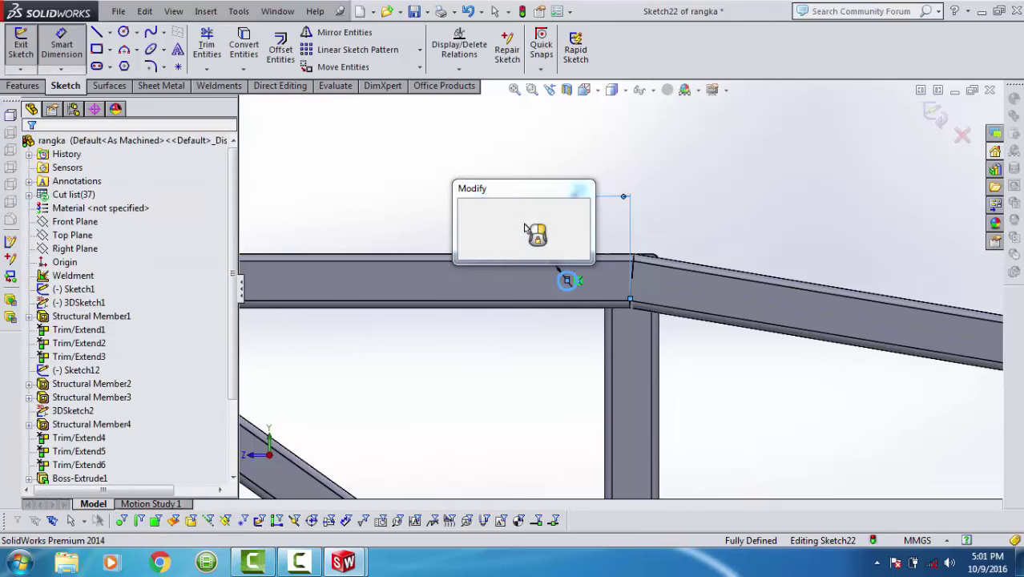
pyautogui.press('Return')
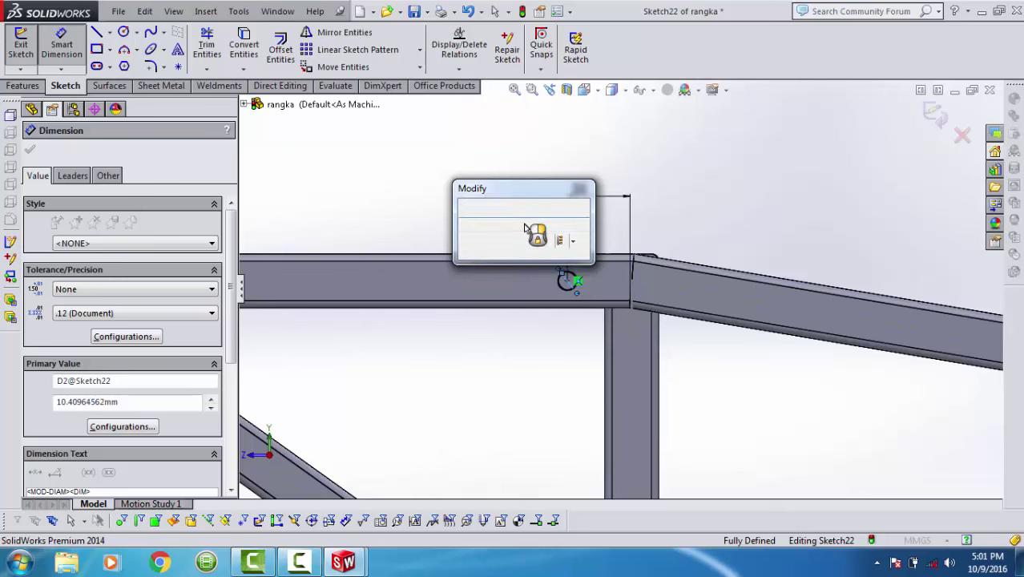
pyautogui.click(20, 44)
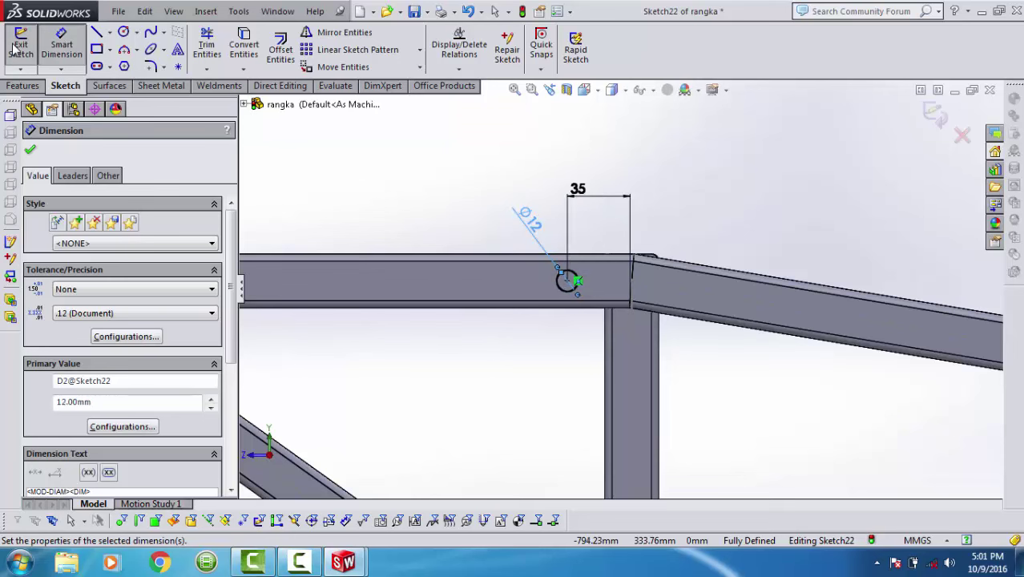
# Extrude the 12 mm circle sketch as a Blind boss with 55 mm depth.
pyautogui.click(17, 47)
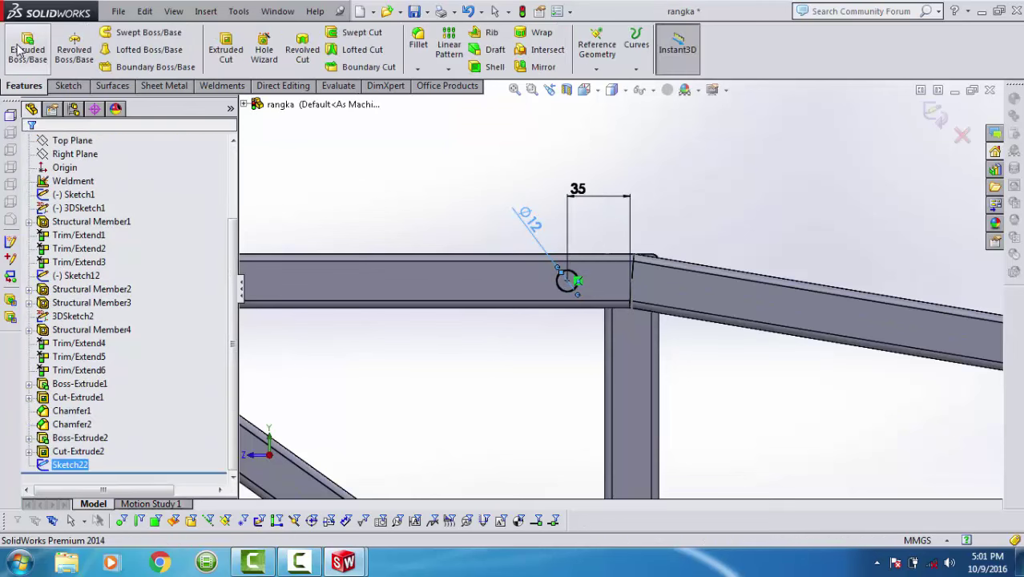
pyautogui.click(22, 48)
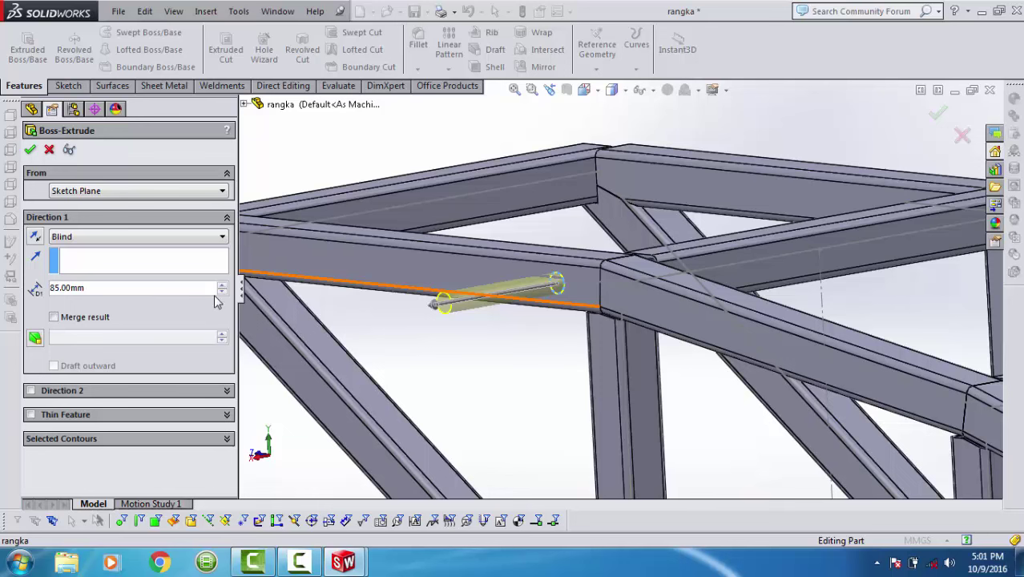
pyautogui.click(222, 293)
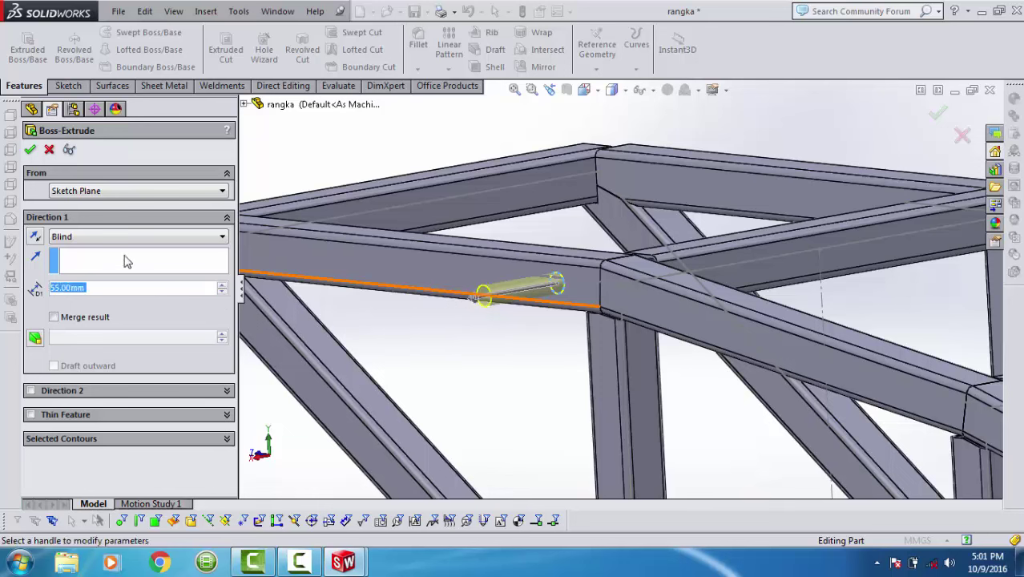
pyautogui.click(28, 151)
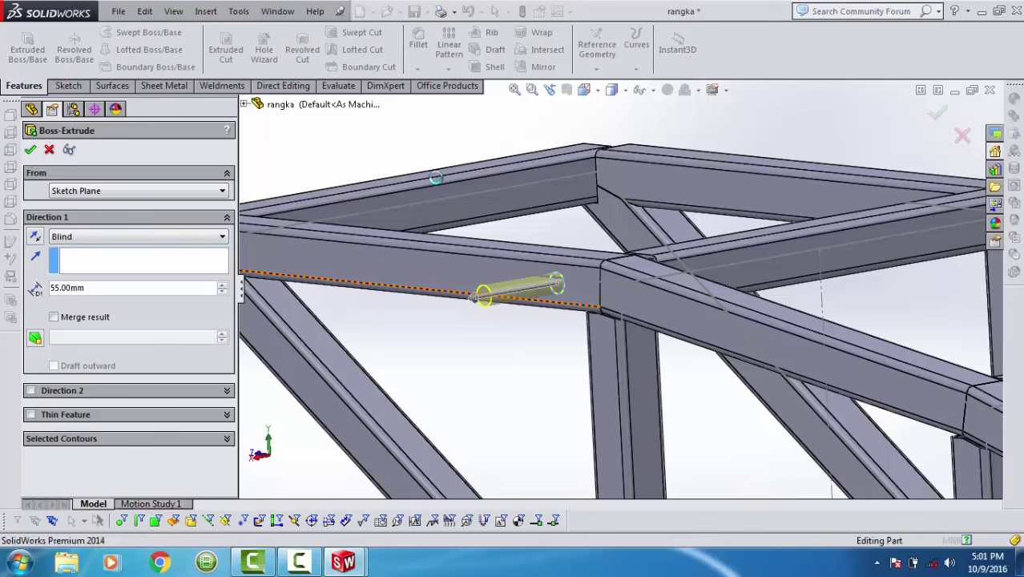
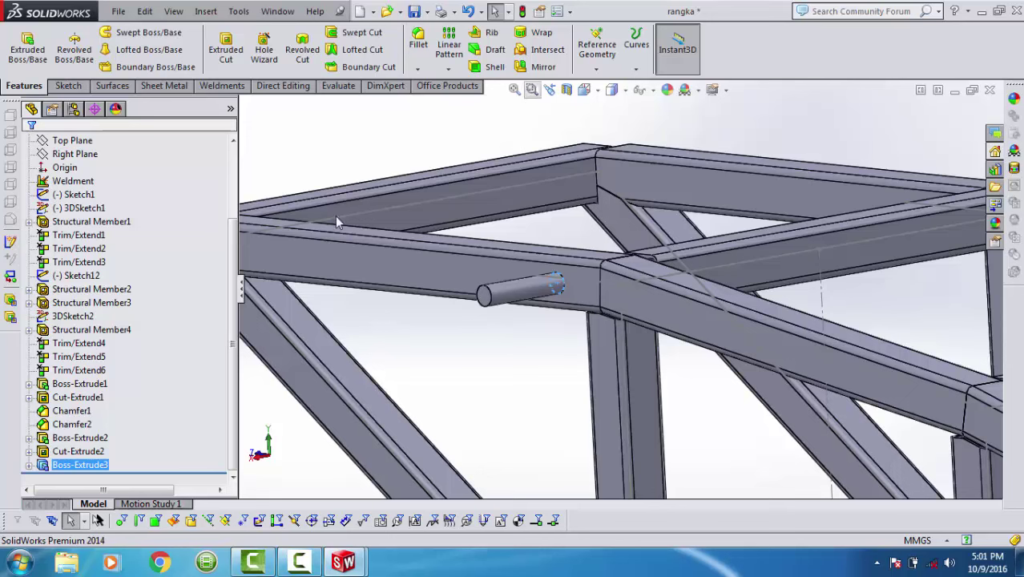
# Mirror the small Boss-Extrude3 cylinder body across the Right Plane as Mirror2, using bodies instead of features.
pyautogui.click(543, 69)
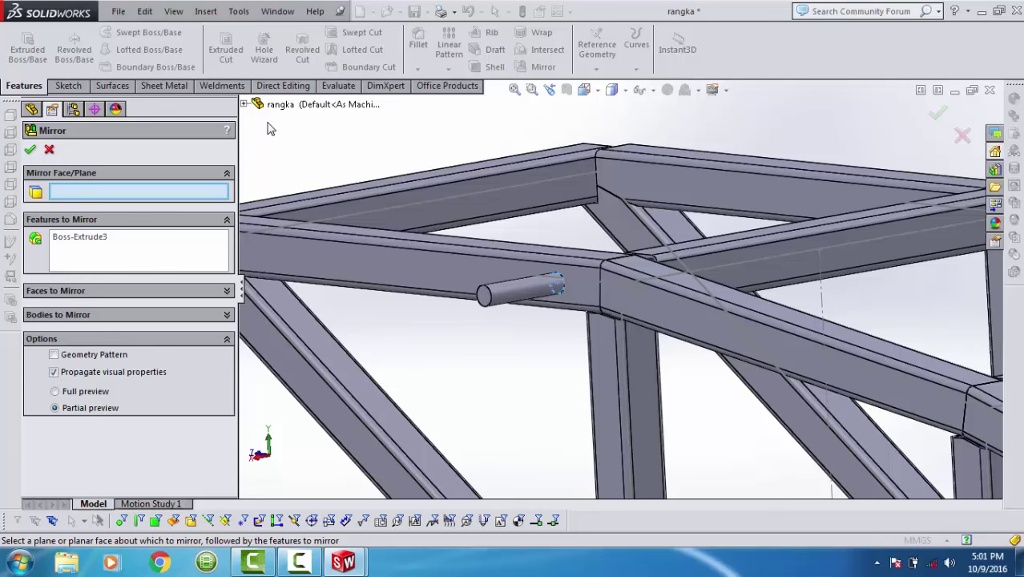
pyautogui.click(519, 95)
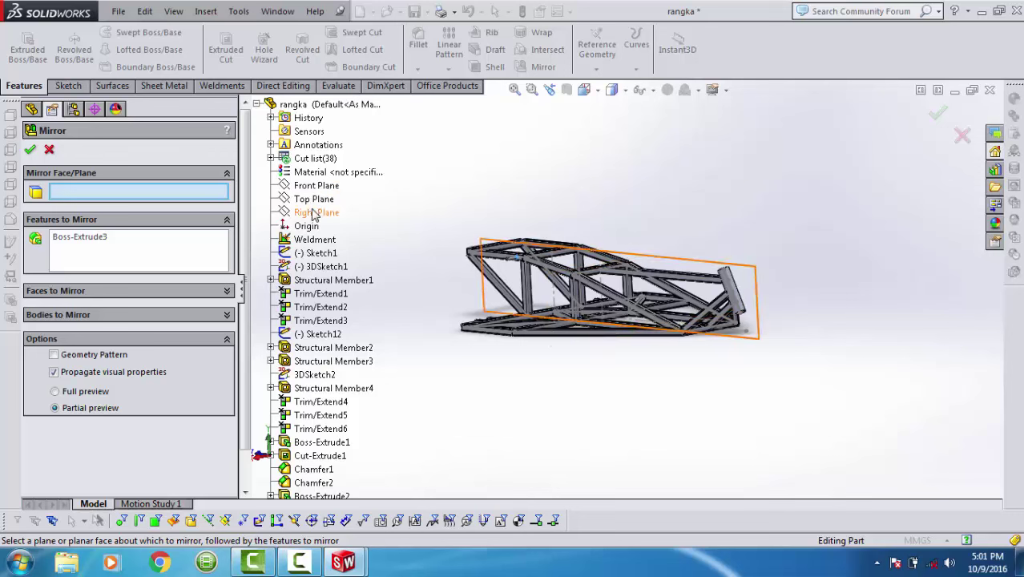
pyautogui.click(314, 213)
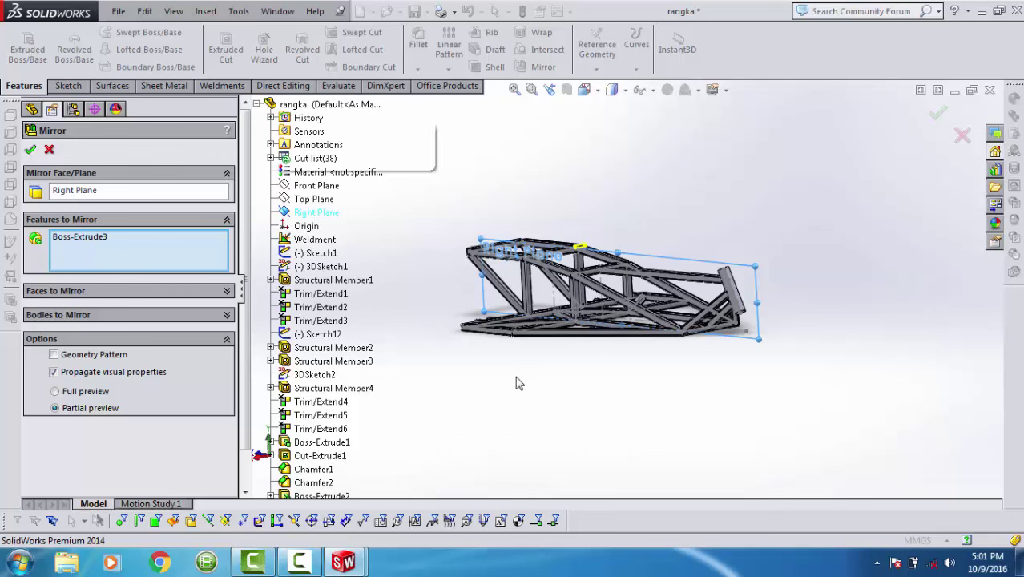
pyautogui.rightClick(202, 254)
pyautogui.click(234, 259)
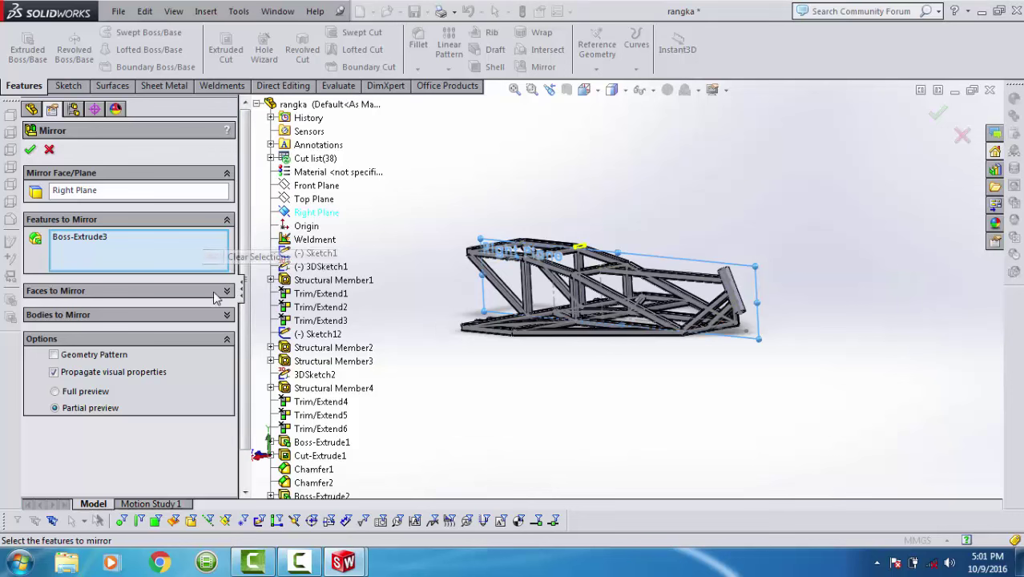
pyautogui.click(226, 315)
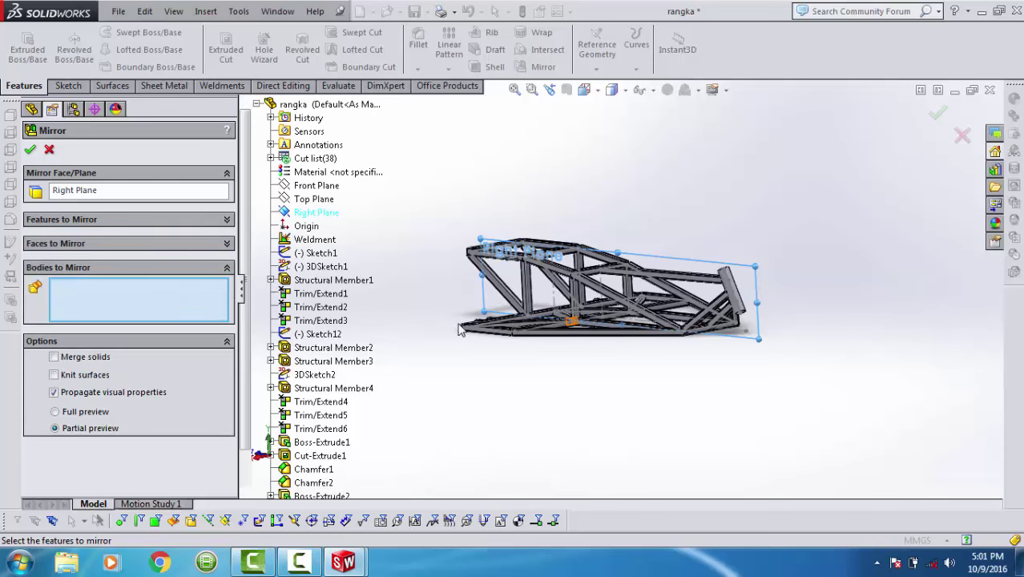
pyautogui.scroll(-3, 496, 242)
pyautogui.scroll(-2, 496, 242)
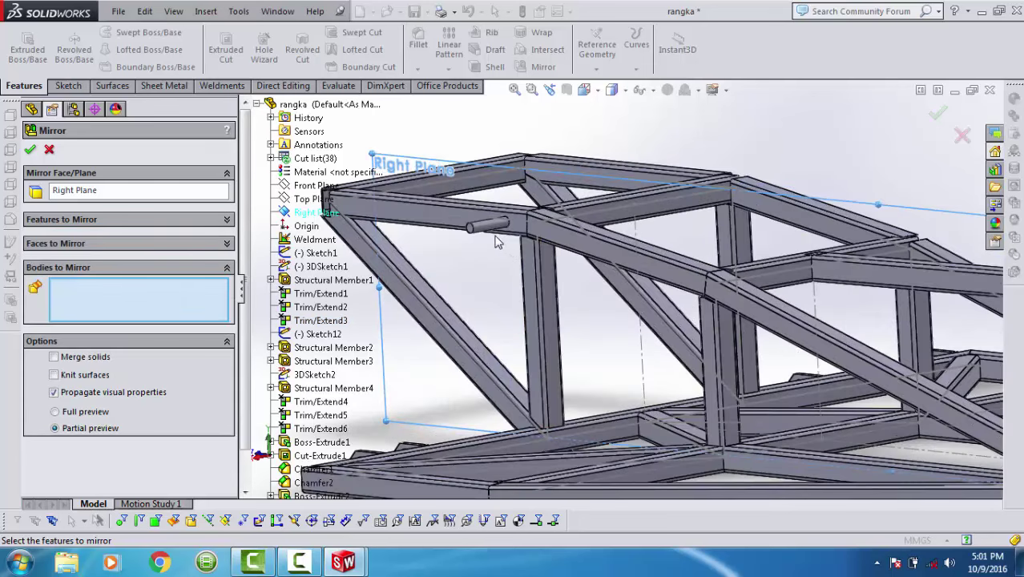
pyautogui.click(490, 229)
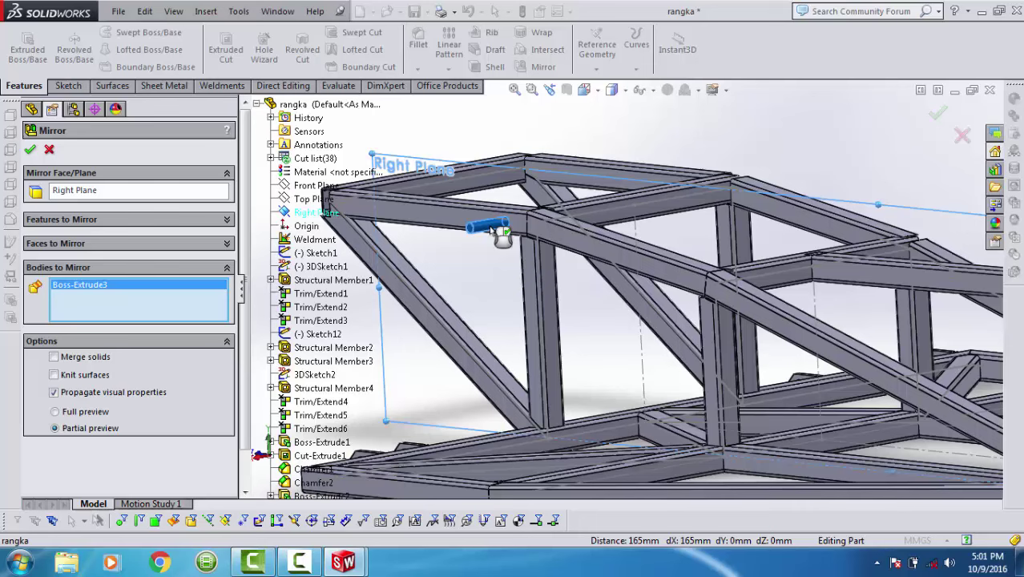
pyautogui.rightClick(495, 228)
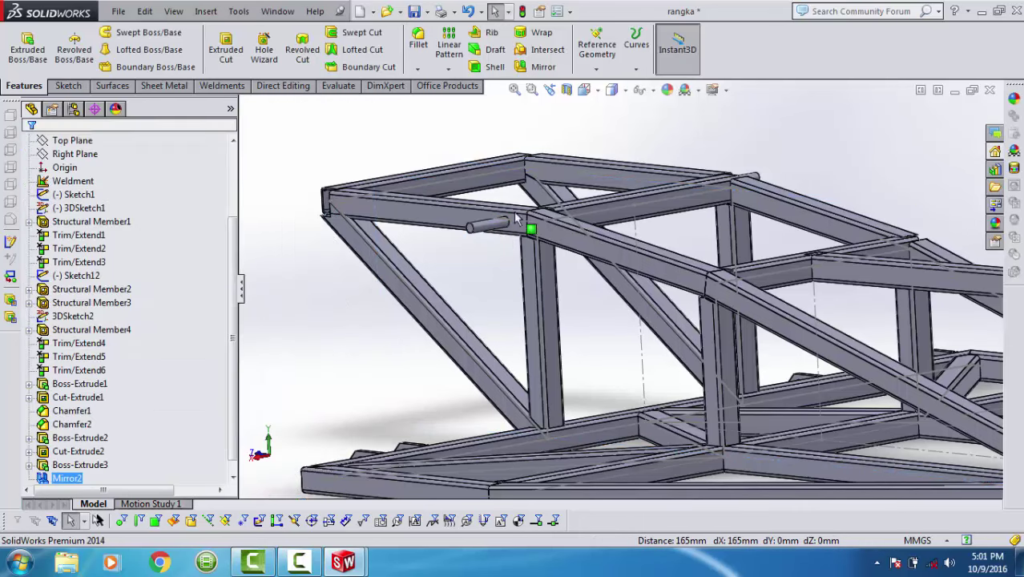
# Save the rangka frame part and close it to return to Assem1.
pyautogui.click(427, 13)
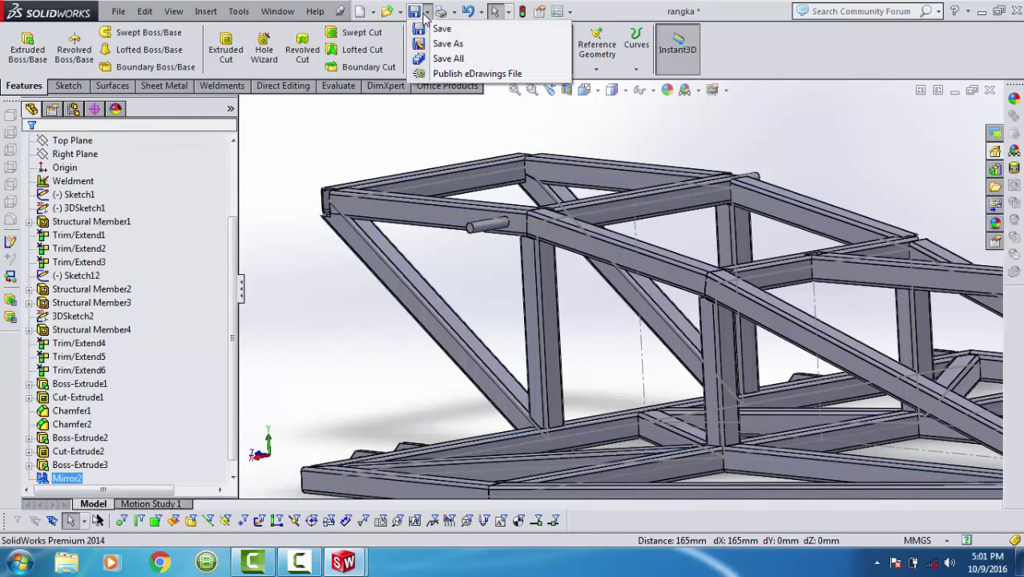
pyautogui.click(423, 14)
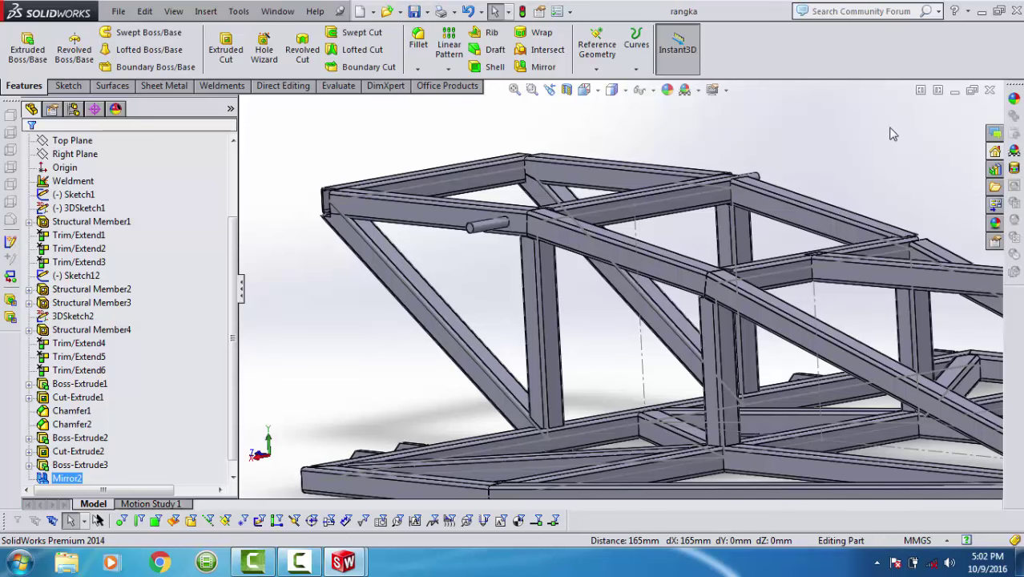
pyautogui.click(992, 90)
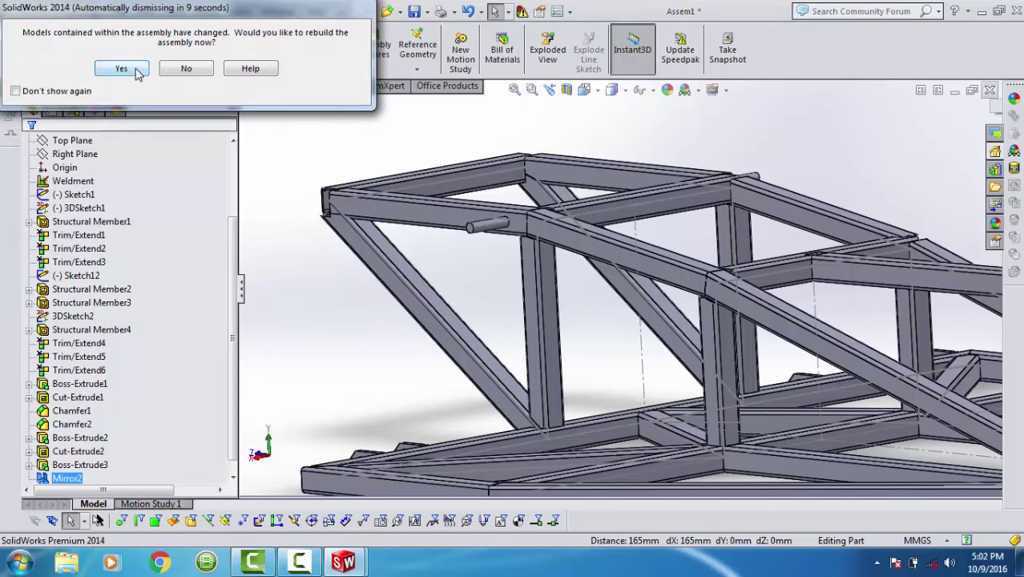
# Rebuild Assem1 with the updated frame and select the shock absorber's upper mount hole.
pyautogui.click(135, 69)
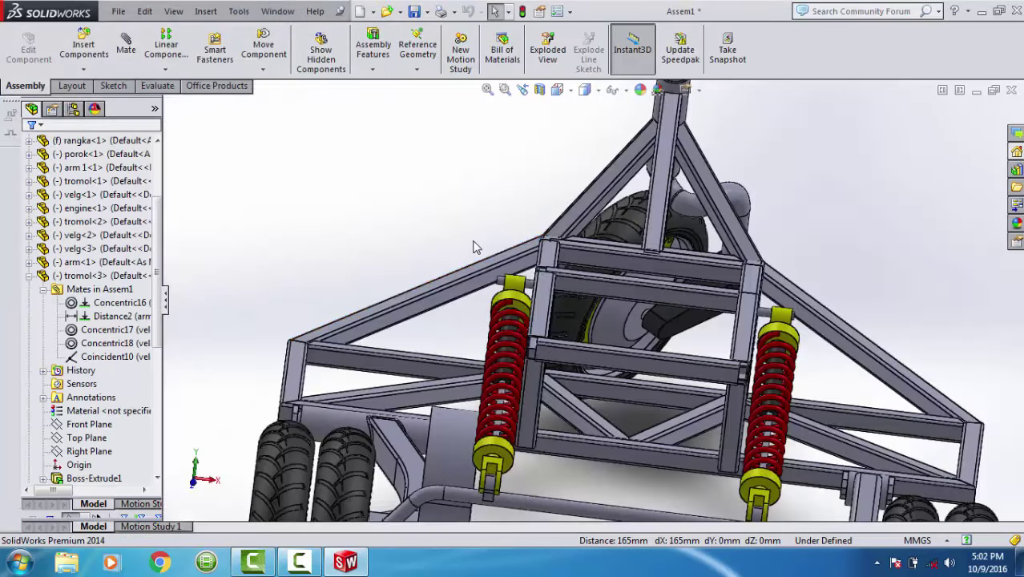
pyautogui.scroll(-3, 585, 321)
pyautogui.scroll(-3, 586, 320)
pyautogui.scroll(-2, 932, 331)
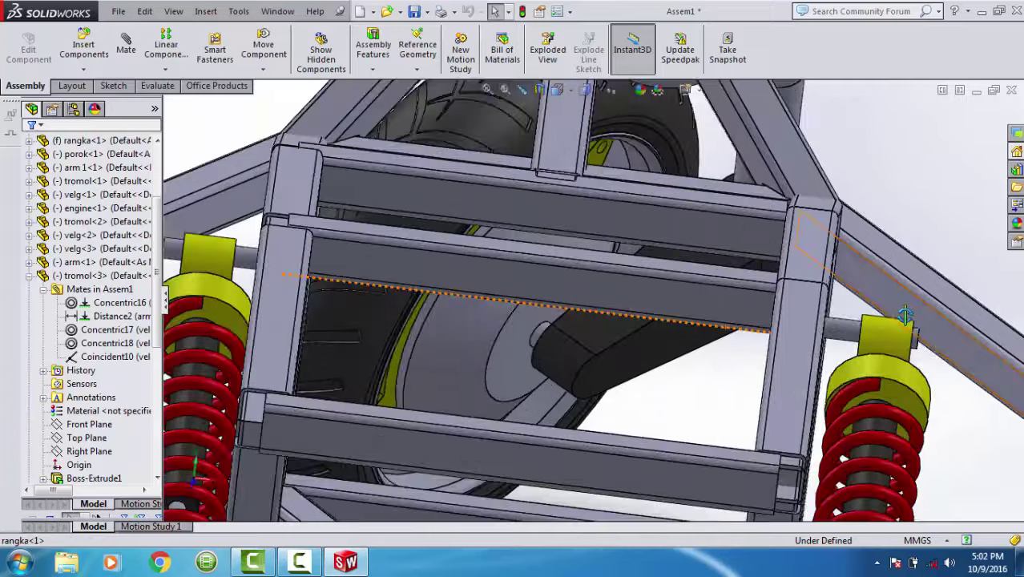
pyautogui.moveTo(933, 331); pyautogui.dragTo(261, 285, button='middle')
pyautogui.scroll(3, 261, 284)
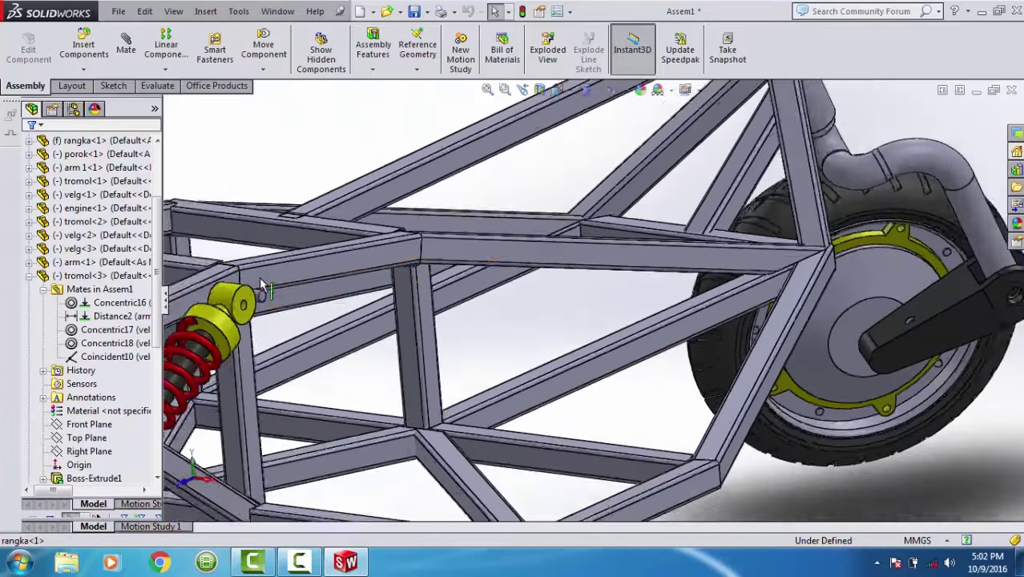
pyautogui.scroll(-2, 253, 292)
pyautogui.scroll(-2, 336, 305)
pyautogui.scroll(-2, 446, 355)
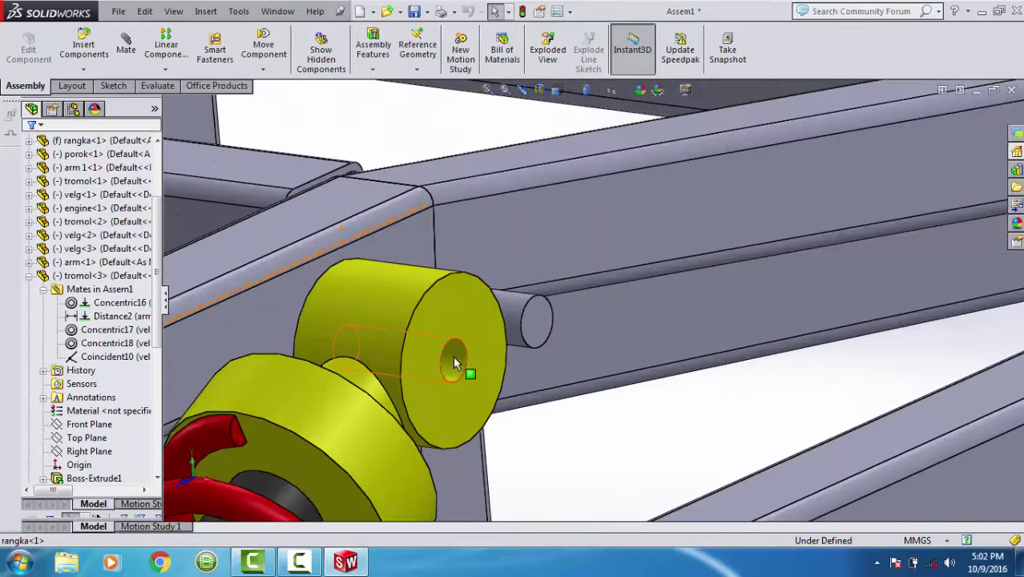
pyautogui.click(451, 358)
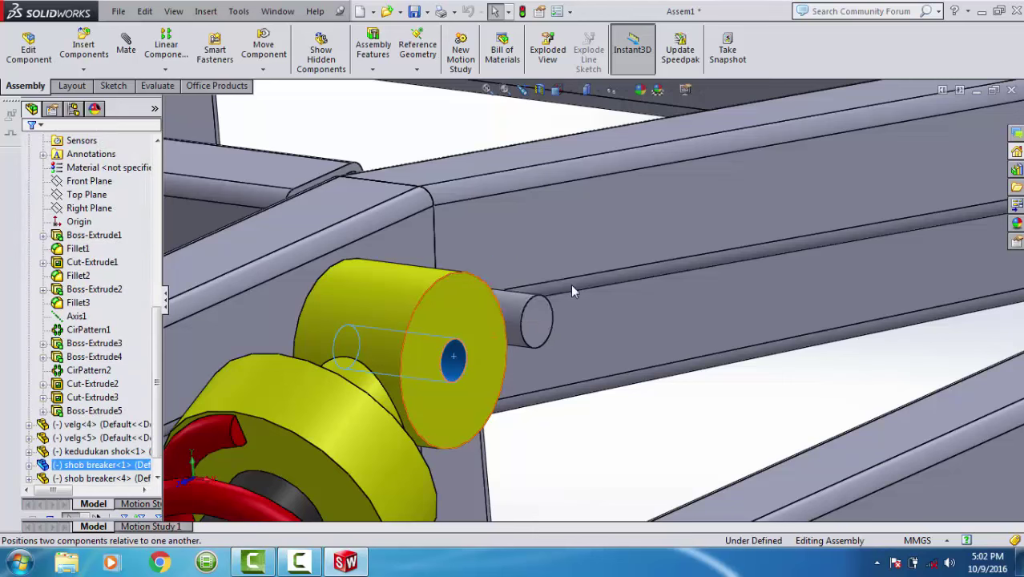
# Mate the shock's upper mount hole concentric with the new frame stub.
pyautogui.press('m')
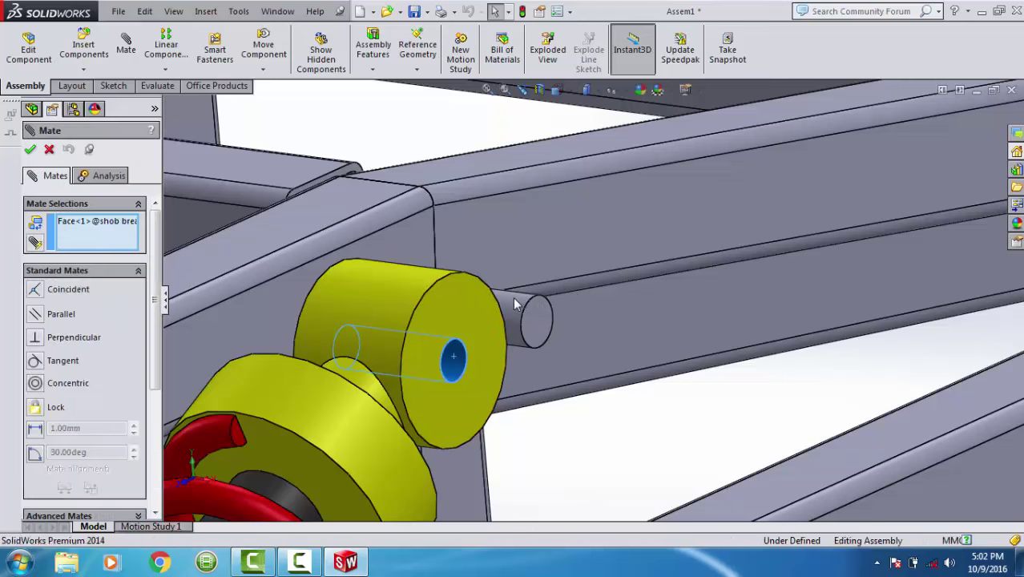
pyautogui.click(515, 303)
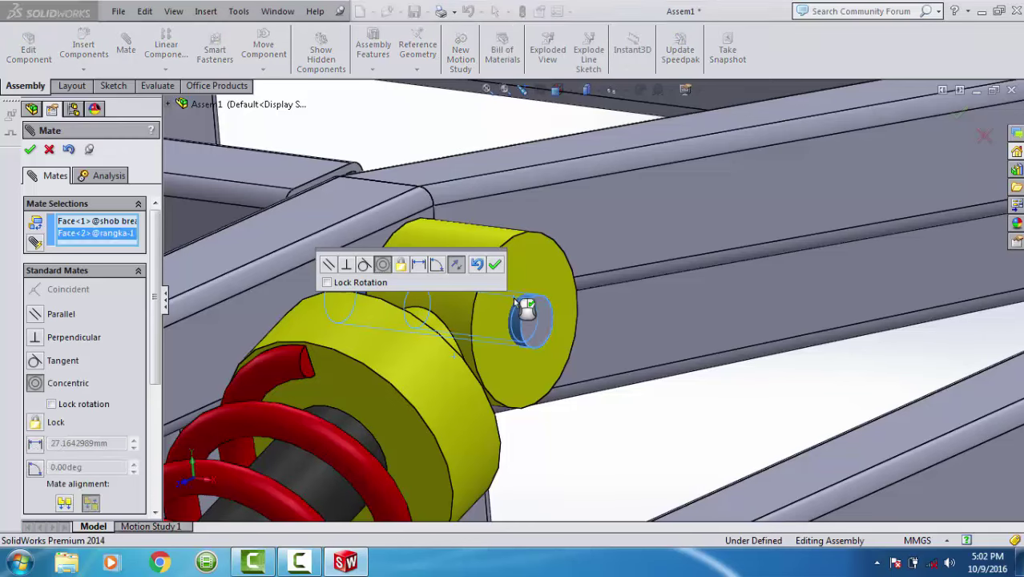
pyautogui.press('Return')
# Switch to the Right view of the tricycle.
pyautogui.scroll(3, 515, 304)
pyautogui.scroll(3, 515, 303)
pyautogui.scroll(3, 514, 297)
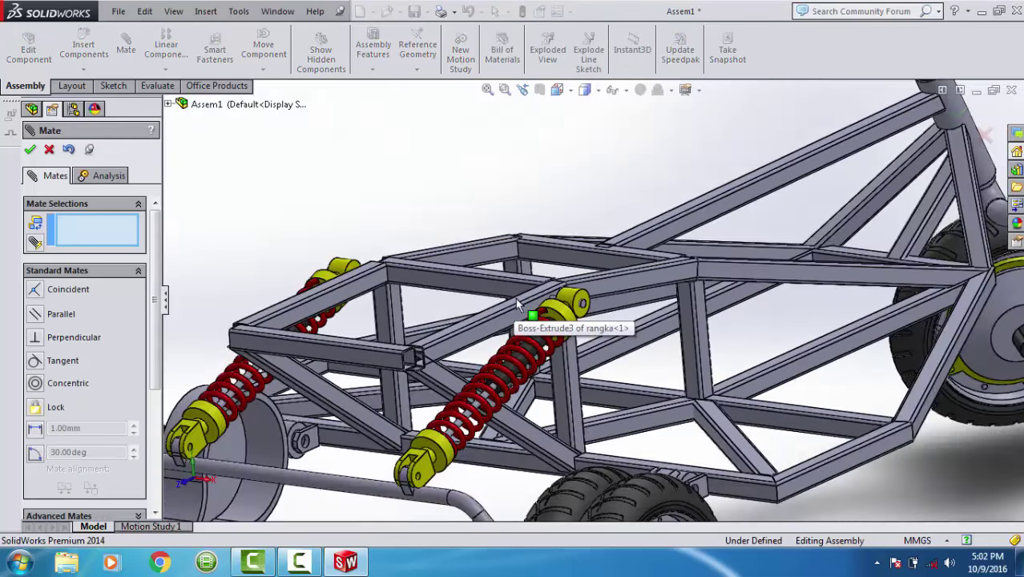
pyautogui.scroll(3, 515, 298)
pyautogui.scroll(2, 514, 297)
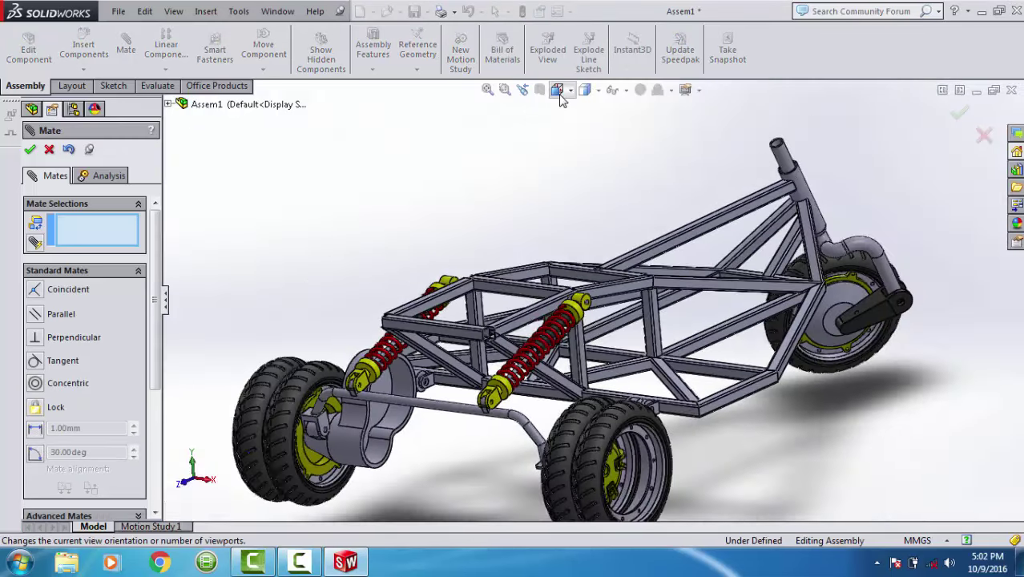
pyautogui.click(559, 95)
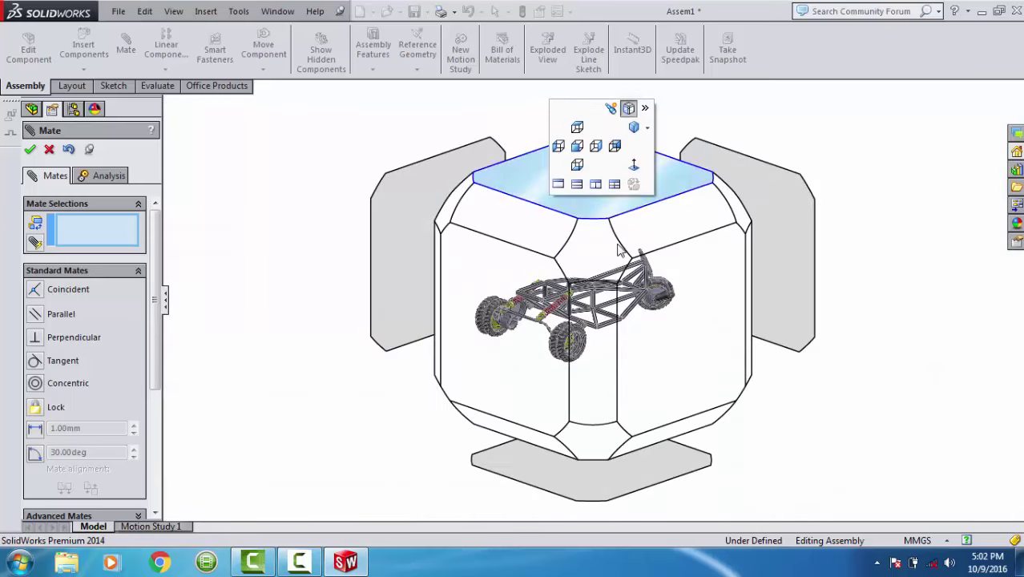
pyautogui.click(652, 316)
pyautogui.scroll(-2, 618, 295)
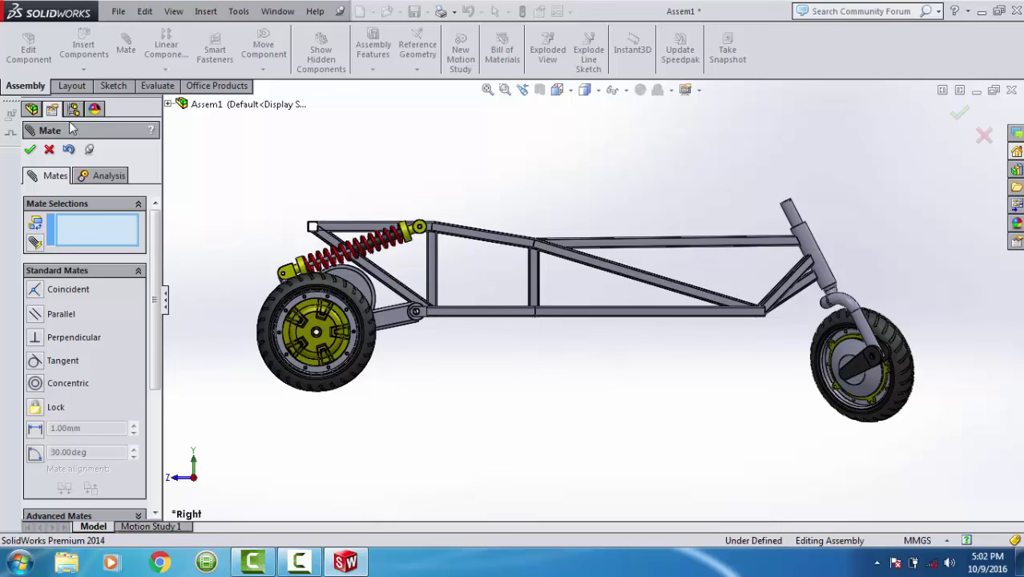
# Close the Mate panel and switch to an Isometric view focused on the head tube.
pyautogui.click(29, 152)
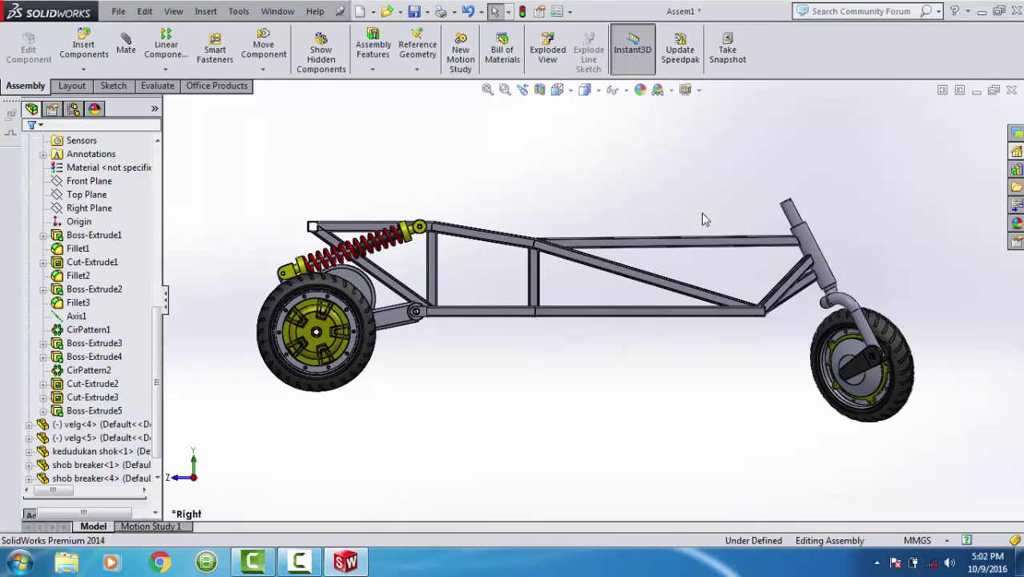
pyautogui.moveTo(560, 215)
pyautogui.mouseDown(button='middle')
pyautogui.moveTo(631, 298)
pyautogui.moveTo(631, 285)
pyautogui.mouseUp(button='middle')
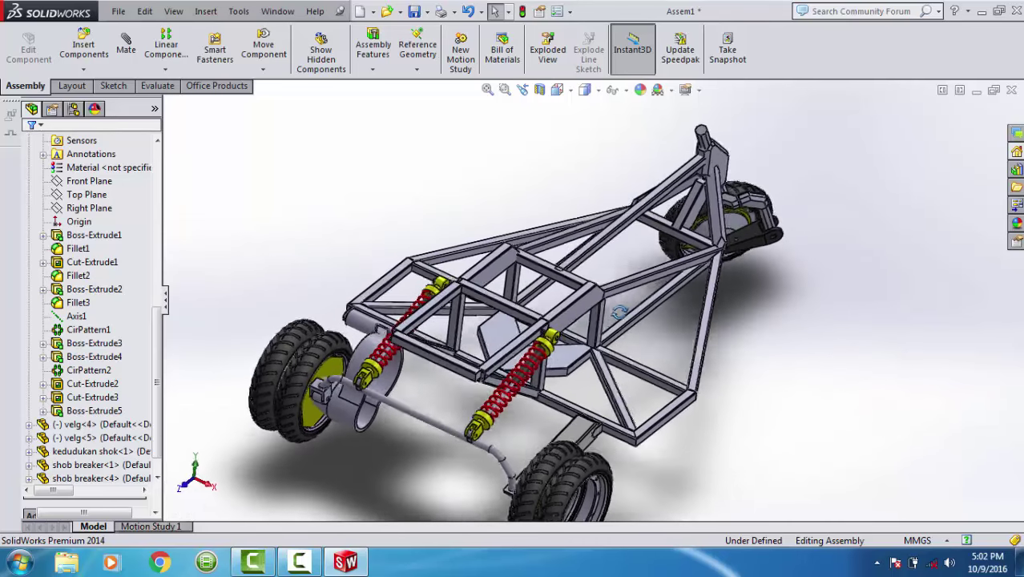
pyautogui.click(558, 89)
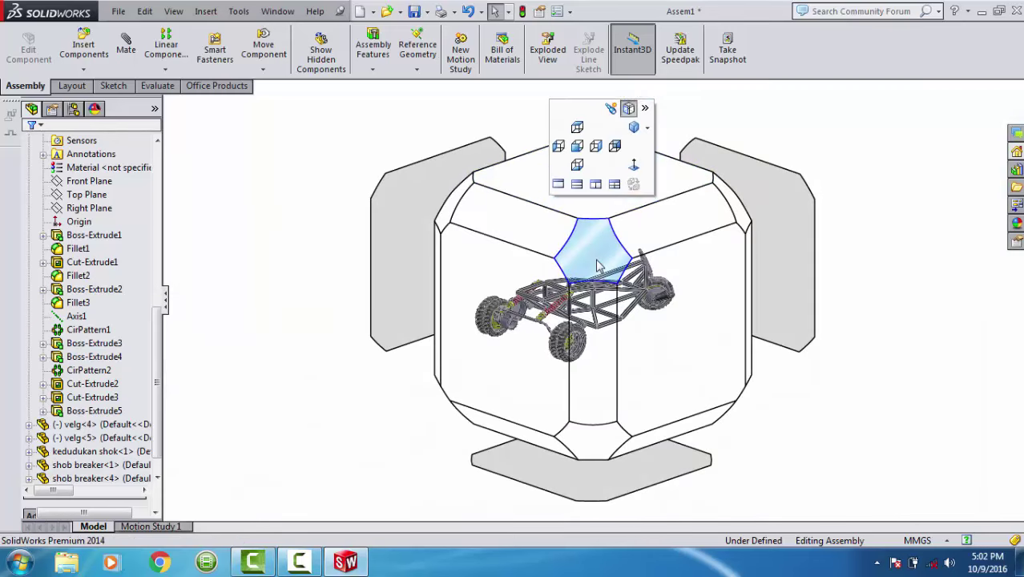
pyautogui.click(597, 266)
pyautogui.scroll(-3, 657, 207)
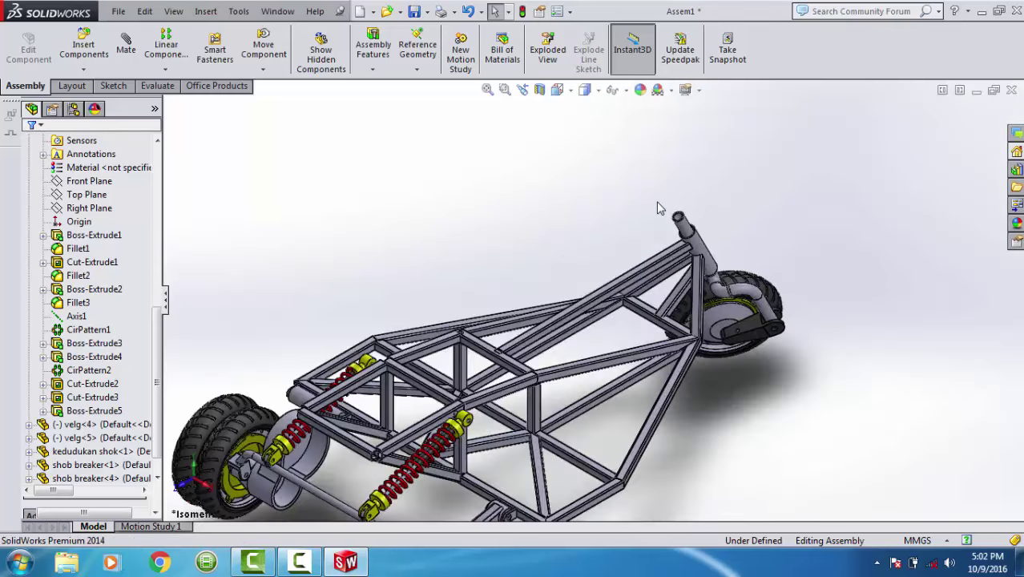
pyautogui.scroll(-2, 679, 218)
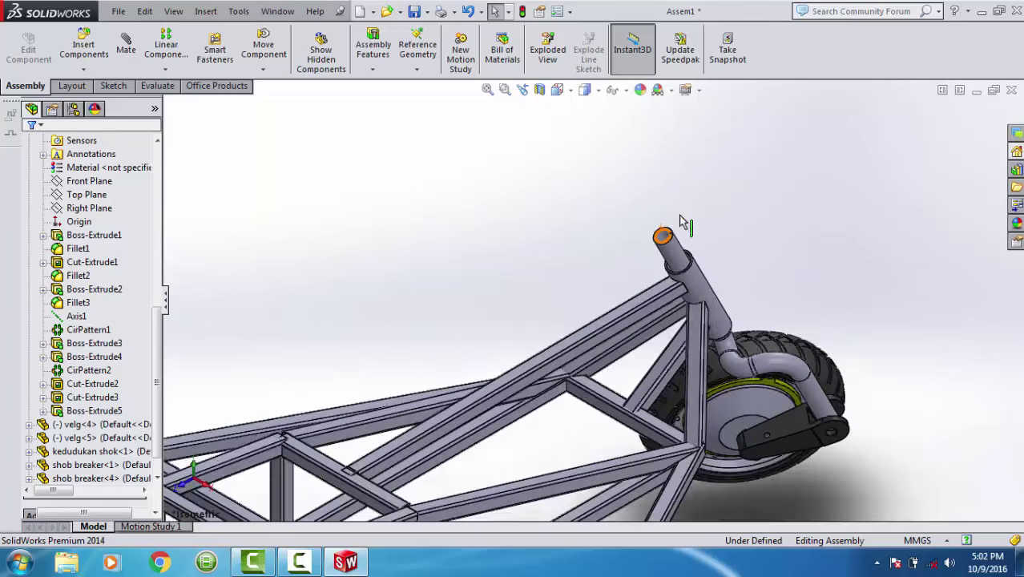
pyautogui.scroll(-2, 679, 229)
pyautogui.scroll(2, 657, 255)
pyautogui.scroll(2, 645, 272)
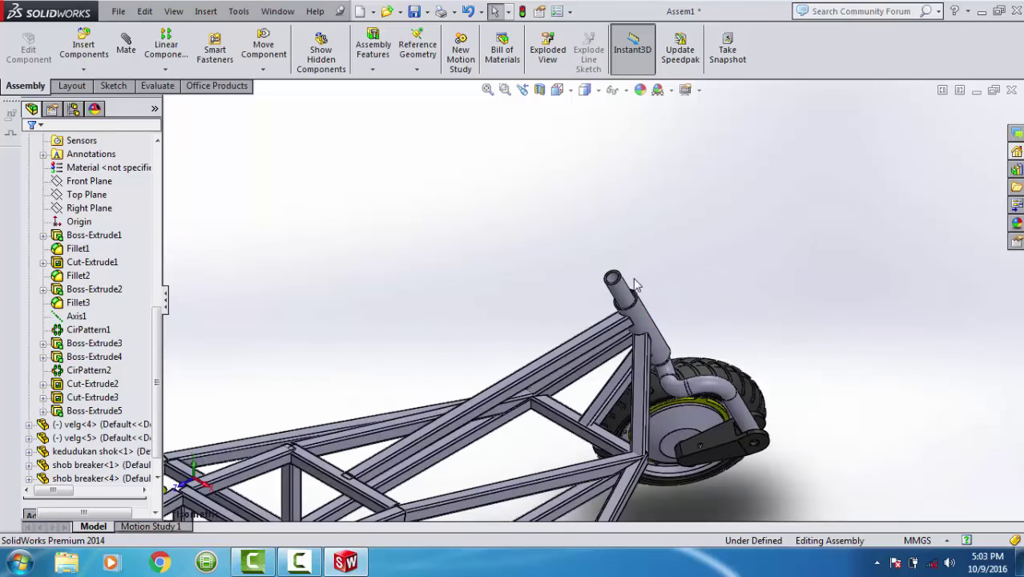
pyautogui.moveTo(576, 318); pyautogui.dragTo(408, 285, button='middle')
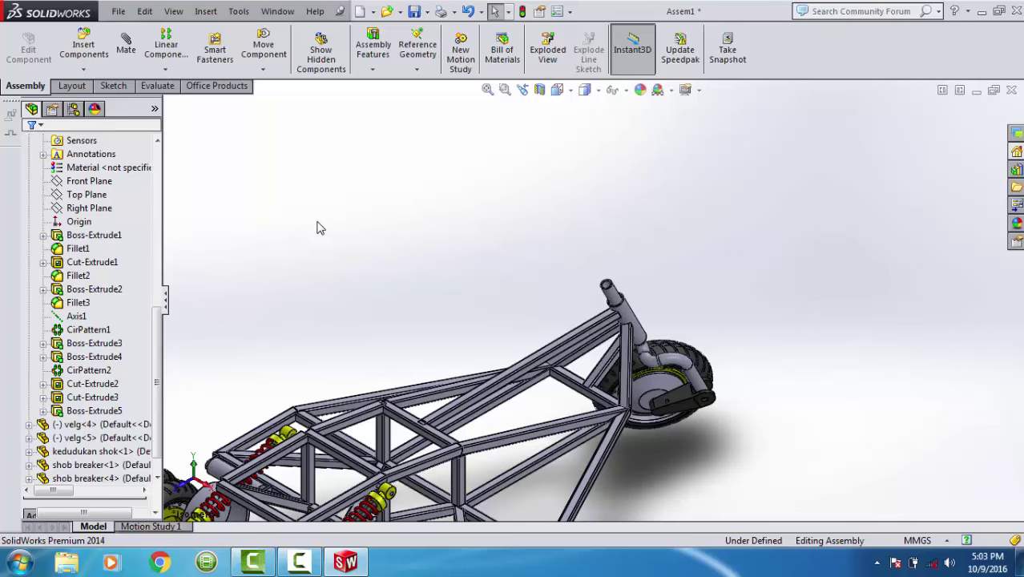
pyautogui.moveTo(415, 270); pyautogui.dragTo(404, 257, button='middle')
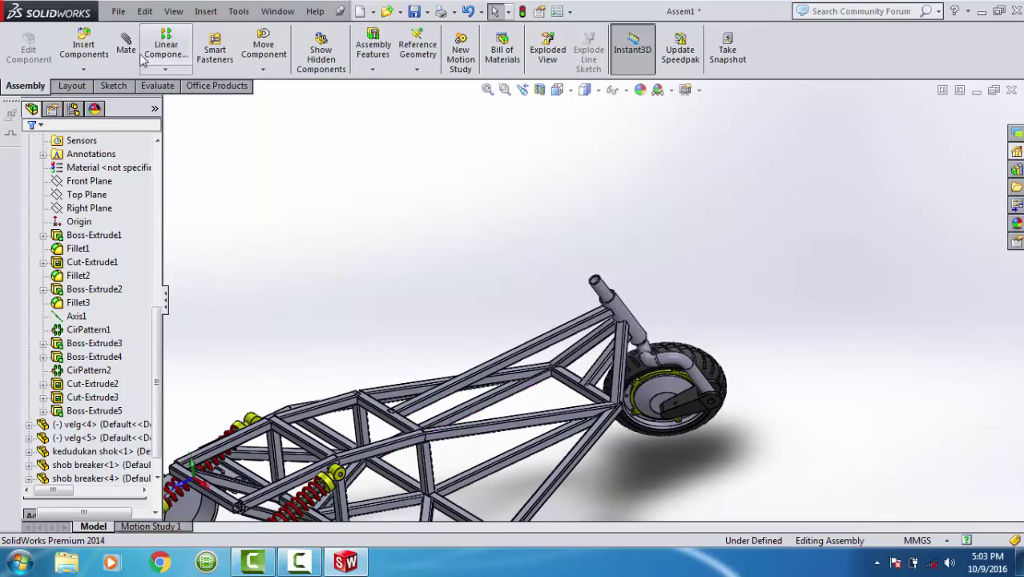
# Insert the stang' handlebar part from the frame trikel folder, placing it above the head tube.
pyautogui.click(84, 50)
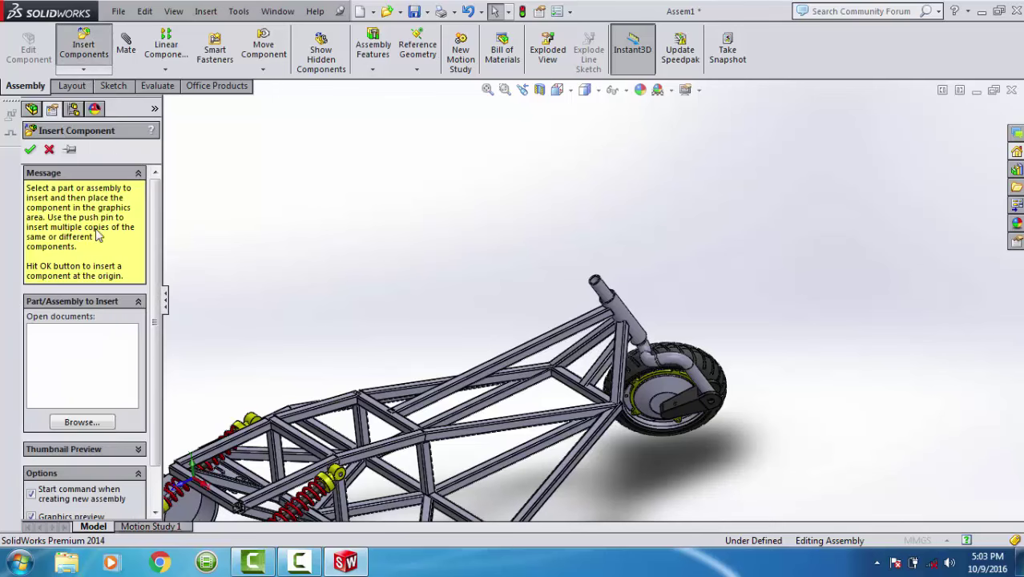
pyautogui.click(89, 422)
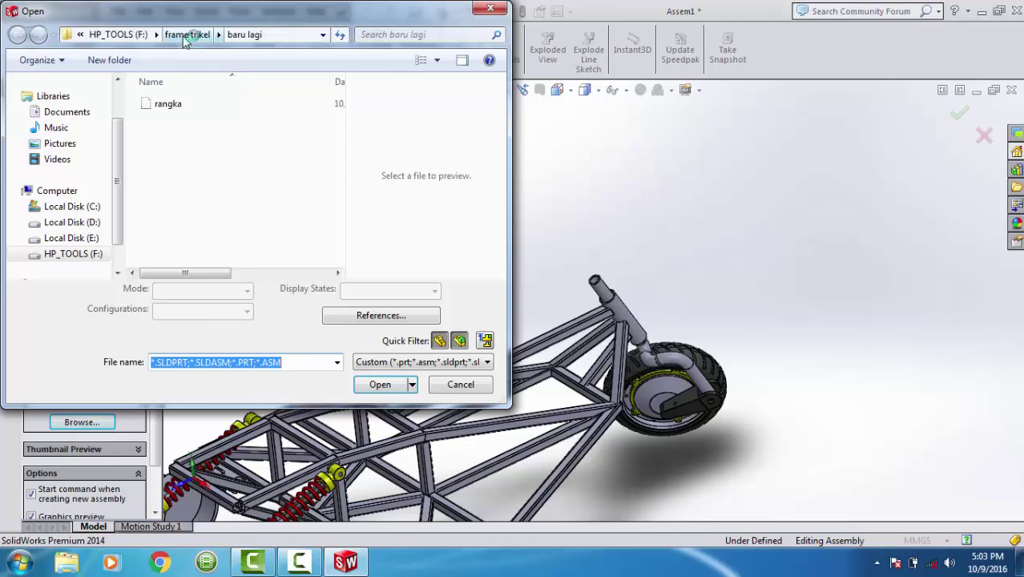
pyautogui.click(187, 34)
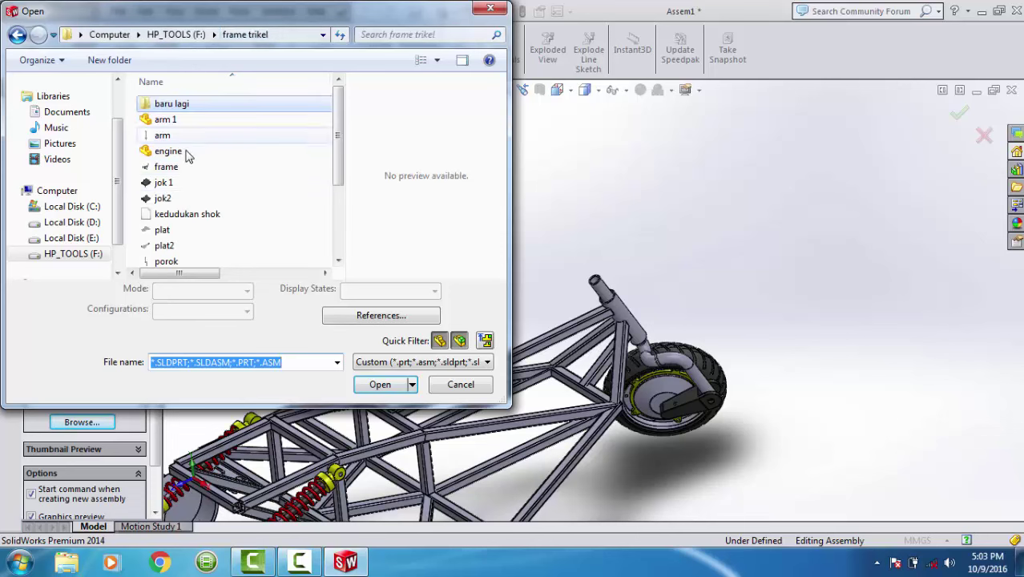
pyautogui.click(201, 231)
pyautogui.scroll(-2, 201, 236)
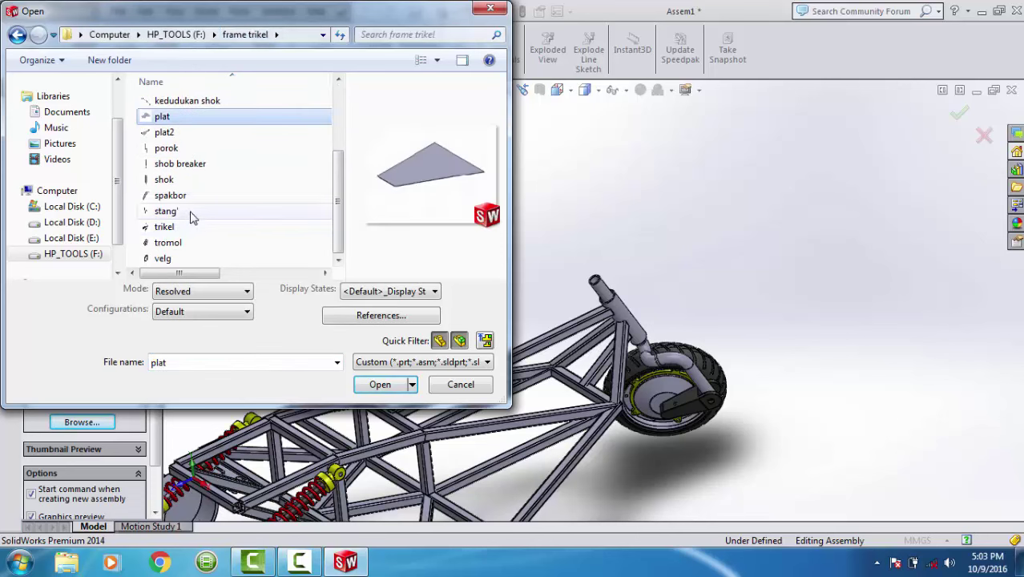
pyautogui.click(192, 213)
pyautogui.click(386, 376)
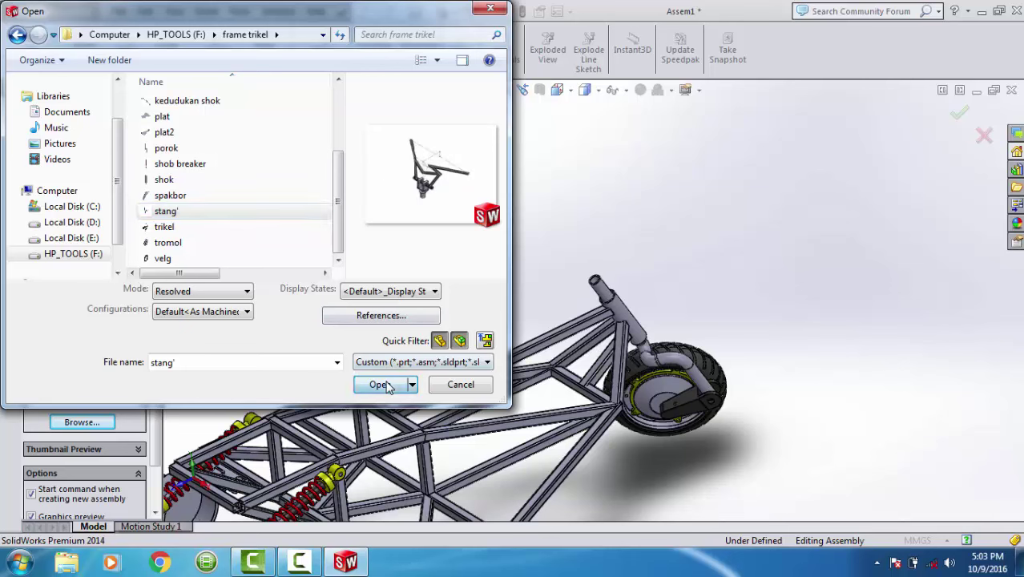
pyautogui.click(583, 249)
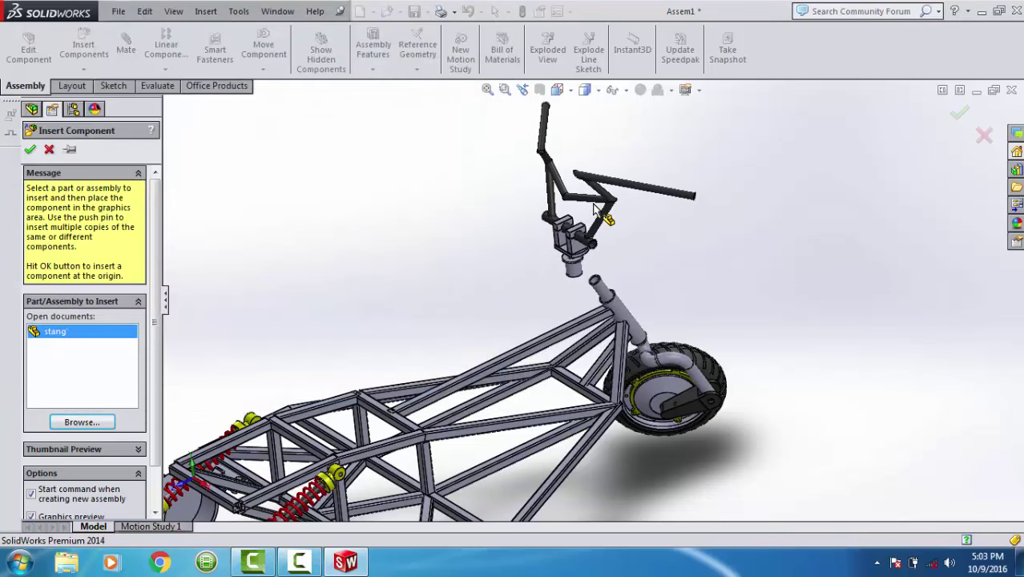
pyautogui.click(577, 269)
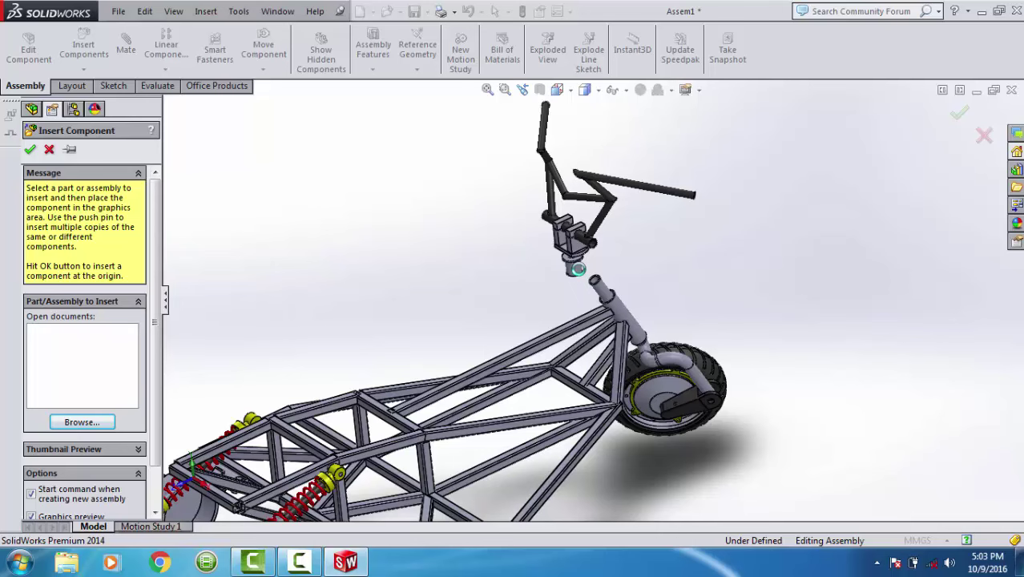
pyautogui.scroll(-2, 581, 271)
# Mate the handlebar stem concentric with the head tube.
pyautogui.click(581, 271)
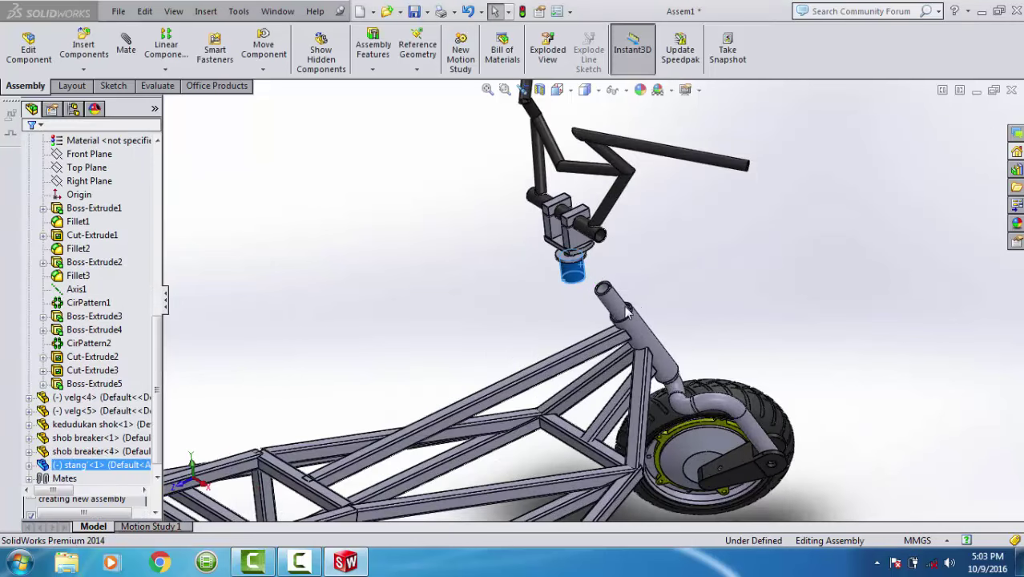
pyautogui.click(614, 304)
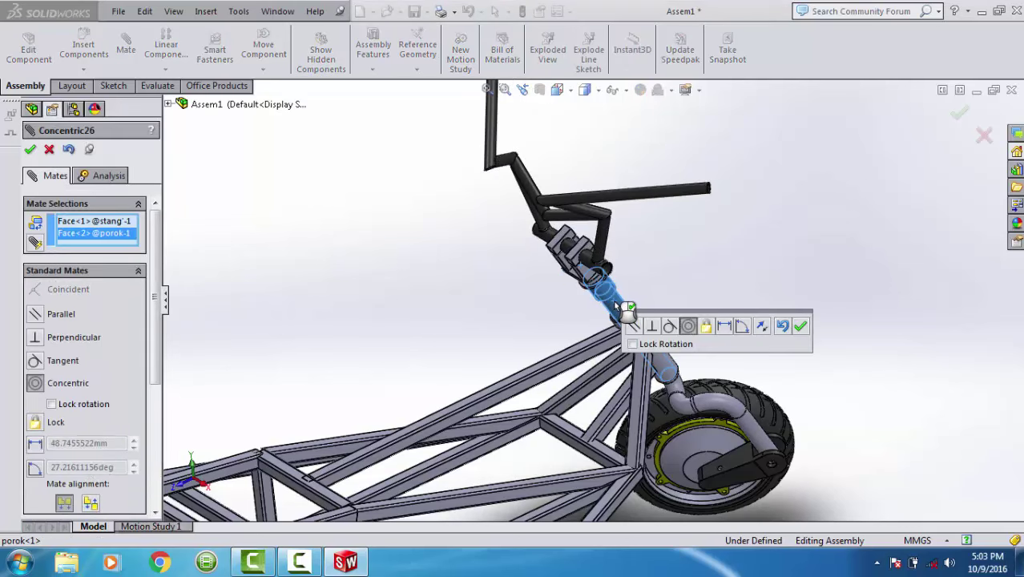
pyautogui.press('Return')
pyautogui.scroll(-2, 617, 308)
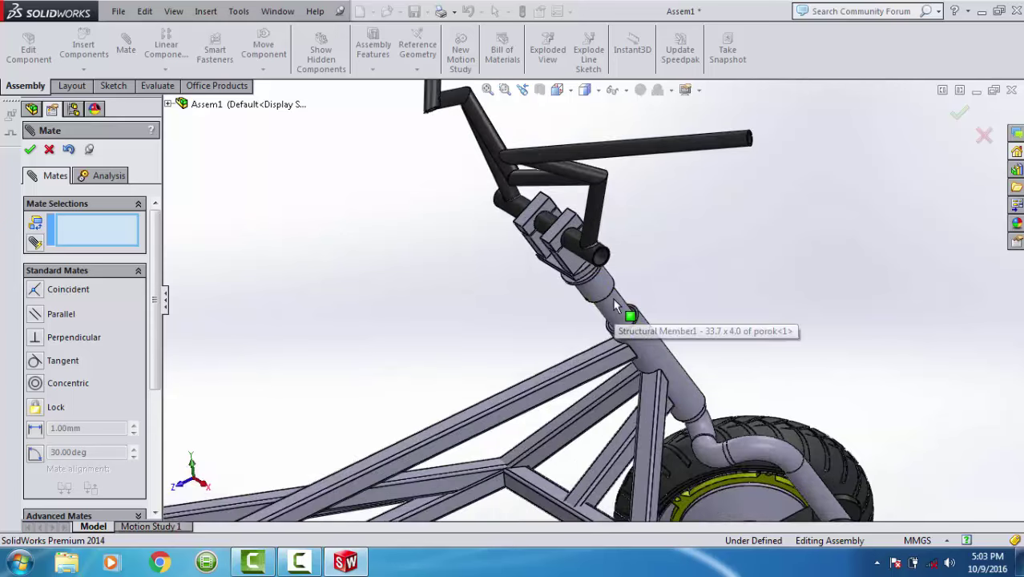
pyautogui.scroll(-2, 609, 309)
pyautogui.scroll(-2, 585, 303)
pyautogui.scroll(-2, 574, 307)
pyautogui.scroll(-2, 553, 310)
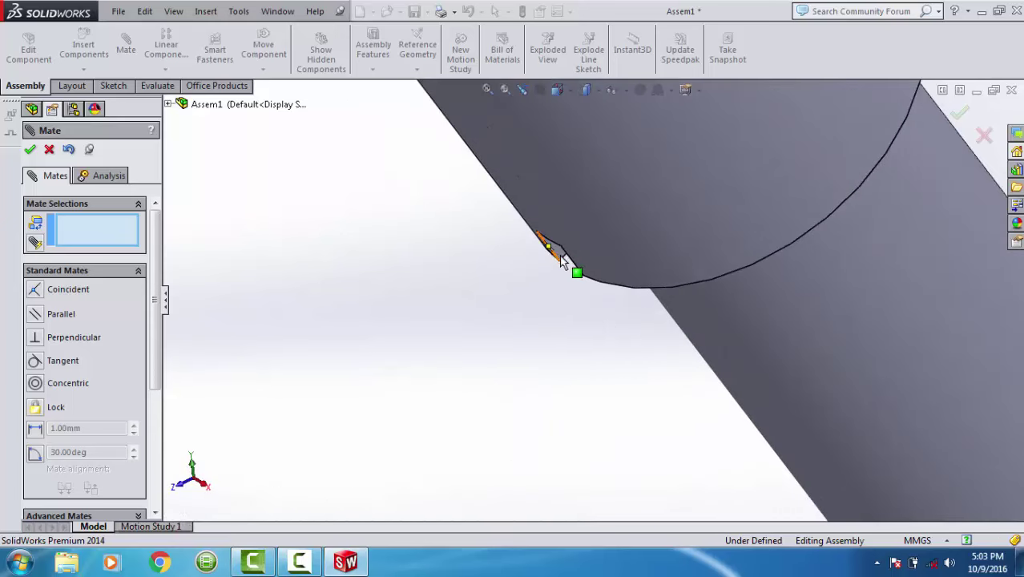
# Make the handlebar tube's end face coincident with the head tube's end face.
pyautogui.click(724, 197)
pyautogui.scroll(2, 617, 128)
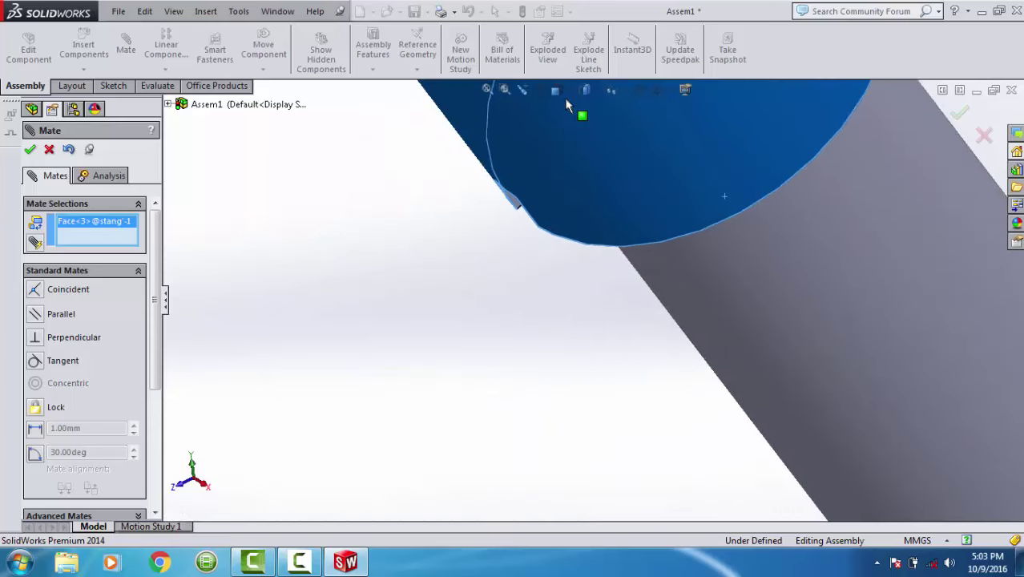
pyautogui.scroll(2, 513, 73)
pyautogui.scroll(2, 666, 200)
pyautogui.scroll(2, 681, 212)
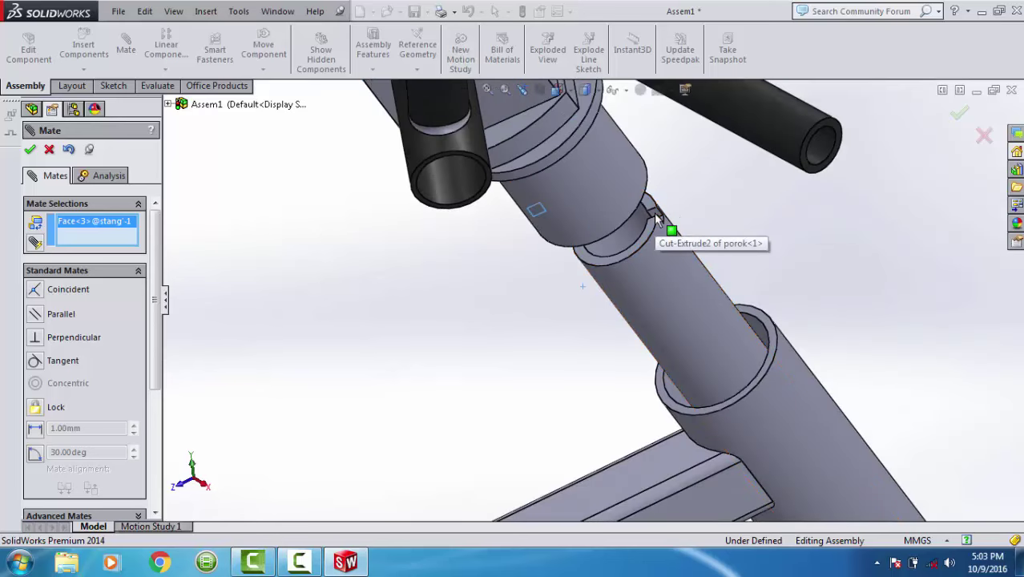
pyautogui.click(647, 245)
pyautogui.scroll(-2, 647, 244)
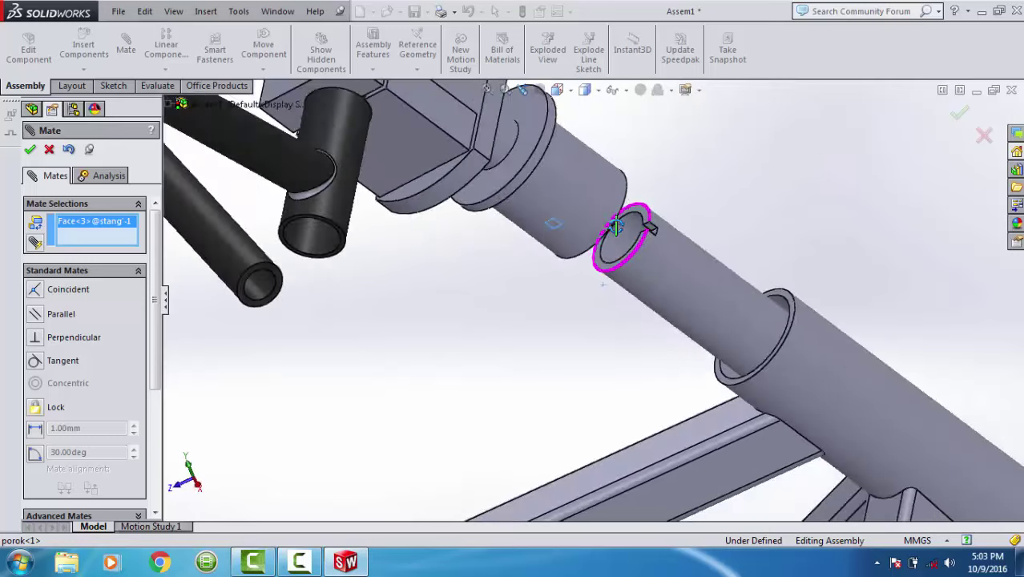
pyautogui.scroll(-2, 609, 228)
pyautogui.moveTo(579, 214); pyautogui.dragTo(642, 254, button='middle')
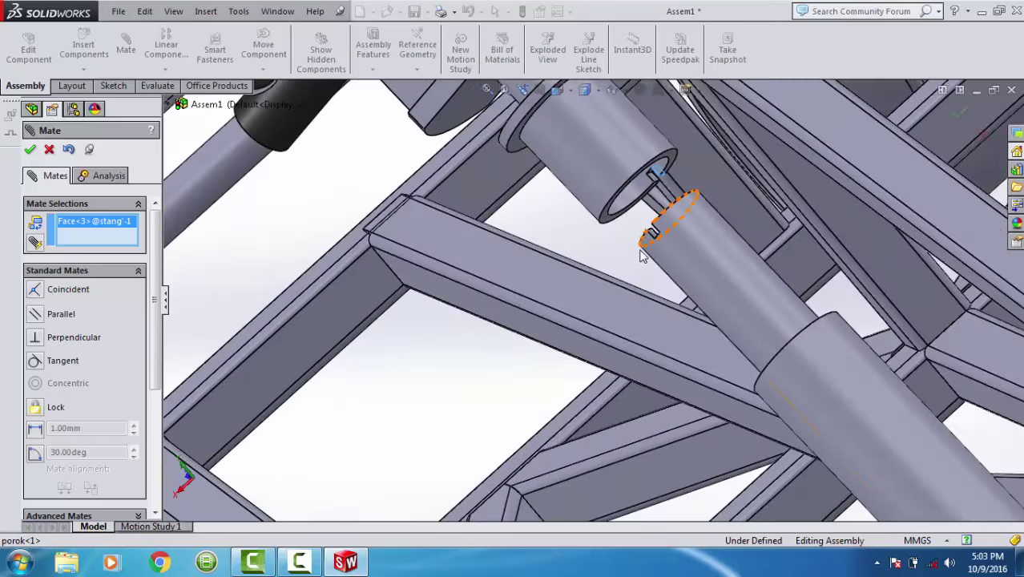
pyautogui.scroll(-2, 645, 249)
pyautogui.click(651, 240)
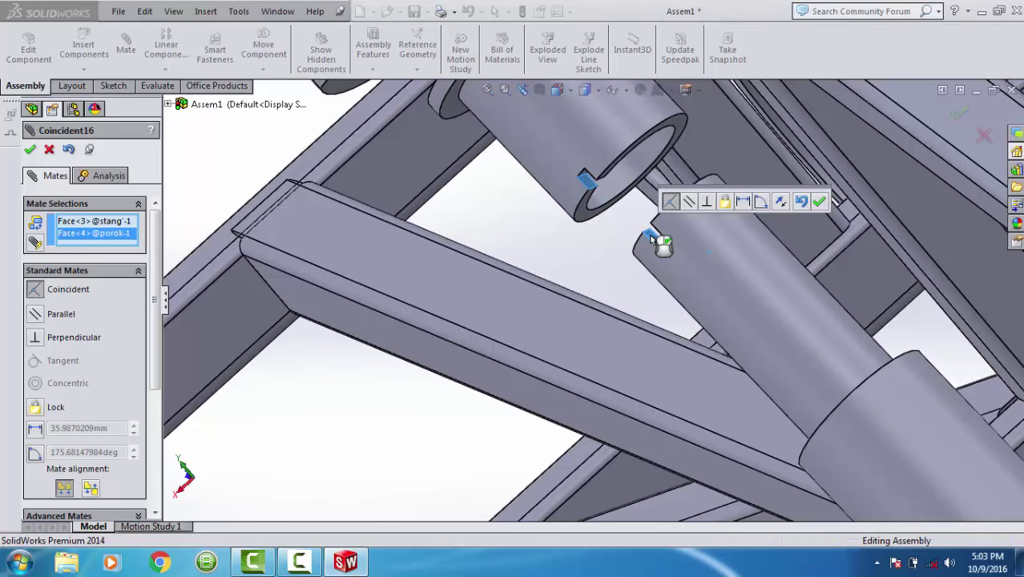
pyautogui.press('Return')
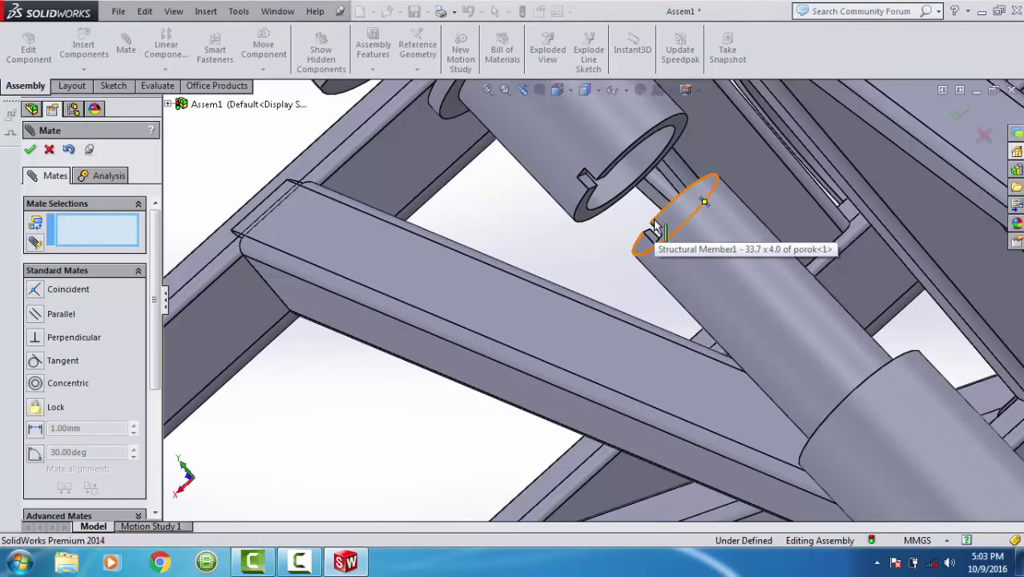
# Add a coincident mate between the head tube's end edge and the handlebar stem face.
pyautogui.click(653, 226)
pyautogui.moveTo(653, 227)
pyautogui.mouseDown(button='middle')
pyautogui.moveTo(594, 156)
pyautogui.moveTo(646, 184)
pyautogui.mouseUp(button='middle')
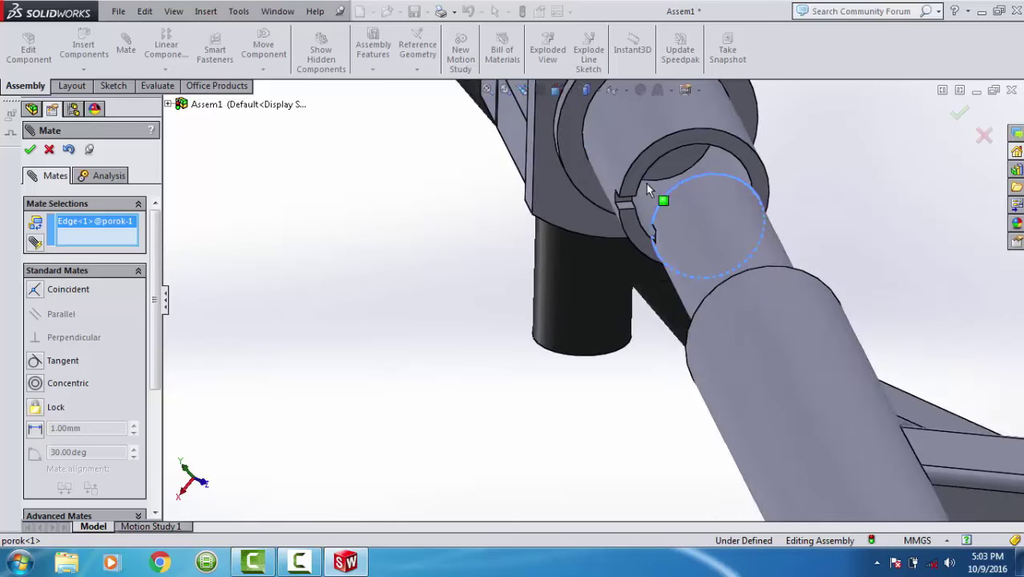
pyautogui.click(687, 160)
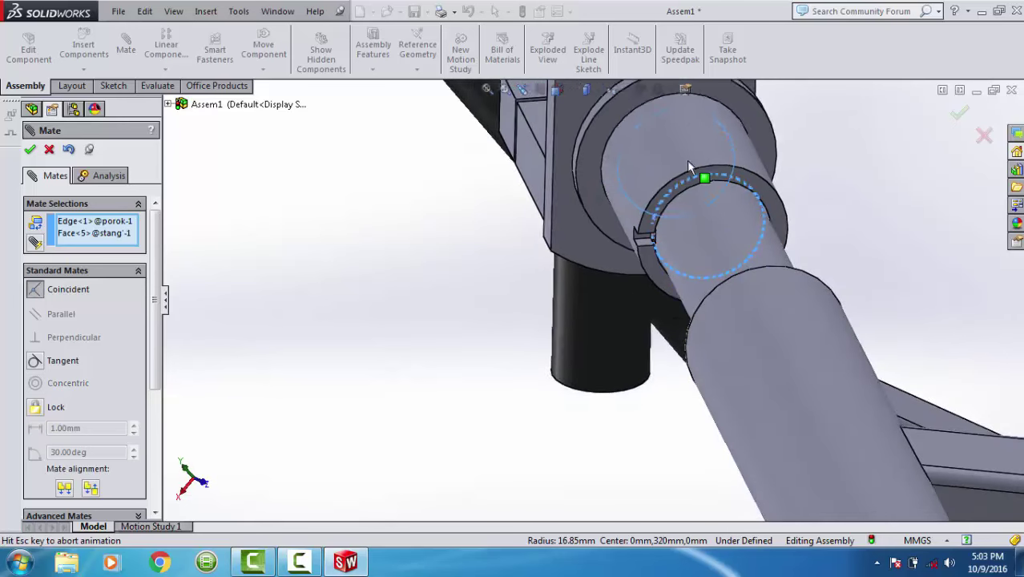
pyautogui.press('Return')
pyautogui.scroll(3, 687, 240)
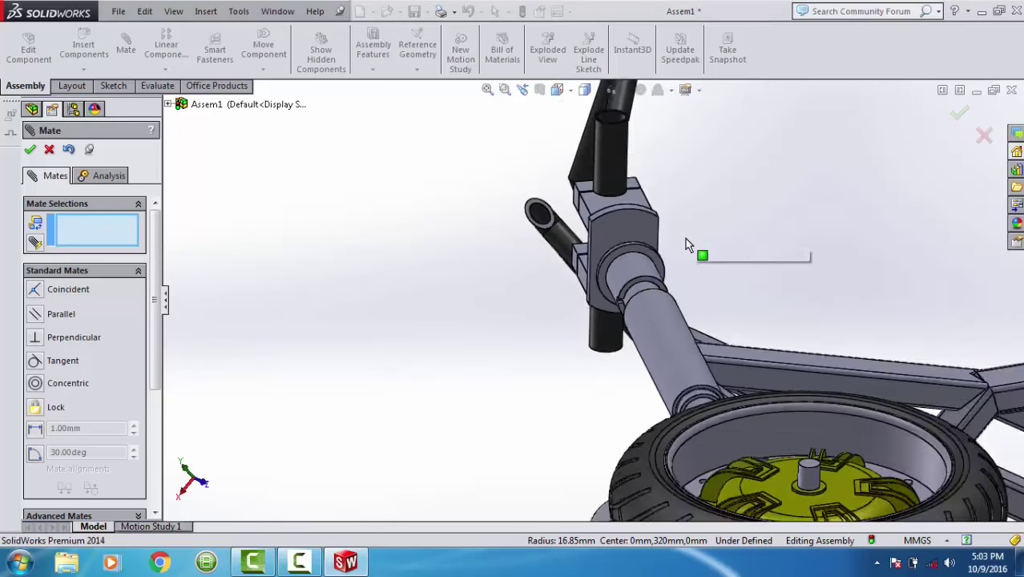
pyautogui.scroll(3, 683, 256)
pyautogui.scroll(2, 681, 264)
# Rotate the mated handlebar about the steering axis to check its movement.
pyautogui.moveTo(686, 346)
pyautogui.mouseDown(button='middle')
pyautogui.moveTo(777, 329)
pyautogui.moveTo(820, 295)
pyautogui.moveTo(594, 265)
pyautogui.mouseUp(button='middle')
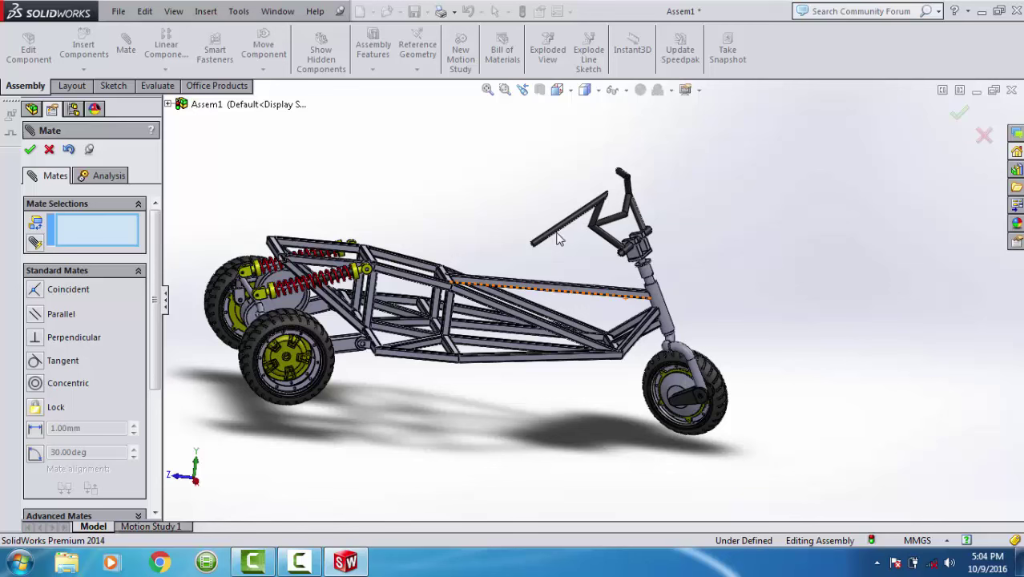
pyautogui.moveTo(554, 235); pyautogui.dragTo(623, 230)
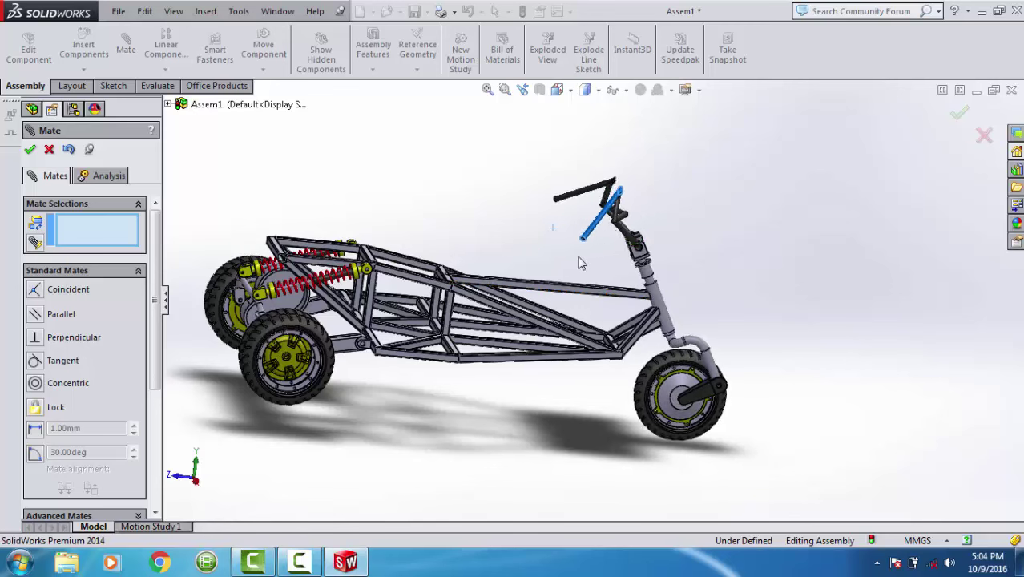
pyautogui.scroll(5, 582, 263)
pyautogui.moveTo(561, 268)
pyautogui.mouseDown(button='middle')
pyautogui.moveTo(526, 274)
pyautogui.moveTo(533, 270)
pyautogui.mouseUp(button='middle')
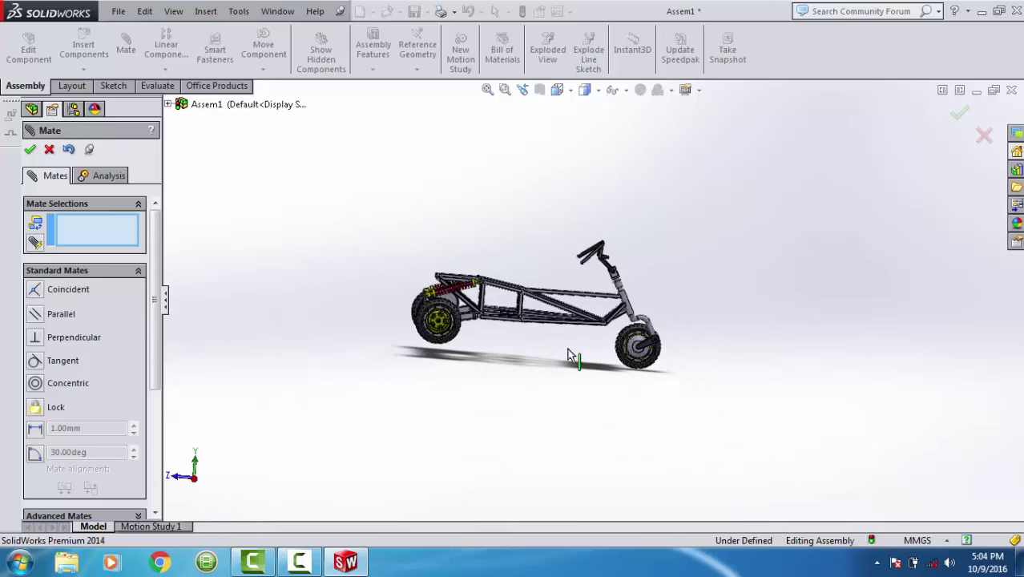
# View the whole tricycle from the Right side, then in Isometric.
pyautogui.click(558, 93)
pyautogui.click(666, 304)
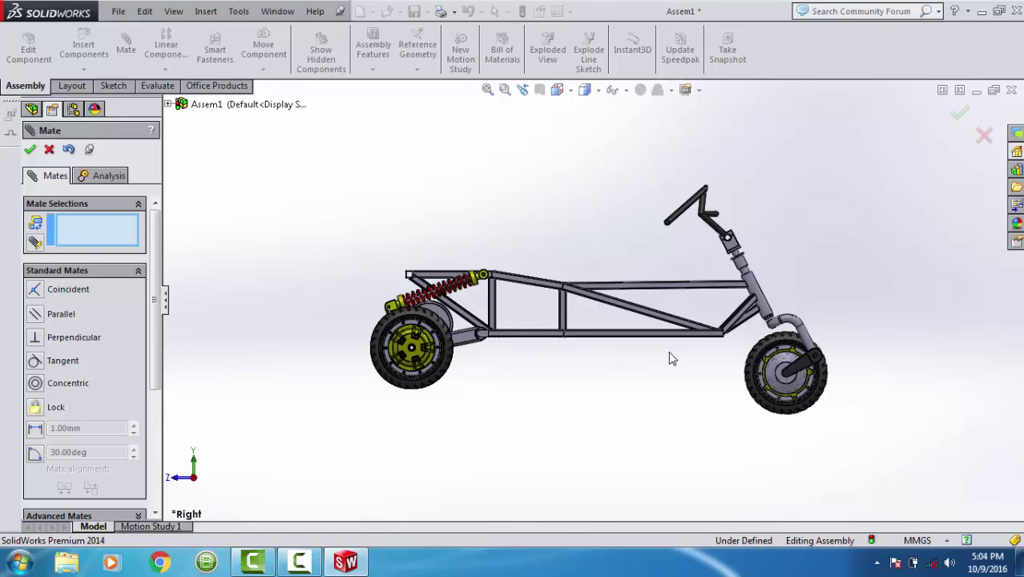
pyautogui.click(561, 93)
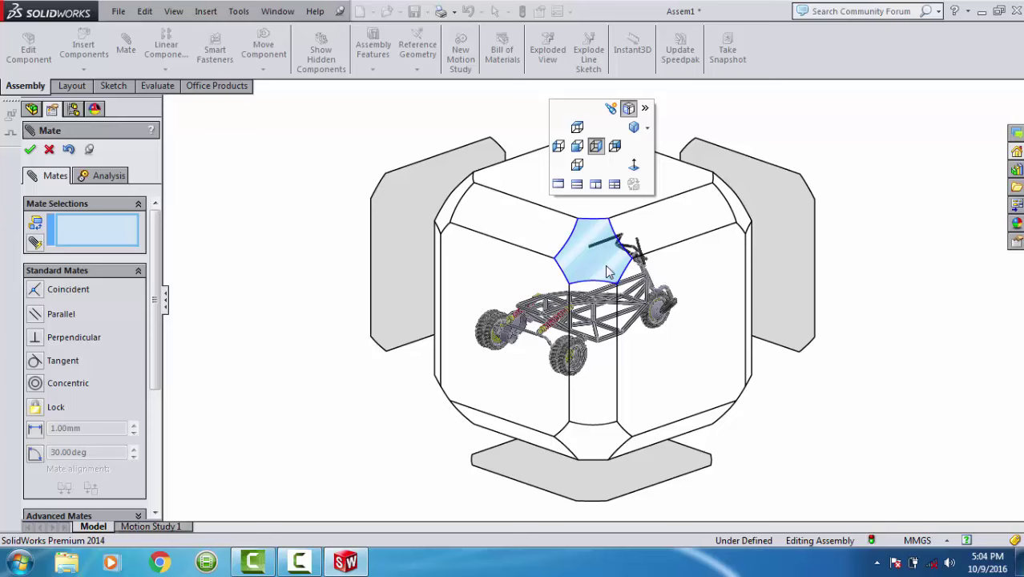
pyautogui.click(607, 273)
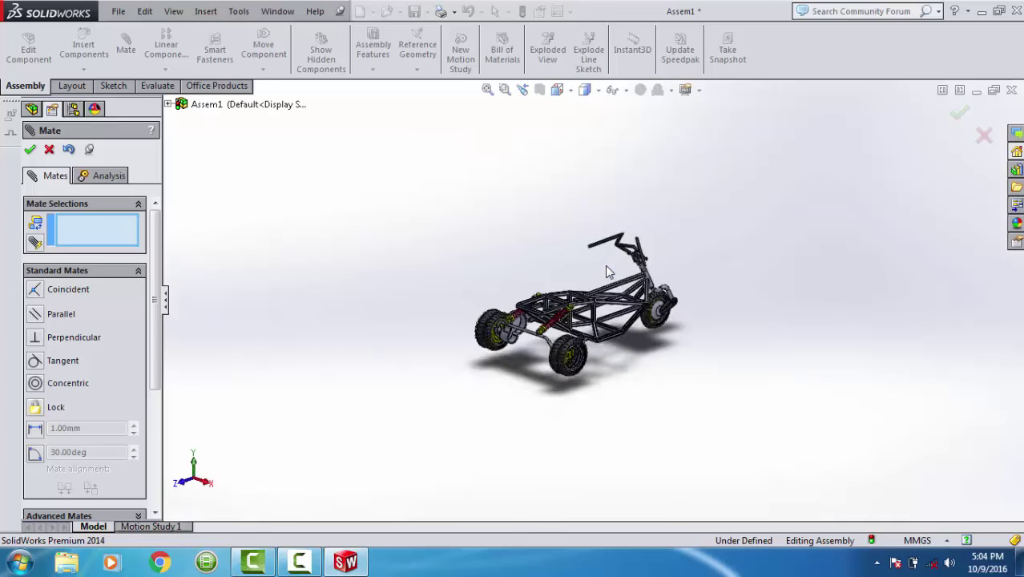
pyautogui.scroll(-2, 606, 240)
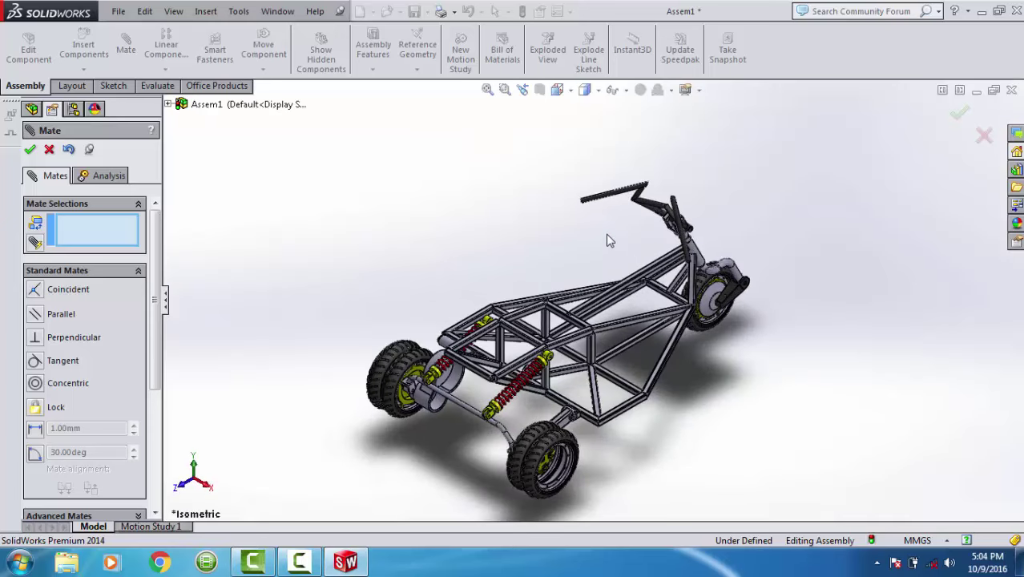
# Close the Mate panel and give the frame's Structural Member a black appearance.
pyautogui.click(31, 151)
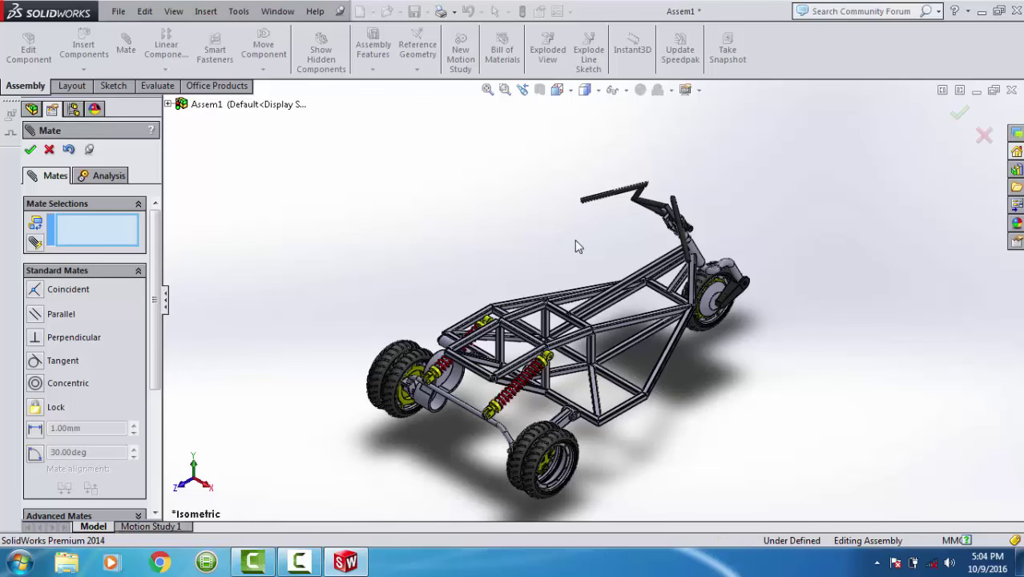
pyautogui.scroll(-2, 664, 373)
pyautogui.click(659, 355)
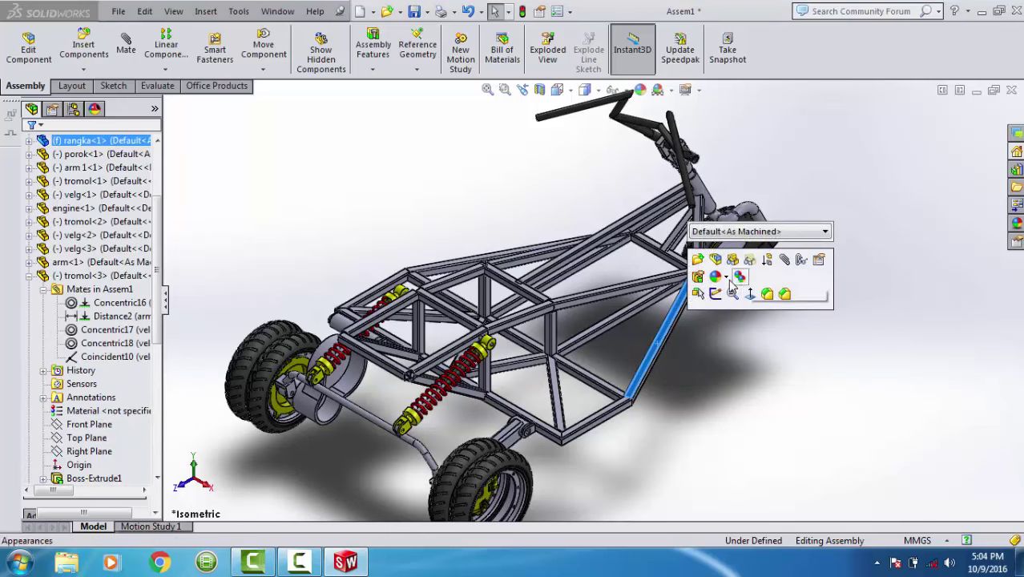
pyautogui.click(725, 277)
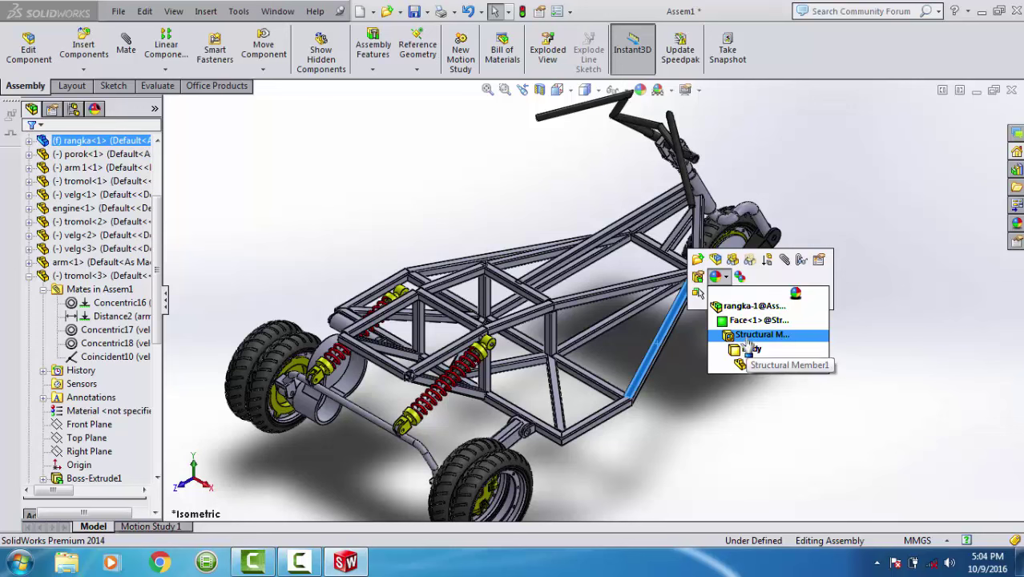
pyautogui.click(748, 347)
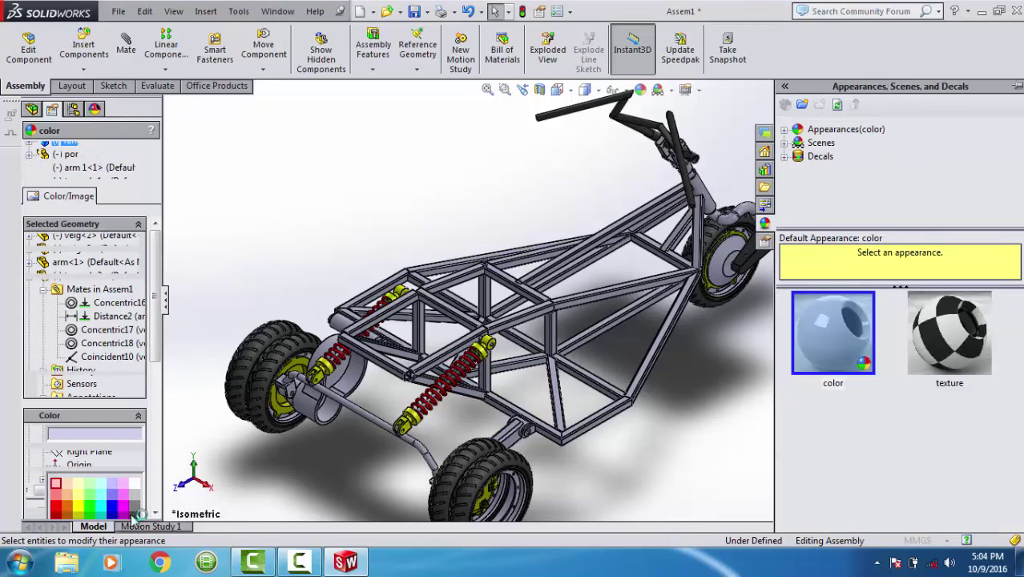
pyautogui.click(135, 514)
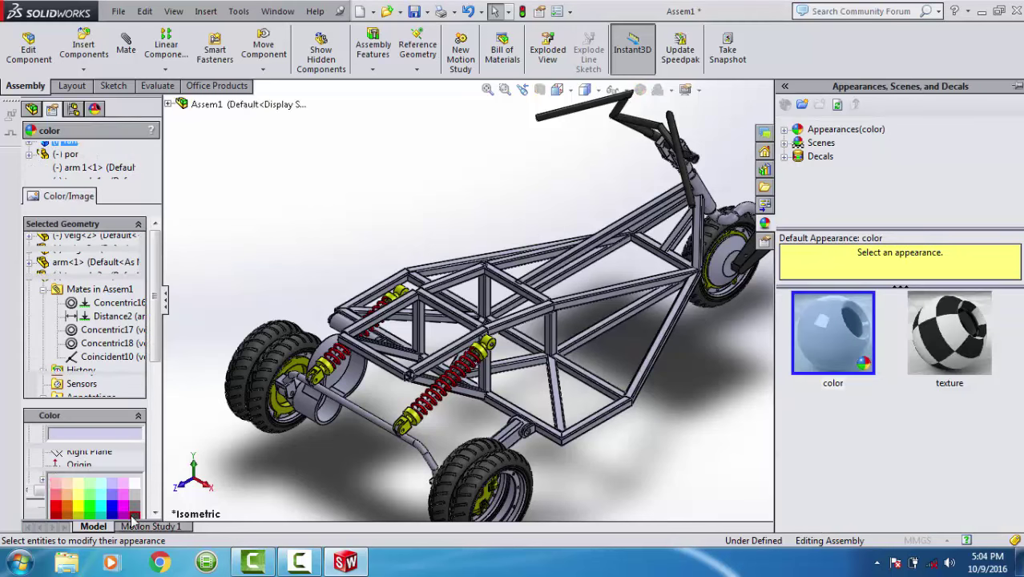
# Add the remaining frame members to the black appearance and confirm it.
pyautogui.click(640, 214)
pyautogui.click(640, 213)
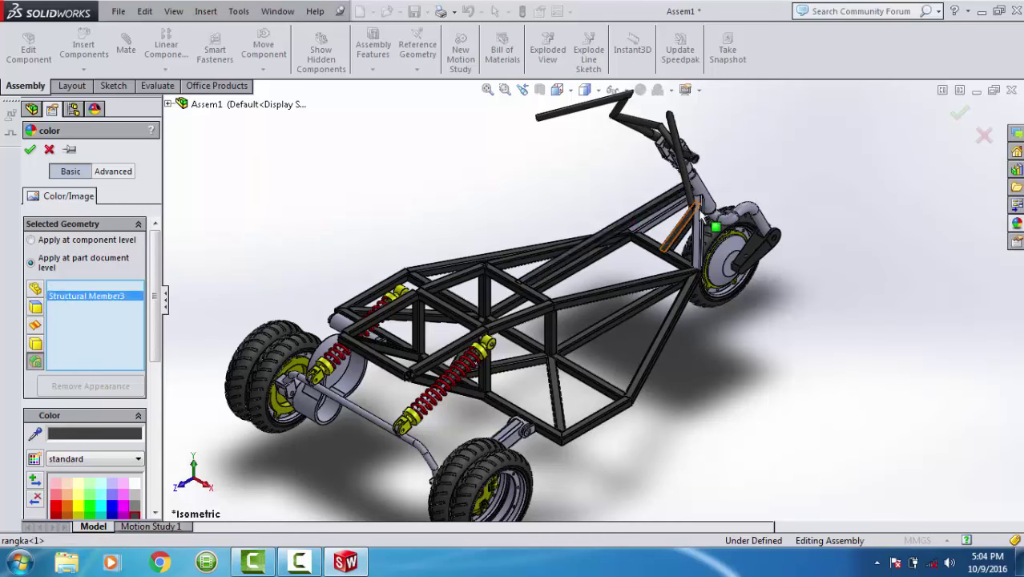
pyautogui.click(698, 189)
pyautogui.click(698, 189)
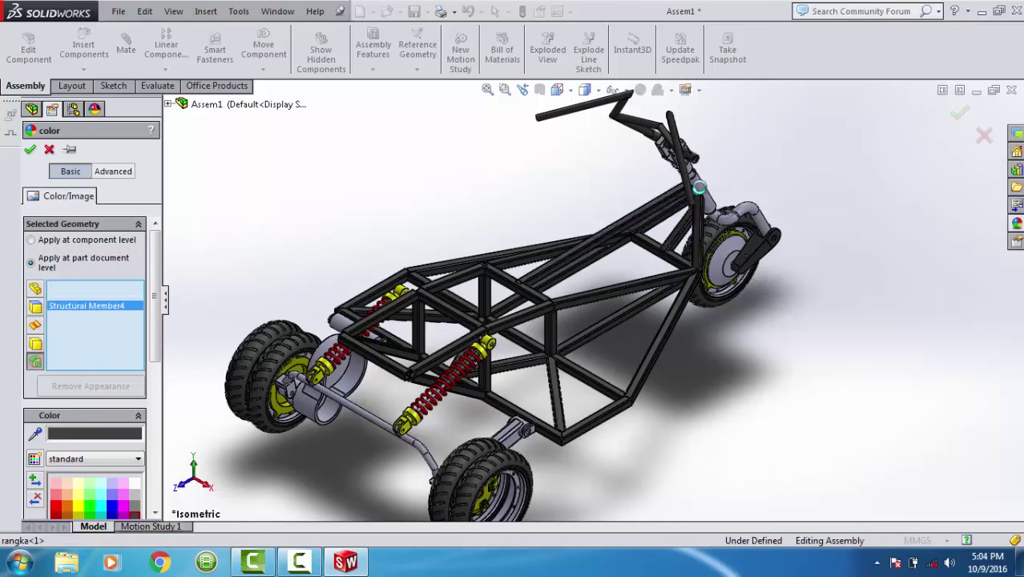
pyautogui.click(701, 191)
pyautogui.click(702, 192)
pyautogui.click(702, 192)
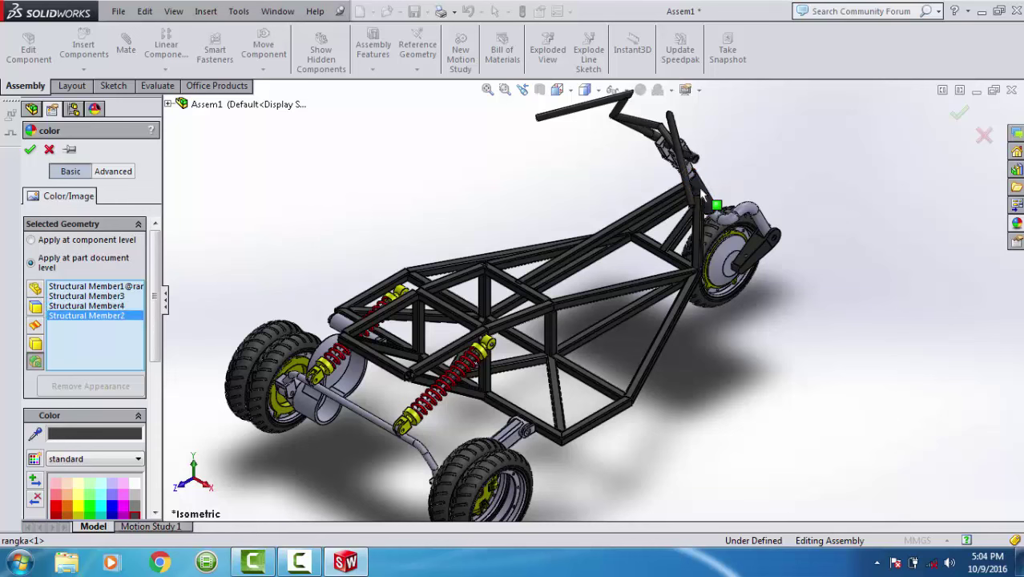
pyautogui.click(957, 115)
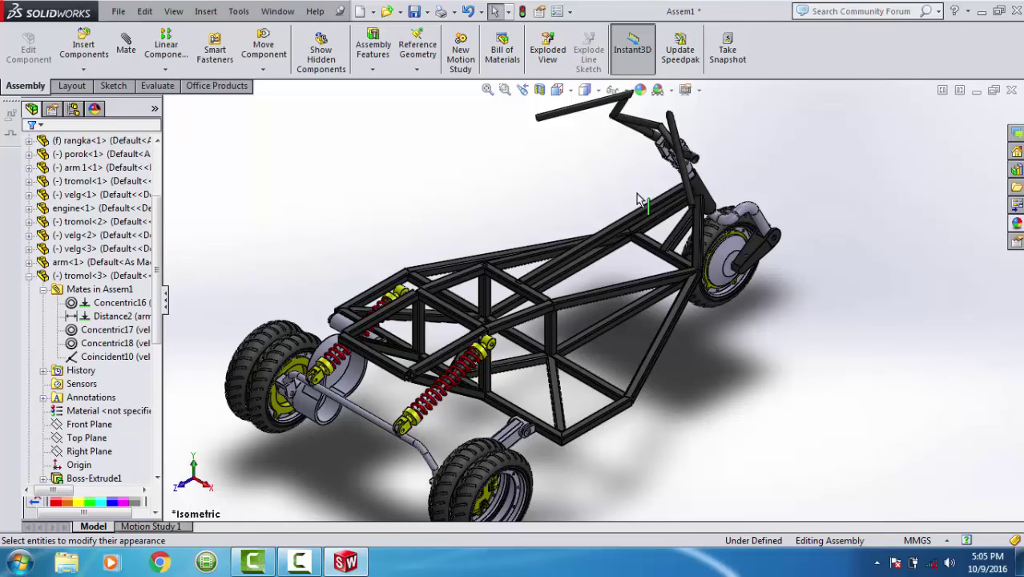
pyautogui.click(487, 90)
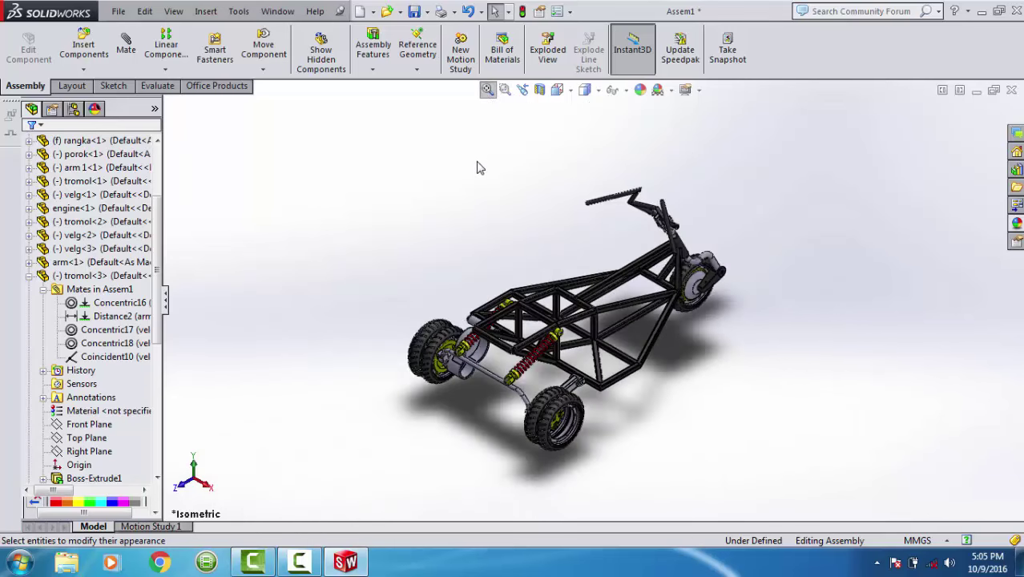